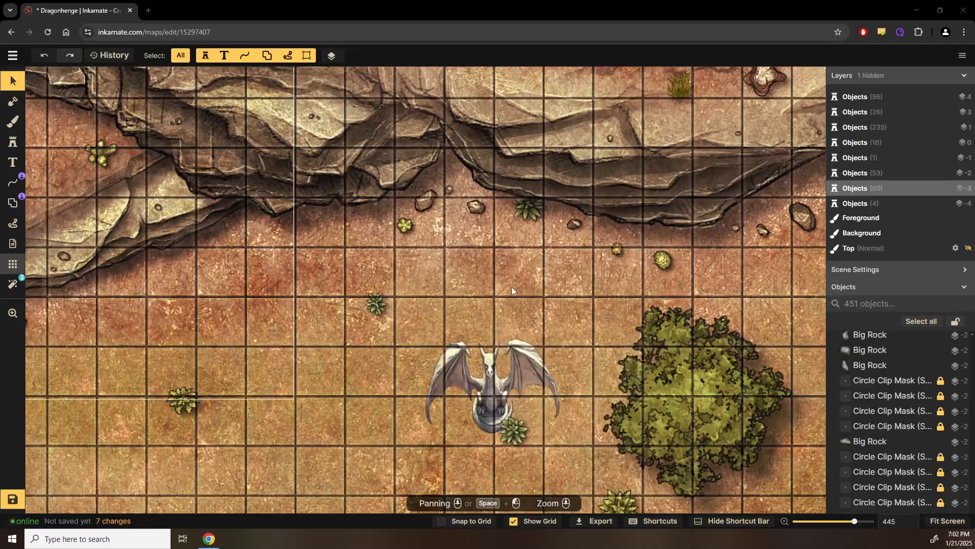
Step: Look over the cliffs and open ground surrounding the white dragon near the map's lower edge
{"action": "scroll", "coordinate": [271, 274], "scroll_direction": "down", "scroll_amount": 2}
{"action": "scroll", "coordinate": [322, 306], "scroll_direction": "down", "scroll_amount": 3}
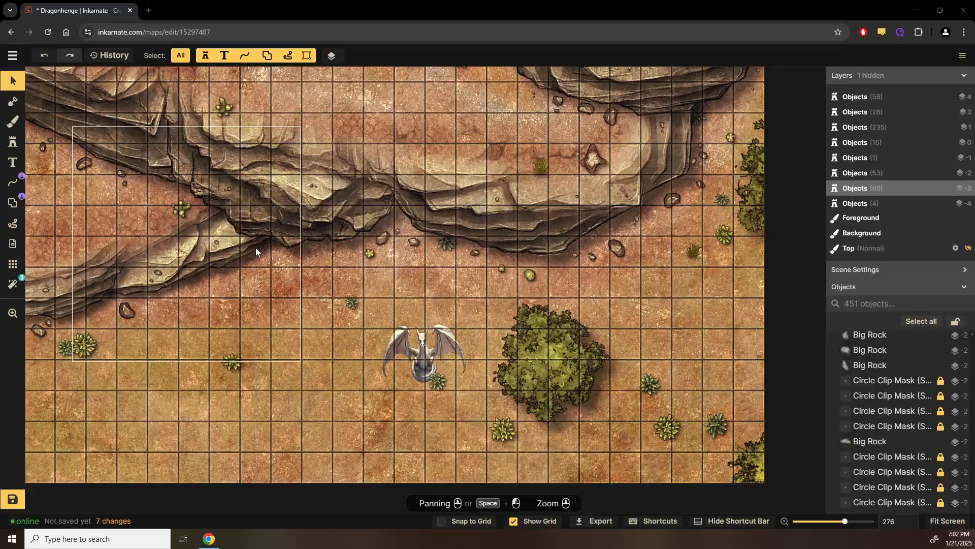
{"action": "scroll", "coordinate": [315, 235], "scroll_direction": "down", "scroll_amount": 3}
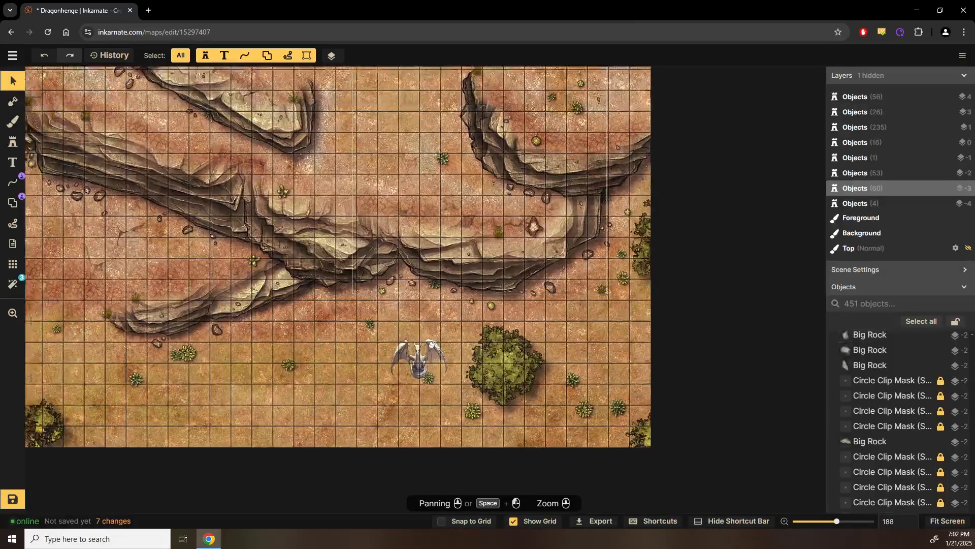
{"action": "left_click_drag", "start_coordinate": [425, 338], "coordinate": [587, 502]}
{"action": "left_click_drag", "start_coordinate": [403, 287], "coordinate": [513, 409]}
{"action": "left_click_drag", "start_coordinate": [419, 214], "coordinate": [437, 320]}
{"action": "left_click_drag", "start_coordinate": [655, 503], "coordinate": [442, 299]}
{"action": "left_click_drag", "start_coordinate": [432, 396], "coordinate": [407, 311]}
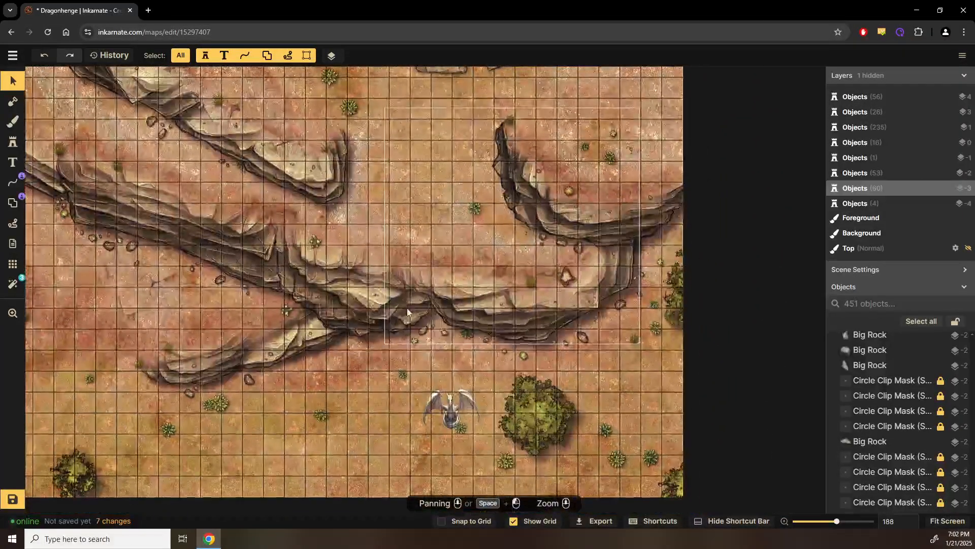
Step: Move the dragon stamp up into the notch between the two cliff sections
{"action": "left_click", "coordinate": [450, 407]}
{"action": "left_click_drag", "start_coordinate": [450, 401], "coordinate": [434, 366]}
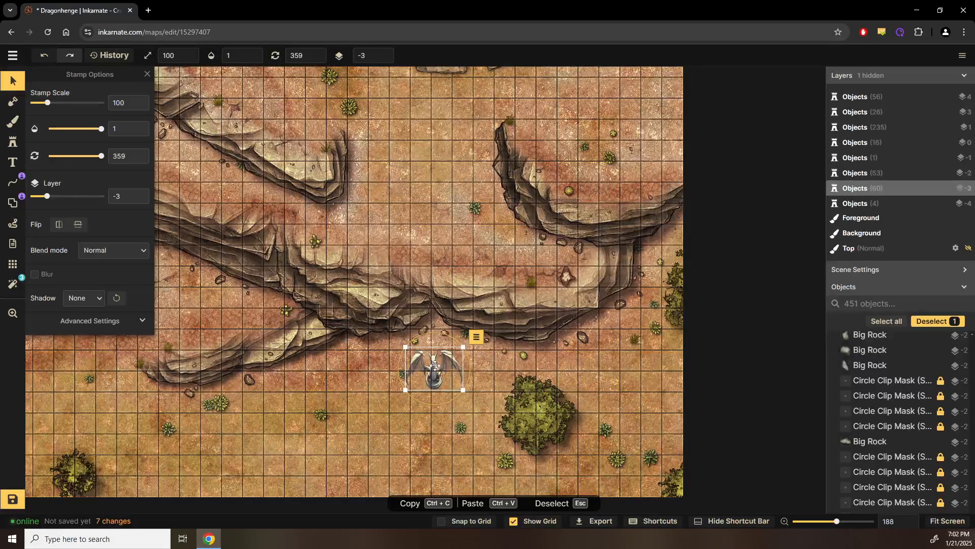
{"action": "scroll", "coordinate": [421, 317], "scroll_direction": "up", "scroll_amount": 5}
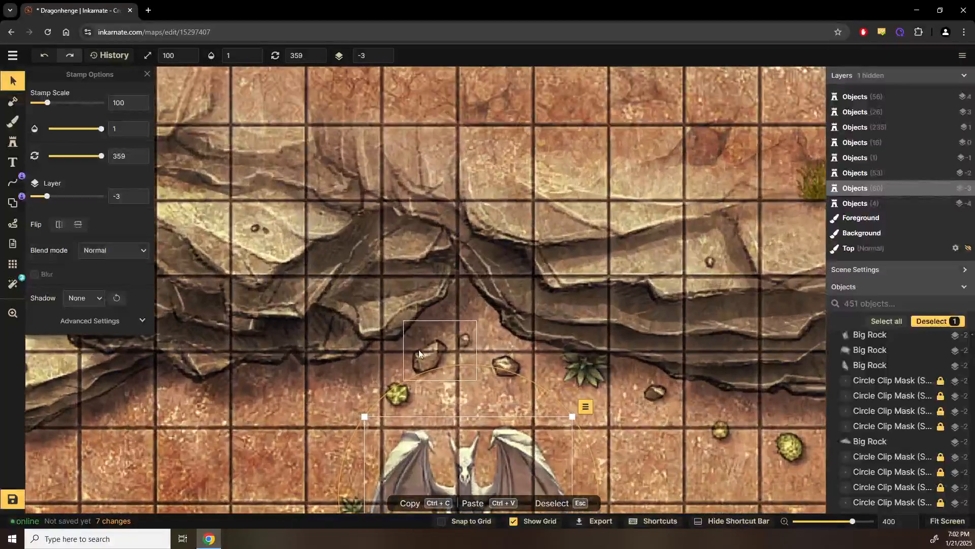
{"action": "left_click_drag", "start_coordinate": [459, 451], "coordinate": [459, 312]}
Step: Examine how the dragon's cliff notch relates to the surrounding ledges, the approach path and the stone circle
{"action": "scroll", "coordinate": [417, 376], "scroll_direction": "down", "scroll_amount": 8}
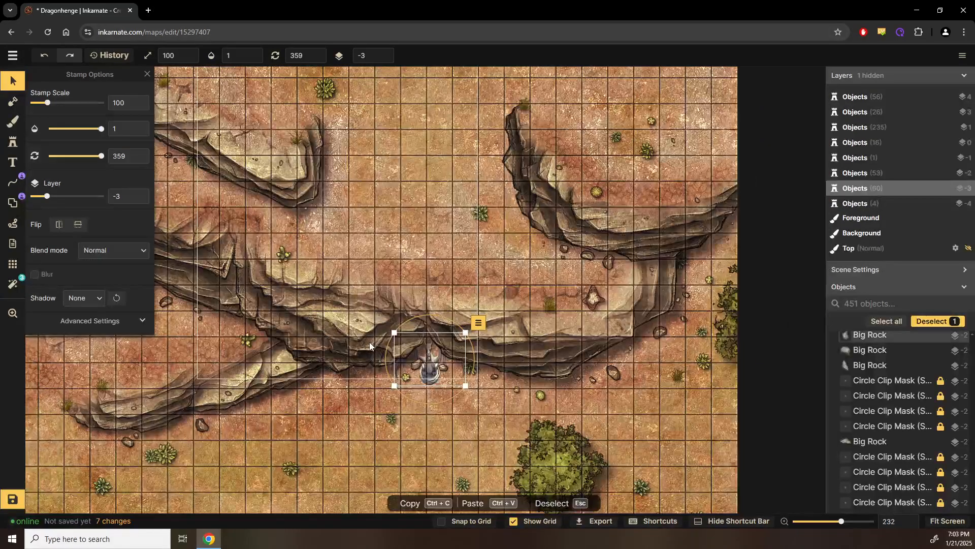
{"action": "scroll", "coordinate": [359, 325], "scroll_direction": "down", "scroll_amount": 3}
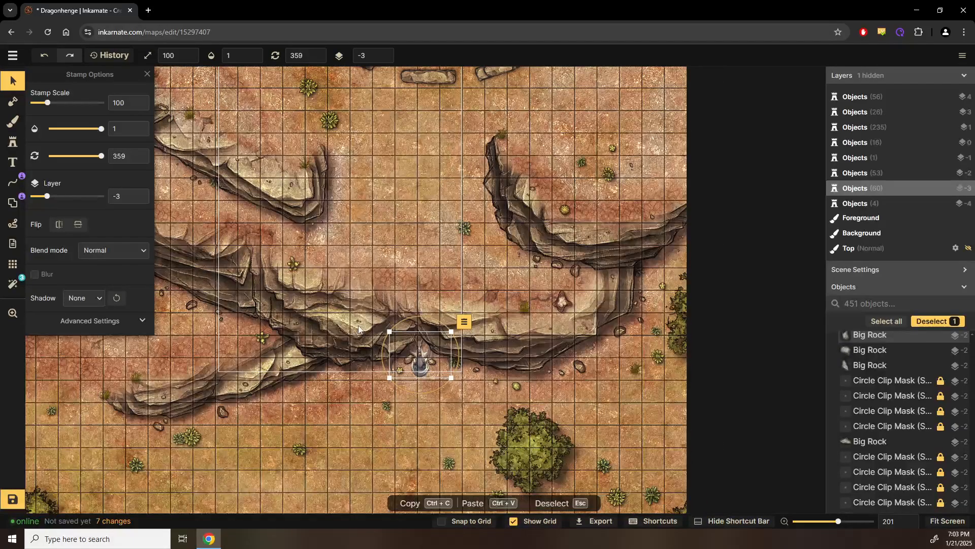
{"action": "left_click_drag", "start_coordinate": [253, 260], "coordinate": [412, 325]}
{"action": "left_click_drag", "start_coordinate": [373, 297], "coordinate": [548, 380]}
{"action": "left_click_drag", "start_coordinate": [432, 246], "coordinate": [482, 324]}
{"action": "scroll", "coordinate": [498, 283], "scroll_direction": "down", "scroll_amount": 3}
{"action": "scroll", "coordinate": [498, 283], "scroll_direction": "down", "scroll_amount": 3}
{"action": "left_click_drag", "start_coordinate": [497, 282], "coordinate": [374, 367]}
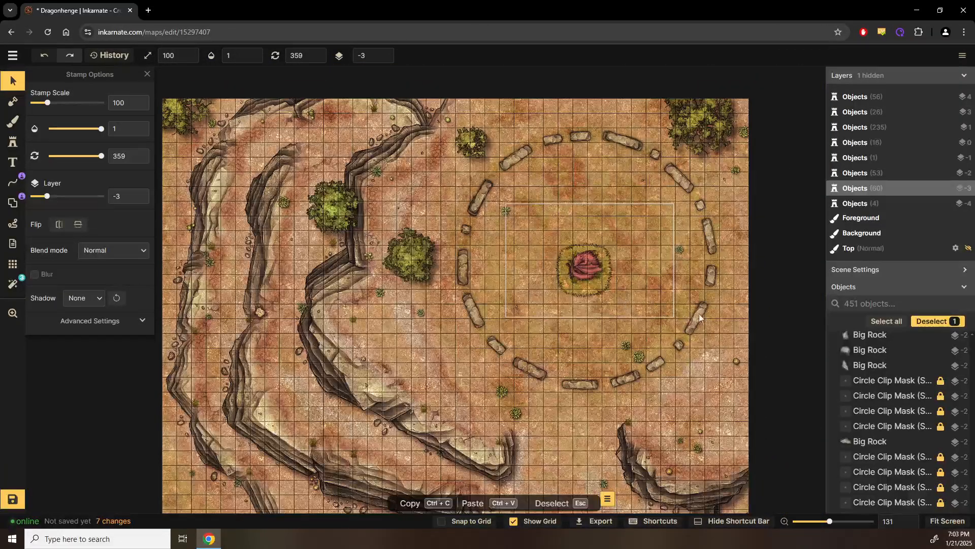
{"action": "left_click_drag", "start_coordinate": [726, 333], "coordinate": [636, 193]}
{"action": "left_click_drag", "start_coordinate": [508, 378], "coordinate": [479, 282]}
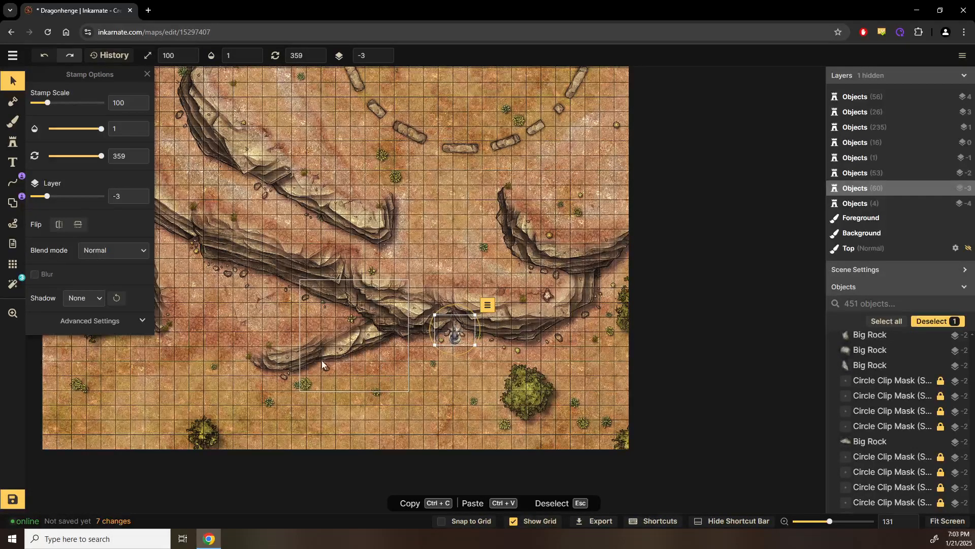
{"action": "left_click_drag", "start_coordinate": [440, 230], "coordinate": [509, 457]}
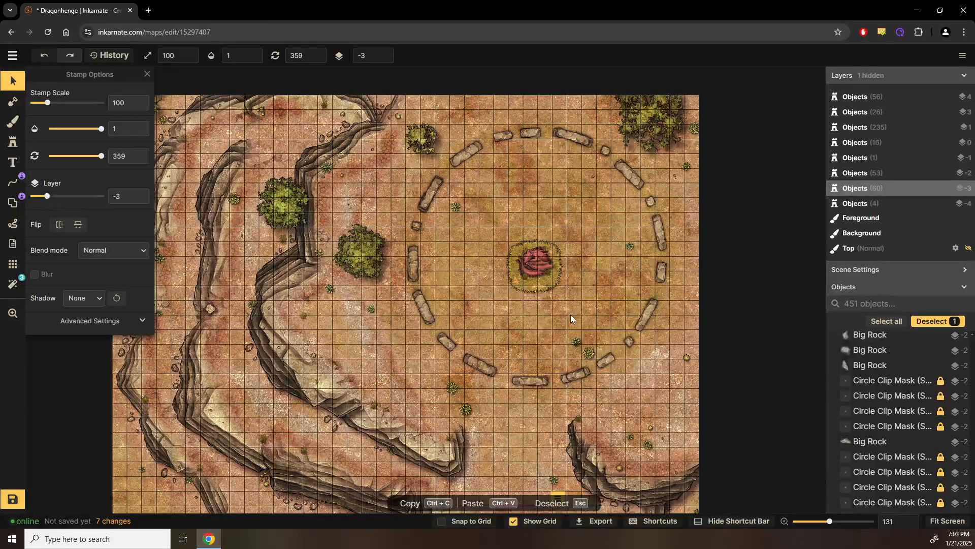
{"action": "left_click_drag", "start_coordinate": [571, 319], "coordinate": [450, 118]}
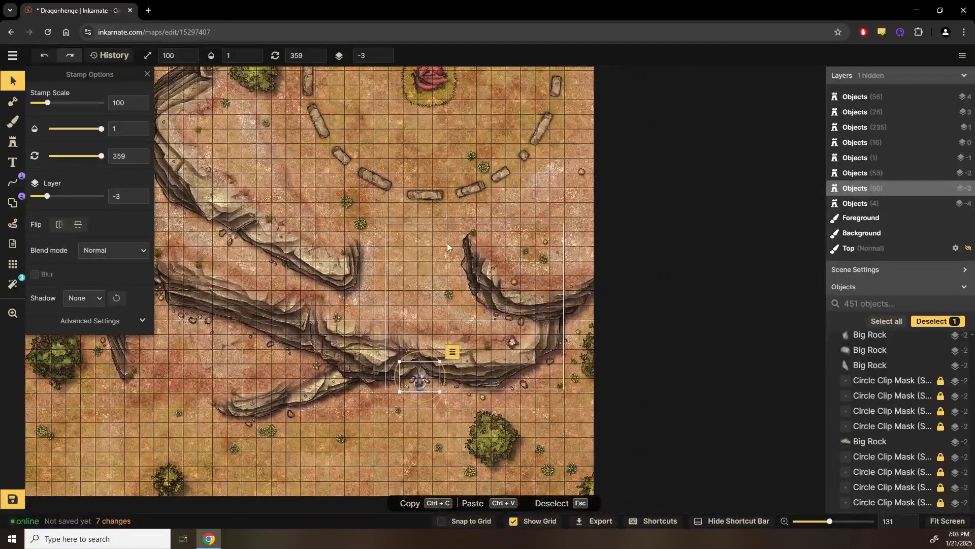
{"action": "left_click_drag", "start_coordinate": [457, 303], "coordinate": [515, 401]}
{"action": "scroll", "coordinate": [569, 316], "scroll_direction": "down", "scroll_amount": 1}
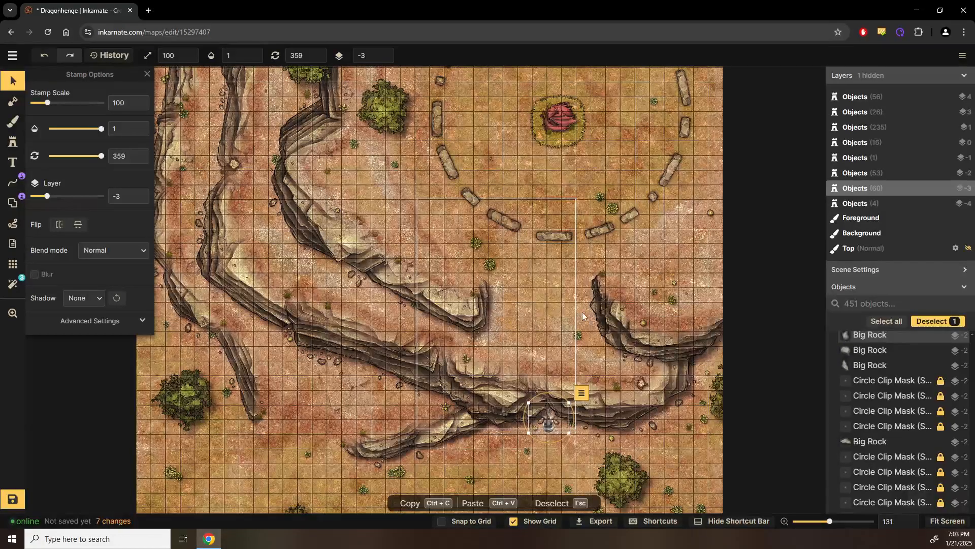
{"action": "scroll", "coordinate": [523, 297], "scroll_direction": "up", "scroll_amount": 5}
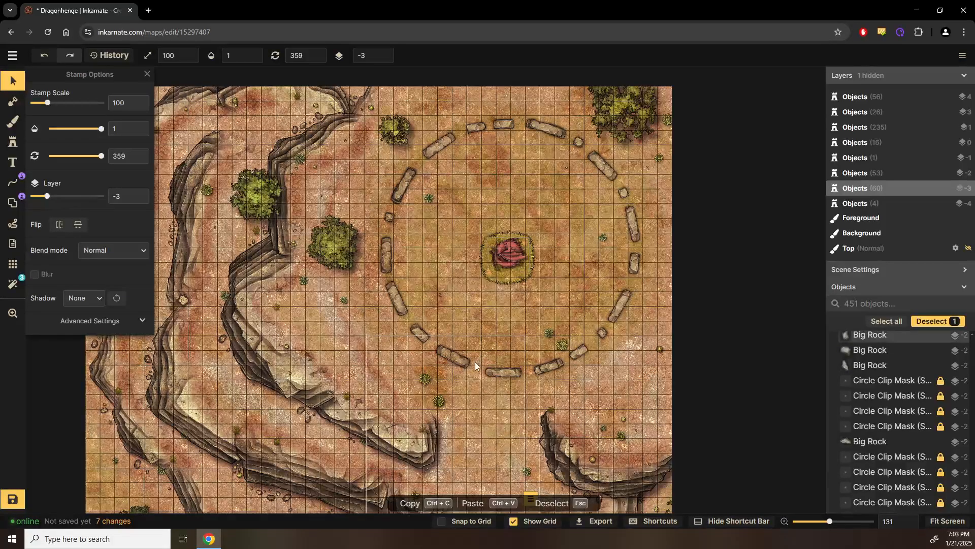
{"action": "scroll", "coordinate": [458, 296], "scroll_direction": "up", "scroll_amount": 2}
{"action": "scroll", "coordinate": [457, 300], "scroll_direction": "down", "scroll_amount": 5}
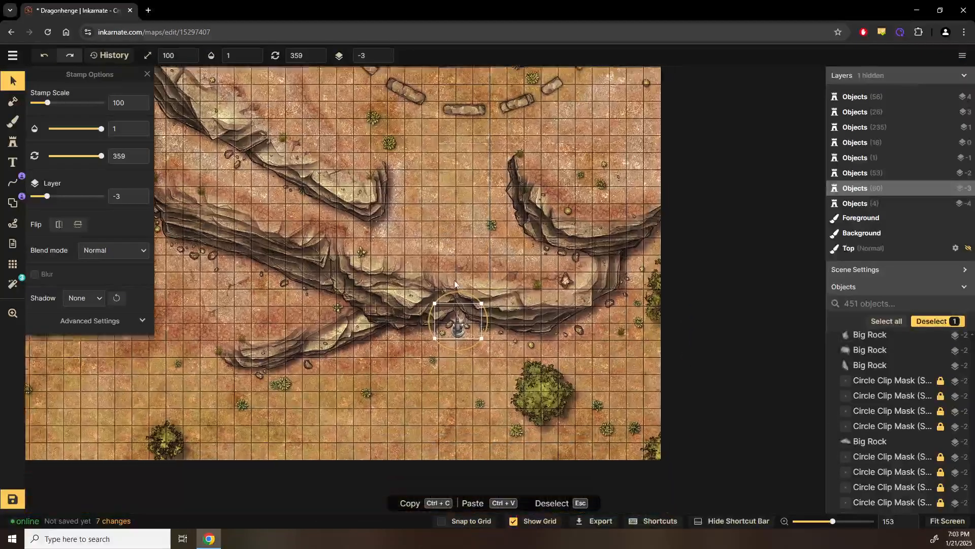
Step: Raise the dragon stamp to layer -2
{"action": "scroll", "coordinate": [454, 322], "scroll_direction": "up", "scroll_amount": 2}
{"action": "scroll", "coordinate": [456, 321], "scroll_direction": "up", "scroll_amount": 10}
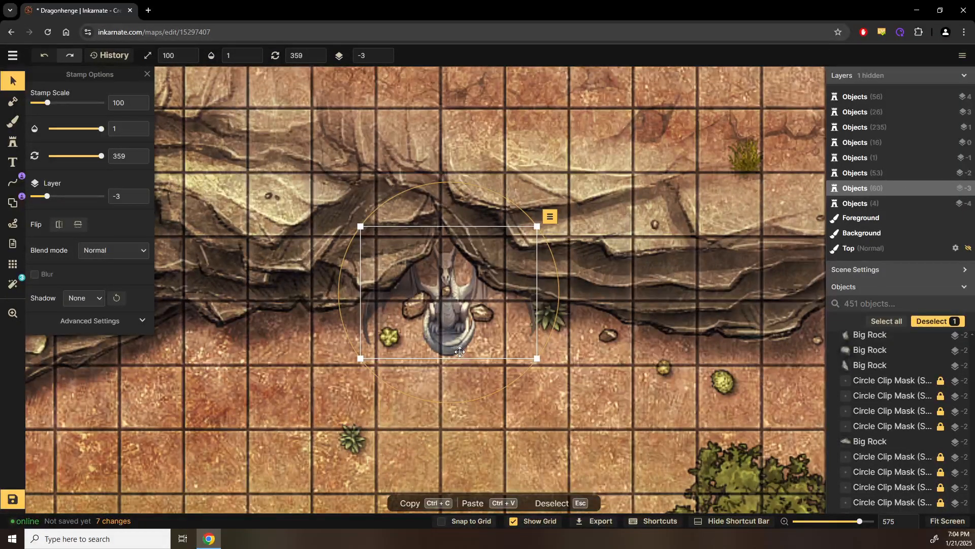
{"action": "key", "text": "bracketright"}
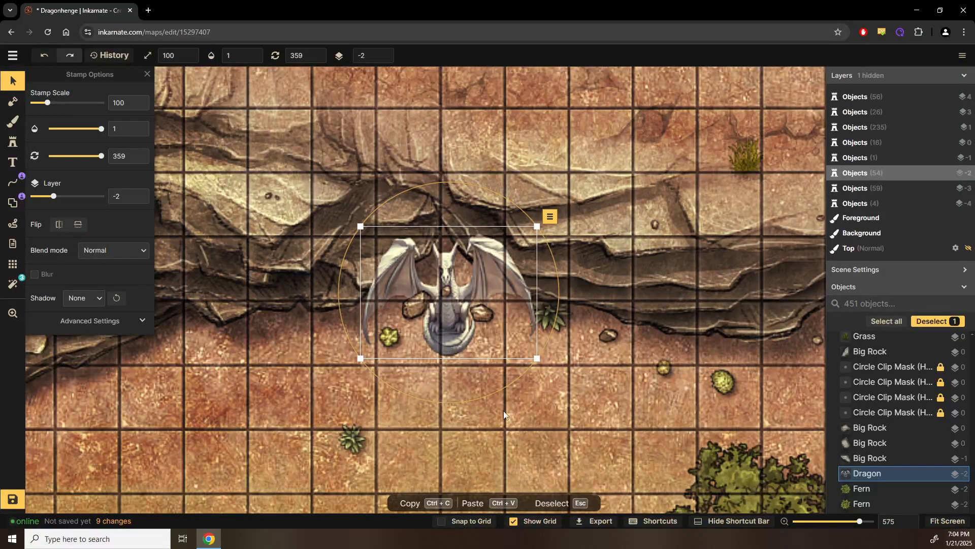
Step: Move the small fern and the rocks beside the dragon's base outward along the cliff foot, clear of the dragon
{"action": "left_click", "coordinate": [504, 411]}
{"action": "left_click_drag", "start_coordinate": [391, 337], "coordinate": [320, 354]}
{"action": "left_click", "coordinate": [477, 312]}
{"action": "left_click_drag", "start_coordinate": [519, 336], "coordinate": [578, 358]}
{"action": "left_click", "coordinate": [415, 305]}
{"action": "left_click_drag", "start_coordinate": [376, 330], "coordinate": [275, 349]}
Step: Fine-tune the dragon's position so it sits centred in the cliff notch, and deselect it
{"action": "left_click", "coordinate": [458, 306]}
{"action": "left_click_drag", "start_coordinate": [456, 305], "coordinate": [445, 320]}
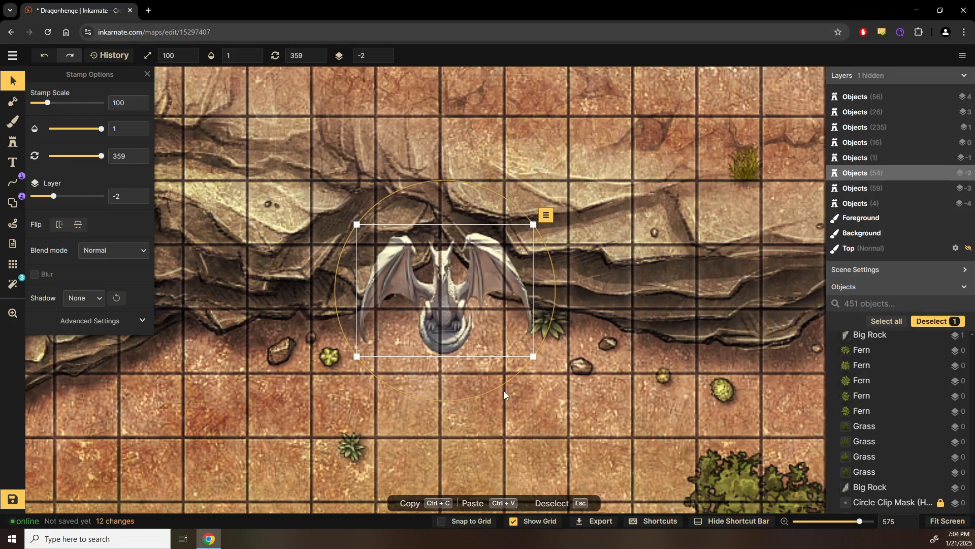
{"action": "left_click_drag", "start_coordinate": [444, 329], "coordinate": [444, 322]}
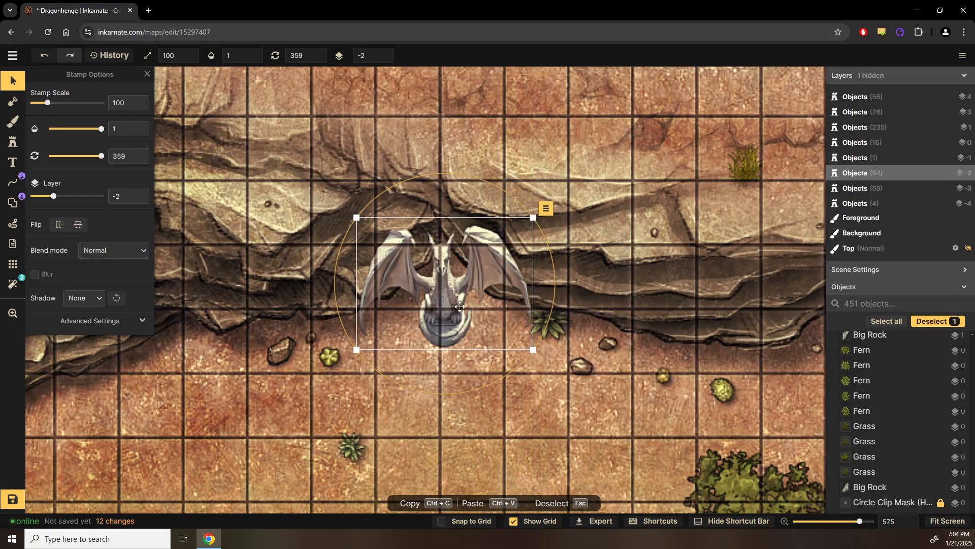
{"action": "left_click", "coordinate": [504, 423]}
Step: Preview alternative blend modes such as Color dodge and Hue on the dragon stamp, and settle on Normal
{"action": "left_click_drag", "start_coordinate": [504, 423], "coordinate": [364, 328]}
{"action": "scroll", "coordinate": [344, 328], "scroll_direction": "down", "scroll_amount": 5}
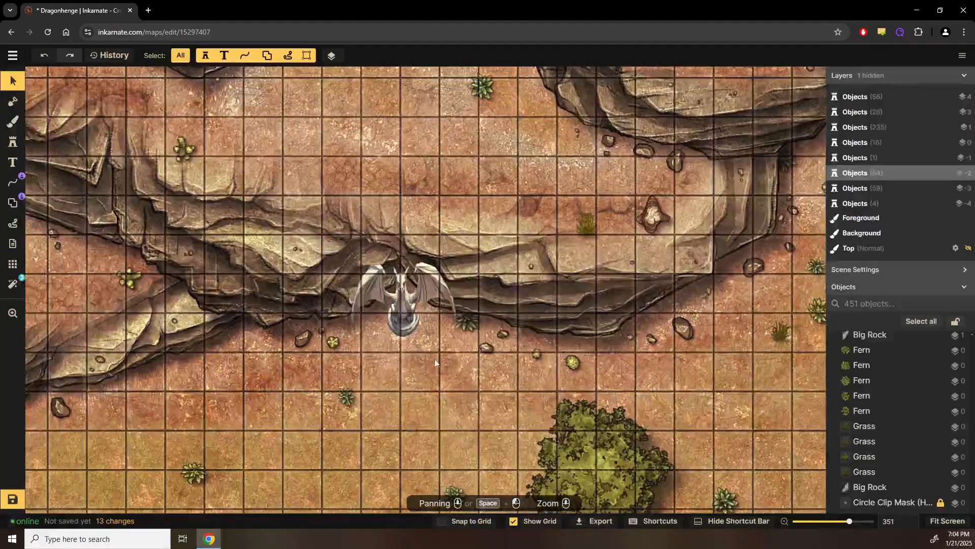
{"action": "scroll", "coordinate": [417, 362], "scroll_direction": "up", "scroll_amount": 4}
{"action": "left_click_drag", "start_coordinate": [437, 370], "coordinate": [444, 374]}
{"action": "scroll", "coordinate": [441, 365], "scroll_direction": "up", "scroll_amount": 3}
{"action": "scroll", "coordinate": [440, 365], "scroll_direction": "down", "scroll_amount": 2}
{"action": "left_click", "coordinate": [458, 344]}
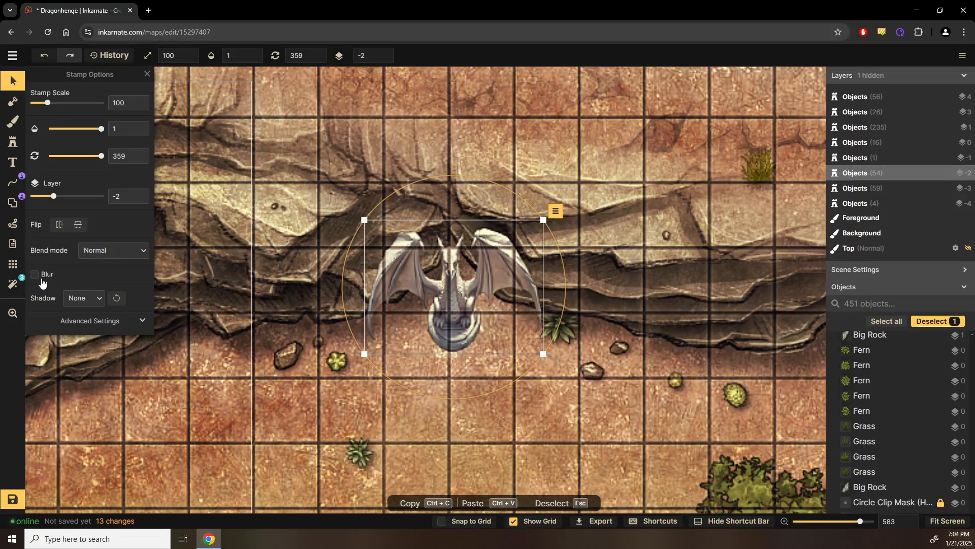
{"action": "left_click", "coordinate": [91, 251]}
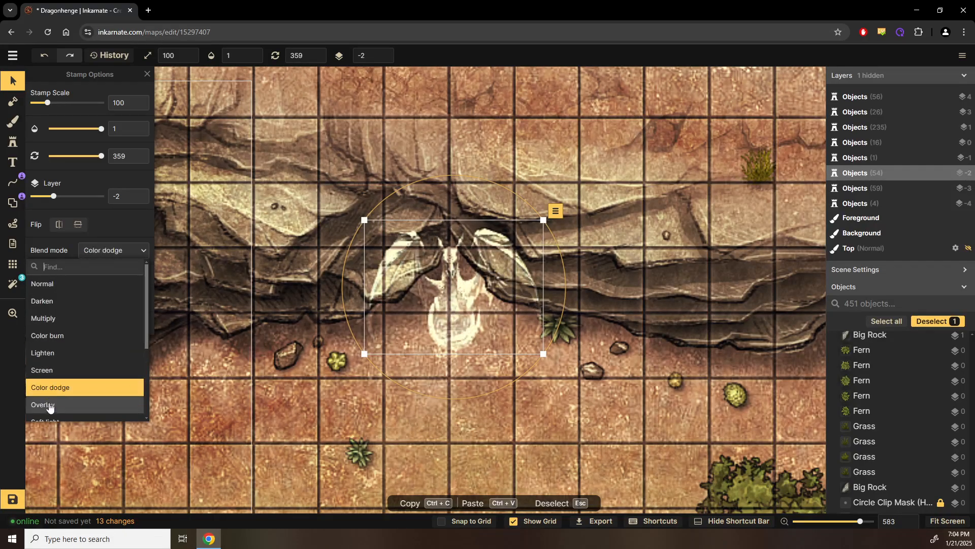
{"action": "scroll", "coordinate": [61, 375], "scroll_direction": "down", "scroll_amount": 1}
{"action": "scroll", "coordinate": [62, 369], "scroll_direction": "down", "scroll_amount": 1}
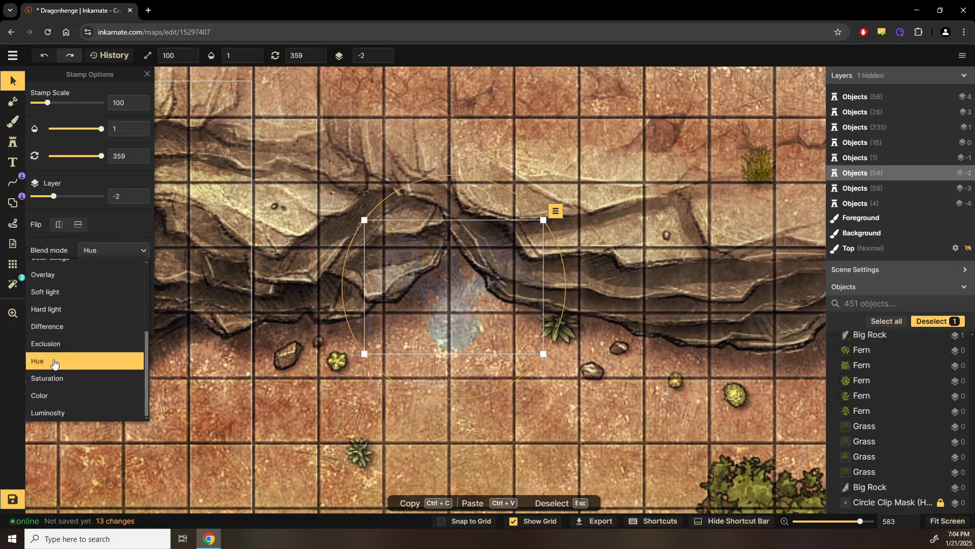
{"action": "scroll", "coordinate": [63, 343], "scroll_direction": "up", "scroll_amount": 5}
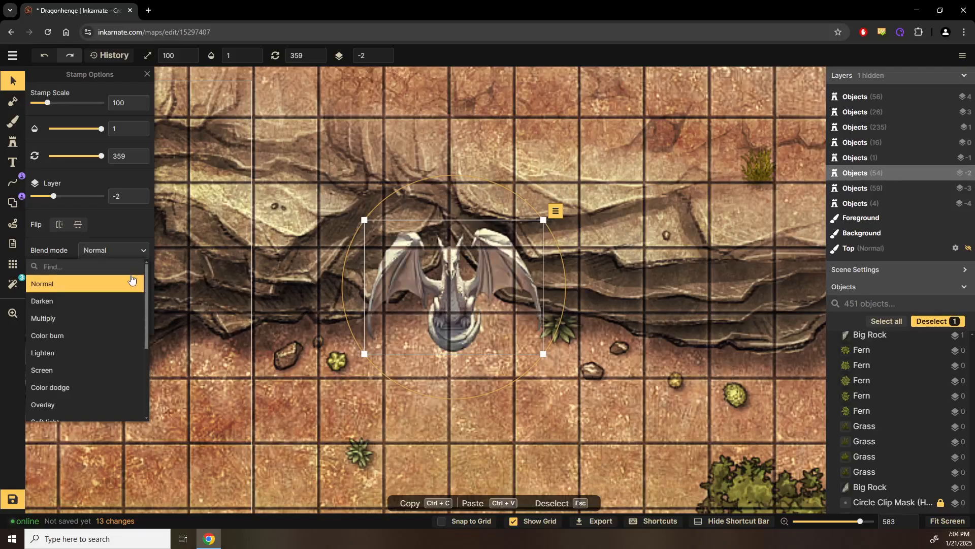
{"action": "left_click", "coordinate": [45, 279]}
{"action": "left_click", "coordinate": [462, 383]}
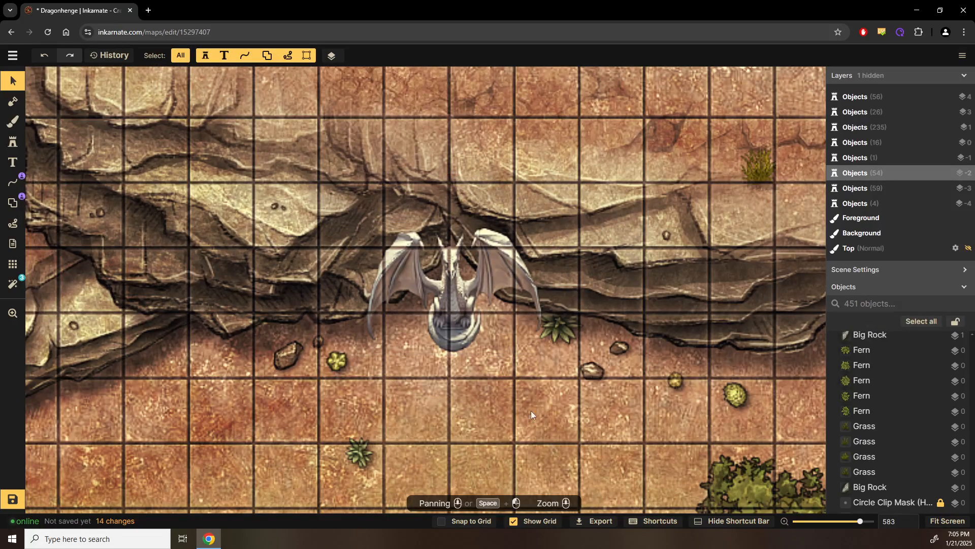
Step: Search the Fantasy Battlemaps stamps for "coin" and choose the single gold coin stamp from the Dungeons set
{"action": "left_click", "coordinate": [13, 142]}
{"action": "type", "text": "fc"}
{"action": "type", "text": "oin"}
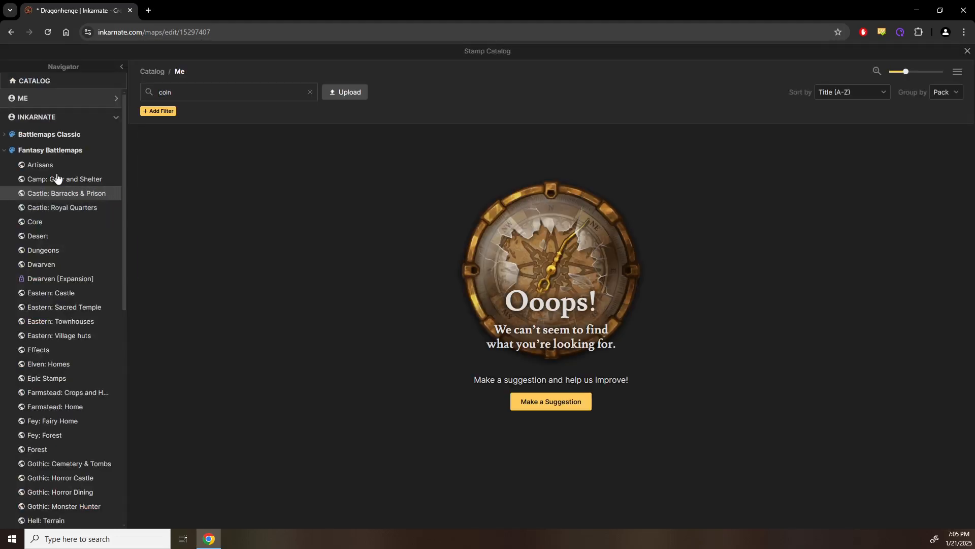
{"action": "left_click", "coordinate": [49, 151]}
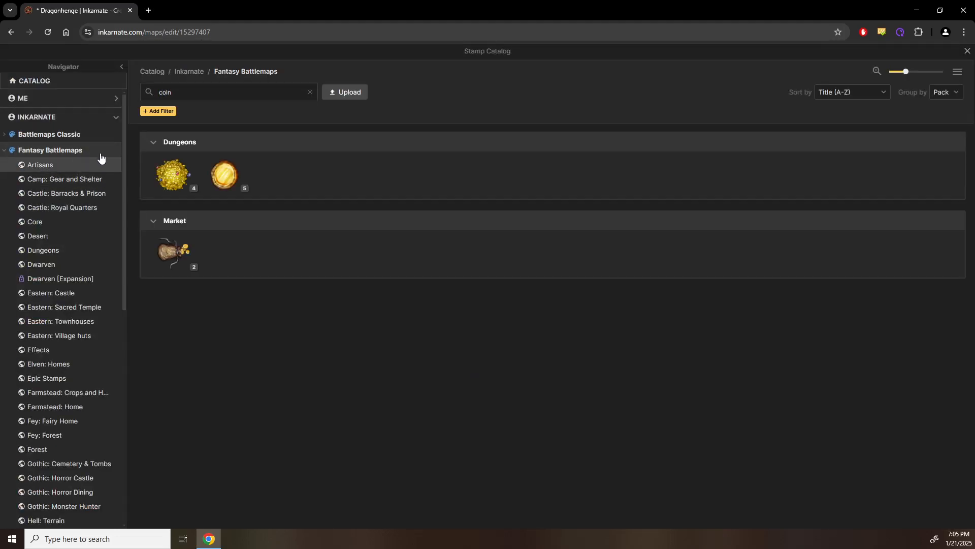
{"action": "left_click", "coordinate": [234, 189]}
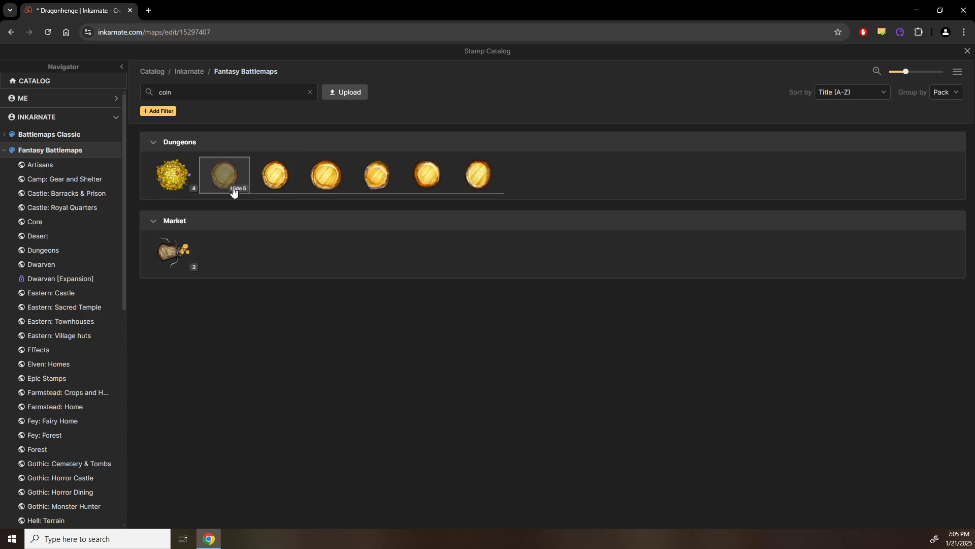
{"action": "left_click", "coordinate": [264, 175]}
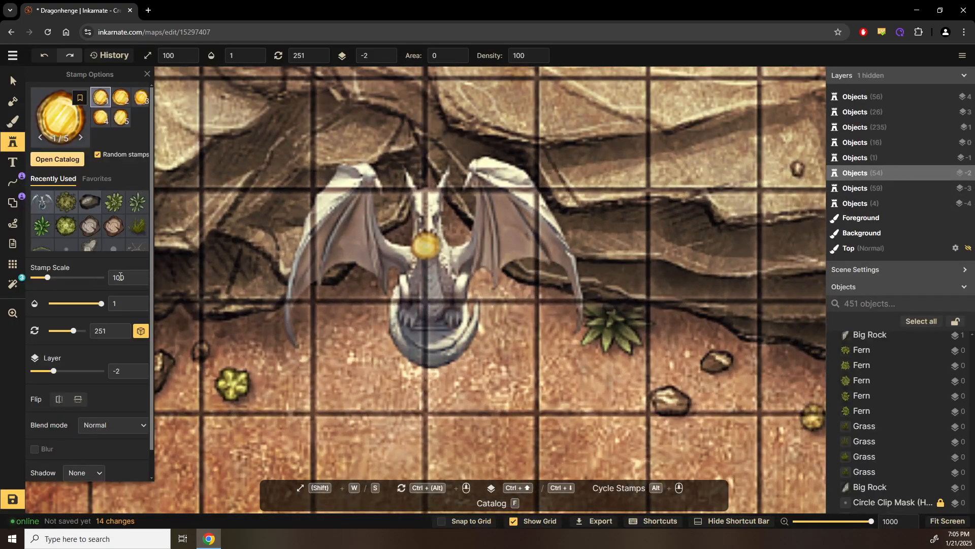
Step: Set the coin stamp scale to 30 and scatter a pile of gold coins around the base of the dragon's tail
{"action": "left_click", "coordinate": [120, 277]}
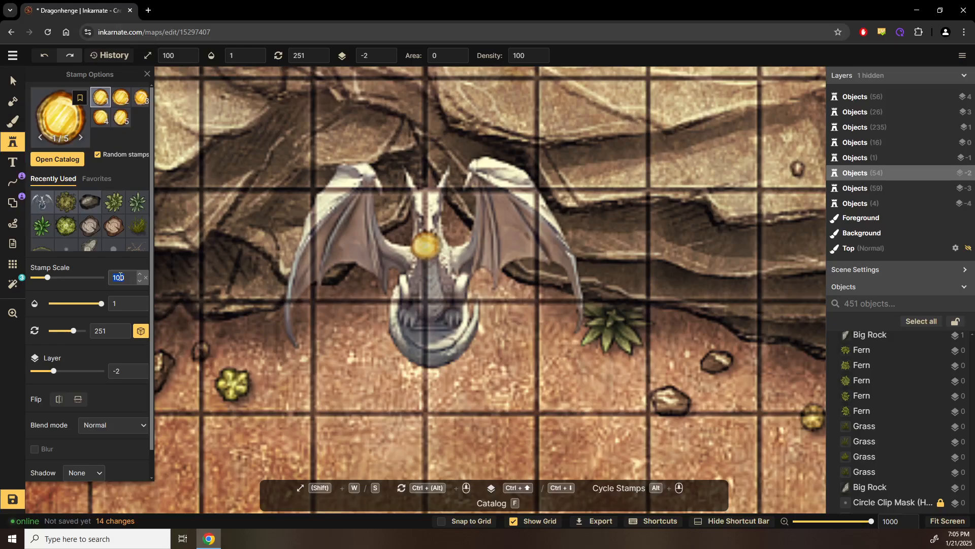
{"action": "type", "text": "30"}
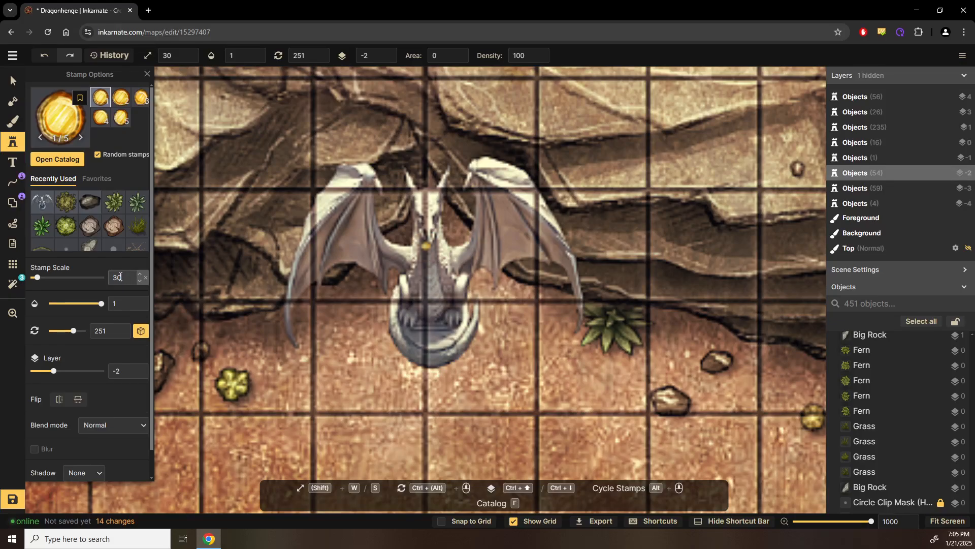
{"action": "left_click", "coordinate": [389, 347]}
{"action": "left_click", "coordinate": [396, 356]}
{"action": "mouse_move", "coordinate": [405, 362]}
{"action": "left_mouse_down"}
{"action": "mouse_move", "coordinate": [427, 371]}
{"action": "mouse_move", "coordinate": [468, 353]}
{"action": "mouse_move", "coordinate": [471, 362]}
{"action": "mouse_move", "coordinate": [437, 379]}
{"action": "mouse_move", "coordinate": [396, 366]}
{"action": "mouse_move", "coordinate": [409, 381]}
{"action": "mouse_move", "coordinate": [466, 384]}
{"action": "mouse_move", "coordinate": [412, 392]}
{"action": "mouse_move", "coordinate": [439, 402]}
{"action": "mouse_move", "coordinate": [389, 359]}
{"action": "left_mouse_up"}
{"action": "left_click", "coordinate": [388, 357]}
{"action": "left_click", "coordinate": [388, 356]}
{"action": "scroll", "coordinate": [389, 357], "scroll_direction": "down", "scroll_amount": 5}
{"action": "scroll", "coordinate": [442, 360], "scroll_direction": "down", "scroll_amount": 5}
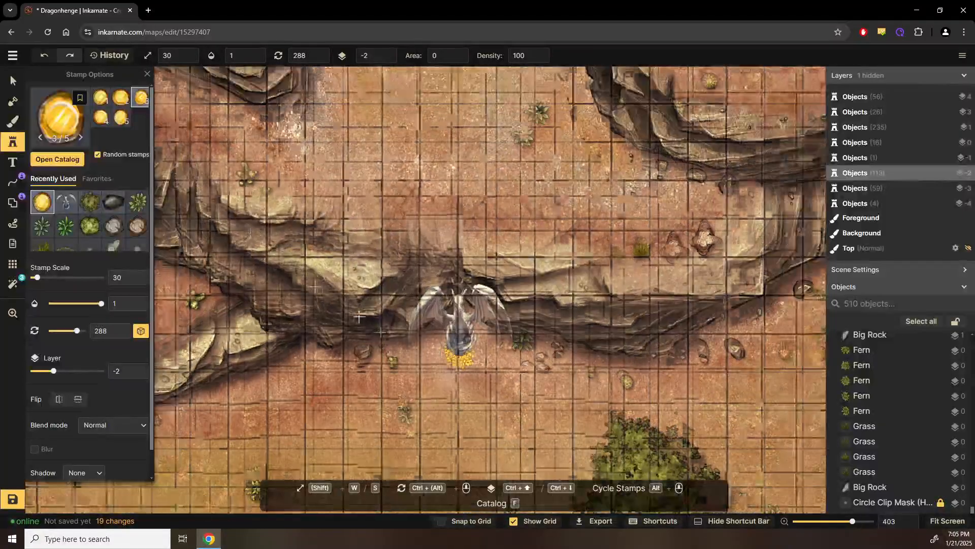
Step: Try selecting all stamps like one gold coin in the pile, and clear the selection
{"action": "left_click", "coordinate": [13, 80]}
{"action": "scroll", "coordinate": [345, 370], "scroll_direction": "up", "scroll_amount": 2}
{"action": "scroll", "coordinate": [483, 359], "scroll_direction": "up", "scroll_amount": 7}
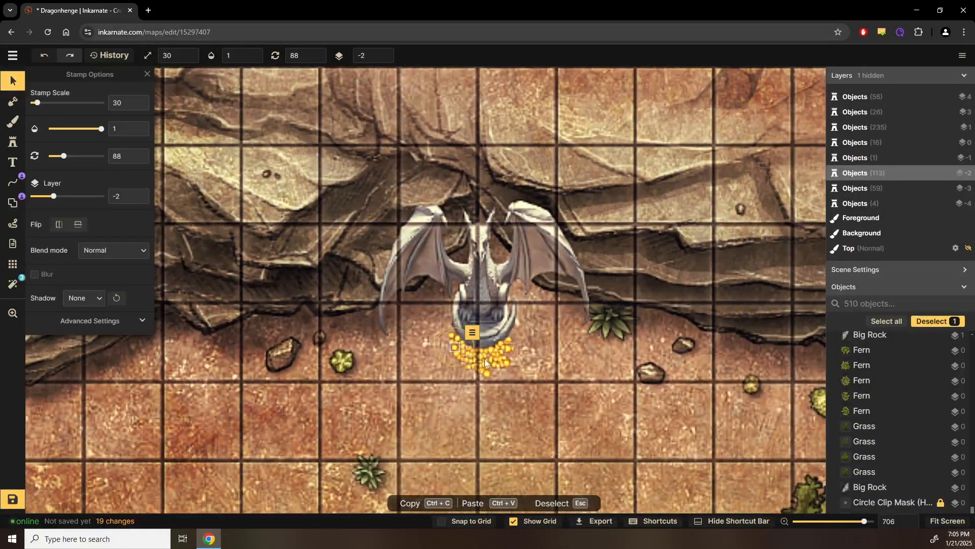
{"action": "right_click", "coordinate": [483, 360]}
{"action": "mouse_move", "coordinate": [522, 364]}
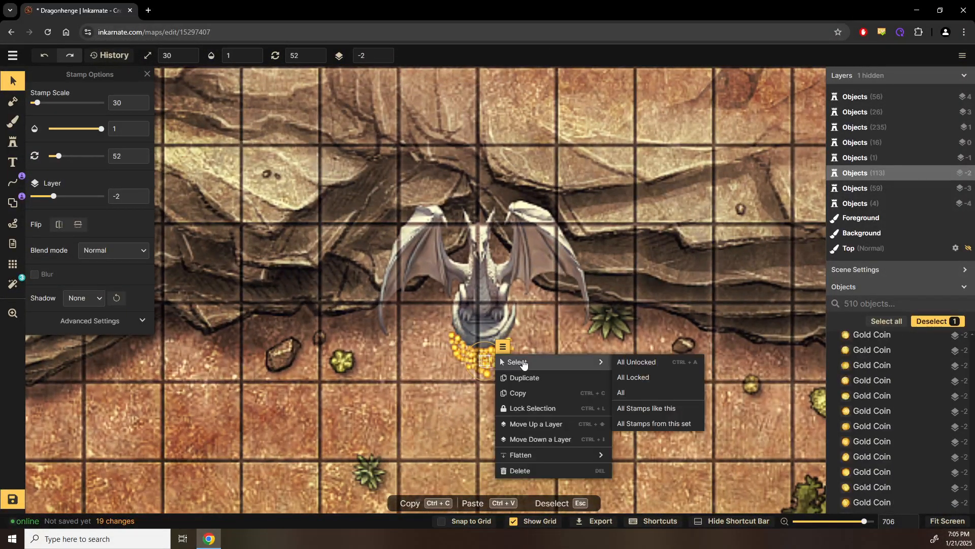
{"action": "left_click", "coordinate": [649, 410]}
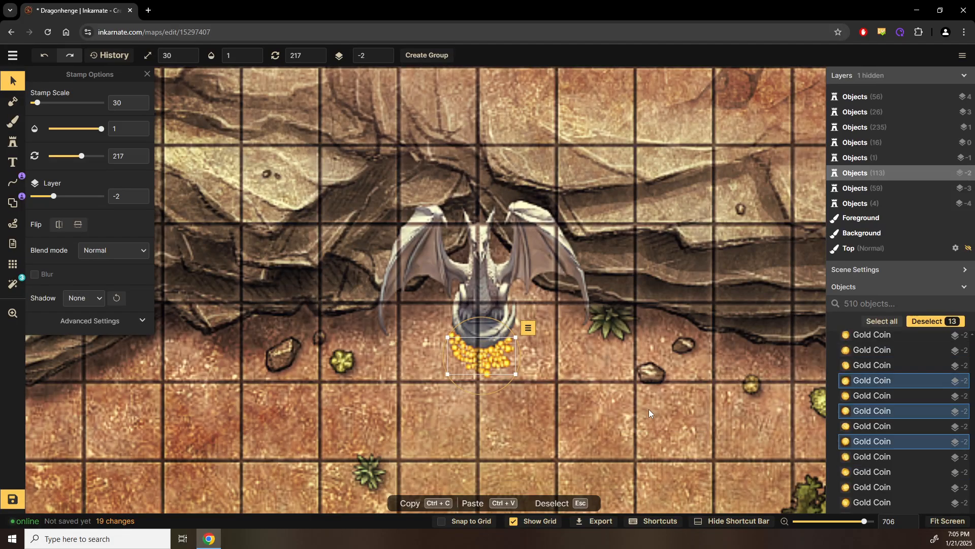
{"action": "key", "text": "Escape"}
Step: Select all stamps from the gold coin's set and set their saturation to 86 and brightness to 77
{"action": "left_click", "coordinate": [476, 358]}
{"action": "right_click", "coordinate": [477, 359]}
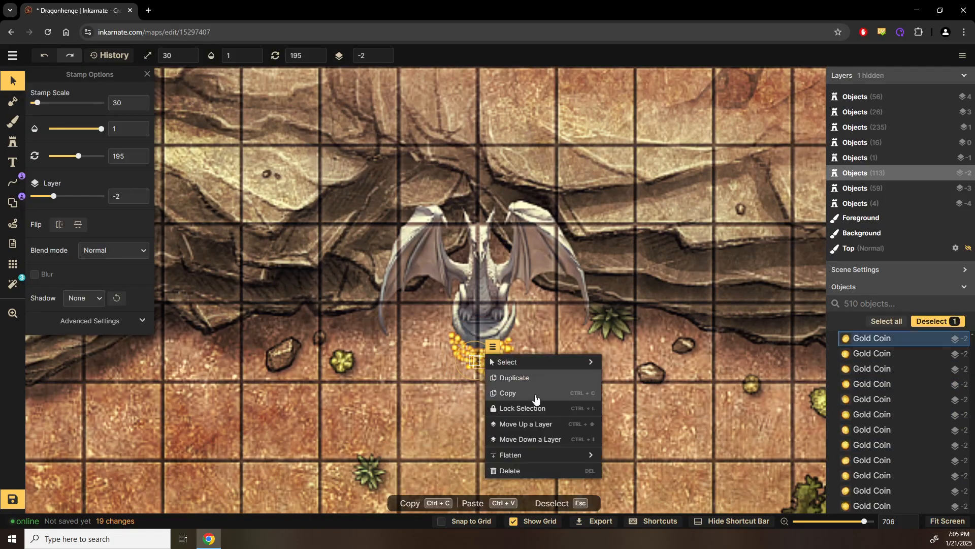
{"action": "mouse_move", "coordinate": [536, 363]}
{"action": "left_click", "coordinate": [648, 425]}
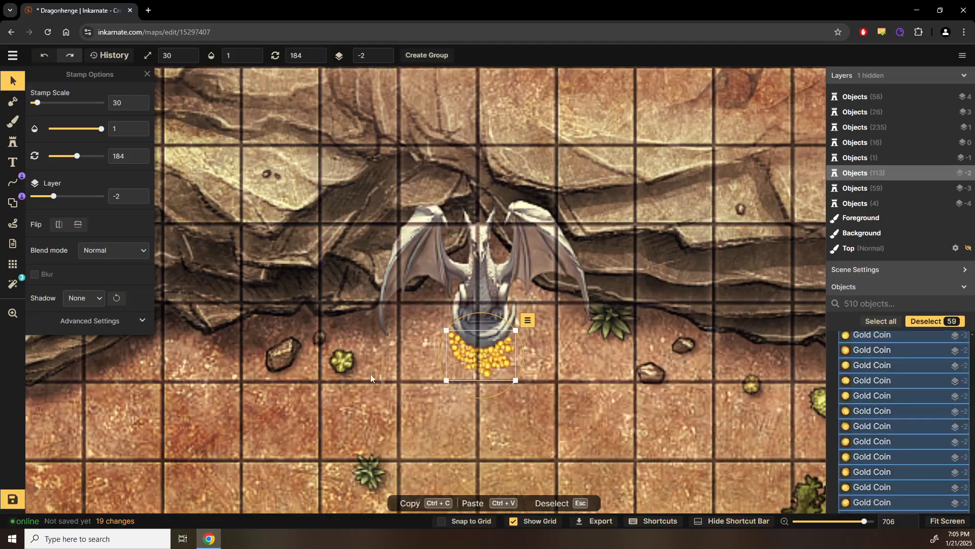
{"action": "left_click", "coordinate": [94, 322]}
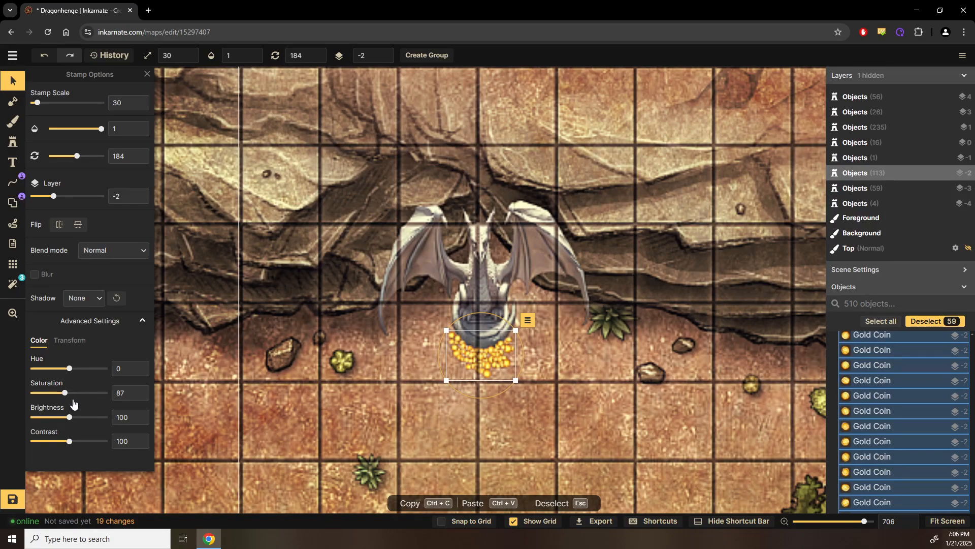
{"action": "left_click_drag", "start_coordinate": [65, 421], "coordinate": [61, 421]}
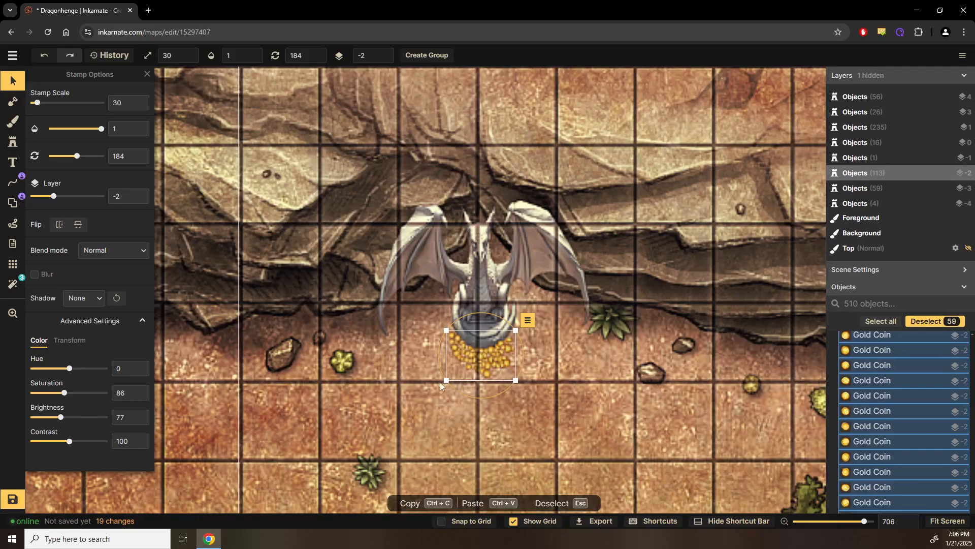
{"action": "left_click", "coordinate": [546, 382]}
Step: Select all stamps like one coin in the pile and try shifting their hue
{"action": "scroll", "coordinate": [547, 383], "scroll_direction": "up", "scroll_amount": 3}
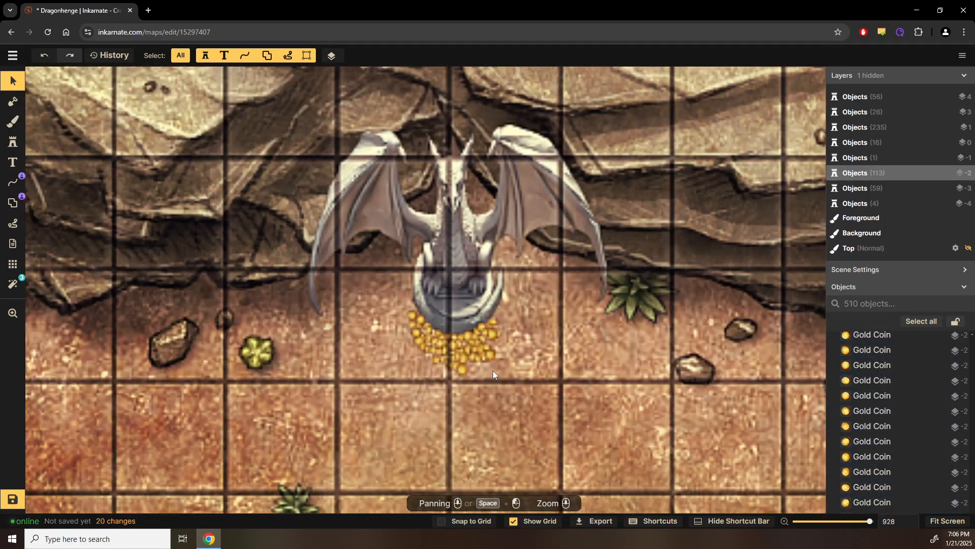
{"action": "right_click", "coordinate": [472, 341]}
{"action": "mouse_move", "coordinate": [528, 347]}
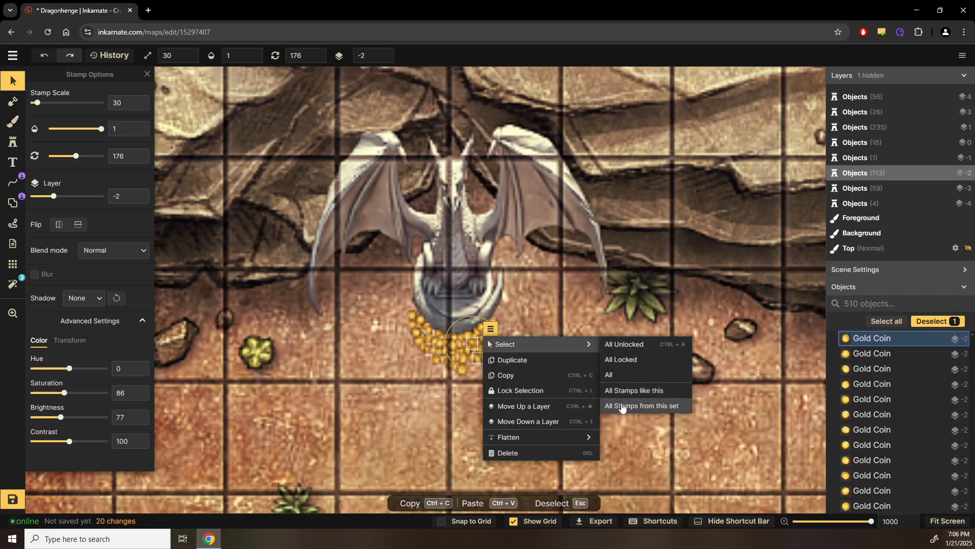
{"action": "left_click", "coordinate": [627, 389]}
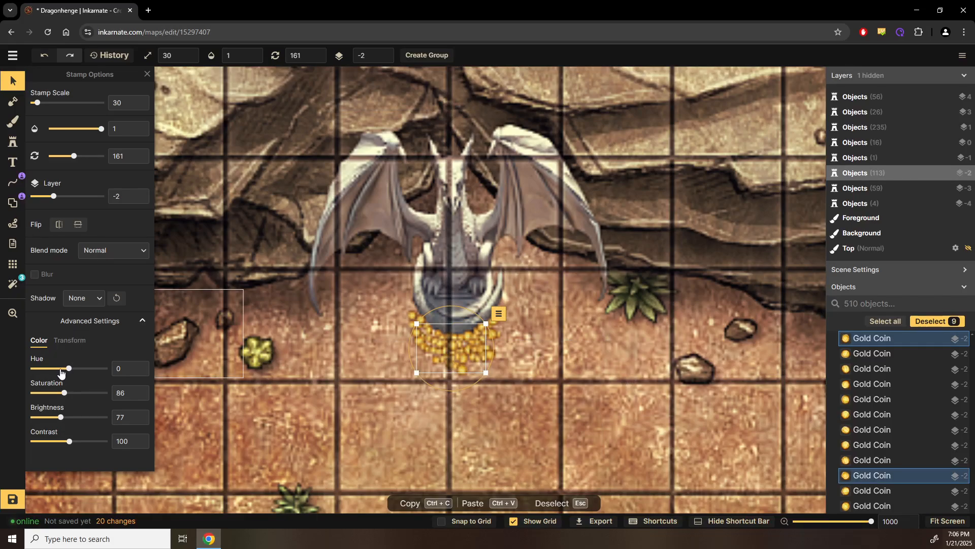
{"action": "left_click_drag", "start_coordinate": [57, 373], "coordinate": [27, 370]}
{"action": "left_click", "coordinate": [71, 371]}
Step: Select all stamps like one coin in the pile, add several more gold coins from the object list, and lower their brightness to about 57
{"action": "right_click", "coordinate": [445, 351]}
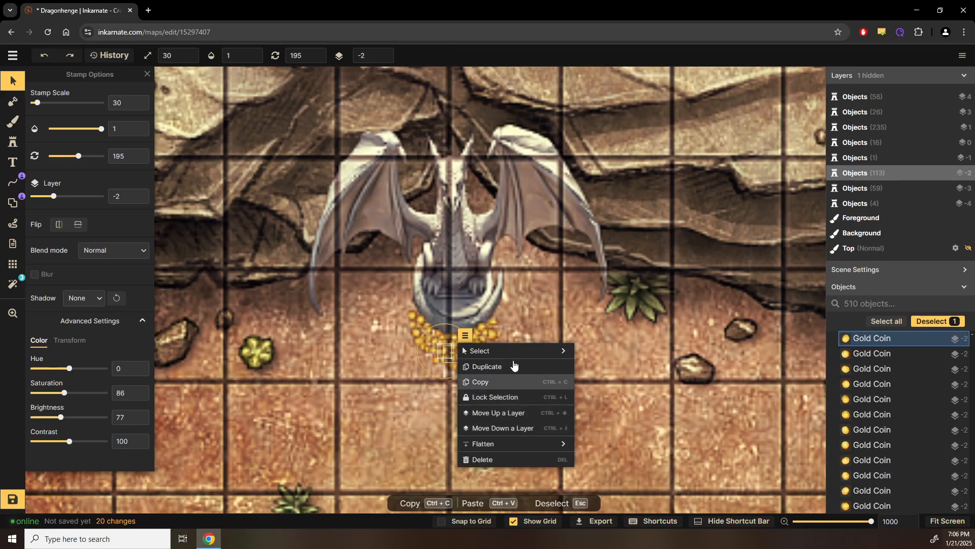
{"action": "mouse_move", "coordinate": [511, 356]}
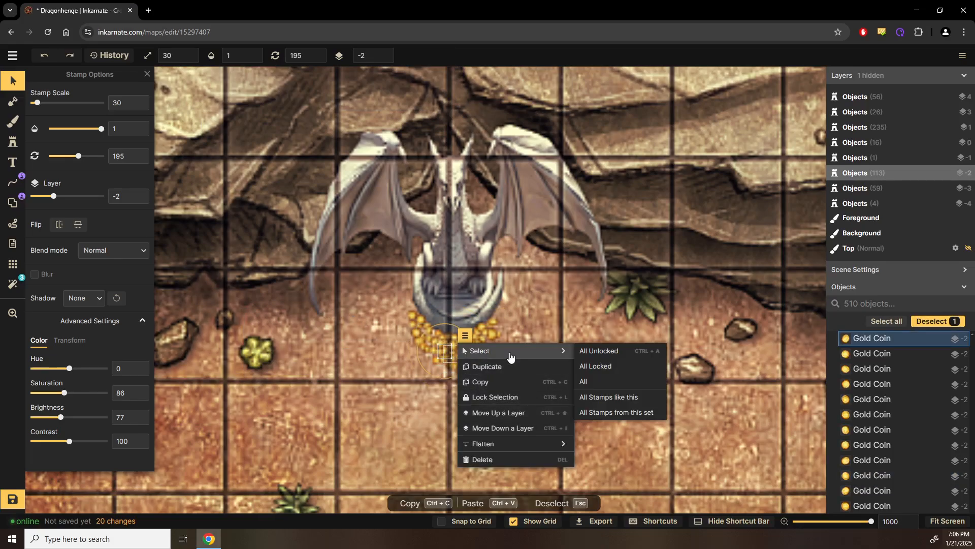
{"action": "left_click", "coordinate": [619, 401]}
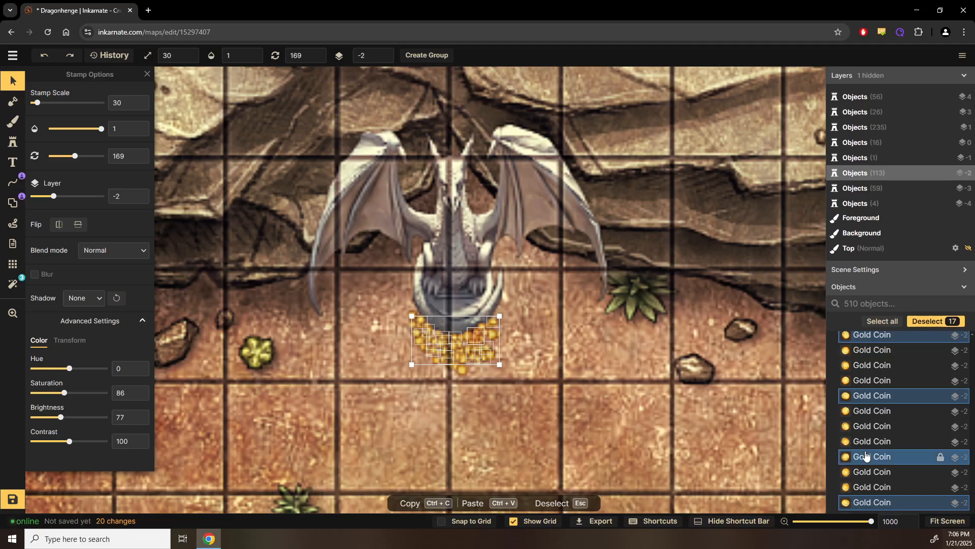
{"action": "scroll", "coordinate": [866, 456], "scroll_direction": "down", "scroll_amount": 5}
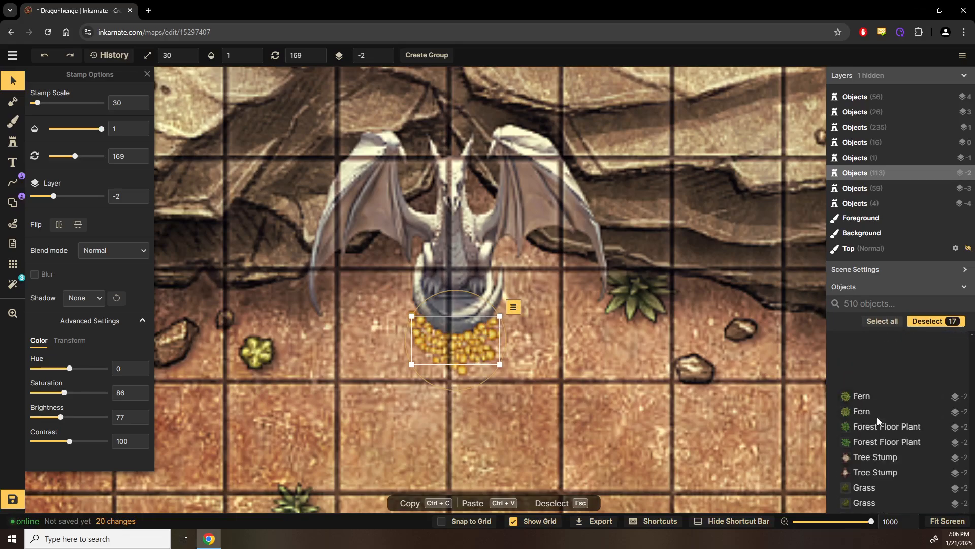
{"action": "scroll", "coordinate": [876, 417], "scroll_direction": "up", "scroll_amount": 5}
{"action": "left_click", "coordinate": [877, 379], "text": "ctrl"}
{"action": "scroll", "coordinate": [879, 404], "scroll_direction": "down", "scroll_amount": 3}
{"action": "left_click", "coordinate": [878, 404], "text": "ctrl"}
{"action": "left_click", "coordinate": [895, 449], "text": "ctrl"}
{"action": "scroll", "coordinate": [909, 450], "scroll_direction": "down", "scroll_amount": 3}
{"action": "left_click", "coordinate": [924, 456], "text": "ctrl"}
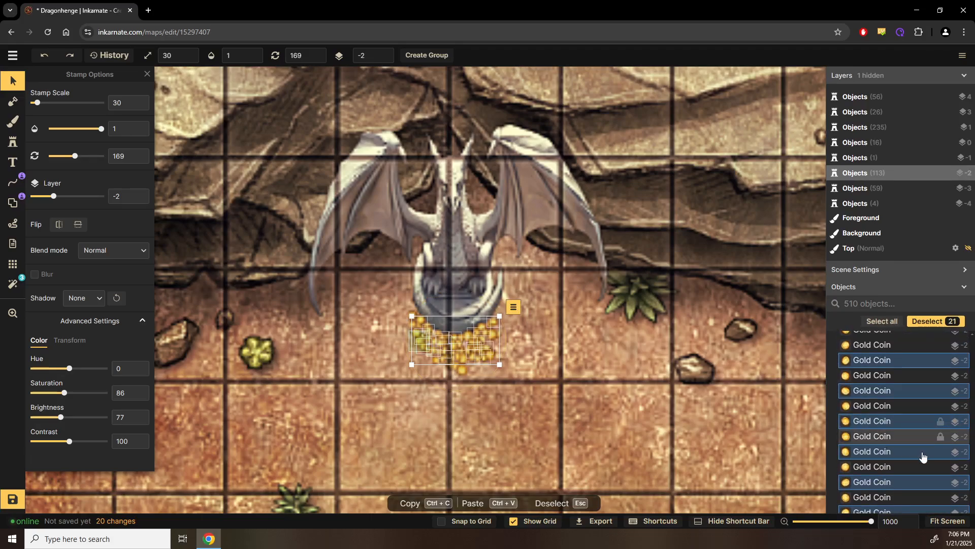
{"action": "scroll", "coordinate": [909, 444], "scroll_direction": "up", "scroll_amount": 3}
{"action": "left_click", "coordinate": [876, 366], "text": "ctrl"}
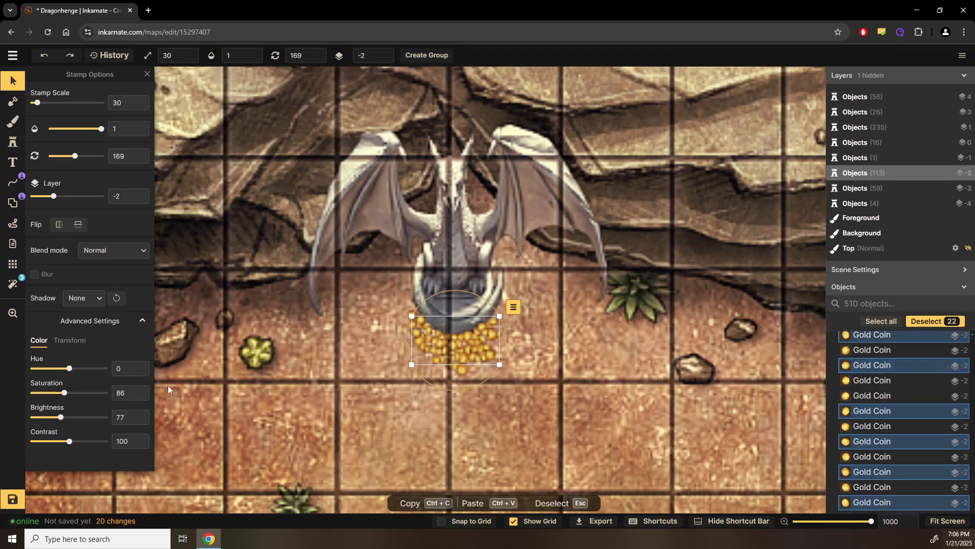
{"action": "left_click", "coordinate": [54, 417]}
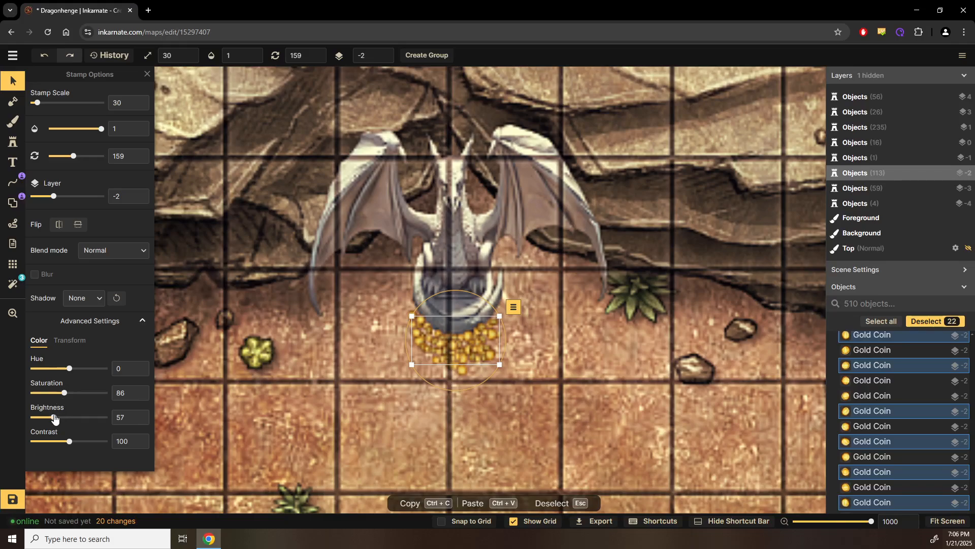
{"action": "left_click_drag", "start_coordinate": [52, 417], "coordinate": [53, 419]}
{"action": "left_click", "coordinate": [538, 398]}
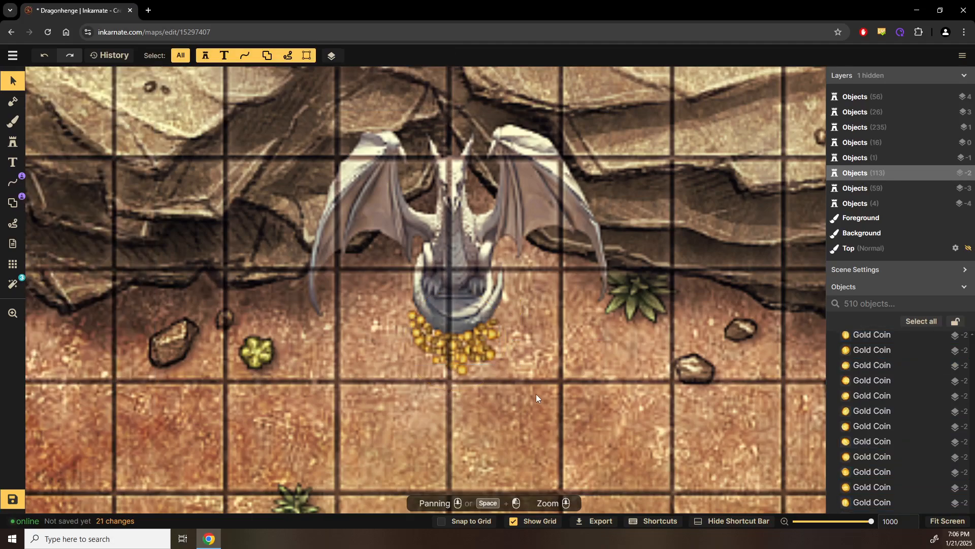
Step: Select six individual coins scattered across the pile and strongly lower their saturation to give them a silvery tone
{"action": "left_click", "coordinate": [462, 358]}
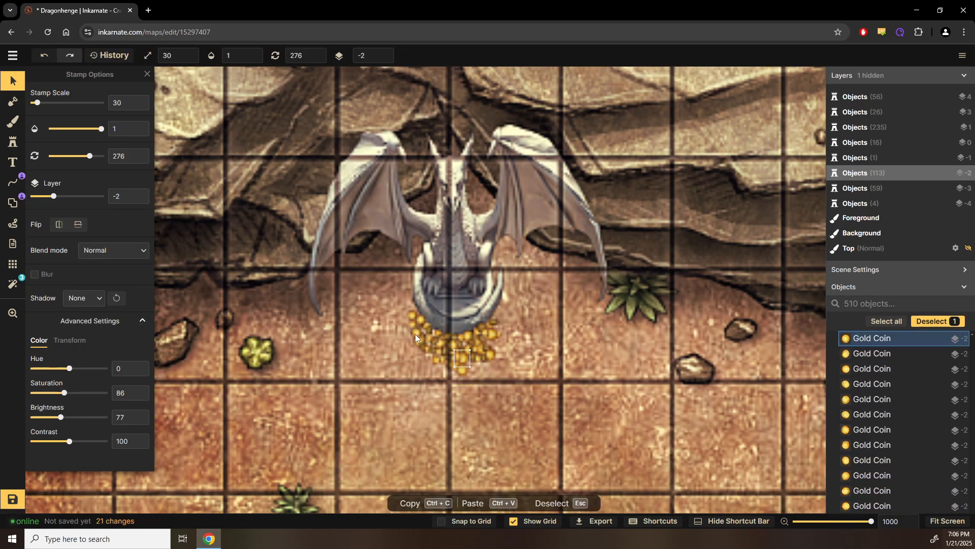
{"action": "left_click", "coordinate": [416, 334], "text": "shift"}
{"action": "left_click", "coordinate": [486, 336], "text": "shift"}
{"action": "left_click", "coordinate": [487, 354], "text": "shift"}
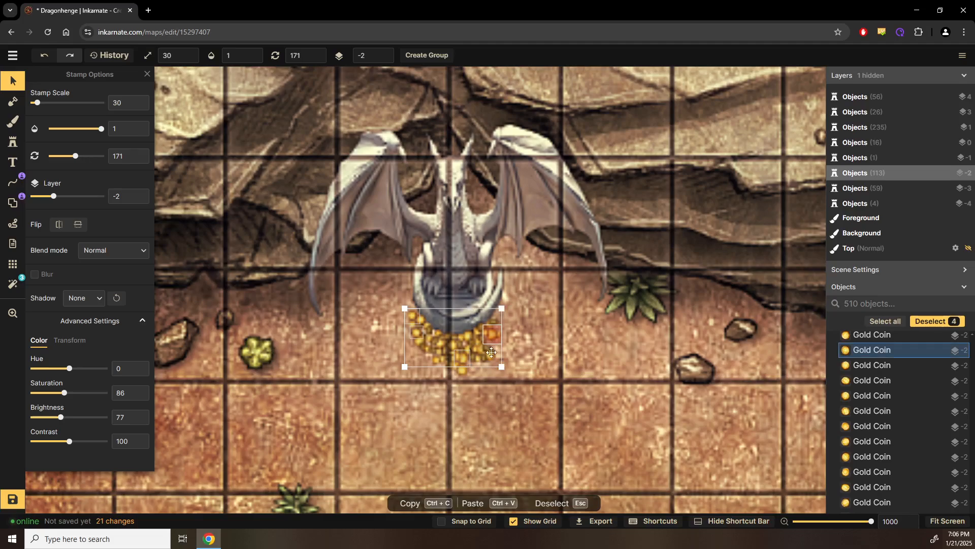
{"action": "left_click", "coordinate": [467, 335], "text": "shift"}
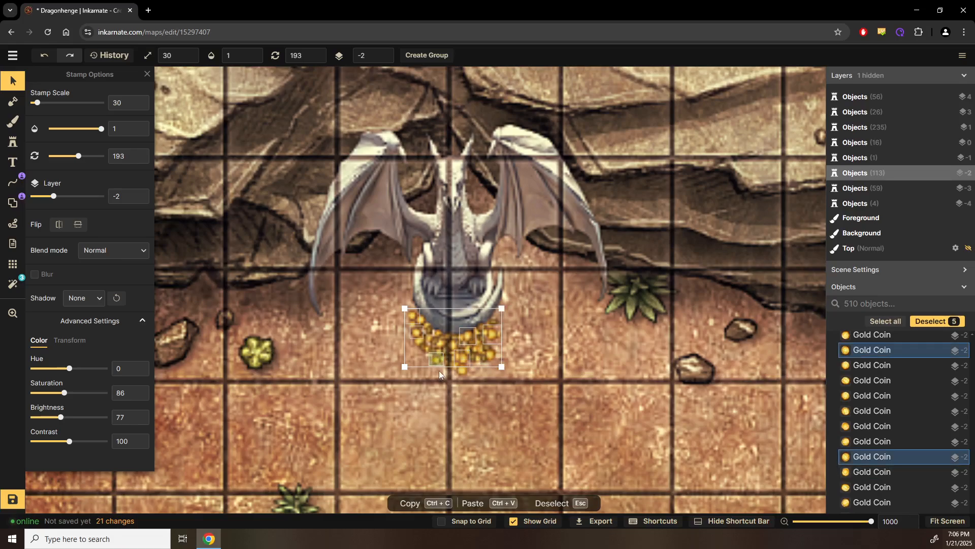
{"action": "left_click_drag", "start_coordinate": [303, 337], "coordinate": [284, 244]}
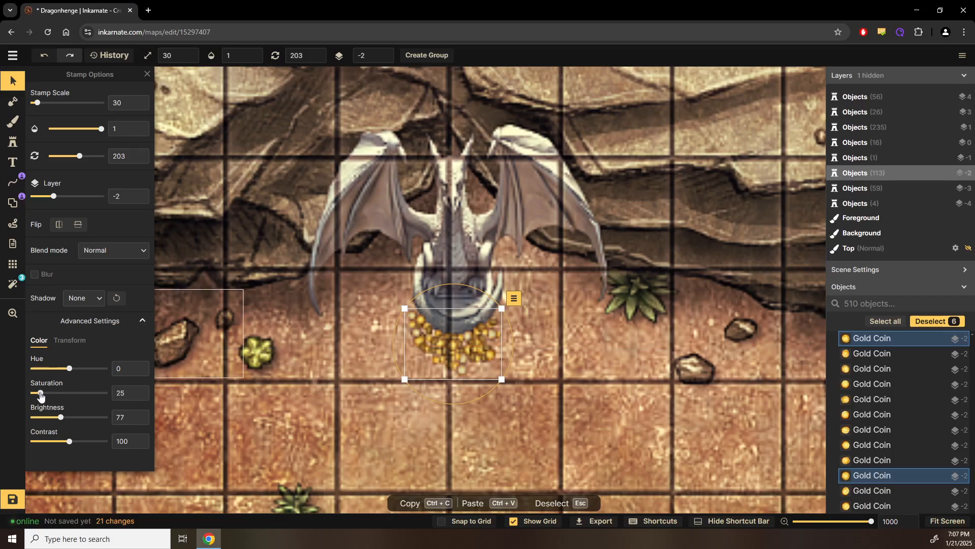
{"action": "left_click_drag", "start_coordinate": [29, 394], "coordinate": [30, 394]}
{"action": "left_click", "coordinate": [449, 442]}
Step: Save the Dragonhenge map with the dragon and its coin hoard
{"action": "scroll", "coordinate": [519, 404], "scroll_direction": "down", "scroll_amount": 5}
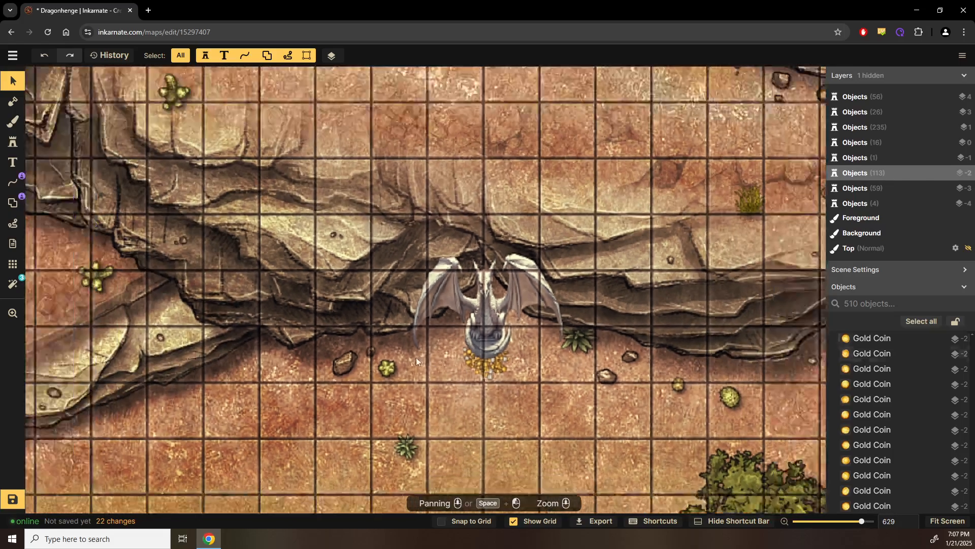
{"action": "scroll", "coordinate": [416, 357], "scroll_direction": "down", "scroll_amount": 3}
{"action": "left_click_drag", "start_coordinate": [379, 383], "coordinate": [427, 353]}
{"action": "scroll", "coordinate": [638, 342], "scroll_direction": "down", "scroll_amount": 3}
{"action": "left_click_drag", "start_coordinate": [585, 356], "coordinate": [445, 372]}
{"action": "scroll", "coordinate": [350, 395], "scroll_direction": "down", "scroll_amount": 2}
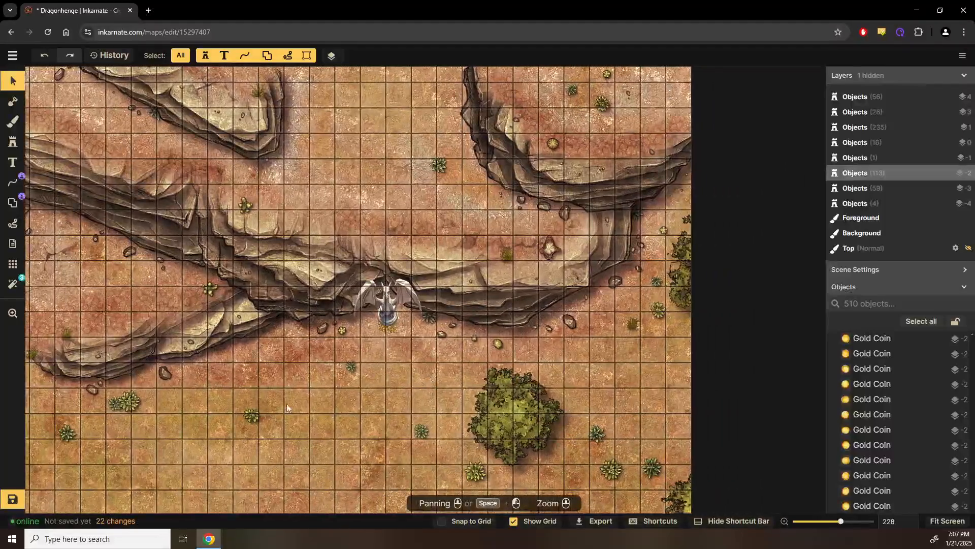
{"action": "left_click", "coordinate": [18, 498]}
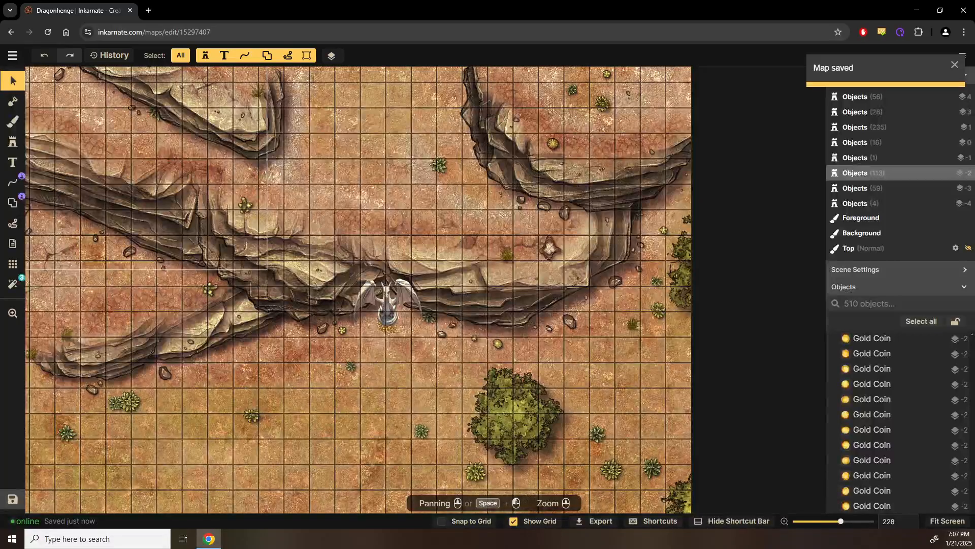
Step: Search the Fantasy Battlemaps stamps for "dragon" and look over the matching stamps in Fey: Forest and Hell: Terrain
{"action": "left_click", "coordinate": [16, 144]}
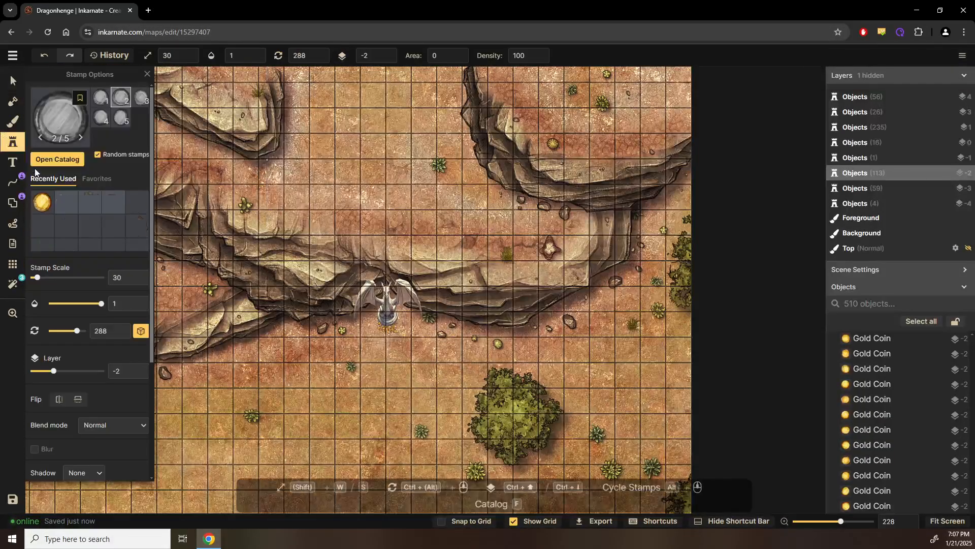
{"action": "type", "text": "f"}
{"action": "type", "text": "dragon"}
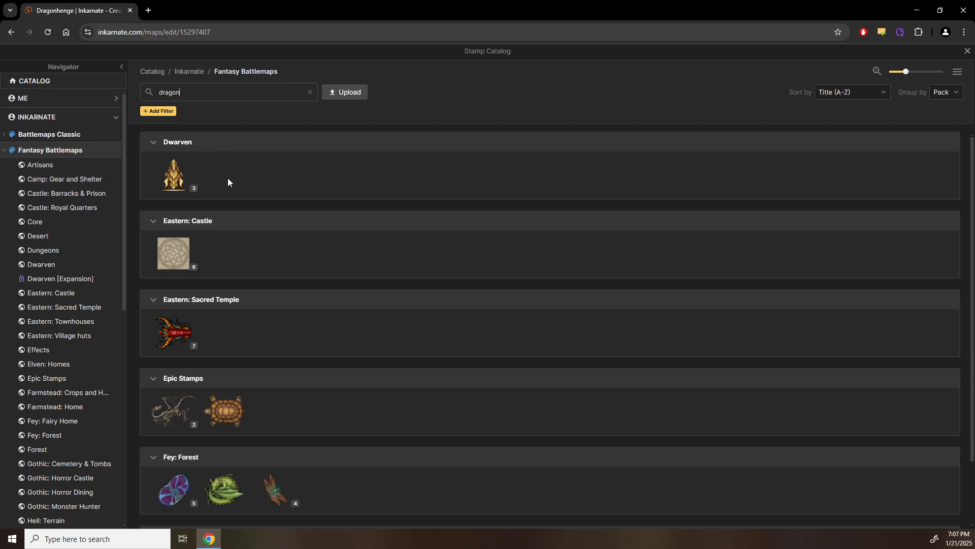
{"action": "scroll", "coordinate": [221, 247], "scroll_direction": "down", "scroll_amount": 2}
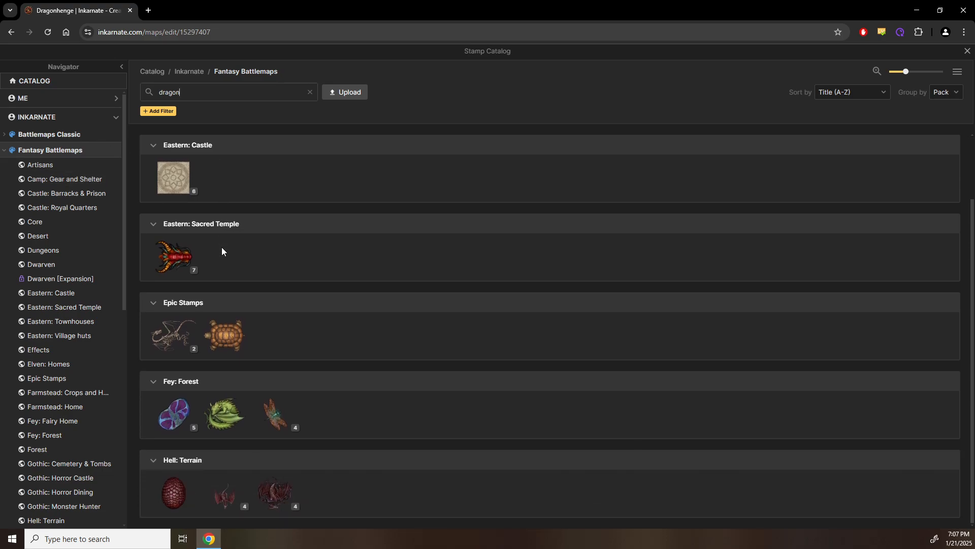
{"action": "mouse_move", "coordinate": [182, 420]}
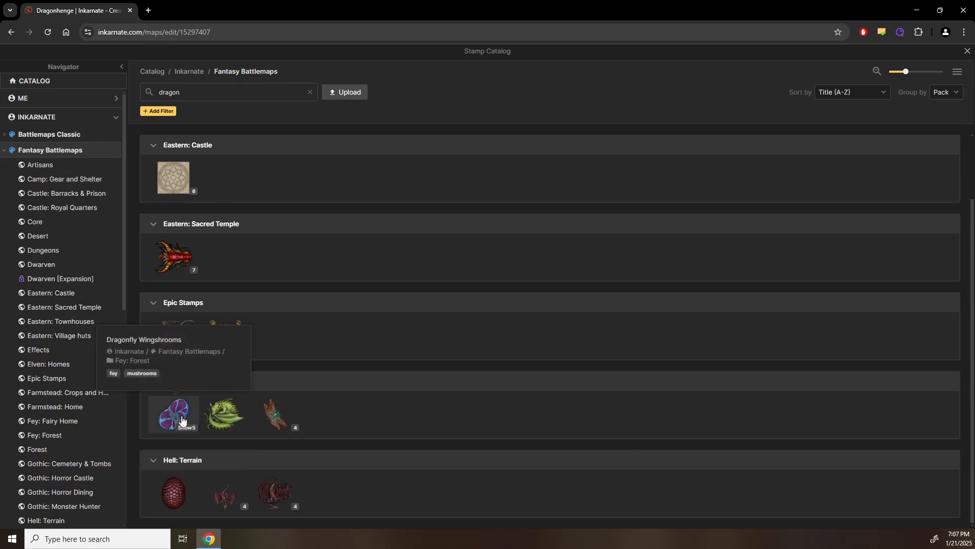
{"action": "mouse_move", "coordinate": [290, 418]}
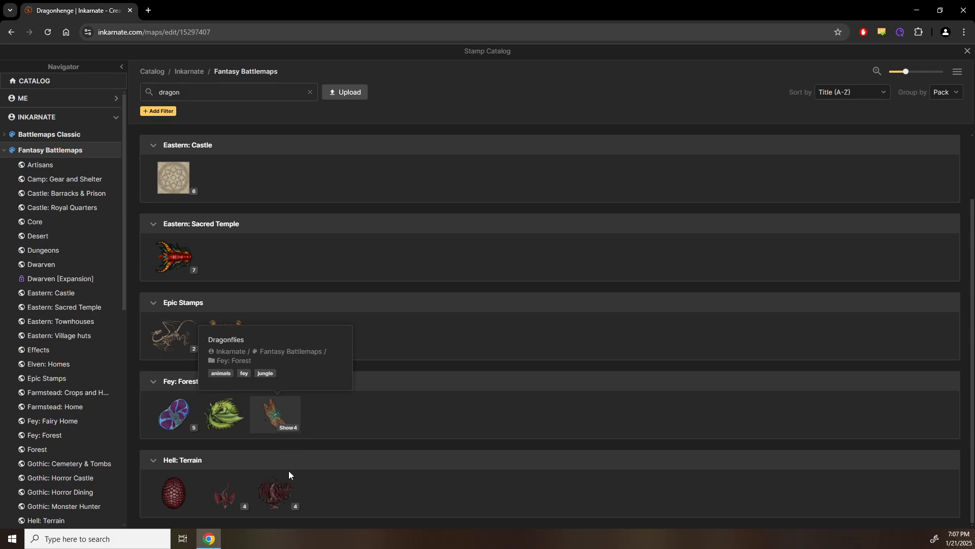
{"action": "mouse_move", "coordinate": [301, 484]}
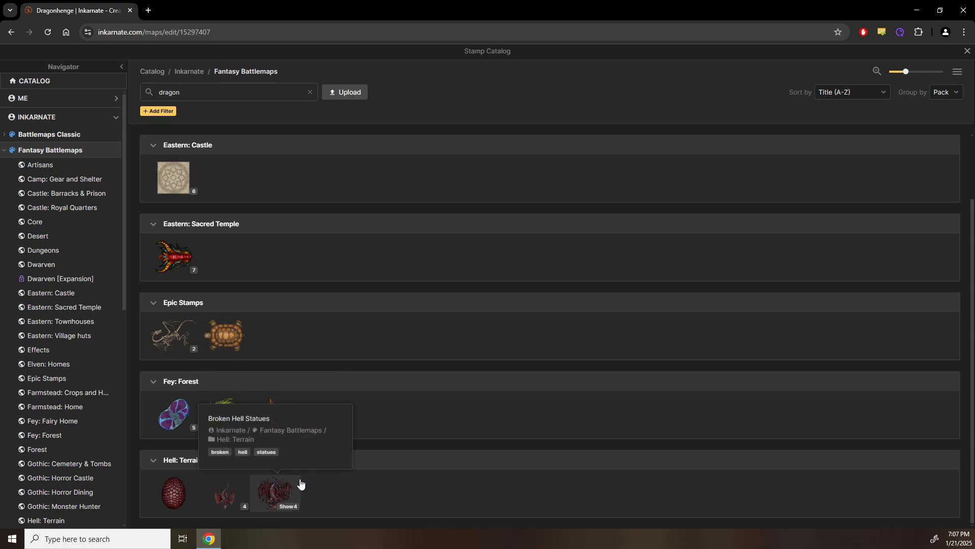
{"action": "left_click", "coordinate": [967, 52]}
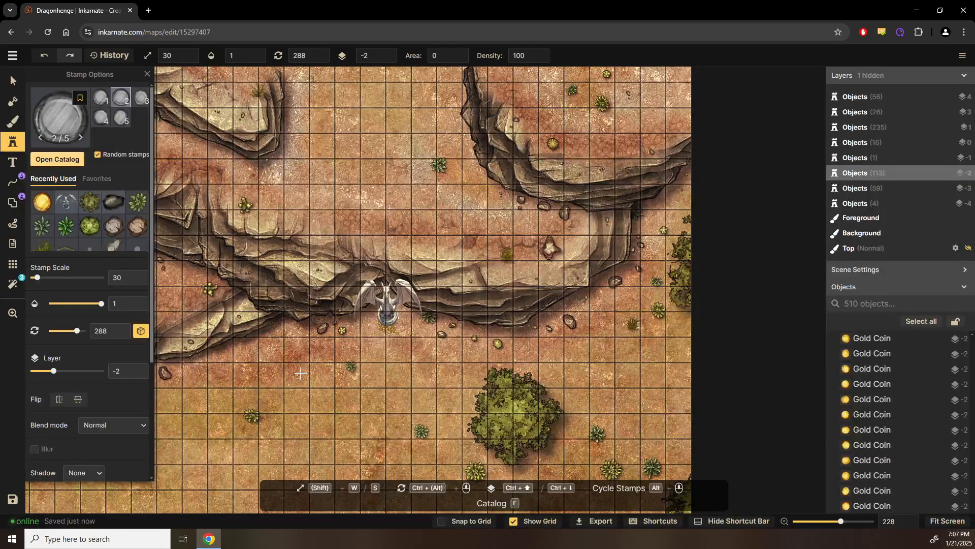
Step: Leave stamp placement and look over the cliffs, trees and open ground around the dragon's notch
{"action": "left_click", "coordinate": [300, 374]}
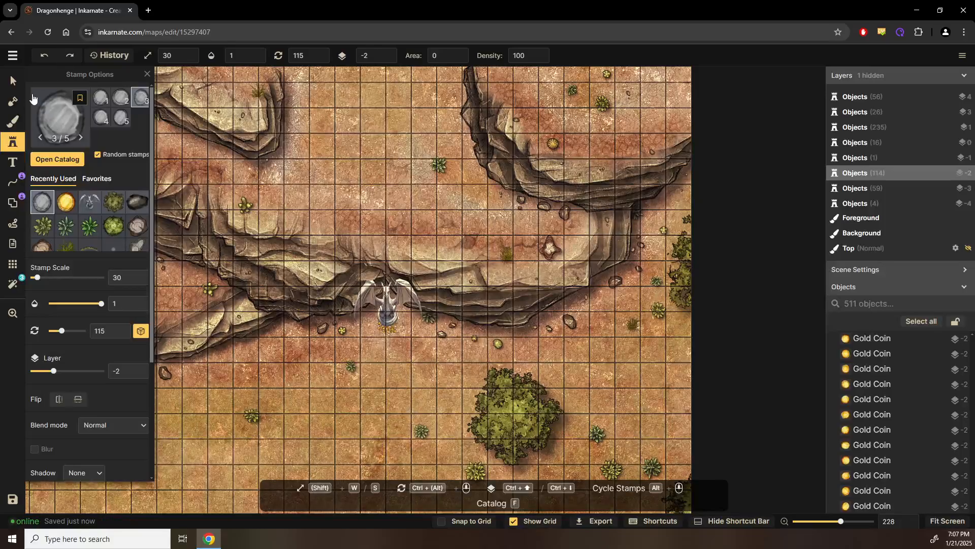
{"action": "left_click", "coordinate": [10, 81]}
{"action": "left_click_drag", "start_coordinate": [323, 425], "coordinate": [478, 447]}
{"action": "left_click_drag", "start_coordinate": [409, 434], "coordinate": [488, 441]}
{"action": "left_click_drag", "start_coordinate": [421, 412], "coordinate": [562, 409]}
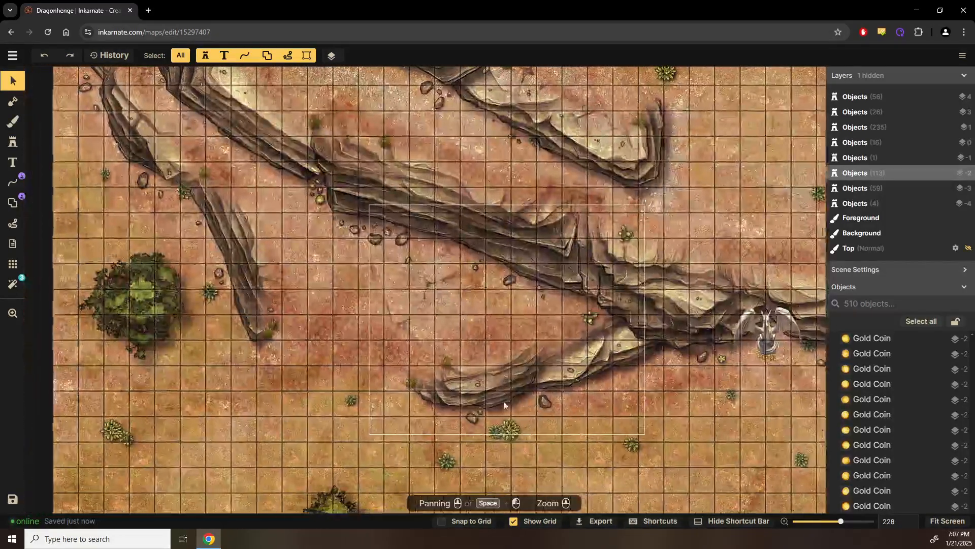
{"action": "left_click_drag", "start_coordinate": [358, 378], "coordinate": [388, 406]}
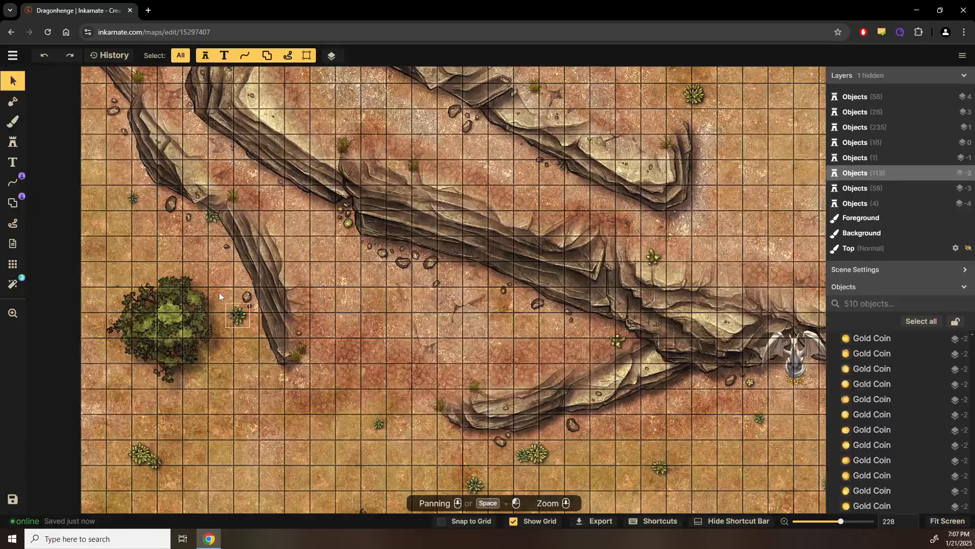
{"action": "left_click_drag", "start_coordinate": [195, 279], "coordinate": [224, 444]}
{"action": "left_click_drag", "start_coordinate": [218, 257], "coordinate": [244, 432]}
{"action": "left_click_drag", "start_coordinate": [251, 237], "coordinate": [243, 420]}
{"action": "left_click_drag", "start_coordinate": [353, 277], "coordinate": [244, 325]}
{"action": "left_click_drag", "start_coordinate": [282, 433], "coordinate": [221, 138]}
{"action": "left_click_drag", "start_coordinate": [569, 509], "coordinate": [374, 320]}
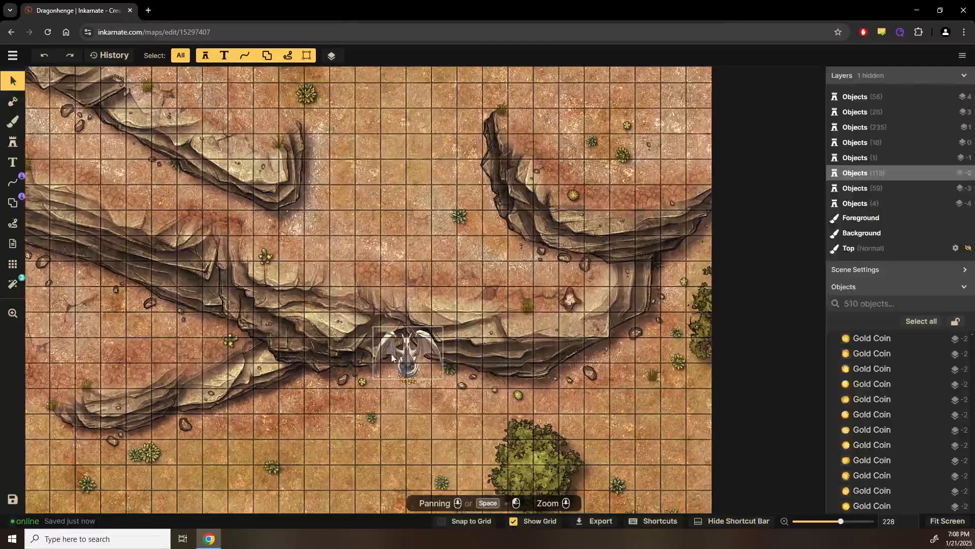
{"action": "scroll", "coordinate": [586, 408], "scroll_direction": "up", "scroll_amount": 2}
{"action": "left_click_drag", "start_coordinate": [492, 409], "coordinate": [593, 355]}
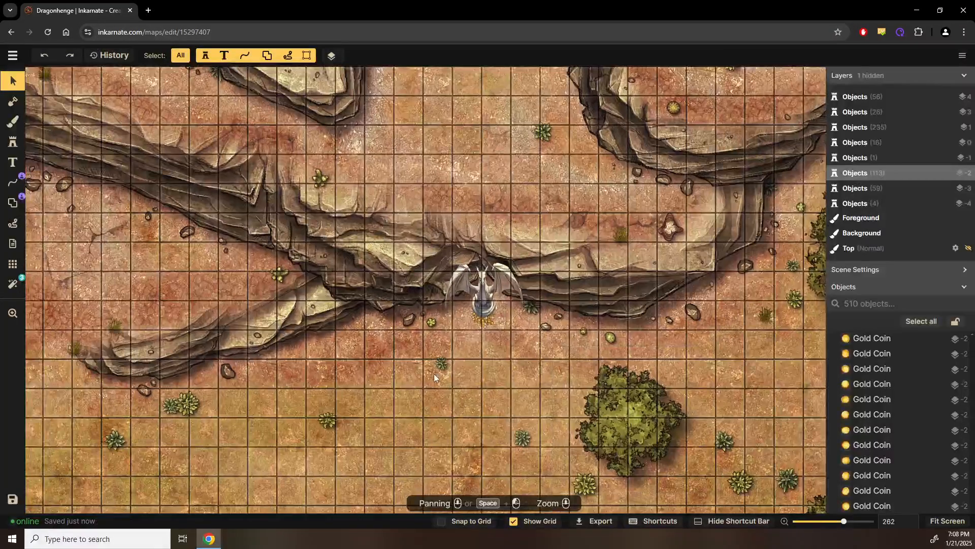
{"action": "scroll", "coordinate": [434, 373], "scroll_direction": "up", "scroll_amount": 1}
{"action": "left_click_drag", "start_coordinate": [398, 375], "coordinate": [531, 418]}
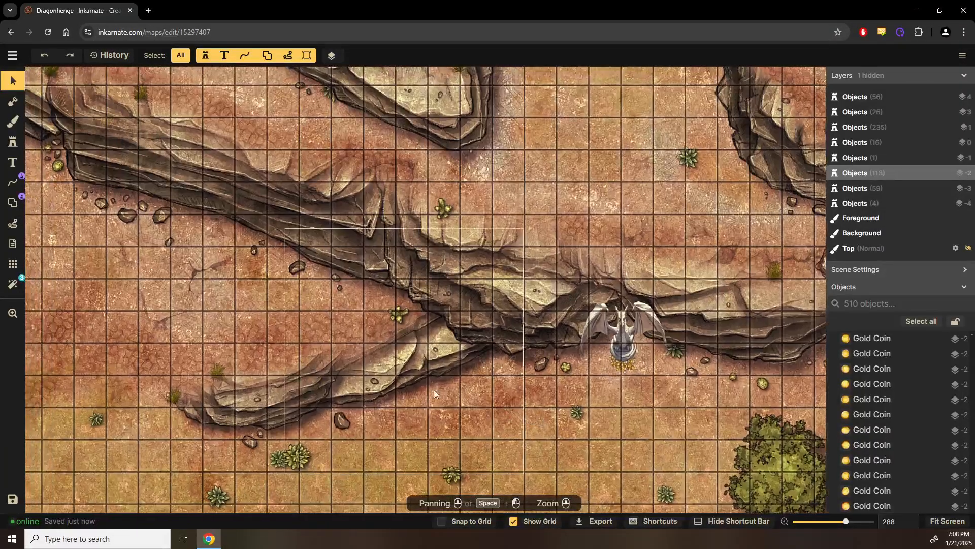
Step: Examine the cliffs, stone circle and open ground west and north of the dragon's notch
{"action": "scroll", "coordinate": [404, 413], "scroll_direction": "down", "scroll_amount": 1}
{"action": "left_click_drag", "start_coordinate": [296, 342], "coordinate": [401, 370]}
{"action": "left_click_drag", "start_coordinate": [321, 396], "coordinate": [371, 265]}
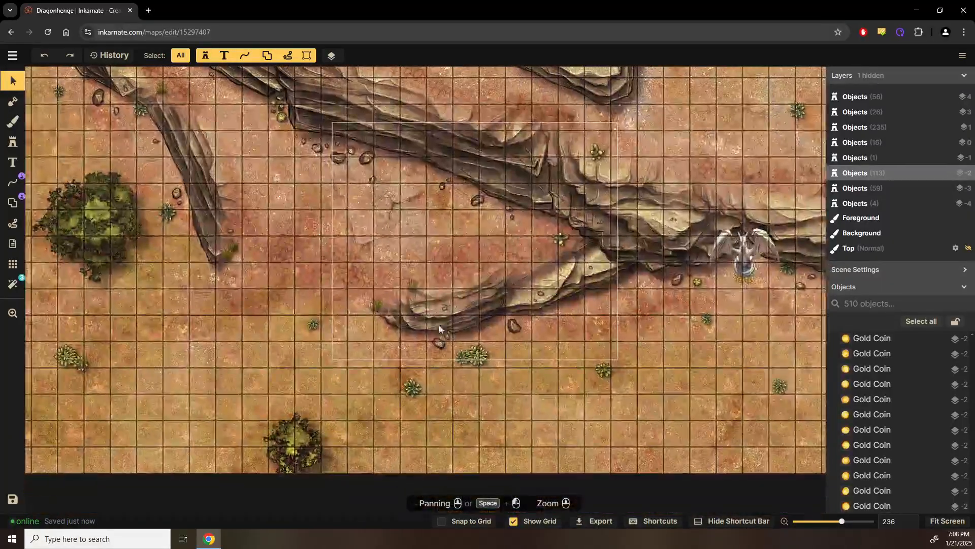
{"action": "left_click_drag", "start_coordinate": [682, 366], "coordinate": [592, 434]}
{"action": "left_click_drag", "start_coordinate": [530, 309], "coordinate": [415, 399]}
{"action": "left_click_drag", "start_coordinate": [499, 230], "coordinate": [499, 430]}
{"action": "mouse_move", "coordinate": [537, 160]}
{"action": "left_mouse_down"}
{"action": "mouse_move", "coordinate": [522, 351]}
{"action": "mouse_move", "coordinate": [523, 246]}
{"action": "left_mouse_up"}
{"action": "scroll", "coordinate": [502, 342], "scroll_direction": "down", "scroll_amount": 2}
{"action": "scroll", "coordinate": [502, 344], "scroll_direction": "down", "scroll_amount": 3}
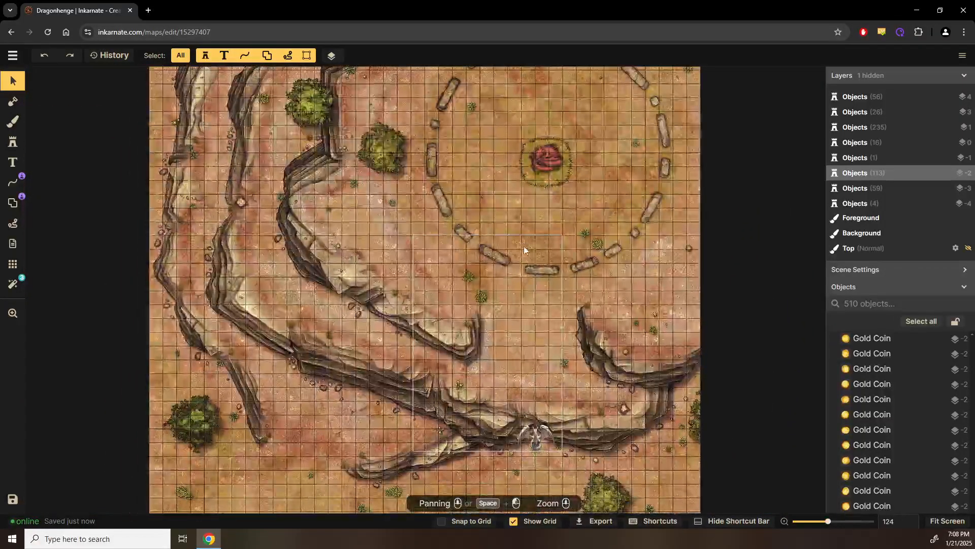
Step: Look through the scene's object list from the small rocks down to the clip masks, big rocks and plants
{"action": "scroll", "coordinate": [903, 405], "scroll_direction": "up", "scroll_amount": 20}
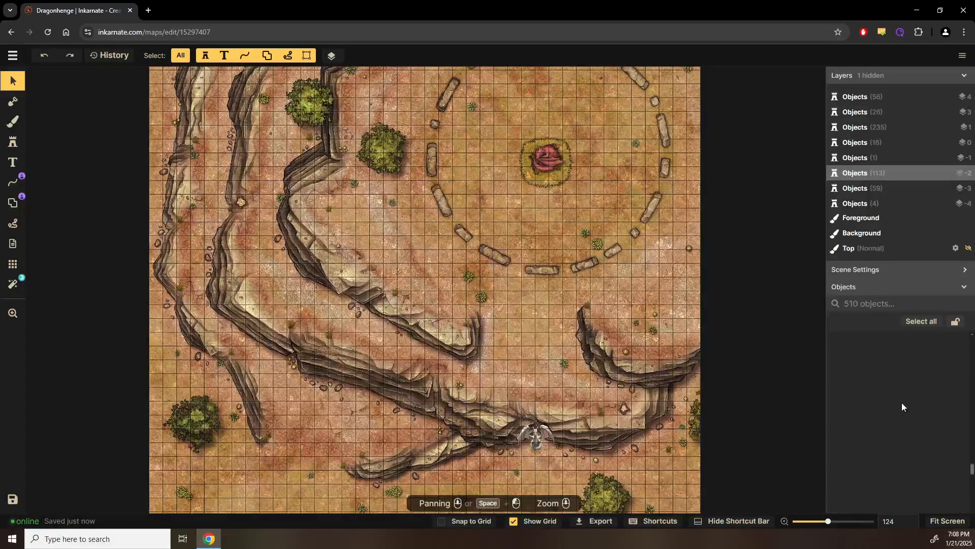
{"action": "scroll", "coordinate": [890, 416], "scroll_direction": "up", "scroll_amount": 20}
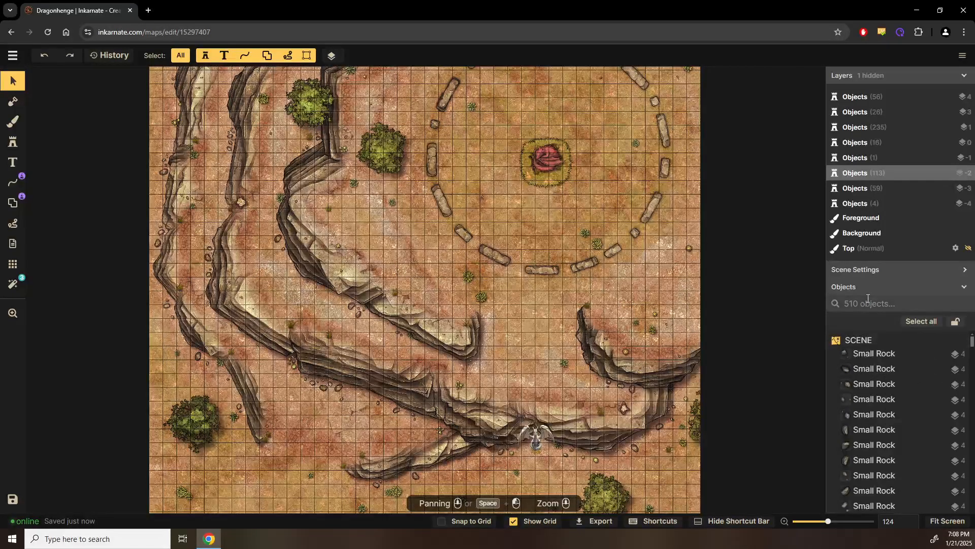
{"action": "left_click_drag", "start_coordinate": [971, 344], "coordinate": [965, 533]}
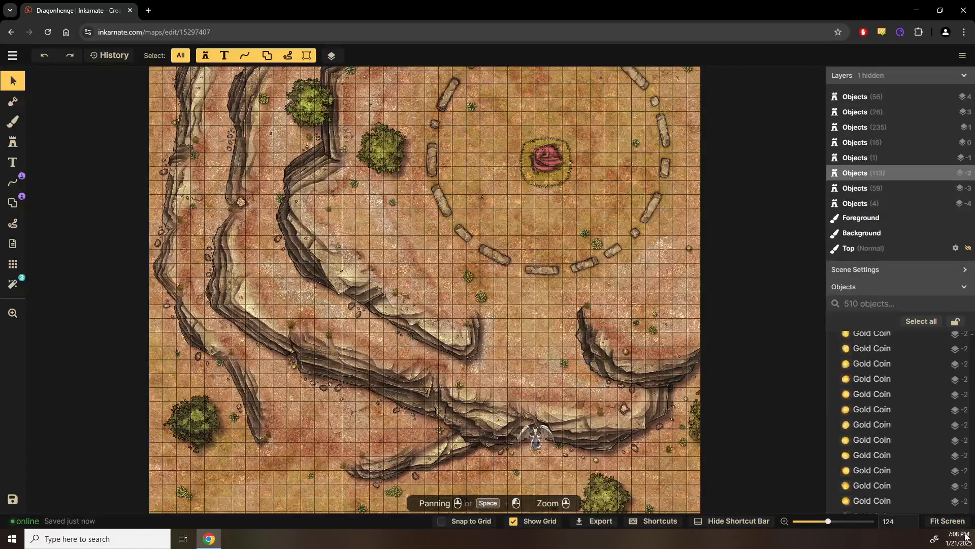
{"action": "scroll", "coordinate": [900, 460], "scroll_direction": "down", "scroll_amount": 6}
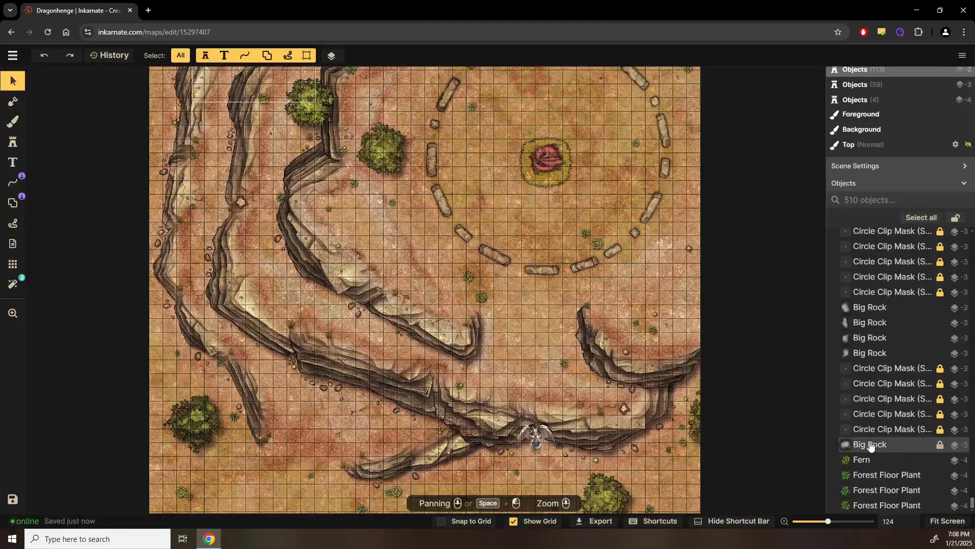
{"action": "scroll", "coordinate": [866, 442], "scroll_direction": "up", "scroll_amount": 8}
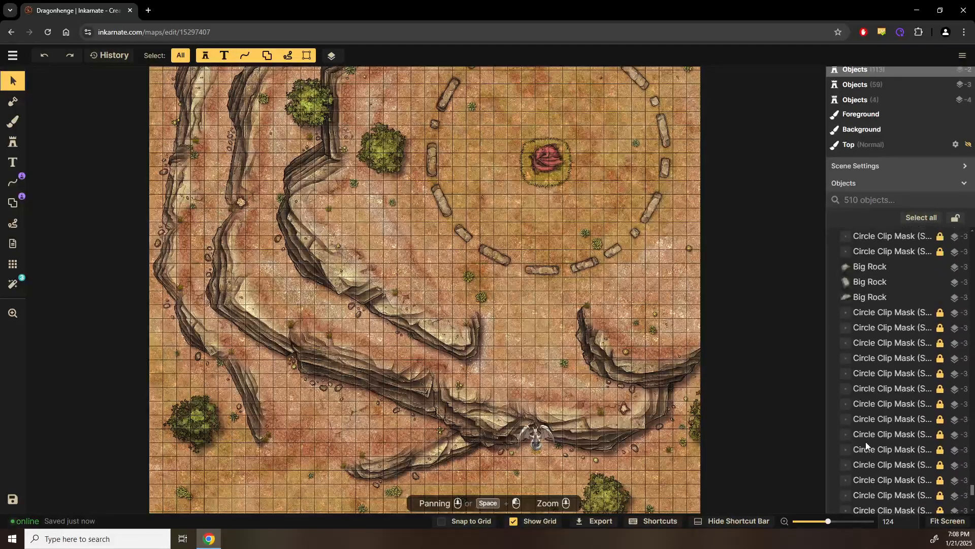
{"action": "scroll", "coordinate": [865, 441], "scroll_direction": "up", "scroll_amount": 5}
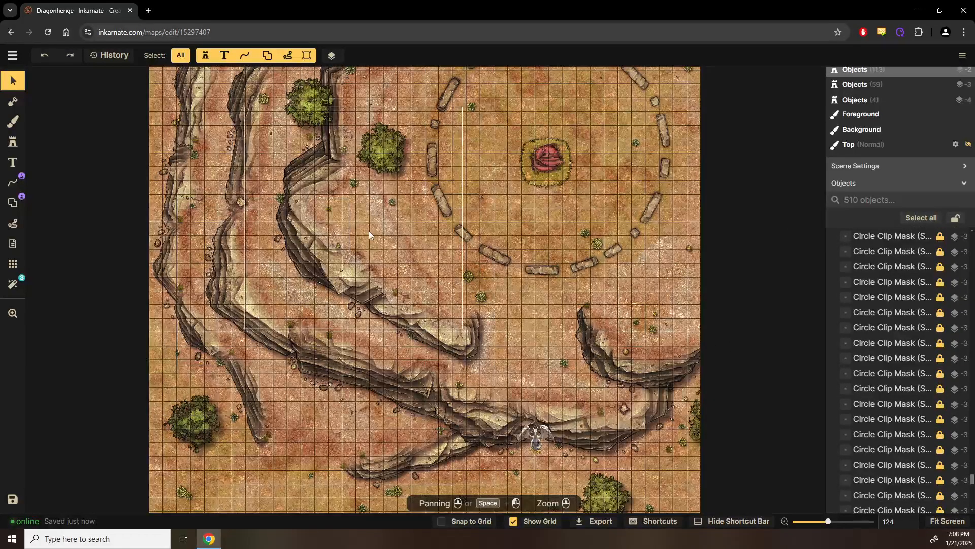
Step: Examine the terraced cliffs, dragon's notch, stone circle and southwestern cliff spur for a place to add more detail
{"action": "scroll", "coordinate": [349, 228], "scroll_direction": "up", "scroll_amount": 5}
{"action": "left_click_drag", "start_coordinate": [400, 369], "coordinate": [405, 378]}
{"action": "scroll", "coordinate": [447, 230], "scroll_direction": "up", "scroll_amount": 5}
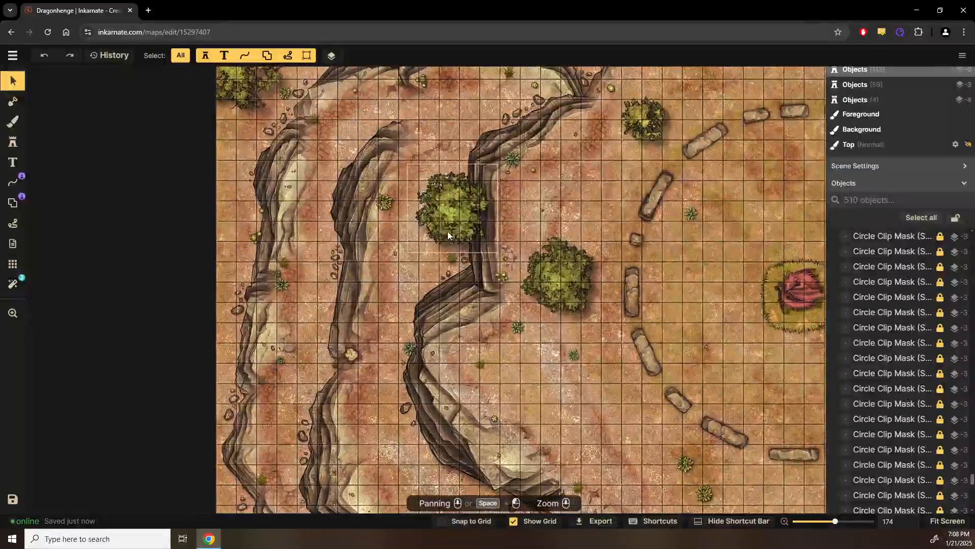
{"action": "mouse_move", "coordinate": [447, 231]}
{"action": "left_mouse_down"}
{"action": "mouse_move", "coordinate": [397, 403]}
{"action": "mouse_move", "coordinate": [440, 330]}
{"action": "left_mouse_up"}
{"action": "left_click_drag", "start_coordinate": [410, 368], "coordinate": [438, 229]}
{"action": "mouse_move", "coordinate": [396, 392]}
{"action": "left_mouse_down"}
{"action": "mouse_move", "coordinate": [373, 184]}
{"action": "mouse_move", "coordinate": [384, 231]}
{"action": "left_mouse_up"}
{"action": "scroll", "coordinate": [372, 183], "scroll_direction": "up", "scroll_amount": 1}
{"action": "left_click_drag", "start_coordinate": [434, 401], "coordinate": [355, 228]}
{"action": "mouse_move", "coordinate": [340, 363]}
{"action": "left_mouse_down"}
{"action": "mouse_move", "coordinate": [254, 322]}
{"action": "mouse_move", "coordinate": [187, 308]}
{"action": "left_mouse_up"}
{"action": "left_click_drag", "start_coordinate": [664, 325], "coordinate": [343, 345]}
{"action": "left_click_drag", "start_coordinate": [506, 347], "coordinate": [456, 377]}
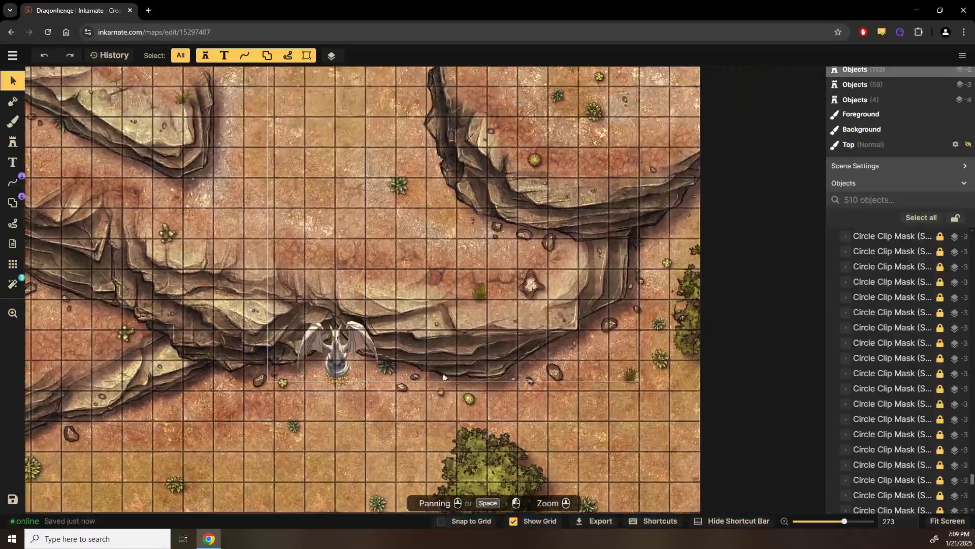
{"action": "left_click_drag", "start_coordinate": [363, 373], "coordinate": [673, 403]}
{"action": "left_click_drag", "start_coordinate": [407, 370], "coordinate": [614, 341]}
{"action": "left_click_drag", "start_coordinate": [432, 328], "coordinate": [577, 400]}
{"action": "left_click_drag", "start_coordinate": [279, 259], "coordinate": [419, 380]}
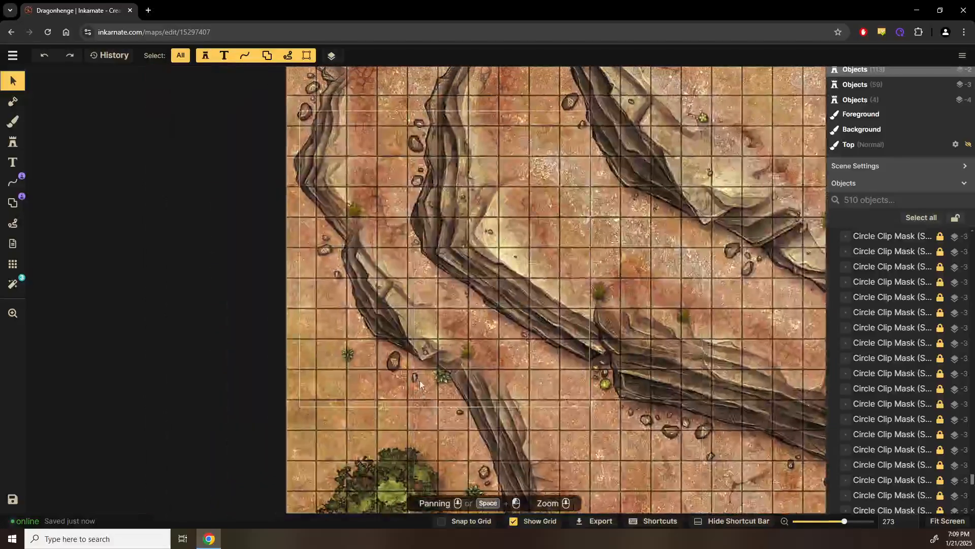
{"action": "scroll", "coordinate": [451, 414], "scroll_direction": "up", "scroll_amount": 3}
{"action": "left_click_drag", "start_coordinate": [451, 414], "coordinate": [452, 523]}
{"action": "left_click_drag", "start_coordinate": [466, 102], "coordinate": [426, 399]}
{"action": "scroll", "coordinate": [432, 406], "scroll_direction": "up", "scroll_amount": 4}
{"action": "left_click_drag", "start_coordinate": [437, 508], "coordinate": [441, 233]}
{"action": "scroll", "coordinate": [443, 255], "scroll_direction": "down", "scroll_amount": 5}
{"action": "mouse_move", "coordinate": [427, 348]}
{"action": "left_mouse_down"}
{"action": "mouse_move", "coordinate": [423, 165]}
{"action": "mouse_move", "coordinate": [386, 237]}
{"action": "left_mouse_up"}
{"action": "left_click_drag", "start_coordinate": [732, 137], "coordinate": [413, 384]}
{"action": "mouse_move", "coordinate": [700, 131]}
{"action": "left_mouse_down"}
{"action": "mouse_move", "coordinate": [491, 227]}
{"action": "mouse_move", "coordinate": [302, 451]}
{"action": "left_mouse_up"}
{"action": "scroll", "coordinate": [361, 348], "scroll_direction": "down", "scroll_amount": 2}
{"action": "left_click_drag", "start_coordinate": [428, 318], "coordinate": [549, 311]}
{"action": "mouse_move", "coordinate": [458, 319]}
{"action": "left_mouse_down"}
{"action": "mouse_move", "coordinate": [525, 302]}
{"action": "mouse_move", "coordinate": [538, 204]}
{"action": "left_mouse_up"}
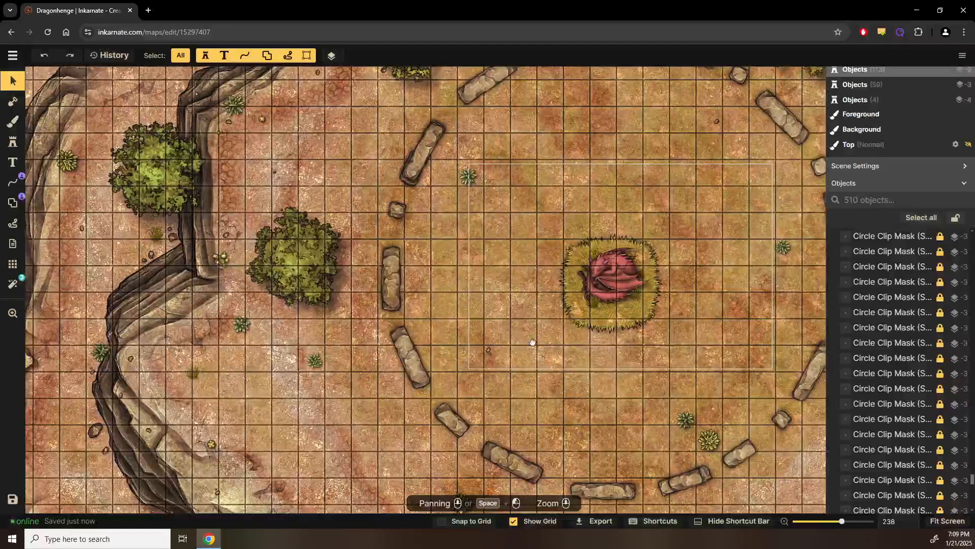
{"action": "left_click_drag", "start_coordinate": [533, 343], "coordinate": [562, 162]}
{"action": "left_click_drag", "start_coordinate": [187, 371], "coordinate": [435, 230]}
{"action": "left_click_drag", "start_coordinate": [316, 332], "coordinate": [410, 286]}
Step: Move the small rock beside the southwestern cliff spur to the foot of the neighbouring cliff to the northeast
{"action": "scroll", "coordinate": [357, 319], "scroll_direction": "up", "scroll_amount": 5}
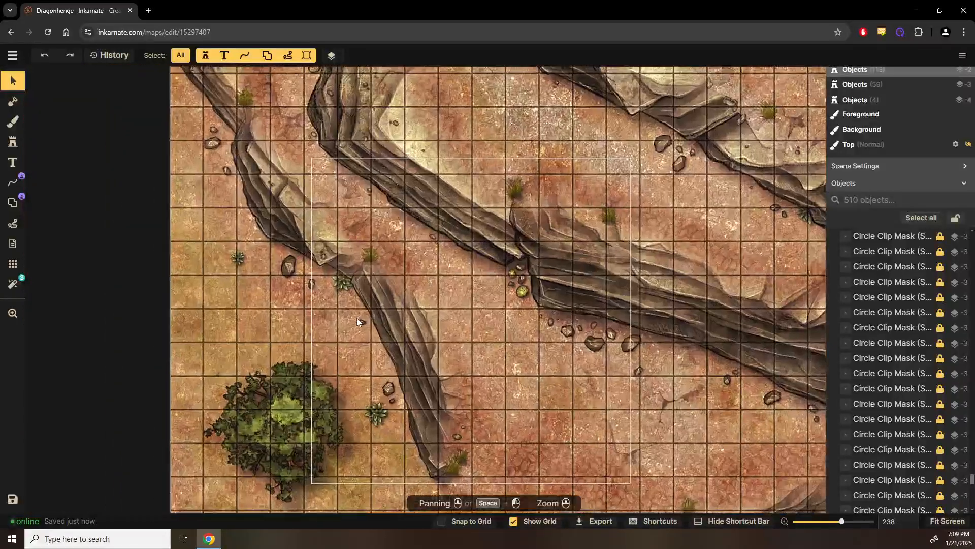
{"action": "scroll", "coordinate": [356, 318], "scroll_direction": "up", "scroll_amount": 5}
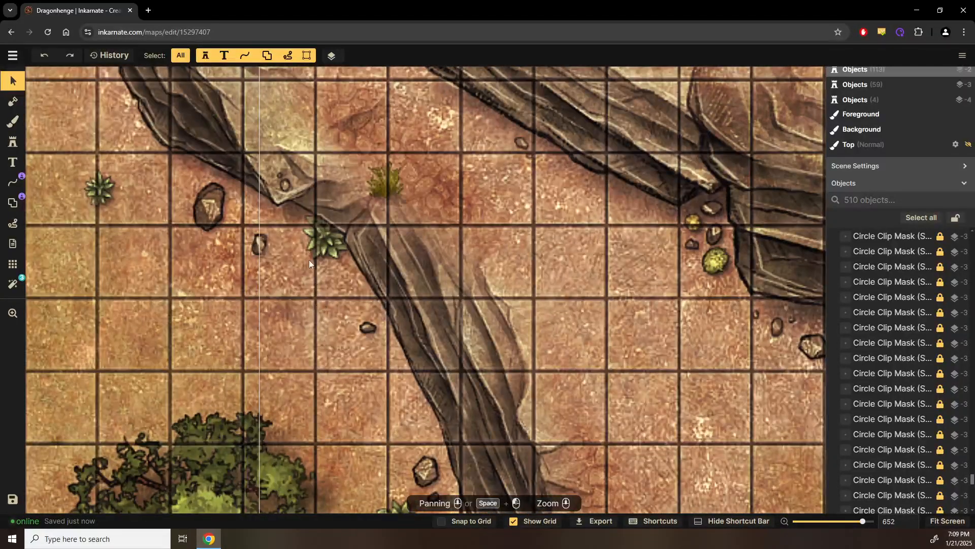
{"action": "left_click", "coordinate": [313, 242]}
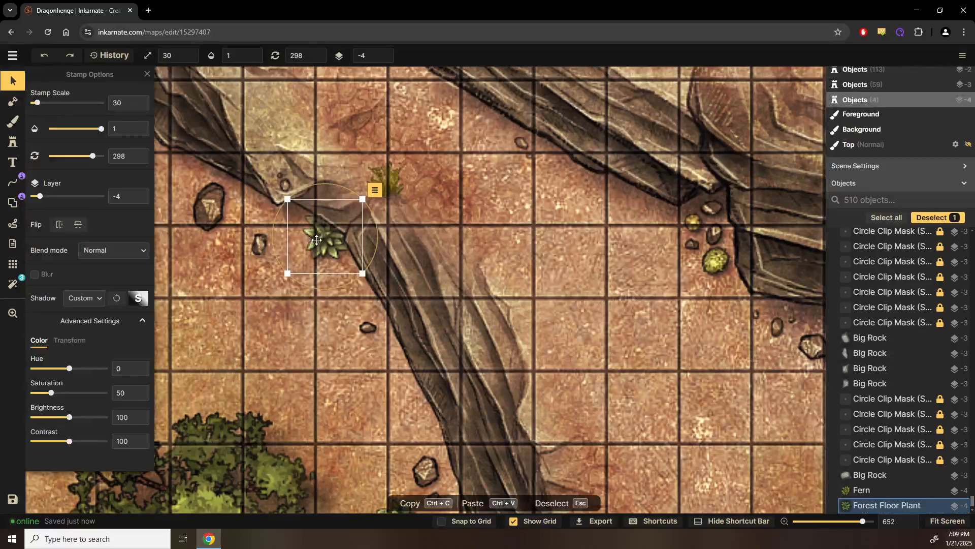
{"action": "left_click", "coordinate": [368, 327]}
{"action": "left_click", "coordinate": [369, 328]}
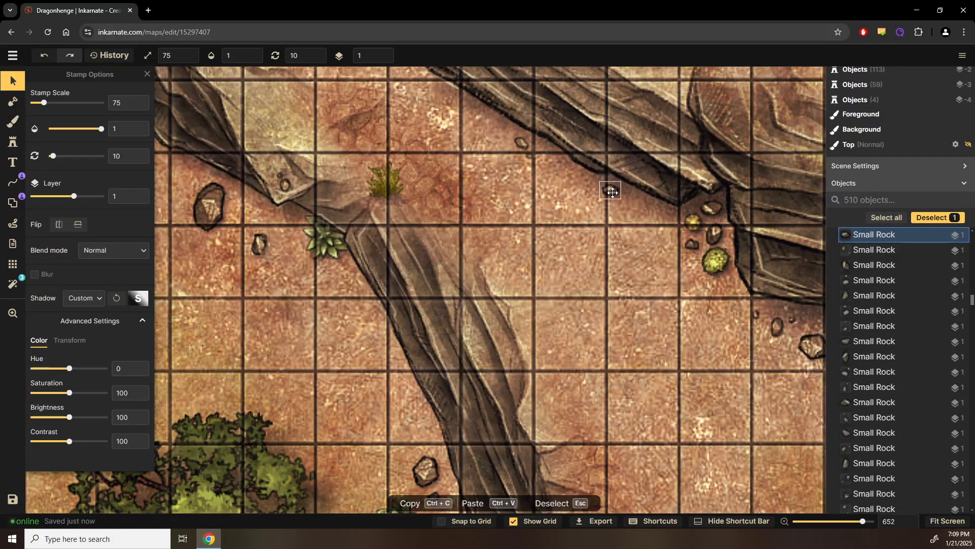
{"action": "left_click", "coordinate": [550, 230]}
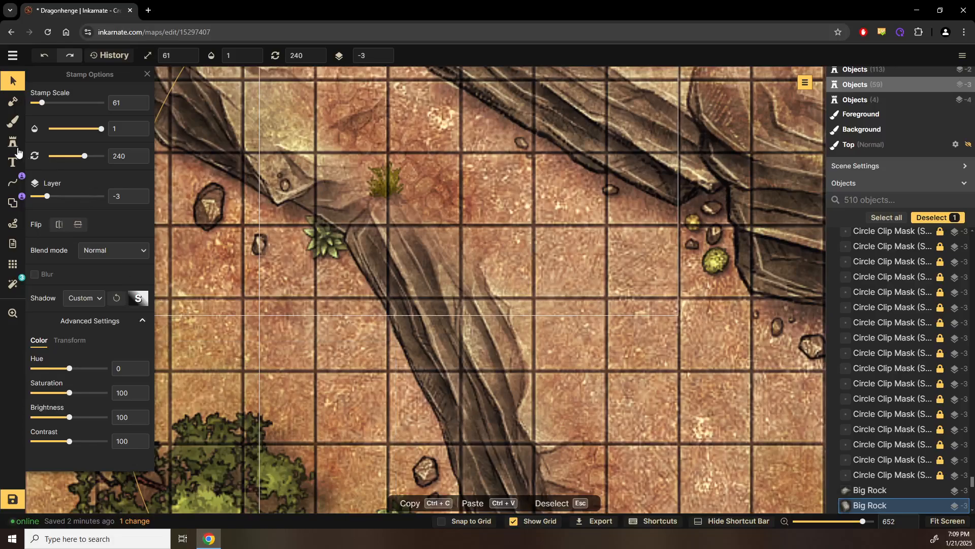
Step: Try to subtract a patch from the mask beside the southwestern cliff spur with a brush size of 20
{"action": "left_click", "coordinate": [12, 122]}
{"action": "left_click", "coordinate": [14, 102]}
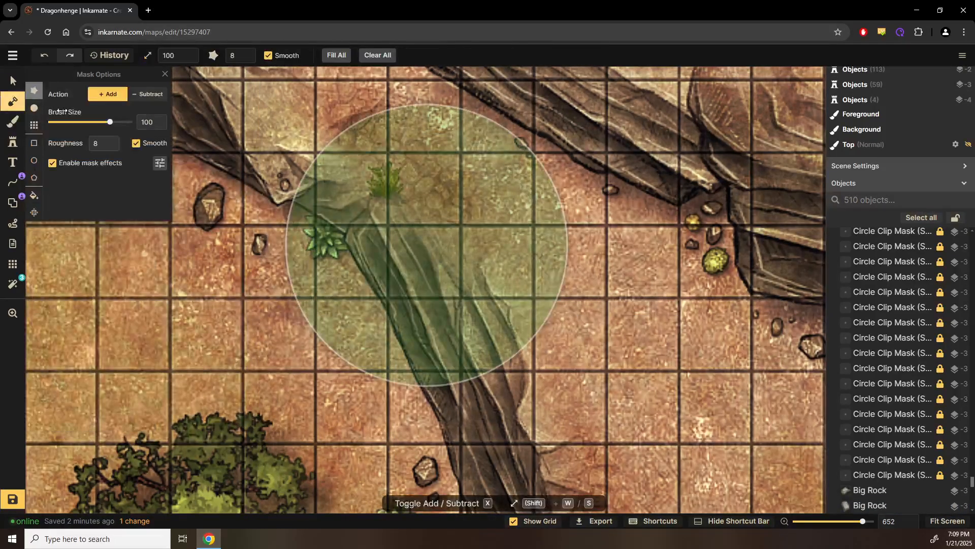
{"action": "left_click", "coordinate": [145, 98]}
{"action": "key", "text": "s"}
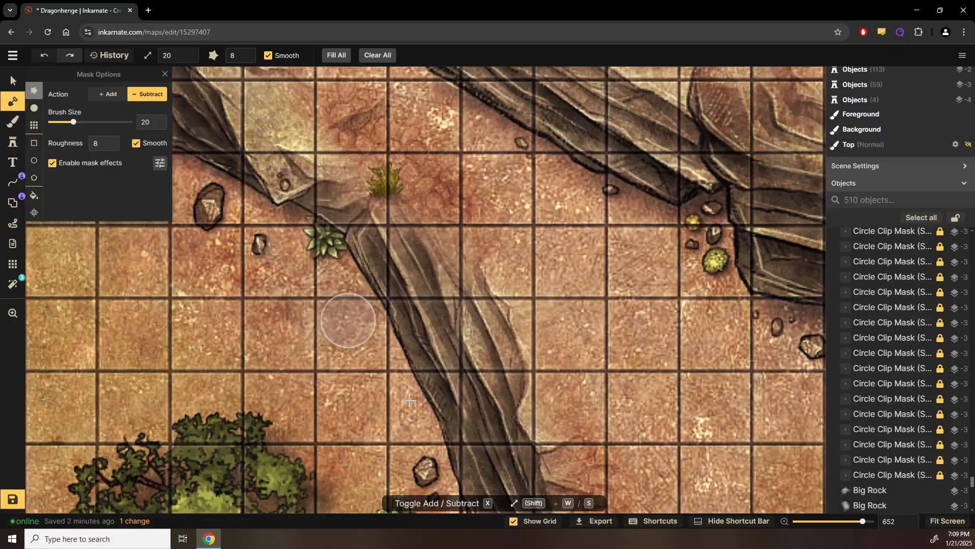
{"action": "mouse_move", "coordinate": [412, 386]}
{"action": "left_mouse_down"}
{"action": "mouse_move", "coordinate": [435, 425]}
{"action": "mouse_move", "coordinate": [413, 388]}
{"action": "left_mouse_up"}
Step: Add an irregular mask patch along the west foot of the cliff spur with brush size 20, and disable mask effects
{"action": "left_click", "coordinate": [108, 98]}
{"action": "key", "text": "shift+w"}
{"action": "key", "text": "shift+w"}
{"action": "key", "text": "shift+w"}
{"action": "key", "text": "shift+w"}
{"action": "key", "text": "shift+w"}
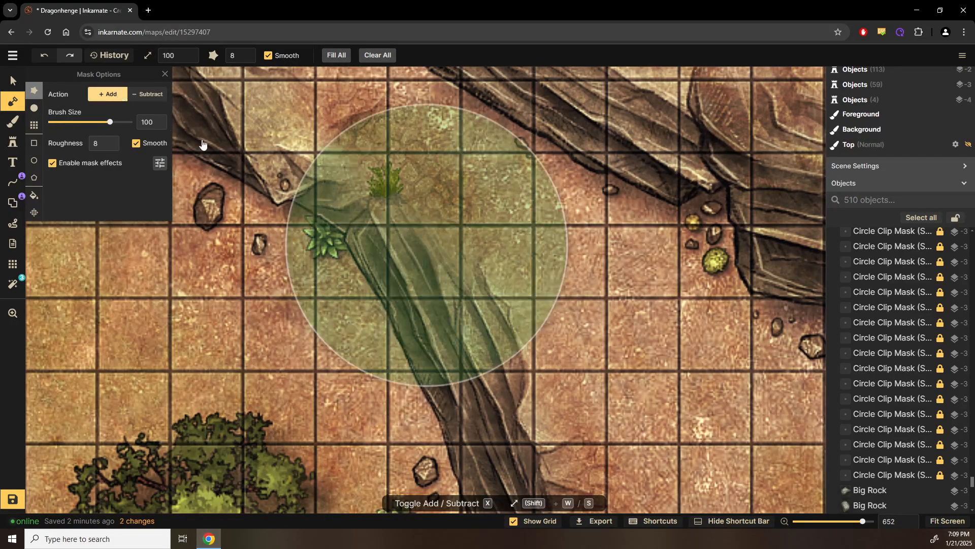
{"action": "key", "text": "shift+s"}
{"action": "key", "text": "shift+s"}
{"action": "key", "text": "shift+s"}
{"action": "key", "text": "shift+s"}
{"action": "key", "text": "shift+s"}
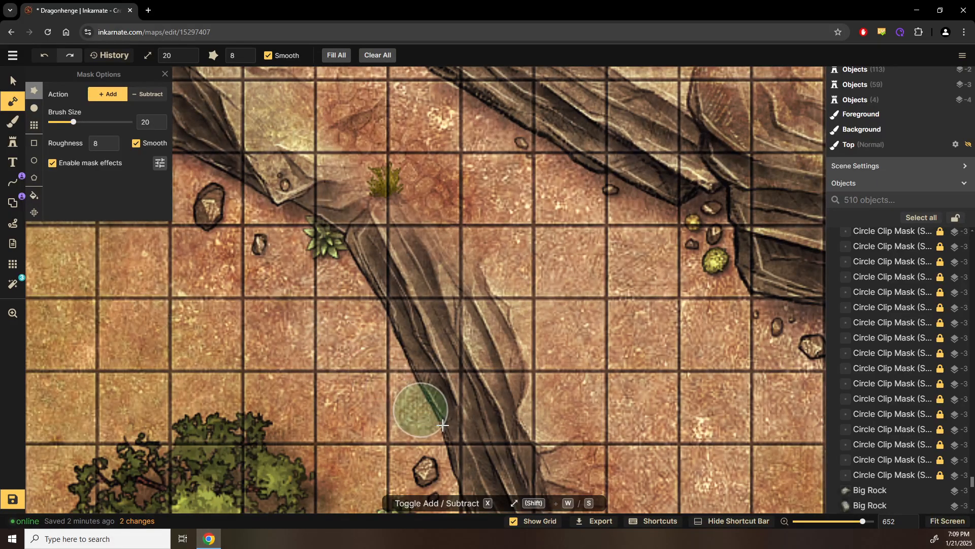
{"action": "scroll", "coordinate": [408, 406], "scroll_direction": "down", "scroll_amount": 2}
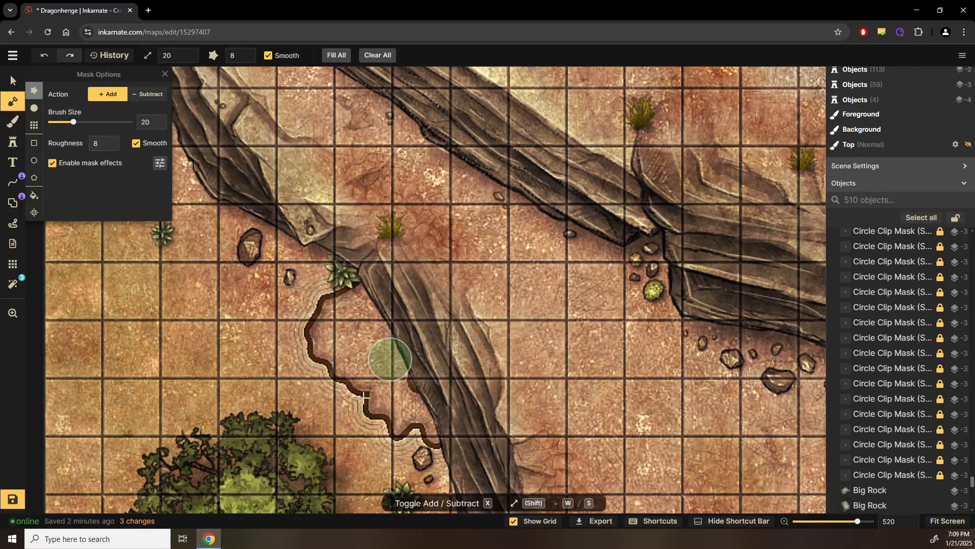
{"action": "left_click", "coordinate": [391, 392]}
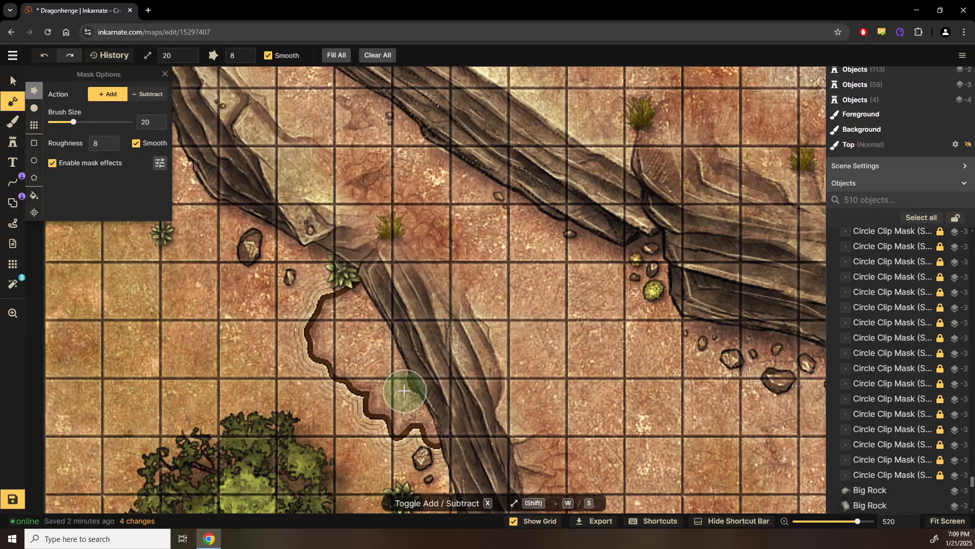
{"action": "scroll", "coordinate": [350, 362], "scroll_direction": "up", "scroll_amount": 3}
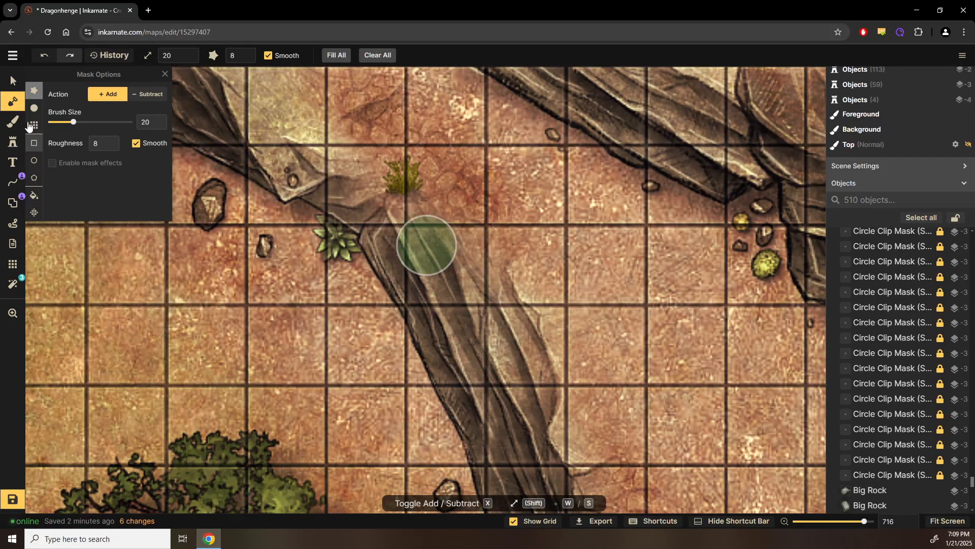
Step: Paint the patch beside the cliff spur on the Foreground layer with the dark blue Core texture, brush size 60 and opacity 0.3
{"action": "left_click", "coordinate": [14, 124]}
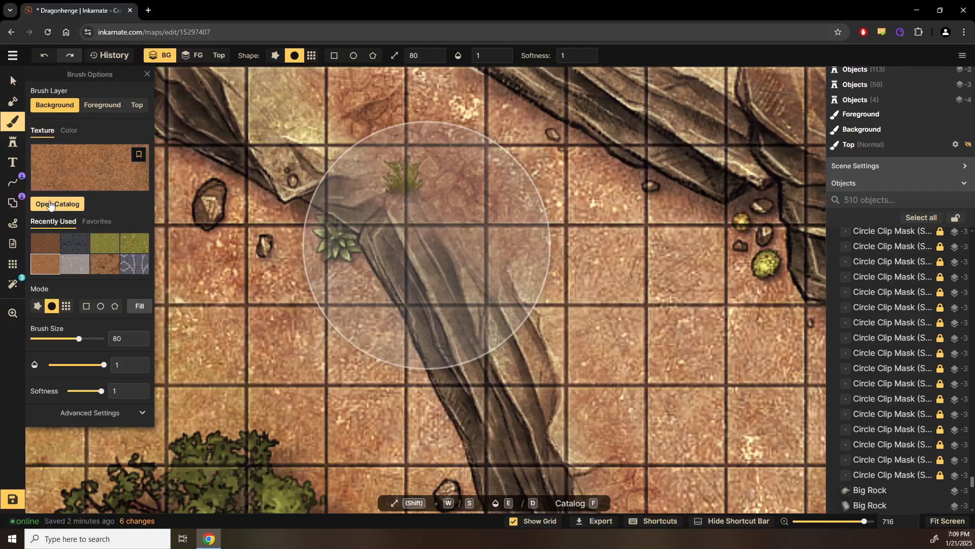
{"action": "key", "text": "f"}
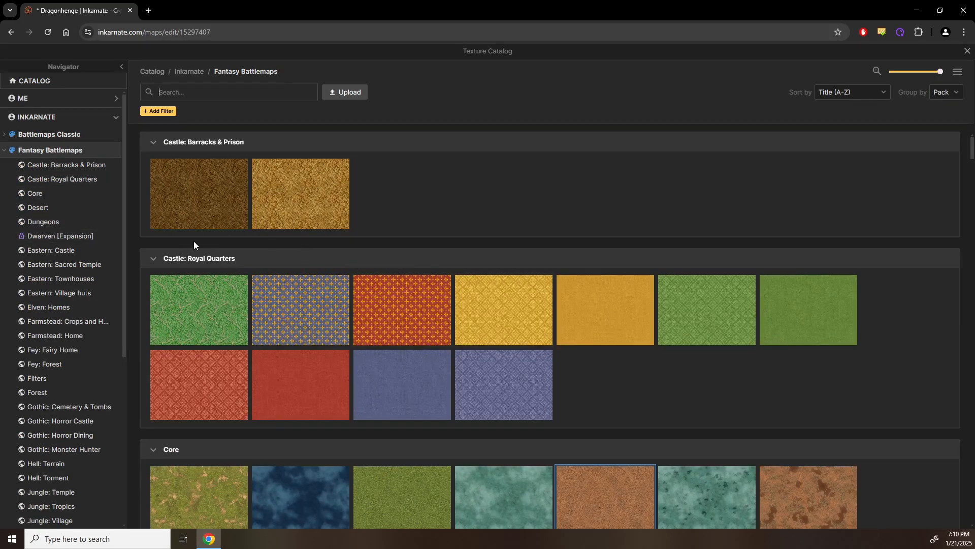
{"action": "scroll", "coordinate": [401, 381], "scroll_direction": "down", "scroll_amount": 2}
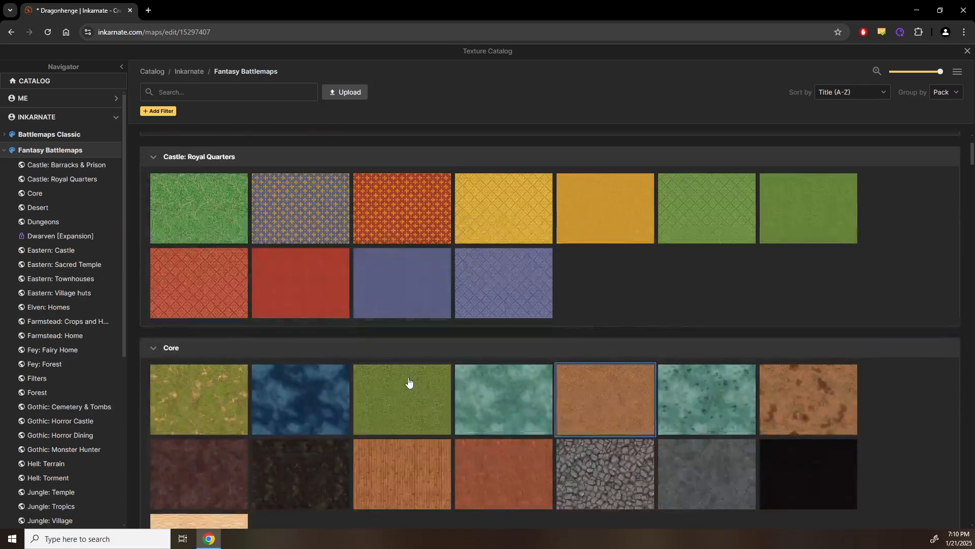
{"action": "left_click", "coordinate": [315, 396]}
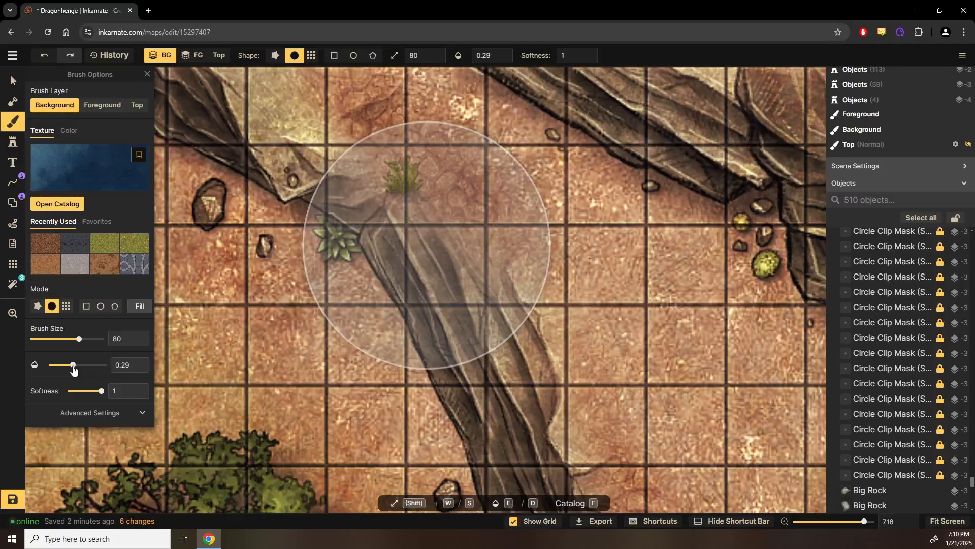
{"action": "left_click", "coordinate": [141, 362]}
{"action": "key", "text": "s"}
{"action": "key", "text": "s"}
{"action": "left_click_drag", "start_coordinate": [371, 321], "coordinate": [395, 258]}
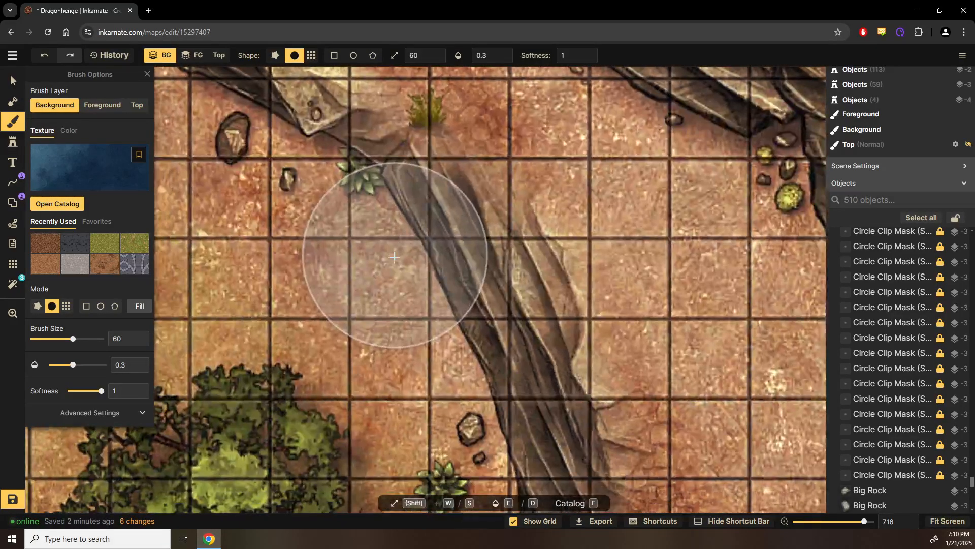
{"action": "scroll", "coordinate": [395, 257], "scroll_direction": "down", "scroll_amount": 2}
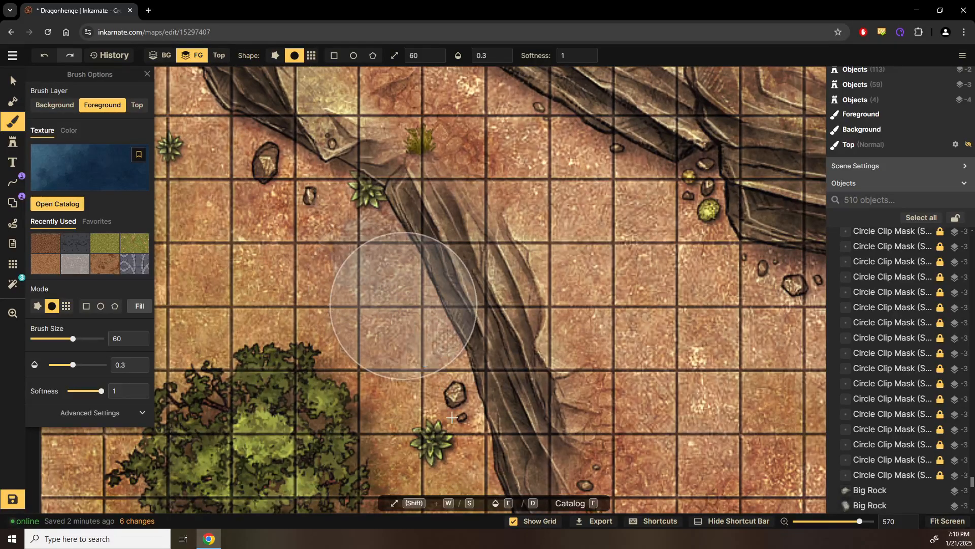
{"action": "mouse_move", "coordinate": [386, 243]}
{"action": "left_mouse_down"}
{"action": "mouse_move", "coordinate": [343, 173]}
{"action": "mouse_move", "coordinate": [315, 163]}
{"action": "mouse_move", "coordinate": [459, 397]}
{"action": "mouse_move", "coordinate": [511, 431]}
{"action": "left_mouse_up"}
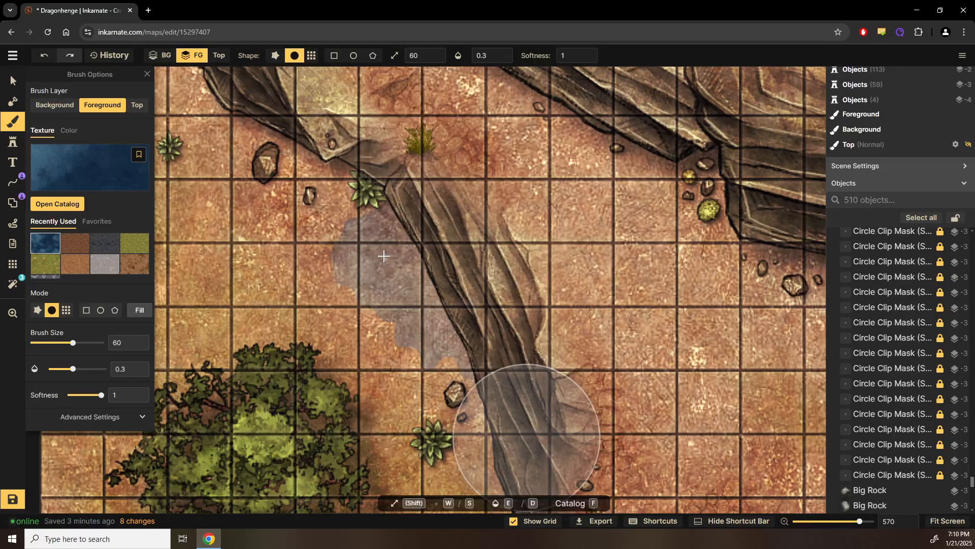
{"action": "scroll", "coordinate": [387, 257], "scroll_direction": "up", "scroll_amount": 5}
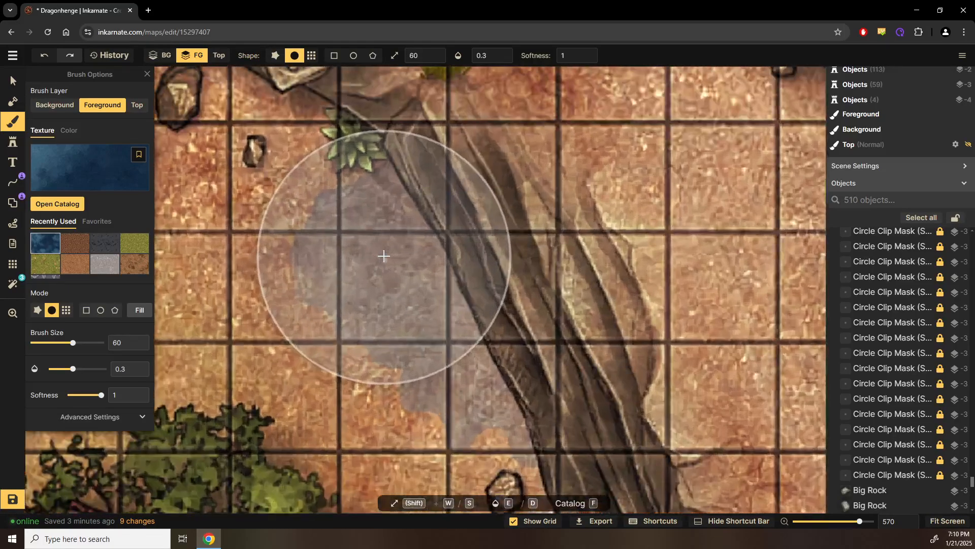
Step: Set up the brush for the Background layer with the solid dark brown colour 593710 and brush size 6
{"action": "left_click", "coordinate": [71, 131]}
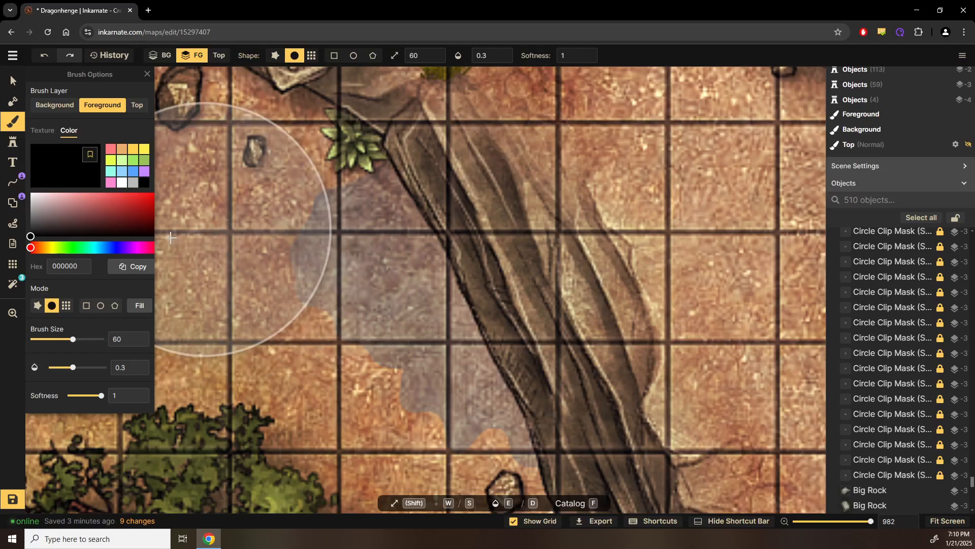
{"action": "left_click", "coordinate": [122, 149]}
{"action": "left_click", "coordinate": [135, 221]}
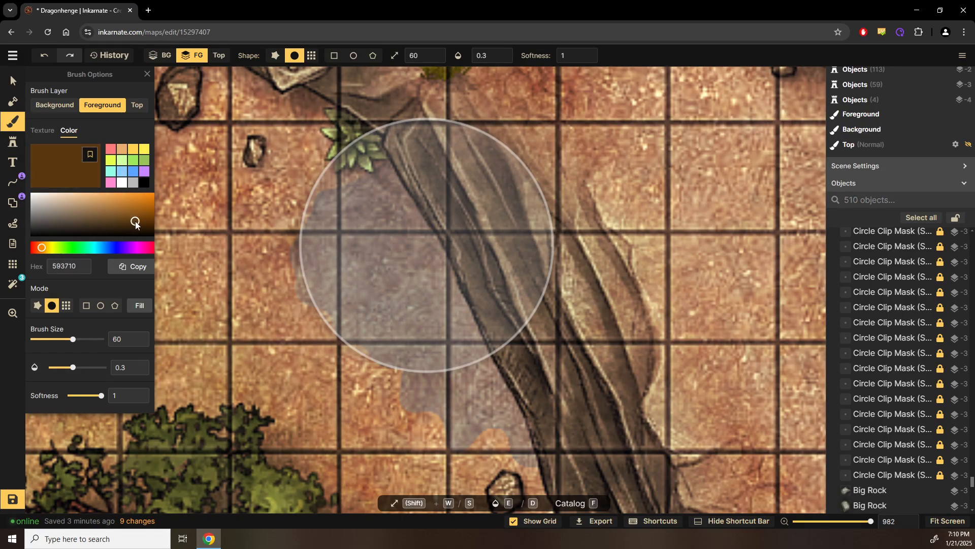
{"action": "key", "text": "s"}
{"action": "key", "text": "s"}
{"action": "key", "text": "s"}
{"action": "key", "text": "s"}
{"action": "key", "text": "s"}
{"action": "key", "text": "s"}
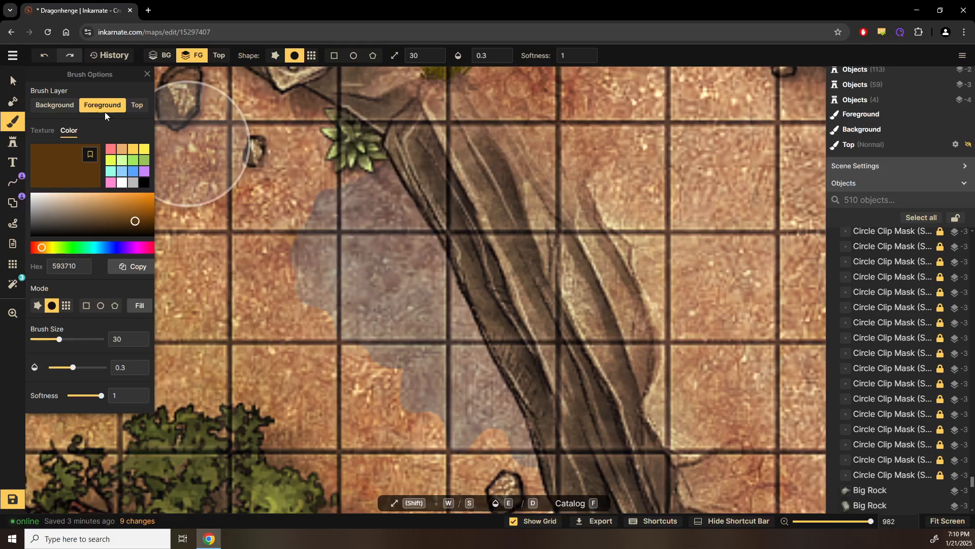
{"action": "left_click", "coordinate": [60, 106]}
{"action": "left_click_drag", "start_coordinate": [370, 211], "coordinate": [410, 289]}
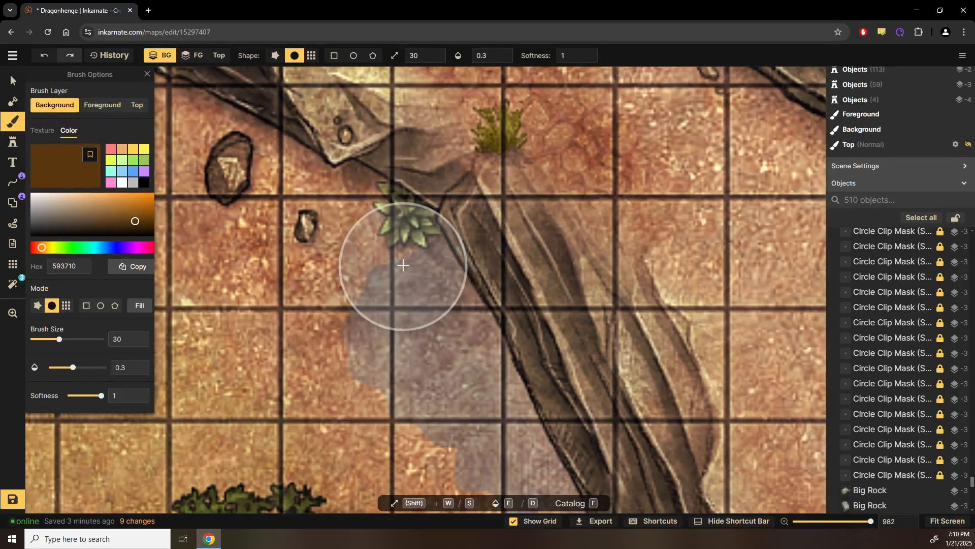
{"action": "key", "text": "s"}
{"action": "key", "text": "s"}
{"action": "key", "text": "s"}
{"action": "key", "text": "s"}
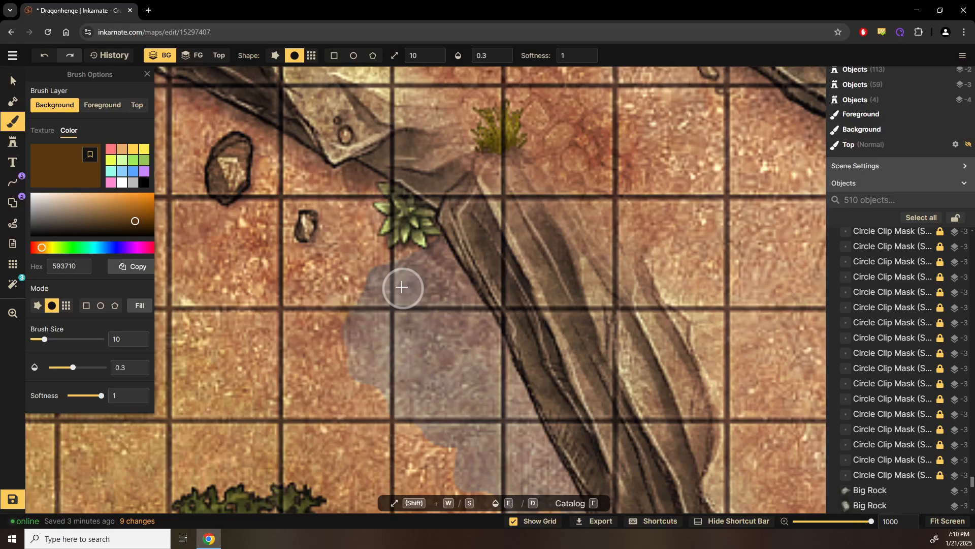
{"action": "key", "text": "s"}
{"action": "key", "text": "s"}
{"action": "key", "text": "s"}
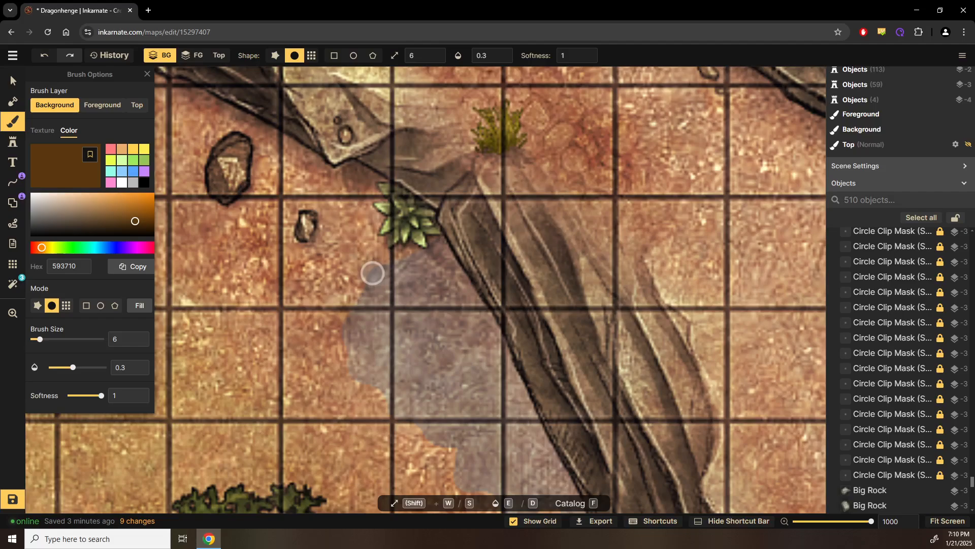
Step: Paint a dark brown wet-earth rim along the pool's outer edge, from the plant down to the cliff
{"action": "mouse_move", "coordinate": [364, 277]}
{"action": "left_mouse_down"}
{"action": "mouse_move", "coordinate": [343, 321]}
{"action": "mouse_move", "coordinate": [348, 379]}
{"action": "mouse_move", "coordinate": [344, 330]}
{"action": "mouse_move", "coordinate": [353, 373]}
{"action": "mouse_move", "coordinate": [344, 334]}
{"action": "mouse_move", "coordinate": [374, 394]}
{"action": "mouse_move", "coordinate": [365, 387]}
{"action": "mouse_move", "coordinate": [424, 434]}
{"action": "mouse_move", "coordinate": [390, 402]}
{"action": "mouse_move", "coordinate": [411, 425]}
{"action": "mouse_move", "coordinate": [428, 389]}
{"action": "mouse_move", "coordinate": [386, 308]}
{"action": "mouse_move", "coordinate": [366, 327]}
{"action": "mouse_move", "coordinate": [400, 347]}
{"action": "mouse_move", "coordinate": [409, 381]}
{"action": "mouse_move", "coordinate": [400, 378]}
{"action": "mouse_move", "coordinate": [411, 388]}
{"action": "mouse_move", "coordinate": [400, 376]}
{"action": "mouse_move", "coordinate": [453, 418]}
{"action": "mouse_move", "coordinate": [537, 434]}
{"action": "mouse_move", "coordinate": [509, 419]}
{"action": "mouse_move", "coordinate": [457, 428]}
{"action": "mouse_move", "coordinate": [505, 406]}
{"action": "mouse_move", "coordinate": [544, 438]}
{"action": "mouse_move", "coordinate": [479, 407]}
{"action": "mouse_move", "coordinate": [464, 426]}
{"action": "mouse_move", "coordinate": [446, 403]}
{"action": "left_mouse_up"}
{"action": "key", "text": "space"}
{"action": "left_click_drag", "start_coordinate": [392, 257], "coordinate": [419, 325]}
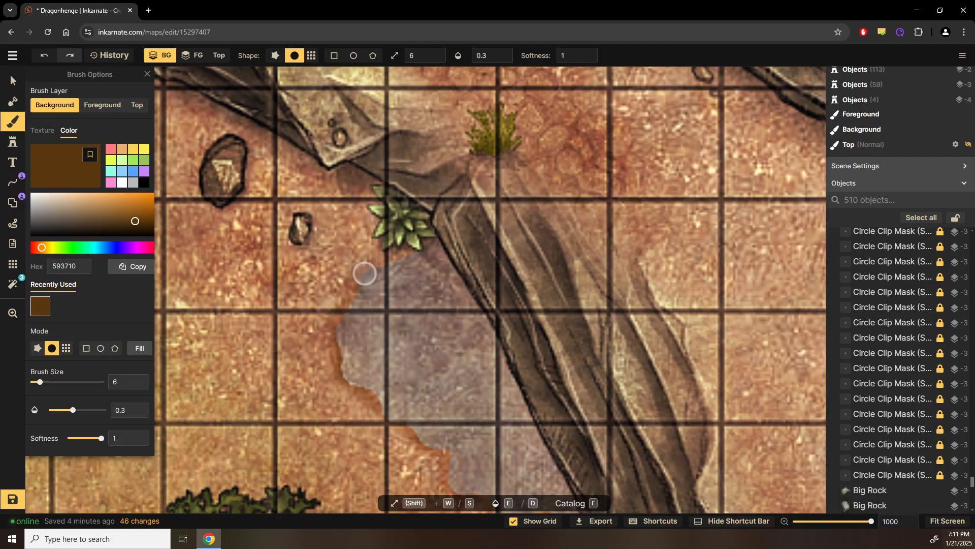
{"action": "left_click_drag", "start_coordinate": [441, 234], "coordinate": [359, 272]}
{"action": "scroll", "coordinate": [414, 305], "scroll_direction": "down", "scroll_amount": 5}
{"action": "scroll", "coordinate": [442, 304], "scroll_direction": "up", "scroll_amount": 4}
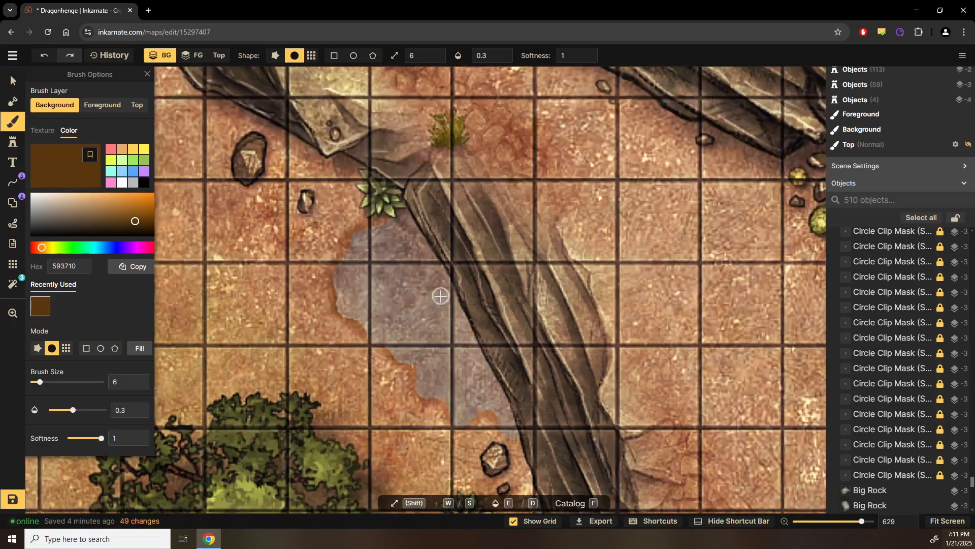
{"action": "scroll", "coordinate": [440, 296], "scroll_direction": "up", "scroll_amount": 3}
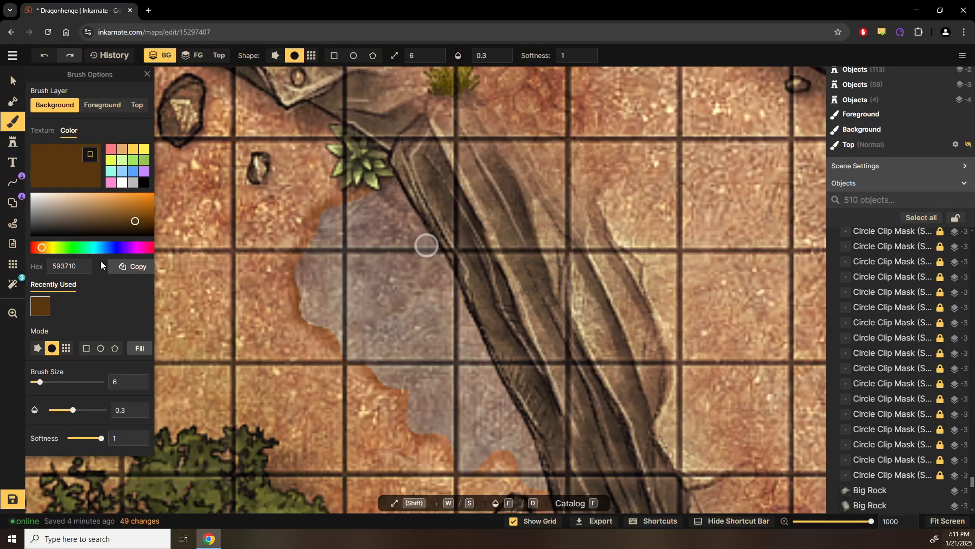
Step: Switch the brush to the dark blue water texture with brightness 56 on the Foreground layer
{"action": "left_click", "coordinate": [50, 131]}
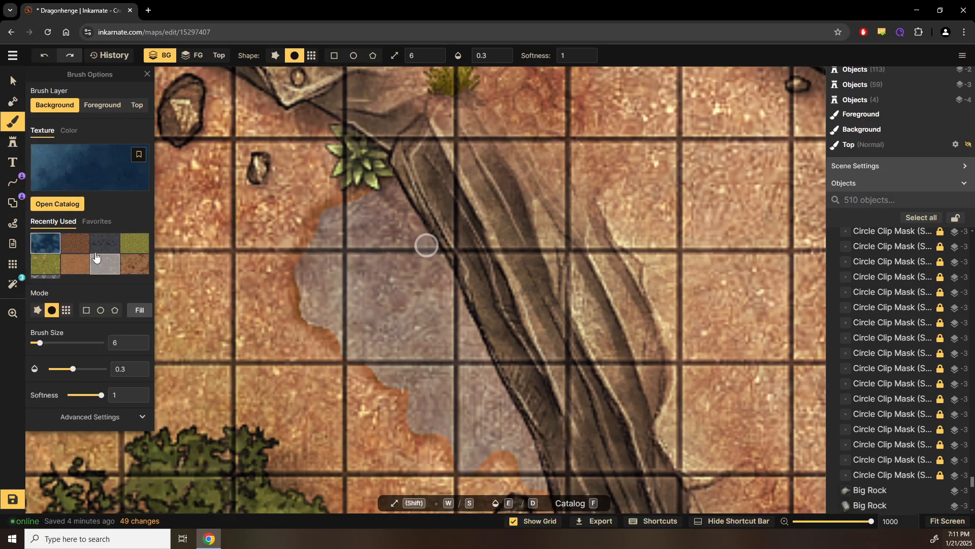
{"action": "left_click", "coordinate": [76, 422]}
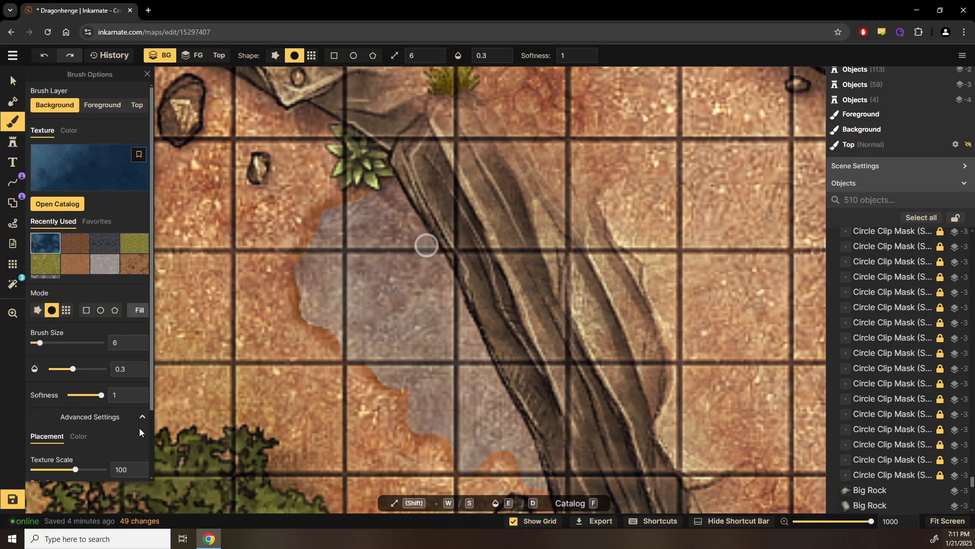
{"action": "scroll", "coordinate": [93, 457], "scroll_direction": "down", "scroll_amount": 3}
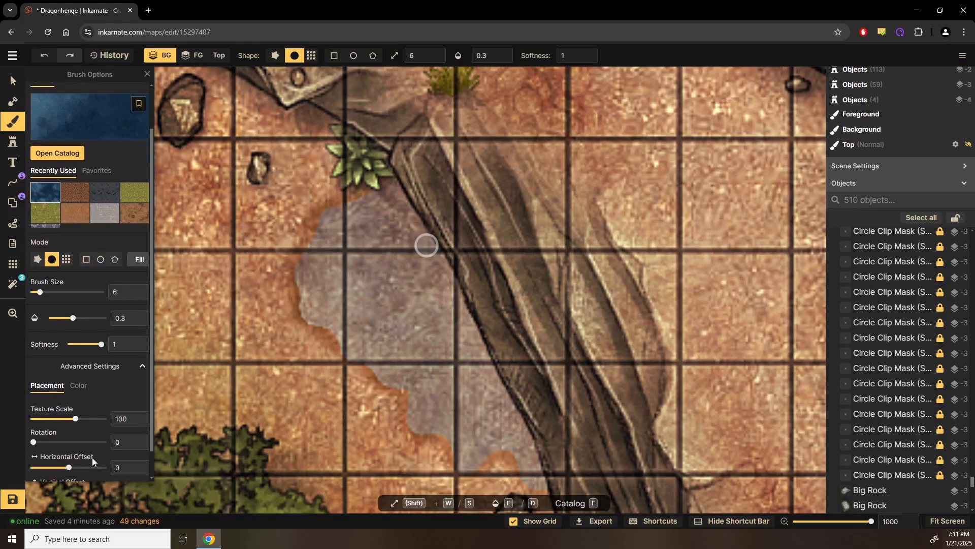
{"action": "left_click", "coordinate": [79, 356]}
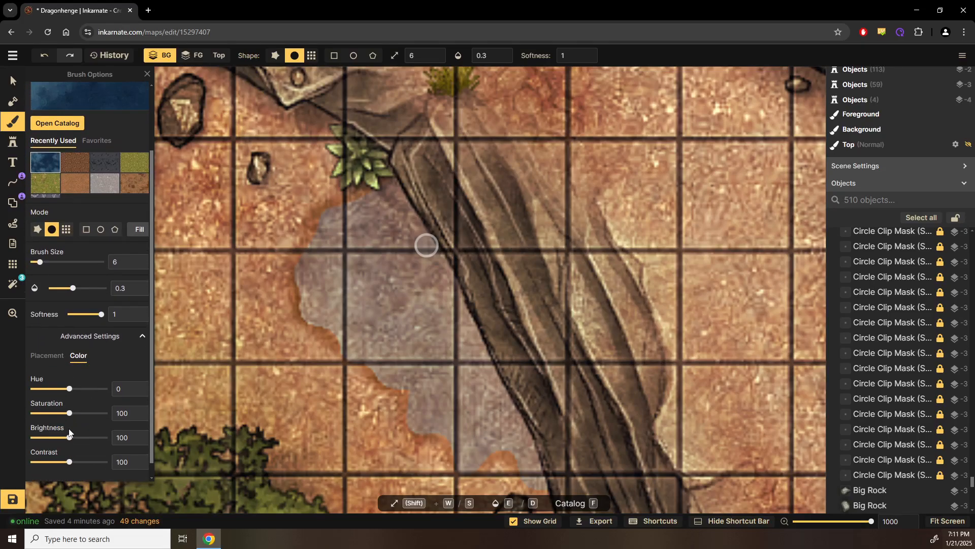
{"action": "left_click", "coordinate": [53, 438]}
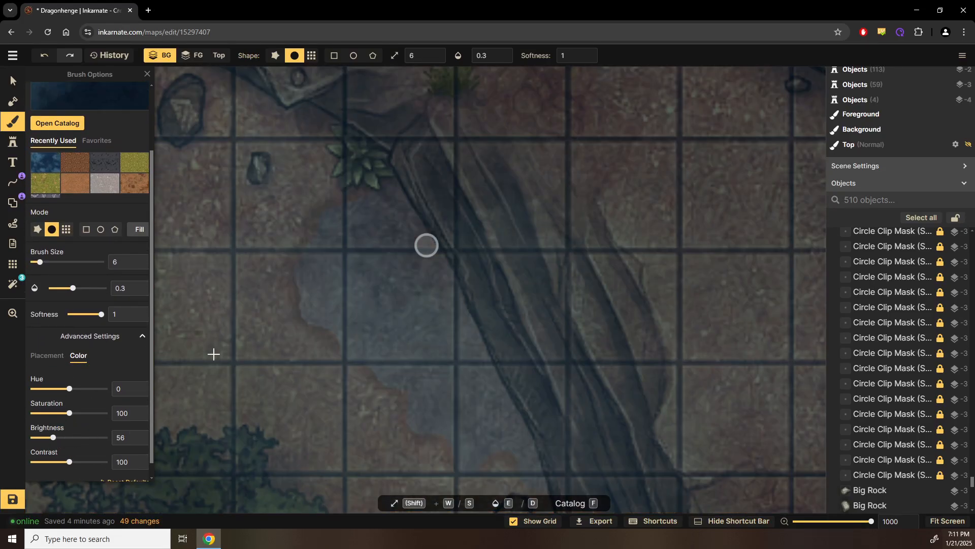
{"action": "scroll", "coordinate": [86, 112], "scroll_direction": "up", "scroll_amount": 3}
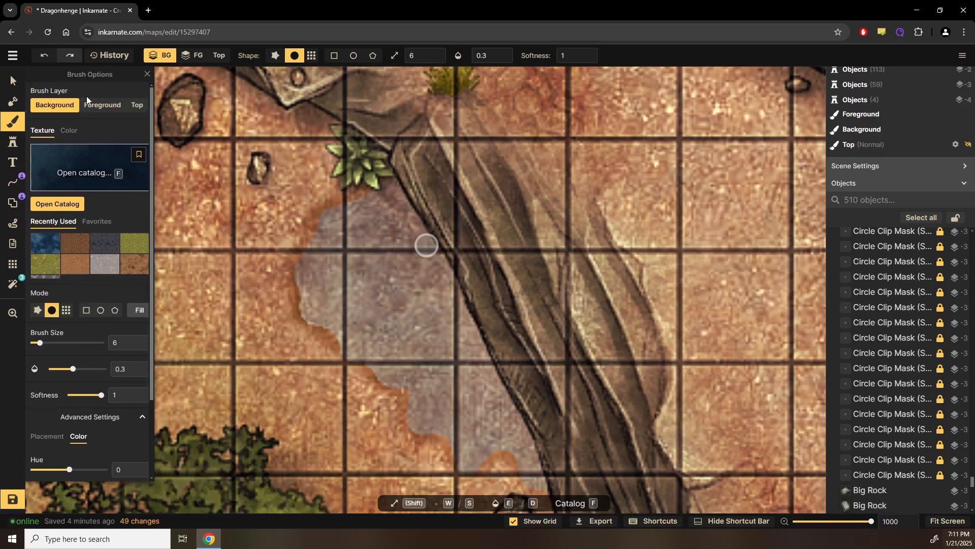
{"action": "left_click", "coordinate": [104, 105]}
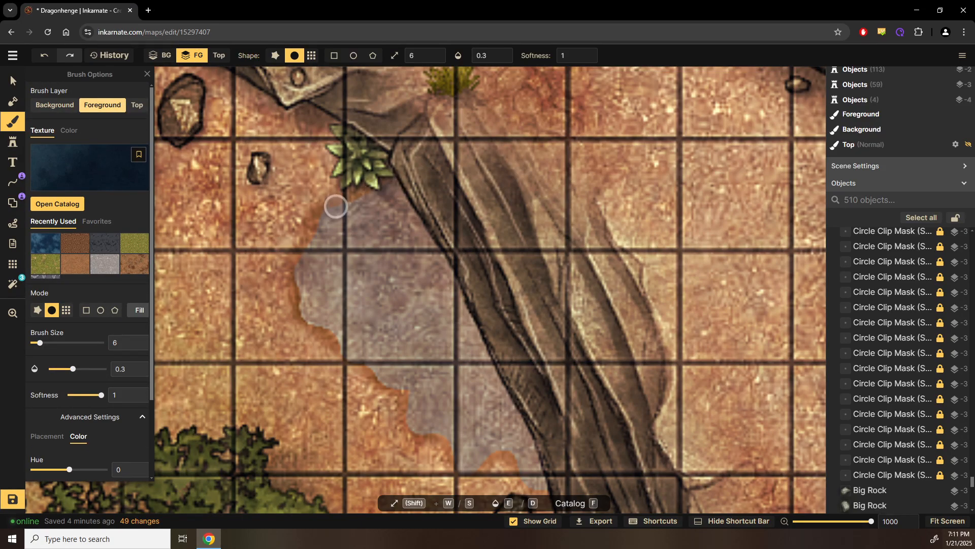
Step: Paint the darkened blue texture along the inside of the pool's outer shoreline with brush size 6
{"action": "mouse_move", "coordinate": [318, 220]}
{"action": "left_mouse_down"}
{"action": "mouse_move", "coordinate": [299, 286]}
{"action": "mouse_move", "coordinate": [302, 304]}
{"action": "mouse_move", "coordinate": [301, 275]}
{"action": "mouse_move", "coordinate": [321, 329]}
{"action": "mouse_move", "coordinate": [305, 311]}
{"action": "mouse_move", "coordinate": [310, 322]}
{"action": "mouse_move", "coordinate": [388, 376]}
{"action": "mouse_move", "coordinate": [416, 405]}
{"action": "mouse_move", "coordinate": [415, 429]}
{"action": "mouse_move", "coordinate": [418, 398]}
{"action": "mouse_move", "coordinate": [416, 437]}
{"action": "mouse_move", "coordinate": [472, 435]}
{"action": "mouse_move", "coordinate": [453, 435]}
{"action": "mouse_move", "coordinate": [396, 331]}
{"action": "left_mouse_up"}
{"action": "key", "text": "space"}
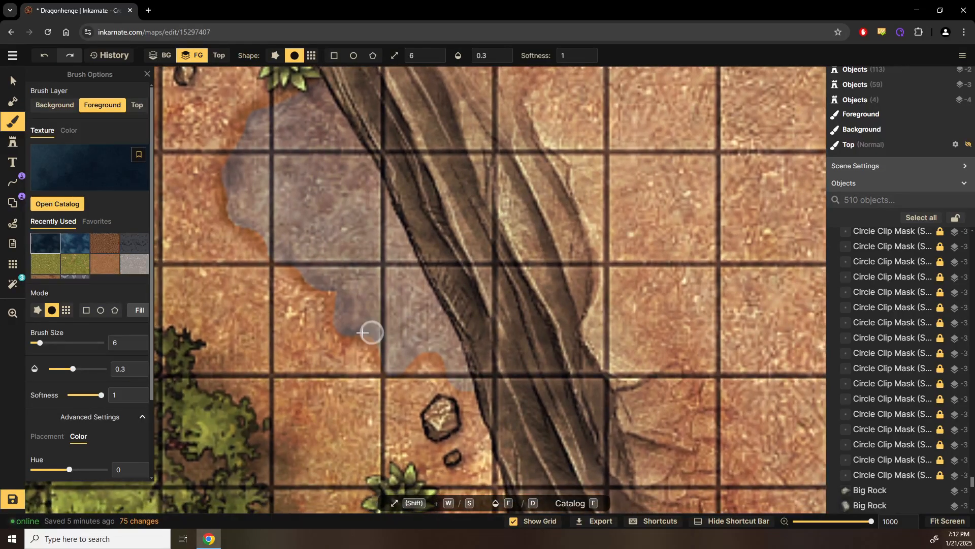
{"action": "mouse_move", "coordinate": [383, 371]}
{"action": "left_mouse_down"}
{"action": "mouse_move", "coordinate": [419, 352]}
{"action": "mouse_move", "coordinate": [409, 366]}
{"action": "mouse_move", "coordinate": [416, 354]}
{"action": "mouse_move", "coordinate": [449, 364]}
{"action": "mouse_move", "coordinate": [456, 378]}
{"action": "mouse_move", "coordinate": [426, 348]}
{"action": "mouse_move", "coordinate": [465, 382]}
{"action": "mouse_move", "coordinate": [457, 378]}
{"action": "mouse_move", "coordinate": [487, 389]}
{"action": "mouse_move", "coordinate": [464, 379]}
{"action": "mouse_move", "coordinate": [463, 389]}
{"action": "mouse_move", "coordinate": [448, 365]}
{"action": "mouse_move", "coordinate": [385, 369]}
{"action": "mouse_move", "coordinate": [368, 338]}
{"action": "mouse_move", "coordinate": [334, 328]}
{"action": "mouse_move", "coordinate": [333, 291]}
{"action": "mouse_move", "coordinate": [359, 320]}
{"action": "left_mouse_up"}
{"action": "left_click_drag", "start_coordinate": [378, 235], "coordinate": [468, 303]}
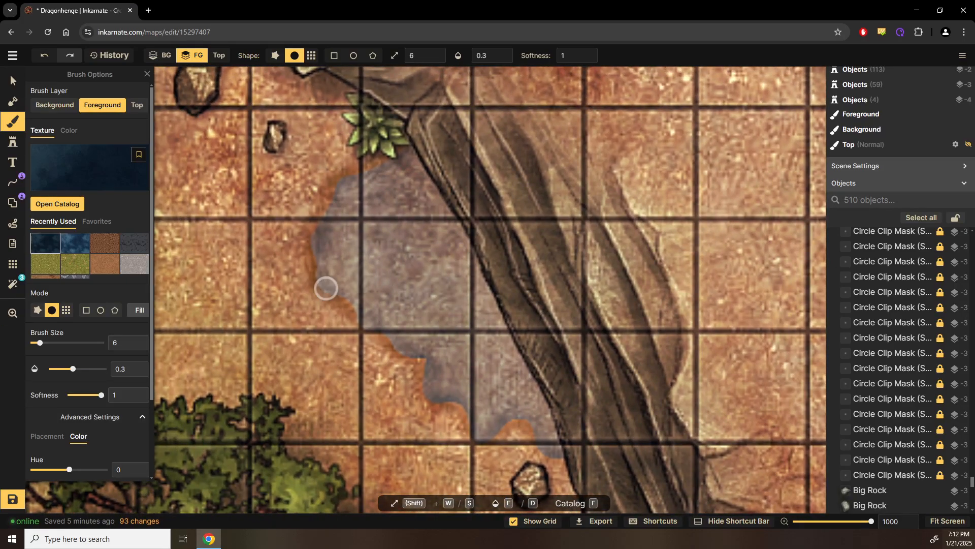
{"action": "left_click_drag", "start_coordinate": [352, 301], "coordinate": [325, 281]}
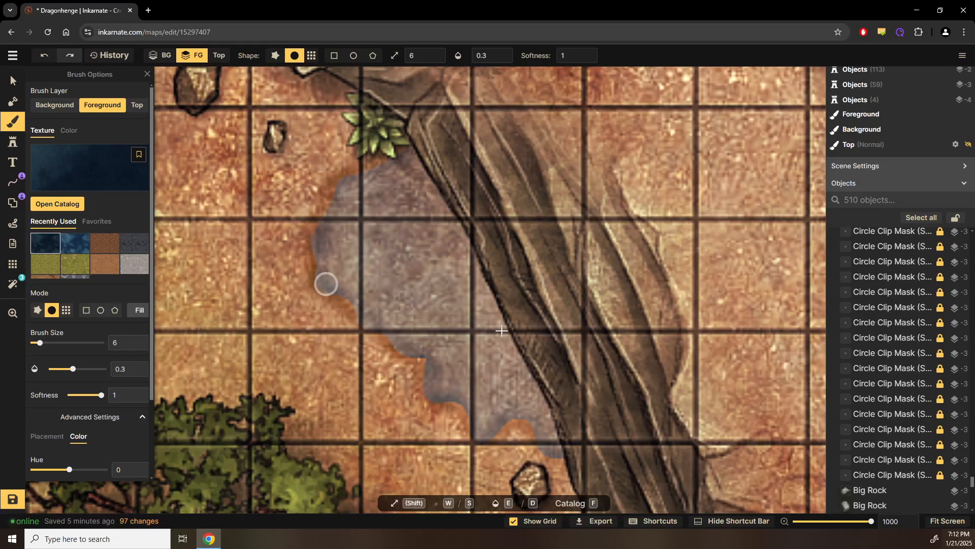
Step: Darken the pool's edge along the foot of the cliff spur using brush size 10
{"action": "scroll", "coordinate": [502, 331], "scroll_direction": "down", "scroll_amount": 4}
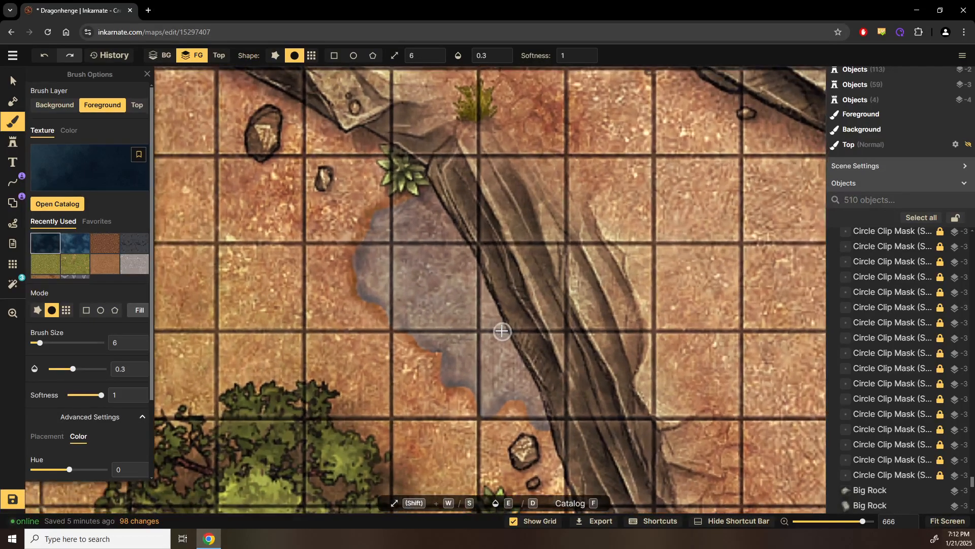
{"action": "scroll", "coordinate": [502, 331], "scroll_direction": "up", "scroll_amount": 4}
{"action": "key", "text": "w"}
{"action": "key", "text": "w"}
{"action": "mouse_move", "coordinate": [428, 173]}
{"action": "left_mouse_down"}
{"action": "mouse_move", "coordinate": [468, 222]}
{"action": "mouse_move", "coordinate": [507, 325]}
{"action": "mouse_move", "coordinate": [559, 409]}
{"action": "left_mouse_up"}
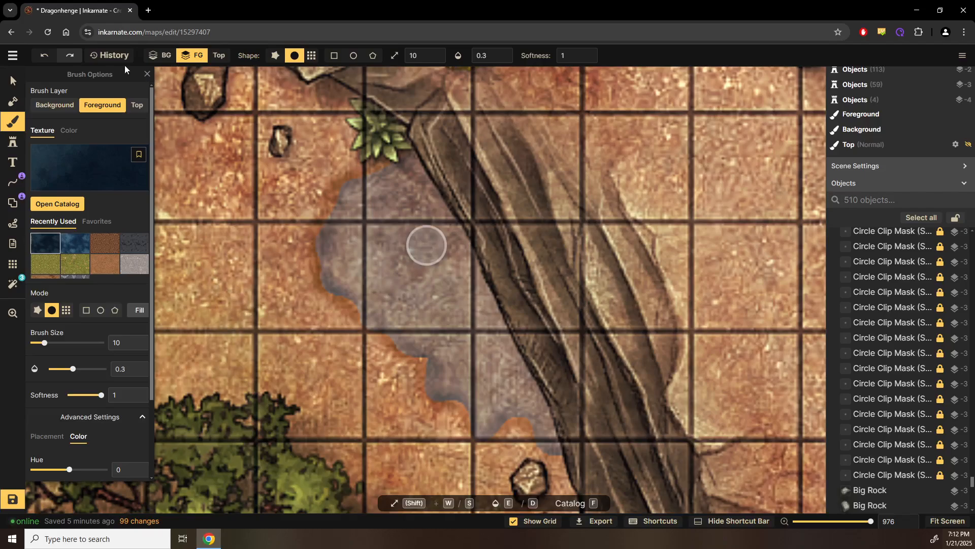
Step: Leave the brush, clear any object selection and save the map
{"action": "left_click", "coordinate": [13, 81]}
{"action": "left_click", "coordinate": [232, 215]}
{"action": "scroll", "coordinate": [232, 215], "scroll_direction": "down", "scroll_amount": 5}
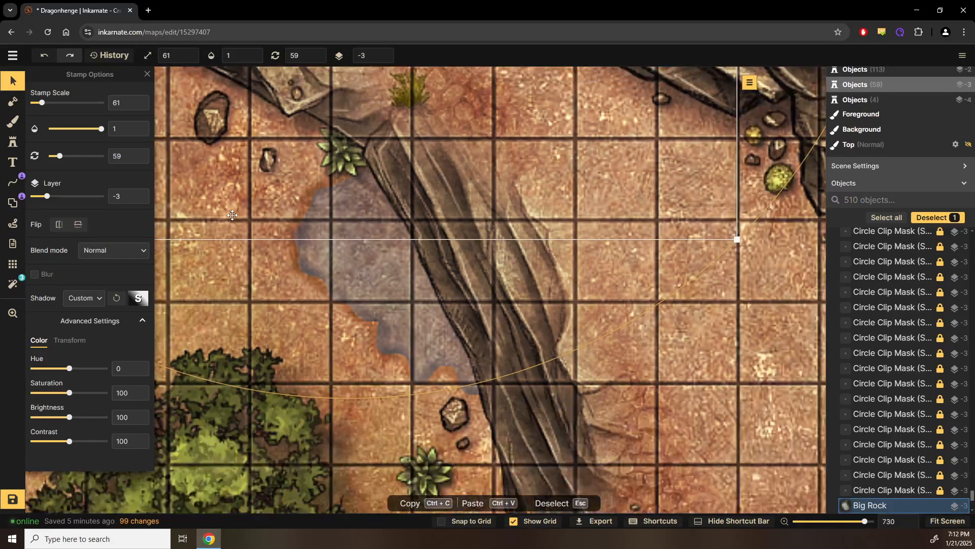
{"action": "scroll", "coordinate": [596, 416], "scroll_direction": "down", "scroll_amount": 3}
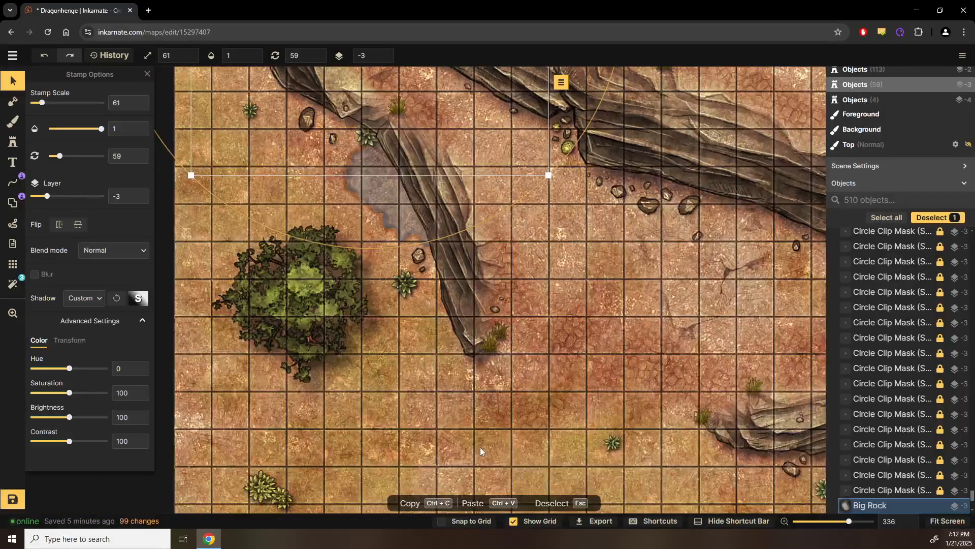
{"action": "left_click", "coordinate": [480, 447]}
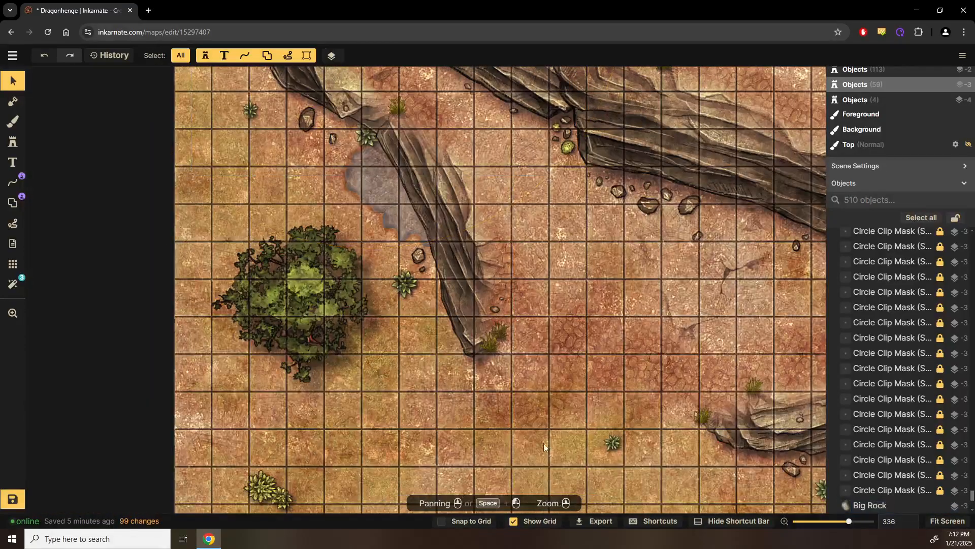
{"action": "left_click", "coordinate": [13, 500]}
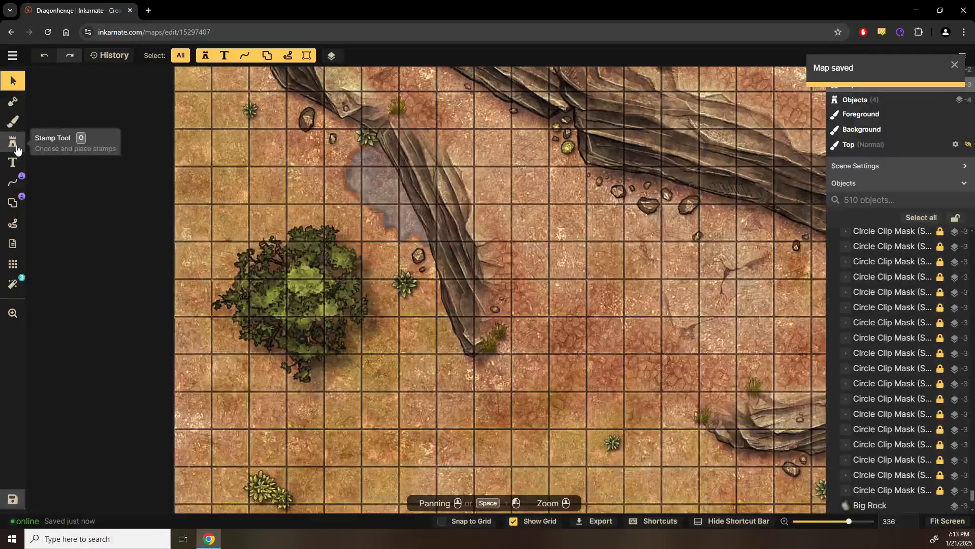
Step: Open the stamp catalog and clear the previous dragon search to list all Fantasy Battlemaps stamps
{"action": "left_click", "coordinate": [16, 144]}
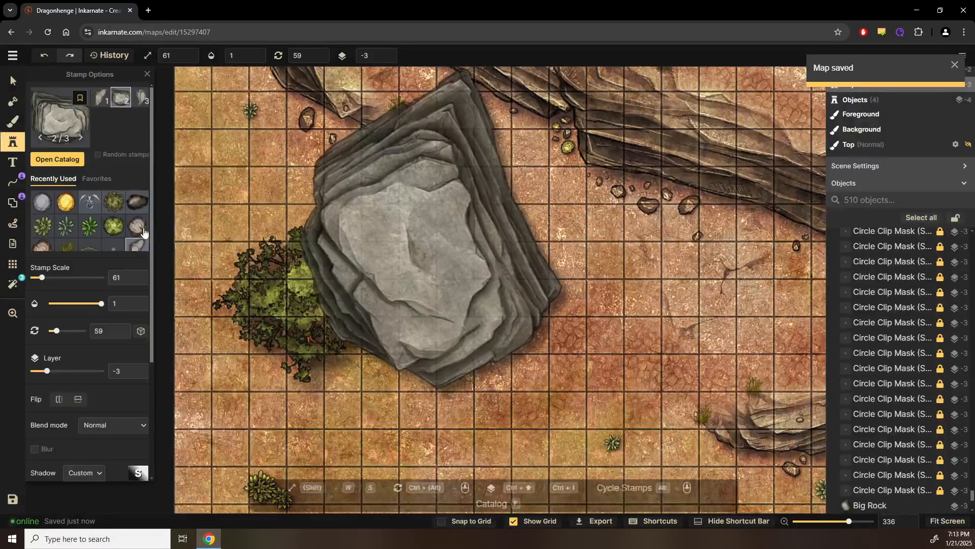
{"action": "left_click", "coordinate": [51, 159]}
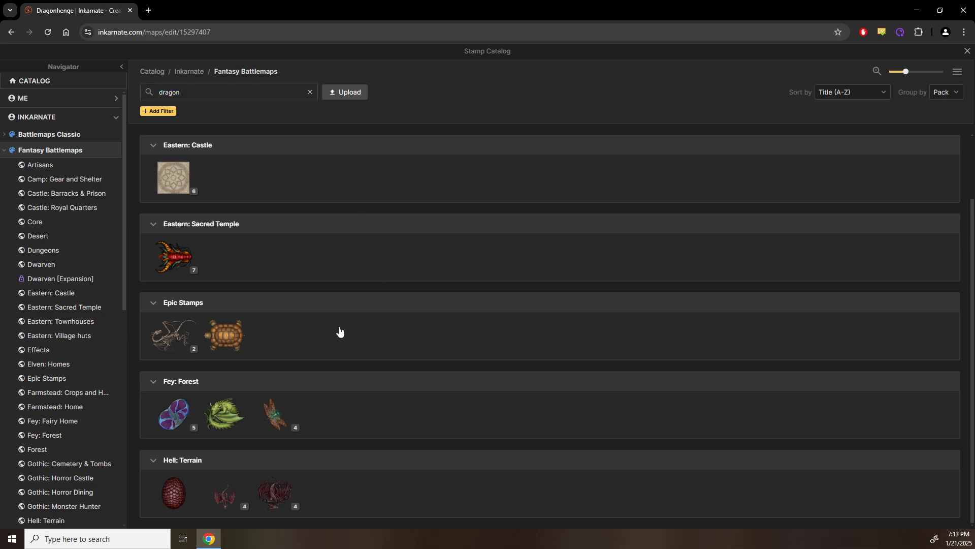
{"action": "key", "text": "BackSpace"}
{"action": "key", "text": "BackSpace"}
{"action": "key", "text": "BackSpace"}
{"action": "key", "text": "BackSpace"}
{"action": "key", "text": "BackSpace"}
{"action": "key", "text": "BackSpace"}
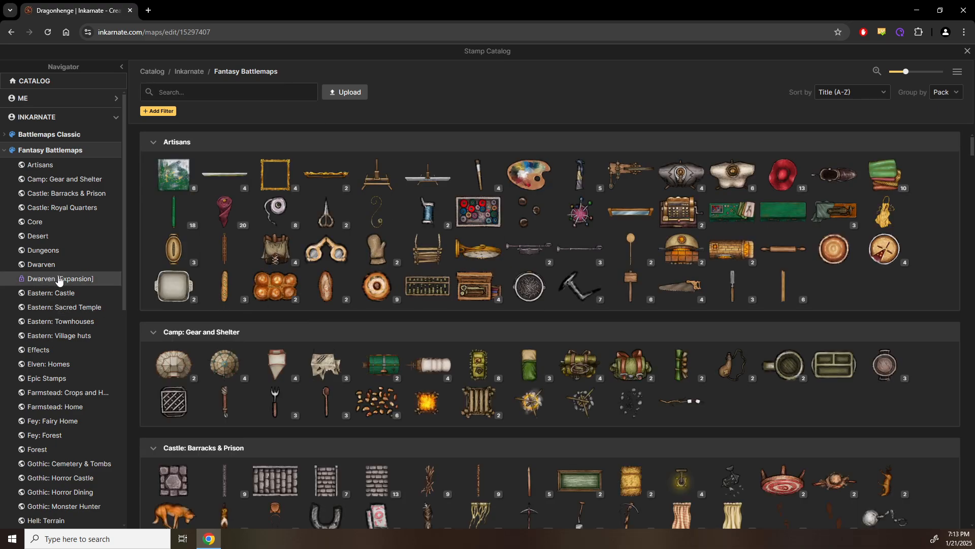
Step: Browse the Dwarven [Expansion], Dwarven, Eastern: Castle and Eastern: Sacred Temple stamp packs
{"action": "scroll", "coordinate": [58, 350], "scroll_direction": "down", "scroll_amount": 5}
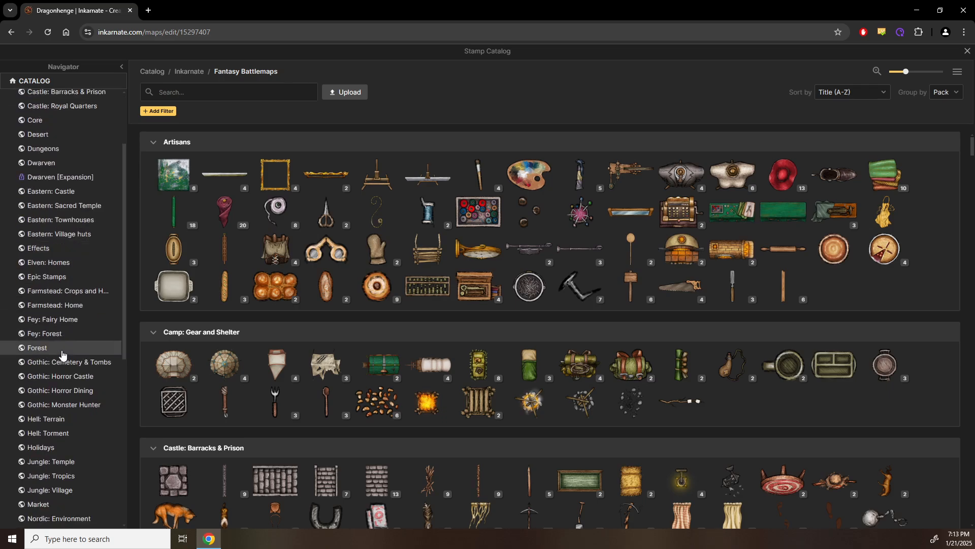
{"action": "scroll", "coordinate": [62, 356], "scroll_direction": "down", "scroll_amount": 4}
{"action": "scroll", "coordinate": [58, 351], "scroll_direction": "up", "scroll_amount": 9}
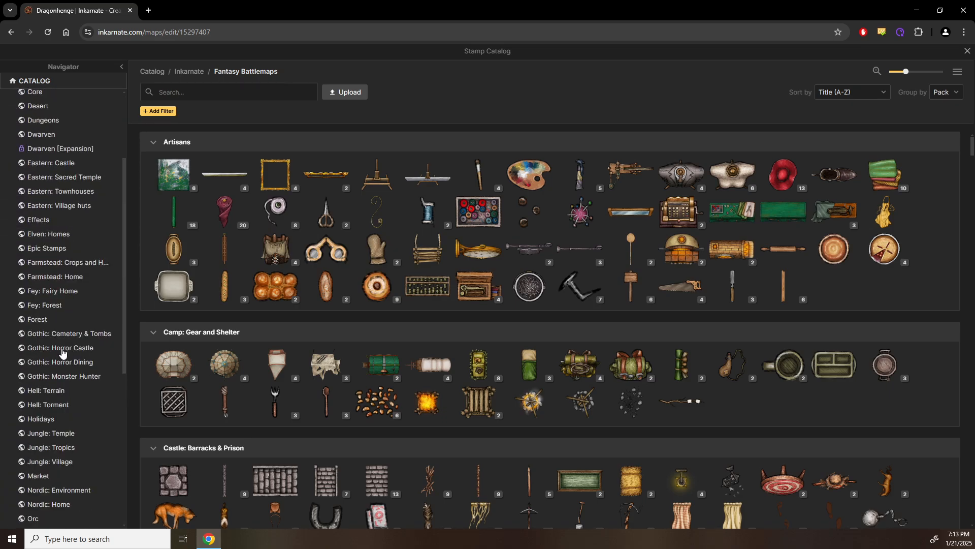
{"action": "left_click", "coordinate": [49, 280]}
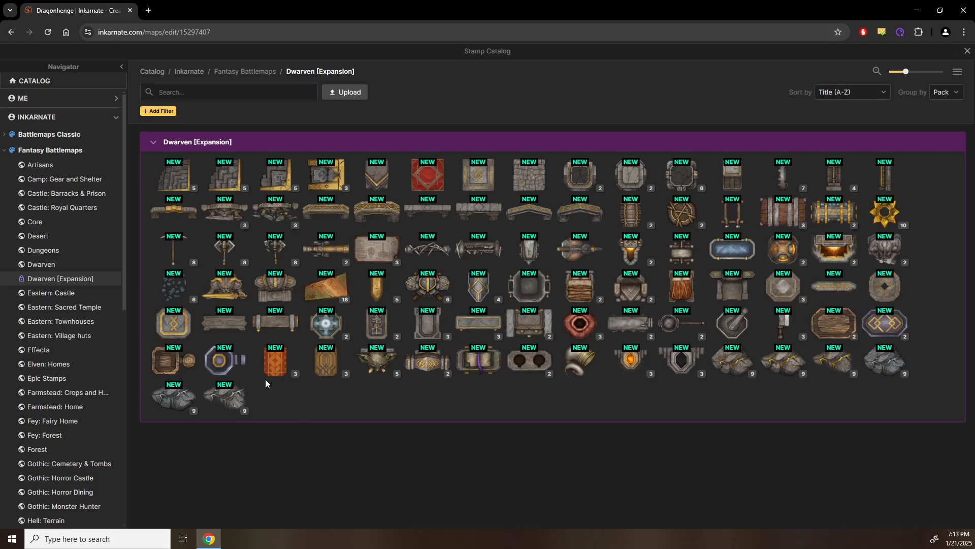
{"action": "left_click", "coordinate": [41, 264]}
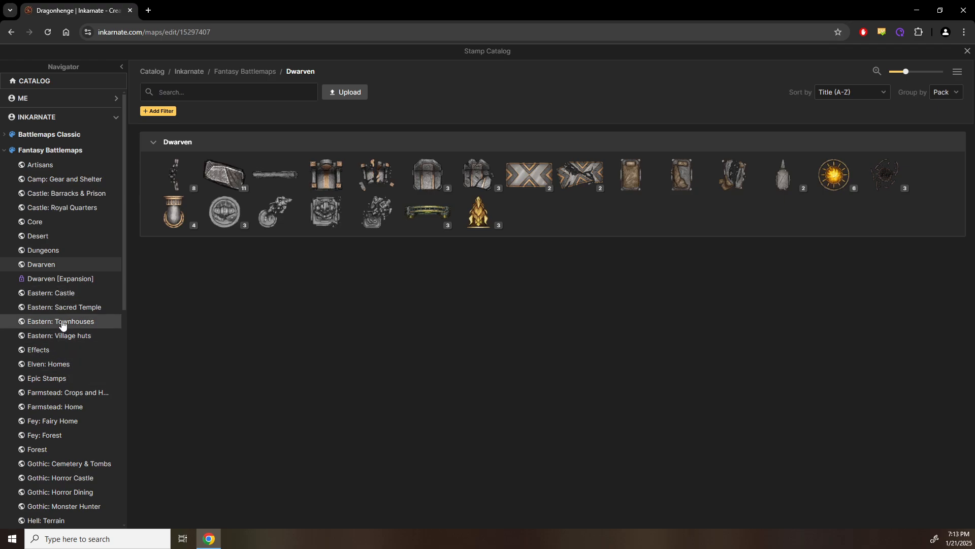
{"action": "left_click", "coordinate": [71, 293]}
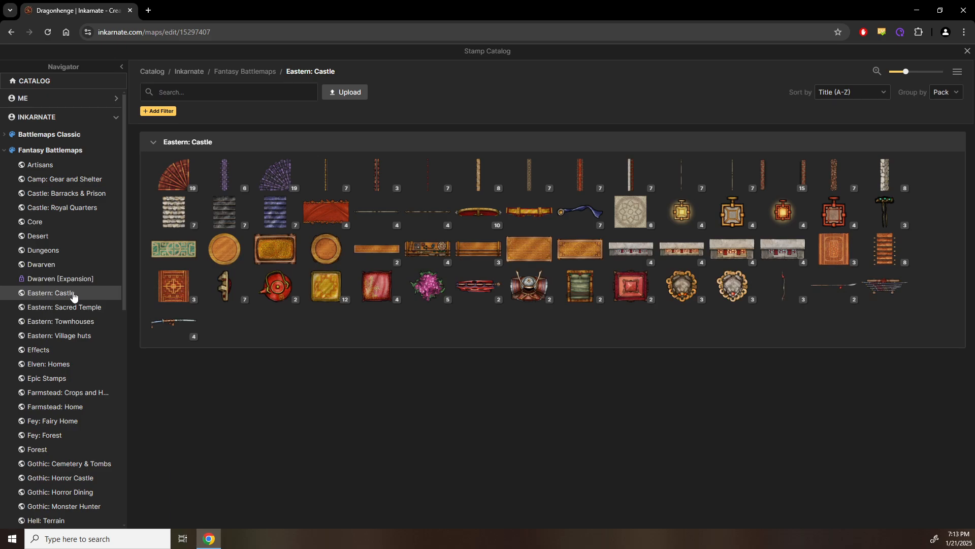
{"action": "left_click", "coordinate": [71, 305]}
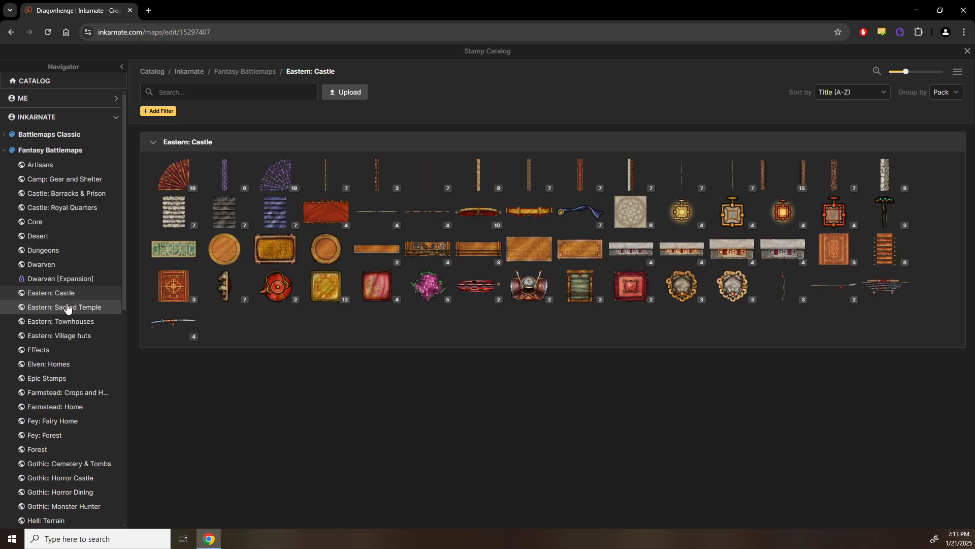
Step: Search the Eastern: Sacred Temple pack, and then all Fantasy Battlemaps packs, for dragon and look through the matching stamps
{"action": "left_click", "coordinate": [191, 92]}
{"action": "type", "text": "dragon"}
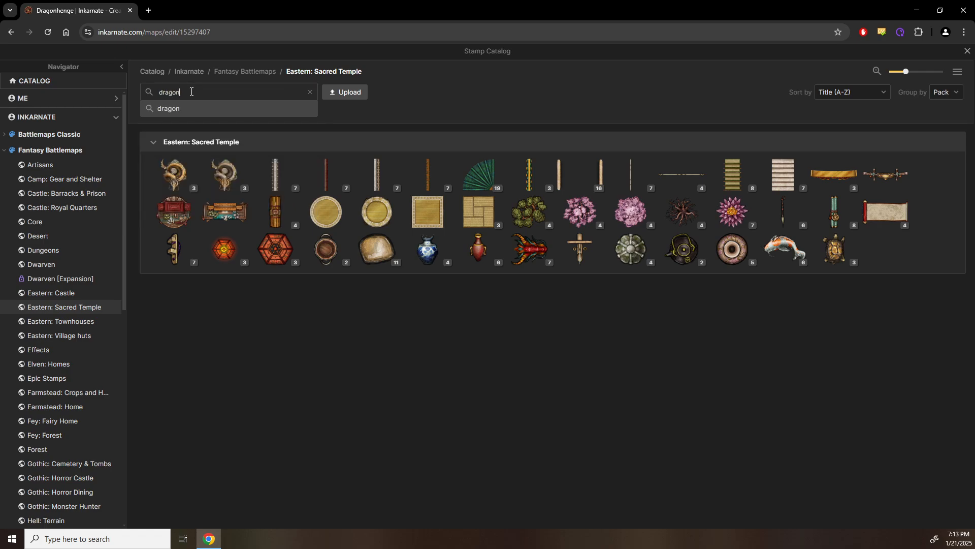
{"action": "key", "text": "Return"}
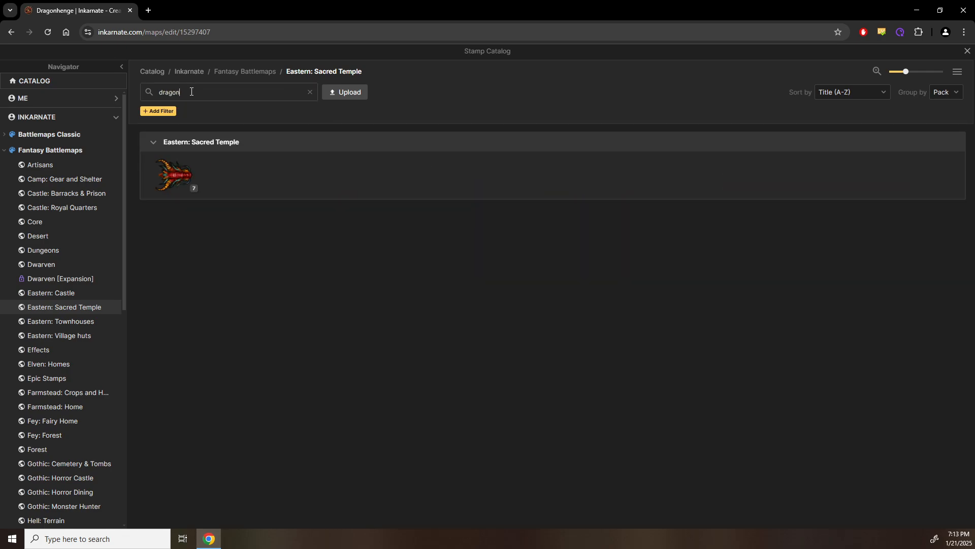
{"action": "left_click", "coordinate": [257, 71]}
{"action": "scroll", "coordinate": [254, 330], "scroll_direction": "down", "scroll_amount": 2}
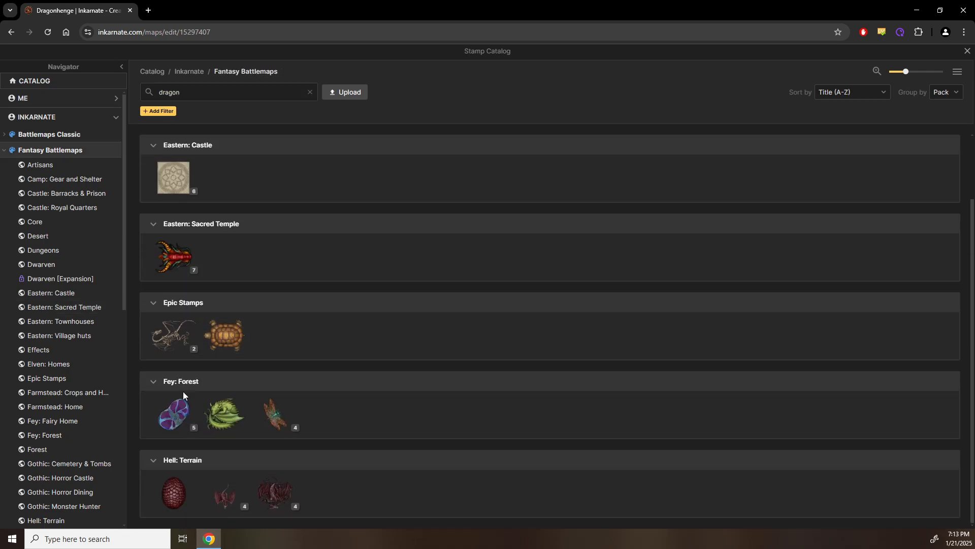
{"action": "left_click", "coordinate": [184, 428]}
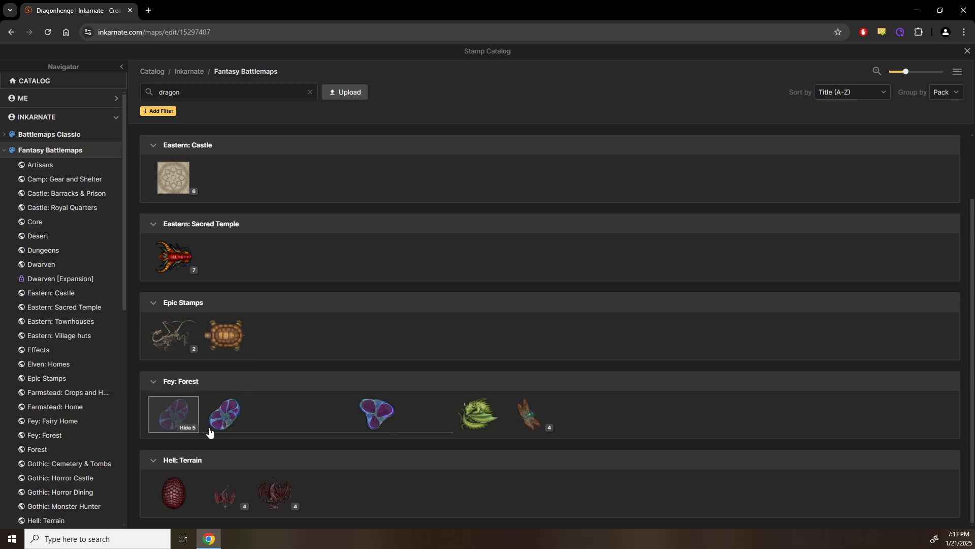
{"action": "scroll", "coordinate": [343, 421], "scroll_direction": "up", "scroll_amount": 1}
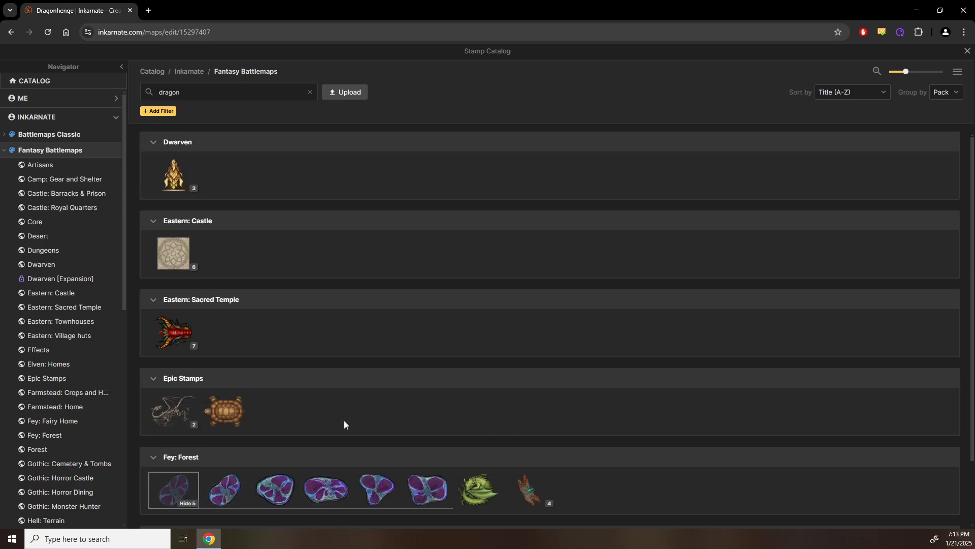
{"action": "scroll", "coordinate": [344, 425], "scroll_direction": "down", "scroll_amount": 1}
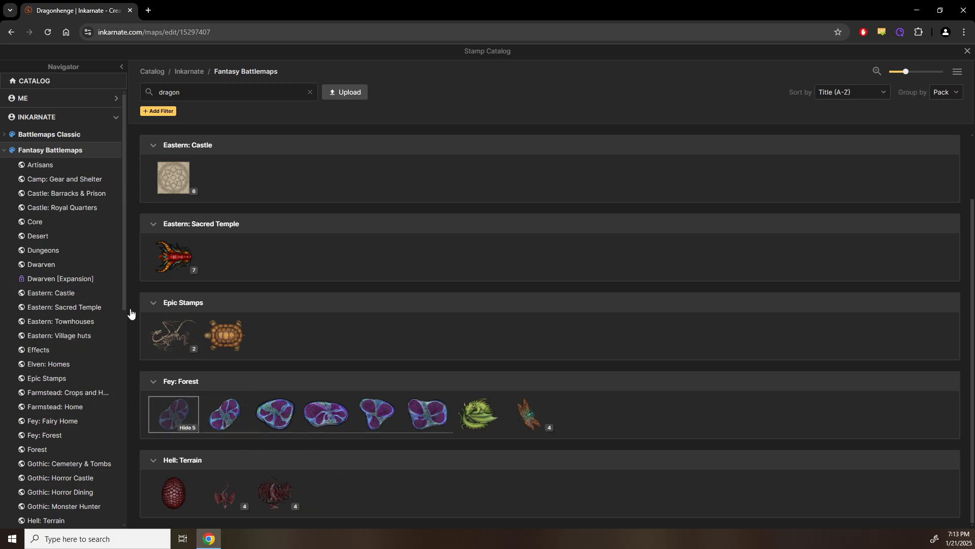
Step: Look through the Sea: Beach & Wrecks pack with the dragon search cleared, and the Sea: Ocean & Life pack
{"action": "scroll", "coordinate": [72, 517], "scroll_direction": "down", "scroll_amount": 7}
{"action": "scroll", "coordinate": [72, 516], "scroll_direction": "down", "scroll_amount": 2}
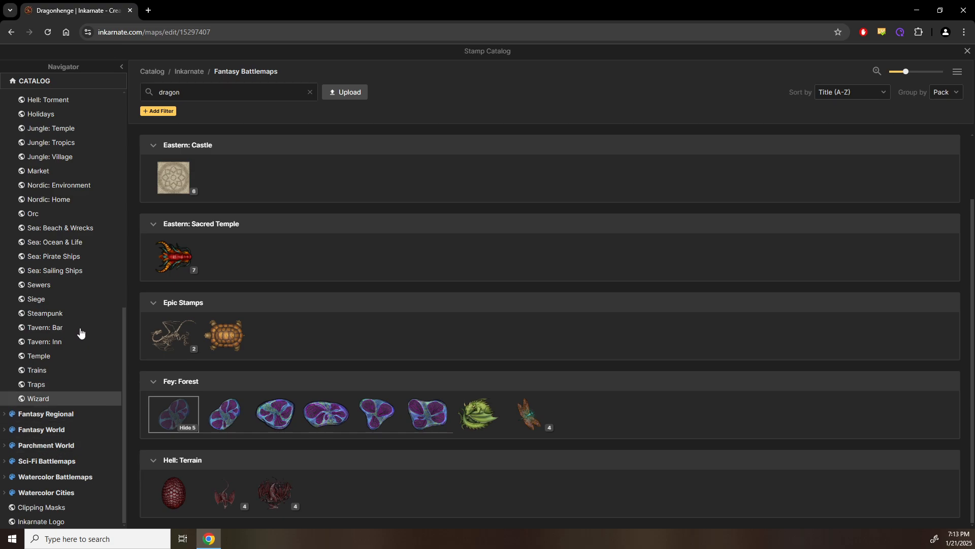
{"action": "scroll", "coordinate": [69, 333], "scroll_direction": "up", "scroll_amount": 2}
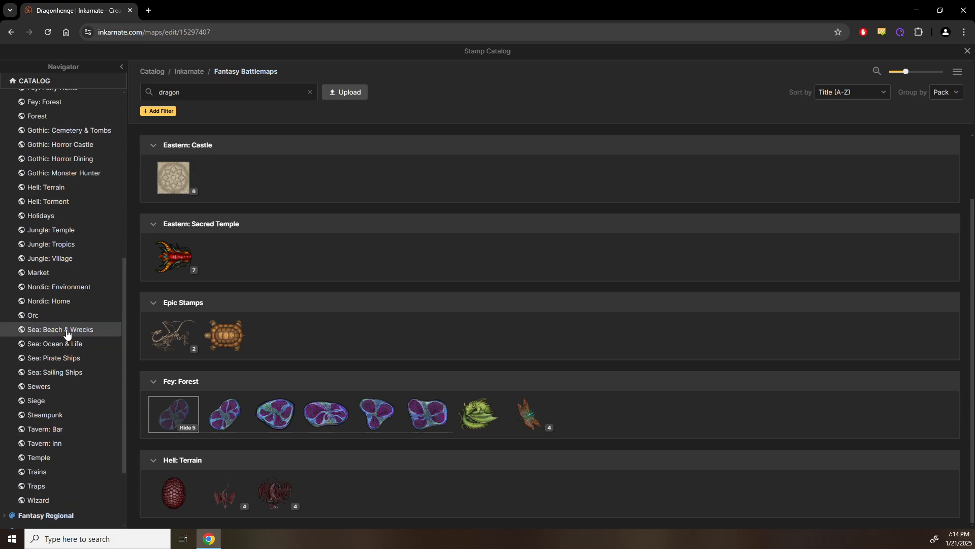
{"action": "left_click", "coordinate": [67, 334]}
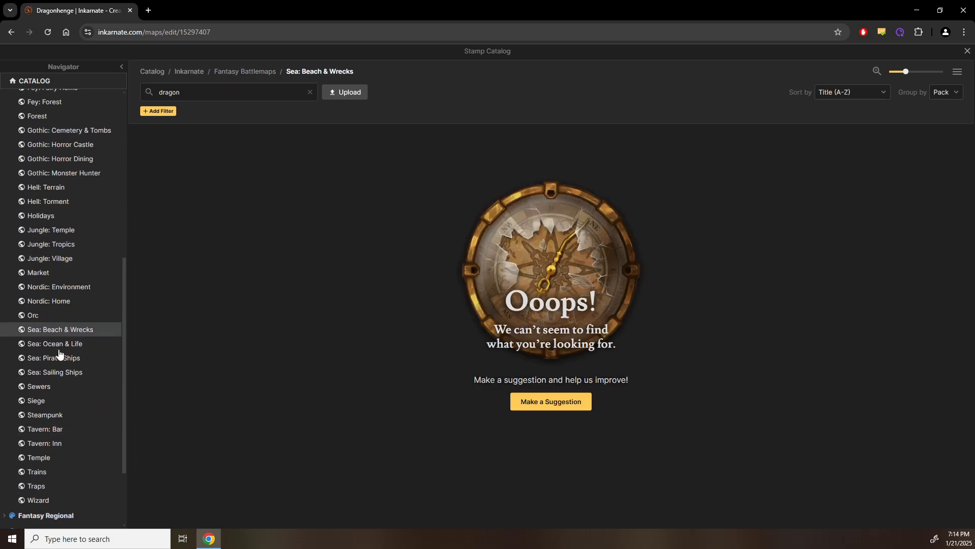
{"action": "left_click", "coordinate": [309, 92]}
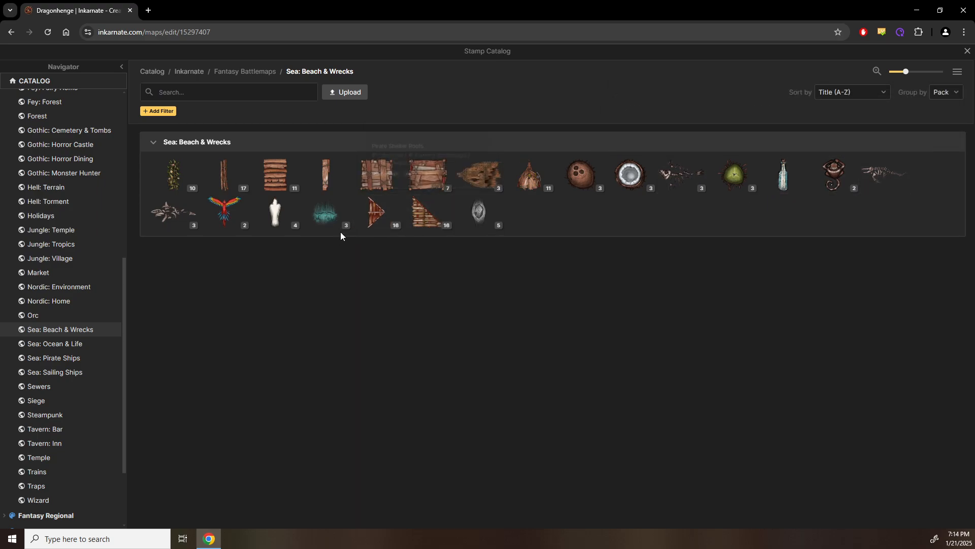
{"action": "left_click", "coordinate": [53, 345]}
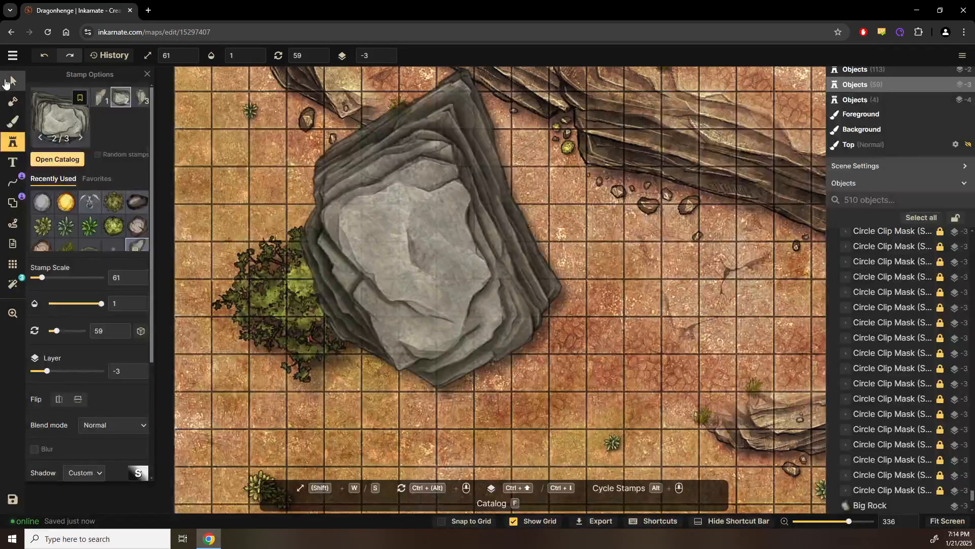
{"action": "left_click", "coordinate": [12, 81]}
{"action": "scroll", "coordinate": [590, 374], "scroll_direction": "down", "scroll_amount": 5}
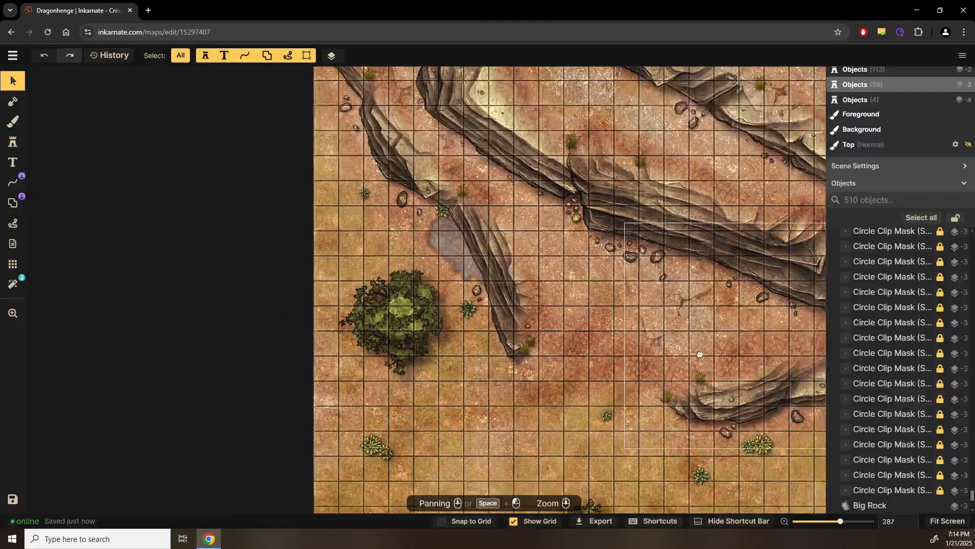
{"action": "scroll", "coordinate": [573, 425], "scroll_direction": "down", "scroll_amount": 2}
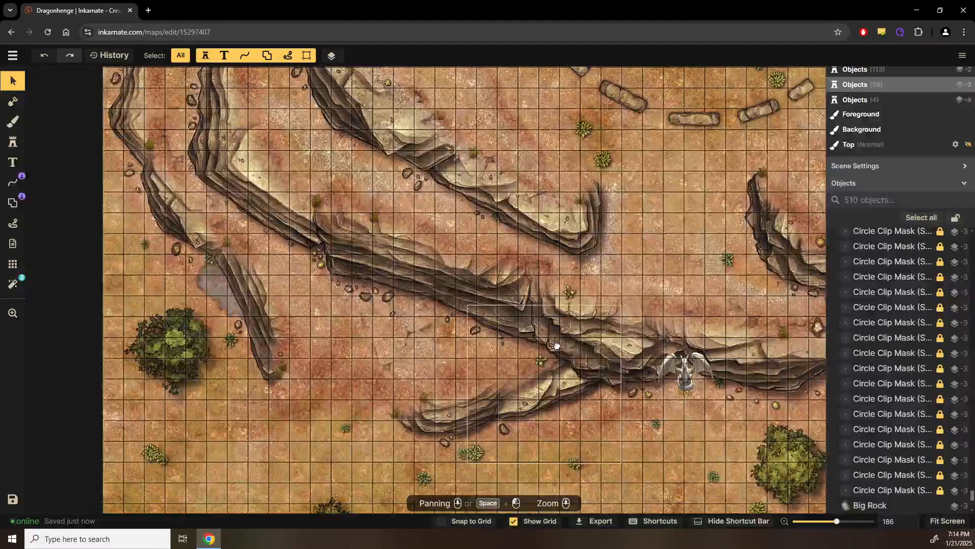
{"action": "scroll", "coordinate": [463, 370], "scroll_direction": "down", "scroll_amount": 1}
{"action": "scroll", "coordinate": [389, 391], "scroll_direction": "up", "scroll_amount": 2}
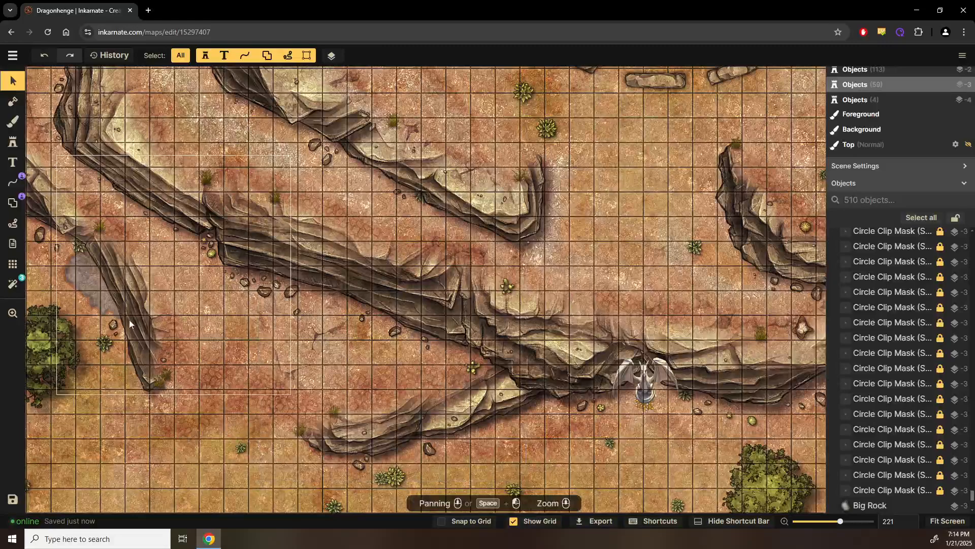
Step: Search the whole Fantasy Battlemaps stamp catalog for bones
{"action": "left_click", "coordinate": [18, 145]}
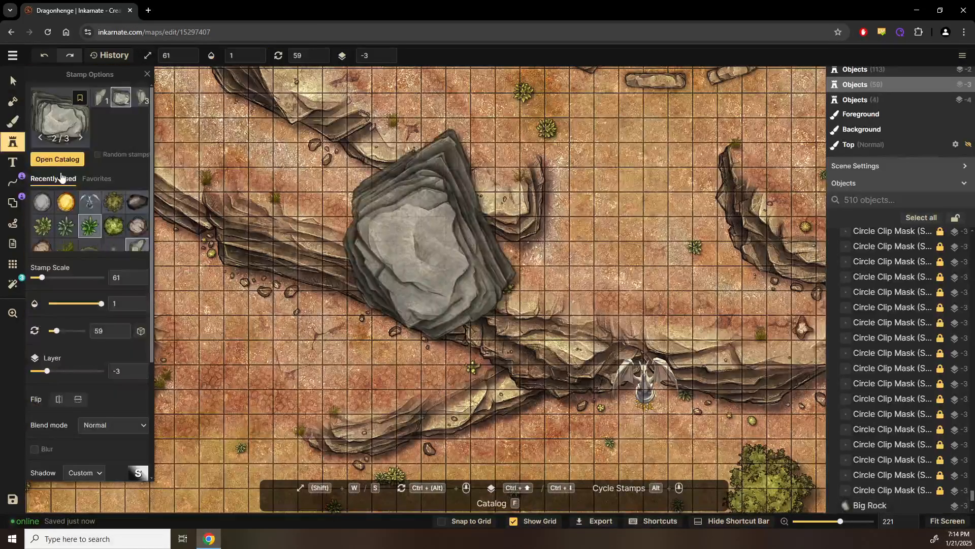
{"action": "left_click", "coordinate": [60, 160]}
{"action": "type", "text": "bones"}
{"action": "left_click", "coordinate": [247, 73]}
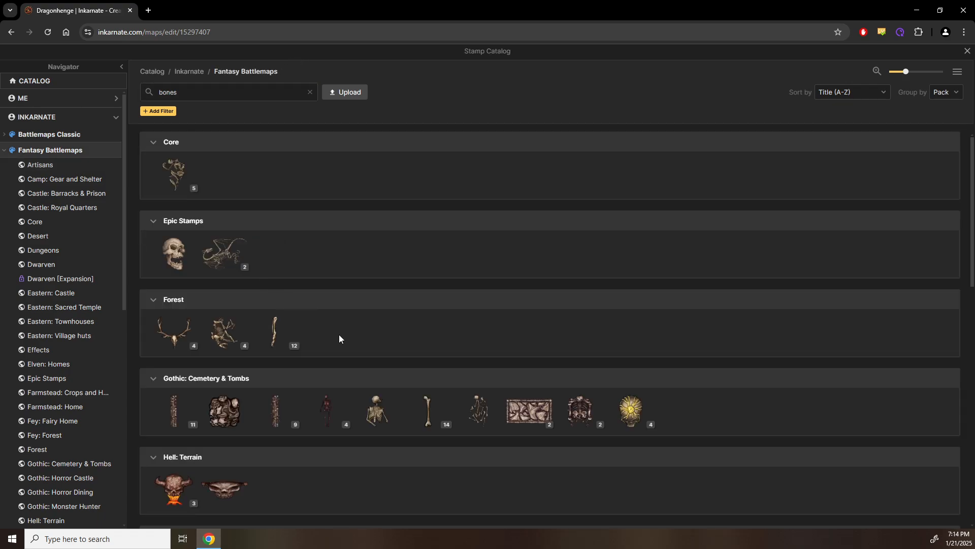
Step: Examine the variants in the Forest pack's Animal Skeletons and Animal Skulls stamp sets
{"action": "mouse_move", "coordinate": [224, 330]}
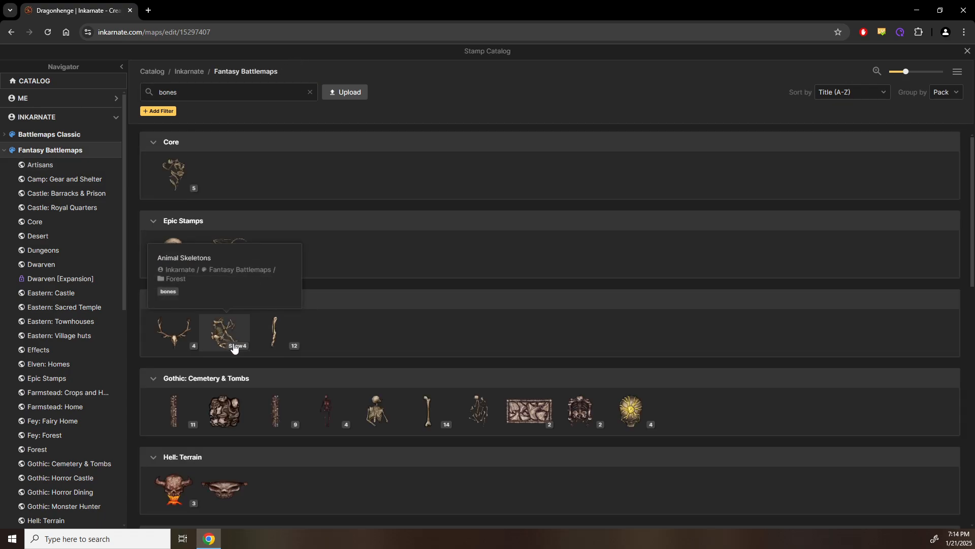
{"action": "left_click", "coordinate": [234, 346]}
{"action": "mouse_move", "coordinate": [380, 343]}
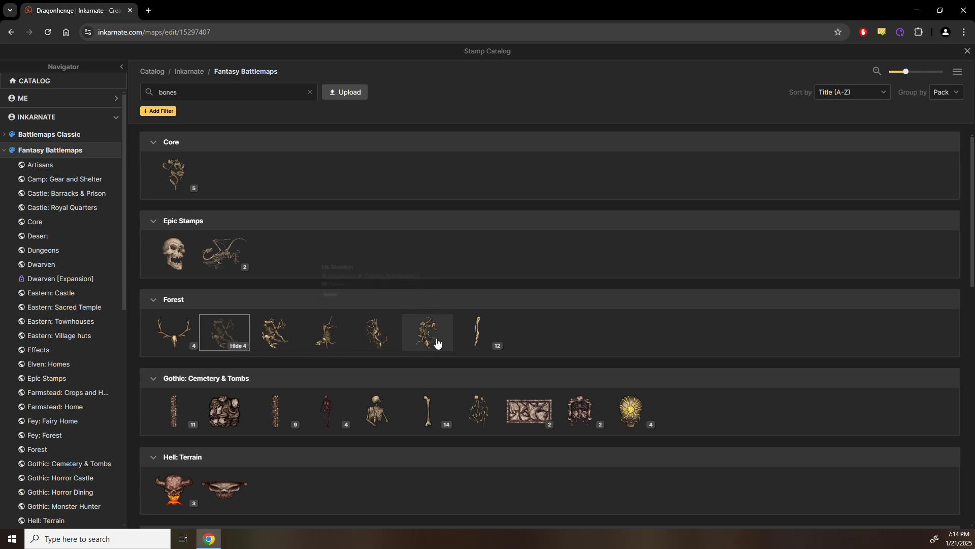
{"action": "mouse_move", "coordinate": [437, 344]}
{"action": "mouse_move", "coordinate": [329, 341]}
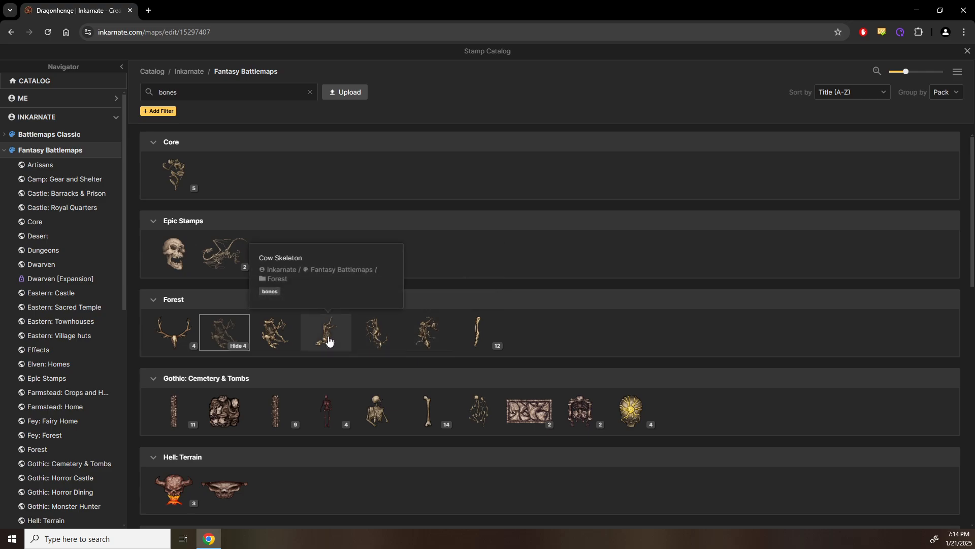
{"action": "mouse_move", "coordinate": [279, 341]}
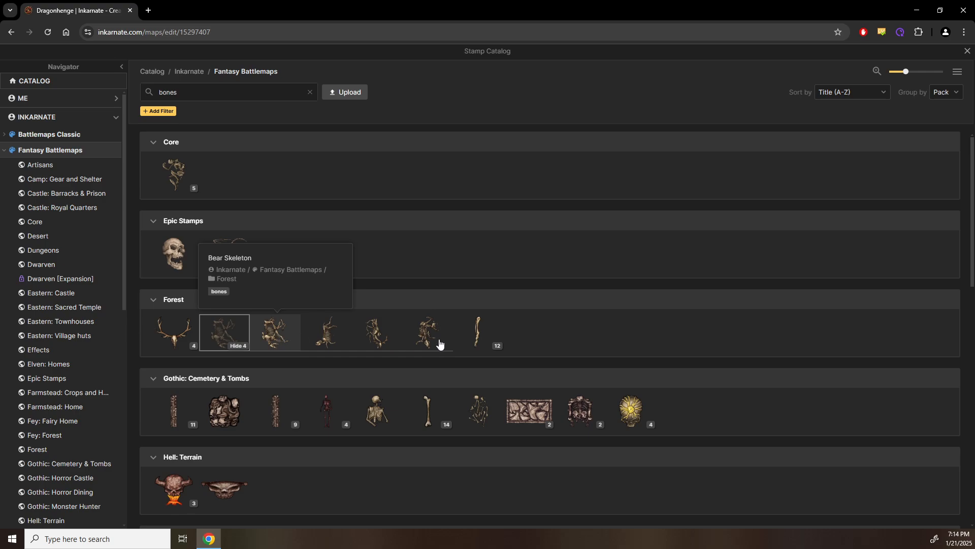
{"action": "mouse_move", "coordinate": [471, 344]}
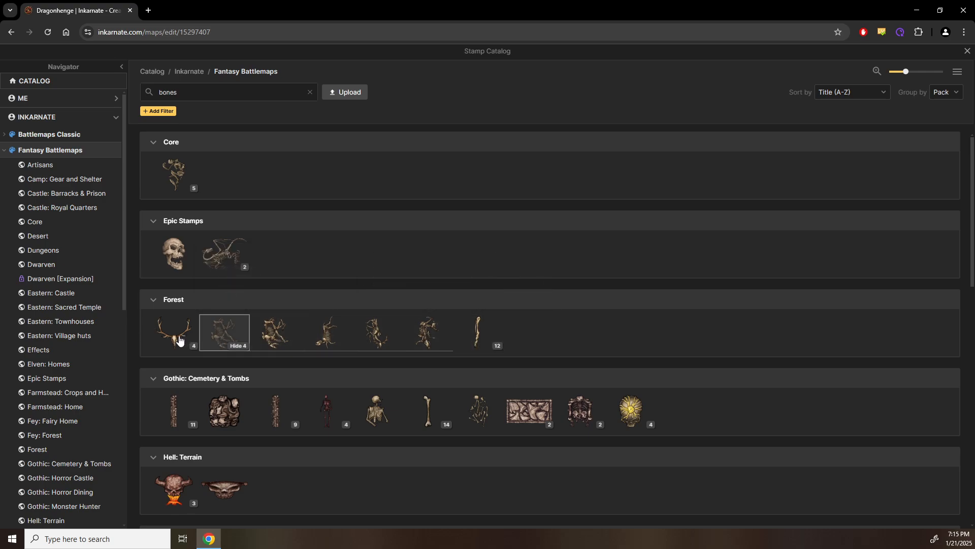
{"action": "mouse_move", "coordinate": [179, 340]}
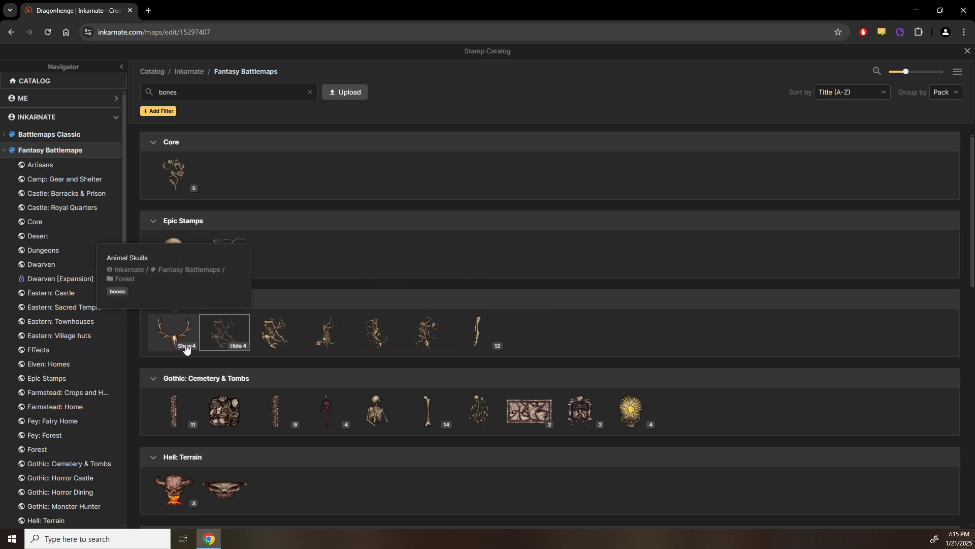
{"action": "left_click", "coordinate": [186, 345]}
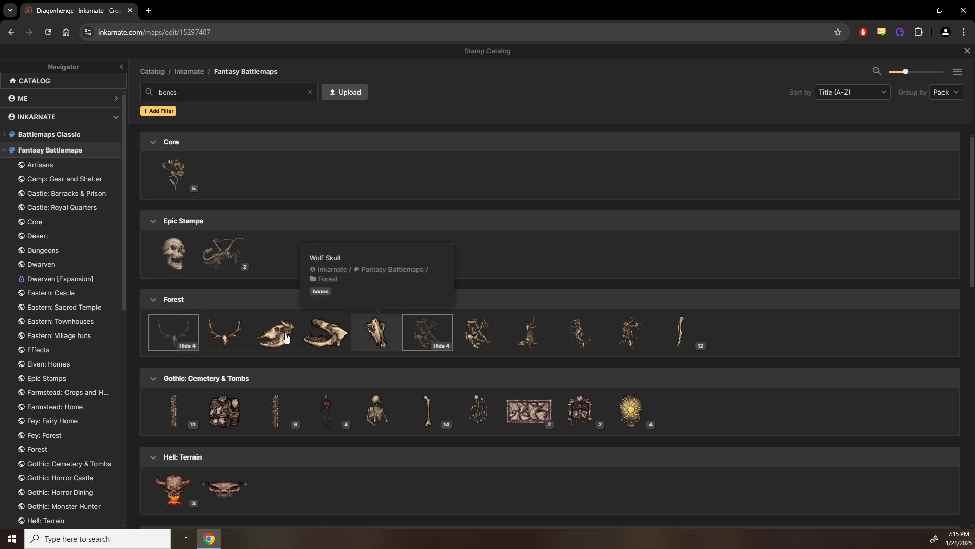
{"action": "mouse_move", "coordinate": [286, 337]}
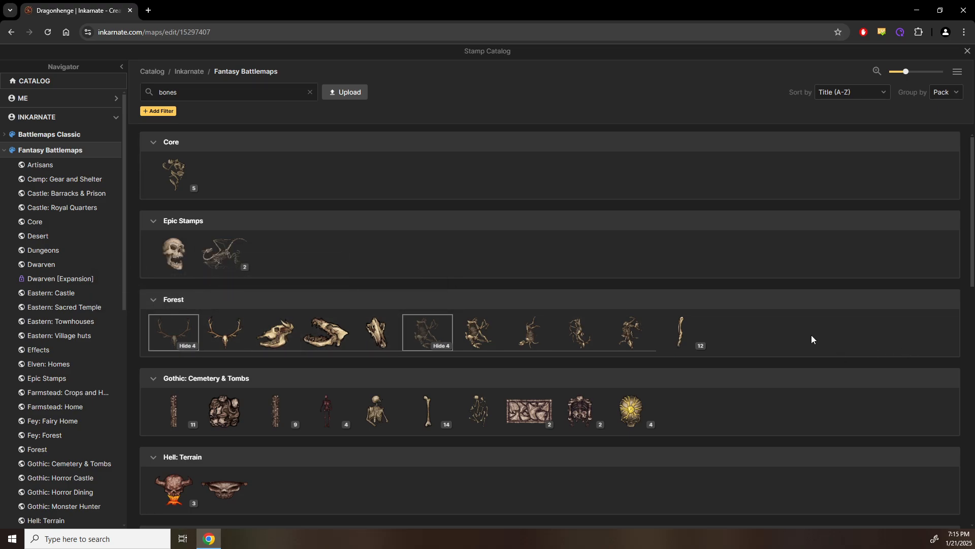
Step: Choose the first long bone from the Forest pack's set of 12 loose bones and set the stamp scale to 30
{"action": "left_click", "coordinate": [691, 346]}
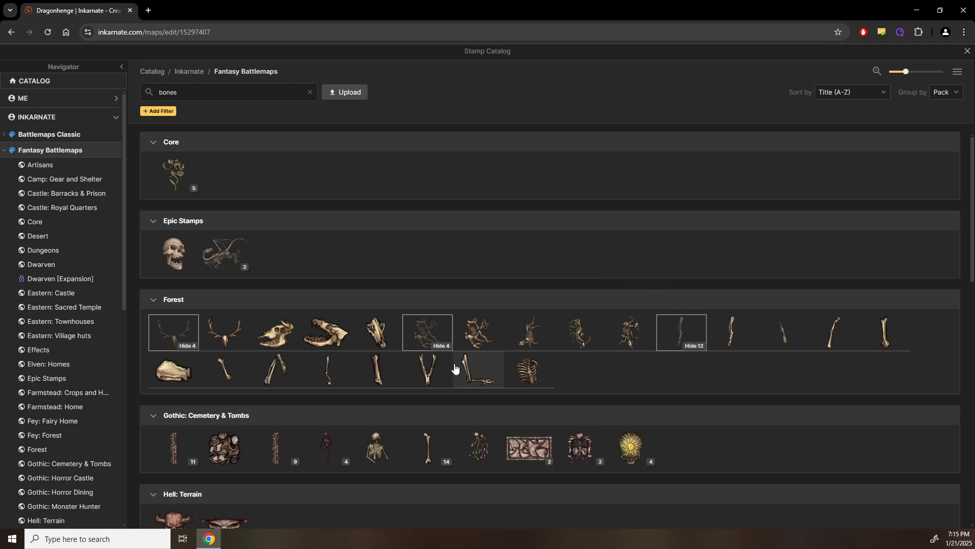
{"action": "left_click", "coordinate": [686, 332]}
{"action": "scroll", "coordinate": [676, 243], "scroll_direction": "up", "scroll_amount": 1}
{"action": "left_click_drag", "start_coordinate": [661, 226], "coordinate": [438, 392]}
{"action": "left_click_drag", "start_coordinate": [552, 238], "coordinate": [504, 360]}
{"action": "left_click_drag", "start_coordinate": [304, 322], "coordinate": [656, 446]}
{"action": "left_click_drag", "start_coordinate": [393, 270], "coordinate": [445, 448]}
{"action": "left_click_drag", "start_coordinate": [414, 333], "coordinate": [447, 376]}
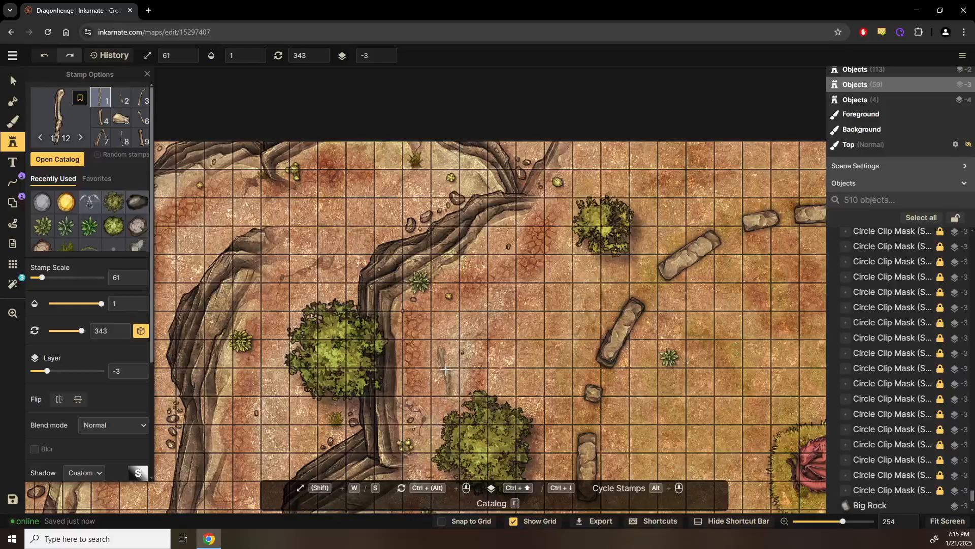
{"action": "scroll", "coordinate": [445, 370], "scroll_direction": "up", "scroll_amount": 5}
{"action": "left_click", "coordinate": [421, 246]}
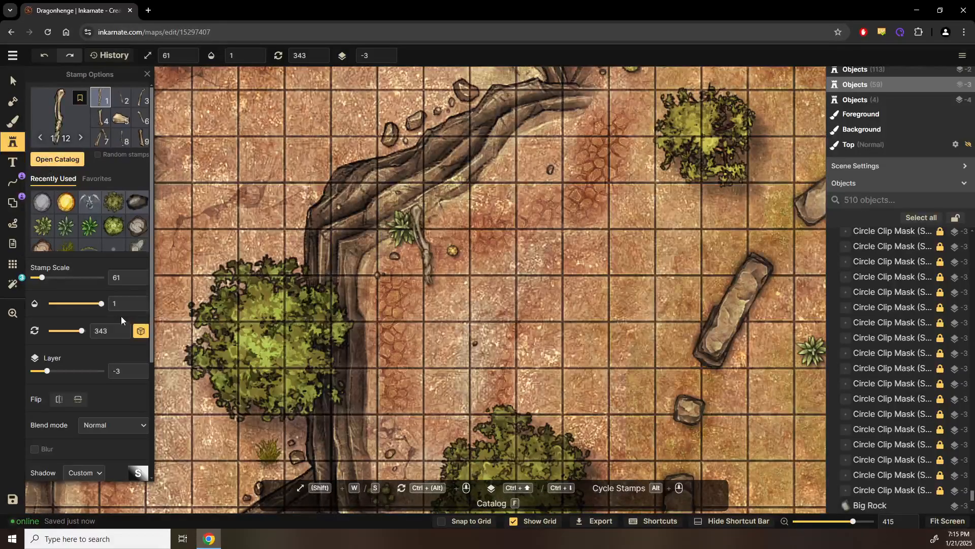
{"action": "type", "text": "30"}
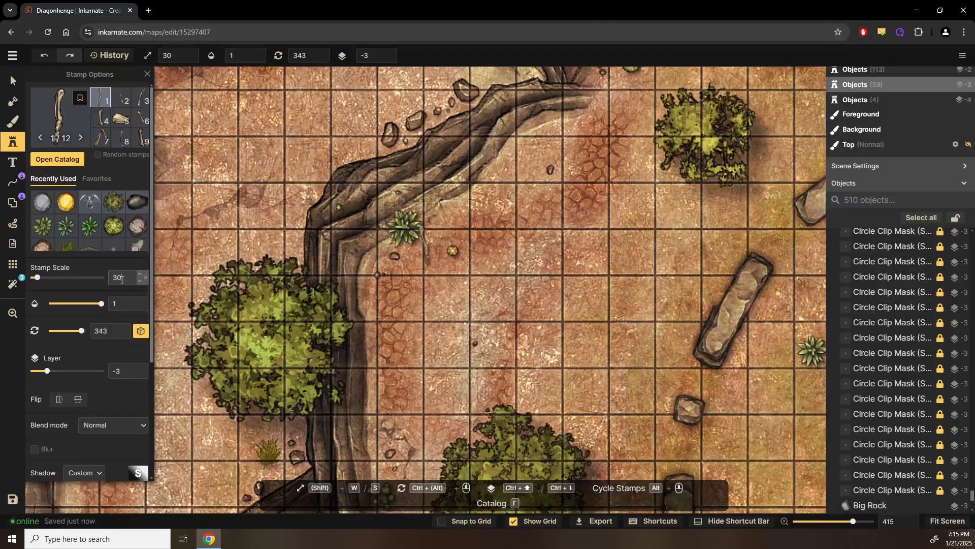
Step: Place the bone on open ground beside the cliff, below the small shrub, and raise it to layer 3
{"action": "scroll", "coordinate": [434, 228], "scroll_direction": "up", "scroll_amount": 5}
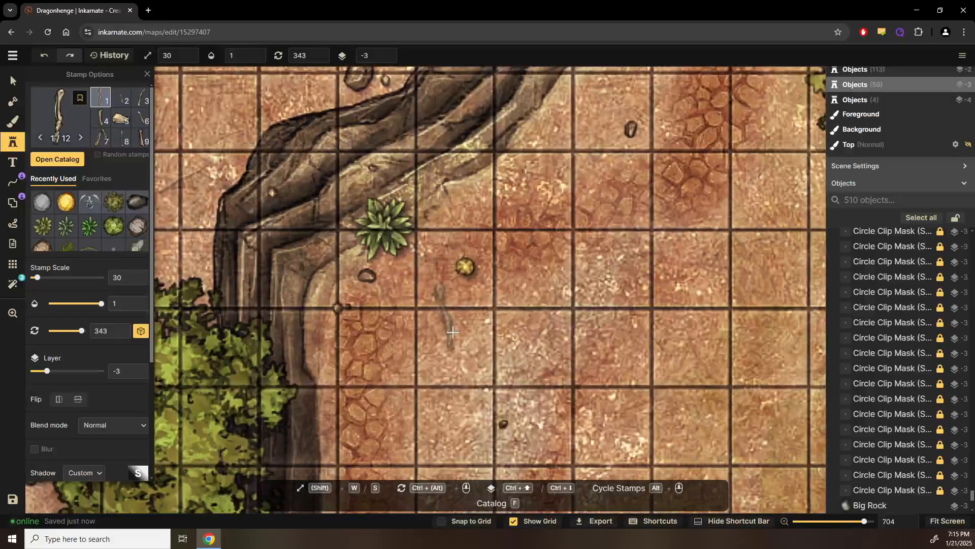
{"action": "left_click", "coordinate": [453, 332]}
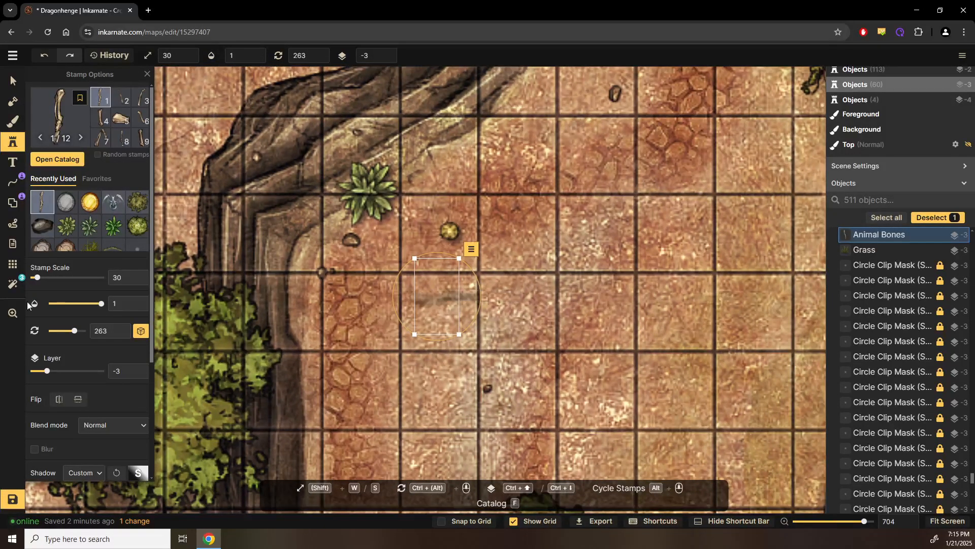
{"action": "left_click", "coordinate": [139, 368]}
{"action": "left_click", "coordinate": [140, 367]}
{"action": "left_click", "coordinate": [139, 368]}
{"action": "left_click", "coordinate": [139, 367]}
{"action": "left_click", "coordinate": [139, 368]}
{"action": "left_click", "coordinate": [139, 368]}
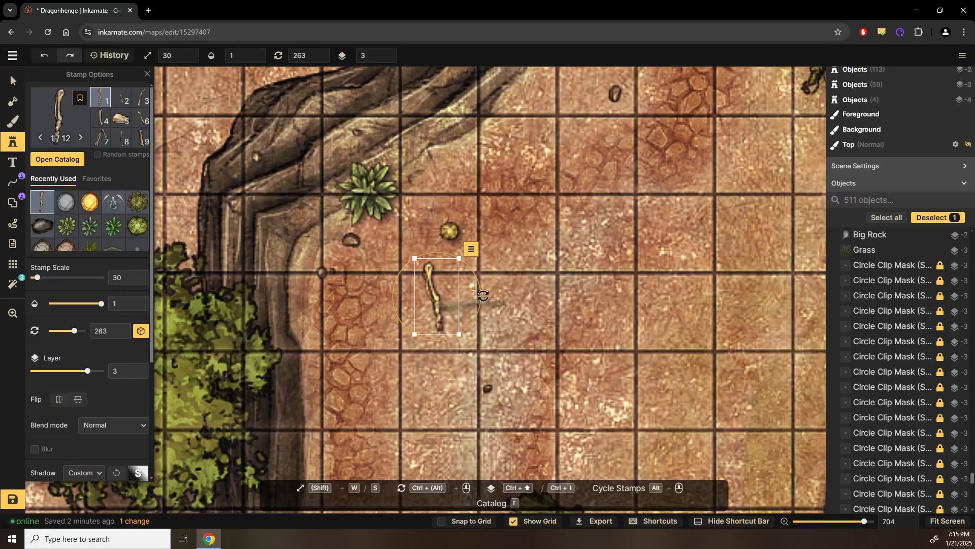
Step: Enable random stamps and scatter six more animal bones close to the first one, forming a small pile
{"action": "left_click", "coordinate": [105, 155]}
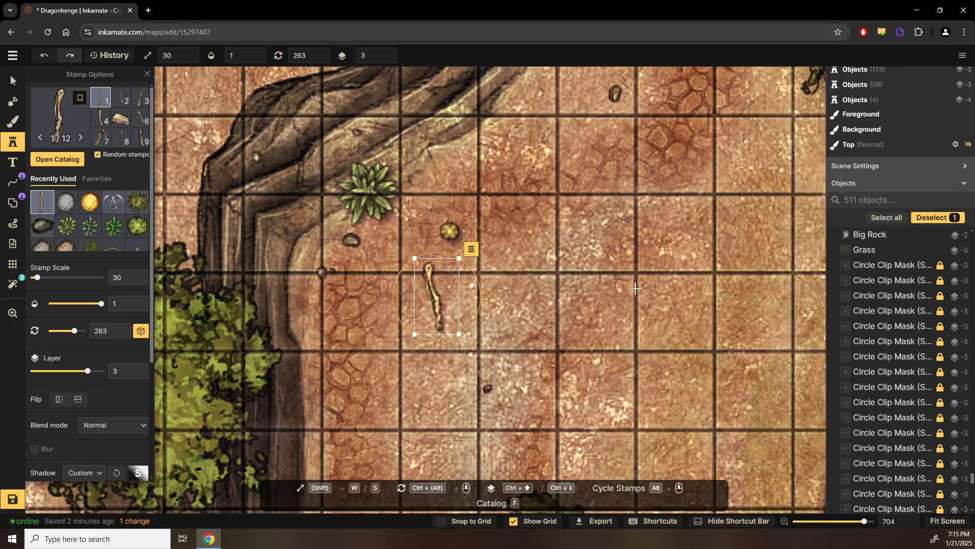
{"action": "left_click", "coordinate": [508, 282]}
{"action": "left_click_drag", "start_coordinate": [473, 263], "coordinate": [479, 255]}
{"action": "left_click", "coordinate": [504, 311]}
{"action": "left_click_drag", "start_coordinate": [504, 309], "coordinate": [512, 291]}
{"action": "left_click", "coordinate": [485, 314]}
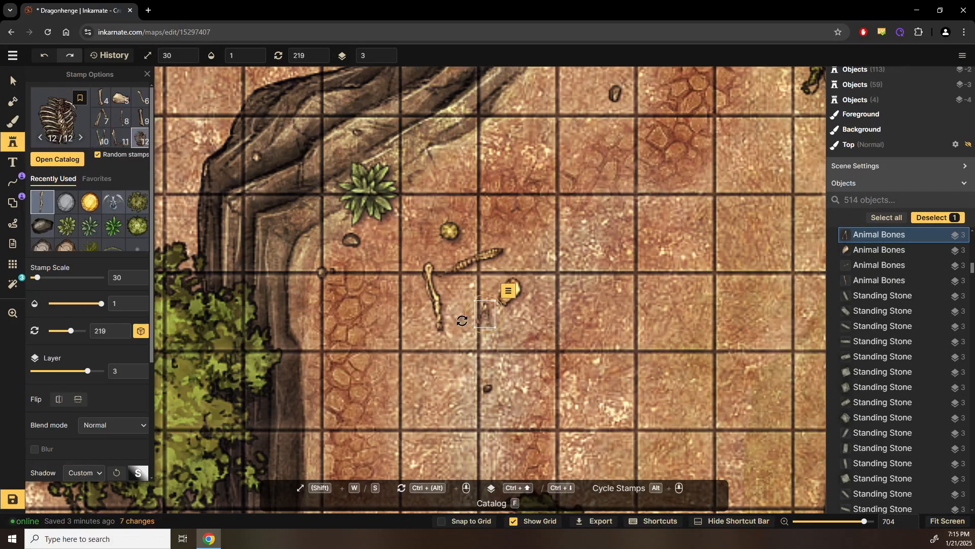
{"action": "left_click", "coordinate": [460, 316]}
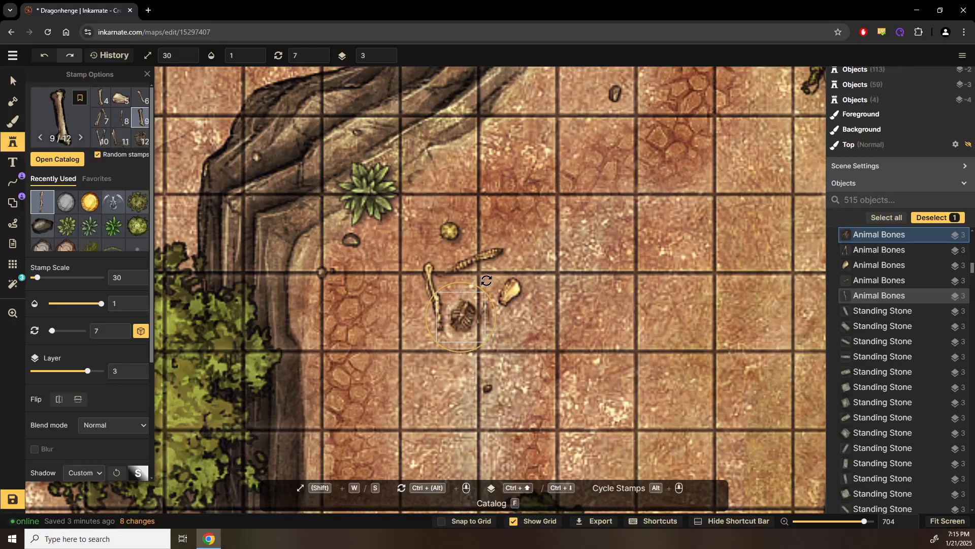
{"action": "left_click", "coordinate": [486, 280]}
{"action": "left_click", "coordinate": [451, 283]}
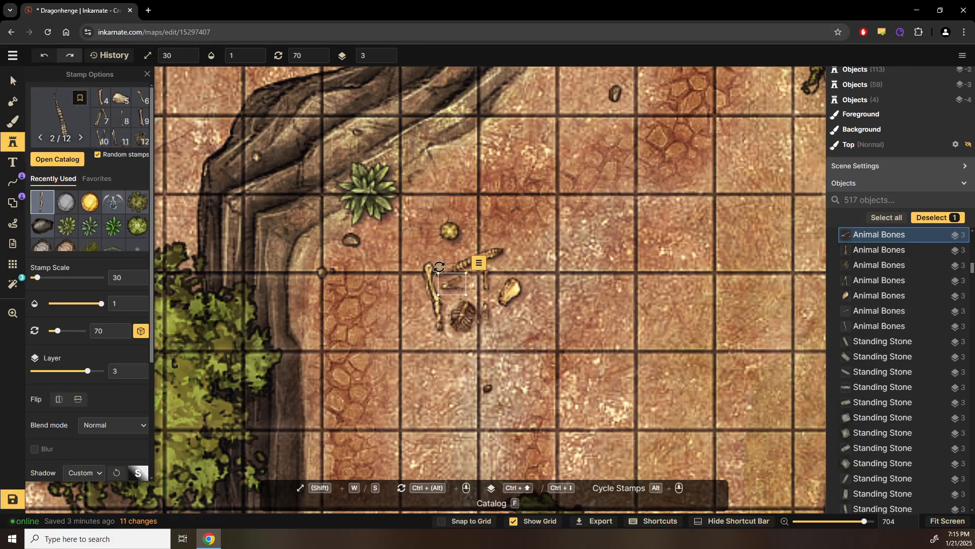
Step: Scatter six more random animal bones over and around the existing bone pile beside the cliff
{"action": "left_click", "coordinate": [440, 257]}
{"action": "left_click_drag", "start_coordinate": [455, 253], "coordinate": [470, 245]}
{"action": "left_click", "coordinate": [499, 323]}
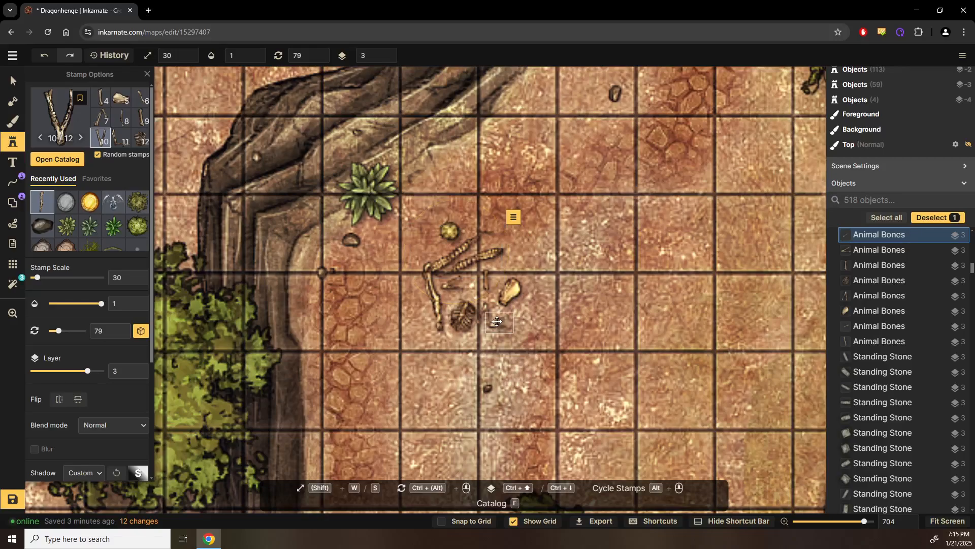
{"action": "left_click", "coordinate": [467, 301]}
{"action": "left_click", "coordinate": [471, 300]}
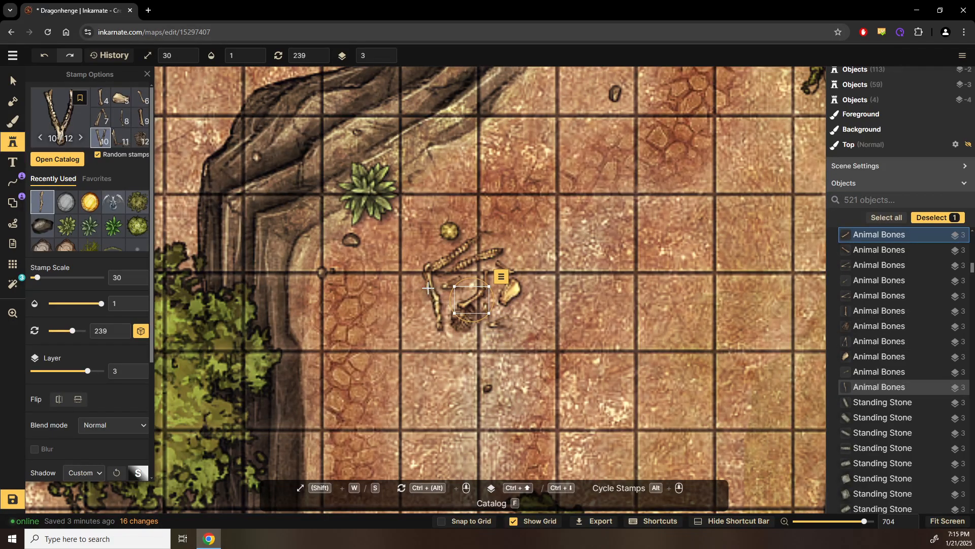
{"action": "left_click", "coordinate": [429, 303]}
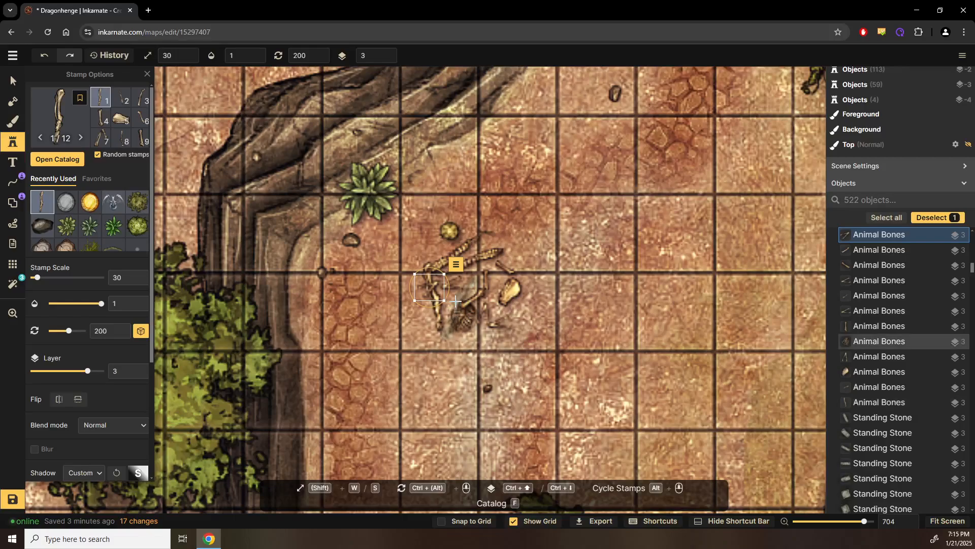
{"action": "left_click", "coordinate": [455, 301]}
{"action": "scroll", "coordinate": [522, 365], "scroll_direction": "down", "scroll_amount": 5}
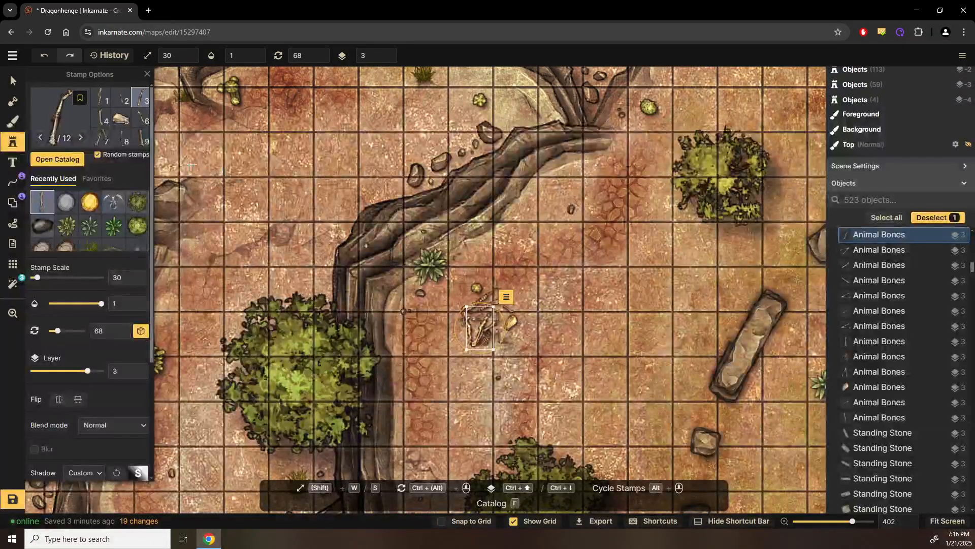
{"action": "key", "text": "Escape"}
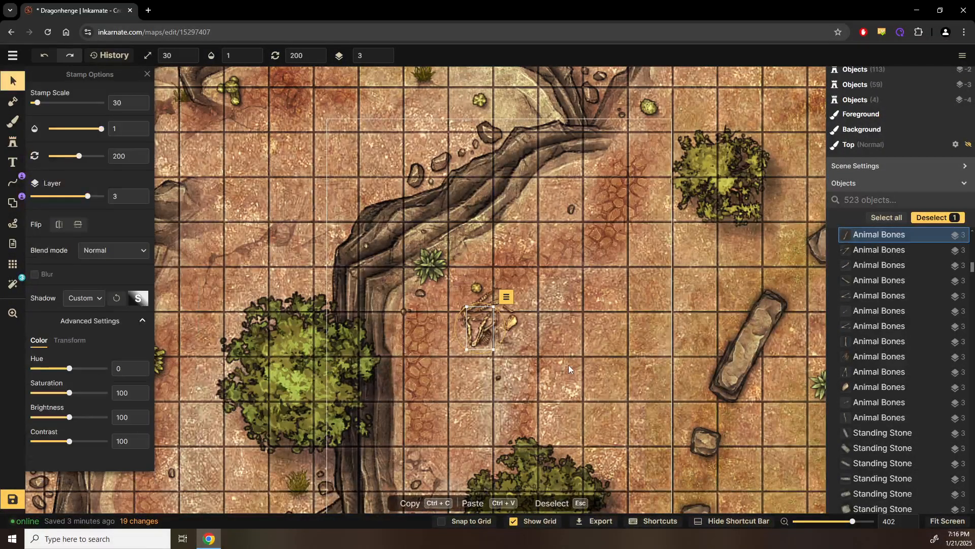
Step: Select all the animal bones together and move the pile down the map by slightly more than one grid square, away from the small cactus
{"action": "left_click", "coordinate": [722, 309]}
{"action": "scroll", "coordinate": [562, 323], "scroll_direction": "up", "scroll_amount": 2}
{"action": "scroll", "coordinate": [499, 330], "scroll_direction": "up", "scroll_amount": 3}
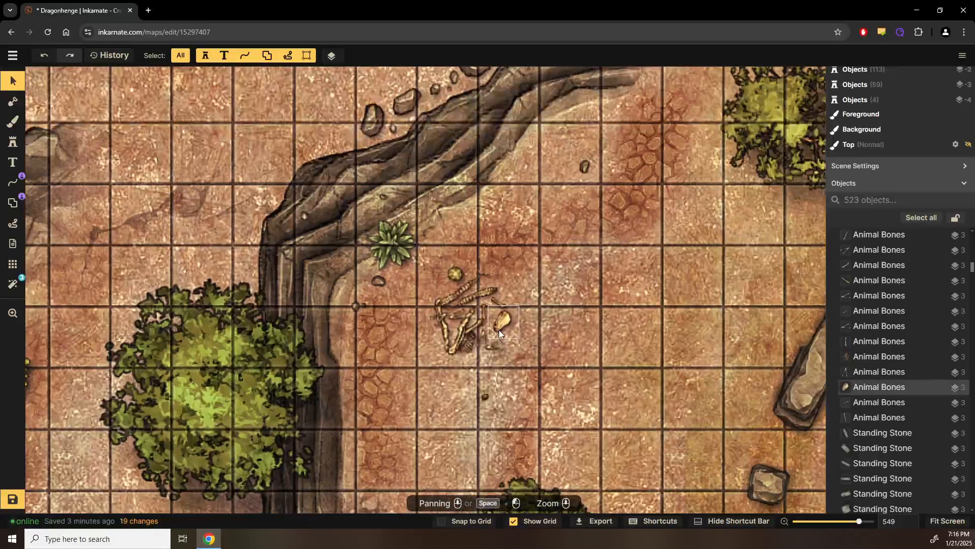
{"action": "scroll", "coordinate": [512, 359], "scroll_direction": "down", "scroll_amount": 1}
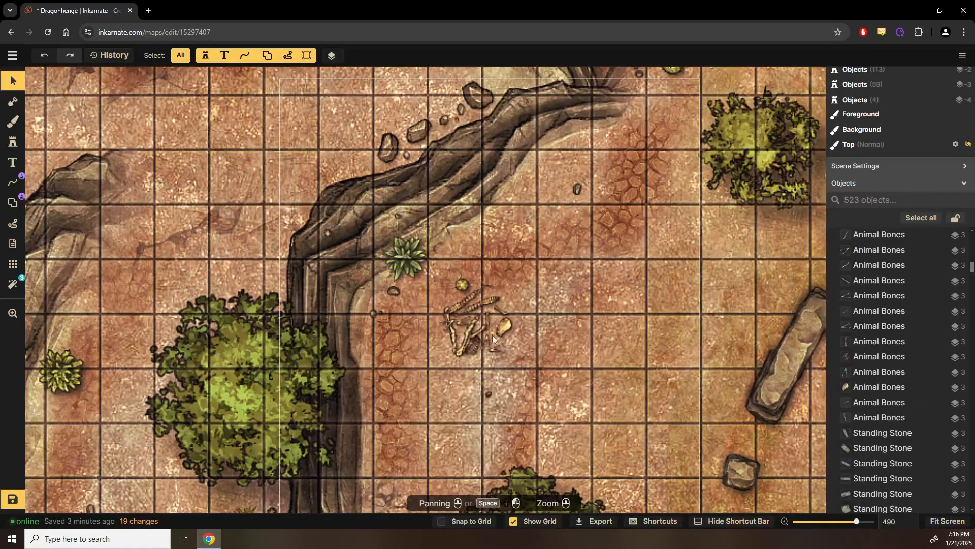
{"action": "right_click", "coordinate": [902, 331]}
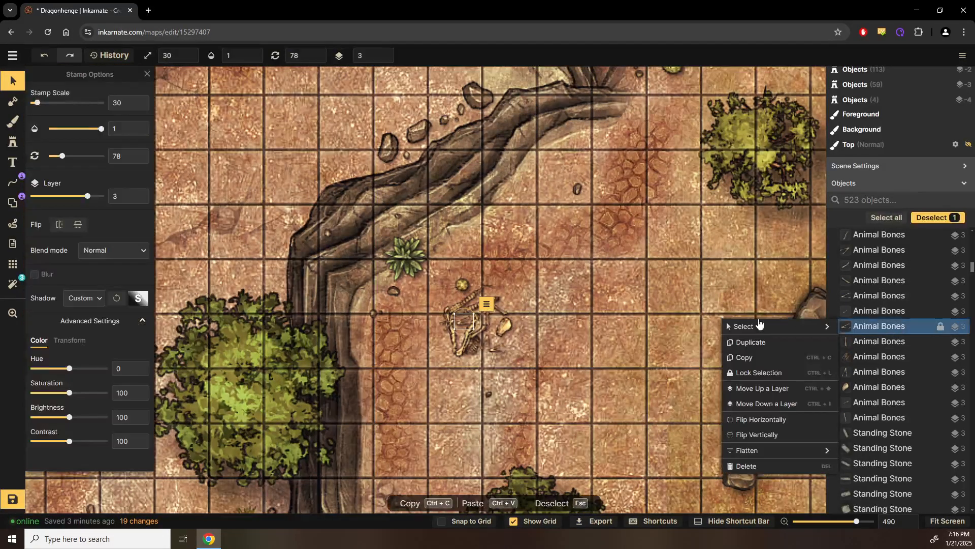
{"action": "mouse_move", "coordinate": [749, 327]}
{"action": "left_click", "coordinate": [658, 391]}
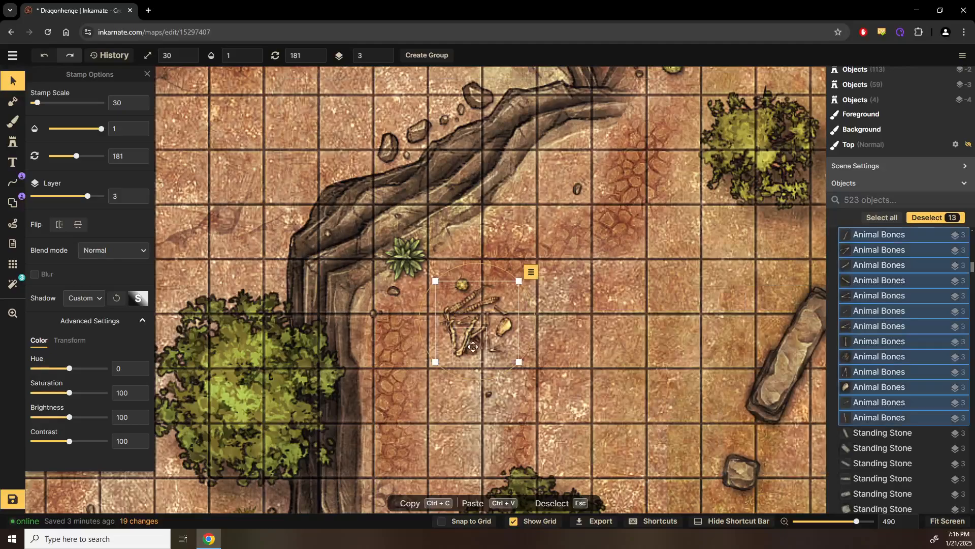
{"action": "left_click_drag", "start_coordinate": [478, 331], "coordinate": [474, 395]}
{"action": "left_click", "coordinate": [622, 314]}
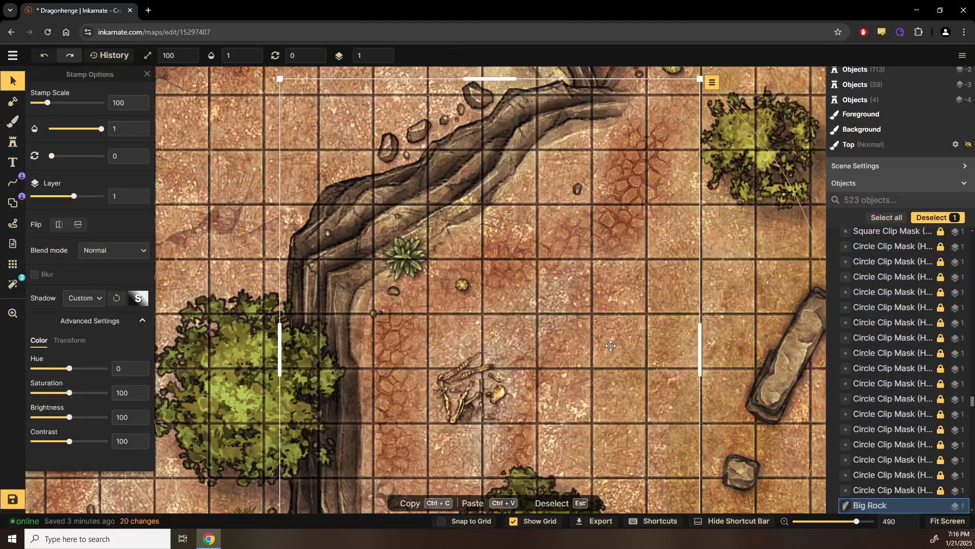
Step: Search the Fantasy Battlemaps stamp catalog for "torch" and choose the lit torch from the Core pack
{"action": "scroll", "coordinate": [612, 345], "scroll_direction": "down", "scroll_amount": 3}
{"action": "left_click_drag", "start_coordinate": [644, 381], "coordinate": [501, 227]}
{"action": "scroll", "coordinate": [584, 346], "scroll_direction": "down", "scroll_amount": 2}
{"action": "left_click_drag", "start_coordinate": [602, 457], "coordinate": [486, 214]}
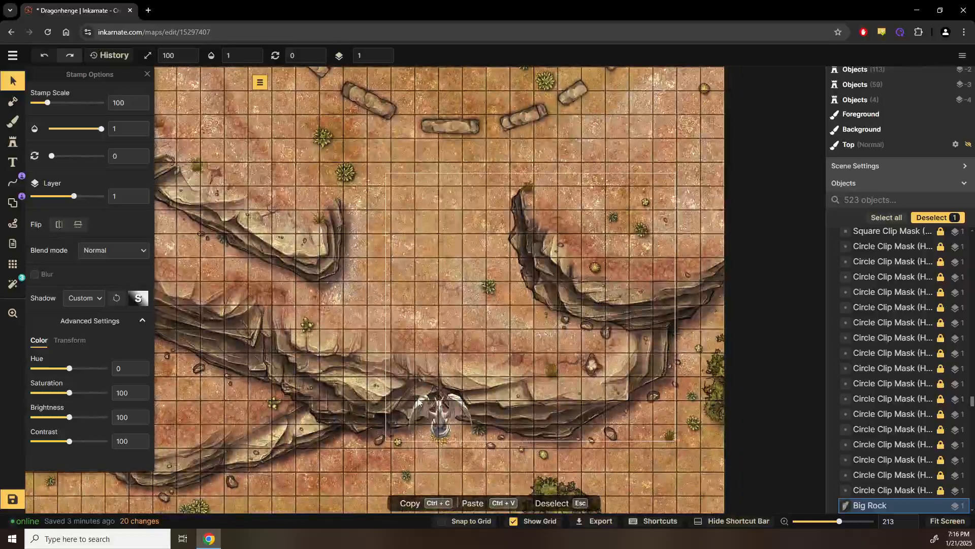
{"action": "scroll", "coordinate": [414, 381], "scroll_direction": "up", "scroll_amount": 1}
{"action": "scroll", "coordinate": [413, 384], "scroll_direction": "up", "scroll_amount": 2}
{"action": "left_click", "coordinate": [13, 141]}
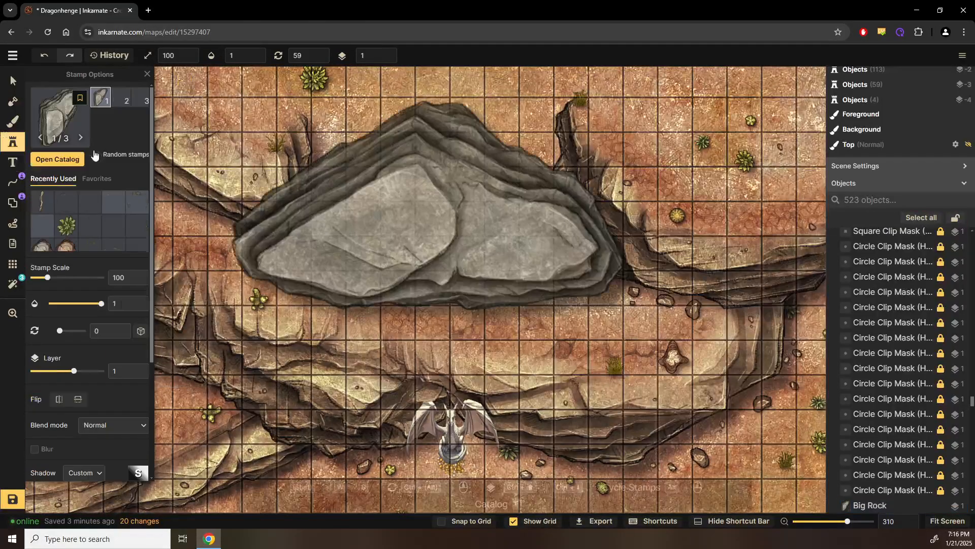
{"action": "left_click", "coordinate": [58, 159]}
{"action": "type", "text": "torch"}
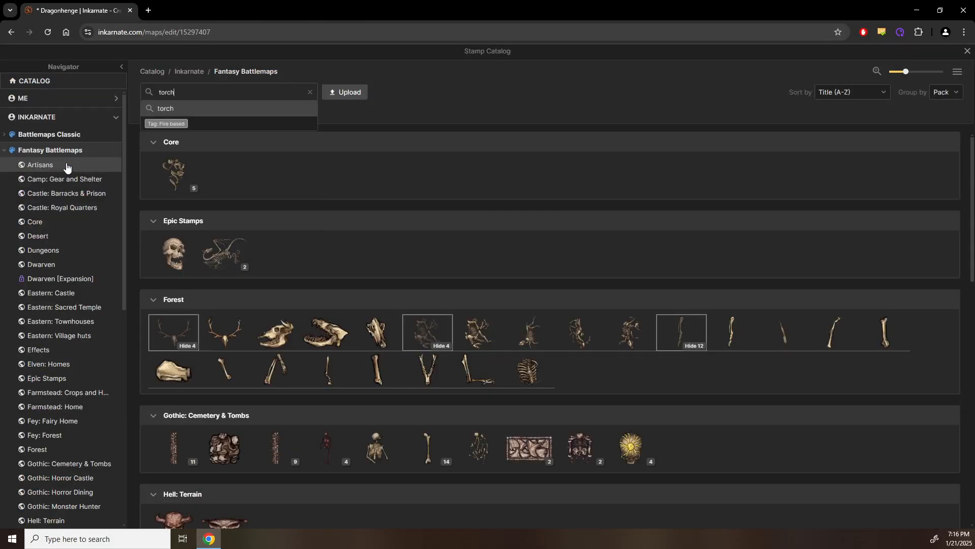
{"action": "key", "text": "Return"}
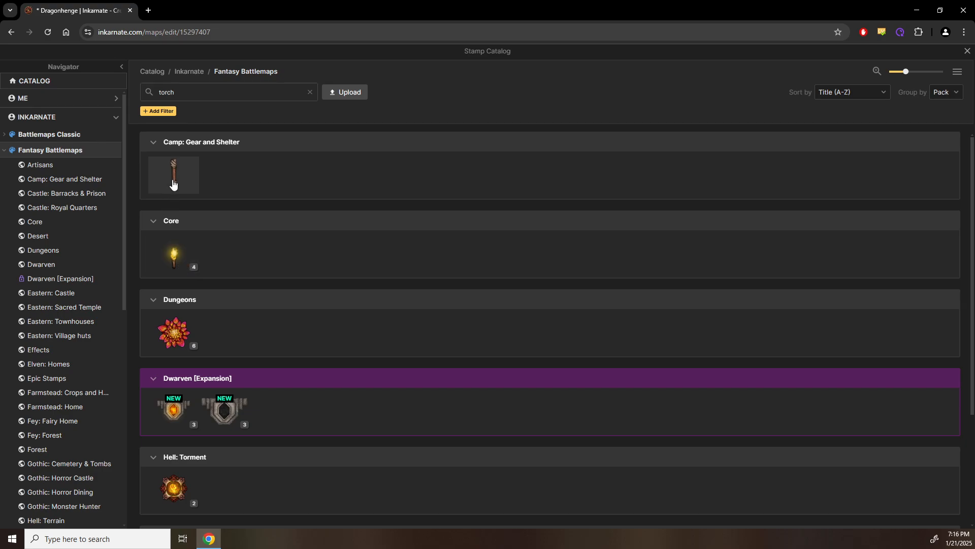
{"action": "left_click", "coordinate": [173, 247]}
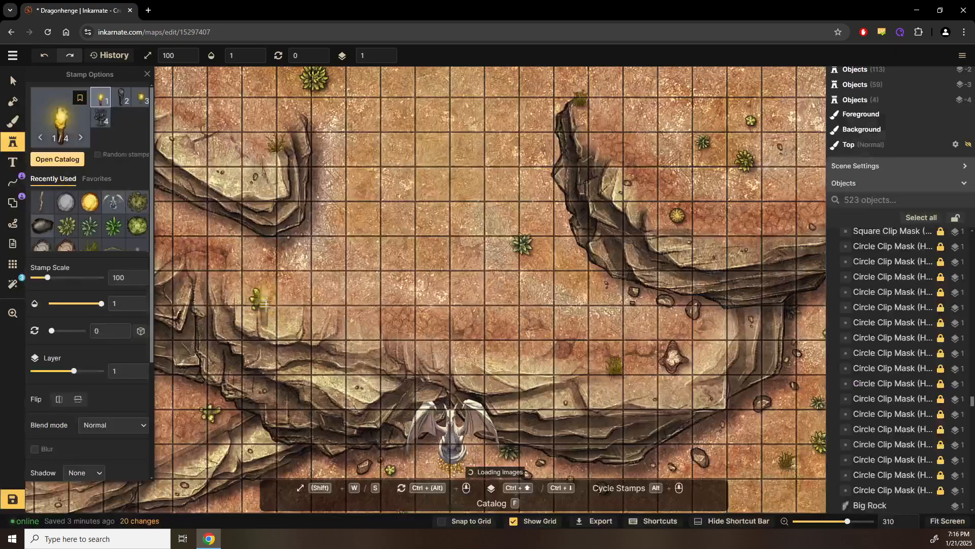
Step: Set the stamp scale to 30 and place one lit torch on each side of the dragon, on the open ground in front of the cliff
{"action": "scroll", "coordinate": [347, 425], "scroll_direction": "up", "scroll_amount": 5}
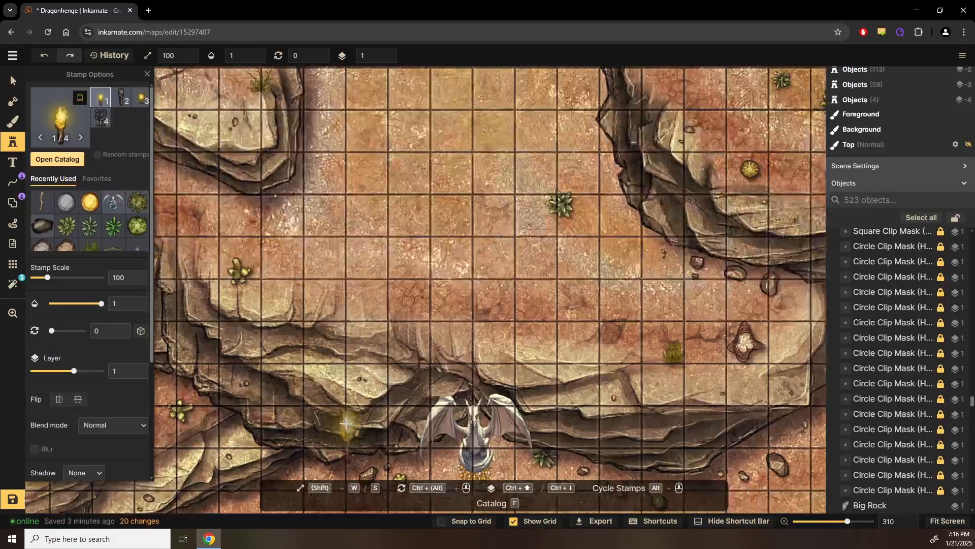
{"action": "scroll", "coordinate": [295, 286], "scroll_direction": "up", "scroll_amount": 4}
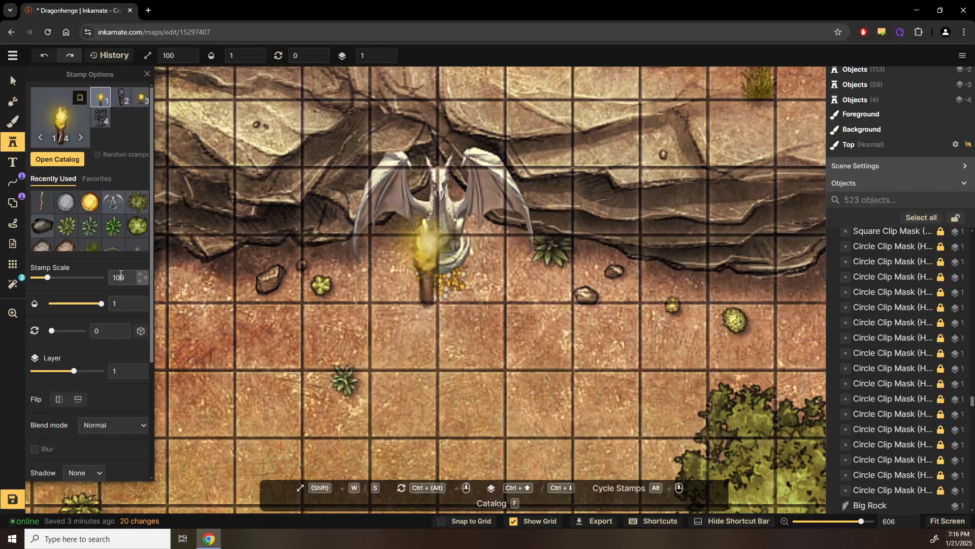
{"action": "type", "text": "30"}
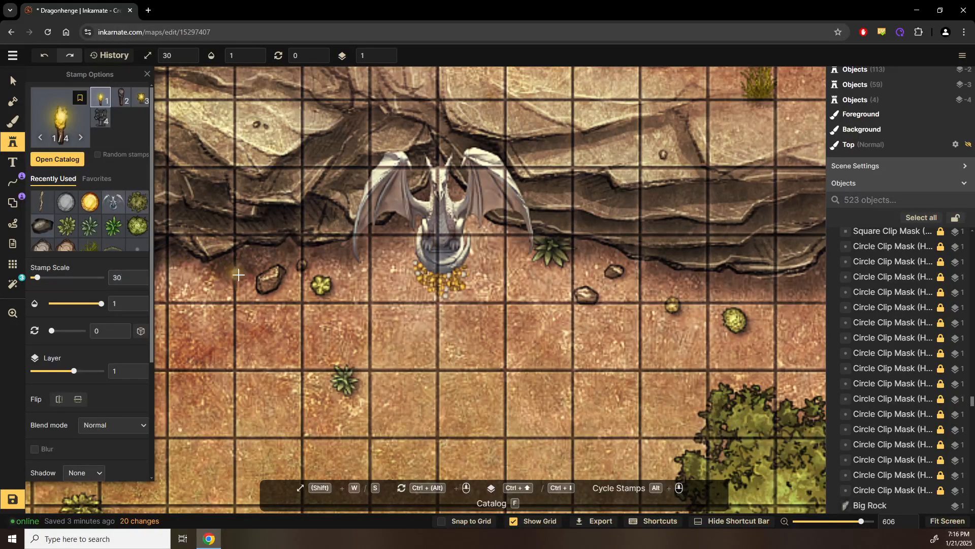
{"action": "left_click_drag", "start_coordinate": [201, 323], "coordinate": [318, 309]}
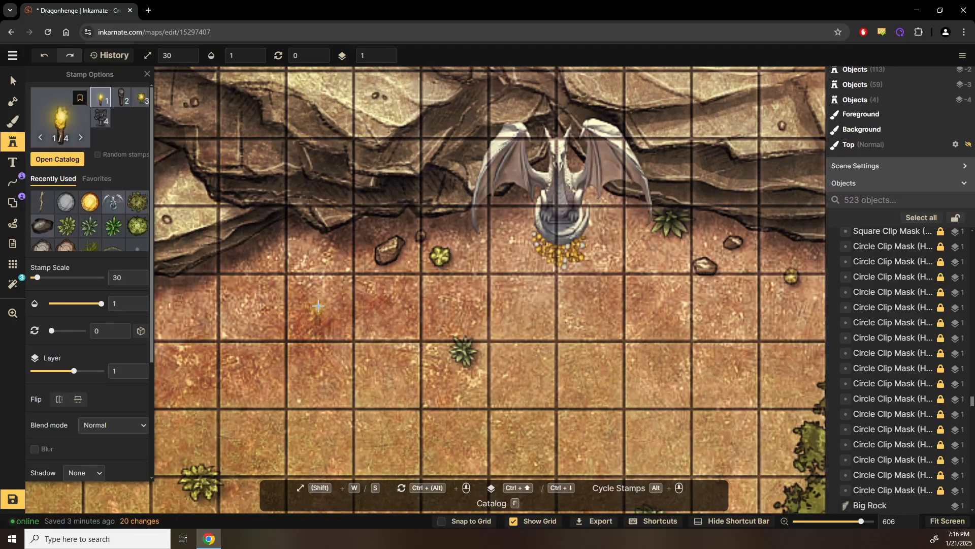
{"action": "left_click", "coordinate": [319, 307]}
{"action": "scroll", "coordinate": [696, 304], "scroll_direction": "right", "scroll_amount": 3}
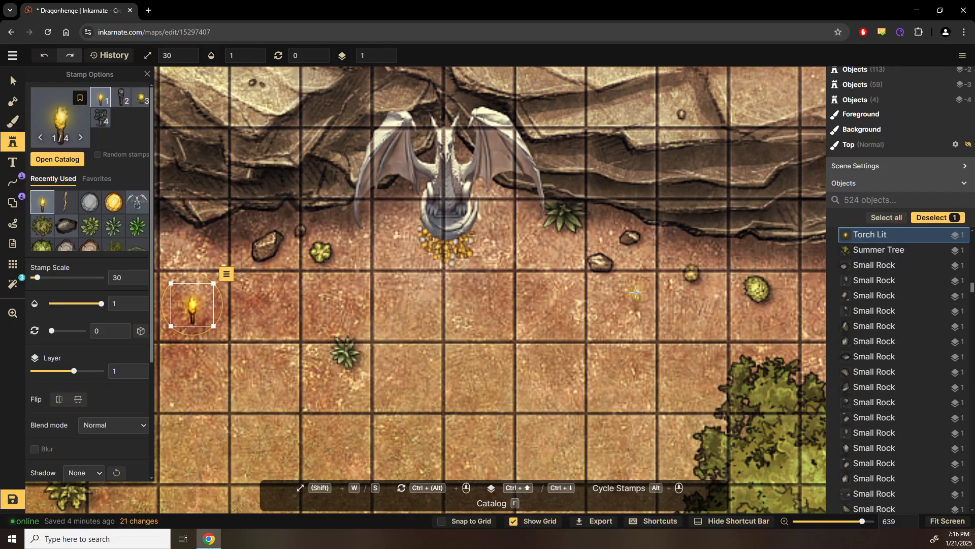
{"action": "left_click", "coordinate": [696, 298]}
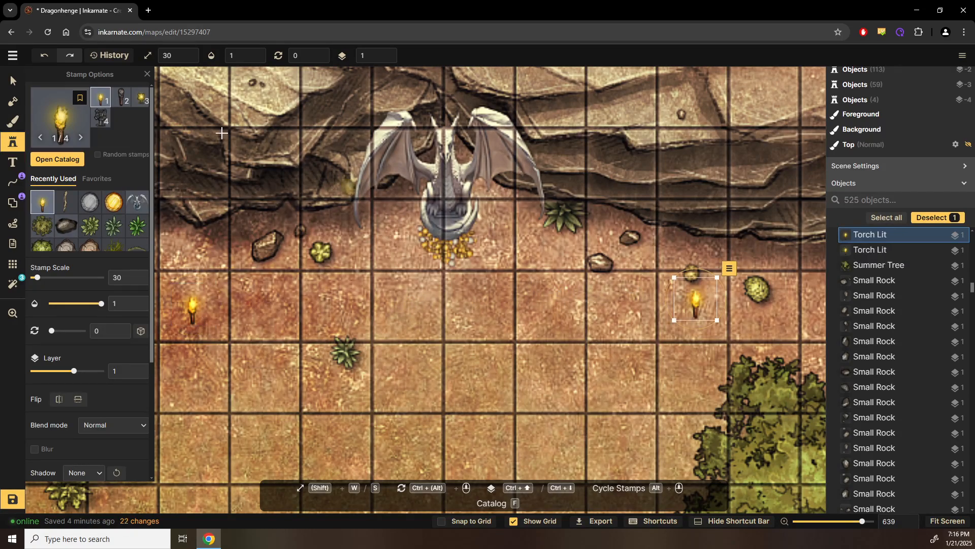
Step: Move the two round cacti beside the right-hand torch farther right along the cliff base, leaving clear ground around the torch
{"action": "left_click", "coordinate": [13, 81]}
{"action": "scroll", "coordinate": [705, 249], "scroll_direction": "up", "scroll_amount": 1}
{"action": "left_click_drag", "start_coordinate": [705, 248], "coordinate": [651, 312]}
{"action": "scroll", "coordinate": [466, 315], "scroll_direction": "up", "scroll_amount": 1}
{"action": "left_click_drag", "start_coordinate": [646, 330], "coordinate": [645, 330]}
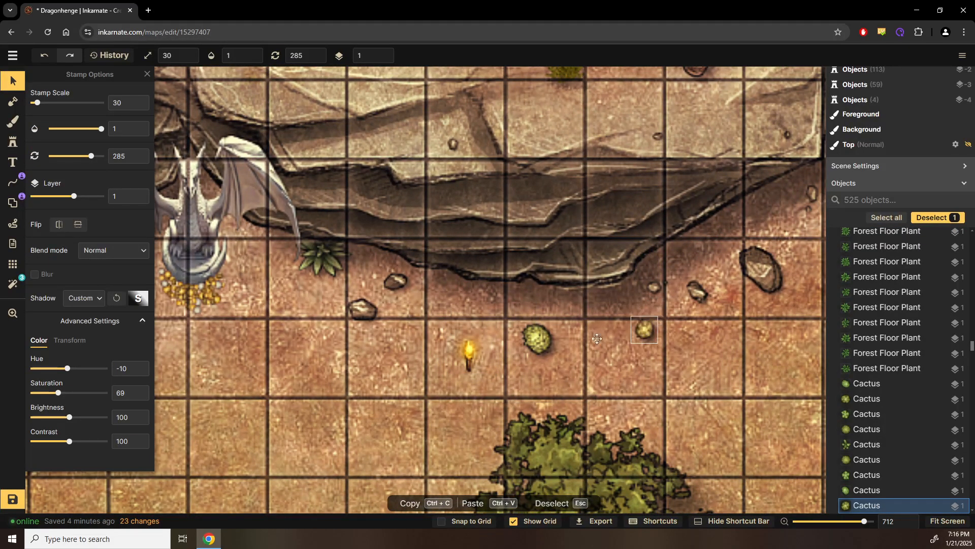
{"action": "left_click", "coordinate": [526, 334]}
{"action": "left_click_drag", "start_coordinate": [526, 334], "coordinate": [616, 313]}
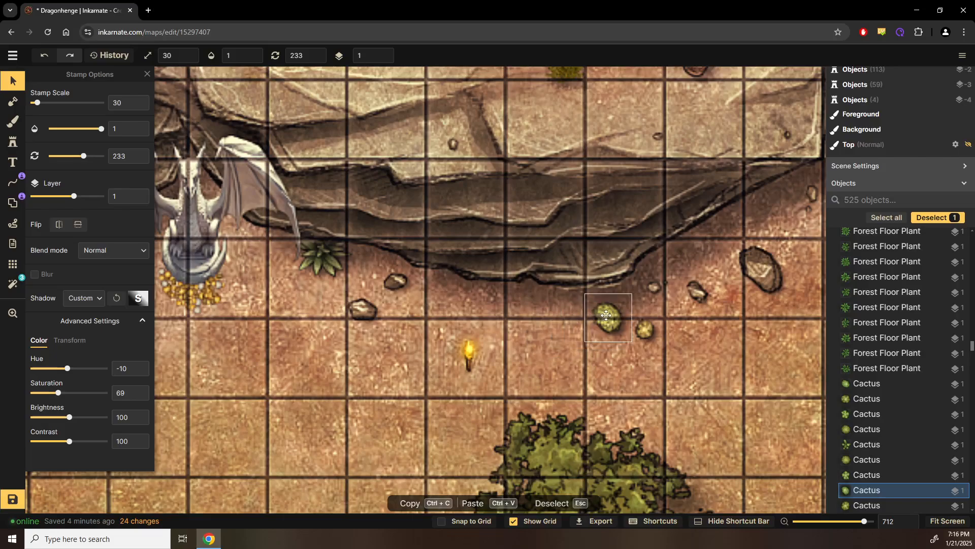
{"action": "left_click", "coordinate": [731, 377]}
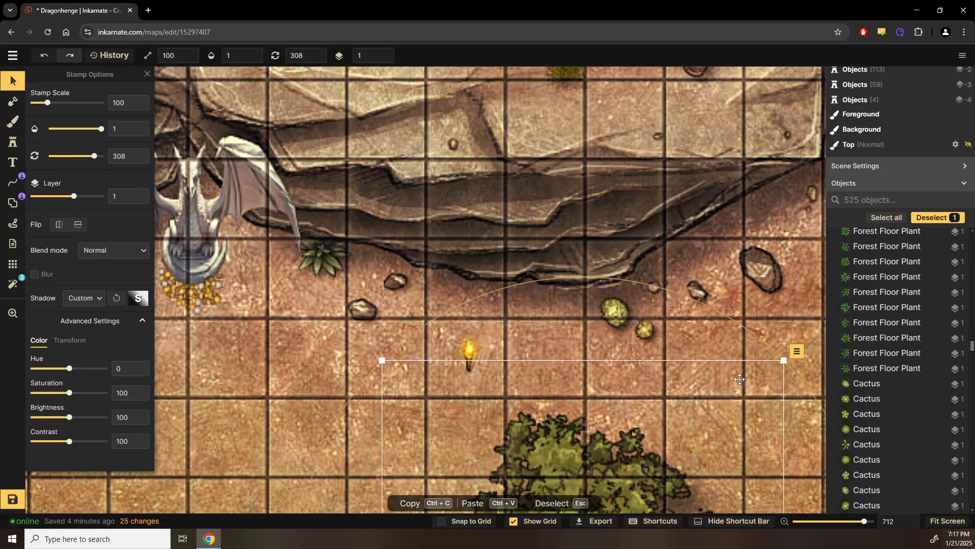
Step: Examine the torches in front of the dragon and the large tree on the cliff edge near the bone pile
{"action": "scroll", "coordinate": [730, 377], "scroll_direction": "down", "scroll_amount": 4}
{"action": "left_click_drag", "start_coordinate": [412, 406], "coordinate": [480, 331]}
{"action": "left_click", "coordinate": [479, 398]}
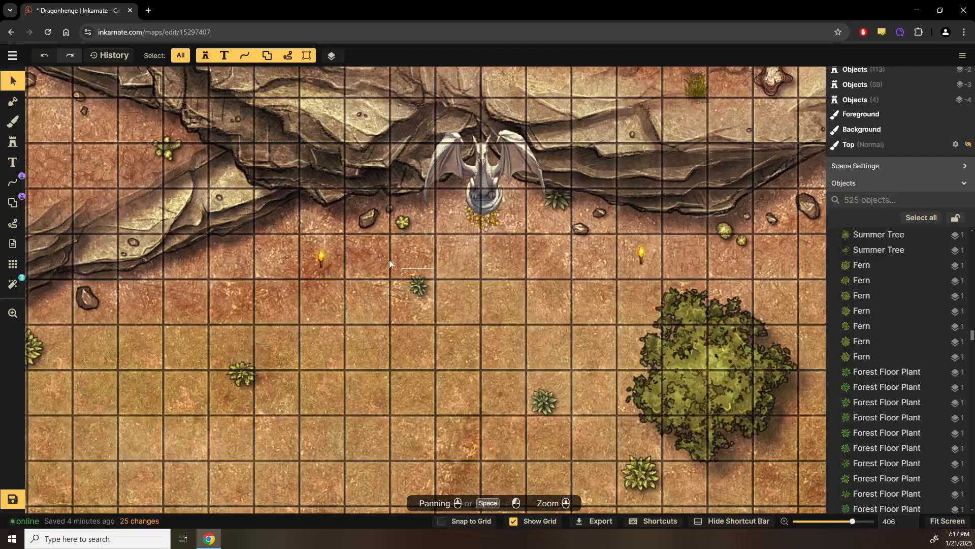
{"action": "scroll", "coordinate": [539, 316], "scroll_direction": "down", "scroll_amount": 1}
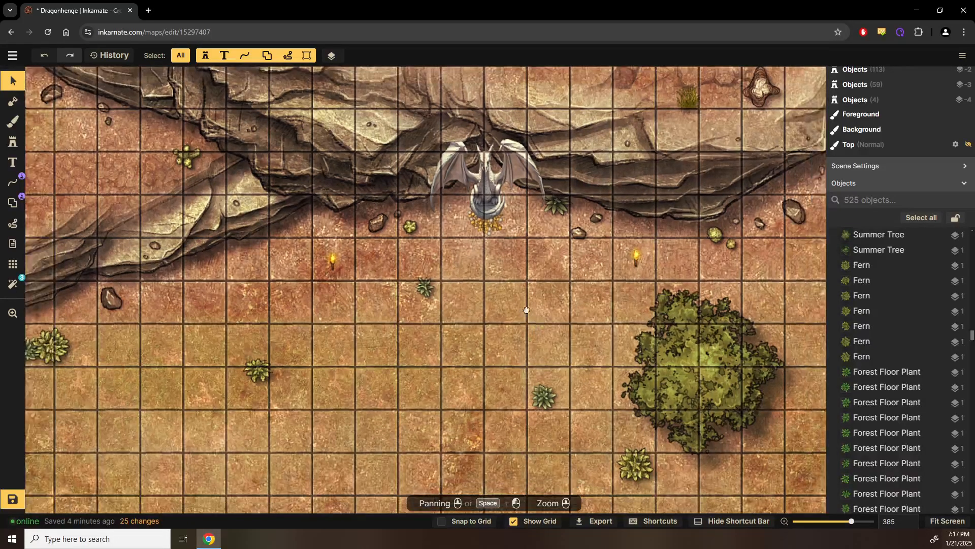
{"action": "left_click_drag", "start_coordinate": [506, 345], "coordinate": [477, 270]}
{"action": "scroll", "coordinate": [462, 277], "scroll_direction": "down", "scroll_amount": 7}
{"action": "left_click_drag", "start_coordinate": [517, 344], "coordinate": [853, 447]}
{"action": "left_click_drag", "start_coordinate": [223, 299], "coordinate": [503, 345]}
{"action": "scroll", "coordinate": [503, 345], "scroll_direction": "up", "scroll_amount": 2}
{"action": "left_click", "coordinate": [504, 344]}
{"action": "left_click", "coordinate": [503, 345]}
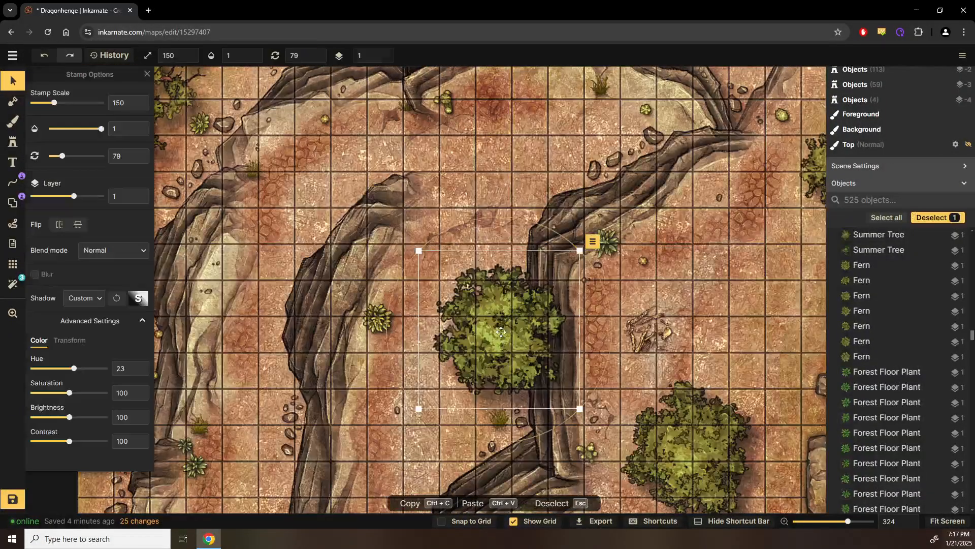
Step: Search the stamp catalog for "tree" and choose the second red-fruited tree from the Forest pack's set of four
{"action": "left_click", "coordinate": [13, 142]}
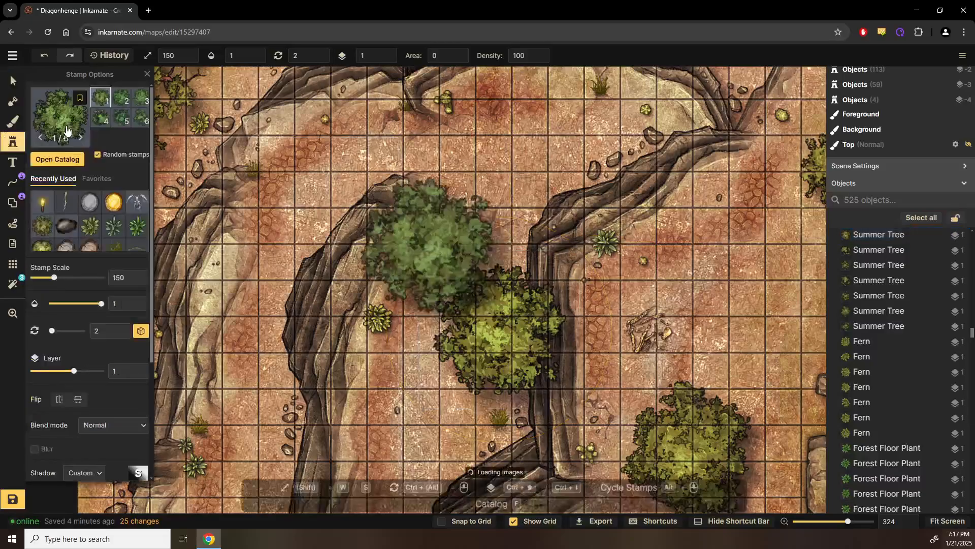
{"action": "left_click", "coordinate": [44, 159]}
{"action": "type", "text": "tree"}
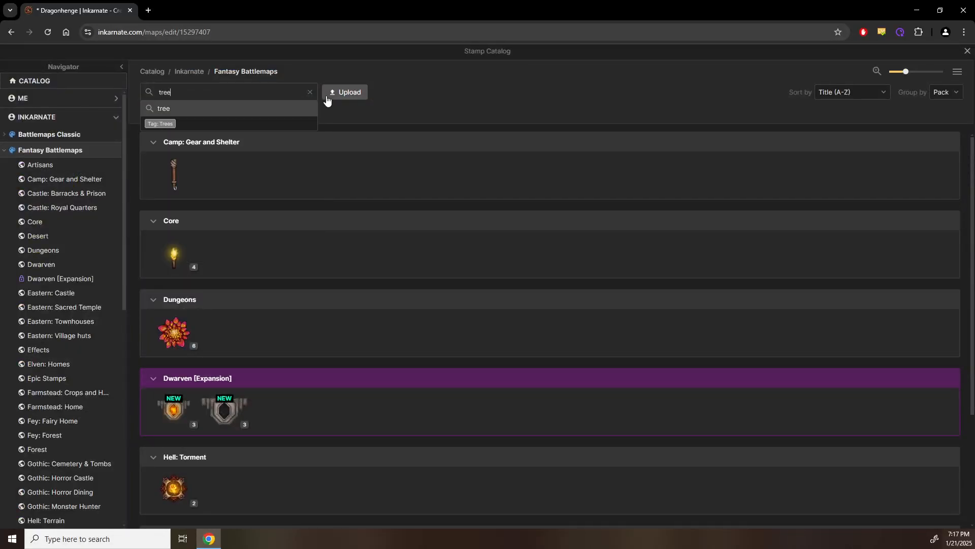
{"action": "key", "text": "Return"}
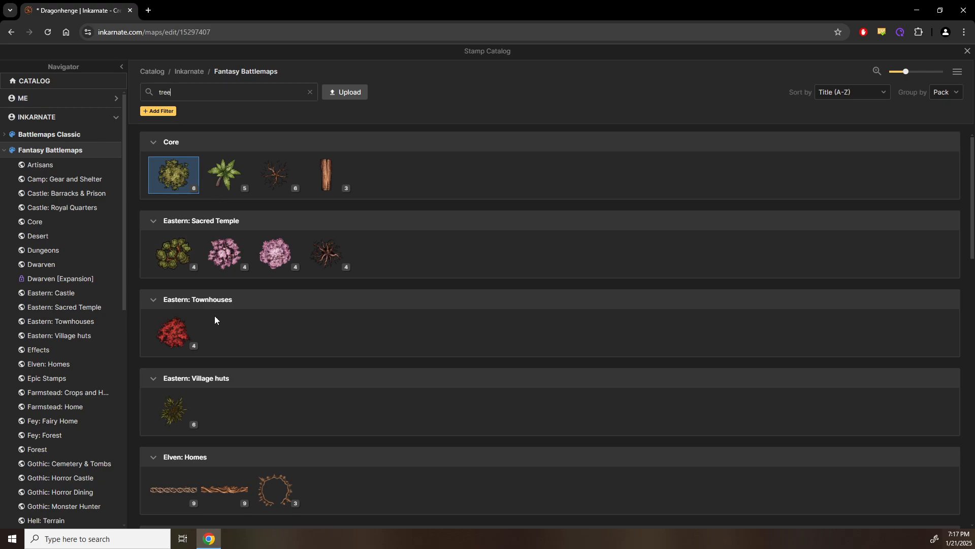
{"action": "scroll", "coordinate": [221, 349], "scroll_direction": "down", "scroll_amount": 2}
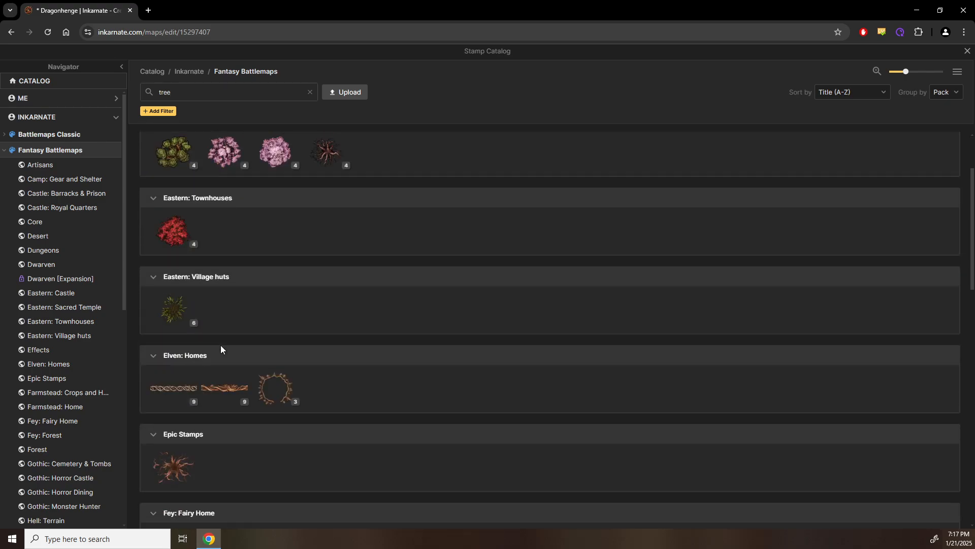
{"action": "scroll", "coordinate": [220, 345], "scroll_direction": "down", "scroll_amount": 5}
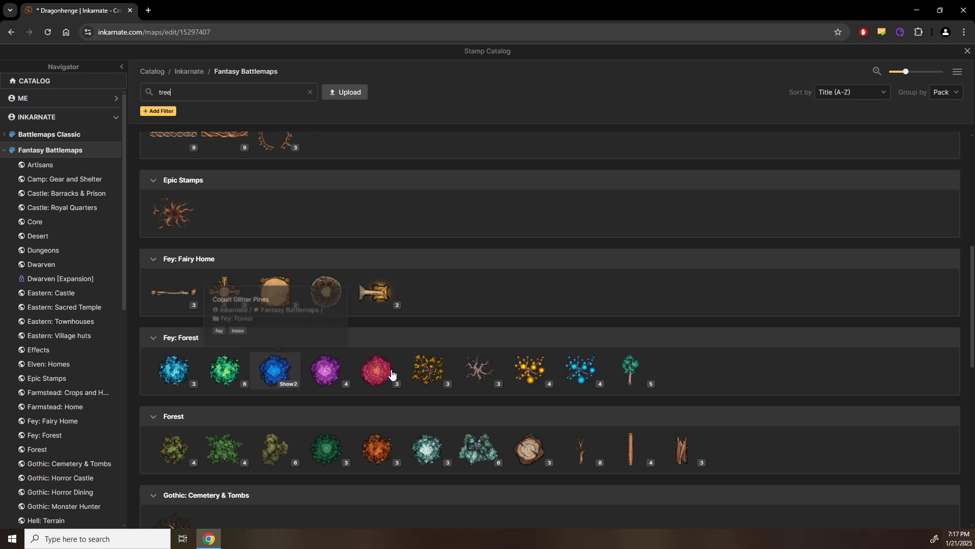
{"action": "scroll", "coordinate": [301, 403], "scroll_direction": "down", "scroll_amount": 3}
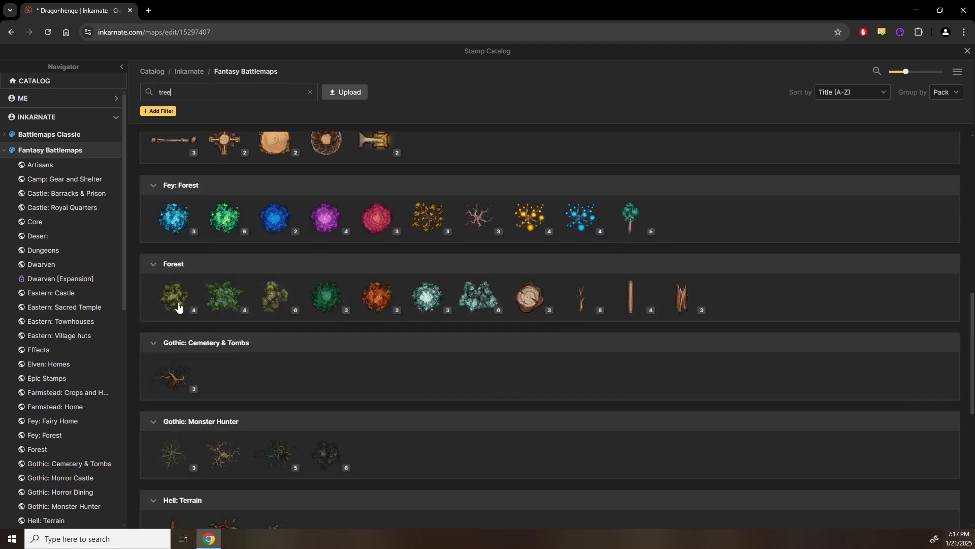
{"action": "left_click", "coordinate": [184, 310]}
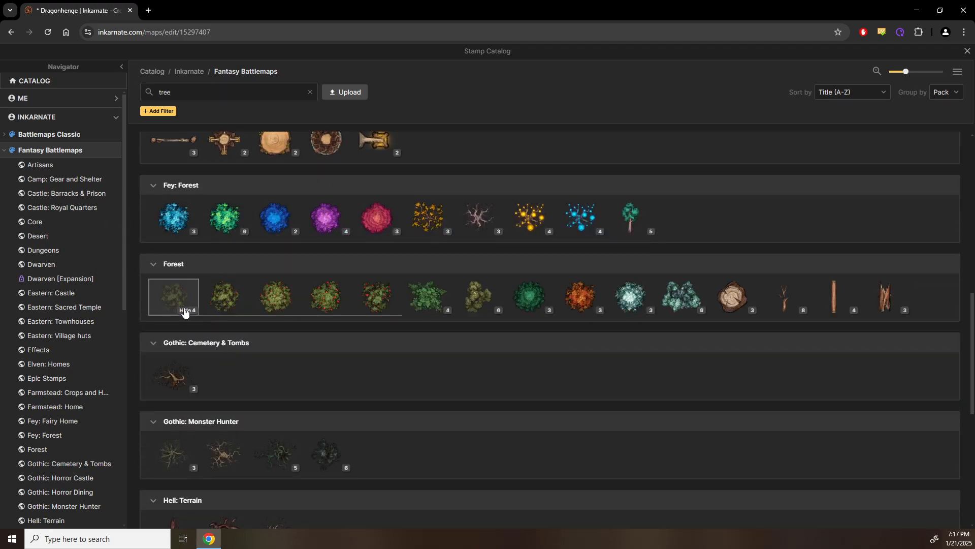
{"action": "left_click", "coordinate": [285, 307]}
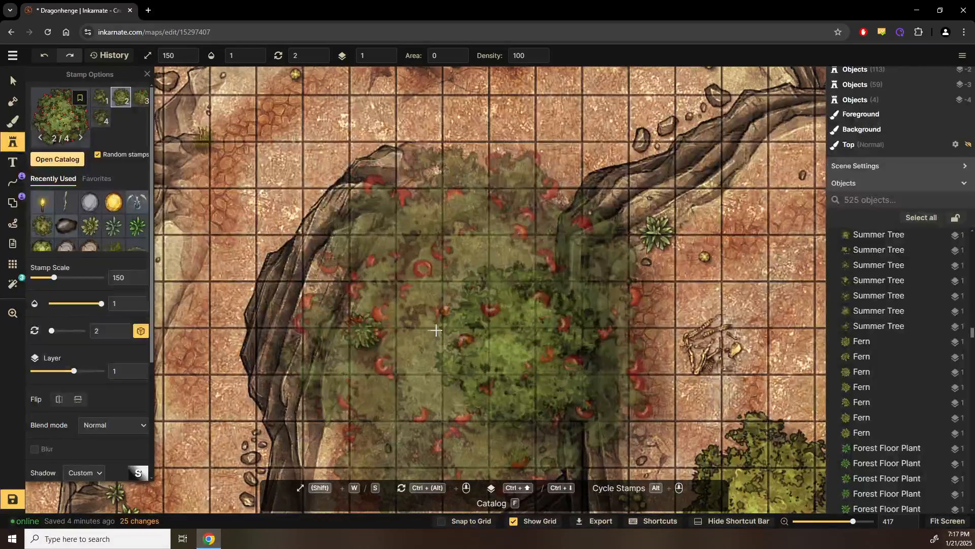
Step: Set the stamp scale to 70 and place the second red-fruited tree just left of the large tree on the cliff edge
{"action": "key", "text": "s"}
{"action": "key", "text": "s"}
{"action": "key", "text": "s"}
{"action": "key", "text": "s"}
{"action": "key", "text": "s"}
{"action": "key", "text": "s"}
{"action": "key", "text": "s"}
{"action": "key", "text": "s"}
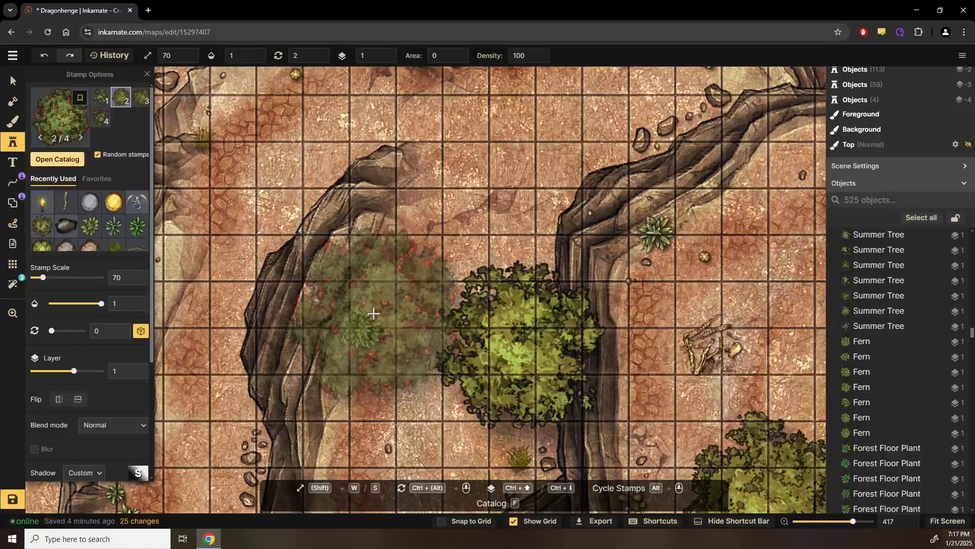
{"action": "left_click", "coordinate": [374, 315]}
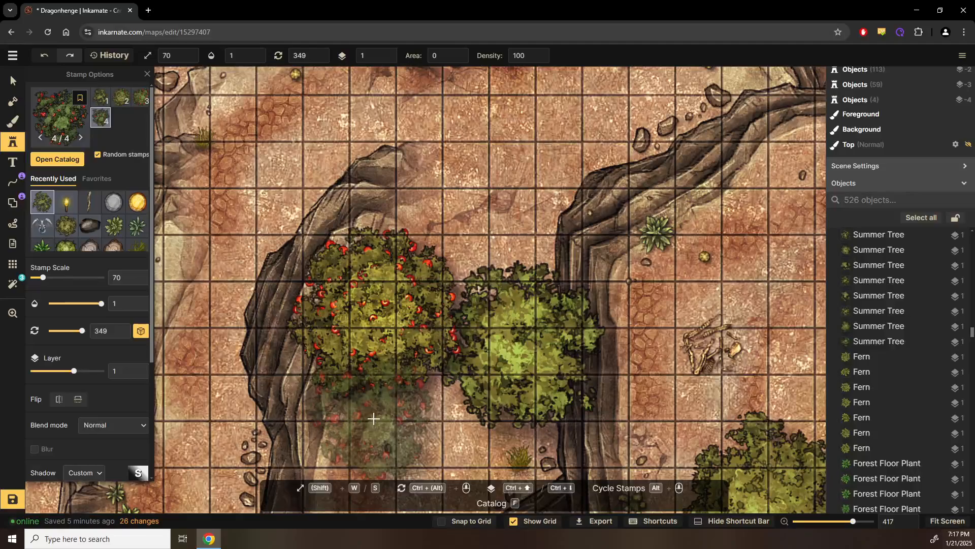
Step: Delete the red-fruited tree placed beside the large cliff-edge tree
{"action": "key", "text": "v"}
{"action": "left_click", "coordinate": [404, 307]}
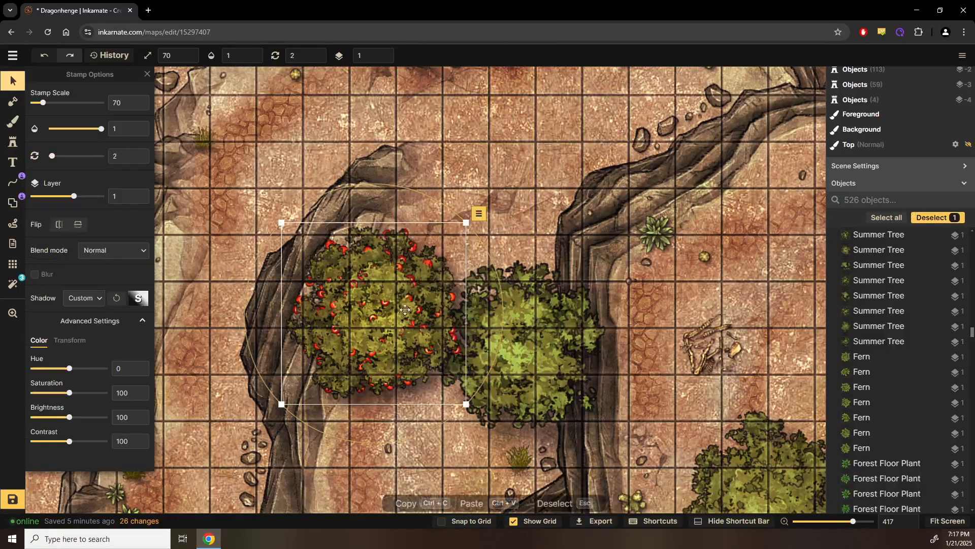
{"action": "key", "text": "Delete"}
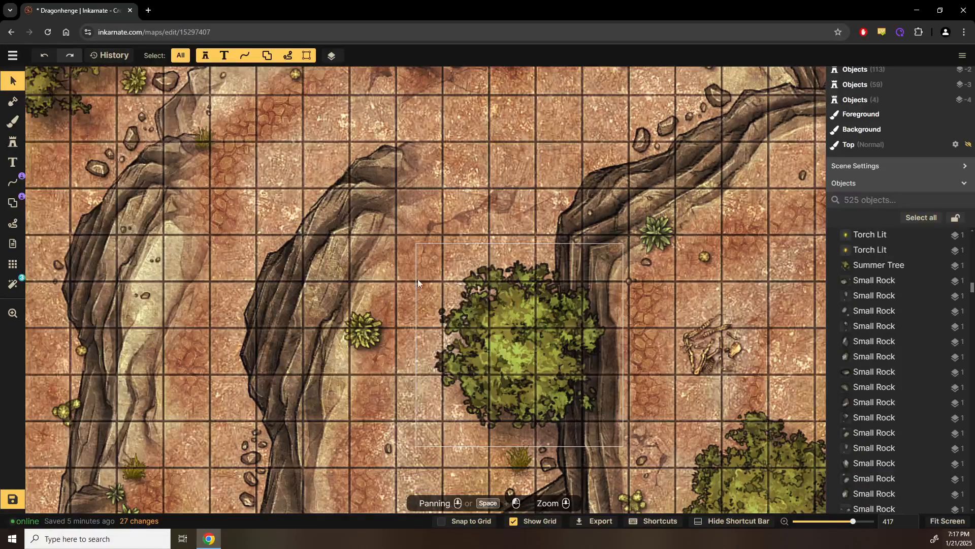
Step: Search the Fantasy Battlemaps stamp catalog for "fruit"
{"action": "left_click", "coordinate": [12, 143]}
{"action": "left_click", "coordinate": [44, 159]}
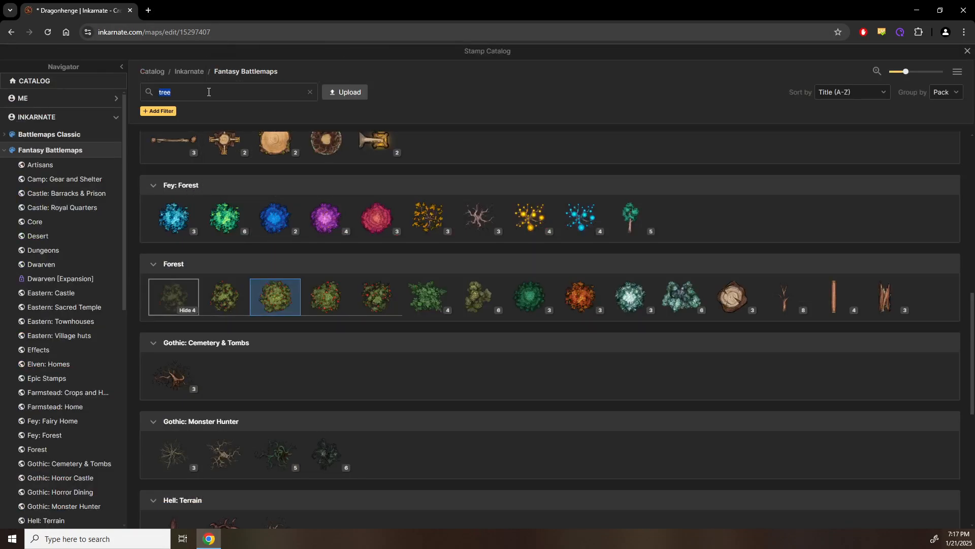
{"action": "type", "text": "fruit"}
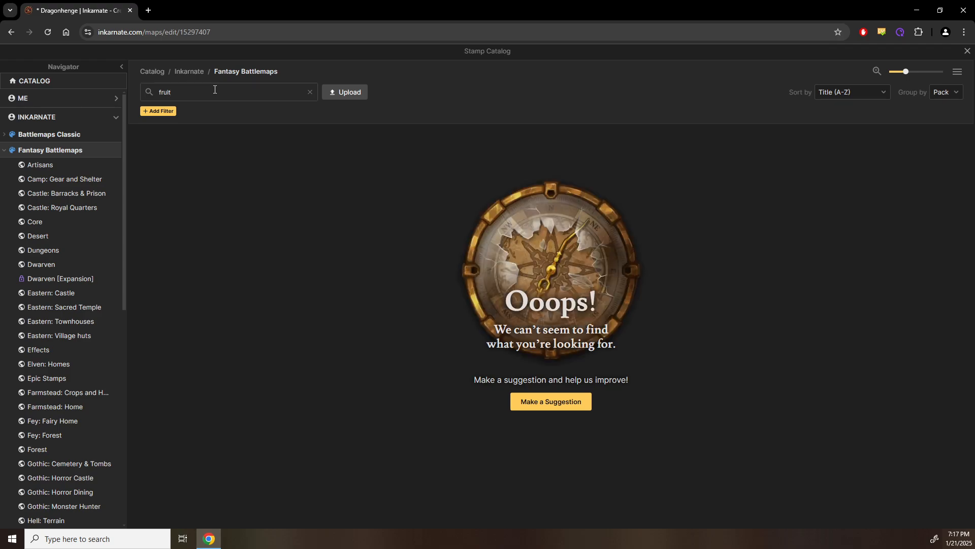
{"action": "left_click", "coordinate": [173, 91]}
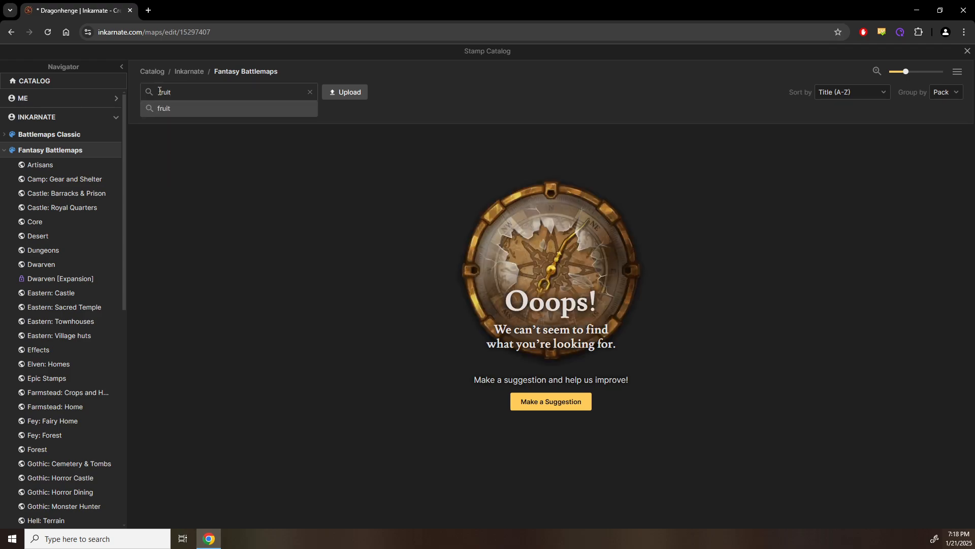
{"action": "left_click", "coordinate": [160, 91]}
{"action": "double_click", "coordinate": [204, 95]}
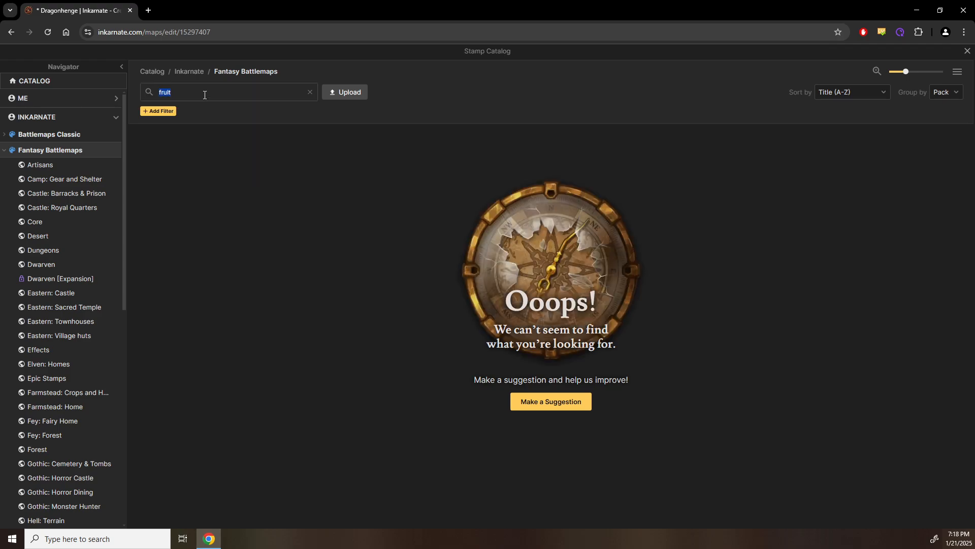
{"action": "type", "text": "fruit"}
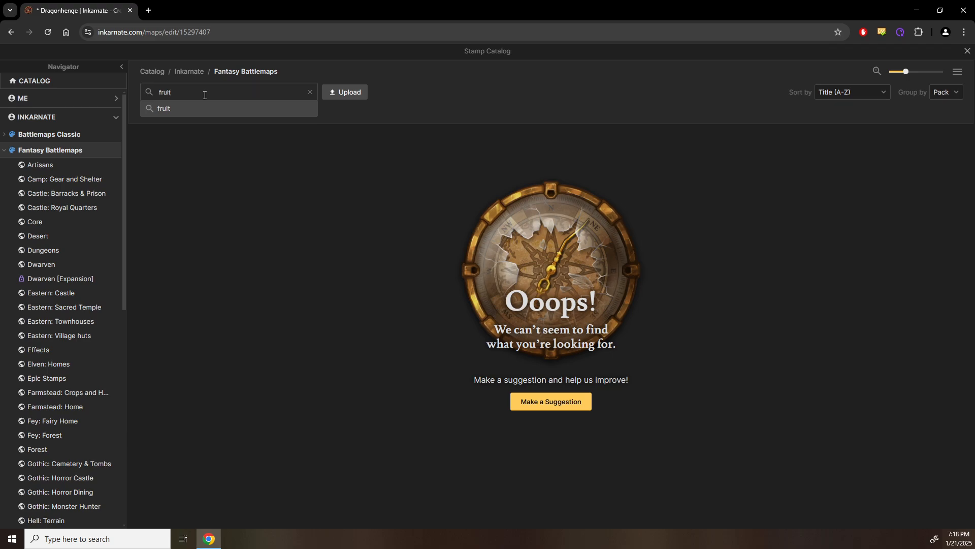
Step: Shorten the catalog search to "f", filter by the Food tag, and choose the lemon stamp from the Farmstead: Crops and Harvest pack
{"action": "key", "text": "BackSpace"}
{"action": "key", "text": "BackSpace"}
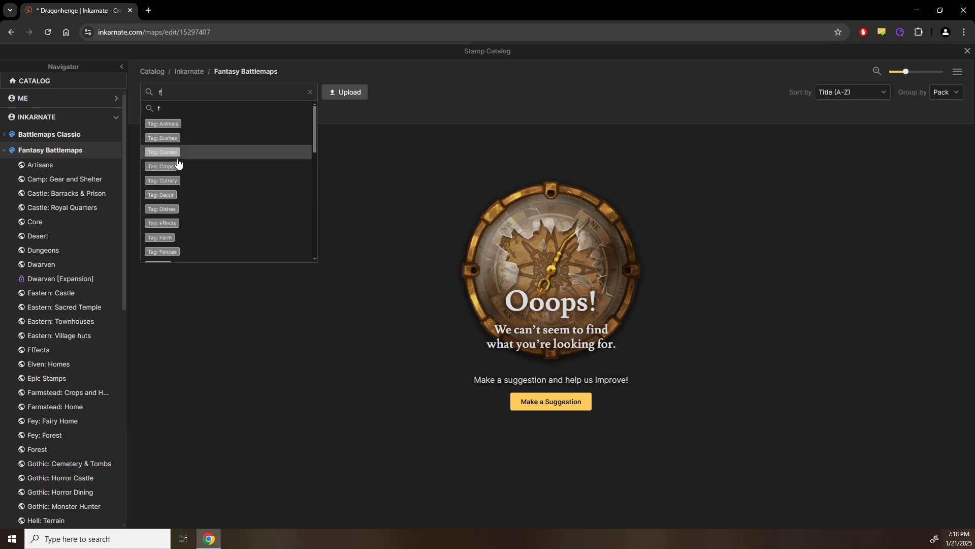
{"action": "scroll", "coordinate": [178, 162], "scroll_direction": "down", "scroll_amount": 1}
{"action": "scroll", "coordinate": [180, 176], "scroll_direction": "down", "scroll_amount": 1}
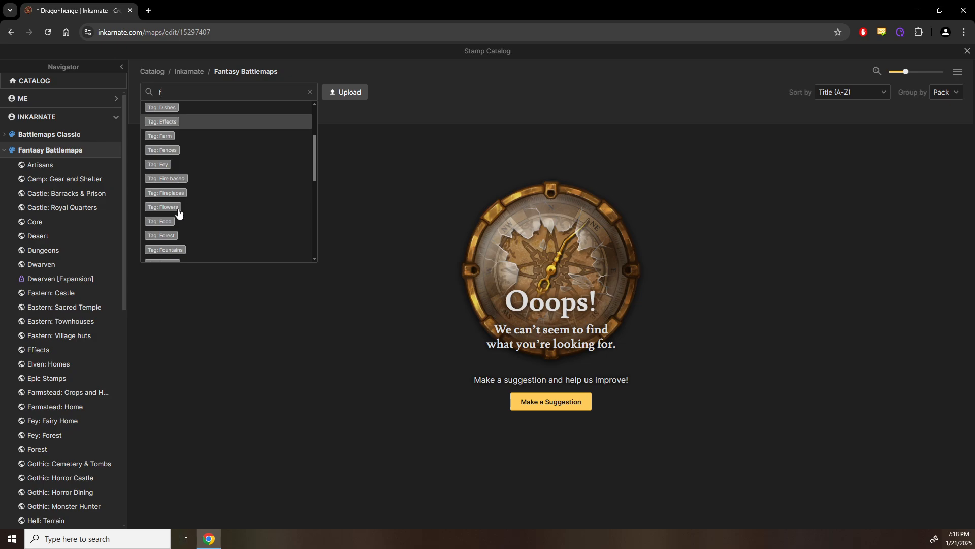
{"action": "left_click", "coordinate": [163, 224]}
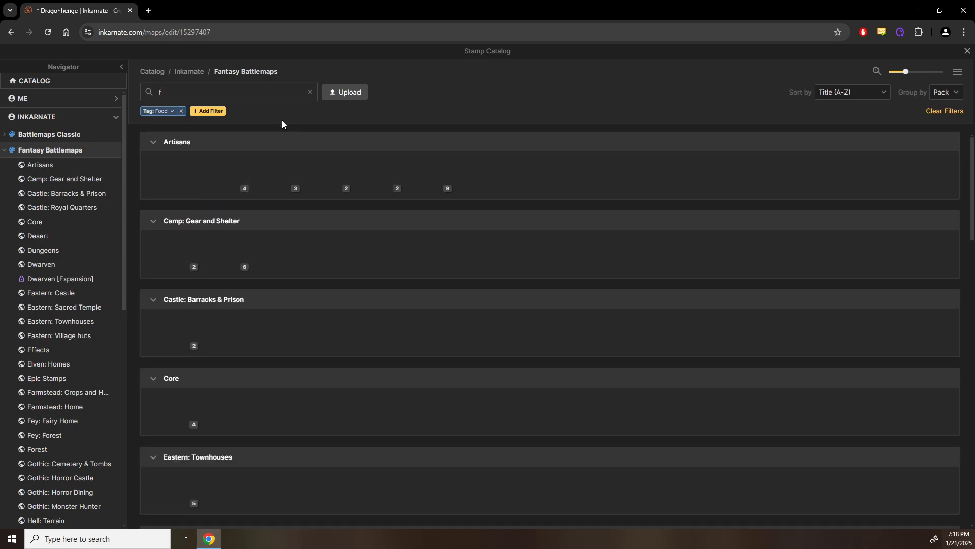
{"action": "scroll", "coordinate": [320, 289], "scroll_direction": "down", "scroll_amount": 8}
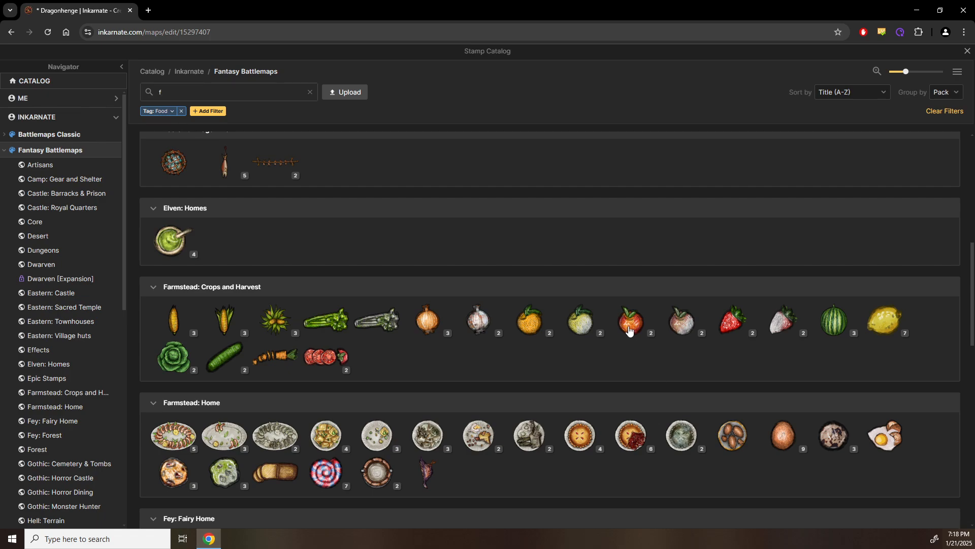
{"action": "mouse_move", "coordinate": [629, 330]}
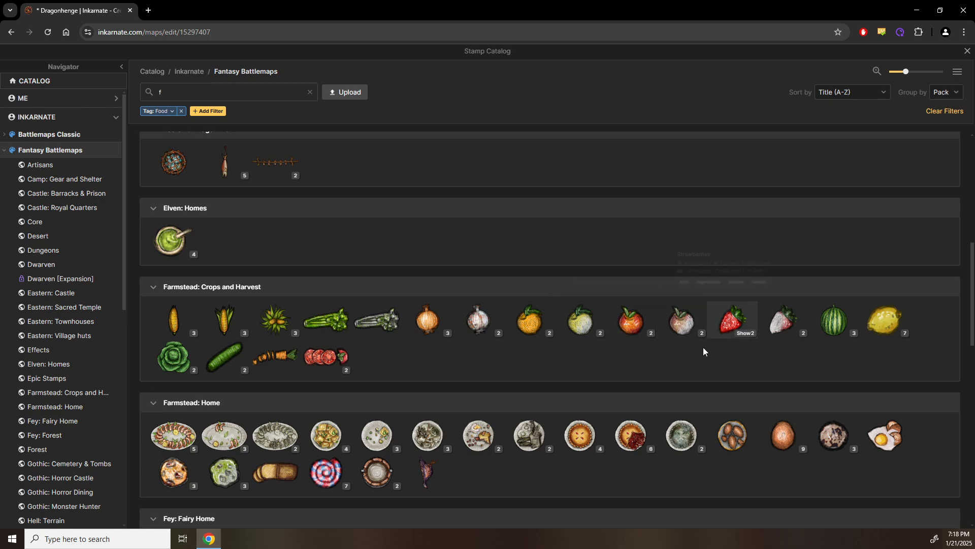
{"action": "left_click", "coordinate": [877, 320]}
Step: Place one whole lemon at scale 70 on the upper-left foliage of the large cliff-edge tree
{"action": "scroll", "coordinate": [528, 342], "scroll_direction": "up", "scroll_amount": 5}
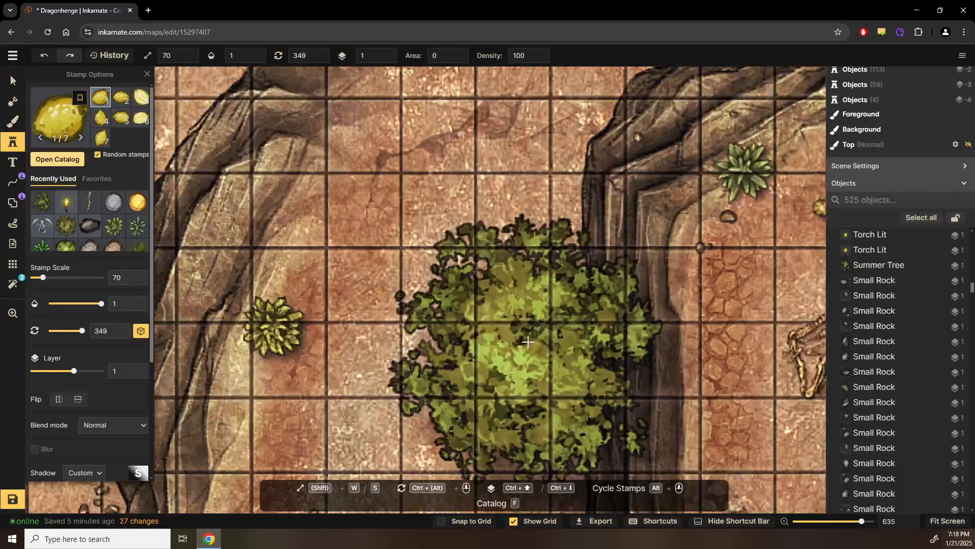
{"action": "scroll", "coordinate": [528, 341], "scroll_direction": "up", "scroll_amount": 3}
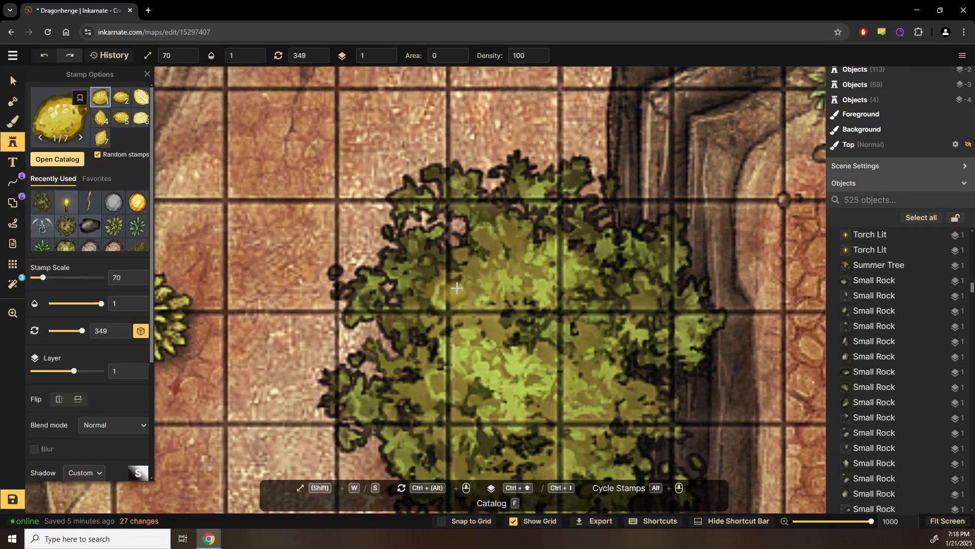
{"action": "left_click", "coordinate": [476, 268]}
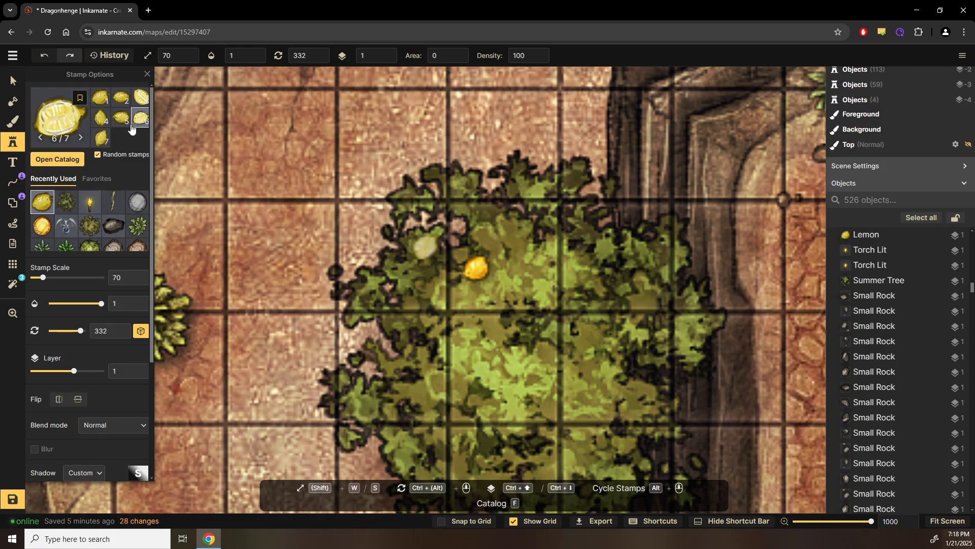
Step: Recolor the placed lemon with hue -180, saturation 145 and brightness 76, and load the second variant of the recolored stamp
{"action": "left_click", "coordinate": [13, 81]}
{"action": "left_click", "coordinate": [475, 266]}
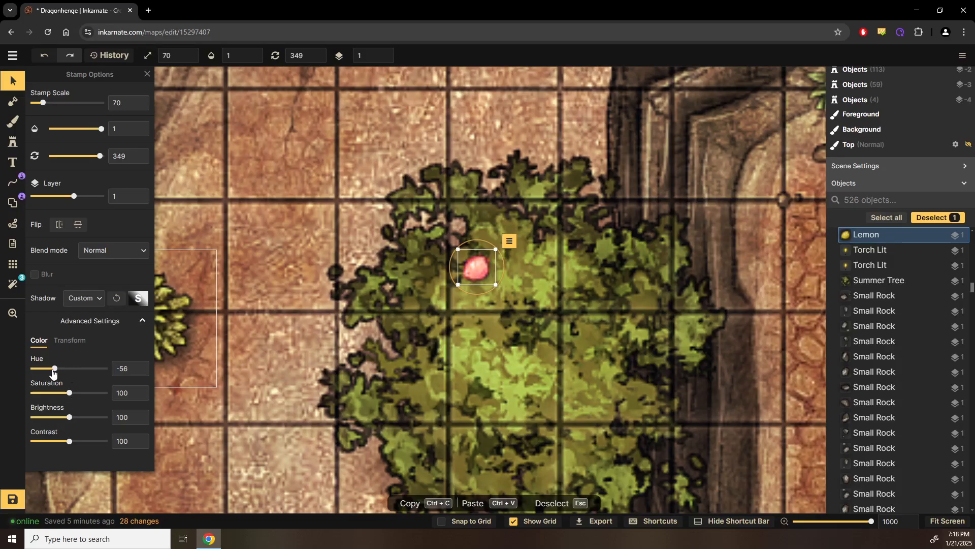
{"action": "left_click_drag", "start_coordinate": [26, 369], "coordinate": [26, 369]}
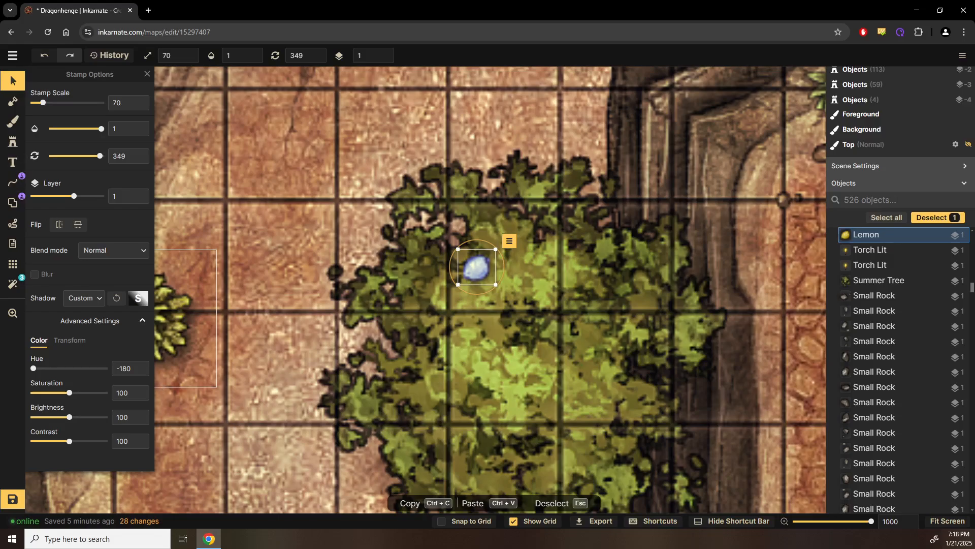
{"action": "left_click", "coordinate": [62, 417]}
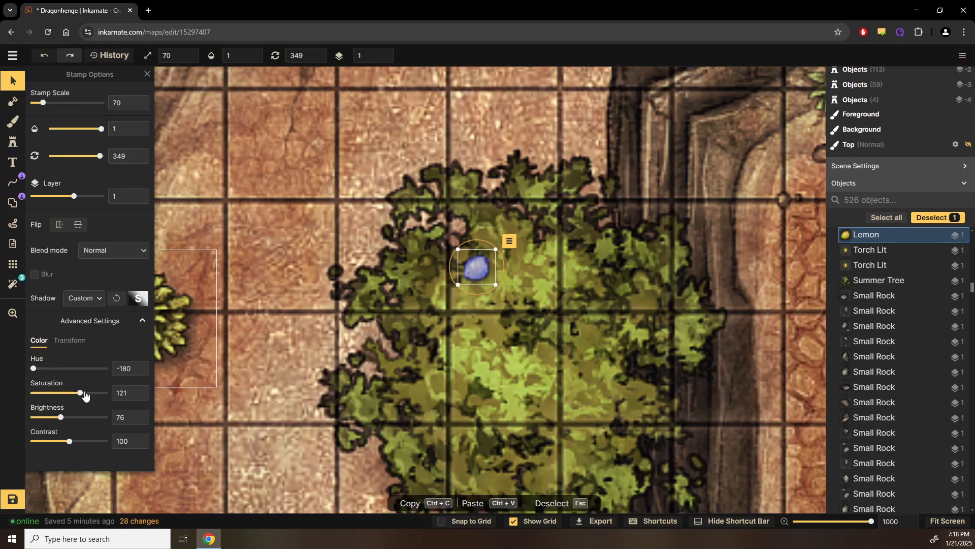
{"action": "left_click", "coordinate": [13, 141]}
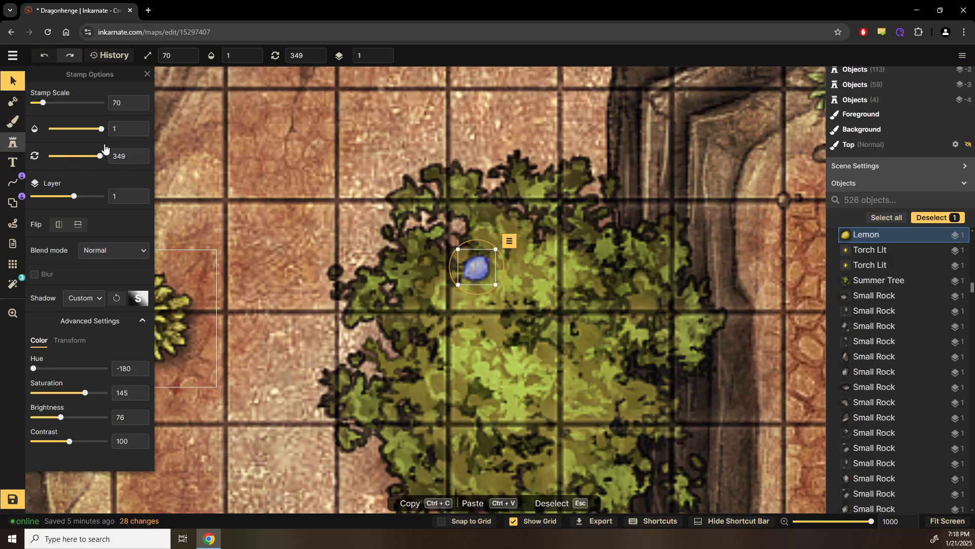
{"action": "left_click", "coordinate": [120, 98]}
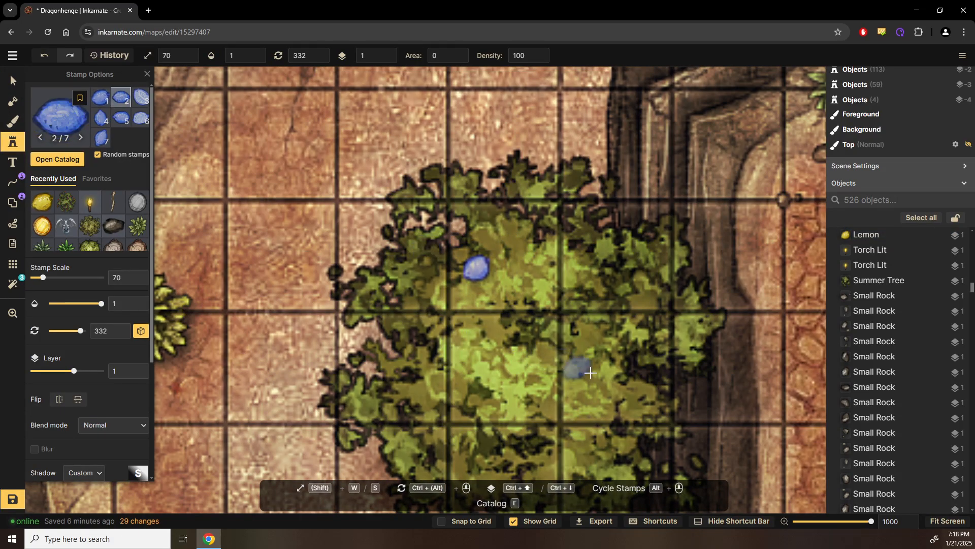
Step: Scale the placed lemon down to 57, set its hue to 96, and move it up to the tree's upper edge
{"action": "left_click", "coordinate": [12, 80]}
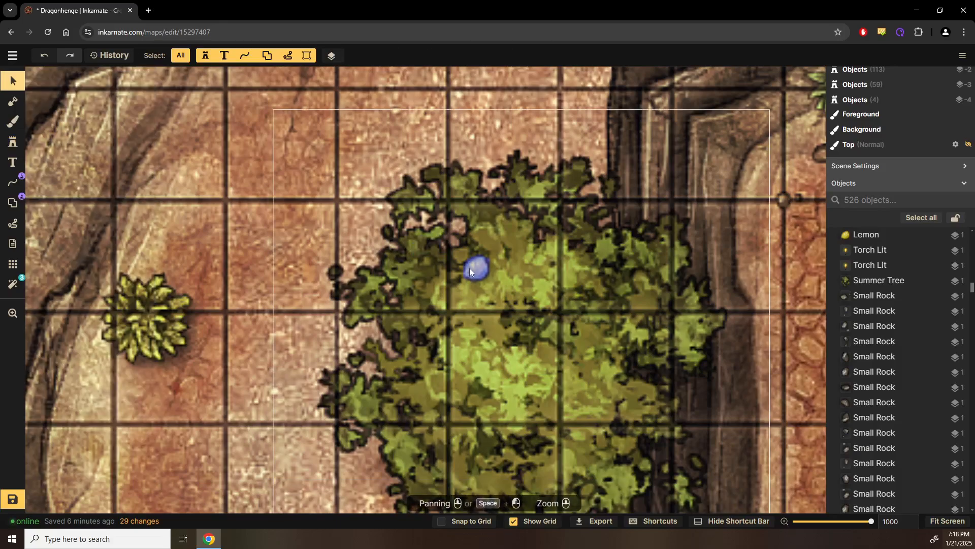
{"action": "left_click", "coordinate": [468, 268]}
{"action": "scroll", "coordinate": [468, 267], "scroll_direction": "down", "scroll_amount": 10}
{"action": "scroll", "coordinate": [477, 268], "scroll_direction": "down", "scroll_amount": 2}
{"action": "left_click_drag", "start_coordinate": [477, 268], "coordinate": [488, 223]}
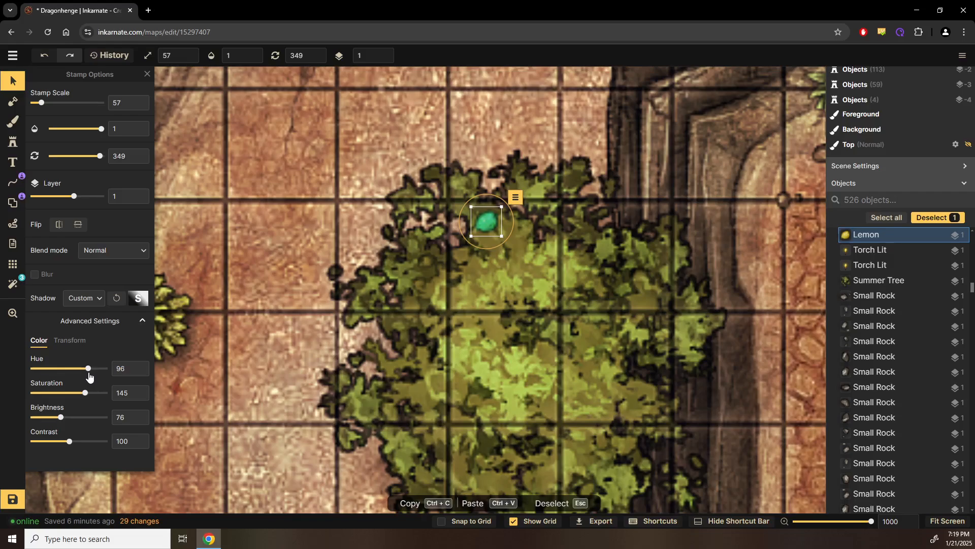
{"action": "left_click_drag", "start_coordinate": [480, 218], "coordinate": [475, 210]}
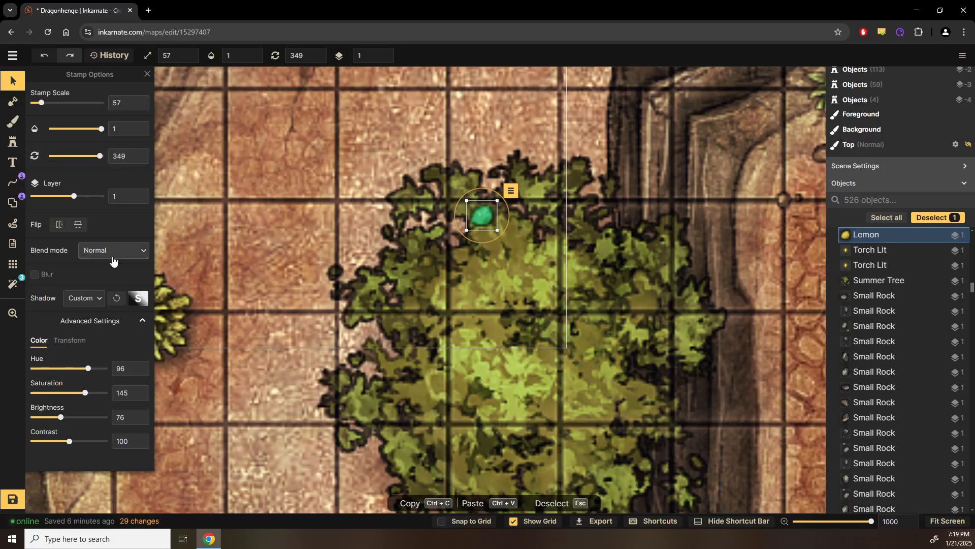
Step: Try the blend modes from Darken through Luminosity on the green lemon and restore Normal
{"action": "left_click", "coordinate": [97, 251]}
{"action": "left_click", "coordinate": [61, 301]}
{"action": "left_click", "coordinate": [56, 318]}
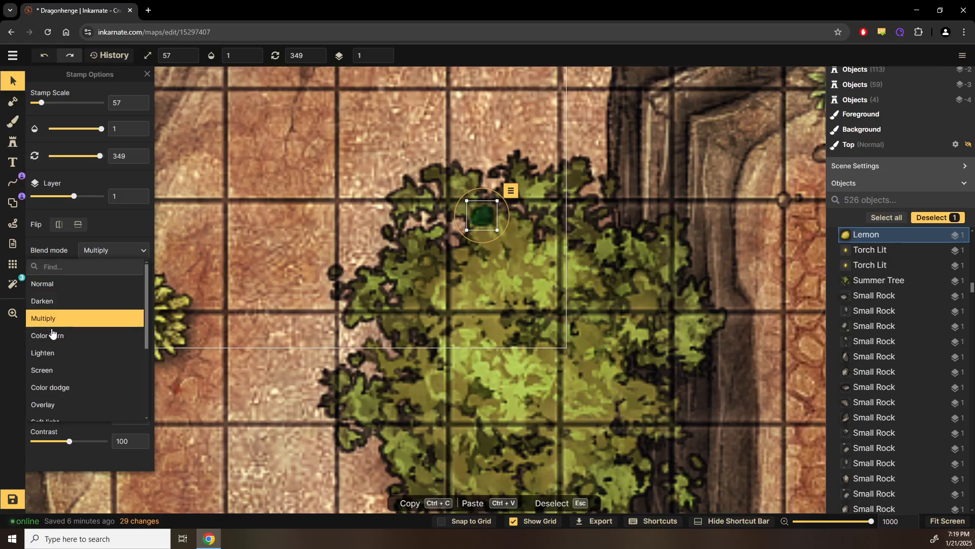
{"action": "left_click", "coordinate": [51, 335]}
{"action": "left_click", "coordinate": [51, 353]}
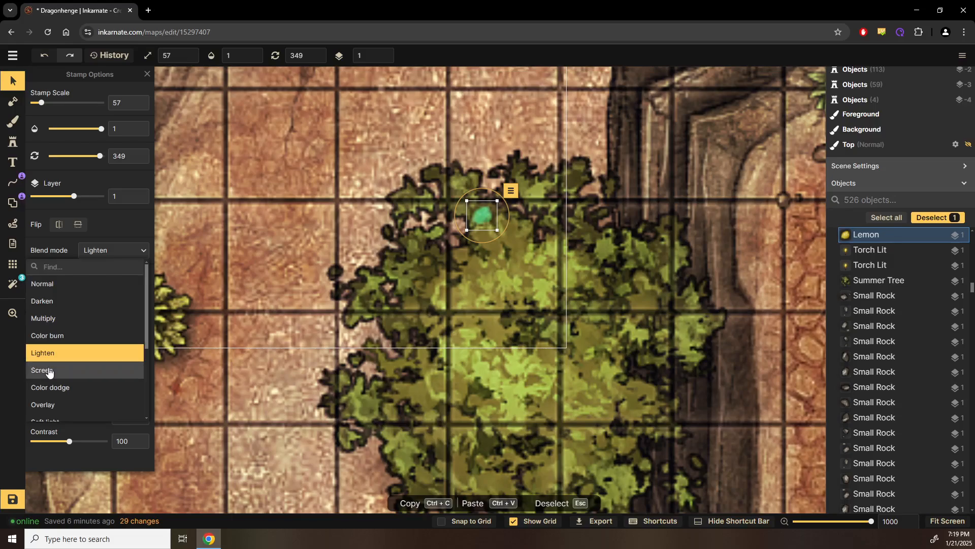
{"action": "left_click", "coordinate": [50, 370]}
{"action": "left_click", "coordinate": [51, 392]}
{"action": "scroll", "coordinate": [51, 392], "scroll_direction": "down", "scroll_amount": 1}
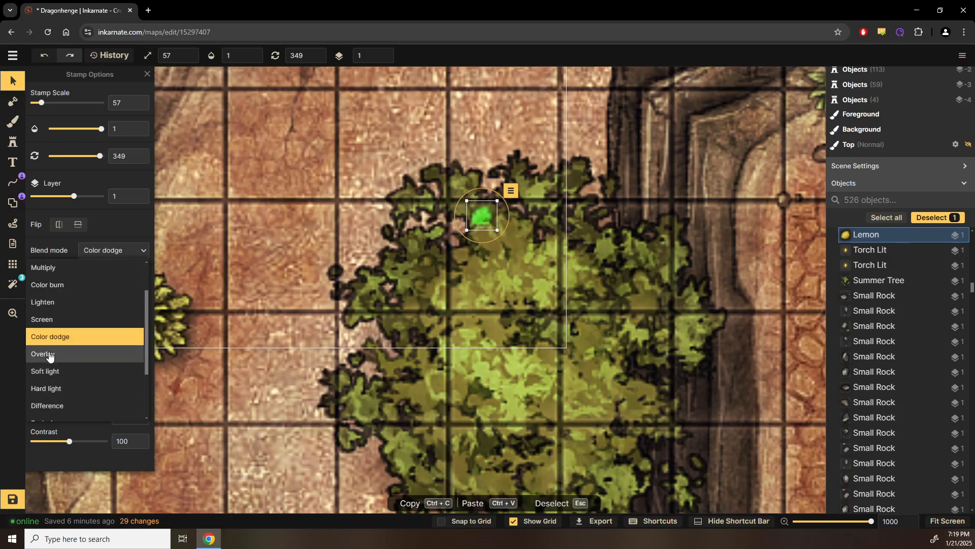
{"action": "left_click", "coordinate": [50, 355]}
{"action": "left_click", "coordinate": [48, 371]}
{"action": "left_click", "coordinate": [50, 388]}
{"action": "left_click", "coordinate": [50, 406]}
{"action": "scroll", "coordinate": [57, 376], "scroll_direction": "down", "scroll_amount": 1}
{"action": "left_click", "coordinate": [37, 362]}
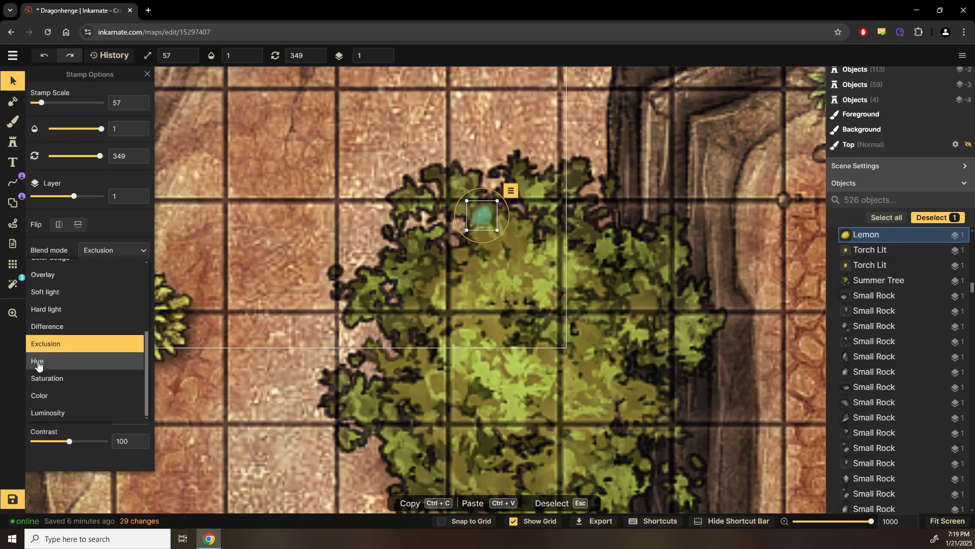
{"action": "left_click", "coordinate": [56, 379]}
{"action": "scroll", "coordinate": [56, 381], "scroll_direction": "down", "scroll_amount": 1}
{"action": "left_click", "coordinate": [55, 380]}
{"action": "left_click", "coordinate": [53, 395]}
{"action": "left_click", "coordinate": [51, 412]}
{"action": "scroll", "coordinate": [58, 376], "scroll_direction": "up", "scroll_amount": 3}
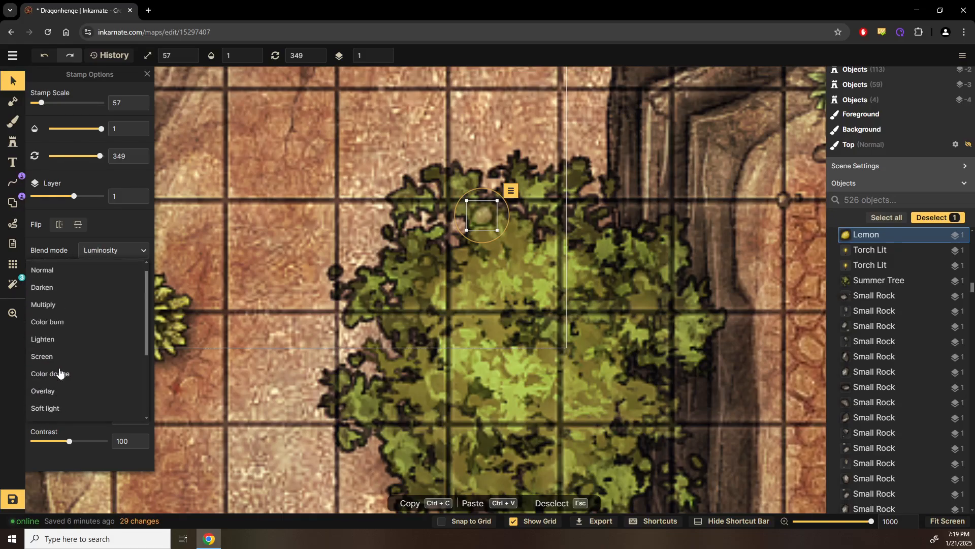
{"action": "left_click", "coordinate": [52, 290]}
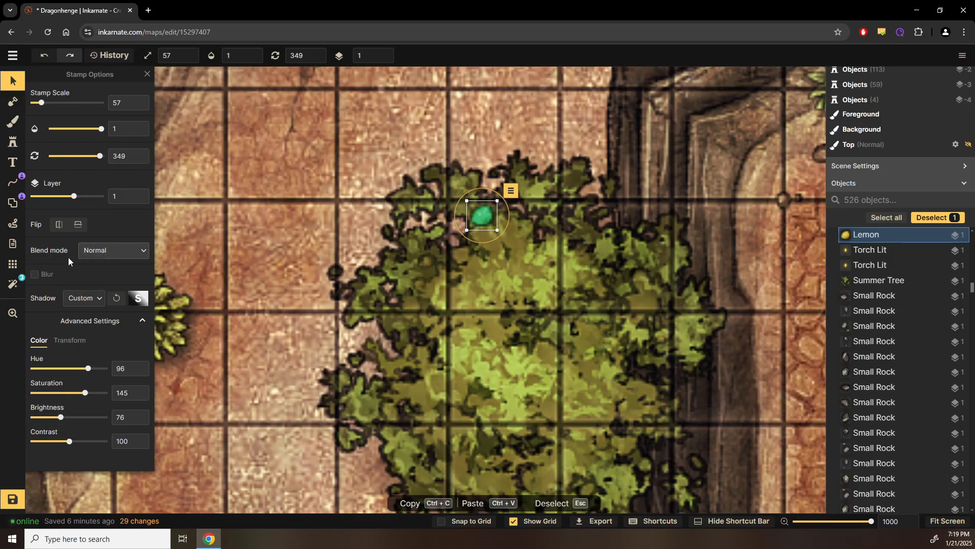
{"action": "left_click", "coordinate": [47, 275]}
{"action": "left_click", "coordinate": [46, 274]}
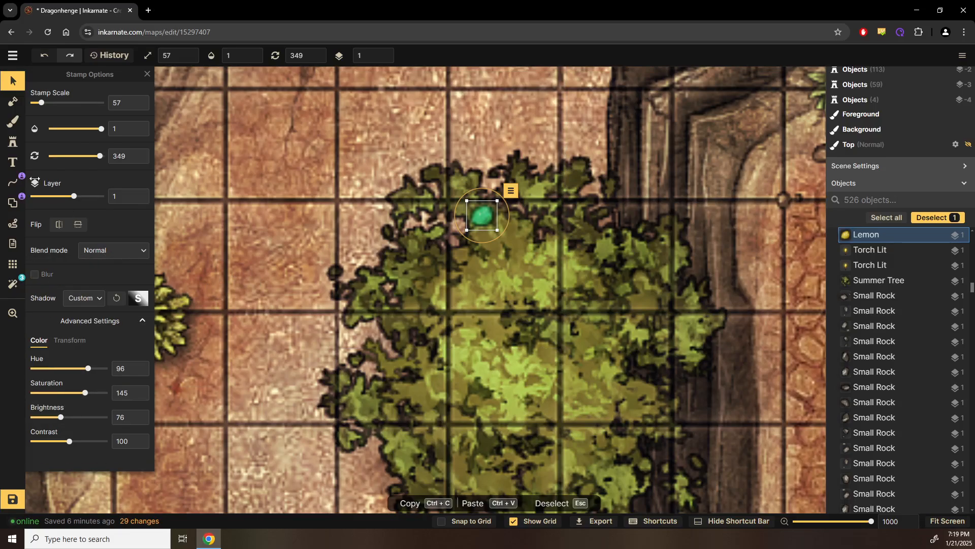
Step: Place the fifth variant of the green lemon at scale 57 on the tree's left-hand foliage, below the first fruit
{"action": "left_click", "coordinate": [13, 141]}
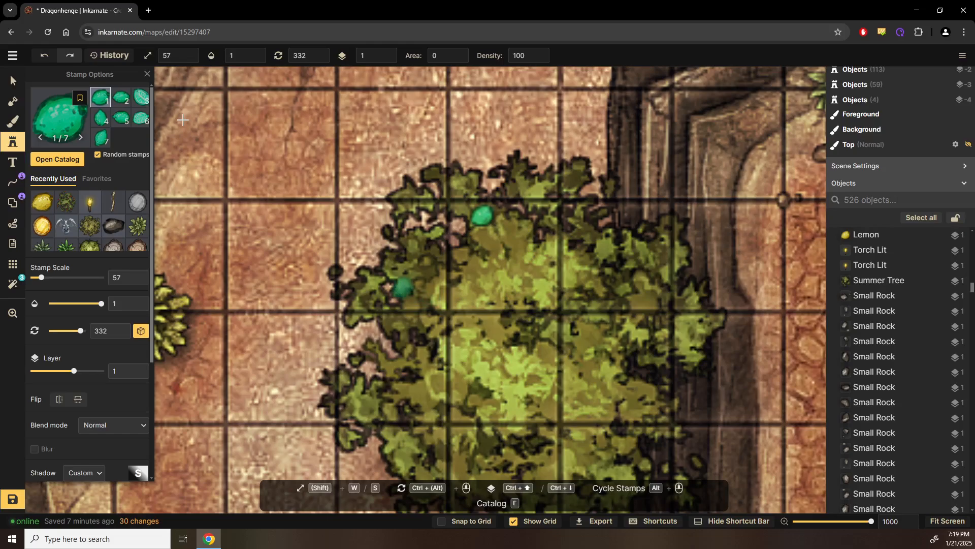
{"action": "left_click", "coordinate": [121, 118]}
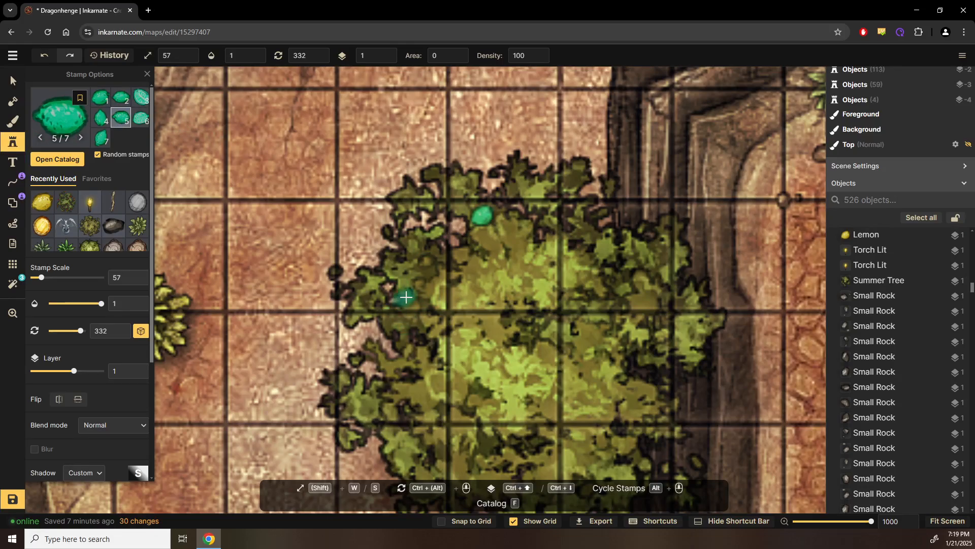
{"action": "left_click", "coordinate": [415, 297]}
{"action": "scroll", "coordinate": [432, 376], "scroll_direction": "down", "scroll_amount": 3}
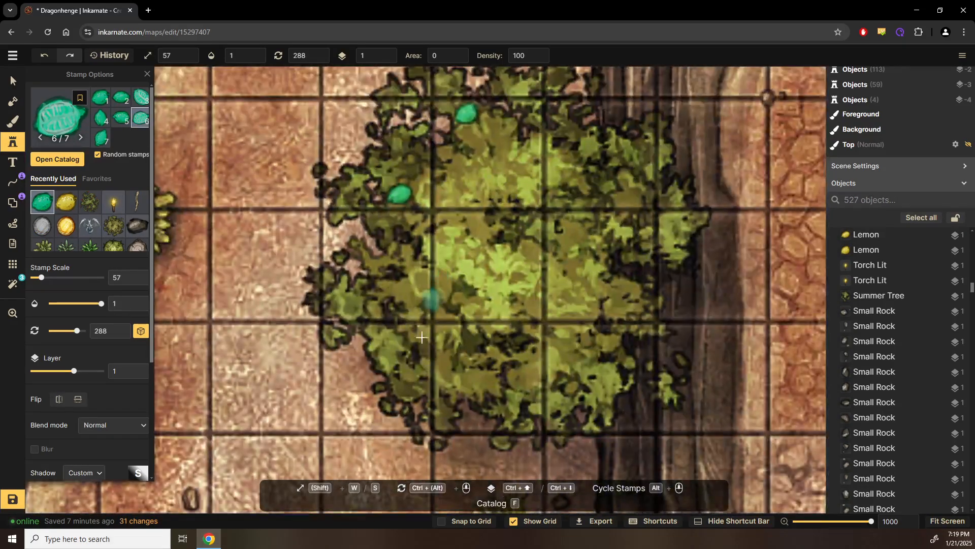
Step: Place three more green lemons on the tree's lower-left, lower-right and upper-right foliage, using the fourth and fifth variants
{"action": "left_click", "coordinate": [101, 118]}
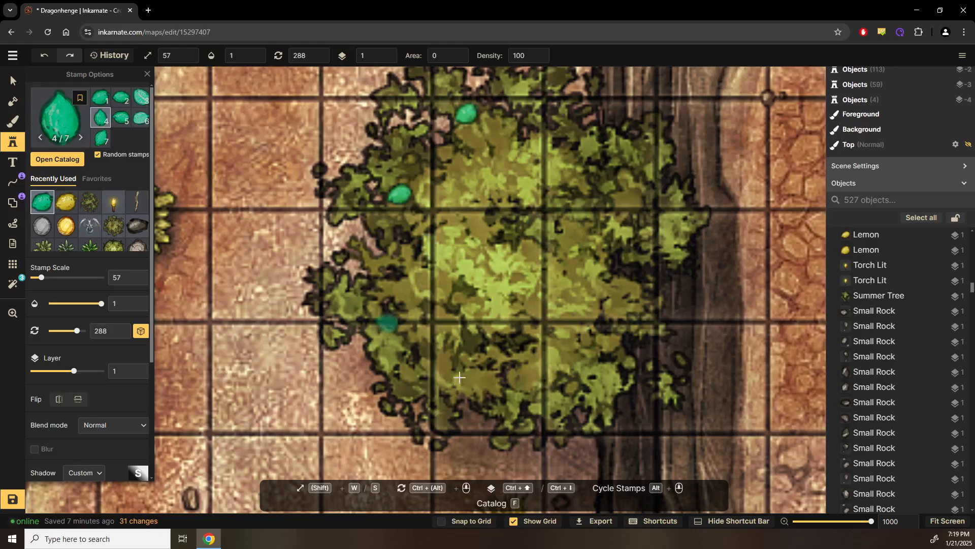
{"action": "left_click", "coordinate": [424, 381]}
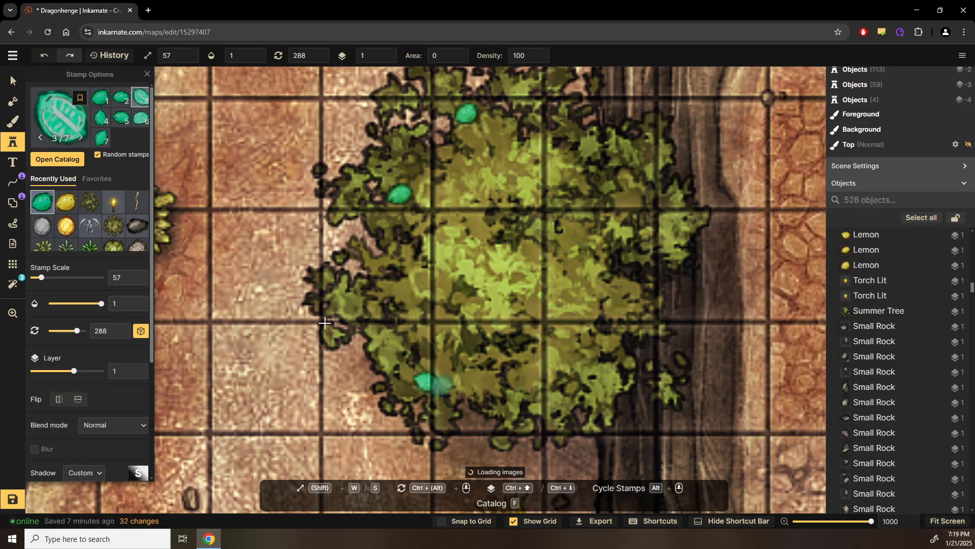
{"action": "left_click", "coordinate": [120, 117]}
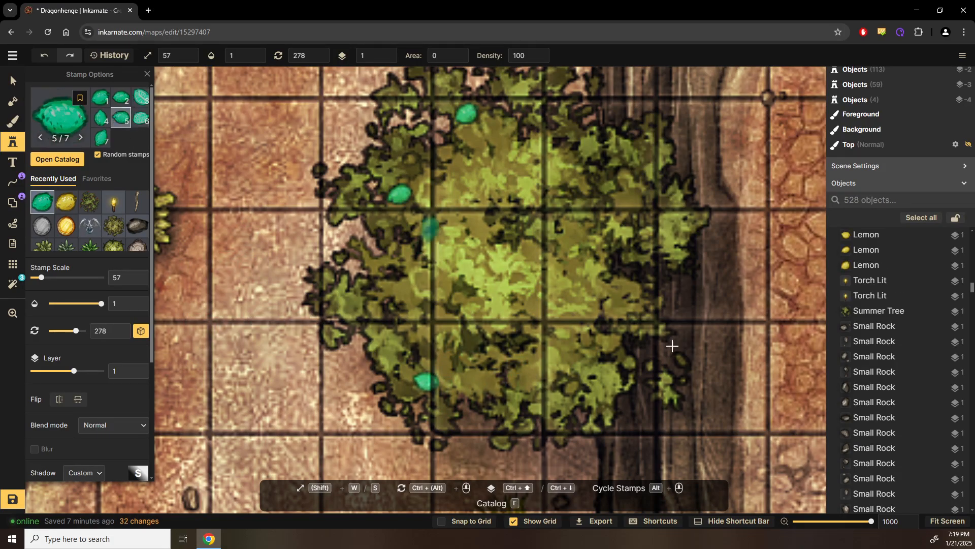
{"action": "left_click", "coordinate": [603, 376]}
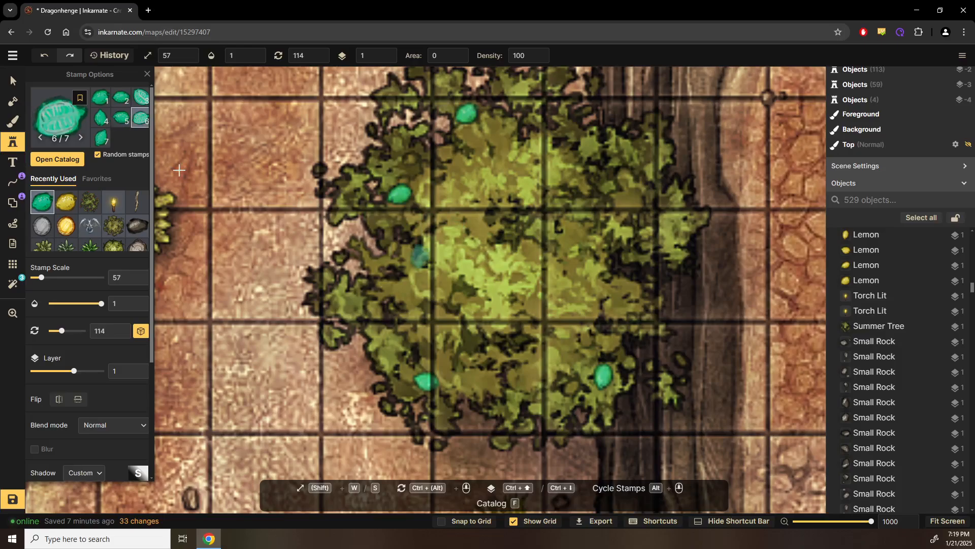
{"action": "left_click", "coordinate": [101, 118]}
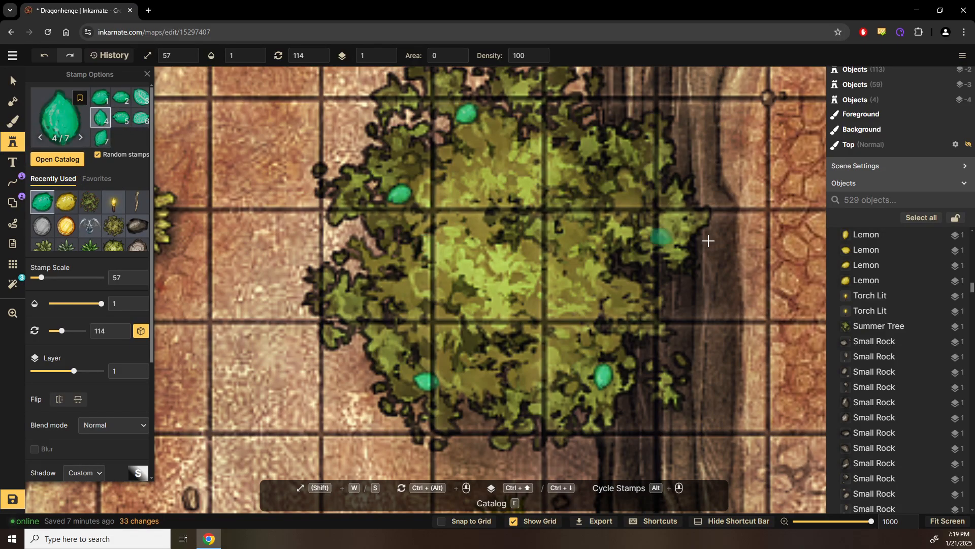
{"action": "left_click", "coordinate": [618, 203]}
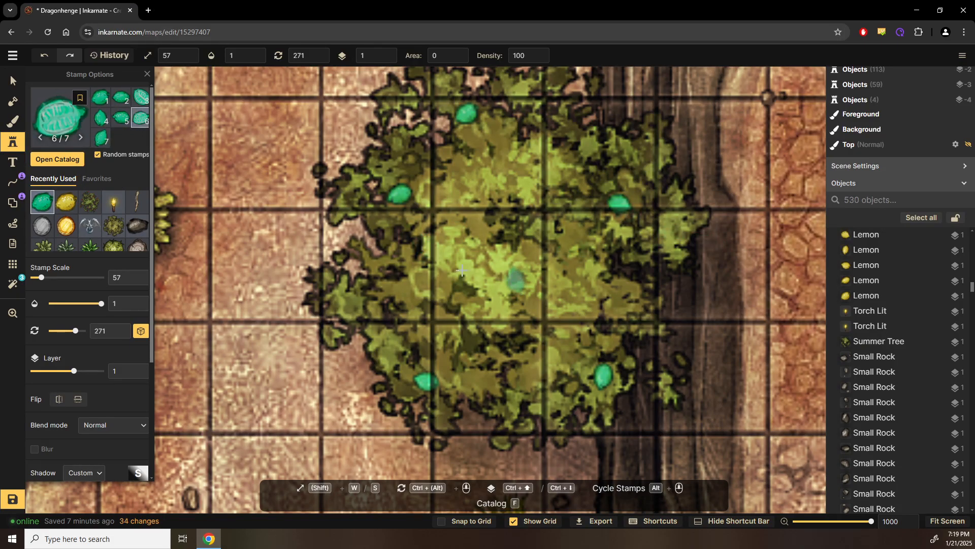
Step: Place the fifth variant of the green lemon in the gap at the tree's left edge and lower it to layer 0
{"action": "left_click", "coordinate": [126, 120]}
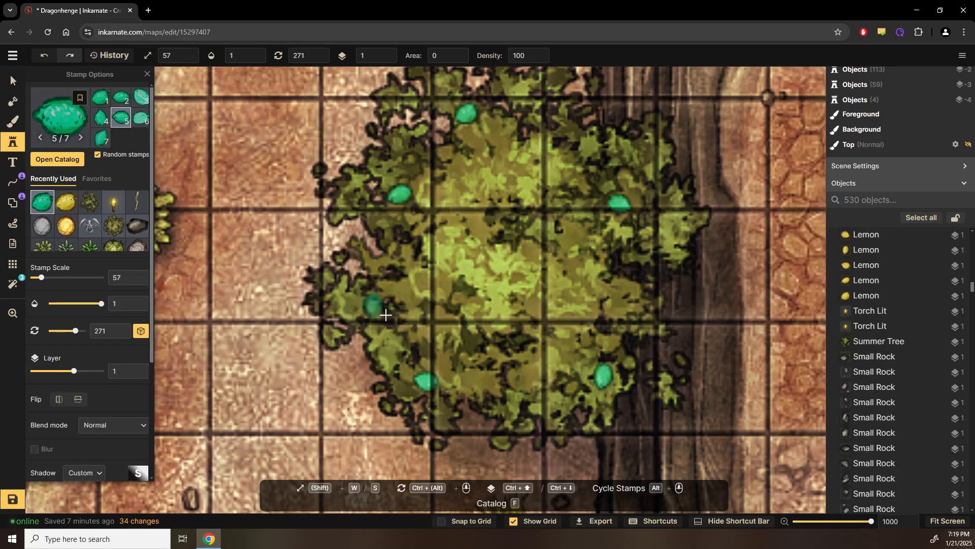
{"action": "left_click", "coordinate": [373, 242]}
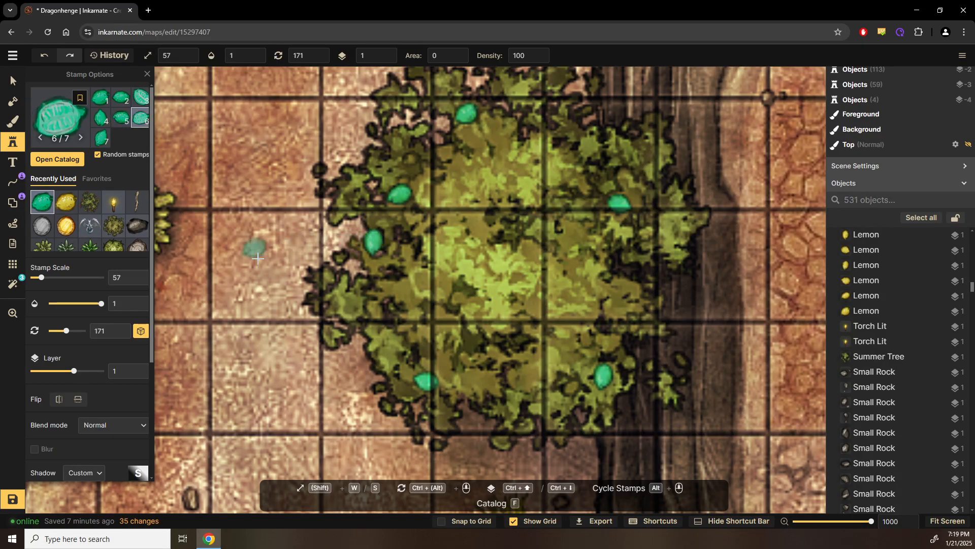
{"action": "left_click", "coordinate": [14, 80]}
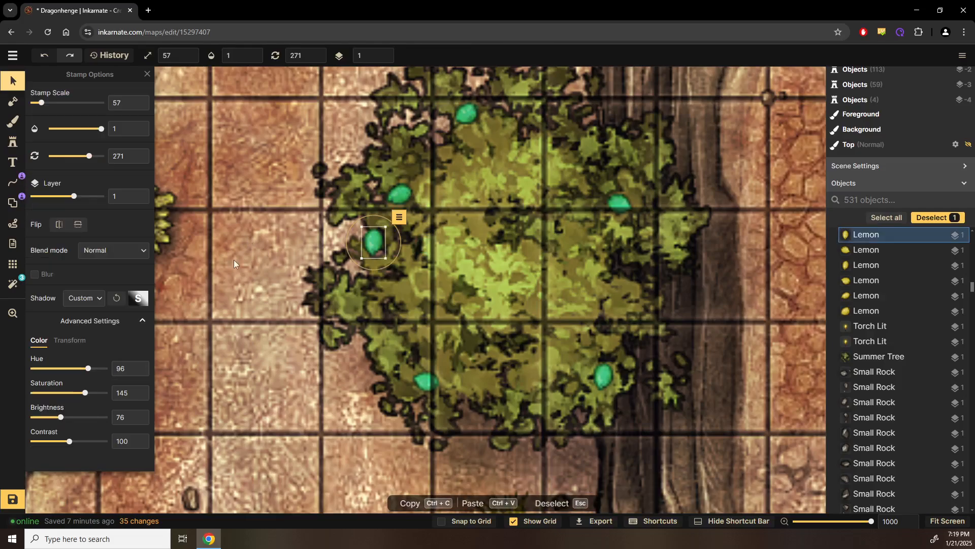
{"action": "left_click", "coordinate": [140, 201]}
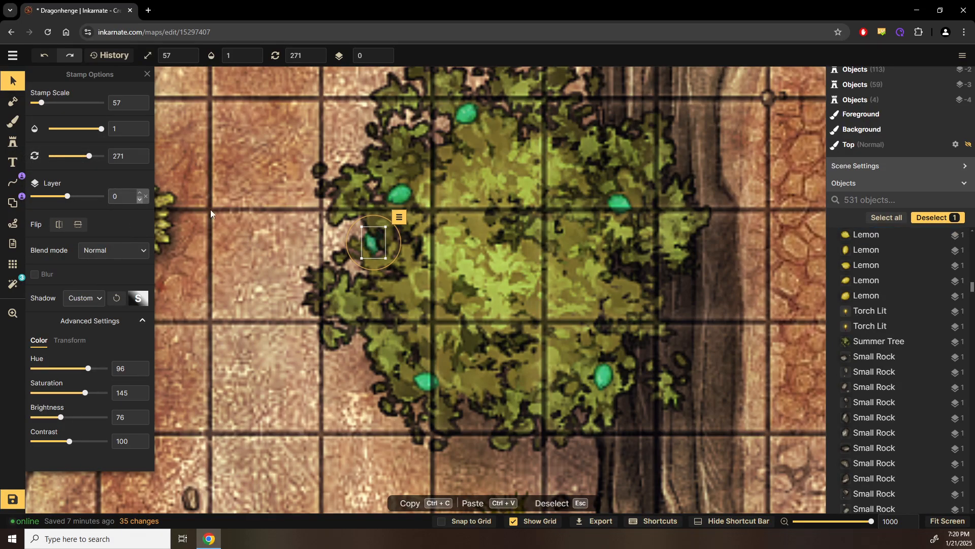
Step: Scatter five more green lemons on layer 0, tucked beneath the foliage around the tree
{"action": "left_click", "coordinate": [13, 141]}
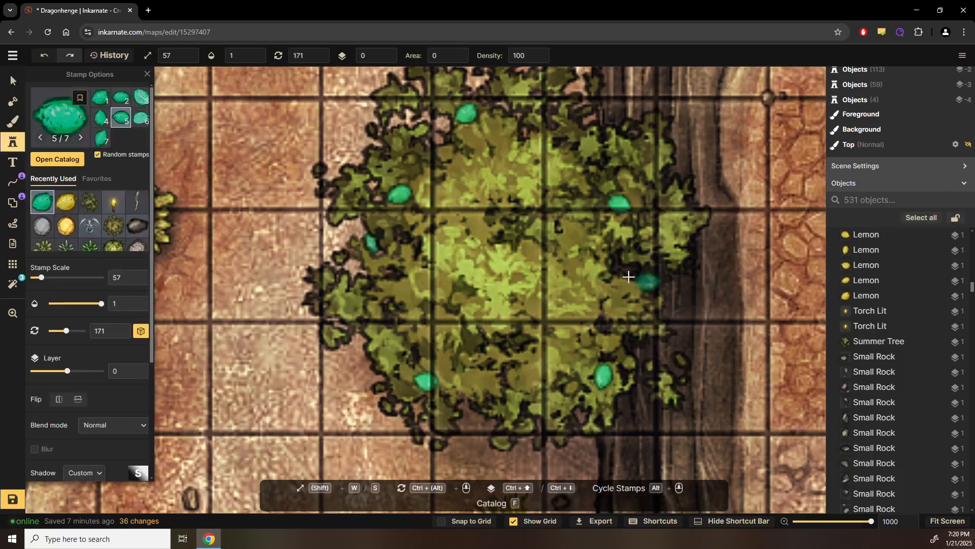
{"action": "left_click", "coordinate": [622, 274]}
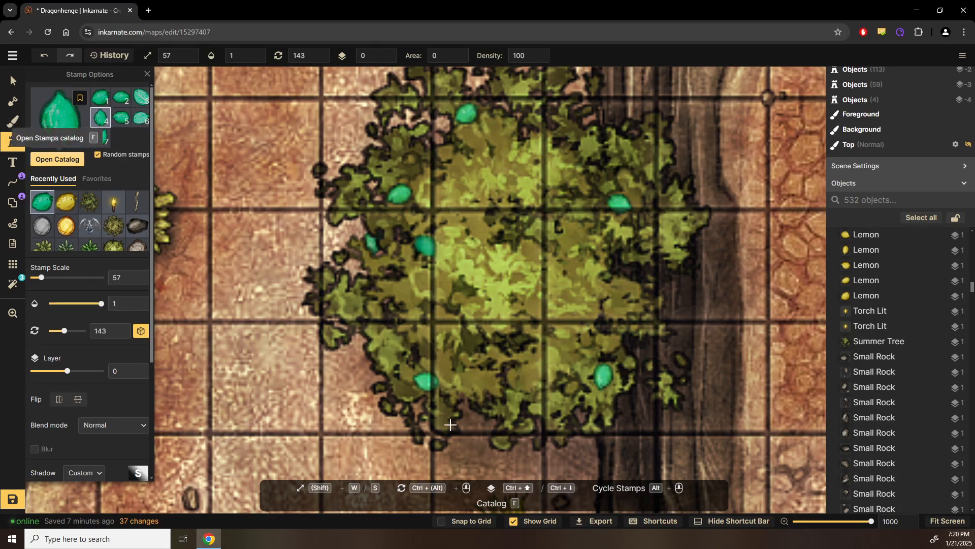
{"action": "left_click", "coordinate": [562, 448]}
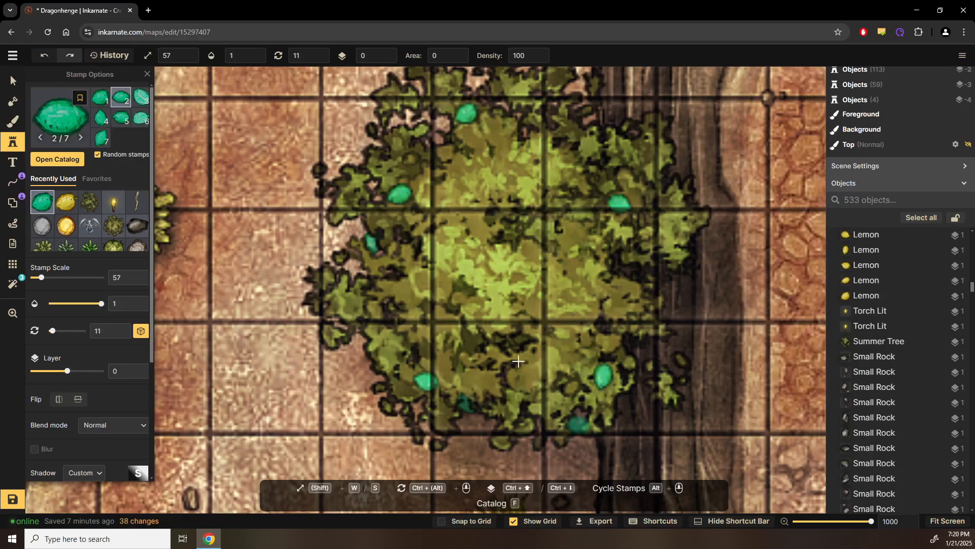
{"action": "left_click", "coordinate": [458, 155]}
{"action": "scroll", "coordinate": [447, 203], "scroll_direction": "up", "scroll_amount": 4}
{"action": "scroll", "coordinate": [447, 203], "scroll_direction": "right", "scroll_amount": 3}
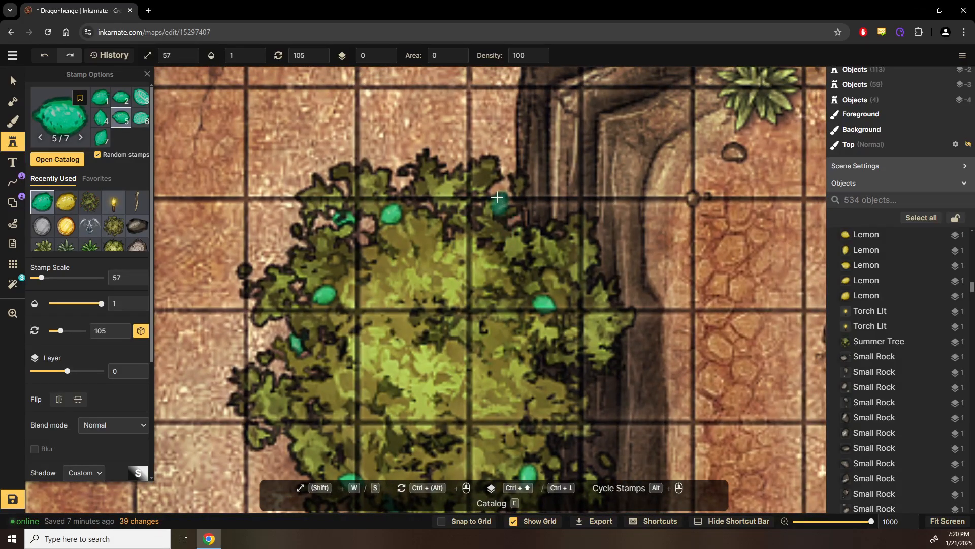
{"action": "left_click", "coordinate": [523, 257]}
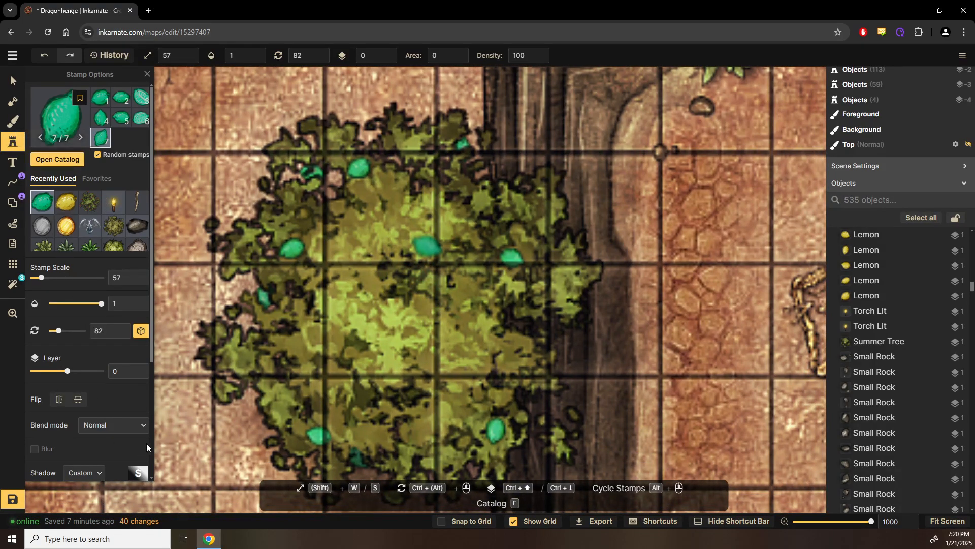
{"action": "left_click", "coordinate": [362, 364]}
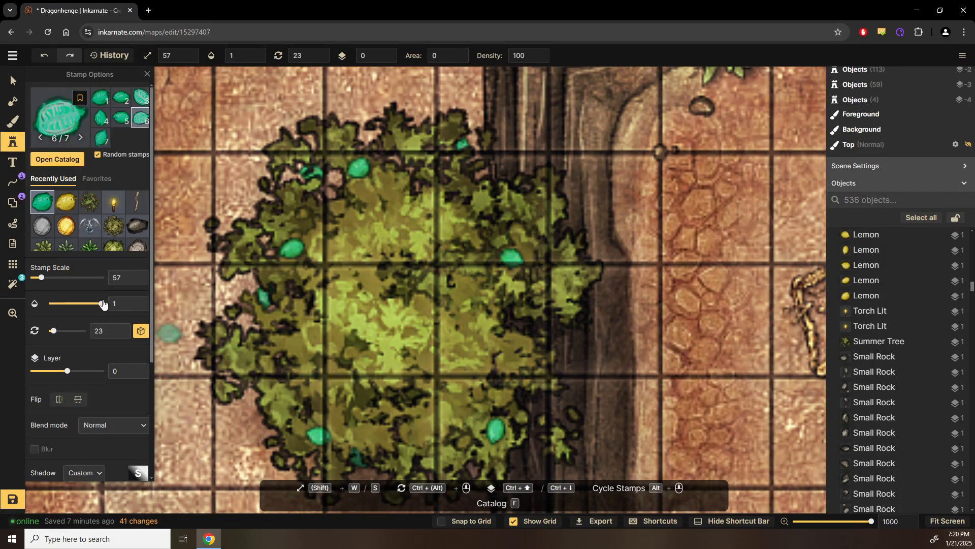
Step: Raise the stamp layer to 5 and place a green lemon near the middle of the tree
{"action": "left_click", "coordinate": [141, 370]}
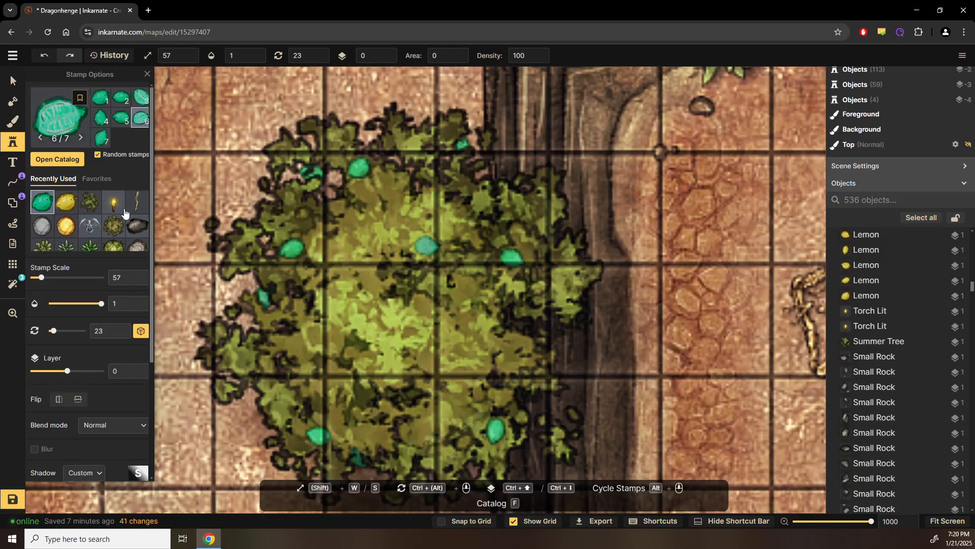
{"action": "left_click", "coordinate": [141, 370]}
{"action": "left_click", "coordinate": [391, 343]}
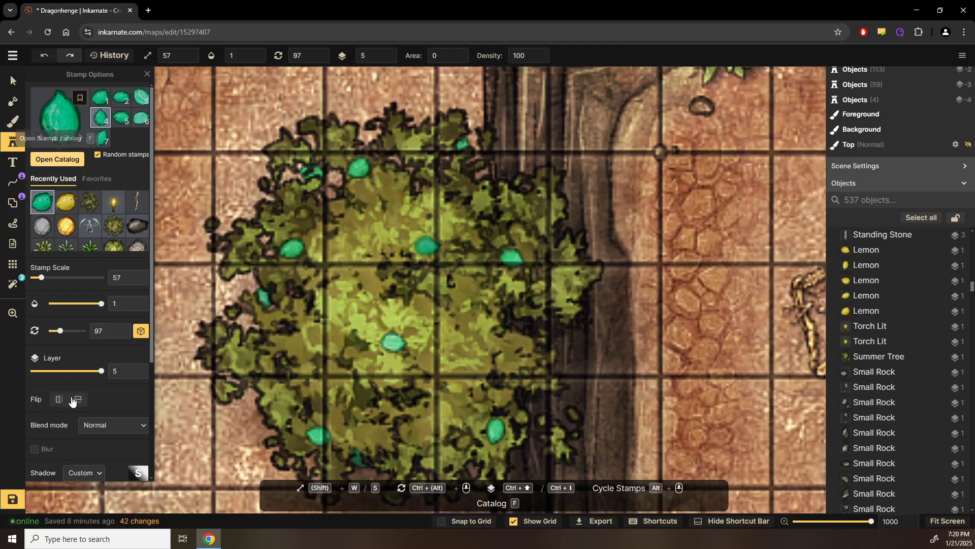
Step: Set the lemon stamp's hue to -51 and place four red fruits across the tree's central foliage
{"action": "scroll", "coordinate": [85, 373], "scroll_direction": "down", "scroll_amount": 3}
{"action": "left_click", "coordinate": [82, 350]}
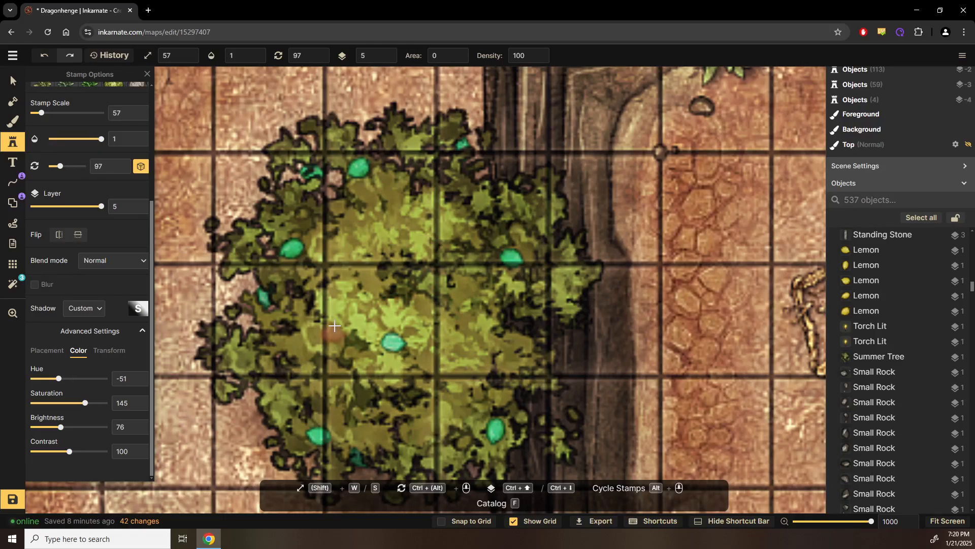
{"action": "left_click", "coordinate": [334, 327]}
{"action": "left_click", "coordinate": [423, 218]}
{"action": "left_click", "coordinate": [472, 366]}
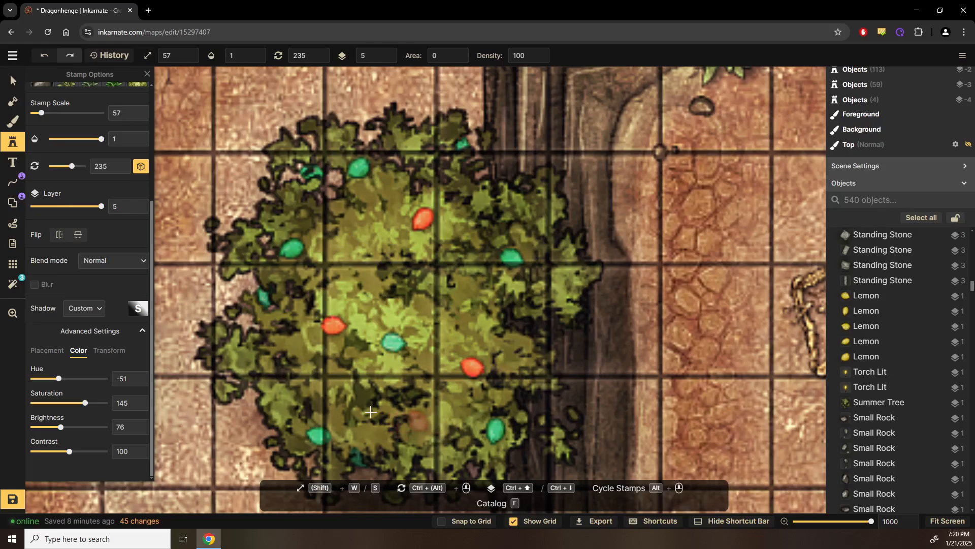
{"action": "left_click", "coordinate": [418, 419]}
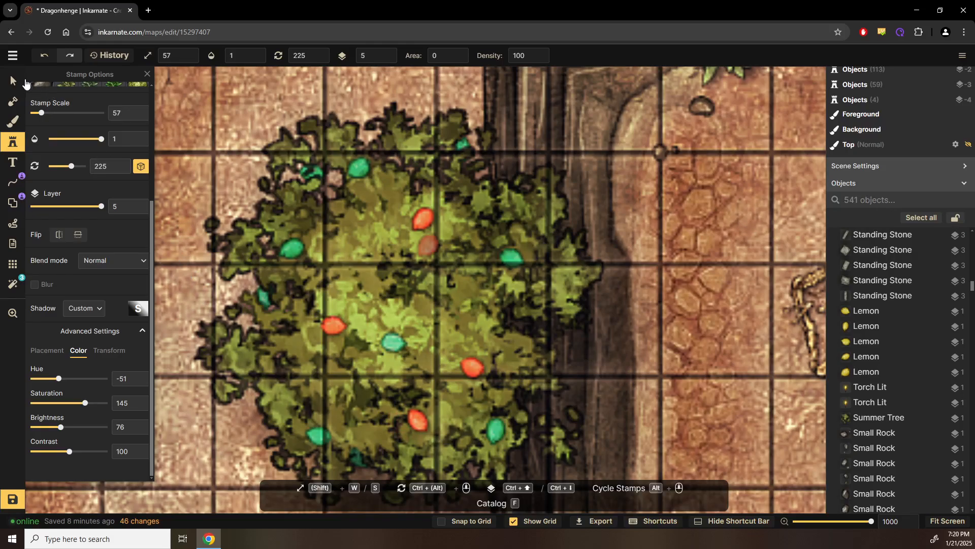
Step: Delete the green lemon in the middle of the tree
{"action": "left_click", "coordinate": [14, 80]}
{"action": "left_click", "coordinate": [418, 420]}
{"action": "left_click", "coordinate": [390, 342]}
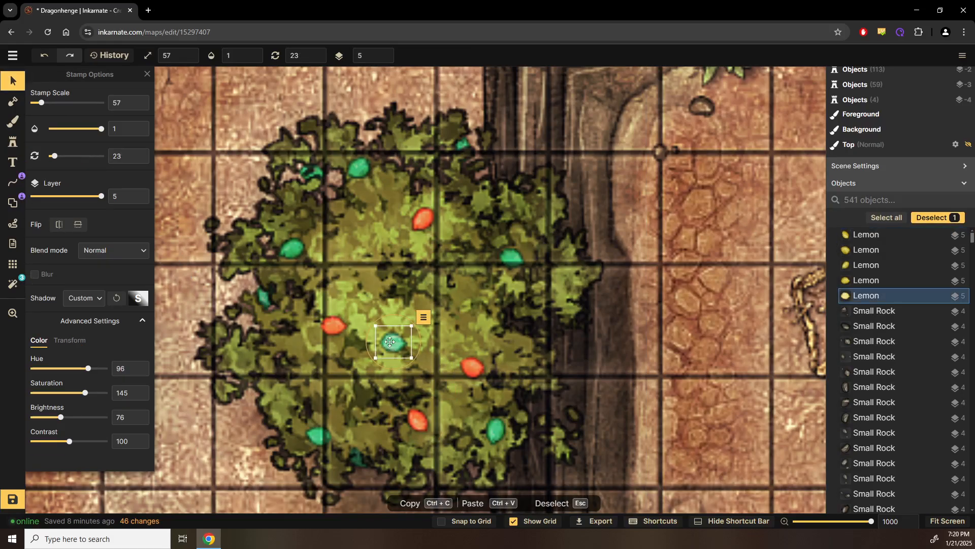
{"action": "key", "text": "Delete"}
Step: Set the leftmost red fruit's brightness to 62 and its height to 75, with the width at 100
{"action": "left_click", "coordinate": [333, 327]}
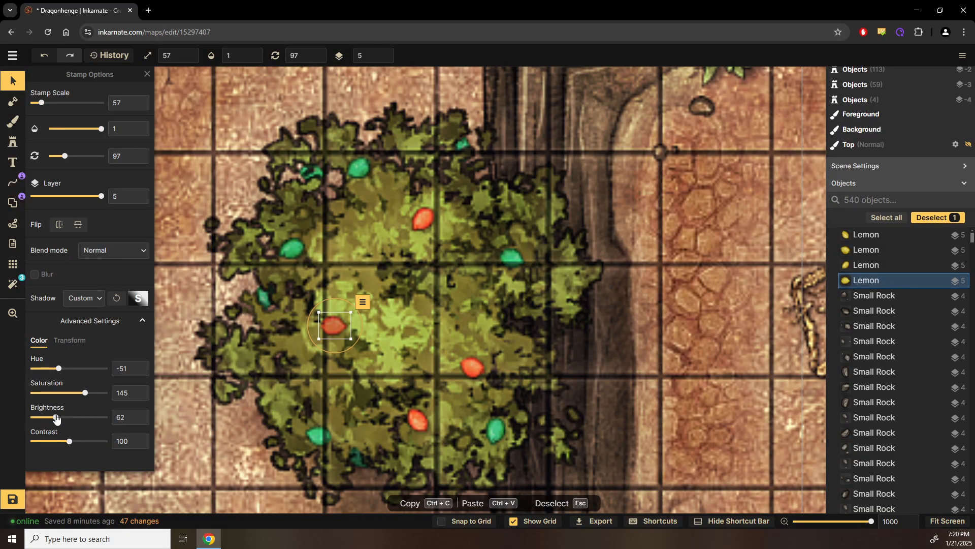
{"action": "left_click", "coordinate": [85, 341]}
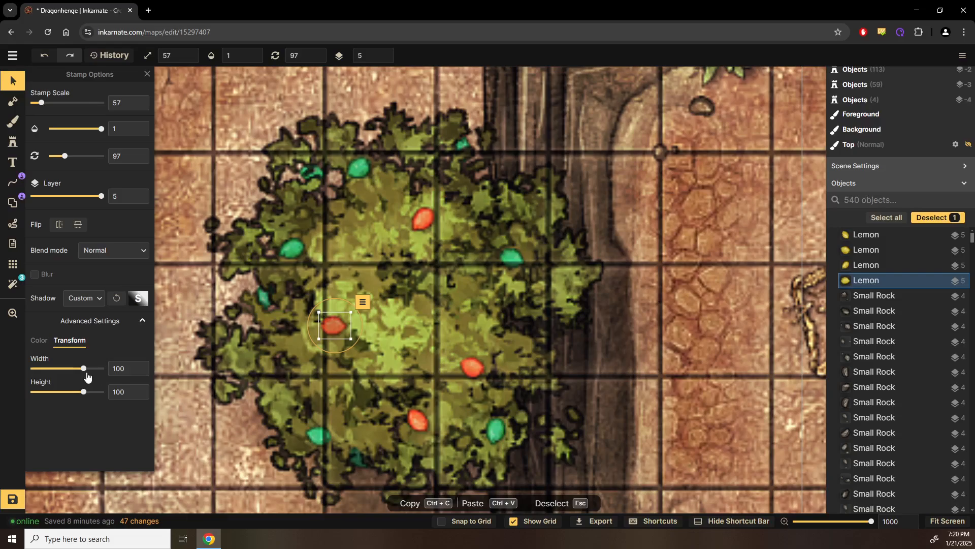
{"action": "left_click_drag", "start_coordinate": [82, 373], "coordinate": [81, 373]}
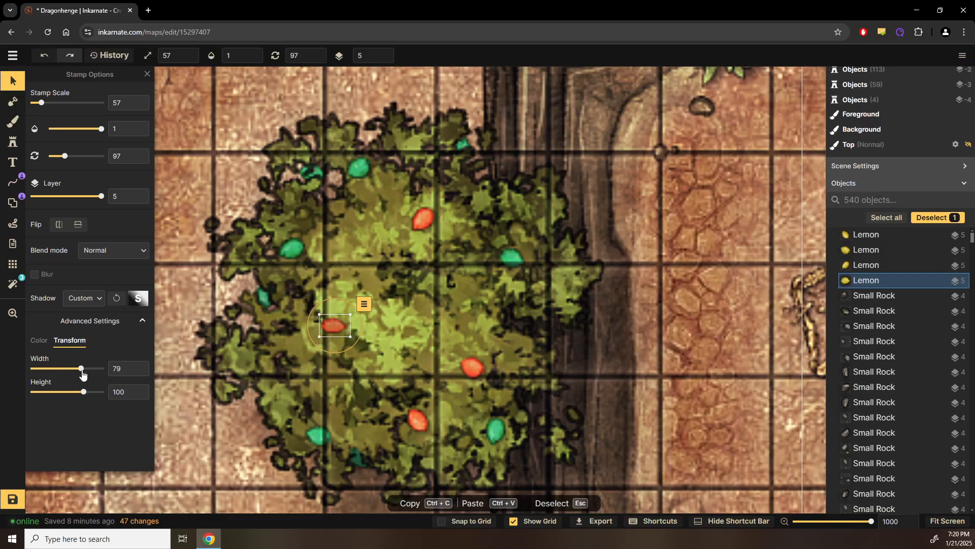
{"action": "left_click", "coordinate": [146, 370]}
{"action": "left_click_drag", "start_coordinate": [85, 395], "coordinate": [80, 396]}
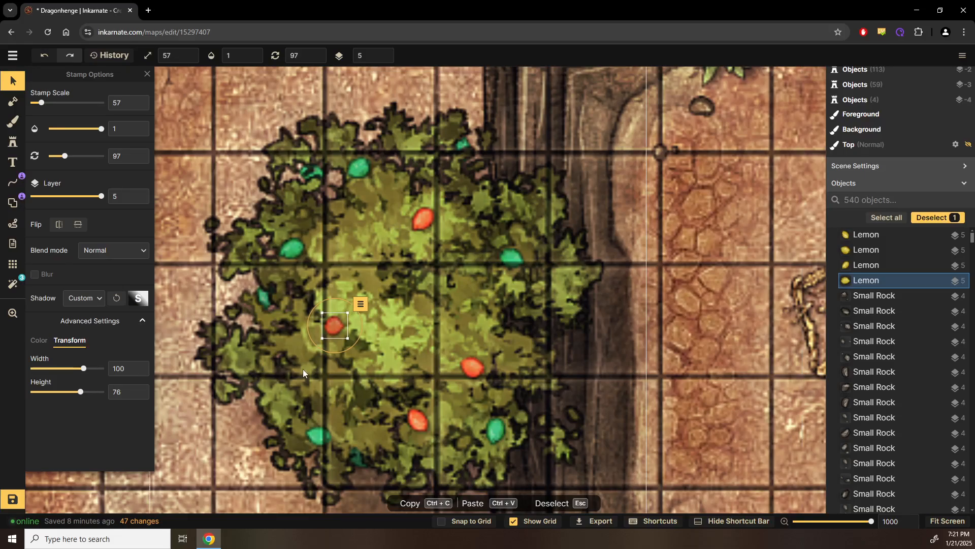
{"action": "double_click", "coordinate": [116, 389]}
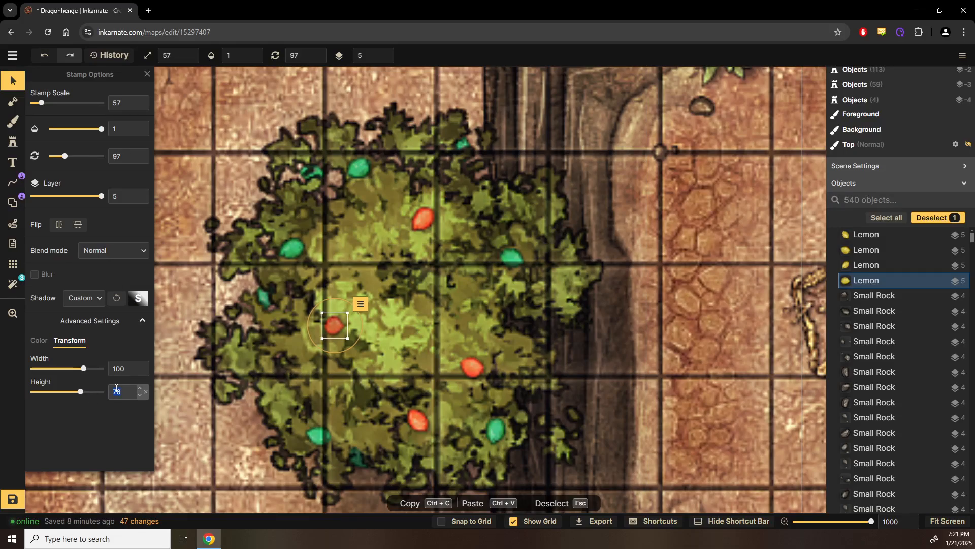
{"action": "type", "text": "75"}
Step: Try a height of 75 on the lower-right red fruit and the lowest red fruit, and undo the latter
{"action": "left_click", "coordinate": [469, 367]}
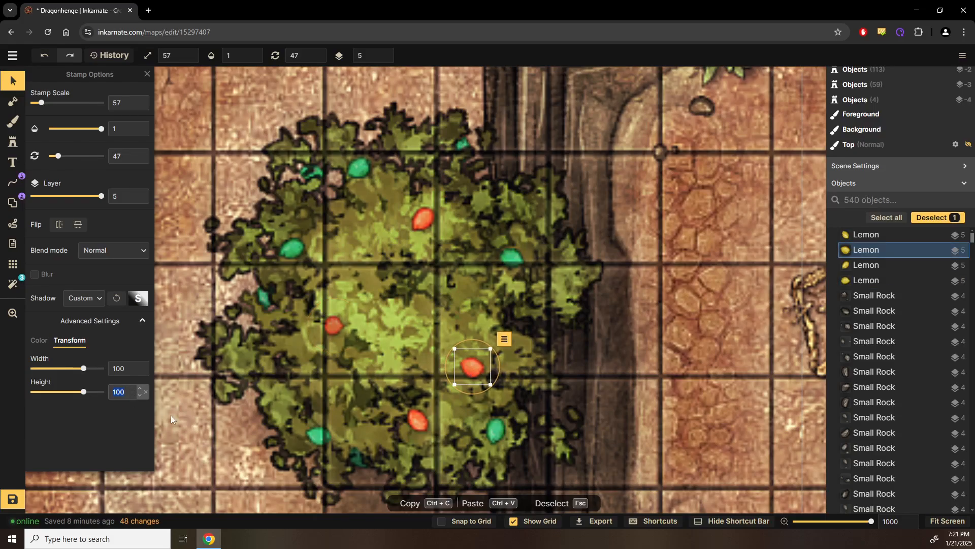
{"action": "type", "text": "75"}
{"action": "left_click", "coordinate": [416, 421]}
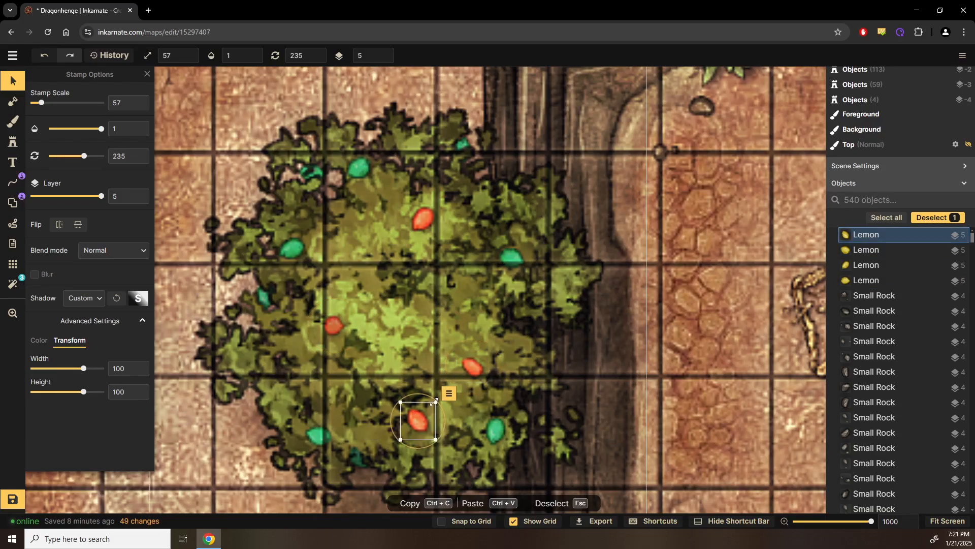
{"action": "type", "text": "75"}
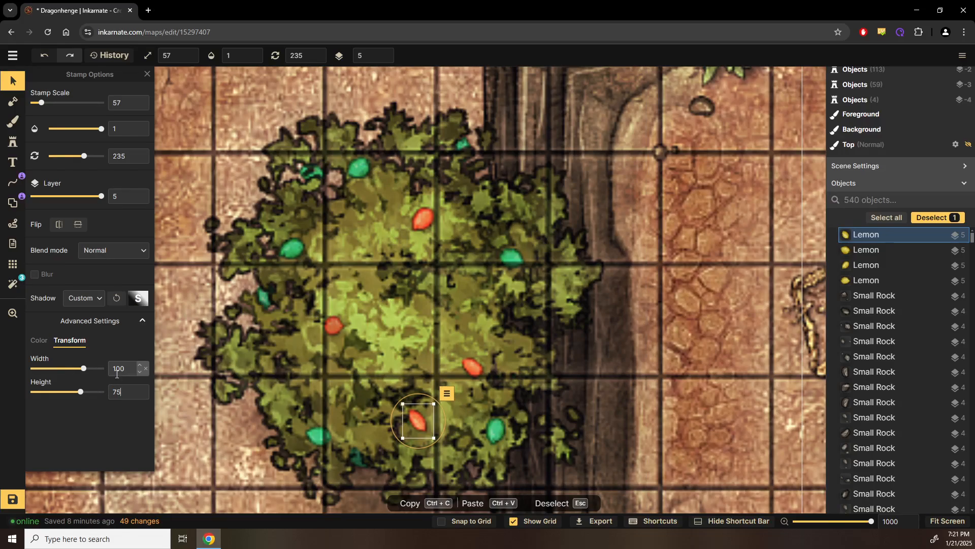
{"action": "key", "text": "ctrl+z"}
Step: Set the width to 75 on the lowest, lower-right and uppermost red fruits, with their heights at 100
{"action": "double_click", "coordinate": [131, 369]}
{"action": "type", "text": "75"}
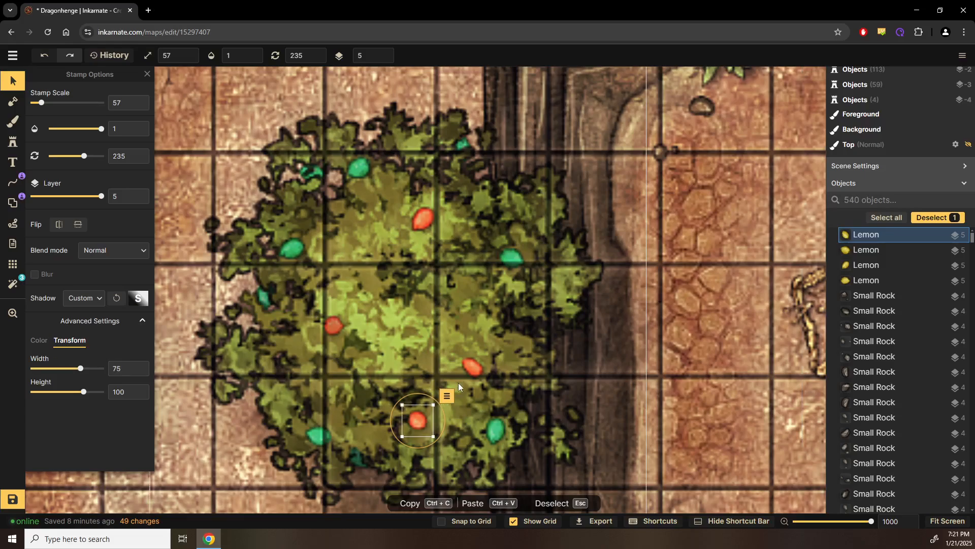
{"action": "left_click", "coordinate": [469, 366]}
{"action": "key", "text": "ctrl+z"}
{"action": "double_click", "coordinate": [121, 371]}
{"action": "type", "text": "75"}
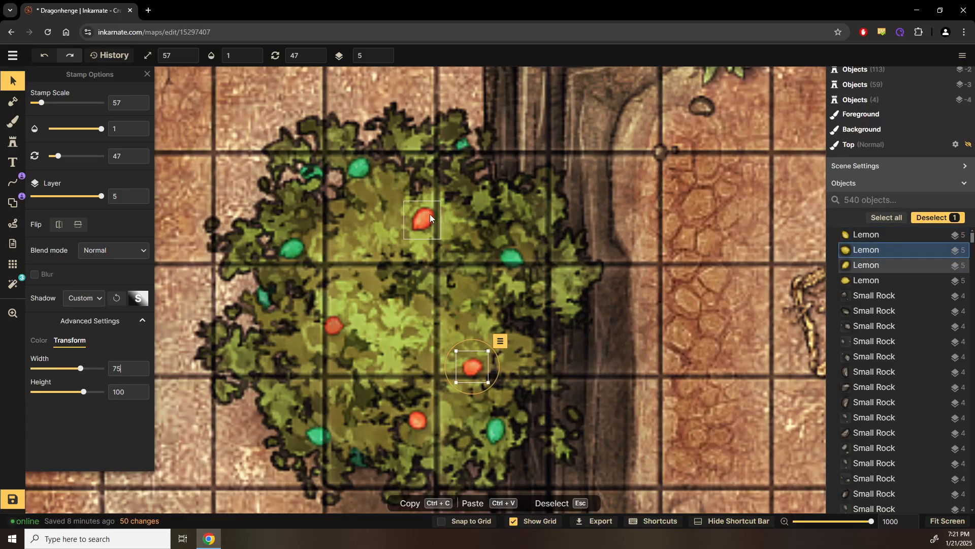
{"action": "left_click", "coordinate": [430, 216]}
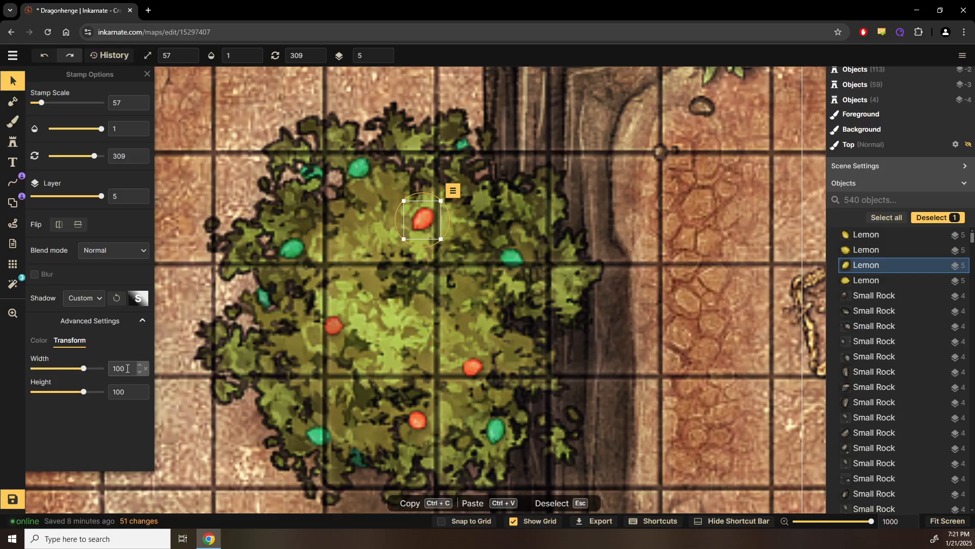
{"action": "type", "text": "75"}
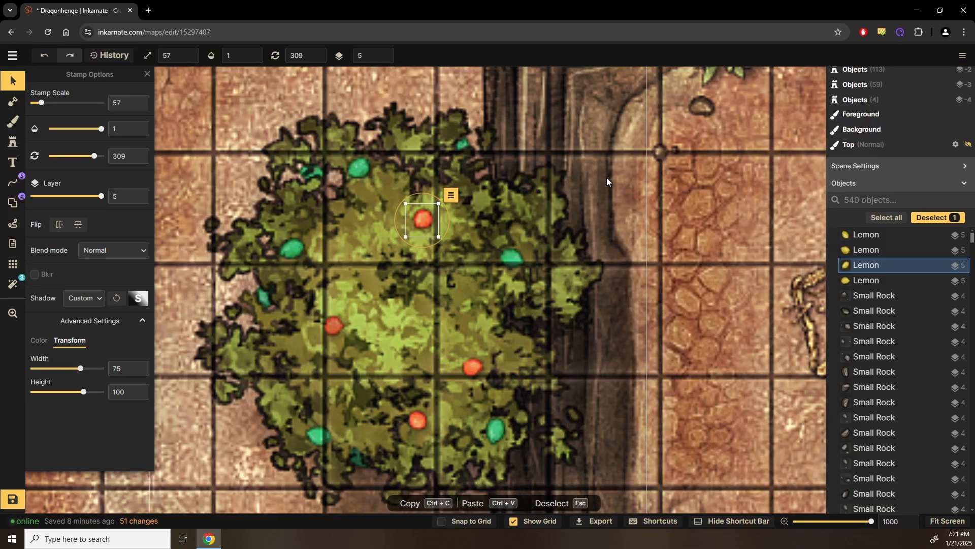
Step: Set the rightmost green fruit's height to 75 and the upper-left green fruit's width to 75, keeping each other dimension at 100
{"action": "left_click", "coordinate": [510, 260]}
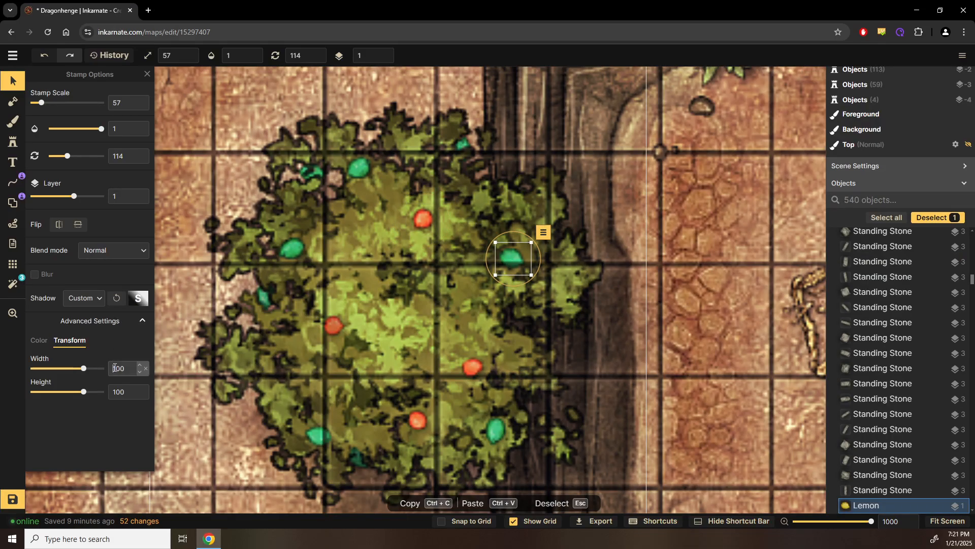
{"action": "type", "text": "75"}
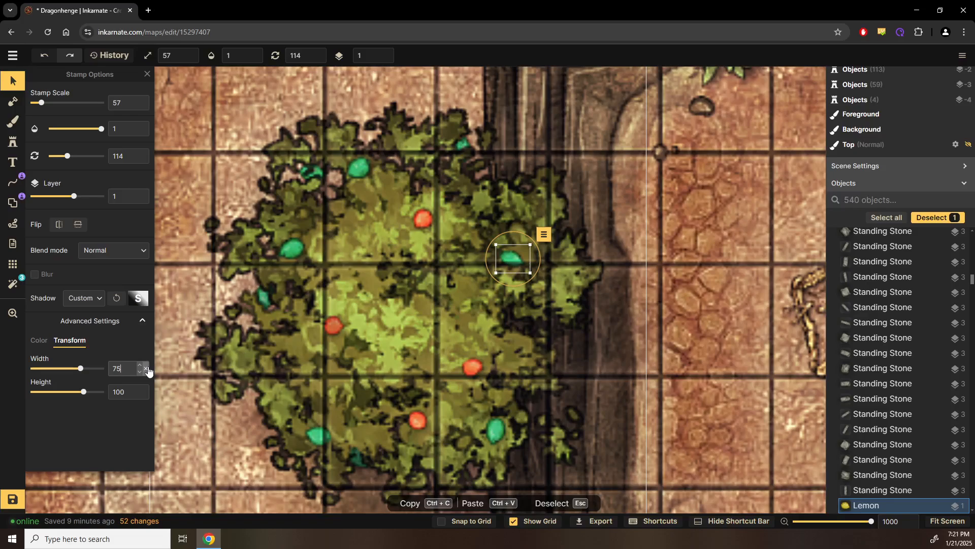
{"action": "left_click", "coordinate": [146, 369]}
{"action": "left_click", "coordinate": [129, 391]}
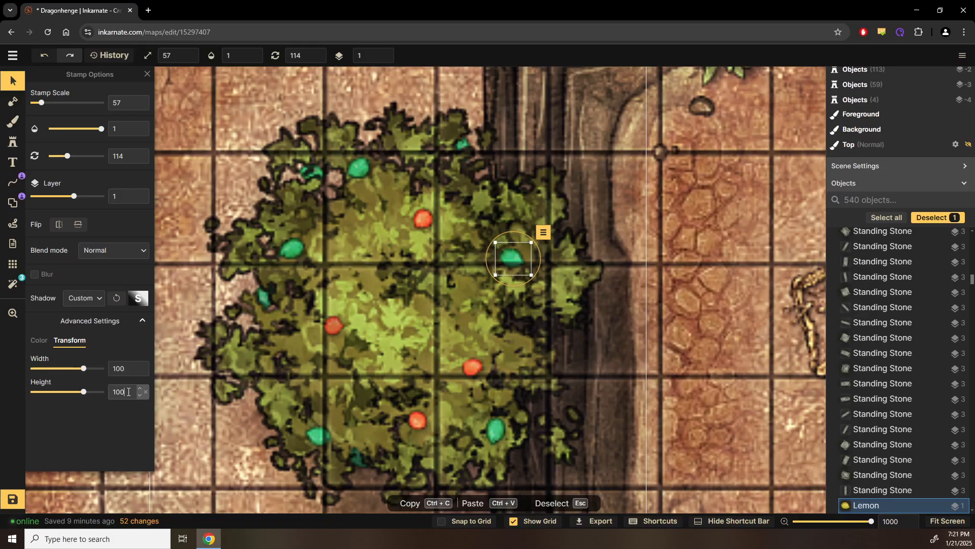
{"action": "left_click", "coordinate": [293, 248]}
{"action": "left_click", "coordinate": [131, 368]}
{"action": "type", "text": "75"}
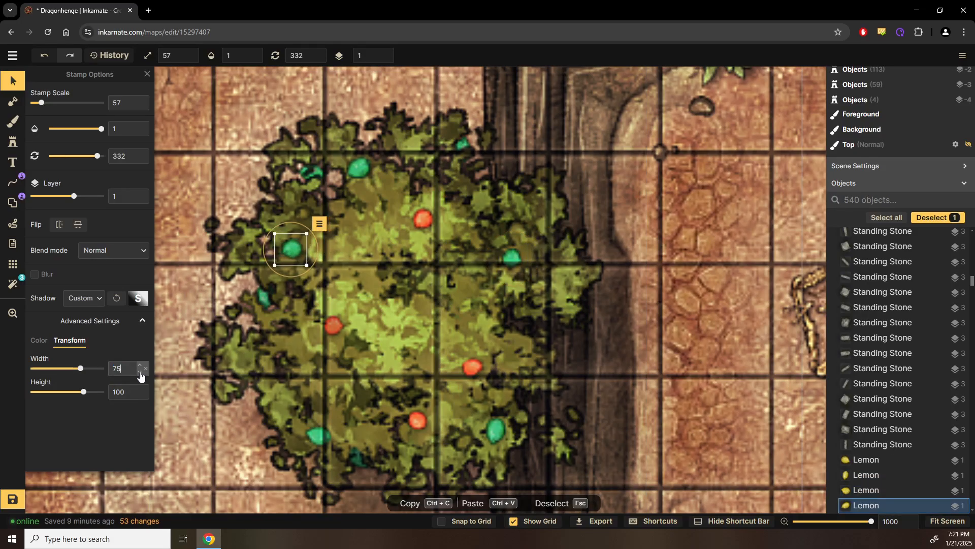
Step: Set the lower-left green fruit's height to 75 and the lower-right green fruit's width to 75, keeping each other dimension at 100
{"action": "left_click", "coordinate": [330, 446]}
{"action": "type", "text": "75"}
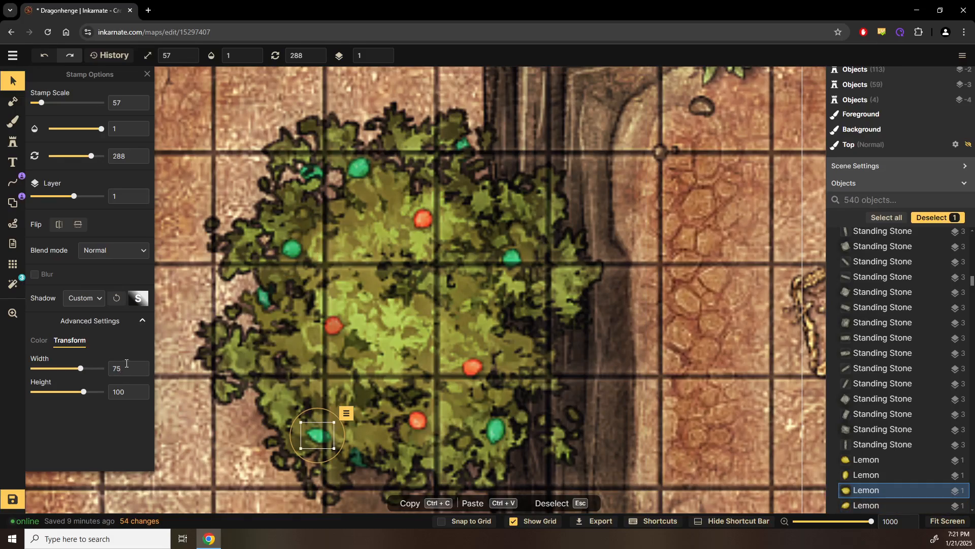
{"action": "left_click", "coordinate": [146, 369]}
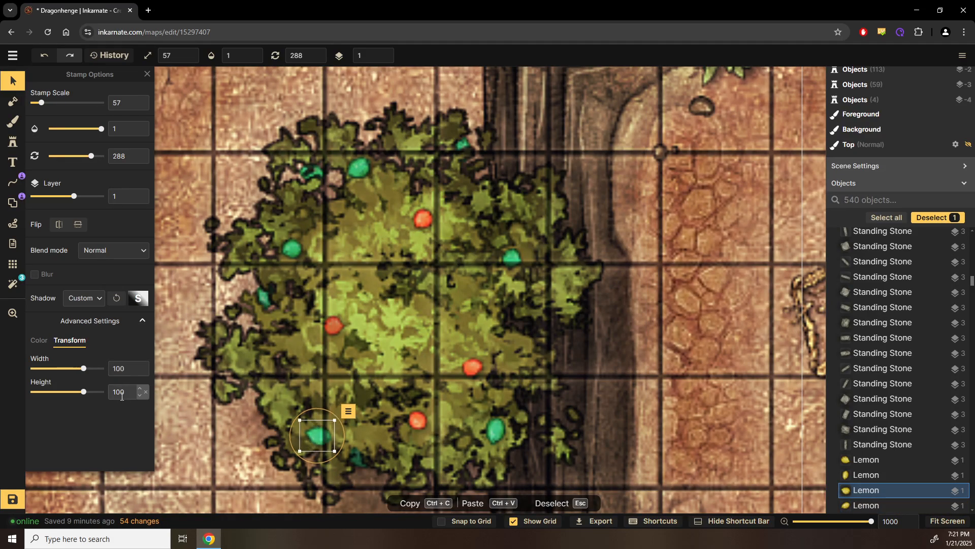
{"action": "left_click", "coordinate": [502, 431]}
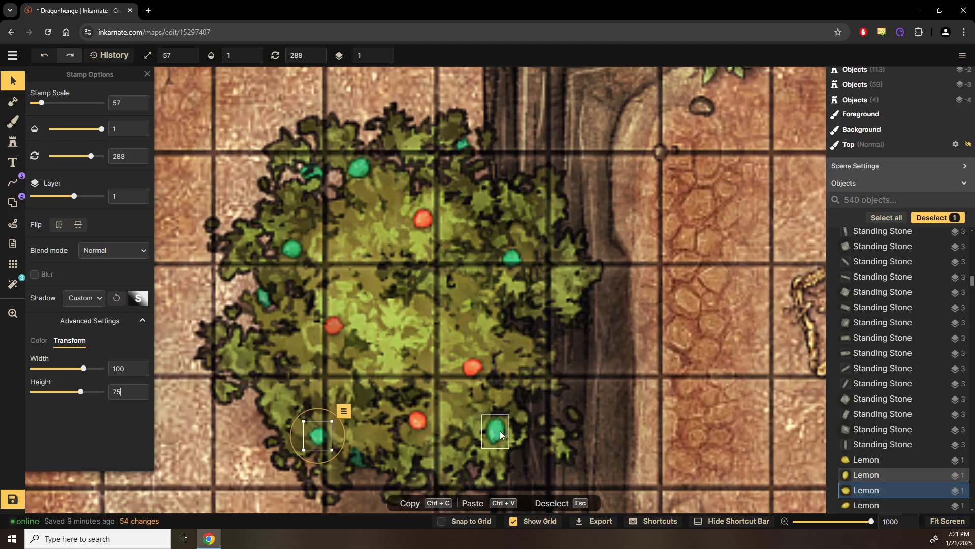
{"action": "double_click", "coordinate": [133, 389]}
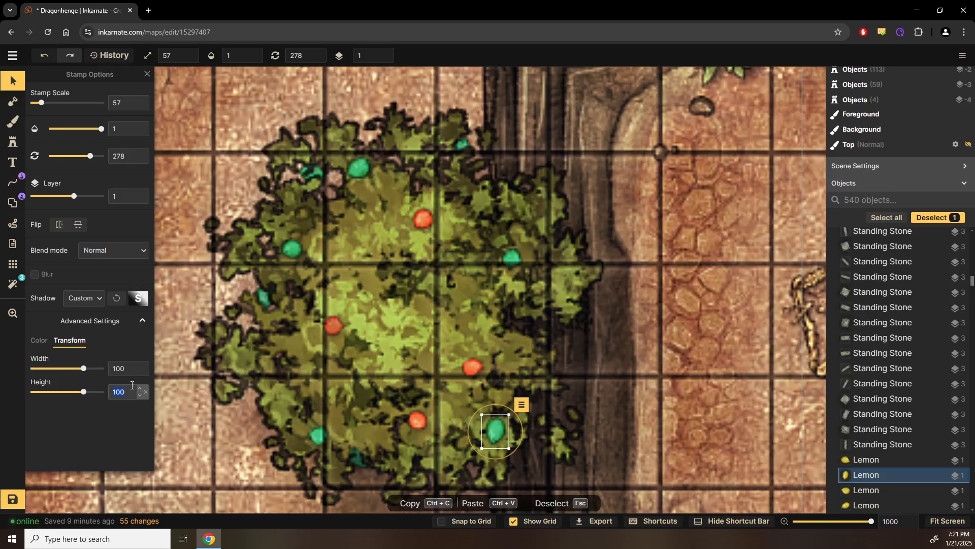
{"action": "type", "text": "75"}
{"action": "left_click", "coordinate": [147, 392]}
{"action": "double_click", "coordinate": [128, 368]}
{"action": "type", "text": "75"}
Step: Set the width of the bright green fruit near the tree's upper edge to 75, with its height at 100
{"action": "left_click", "coordinate": [364, 174]}
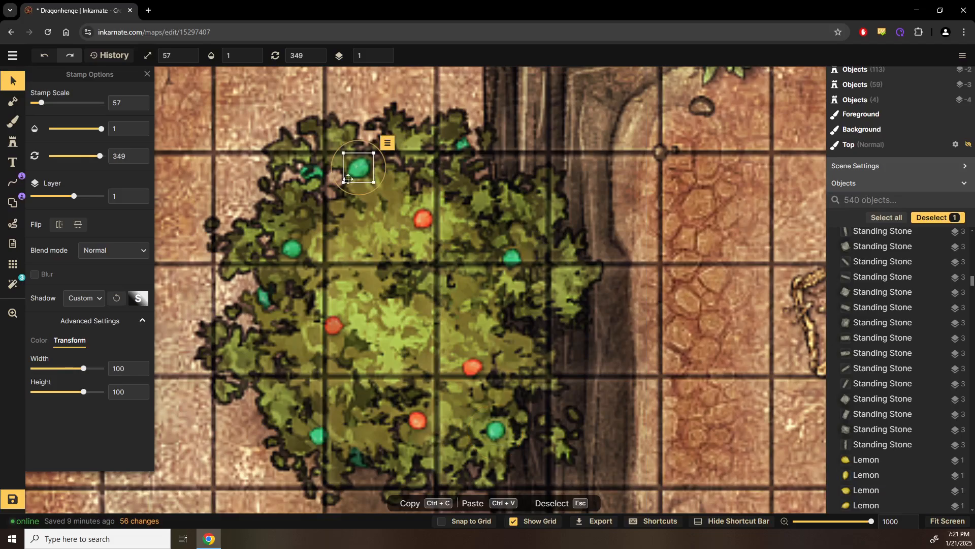
{"action": "type", "text": "75"}
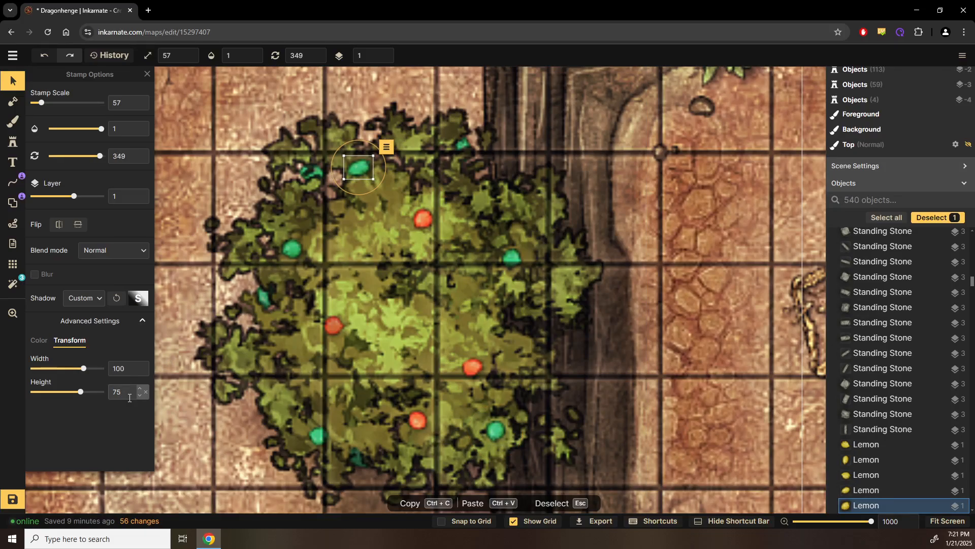
{"action": "left_click", "coordinate": [146, 392]}
{"action": "type", "text": "75"}
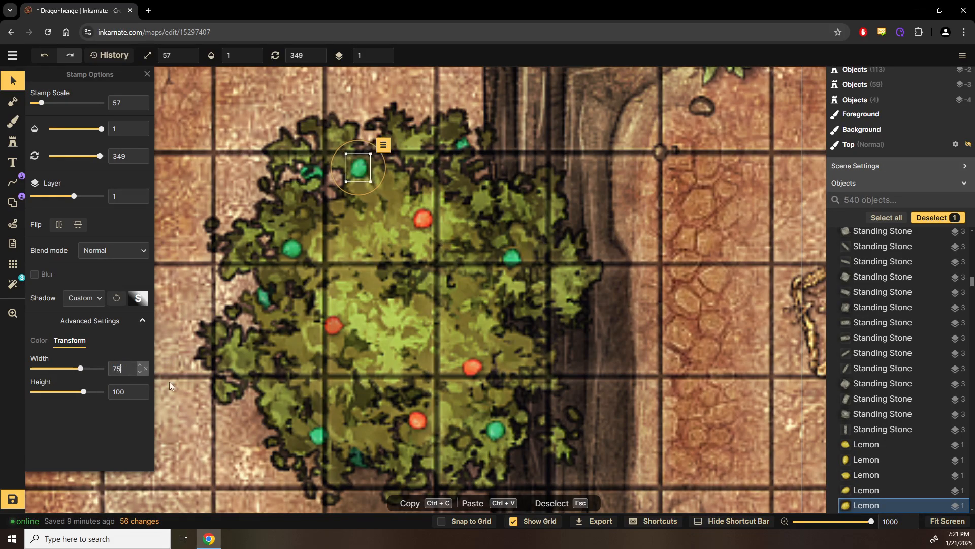
{"action": "left_click", "coordinate": [205, 426]}
{"action": "scroll", "coordinate": [205, 426], "scroll_direction": "down", "scroll_amount": 7}
{"action": "left_click_drag", "start_coordinate": [318, 425], "coordinate": [438, 315]}
{"action": "scroll", "coordinate": [406, 295], "scroll_direction": "up", "scroll_amount": 7}
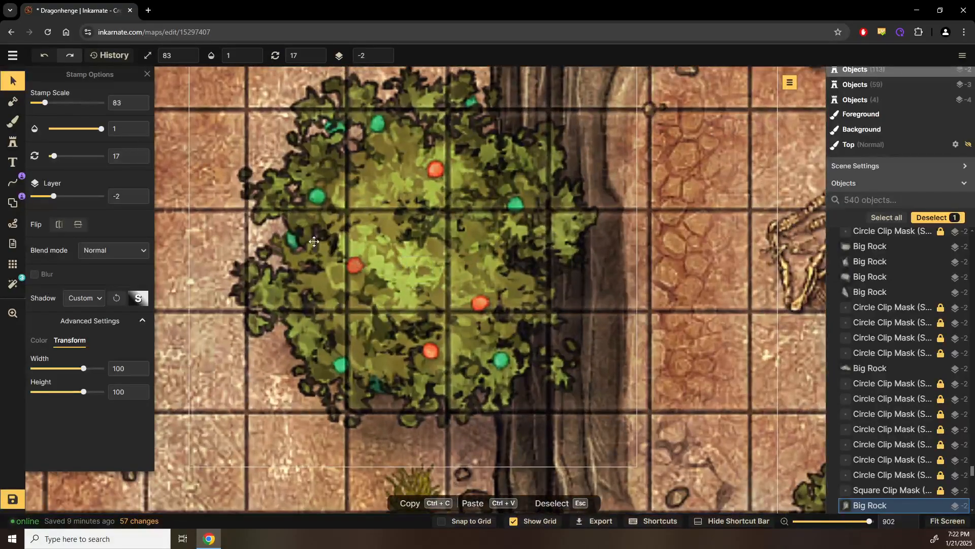
{"action": "left_click", "coordinate": [13, 143]}
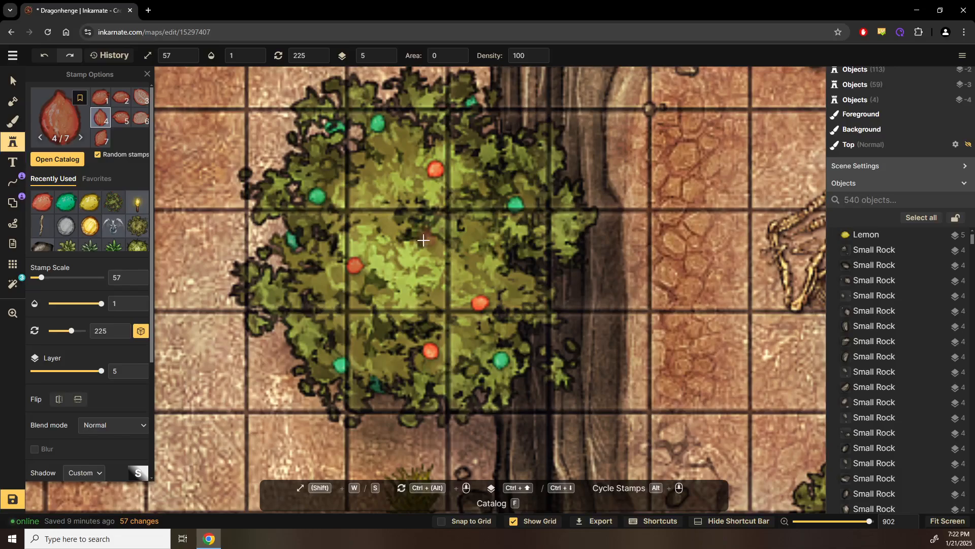
{"action": "left_click", "coordinate": [66, 202]}
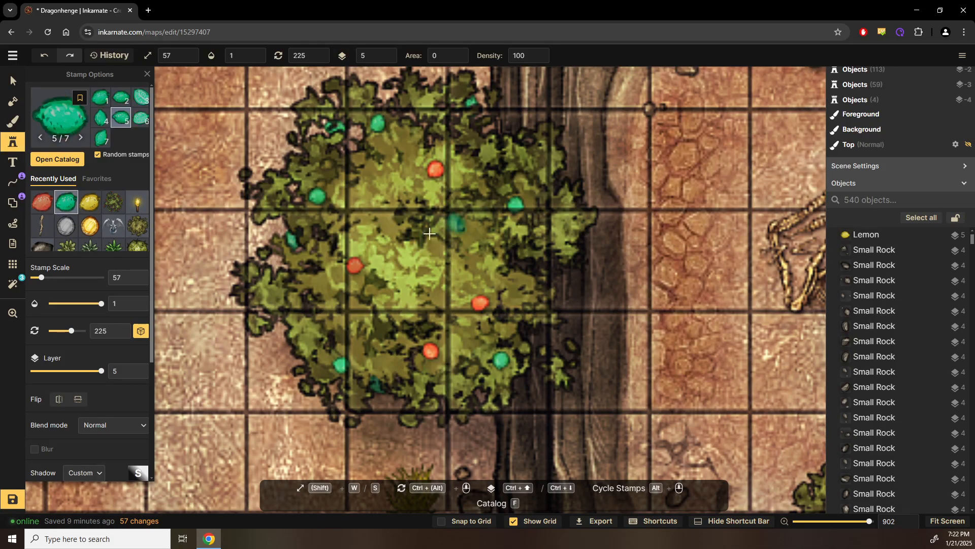
{"action": "left_click", "coordinate": [12, 79]}
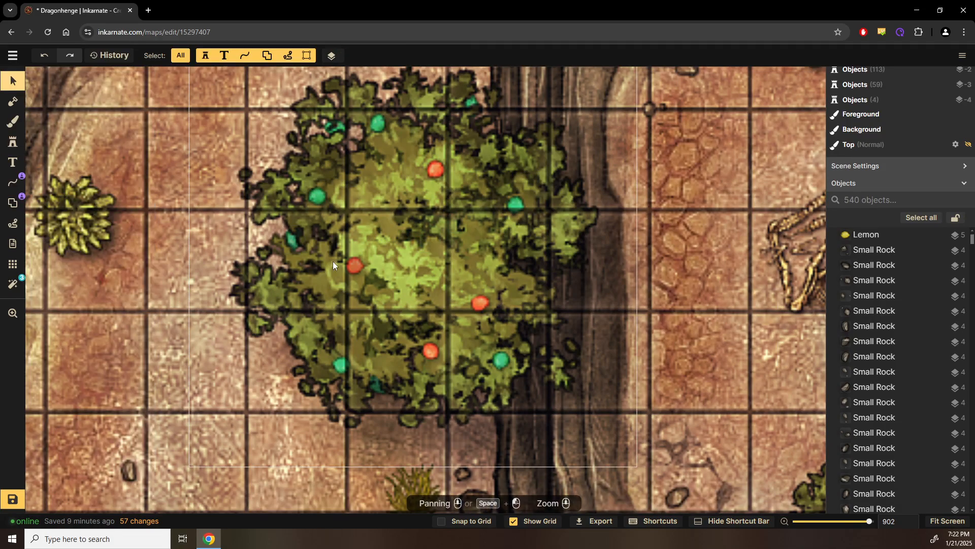
Step: Place a copy of the leftmost red fruit near the centre of the tree and move it to layer 3
{"action": "left_click", "coordinate": [364, 266]}
{"action": "left_click", "coordinate": [15, 146]}
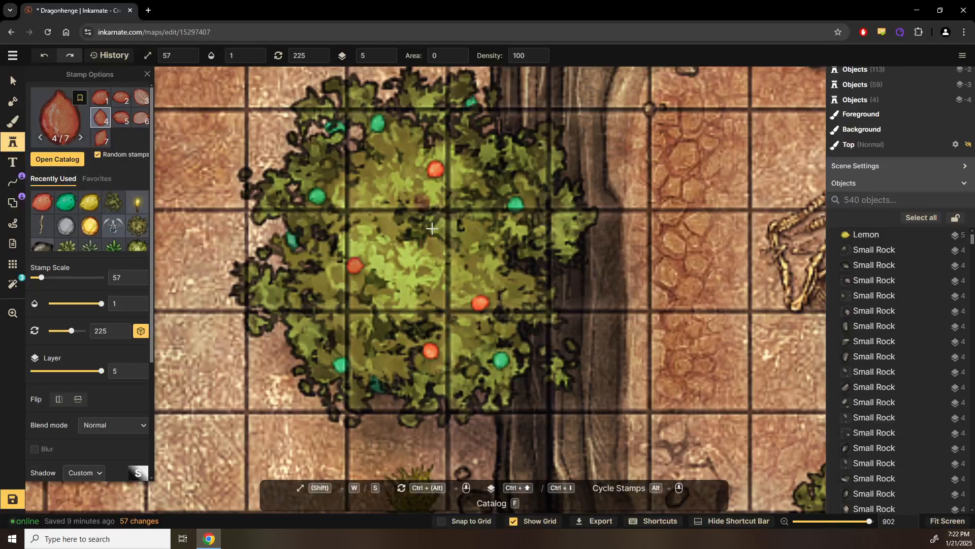
{"action": "left_click", "coordinate": [446, 237]}
{"action": "scroll", "coordinate": [433, 349], "scroll_direction": "down", "scroll_amount": 3}
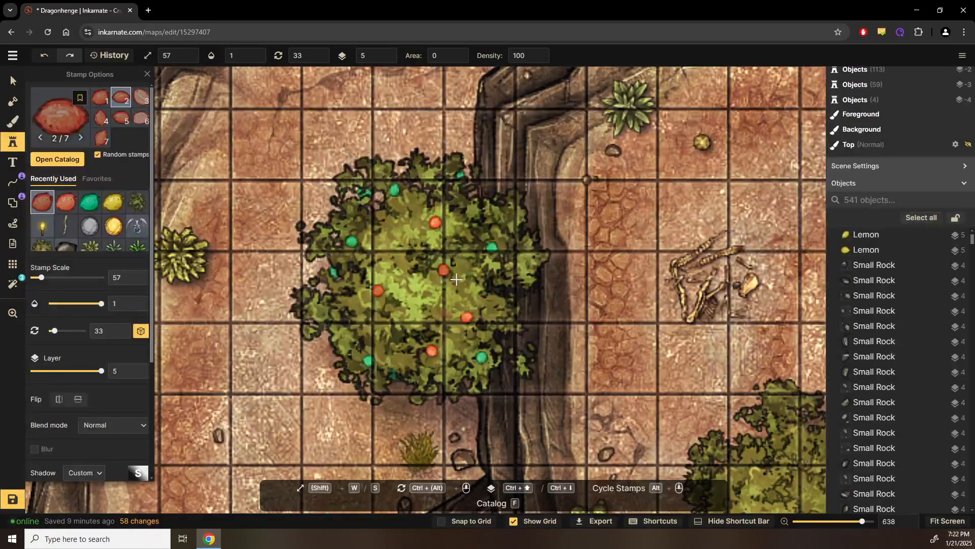
{"action": "left_click", "coordinate": [12, 82]}
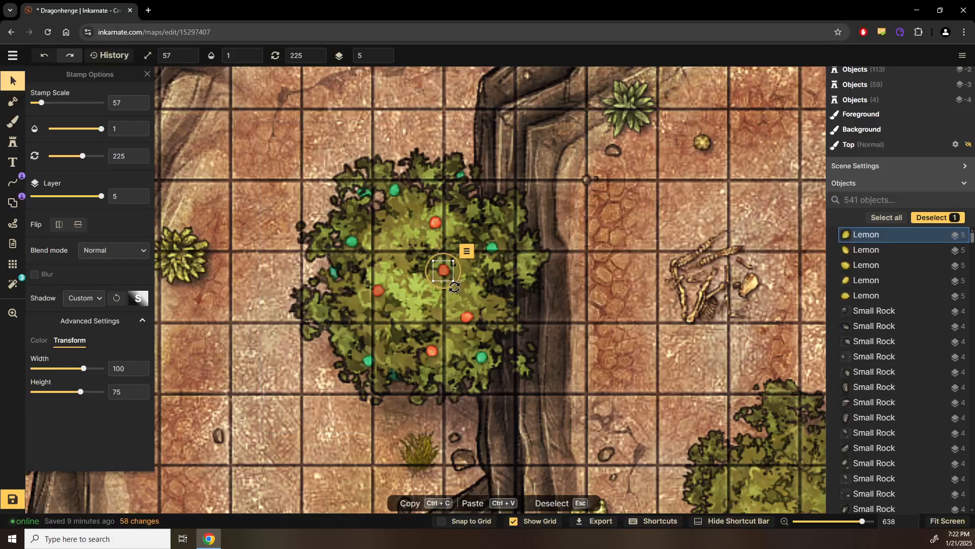
{"action": "scroll", "coordinate": [454, 287], "scroll_direction": "down", "scroll_amount": 1}
{"action": "scroll", "coordinate": [454, 287], "scroll_direction": "down", "scroll_amount": 2}
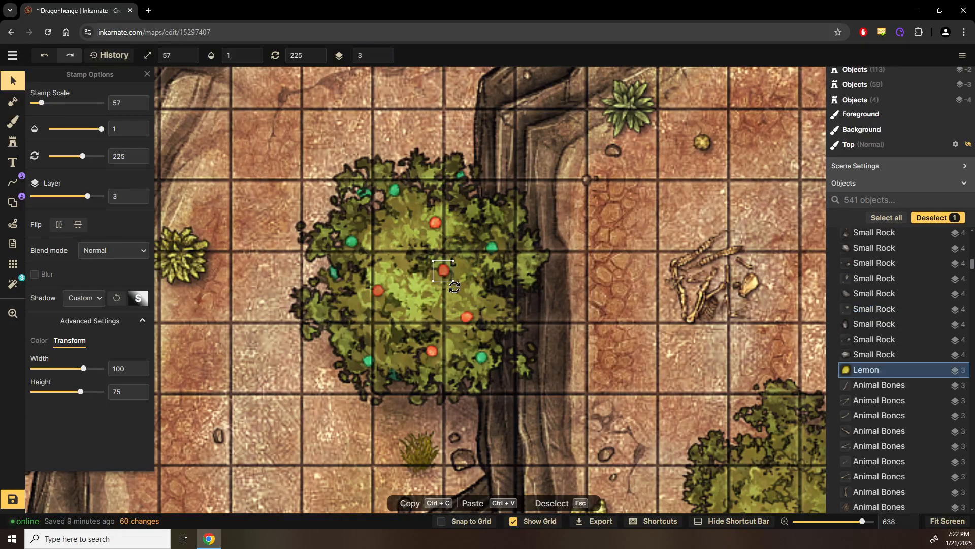
Step: Nudge the uppermost, lower-right and leftmost red fruits slightly within the tree canopy
{"action": "left_click", "coordinate": [437, 221]}
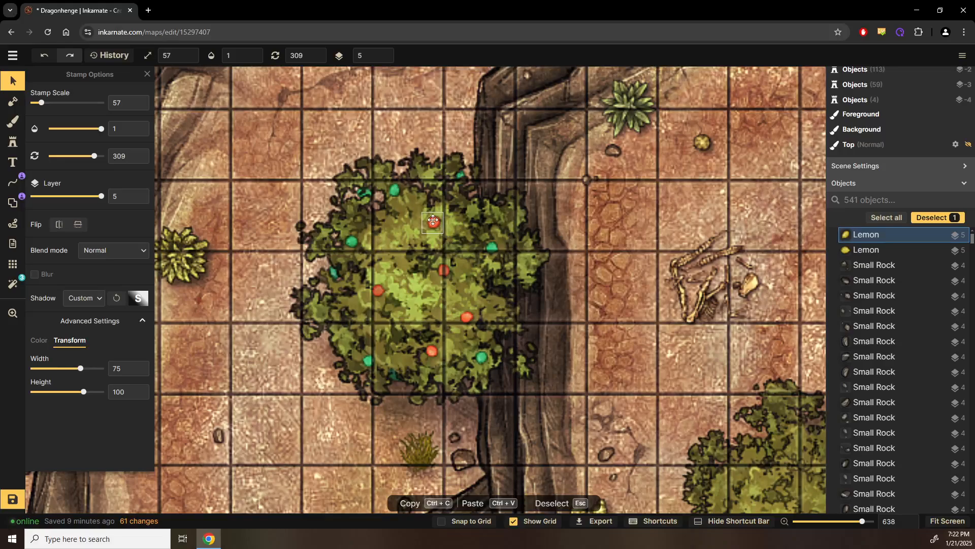
{"action": "key", "text": "ctrl+v"}
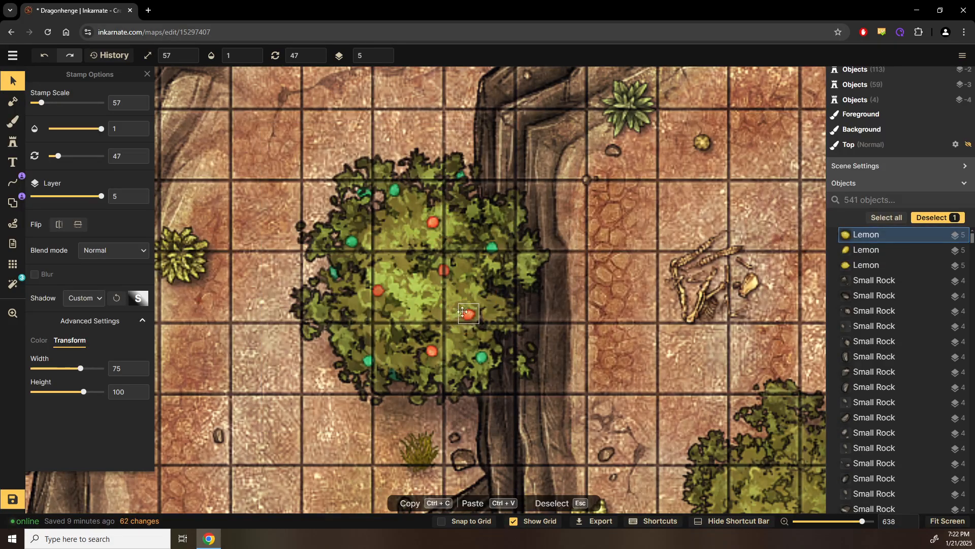
{"action": "left_click", "coordinate": [384, 292]}
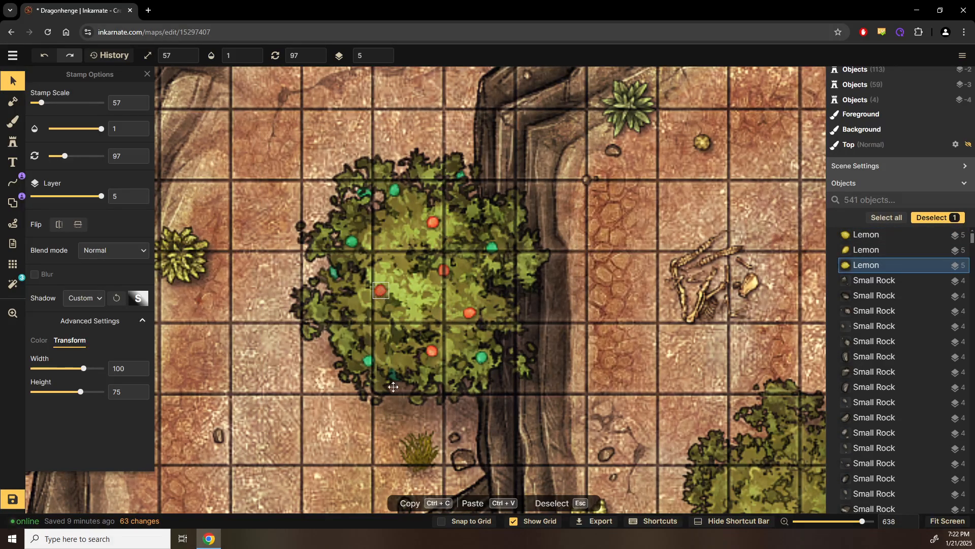
Step: Reuse the existing Animal Bones stamp at scale 30 to add bones north of the bone pile and inside the cliff corner
{"action": "left_click", "coordinate": [306, 449]}
{"action": "scroll", "coordinate": [306, 449], "scroll_direction": "down", "scroll_amount": 5}
{"action": "left_click_drag", "start_coordinate": [330, 319], "coordinate": [283, 133]}
{"action": "left_click_drag", "start_coordinate": [508, 490], "coordinate": [444, 337]}
{"action": "scroll", "coordinate": [376, 342], "scroll_direction": "down", "scroll_amount": 1}
{"action": "left_click_drag", "start_coordinate": [382, 267], "coordinate": [421, 497]}
{"action": "scroll", "coordinate": [430, 284], "scroll_direction": "up", "scroll_amount": 5}
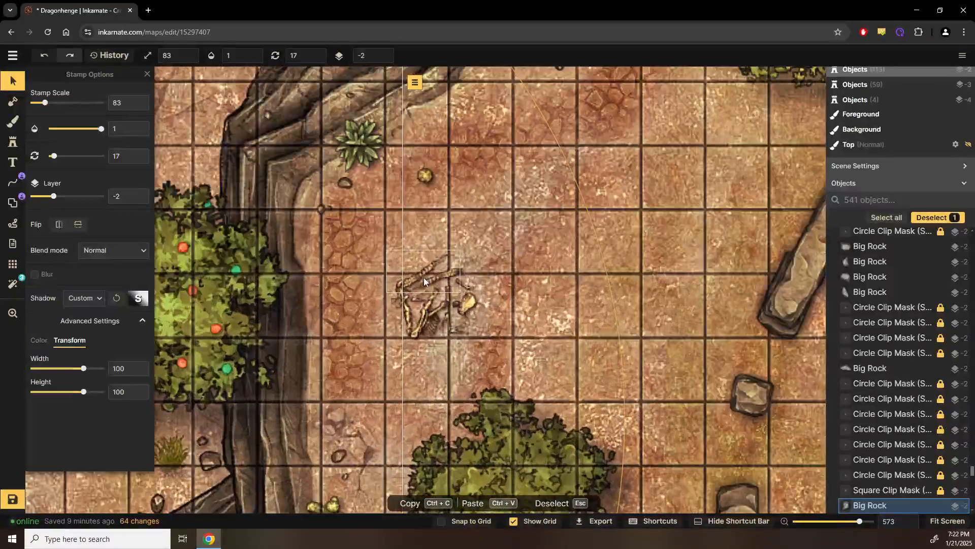
{"action": "left_click", "coordinate": [424, 279]}
{"action": "left_click", "coordinate": [10, 147]}
{"action": "left_click_drag", "start_coordinate": [377, 176], "coordinate": [495, 301]}
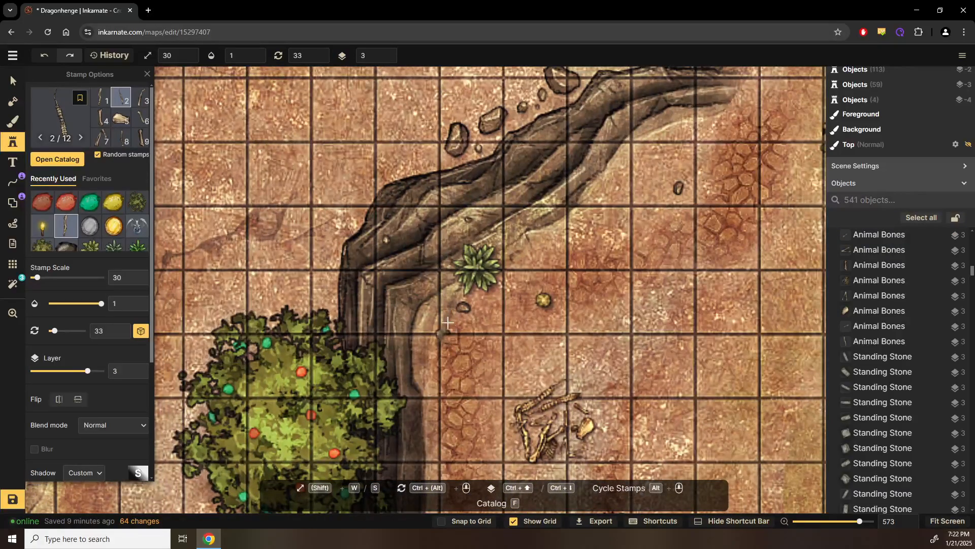
{"action": "left_click", "coordinate": [482, 345]}
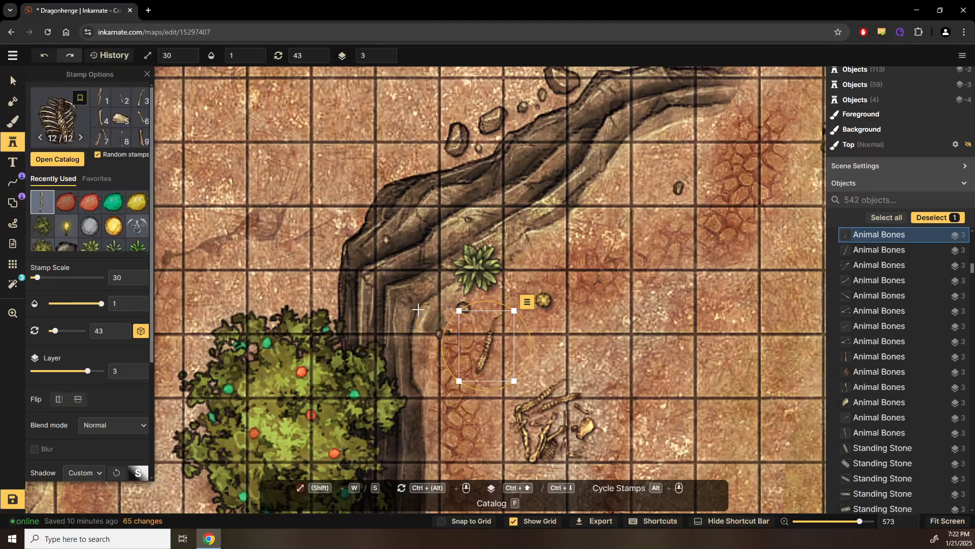
{"action": "left_click", "coordinate": [435, 309]}
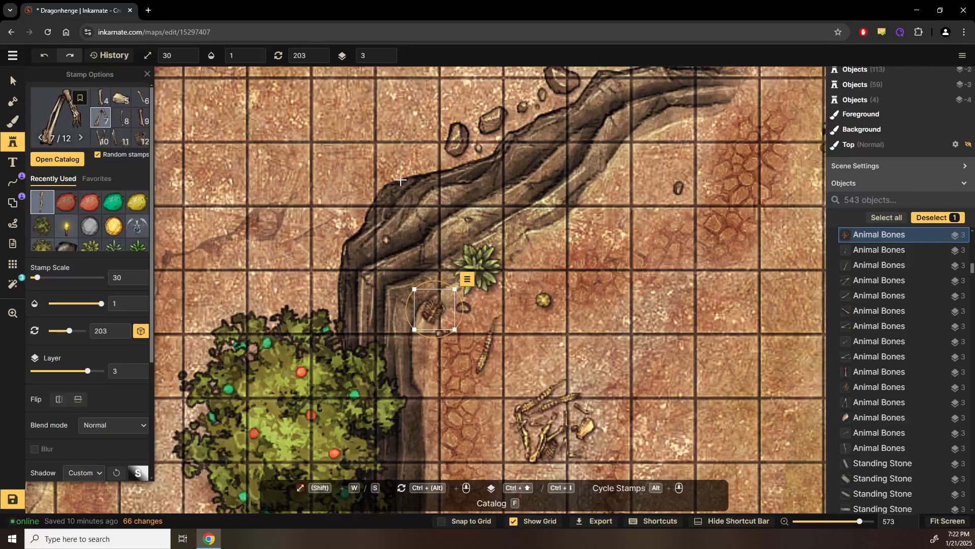
Step: Scatter five more Animal Bones stamps beyond the cliff edge, near the small yellow bush and around the bone pile
{"action": "left_click", "coordinate": [402, 158]}
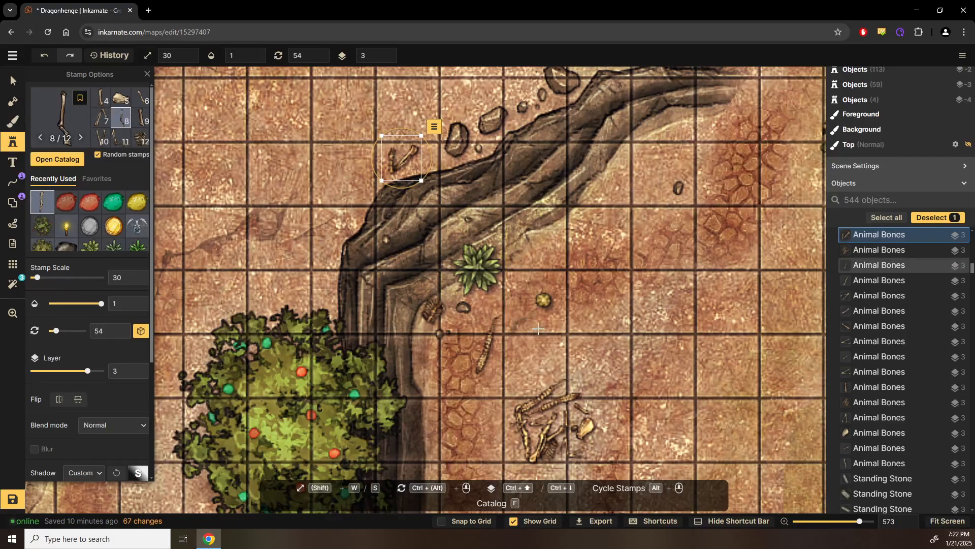
{"action": "left_click", "coordinate": [470, 429]}
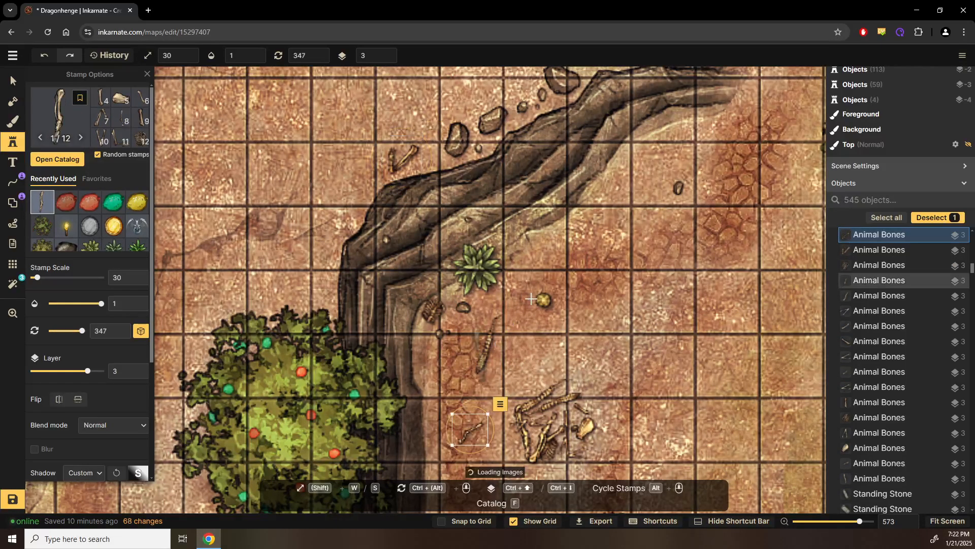
{"action": "left_click", "coordinate": [558, 265]}
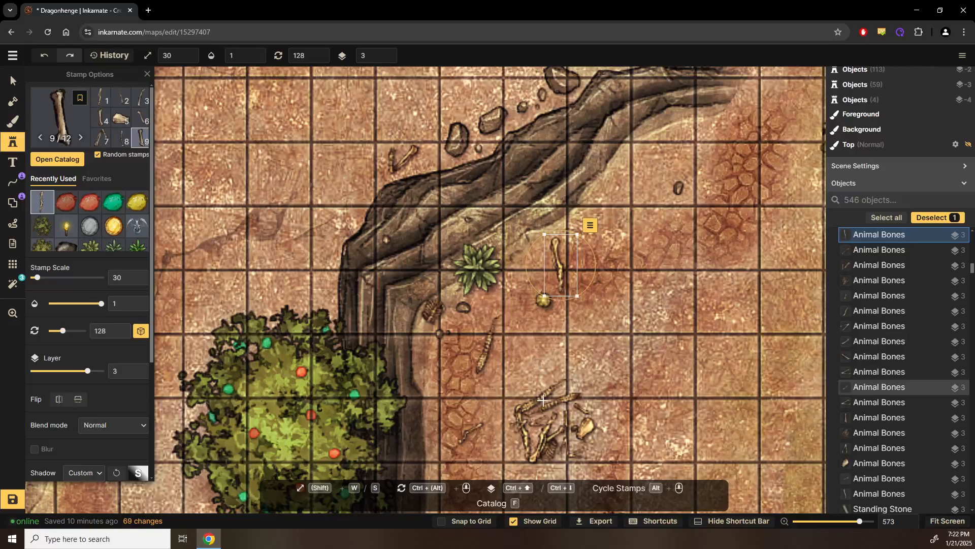
{"action": "left_click", "coordinate": [539, 381]}
{"action": "left_click", "coordinate": [497, 405]}
Step: Add six further Animal Bones stamps on the cliff side of the bone pile and between it and the small yellow bush
{"action": "left_click_drag", "start_coordinate": [497, 405], "coordinate": [454, 330]}
{"action": "left_click", "coordinate": [477, 277]}
{"action": "left_click", "coordinate": [426, 303]}
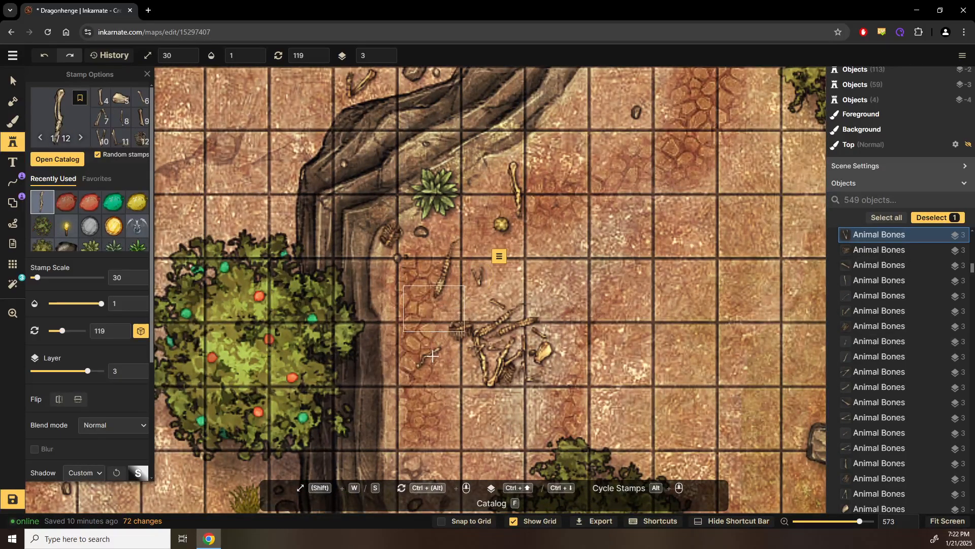
{"action": "left_click", "coordinate": [426, 335]}
{"action": "left_click", "coordinate": [445, 377]}
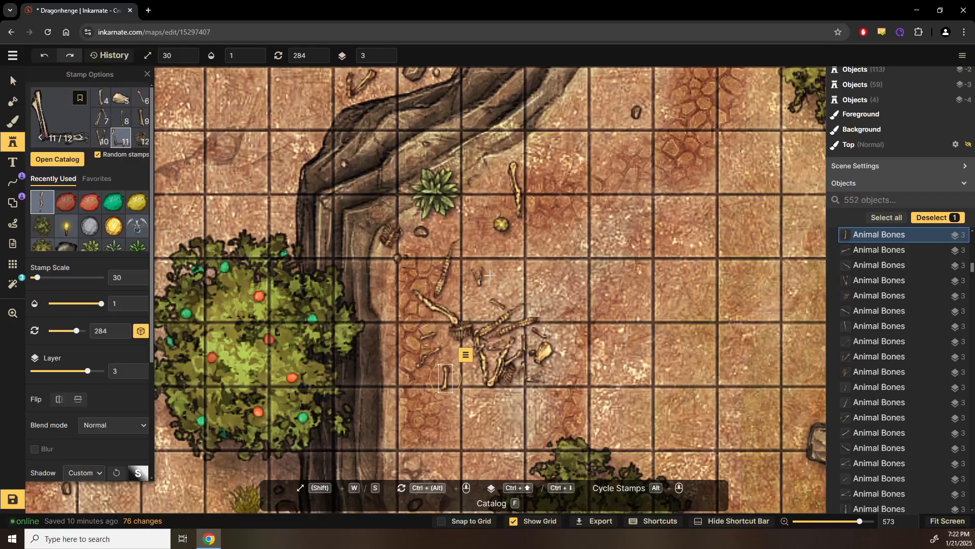
{"action": "left_click", "coordinate": [490, 274]}
{"action": "left_click", "coordinate": [476, 236]}
{"action": "scroll", "coordinate": [500, 323], "scroll_direction": "down", "scroll_amount": 5}
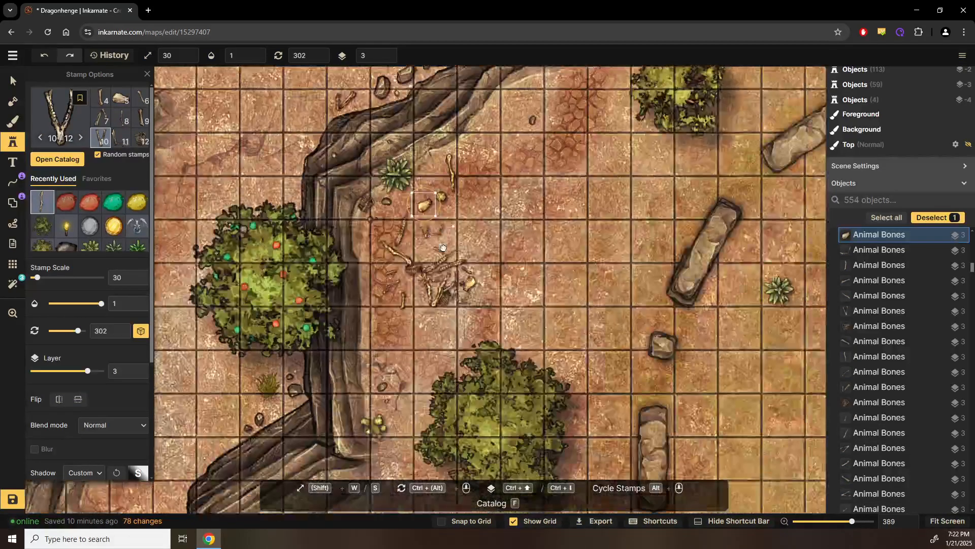
Step: Clear the selection and look over the whole map
{"action": "key", "text": "v"}
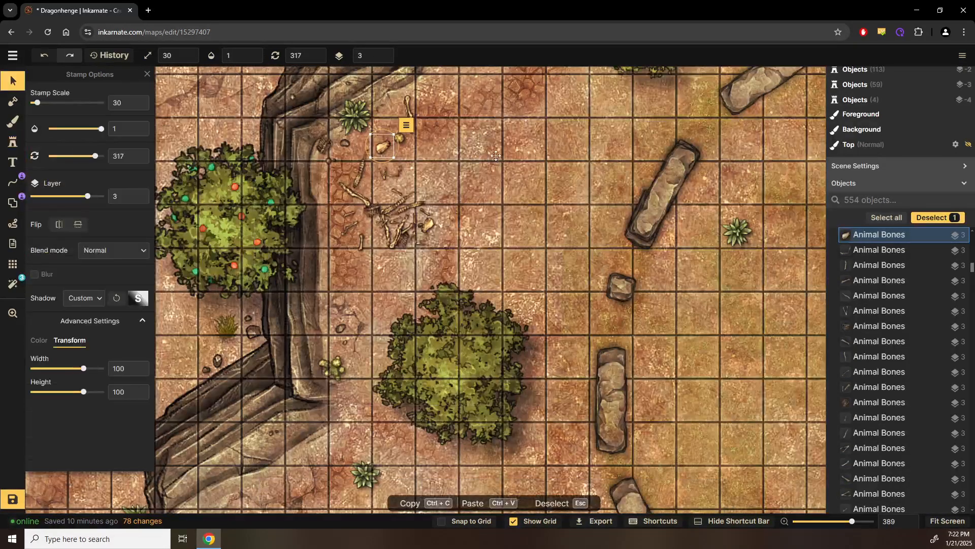
{"action": "left_click", "coordinate": [496, 155]}
{"action": "scroll", "coordinate": [491, 181], "scroll_direction": "down", "scroll_amount": 8}
{"action": "scroll", "coordinate": [491, 181], "scroll_direction": "down", "scroll_amount": 8}
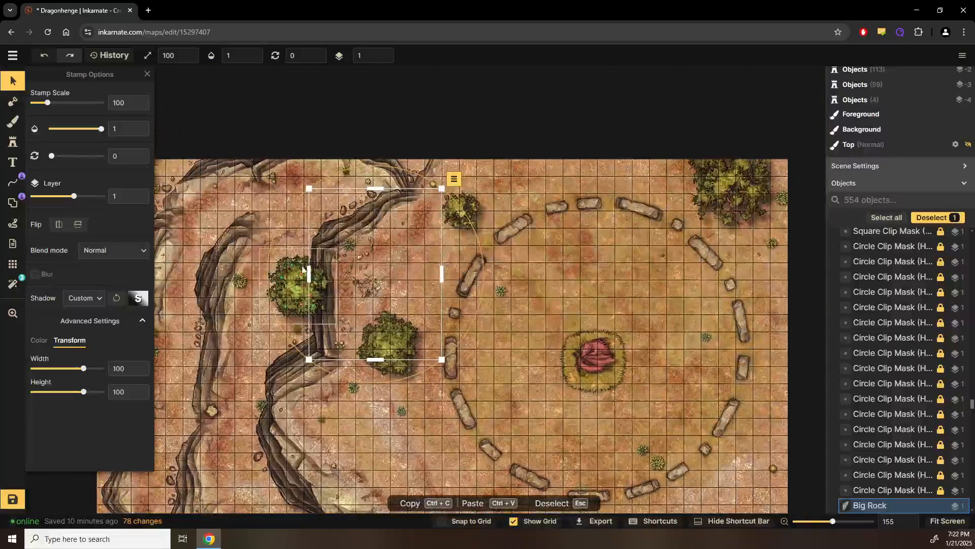
{"action": "left_click", "coordinate": [767, 427]}
{"action": "scroll", "coordinate": [767, 425], "scroll_direction": "down", "scroll_amount": 2}
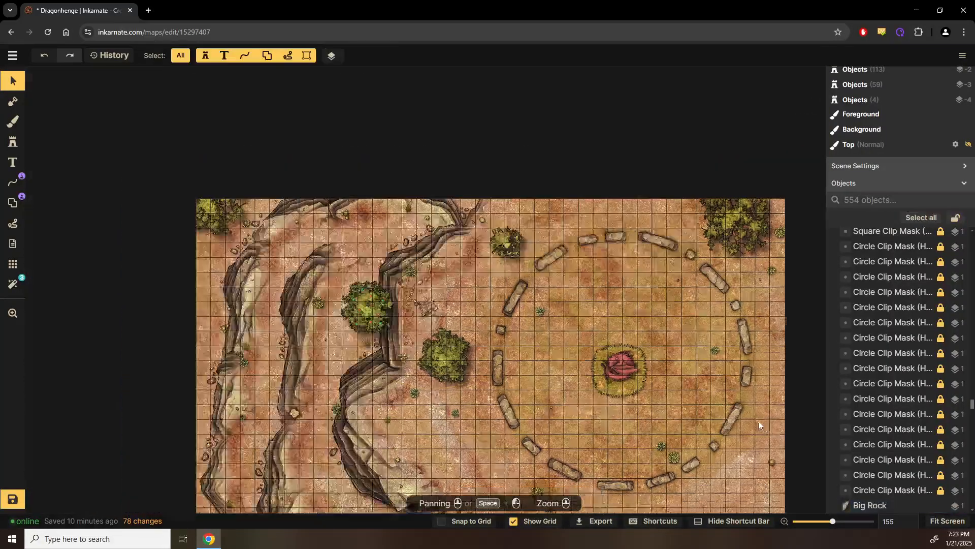
Step: Examine the southern cliffs and the small pool beside the cliff near the large tree, and save the map
{"action": "left_click_drag", "start_coordinate": [638, 327], "coordinate": [505, 201]}
{"action": "left_click_drag", "start_coordinate": [606, 264], "coordinate": [621, 117]}
{"action": "scroll", "coordinate": [617, 111], "scroll_direction": "down", "scroll_amount": 1}
{"action": "scroll", "coordinate": [221, 274], "scroll_direction": "up", "scroll_amount": 2}
{"action": "scroll", "coordinate": [556, 375], "scroll_direction": "up", "scroll_amount": 1}
{"action": "scroll", "coordinate": [553, 374], "scroll_direction": "up", "scroll_amount": 4}
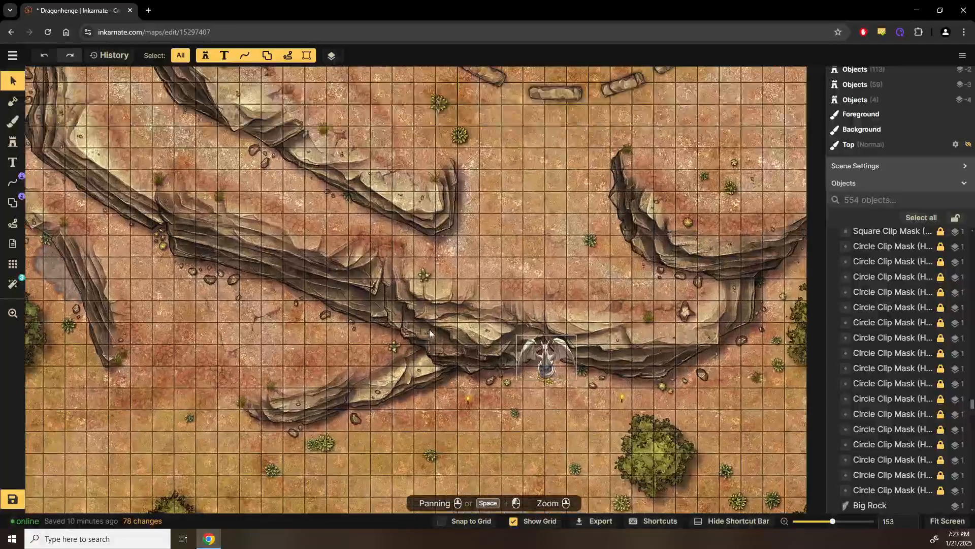
{"action": "left_click_drag", "start_coordinate": [141, 351], "coordinate": [513, 470]}
{"action": "scroll", "coordinate": [278, 352], "scroll_direction": "up", "scroll_amount": 1}
{"action": "left_click_drag", "start_coordinate": [278, 352], "coordinate": [350, 355]}
{"action": "scroll", "coordinate": [350, 355], "scroll_direction": "up", "scroll_amount": 2}
{"action": "scroll", "coordinate": [539, 373], "scroll_direction": "up", "scroll_amount": 1}
{"action": "left_click_drag", "start_coordinate": [539, 373], "coordinate": [485, 319]}
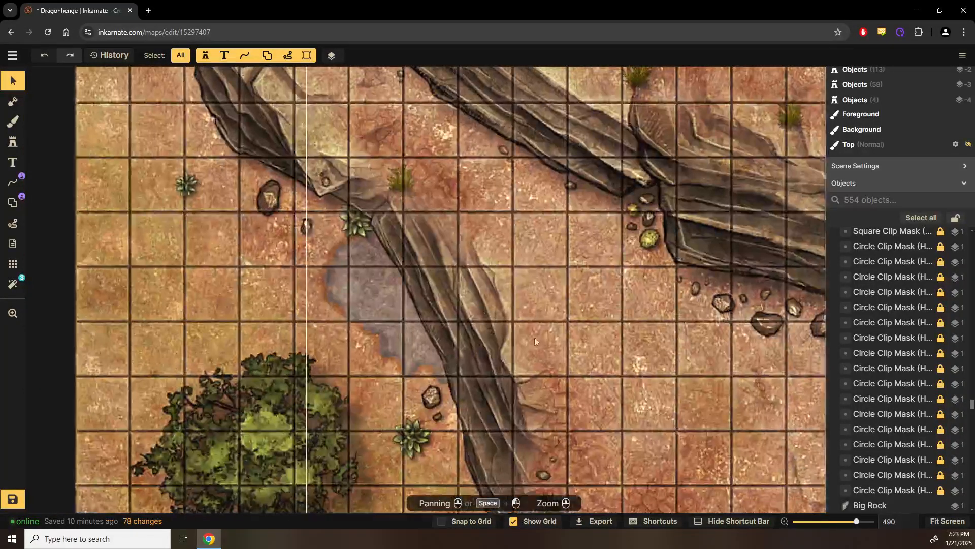
{"action": "left_click", "coordinate": [13, 498]}
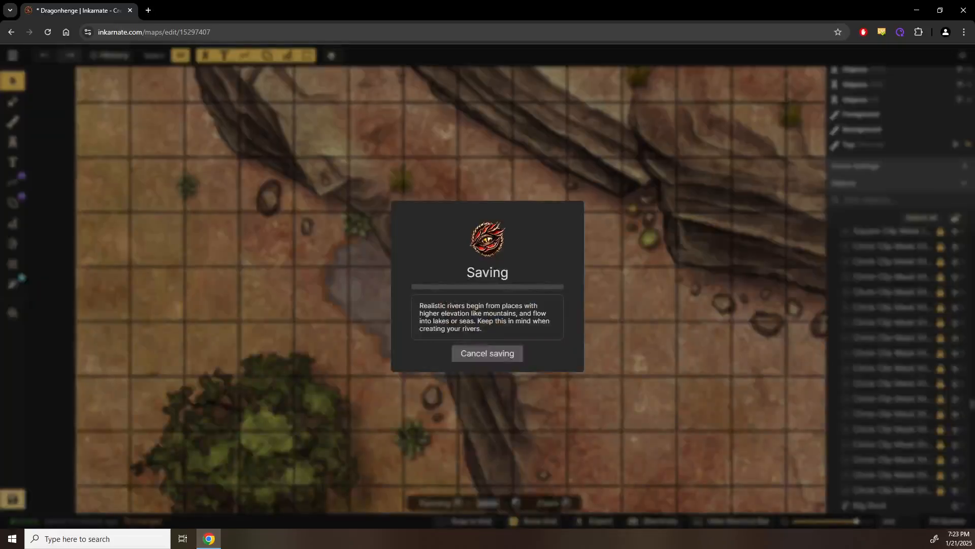
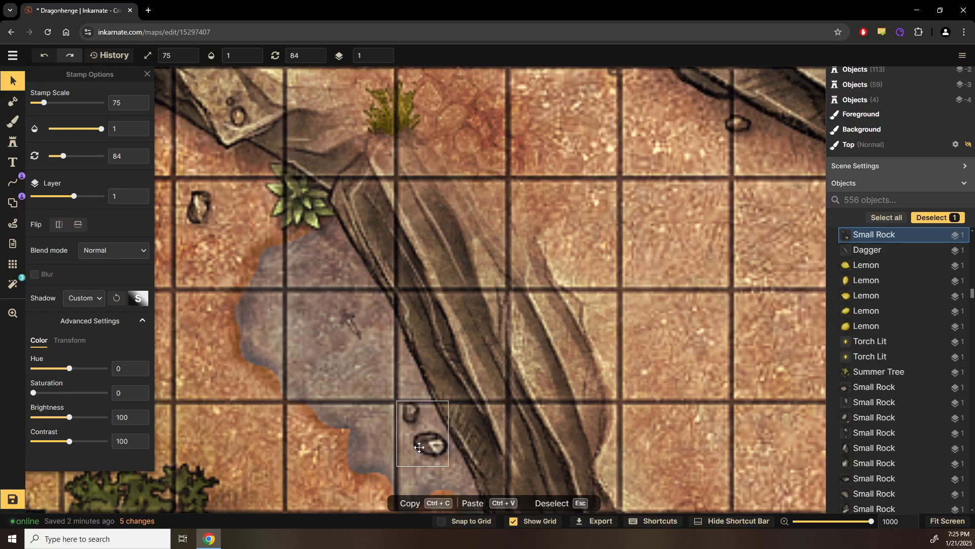
Step: Set the Small Rock in the pool's southern part to brightness 109, scale 37 and opacity 0.53, repositioning it within the water
{"action": "left_click_drag", "start_coordinate": [408, 511], "coordinate": [132, 351]}
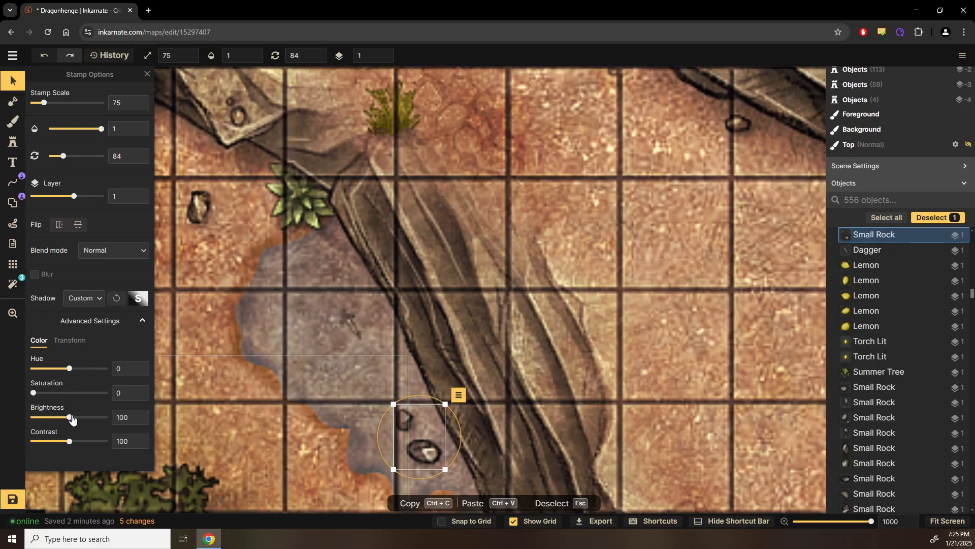
{"action": "left_click_drag", "start_coordinate": [167, 417], "coordinate": [168, 416]}
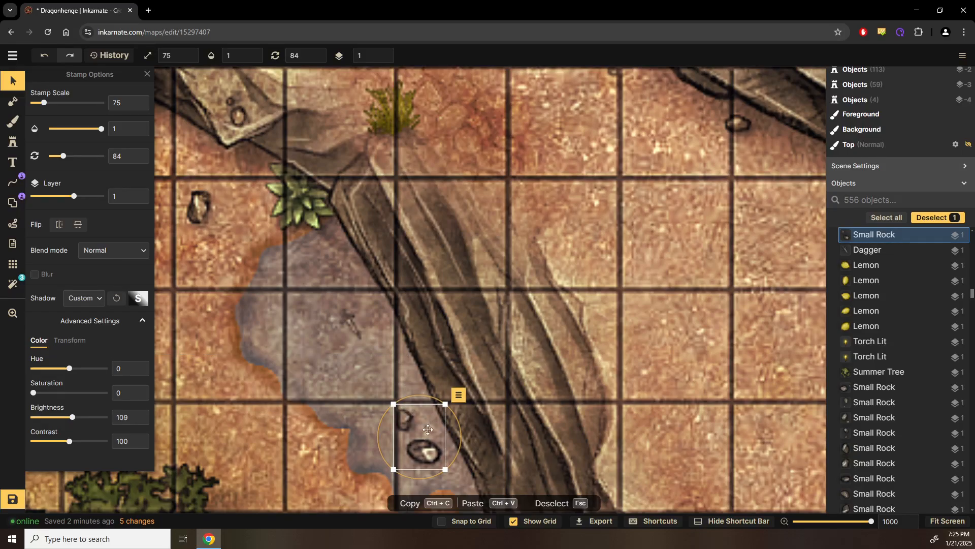
{"action": "left_click_drag", "start_coordinate": [393, 402], "coordinate": [423, 439]}
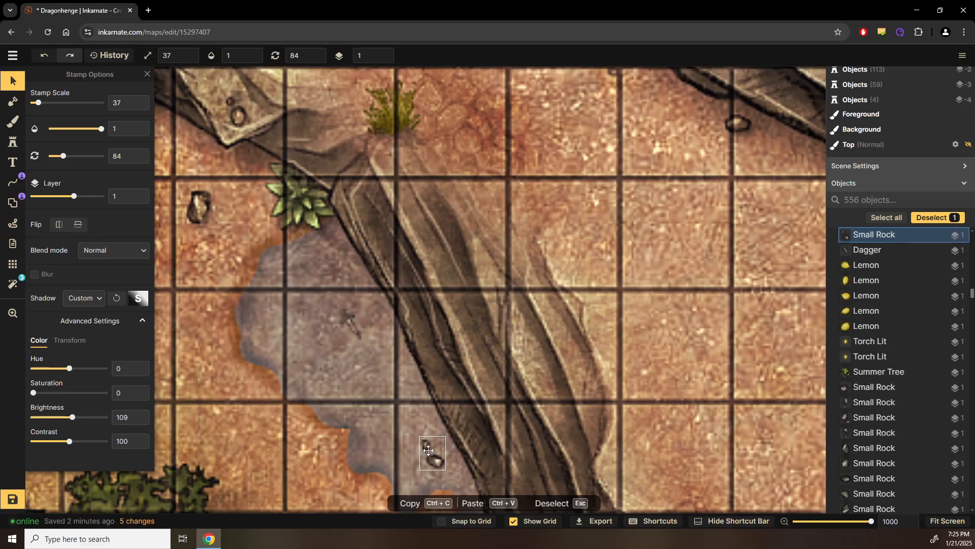
{"action": "left_click", "coordinate": [427, 450]}
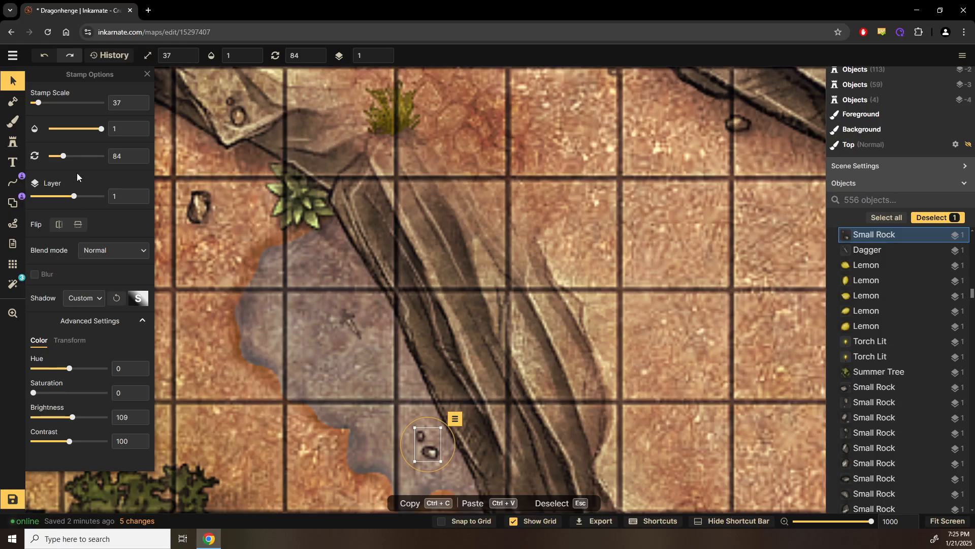
{"action": "left_click", "coordinate": [88, 130]}
{"action": "left_click_drag", "start_coordinate": [85, 133], "coordinate": [84, 133]}
{"action": "key", "text": "Escape"}
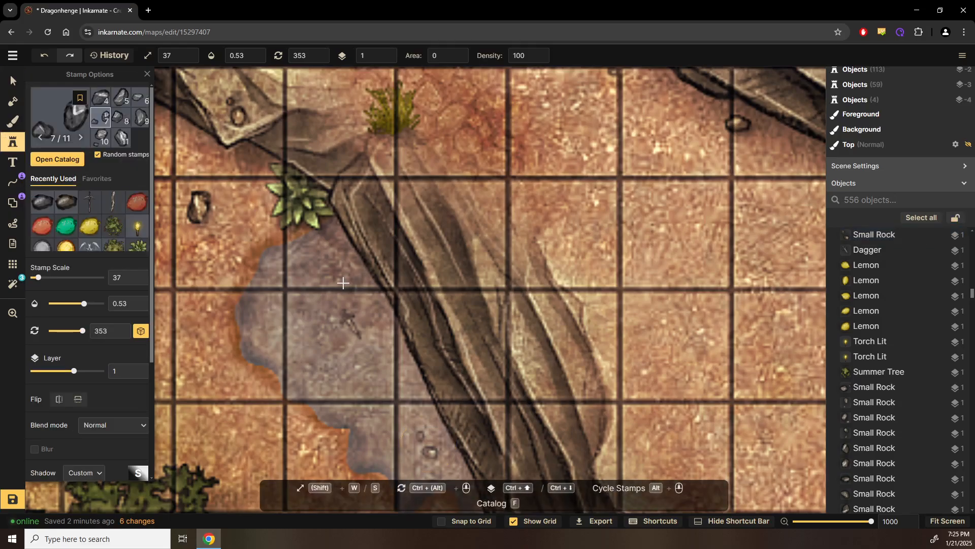
Step: Add one Small Rock stamp at scale 37 in the pool's northern part and four at scale 15 around the pool
{"action": "scroll", "coordinate": [272, 199], "scroll_direction": "up", "scroll_amount": 1}
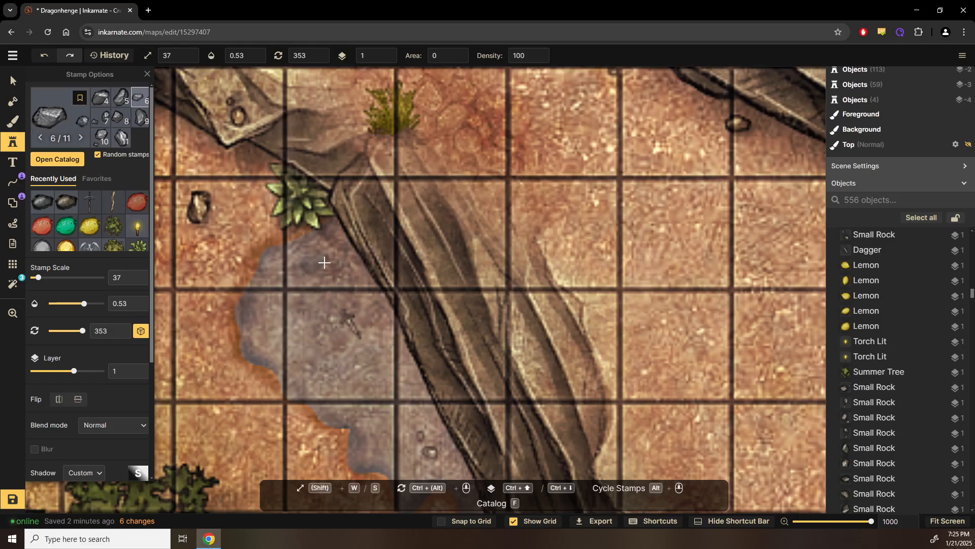
{"action": "left_click", "coordinate": [332, 268]}
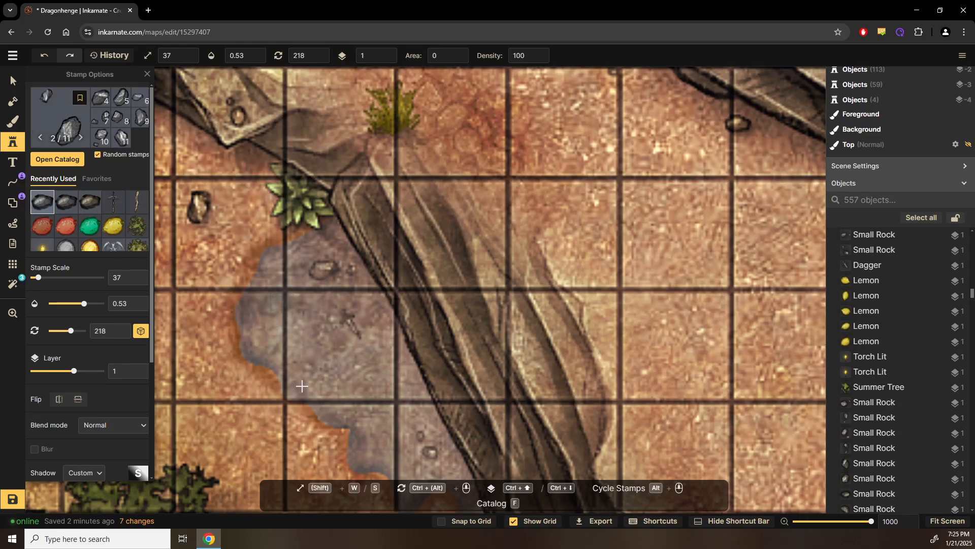
{"action": "left_click", "coordinate": [120, 117]}
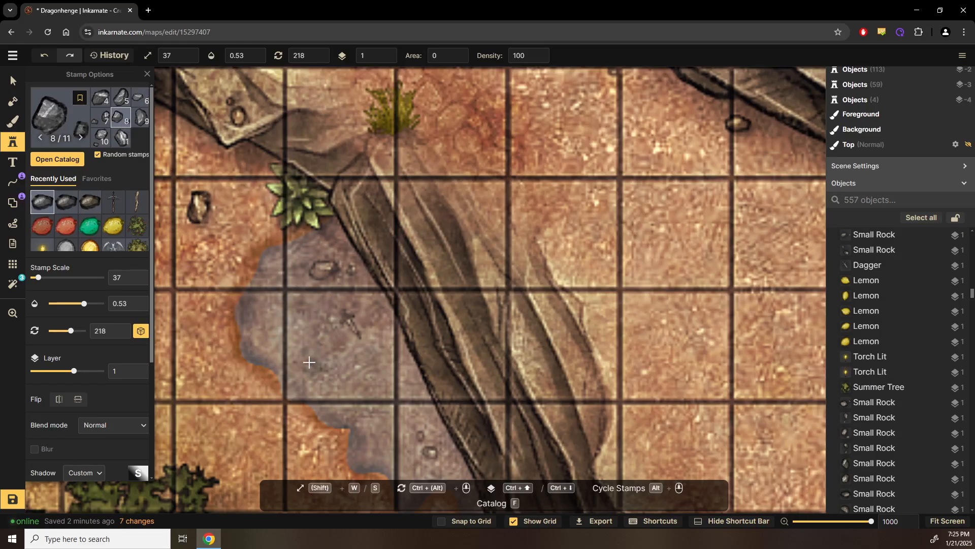
{"action": "left_click", "coordinate": [140, 126]}
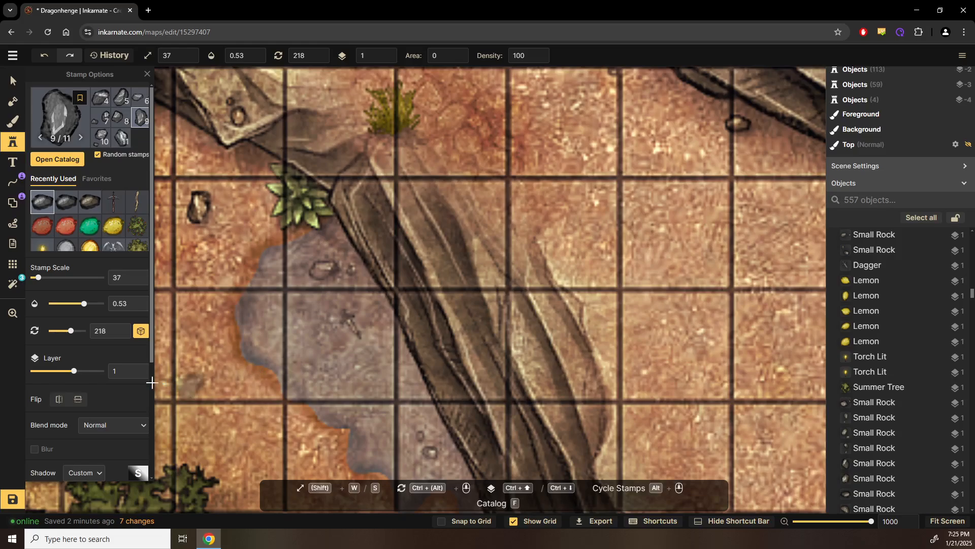
{"action": "left_click", "coordinate": [114, 277]}
{"action": "type", "text": "15"}
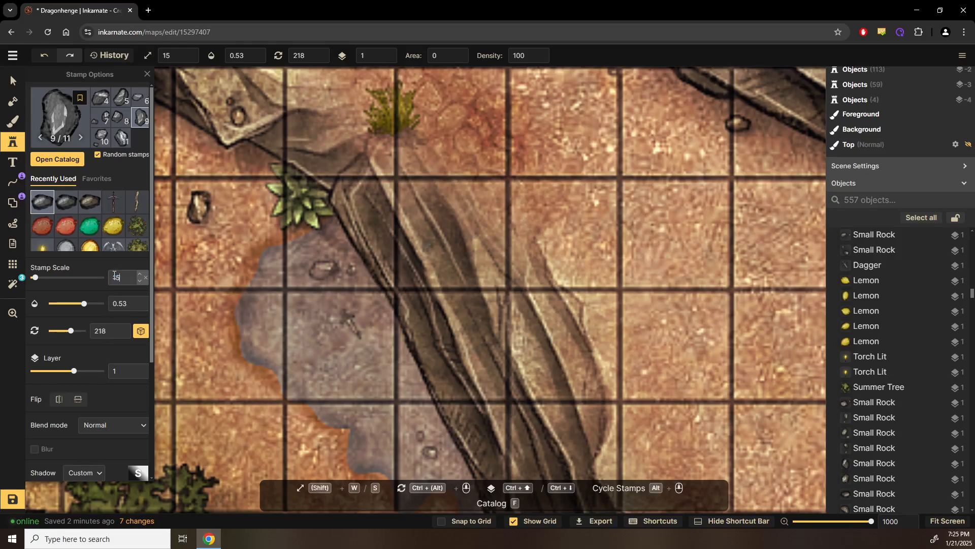
{"action": "left_click", "coordinate": [324, 390]}
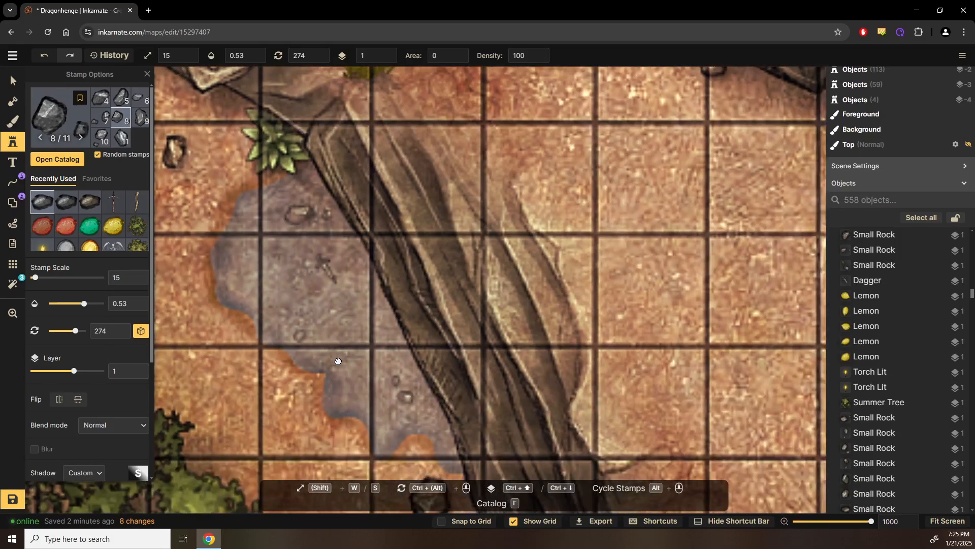
{"action": "scroll", "coordinate": [337, 389], "scroll_direction": "down", "scroll_amount": 1}
{"action": "left_click", "coordinate": [344, 391]}
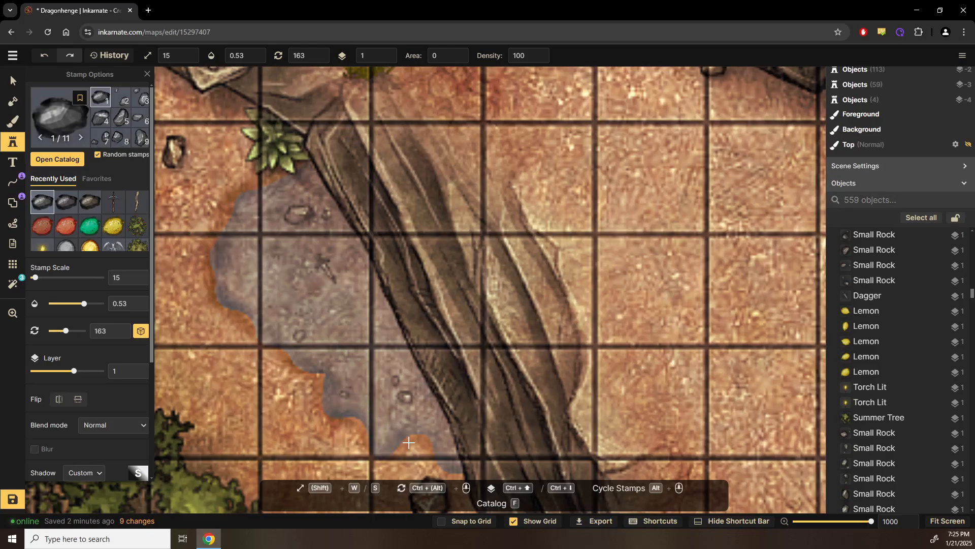
{"action": "double_click", "coordinate": [239, 257]}
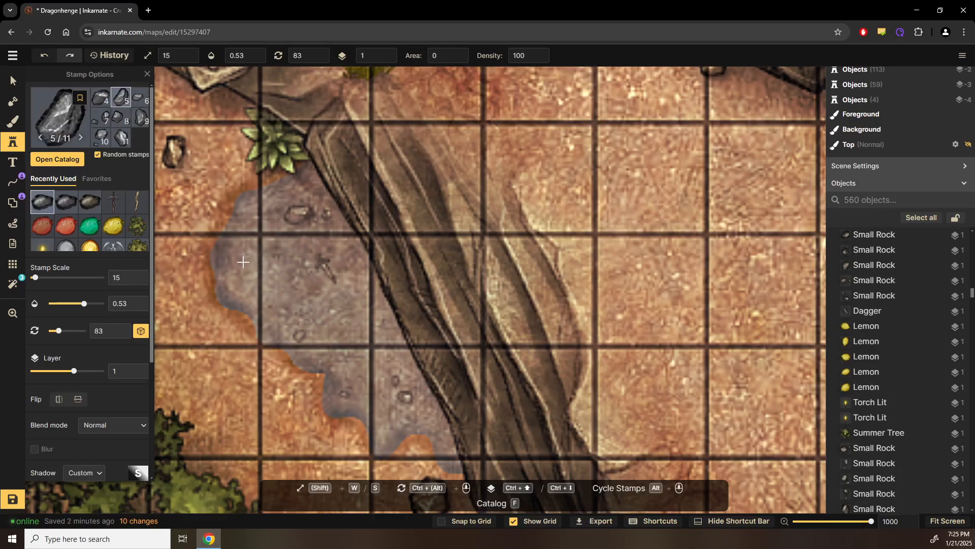
{"action": "left_click", "coordinate": [10, 79]}
{"action": "left_click", "coordinate": [244, 259]}
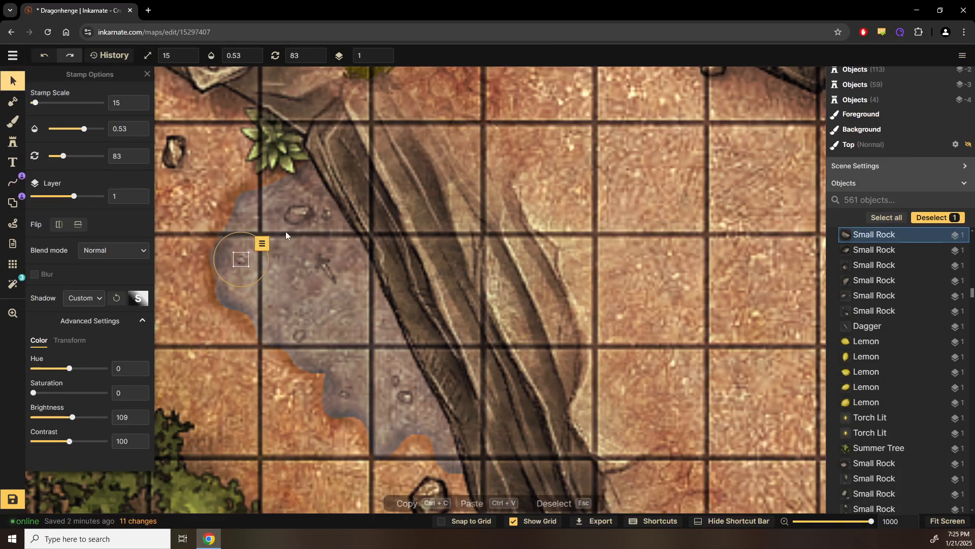
{"action": "scroll", "coordinate": [322, 298], "scroll_direction": "down", "scroll_amount": 3}
{"action": "scroll", "coordinate": [322, 297], "scroll_direction": "up", "scroll_amount": 3}
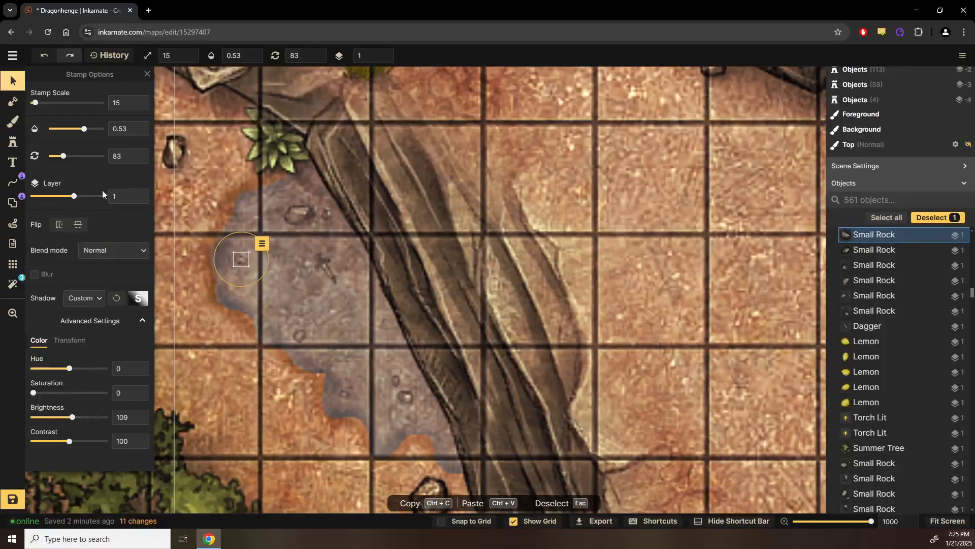
Step: Search the stamp catalog for "lily" and place the Lily Pads variant with a separate yellow flower in the pool near the dagger
{"action": "left_click", "coordinate": [13, 141]}
{"action": "left_click", "coordinate": [49, 160]}
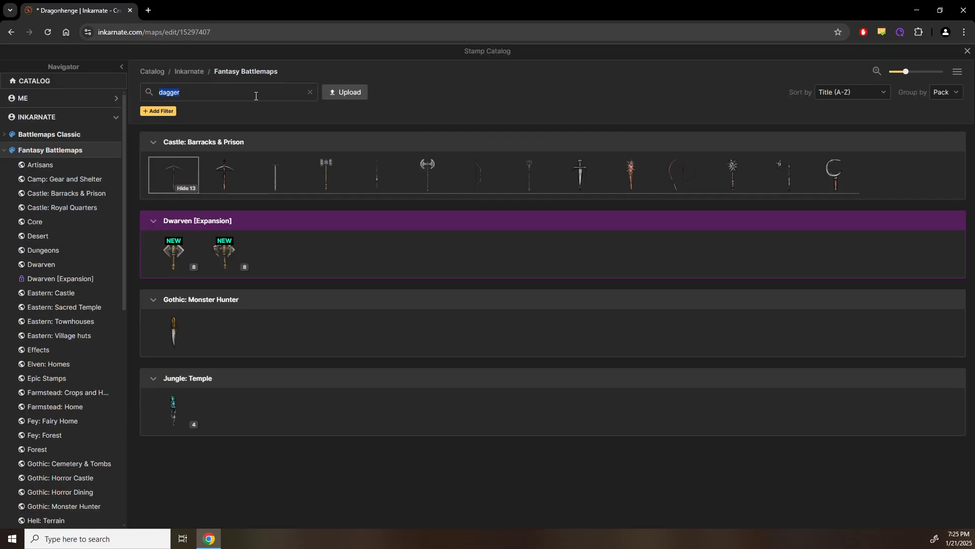
{"action": "key", "text": "BackSpace"}
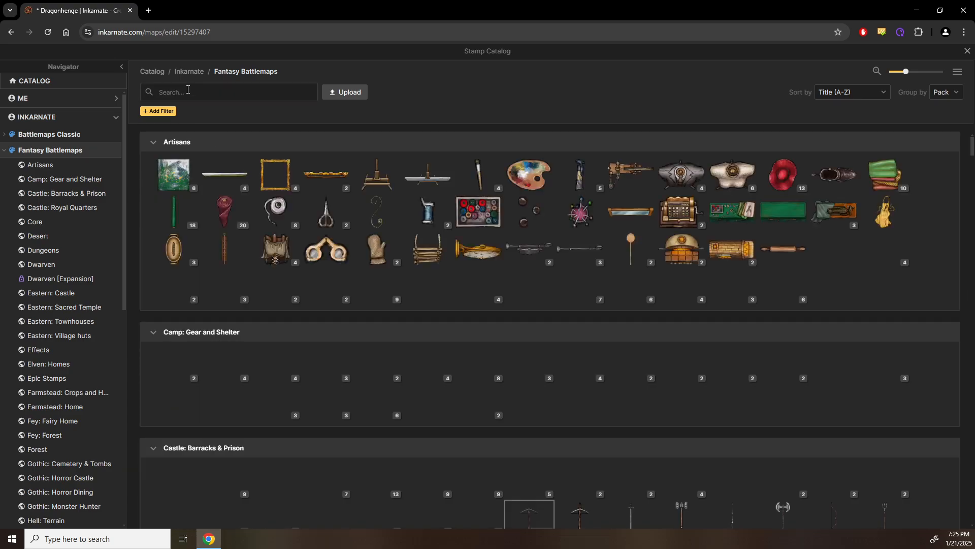
{"action": "type", "text": "lily"}
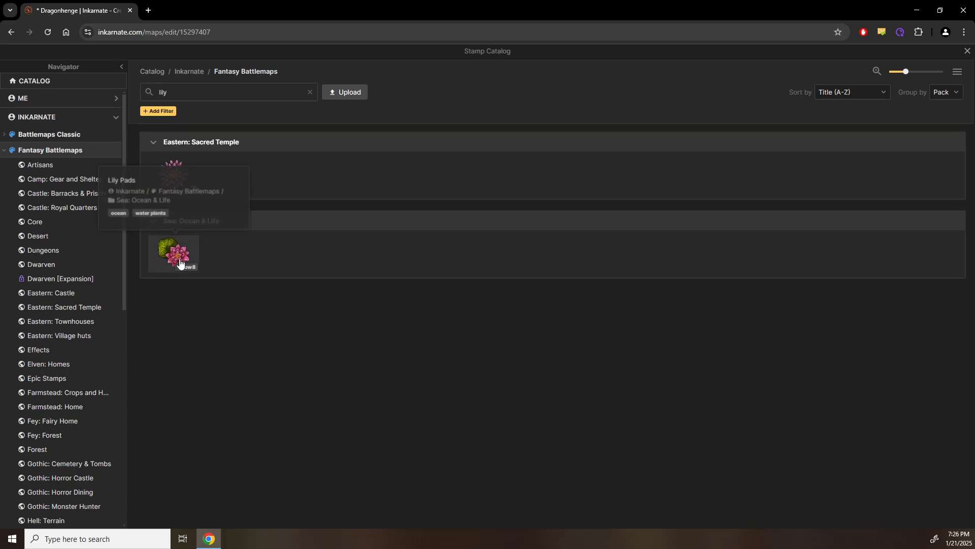
{"action": "left_click", "coordinate": [187, 267]}
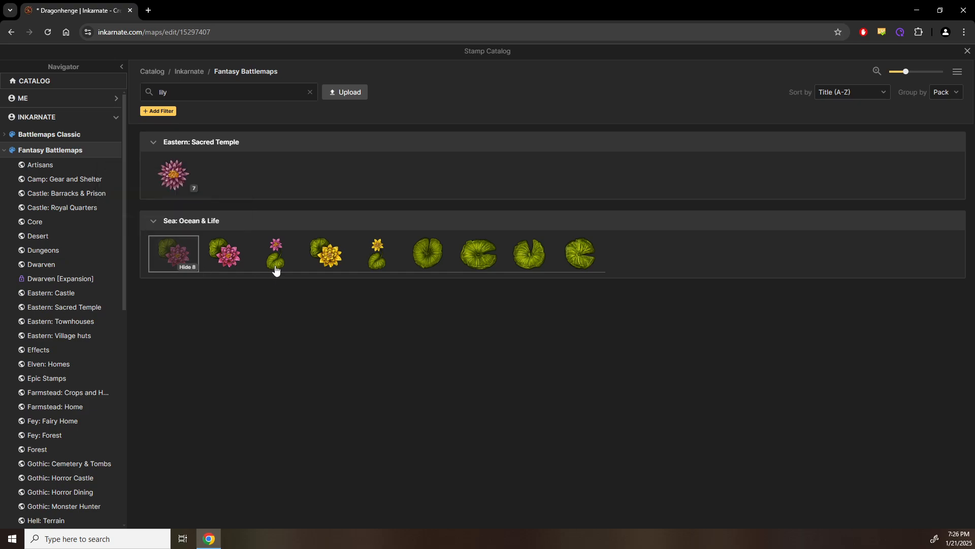
{"action": "left_click", "coordinate": [385, 265]}
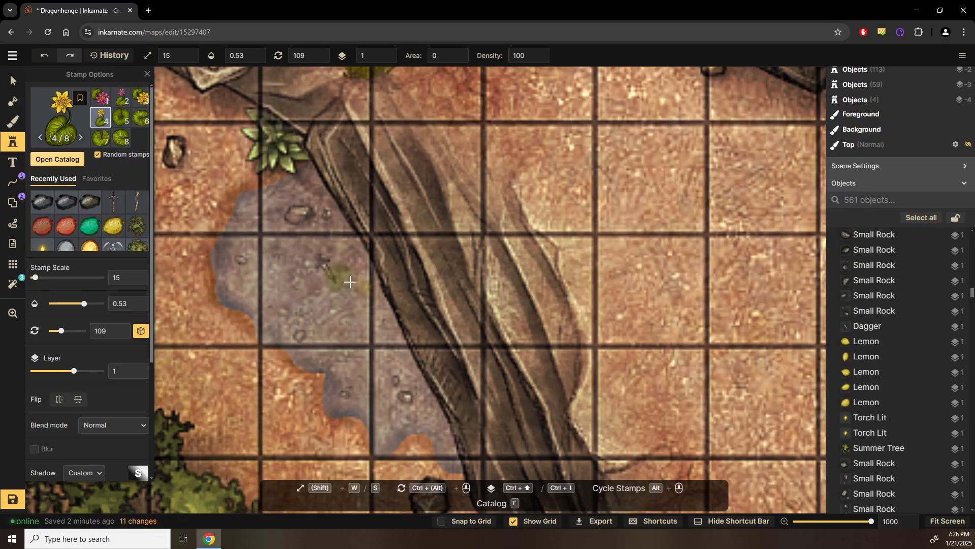
{"action": "left_click", "coordinate": [350, 281]}
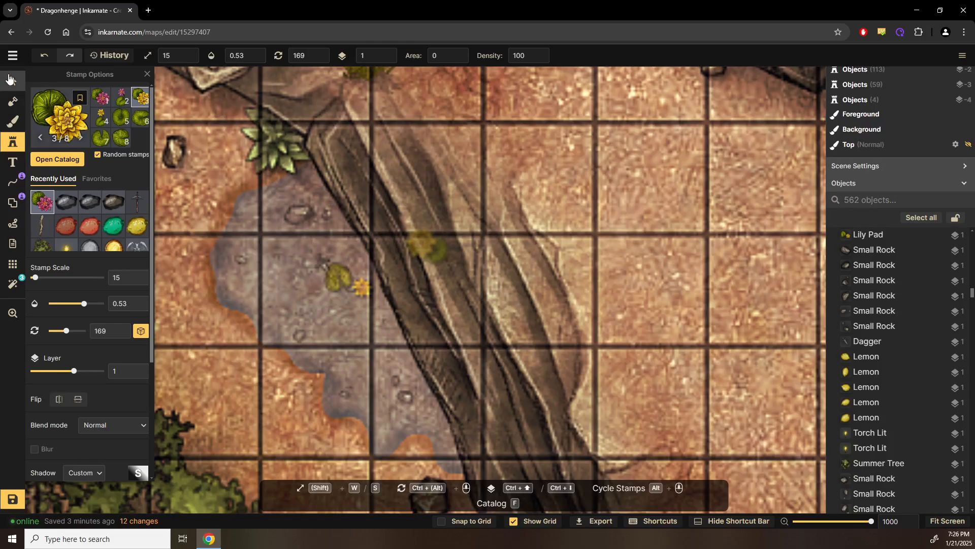
Step: Set the yellow-flowered lily pad to opacity 1 and rotation 19, and move it toward the middle of the pool
{"action": "left_click", "coordinate": [14, 81]}
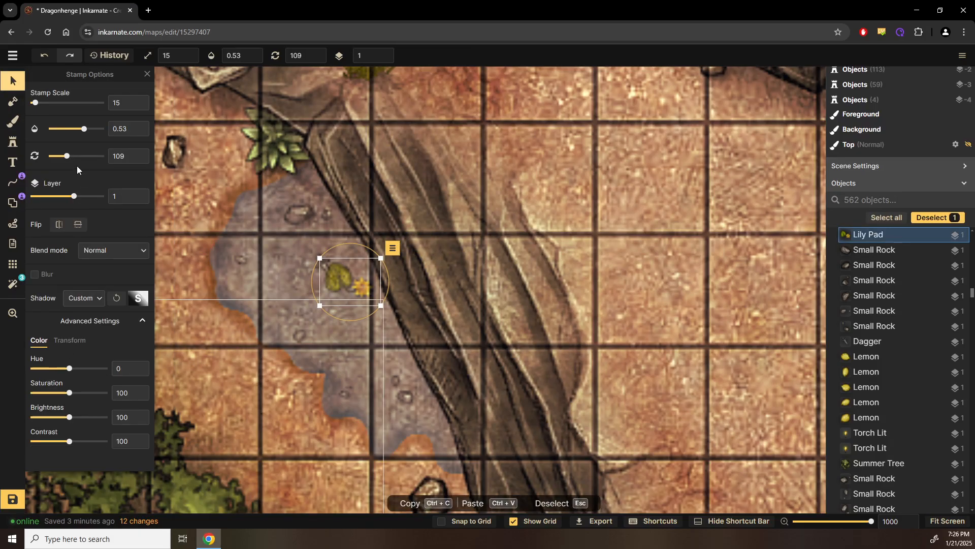
{"action": "left_click", "coordinate": [95, 129]}
{"action": "left_click_drag", "start_coordinate": [106, 127], "coordinate": [107, 128]}
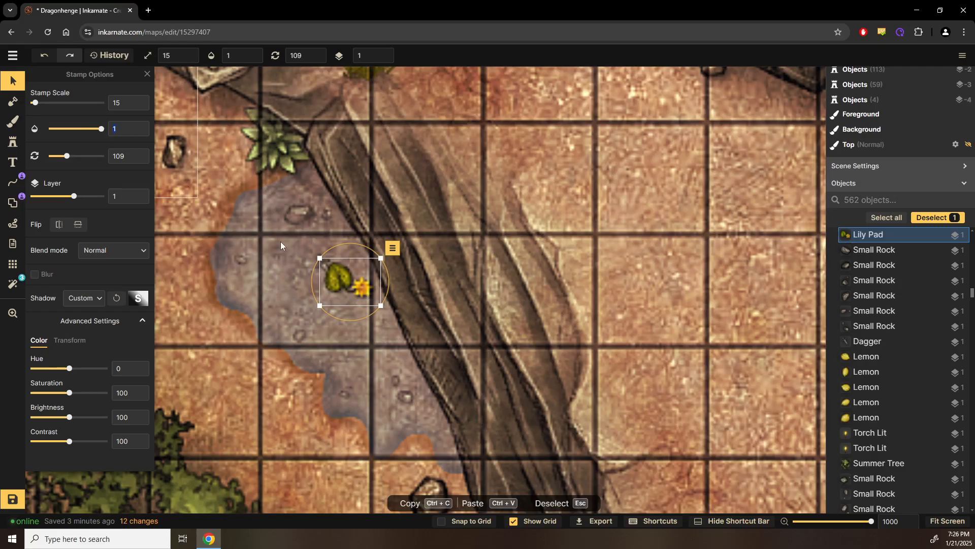
{"action": "left_click_drag", "start_coordinate": [339, 242], "coordinate": [237, 311]}
{"action": "left_click_drag", "start_coordinate": [350, 280], "coordinate": [314, 269]}
{"action": "left_click", "coordinate": [321, 276]}
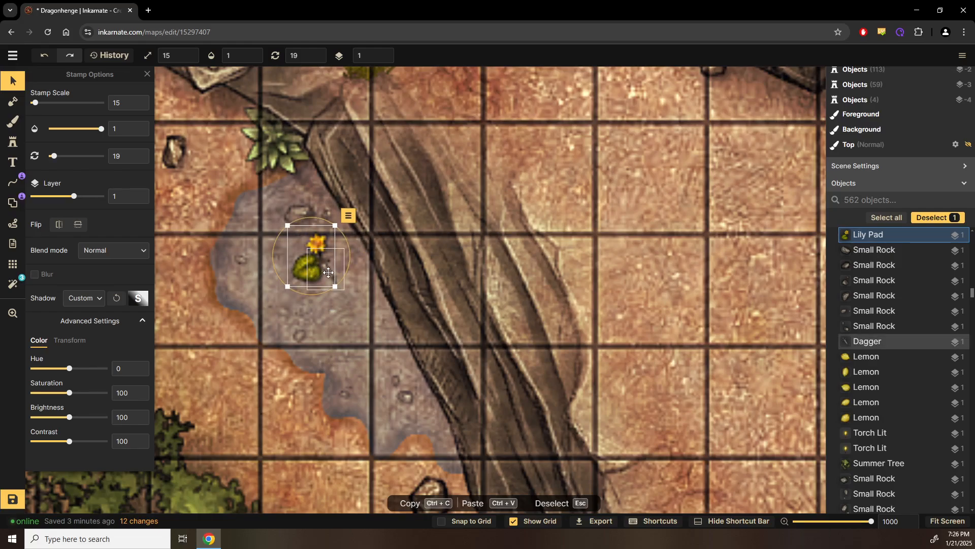
Step: Lower the dagger in the pool to layer -5 and clear the selection
{"action": "scroll", "coordinate": [328, 273], "scroll_direction": "down", "scroll_amount": 1}
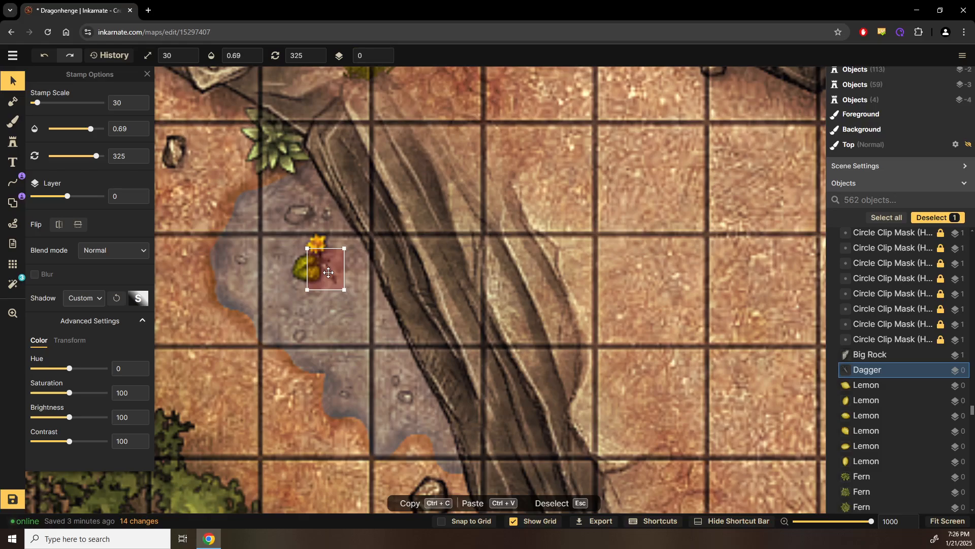
{"action": "scroll", "coordinate": [328, 273], "scroll_direction": "down", "scroll_amount": 3}
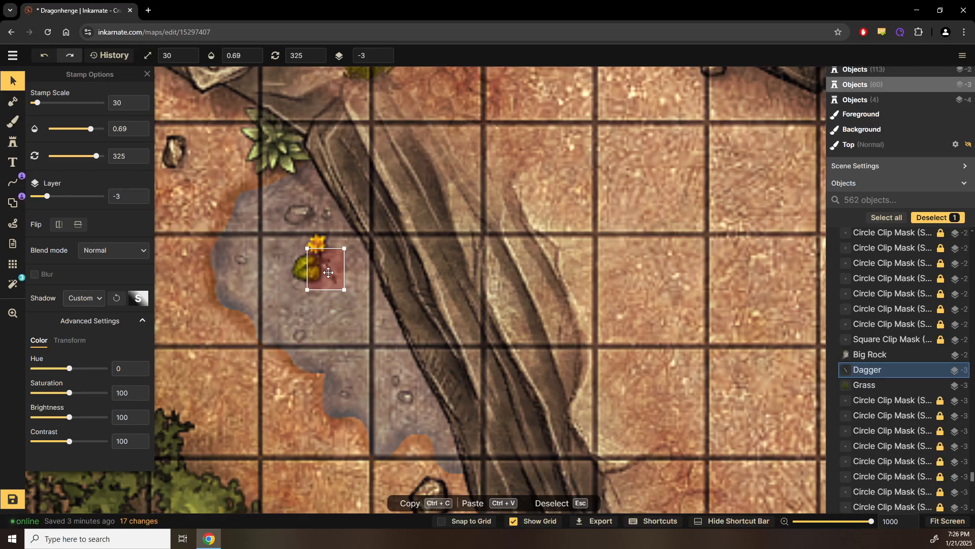
{"action": "scroll", "coordinate": [328, 272], "scroll_direction": "down", "scroll_amount": 2}
{"action": "scroll", "coordinate": [328, 273], "scroll_direction": "down", "scroll_amount": 1}
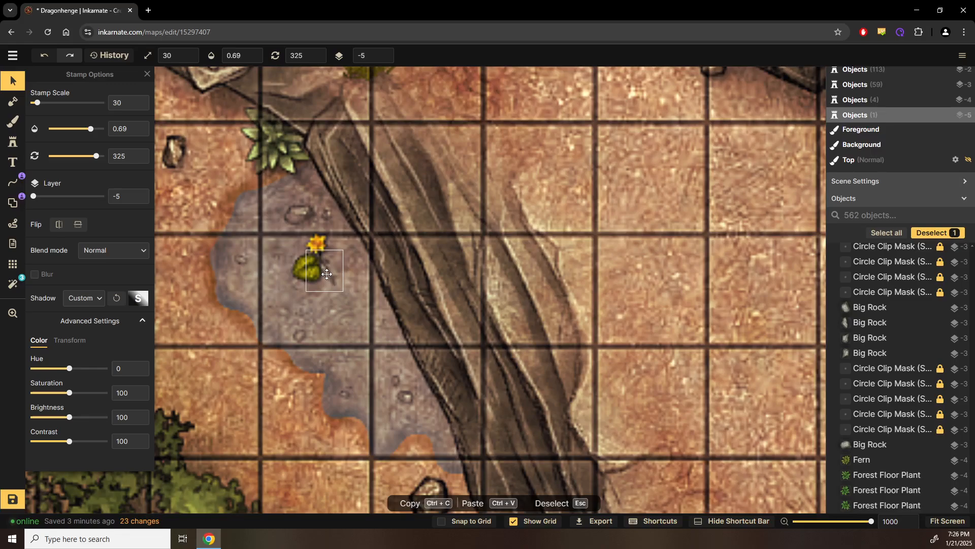
{"action": "left_click", "coordinate": [296, 243]}
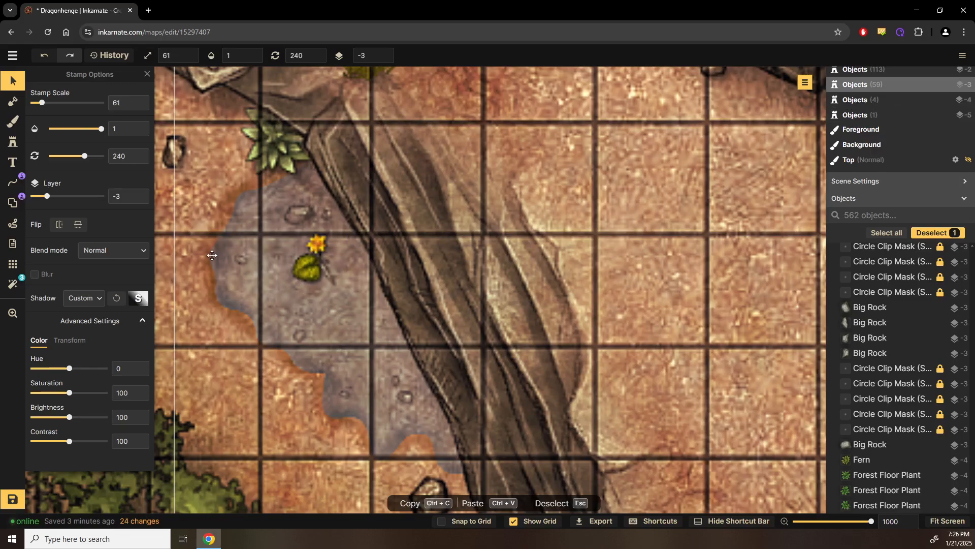
{"action": "left_click", "coordinate": [295, 243]}
Step: Place a flowerless lily pad, variant 8 of 8, at scale 15 on the cliff side of the pool, south of the dagger
{"action": "left_click", "coordinate": [13, 141]}
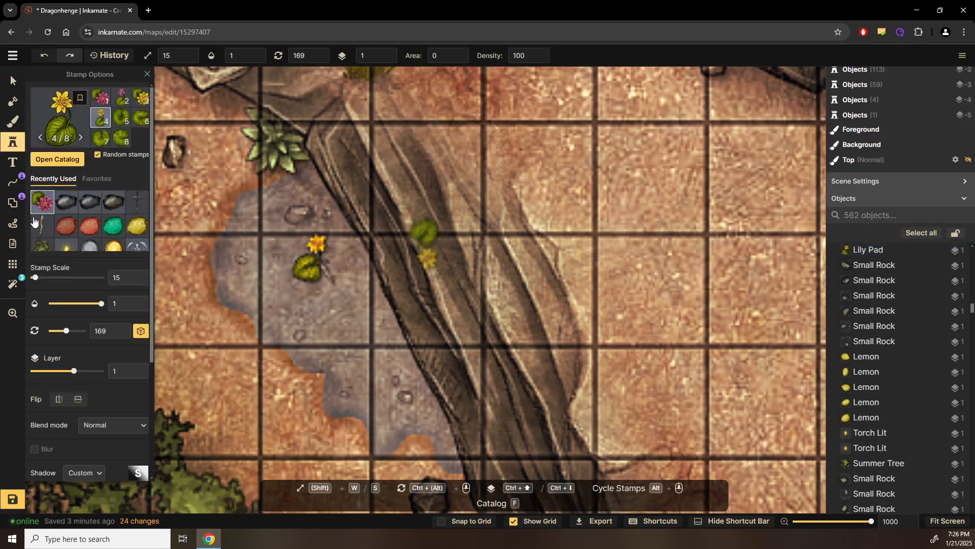
{"action": "left_click", "coordinate": [119, 142]}
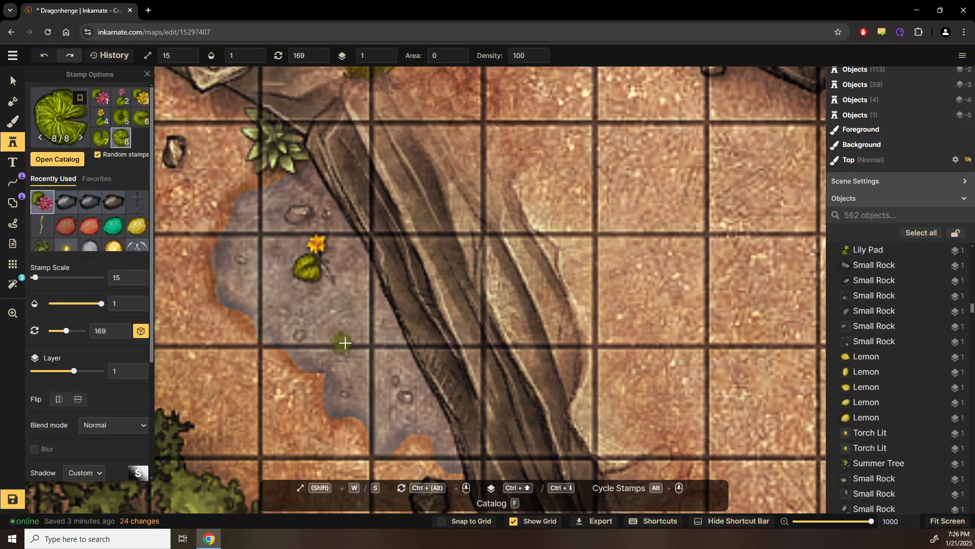
{"action": "left_click", "coordinate": [381, 348]}
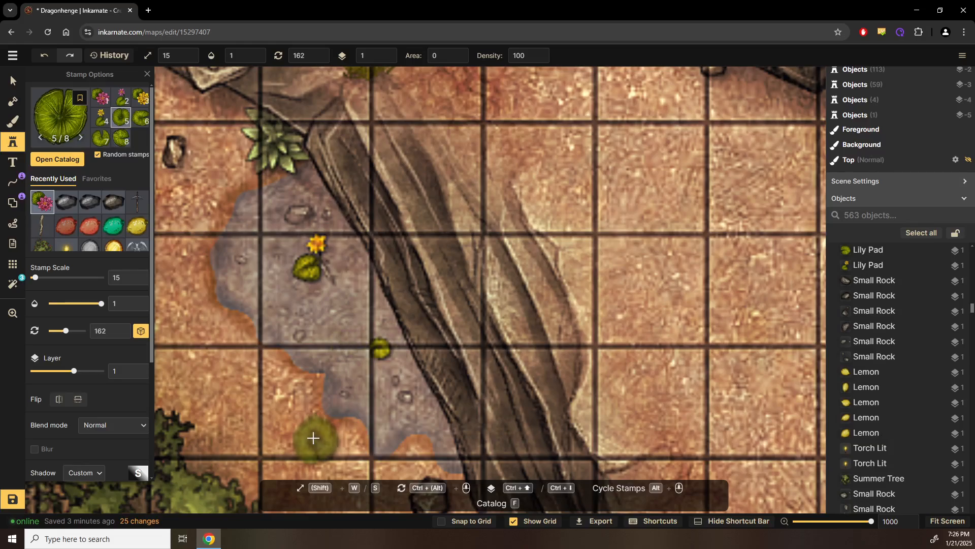
Step: Place a flowerless lily pad, variant 6 of 8, at scale 15 and rotation 123 between the two lily pads already in the pool
{"action": "left_click", "coordinate": [144, 119]}
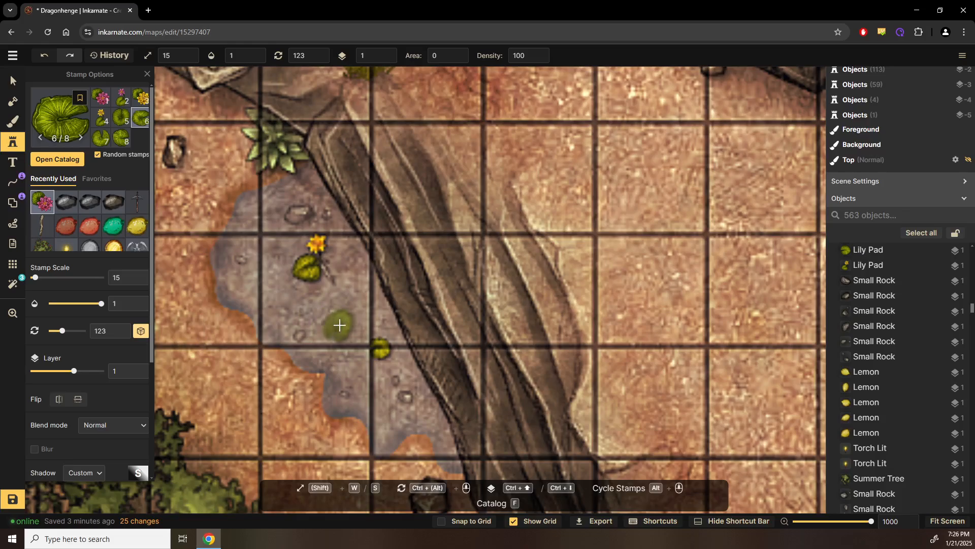
{"action": "left_click", "coordinate": [338, 325]}
{"action": "left_click", "coordinate": [19, 85]}
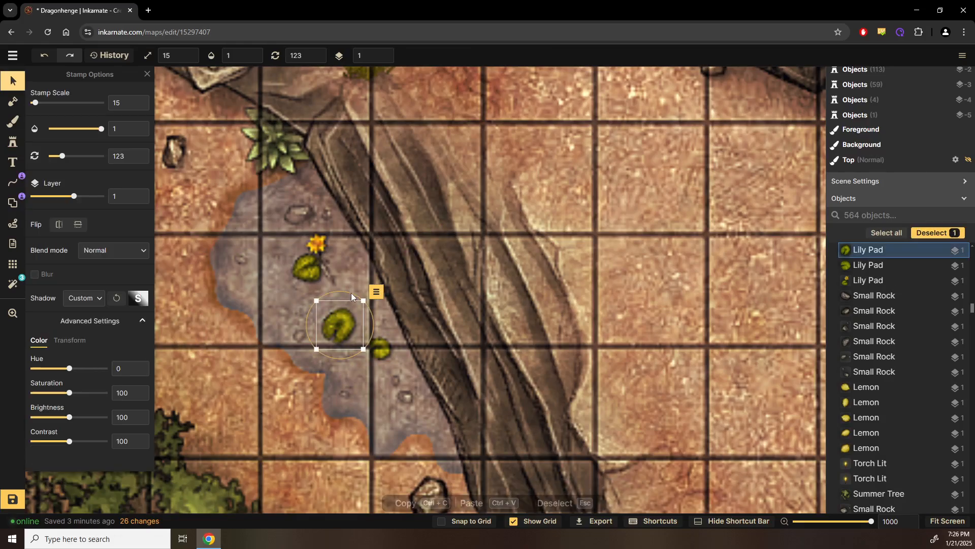
Step: Move the small lily pad to the pool's southern end and the newly placed one southeast into the freed spot, and clear the selection
{"action": "left_click_drag", "start_coordinate": [383, 350], "coordinate": [423, 414]}
{"action": "left_click_drag", "start_coordinate": [350, 336], "coordinate": [363, 358]}
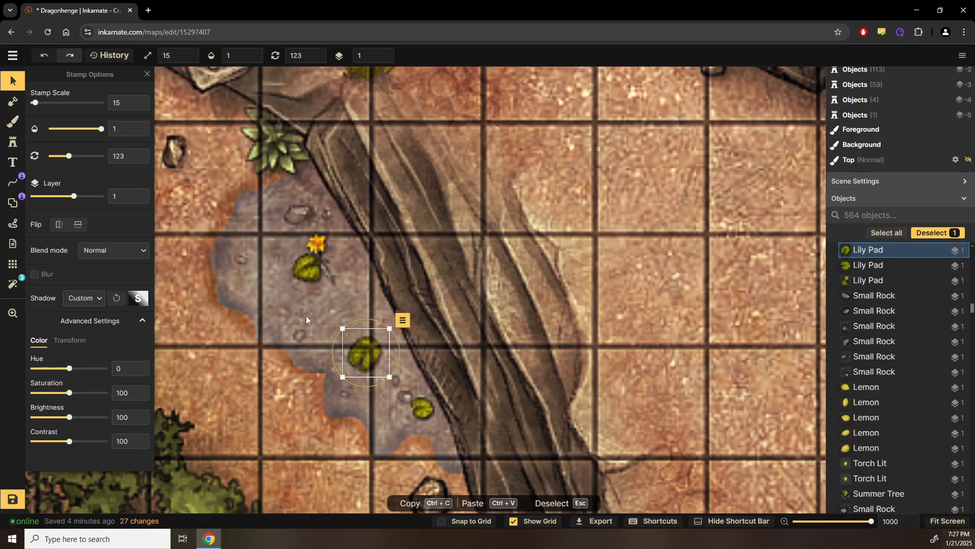
{"action": "left_click", "coordinate": [245, 404]}
Step: Save the Dragonhenge map and clear the selection of the big rock
{"action": "scroll", "coordinate": [269, 398], "scroll_direction": "down", "scroll_amount": 1}
{"action": "left_click", "coordinate": [579, 313]}
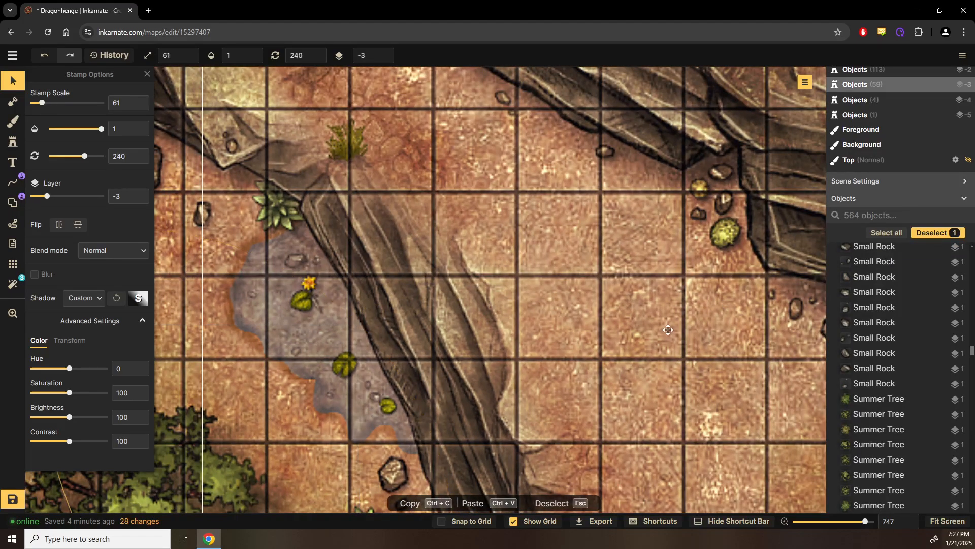
{"action": "scroll", "coordinate": [579, 313], "scroll_direction": "down", "scroll_amount": 4}
{"action": "scroll", "coordinate": [579, 313], "scroll_direction": "down", "scroll_amount": 6}
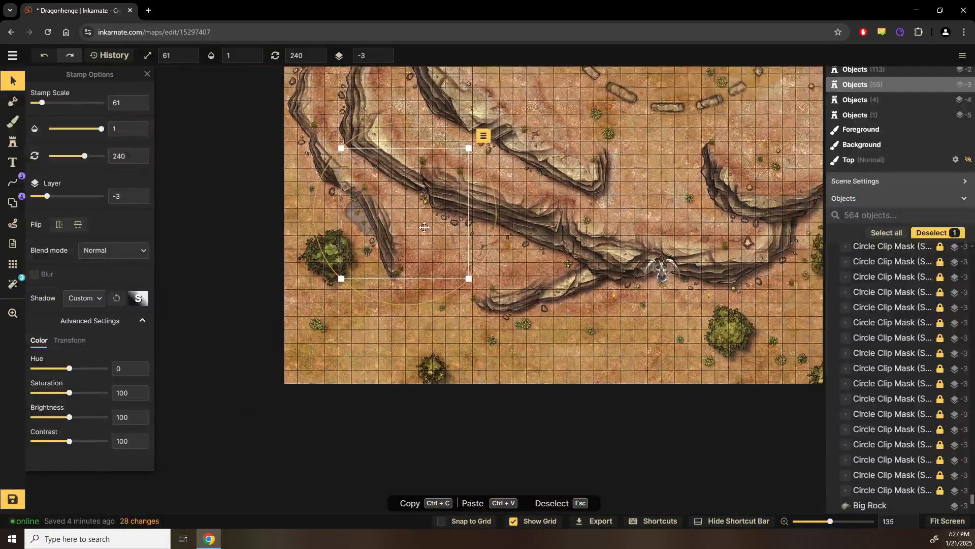
{"action": "left_click_drag", "start_coordinate": [425, 226], "coordinate": [378, 313]}
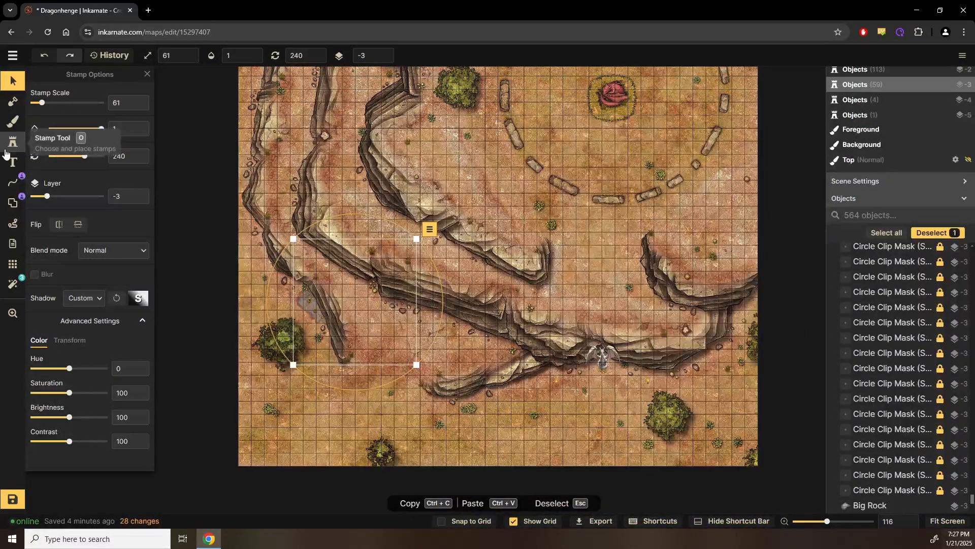
{"action": "left_click_drag", "start_coordinate": [347, 179], "coordinate": [290, 239]}
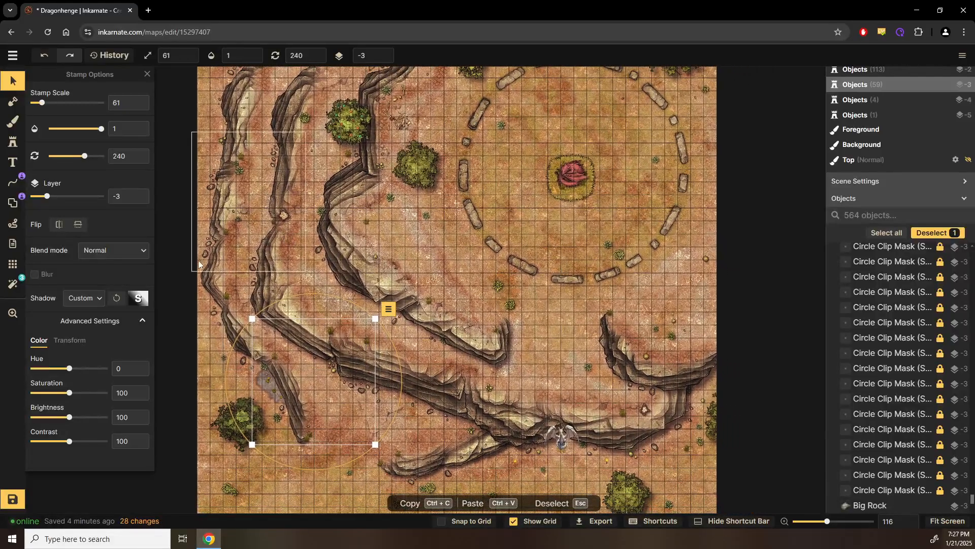
{"action": "left_click", "coordinate": [20, 503]}
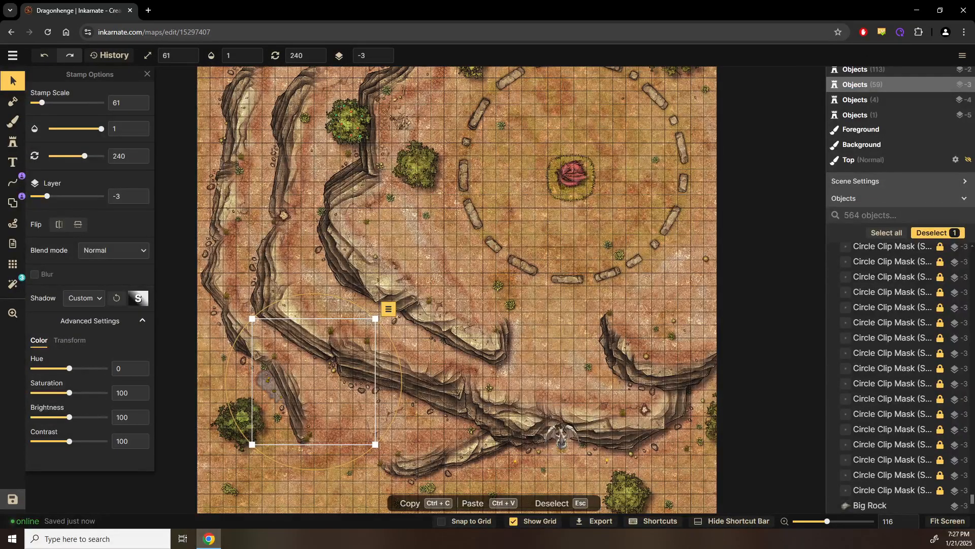
{"action": "left_click", "coordinate": [700, 471]}
Step: Open the stamp catalog for a new stamp and browse the whole Core pack with the "lily" search cleared
{"action": "scroll", "coordinate": [700, 471], "scroll_direction": "up", "scroll_amount": 5}
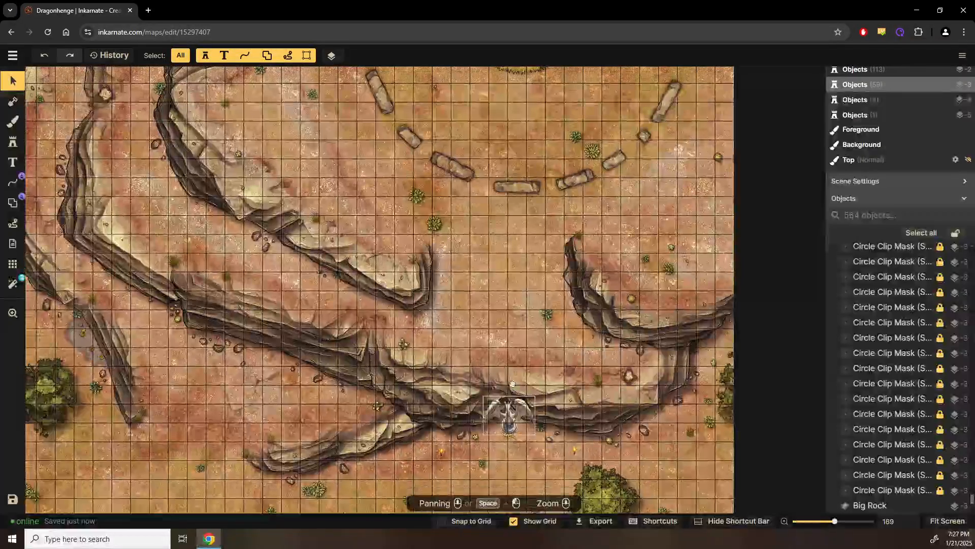
{"action": "scroll", "coordinate": [521, 344], "scroll_direction": "up", "scroll_amount": 2}
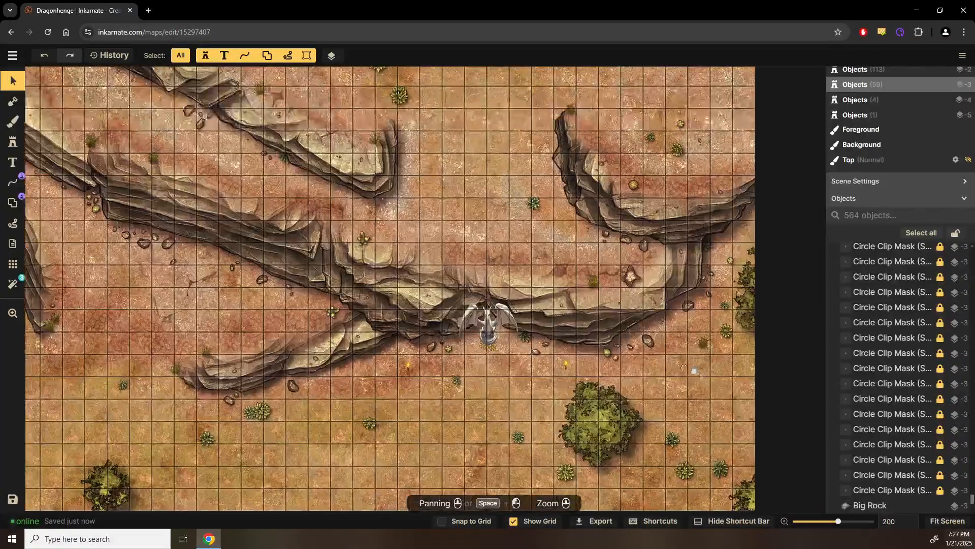
{"action": "left_click_drag", "start_coordinate": [699, 370], "coordinate": [628, 319]}
{"action": "left_click_drag", "start_coordinate": [533, 333], "coordinate": [614, 380]}
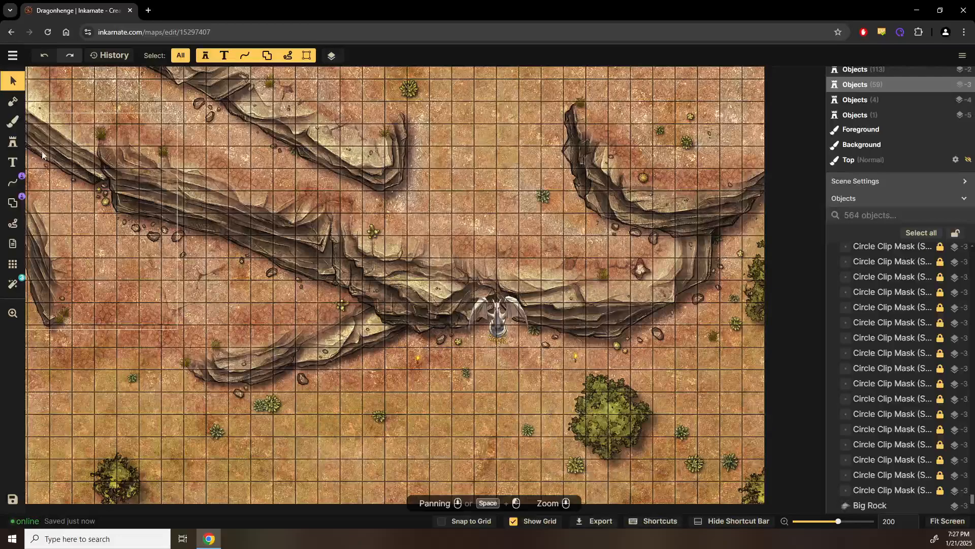
{"action": "left_click", "coordinate": [12, 142]}
{"action": "key", "text": "f"}
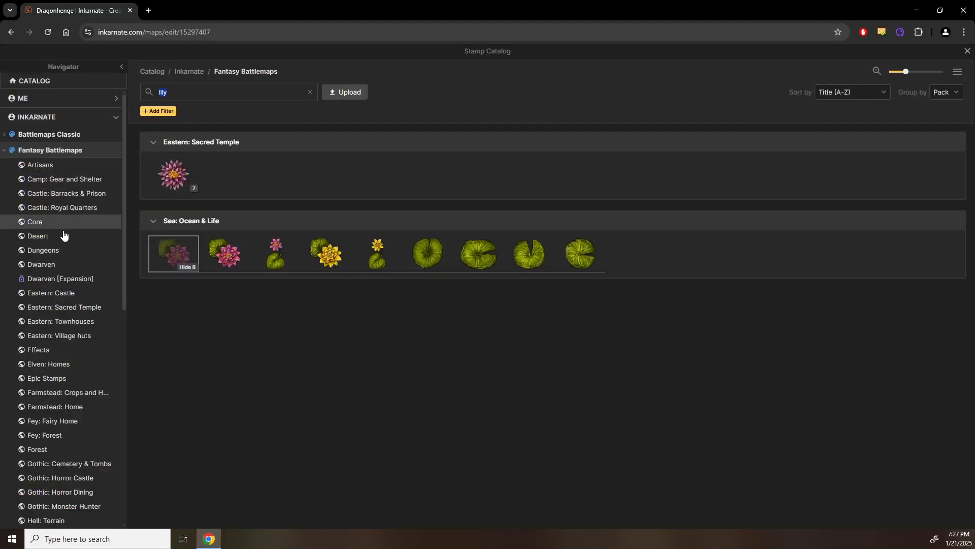
{"action": "left_click", "coordinate": [51, 223]}
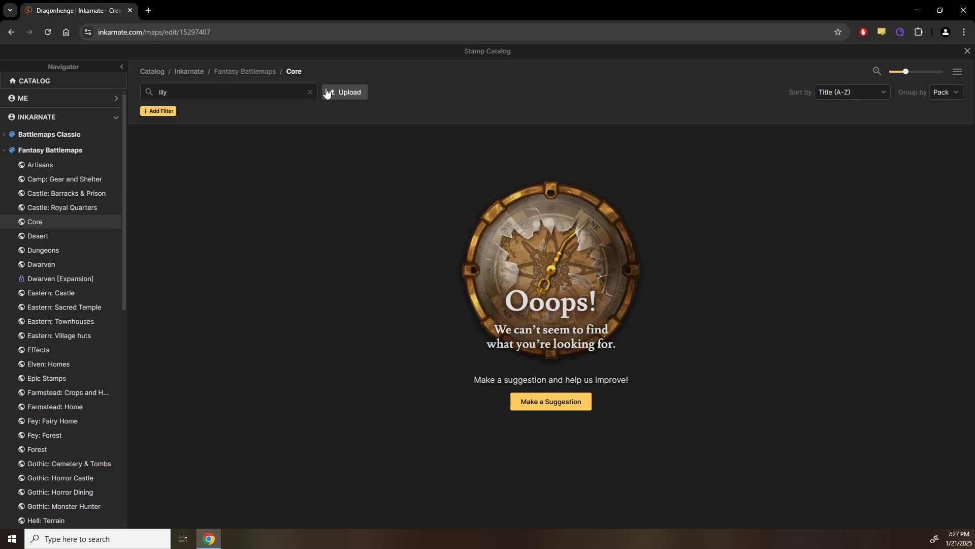
{"action": "left_click", "coordinate": [310, 92]}
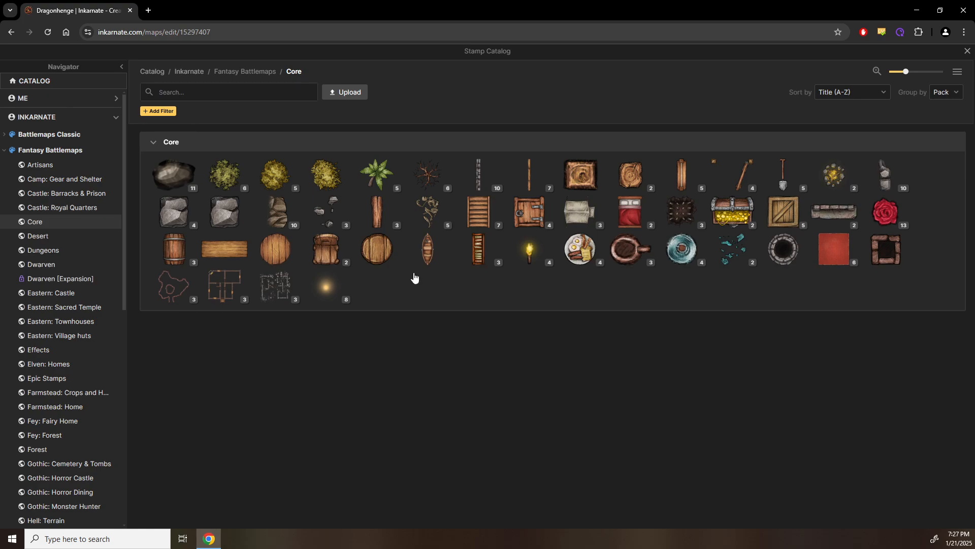
Step: Search all Fantasy Battlemaps packs for "corpse" and choose the armored corpse stamp from Gothic: Monster Hunter
{"action": "left_click", "coordinate": [173, 90]}
{"action": "type", "text": "corpse"}
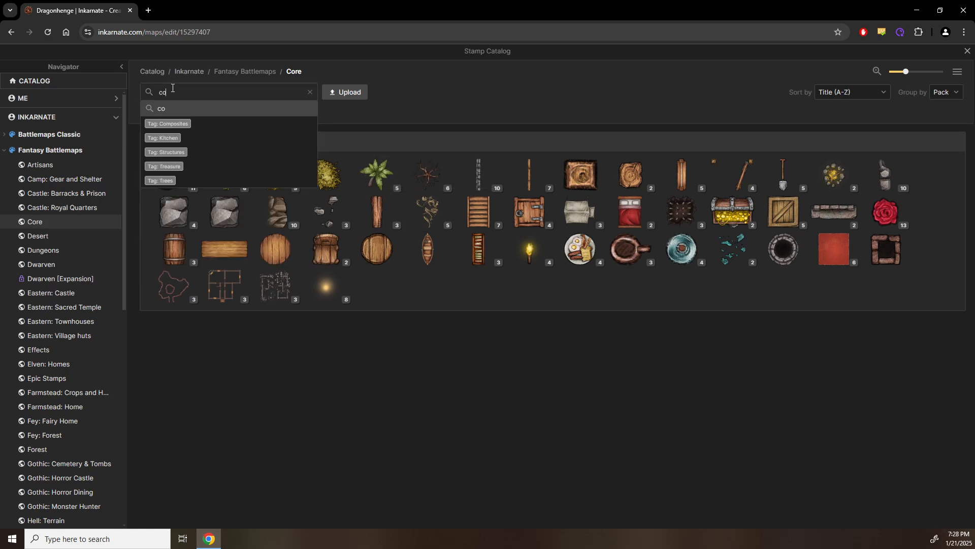
{"action": "key", "text": "Return"}
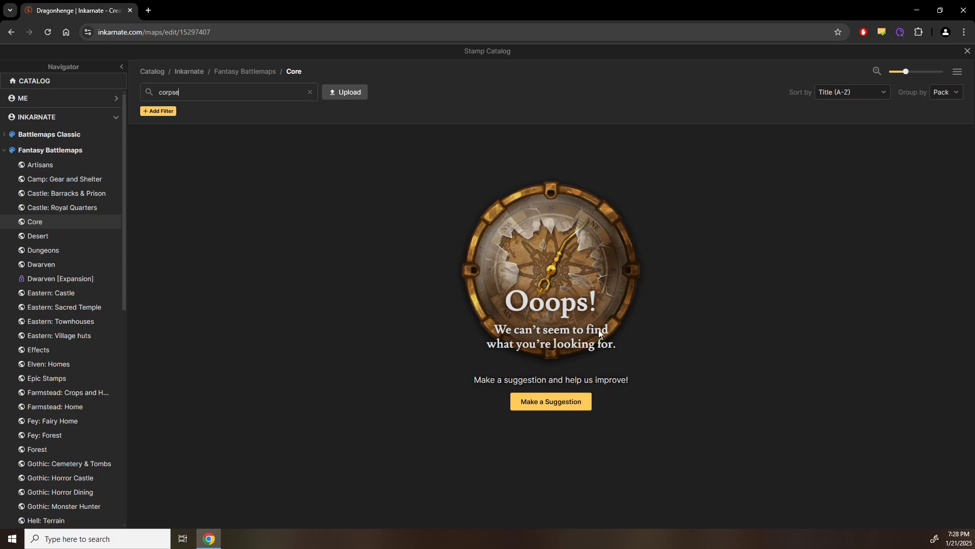
{"action": "left_click", "coordinate": [262, 72]}
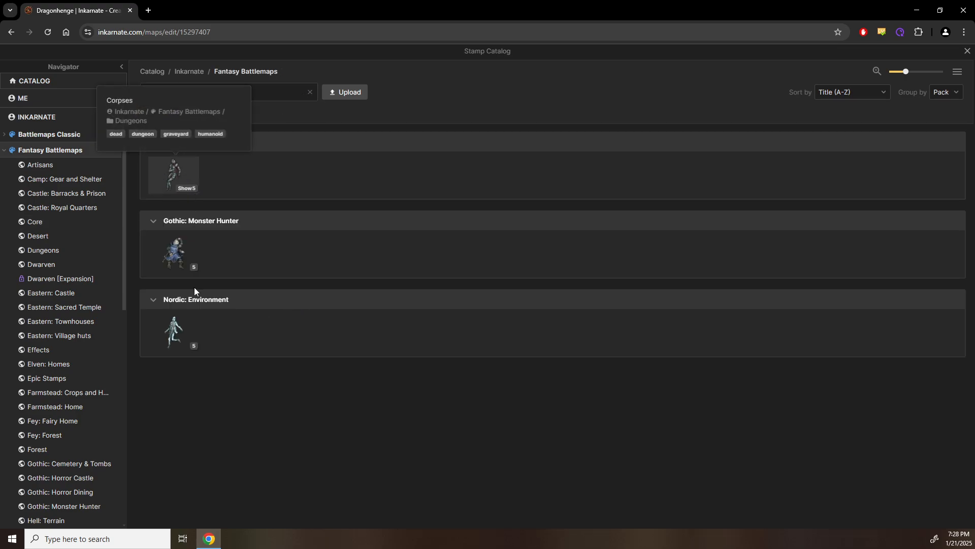
{"action": "mouse_move", "coordinate": [183, 272]}
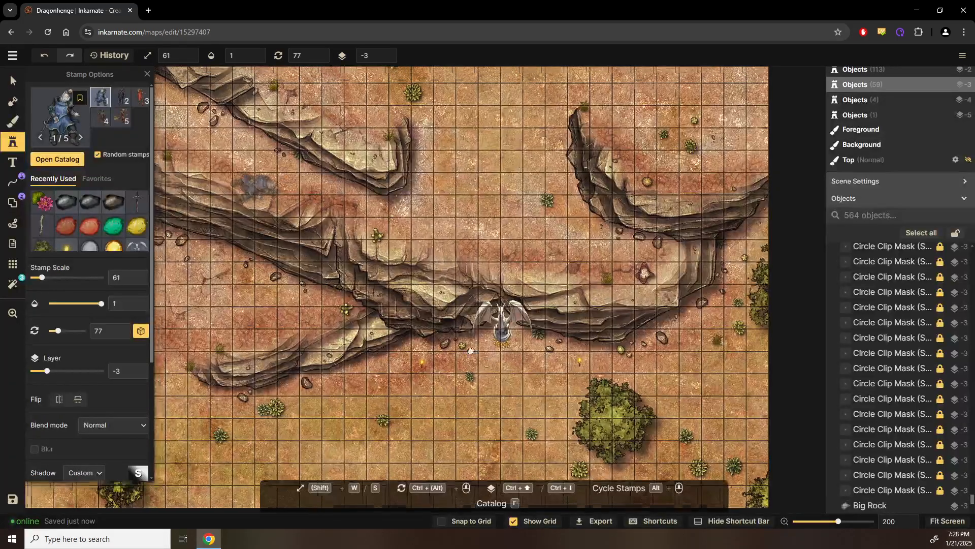
Step: Place an armoured corpse stamp beside the bush in the map's upper-left corner
{"action": "left_click_drag", "start_coordinate": [257, 183], "coordinate": [545, 414]}
{"action": "left_click_drag", "start_coordinate": [293, 219], "coordinate": [480, 373]}
{"action": "left_click_drag", "start_coordinate": [461, 190], "coordinate": [345, 341]}
{"action": "left_click_drag", "start_coordinate": [386, 231], "coordinate": [360, 267]}
{"action": "left_click_drag", "start_coordinate": [550, 307], "coordinate": [269, 218]}
{"action": "left_click_drag", "start_coordinate": [685, 328], "coordinate": [566, 203]}
{"action": "left_click_drag", "start_coordinate": [475, 331], "coordinate": [744, 333]}
{"action": "scroll", "coordinate": [296, 266], "scroll_direction": "up", "scroll_amount": 1}
{"action": "left_click_drag", "start_coordinate": [296, 267], "coordinate": [570, 406]}
{"action": "left_click_drag", "start_coordinate": [342, 251], "coordinate": [367, 311]}
{"action": "scroll", "coordinate": [368, 232], "scroll_direction": "up", "scroll_amount": 4}
{"action": "scroll", "coordinate": [368, 231], "scroll_direction": "up", "scroll_amount": 2}
{"action": "left_click", "coordinate": [359, 223]}
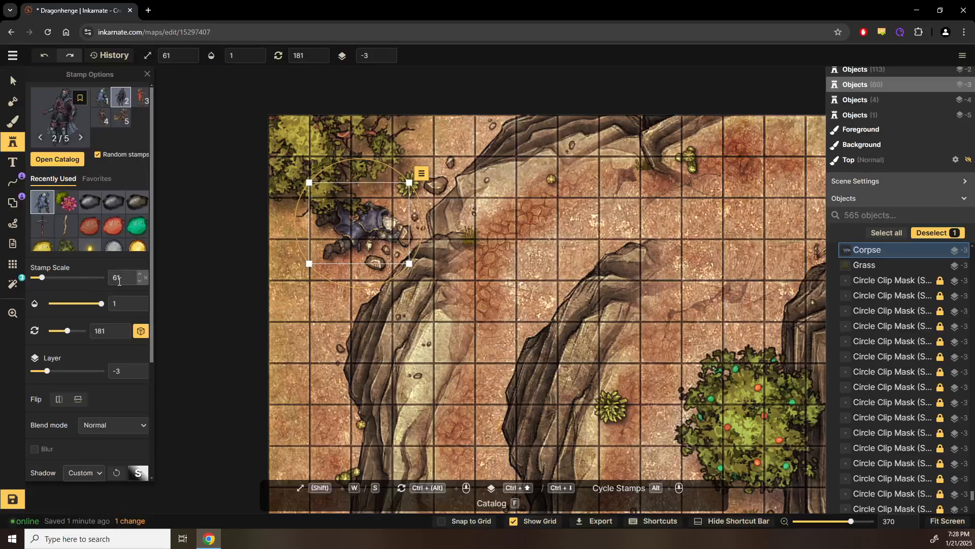
Step: Set the corpse's stamp scale to 30
{"action": "type", "text": "30"}
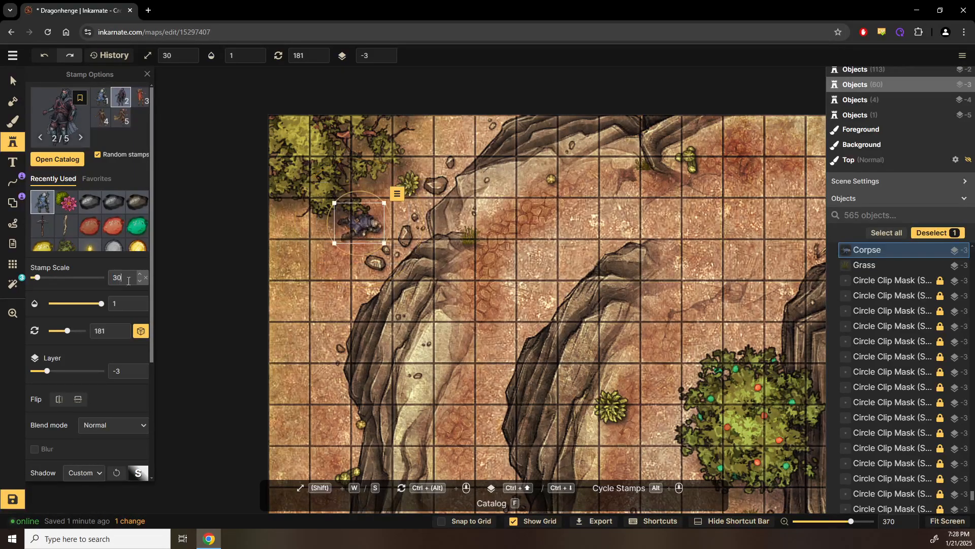
{"action": "key", "text": "Down"}
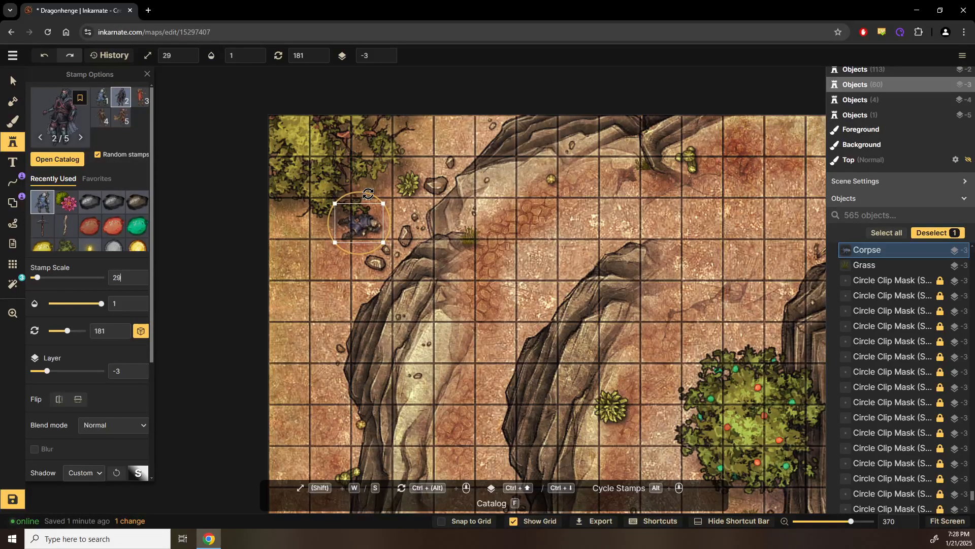
{"action": "key", "text": "Down"}
{"action": "key", "text": "Up"}
{"action": "key", "text": "Up"}
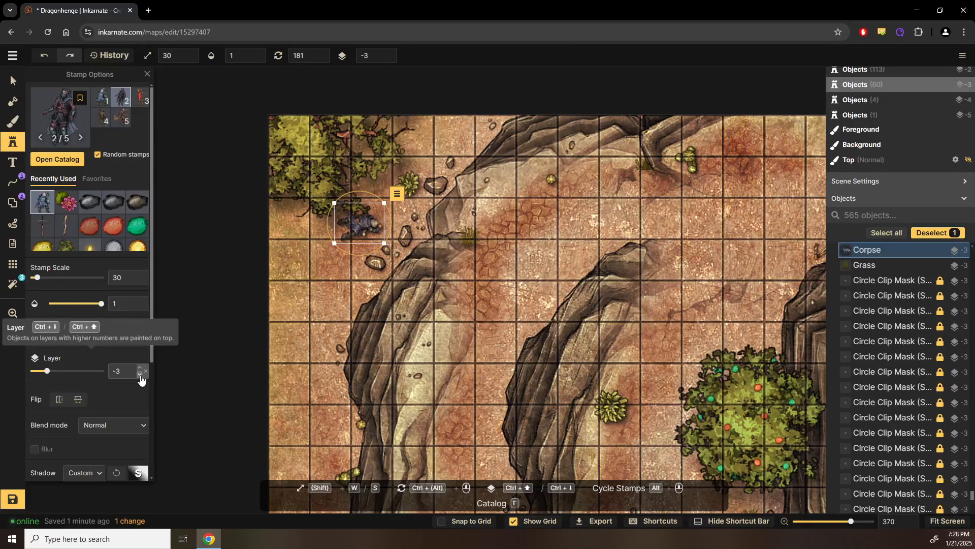
Step: Lower the corpse to layer -5 and rotate it to a more upright orientation
{"action": "left_click", "coordinate": [140, 375]}
{"action": "left_click", "coordinate": [140, 375]}
{"action": "left_click_drag", "start_coordinate": [345, 194], "coordinate": [264, 211]}
{"action": "left_click_drag", "start_coordinate": [233, 240], "coordinate": [181, 301]}
{"action": "left_click_drag", "start_coordinate": [429, 310], "coordinate": [444, 402]}
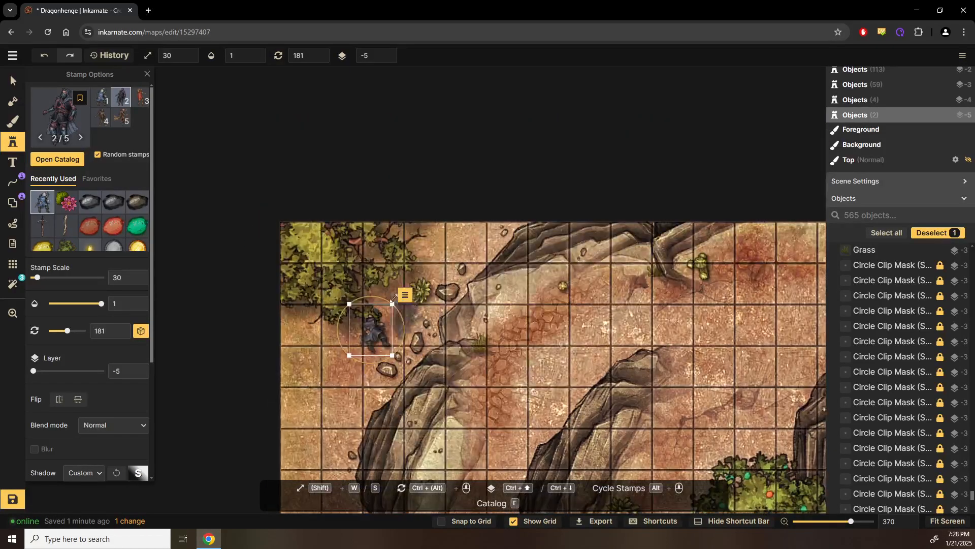
Step: Tuck the corpse partly under the corner bush's foliage and set its hue to -87
{"action": "scroll", "coordinate": [374, 305], "scroll_direction": "up", "scroll_amount": 1}
{"action": "left_click_drag", "start_coordinate": [370, 292], "coordinate": [324, 256]}
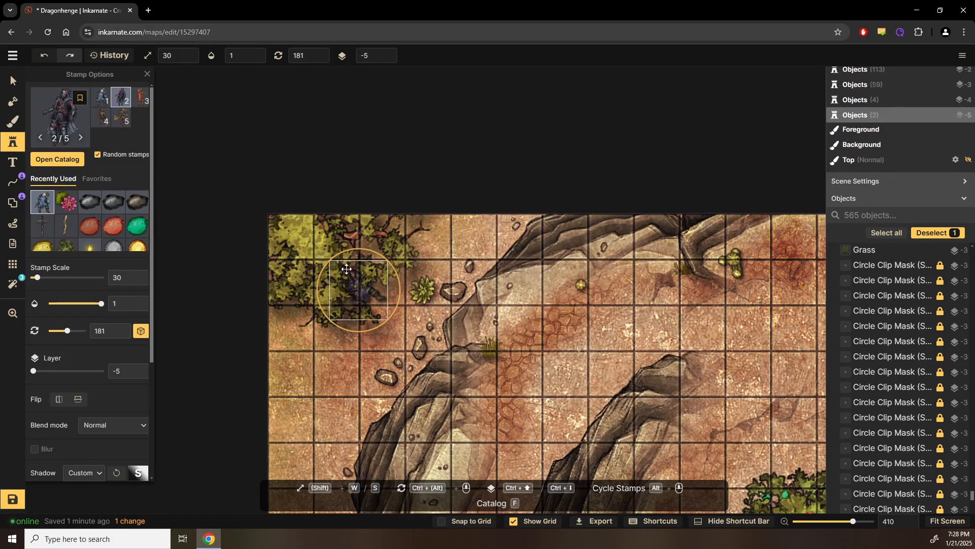
{"action": "scroll", "coordinate": [82, 371], "scroll_direction": "down", "scroll_amount": 3}
{"action": "scroll", "coordinate": [81, 378], "scroll_direction": "down", "scroll_amount": 1}
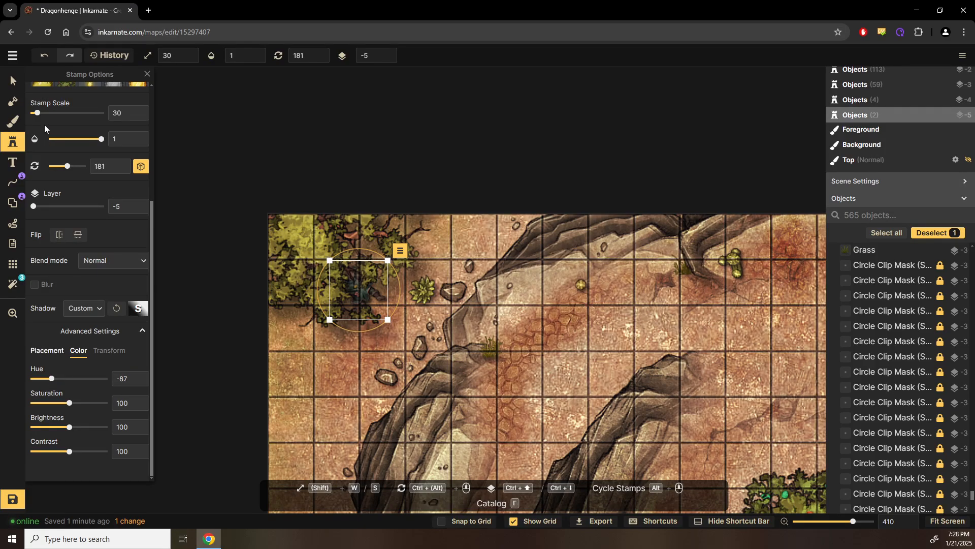
{"action": "left_click", "coordinate": [12, 81]}
{"action": "left_click", "coordinate": [298, 330]}
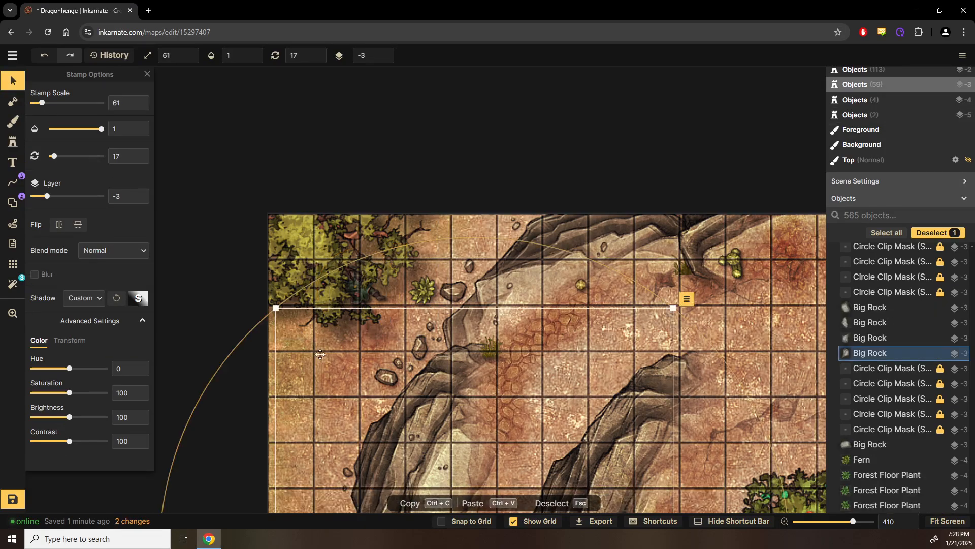
Step: Find the shoe tracks stamp by searching the stamp catalog for "track", and set its scale to 30
{"action": "scroll", "coordinate": [345, 342], "scroll_direction": "up", "scroll_amount": 3}
{"action": "scroll", "coordinate": [346, 341], "scroll_direction": "up", "scroll_amount": 5}
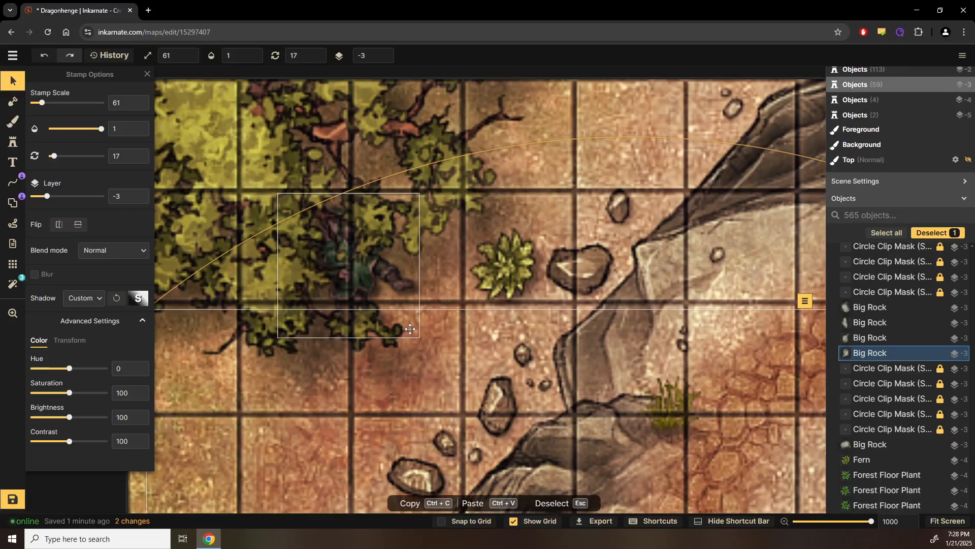
{"action": "scroll", "coordinate": [381, 289], "scroll_direction": "down", "scroll_amount": 2}
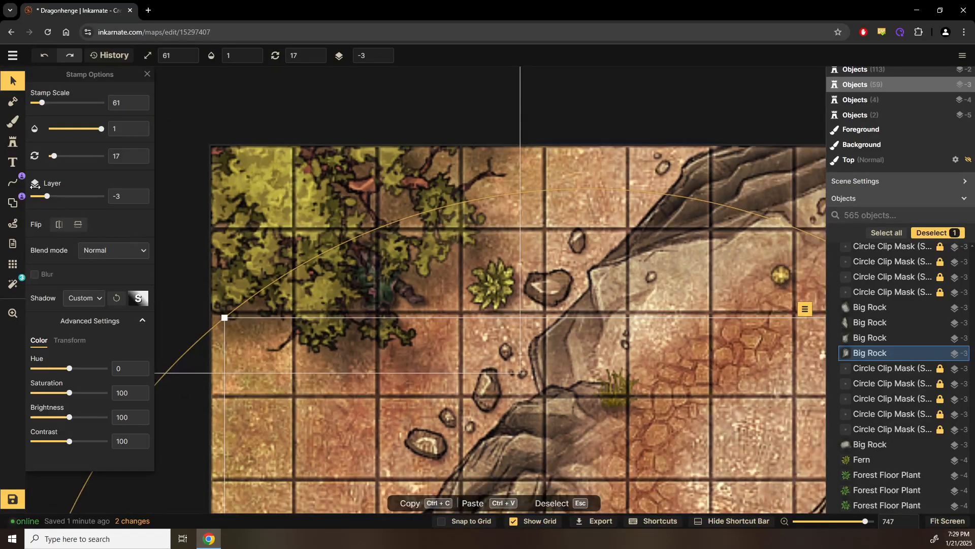
{"action": "left_click", "coordinate": [12, 142]}
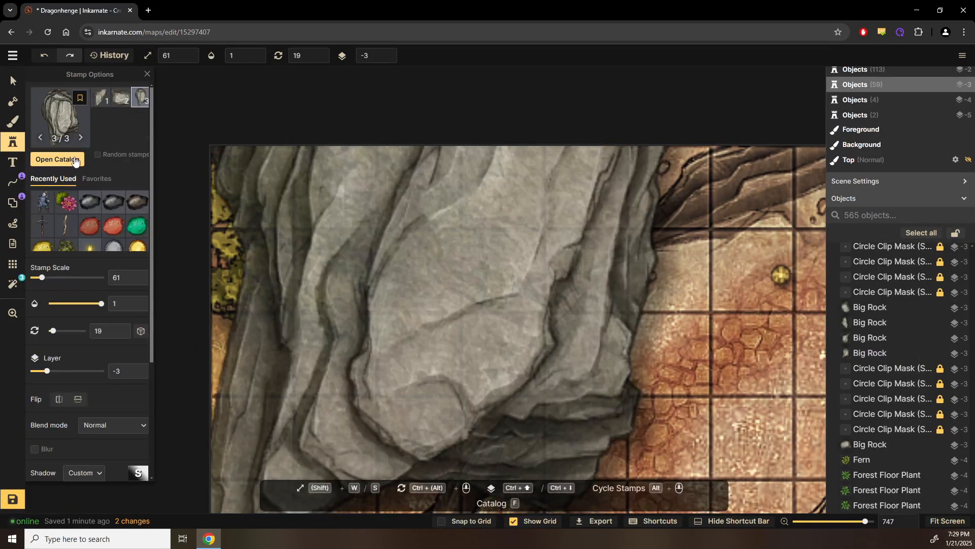
{"action": "left_click", "coordinate": [57, 159]}
{"action": "type", "text": "tracks"}
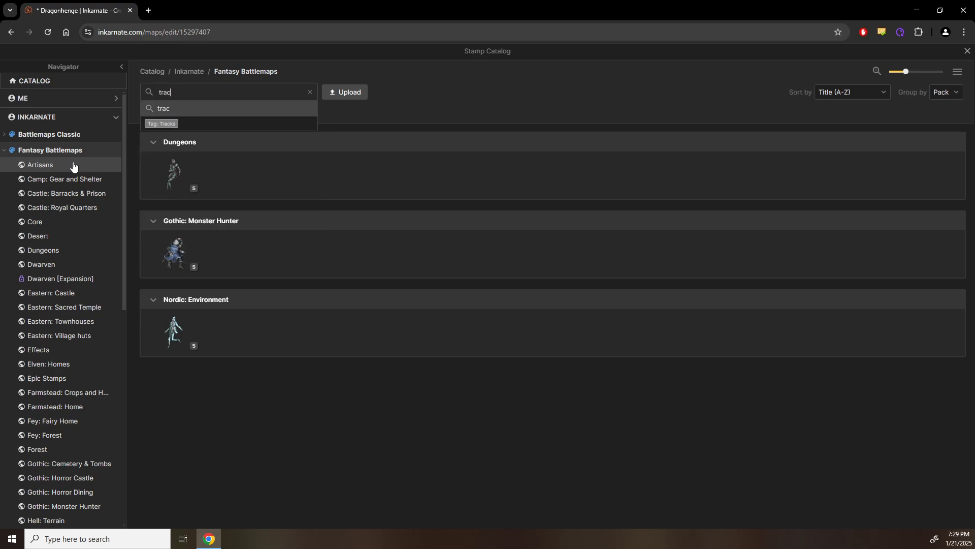
{"action": "key", "text": "Return"}
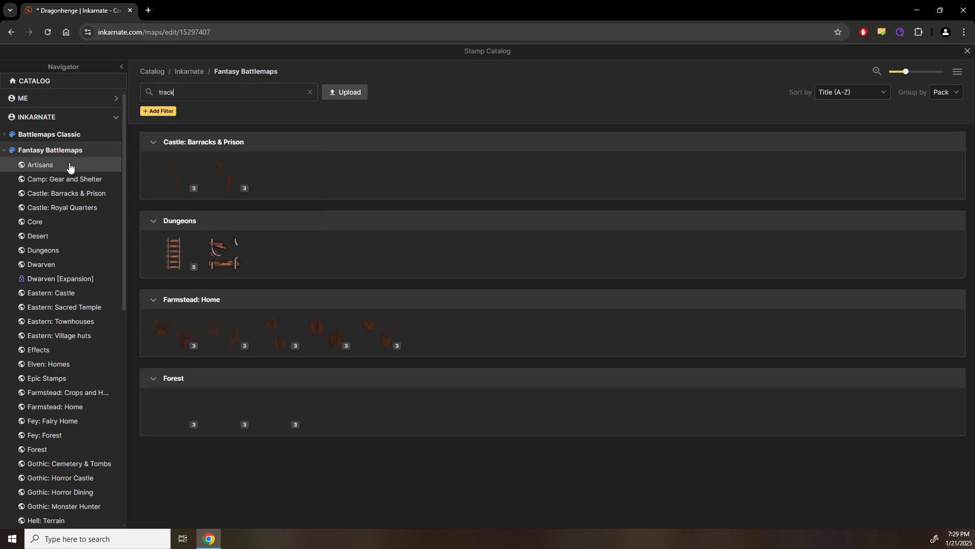
{"action": "left_click", "coordinate": [218, 177]}
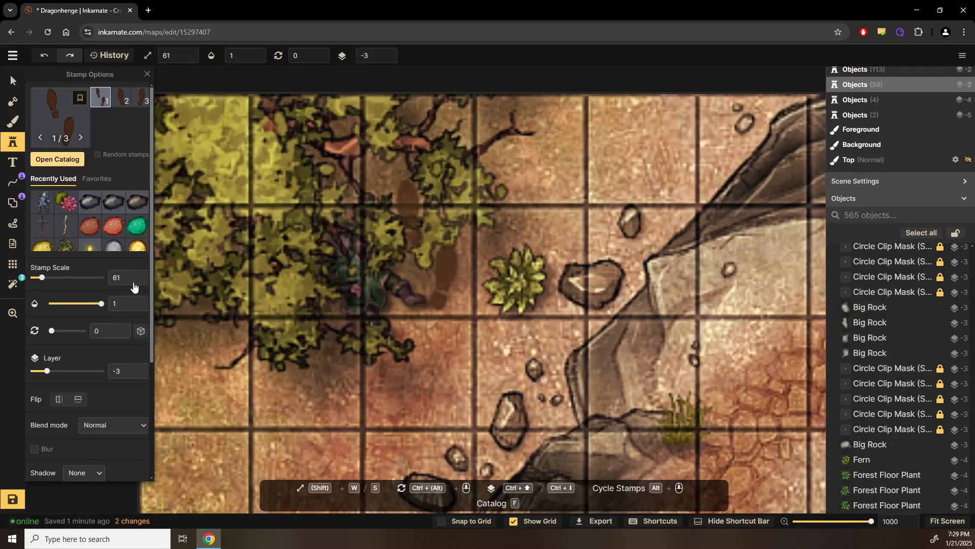
{"action": "double_click", "coordinate": [125, 278]}
{"action": "type", "text": "30"}
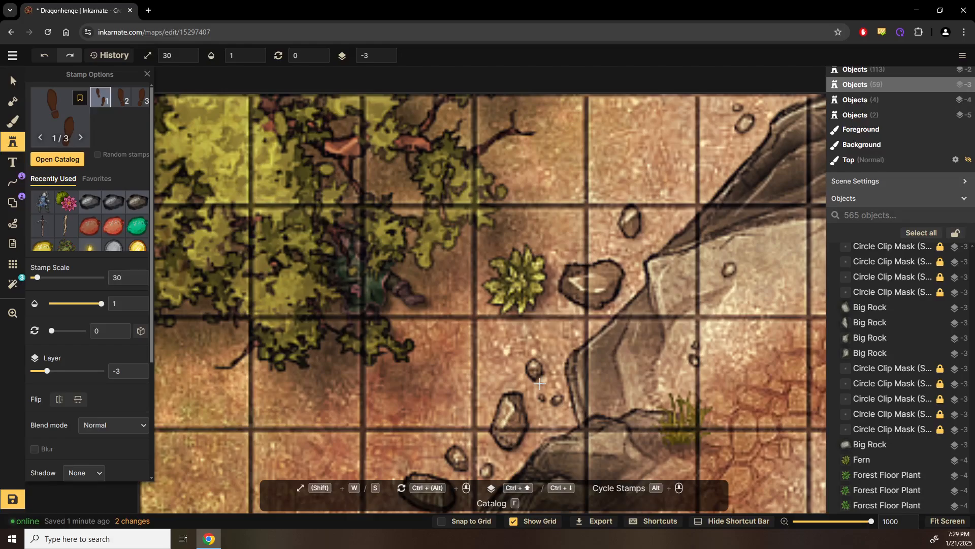
Step: Place a trial pair of shoe tracks on the path between the cliffs with rotation 301, and delete it
{"action": "left_click_drag", "start_coordinate": [492, 377], "coordinate": [390, 273]}
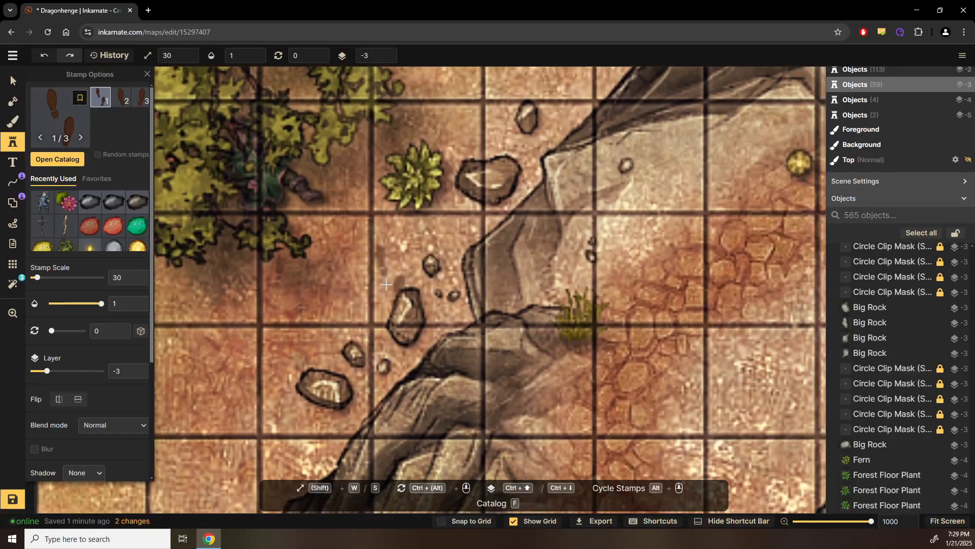
{"action": "left_click_drag", "start_coordinate": [451, 342], "coordinate": [340, 306]}
{"action": "scroll", "coordinate": [341, 306], "scroll_direction": "down", "scroll_amount": 5}
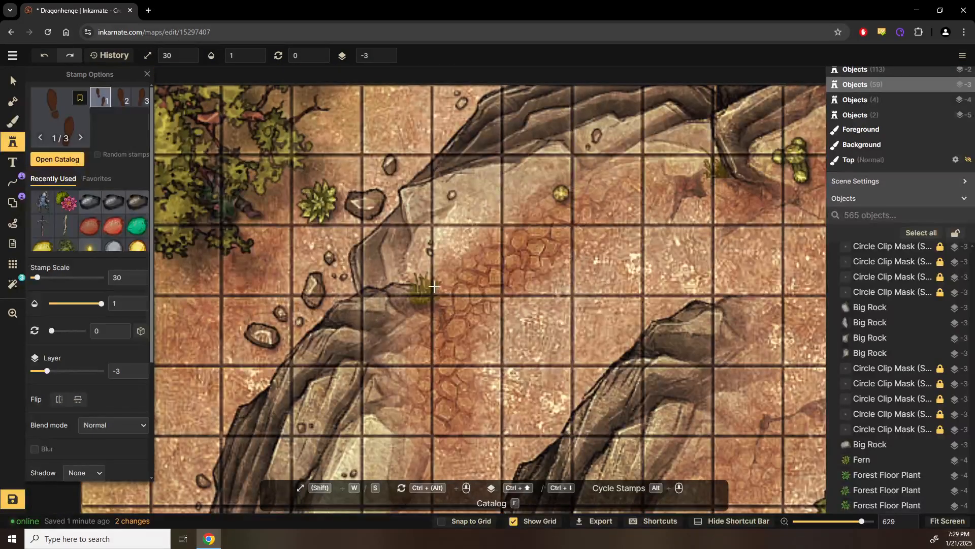
{"action": "left_click", "coordinate": [525, 318]}
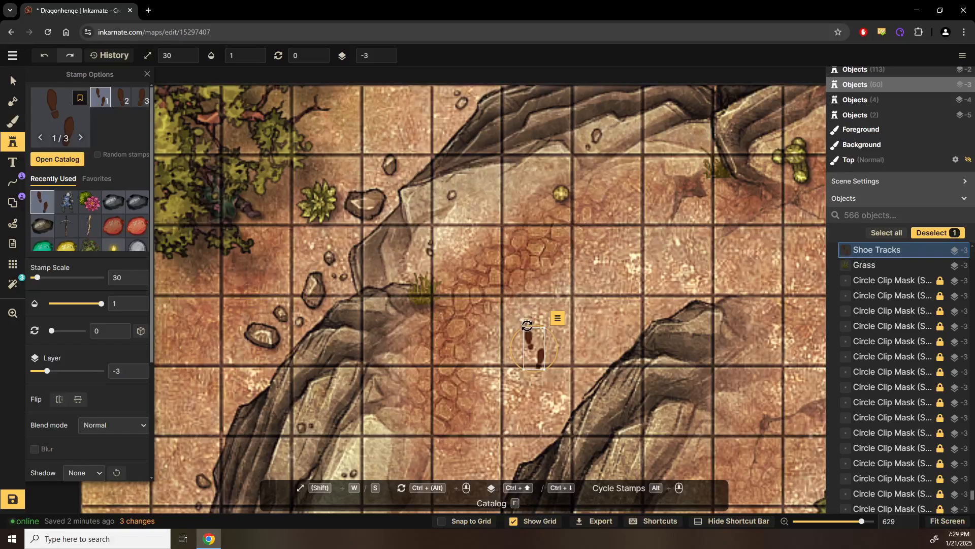
{"action": "scroll", "coordinate": [492, 330], "scroll_direction": "down", "scroll_amount": 4}
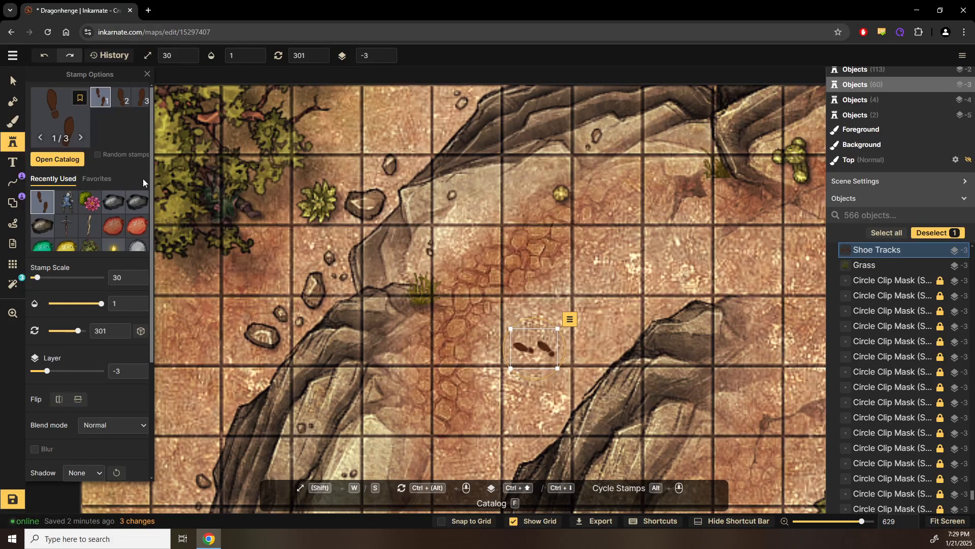
{"action": "key", "text": "Delete"}
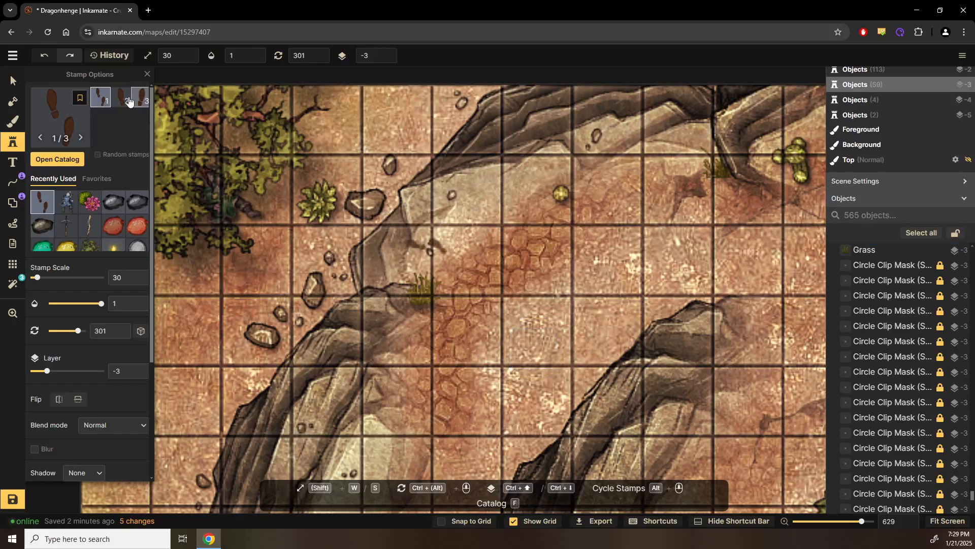
Step: Place the second shoe-print variant on the path between the cliffs and lower its opacity to 0.31
{"action": "left_click", "coordinate": [121, 97]}
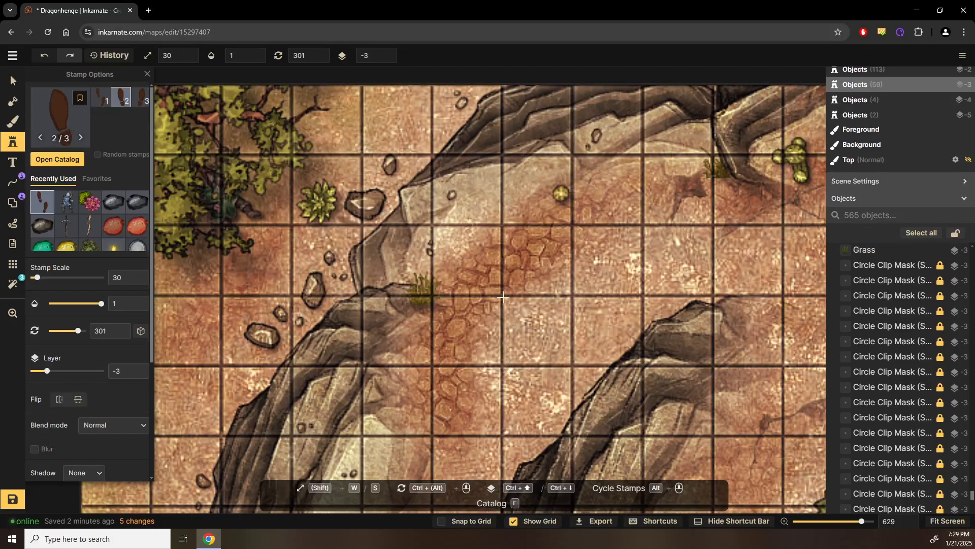
{"action": "left_click", "coordinate": [543, 340]}
{"action": "left_click_drag", "start_coordinate": [84, 305], "coordinate": [74, 307]}
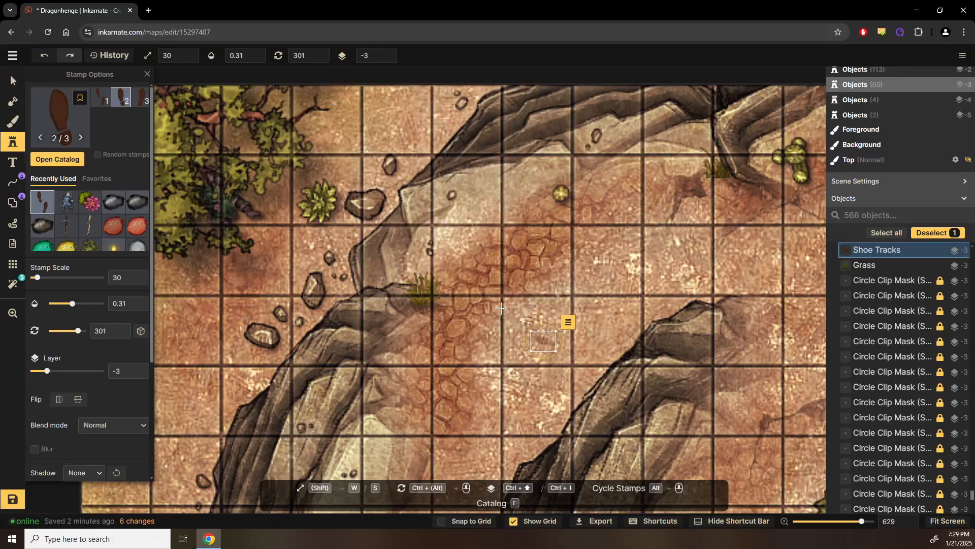
Step: Continue the trail toward the corner bush with one print of variant 3 and another of variant 2
{"action": "scroll", "coordinate": [508, 312], "scroll_direction": "down", "scroll_amount": 1}
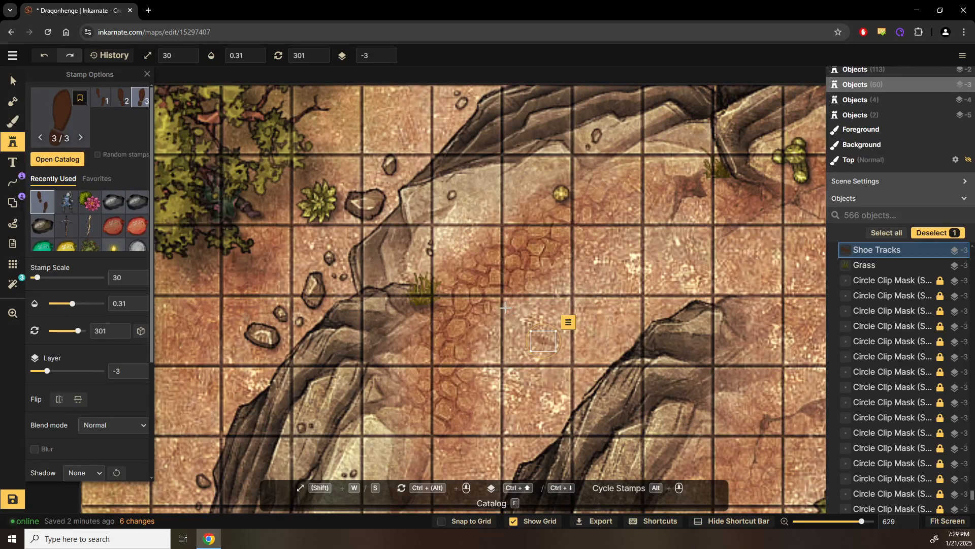
{"action": "left_click", "coordinate": [515, 307]}
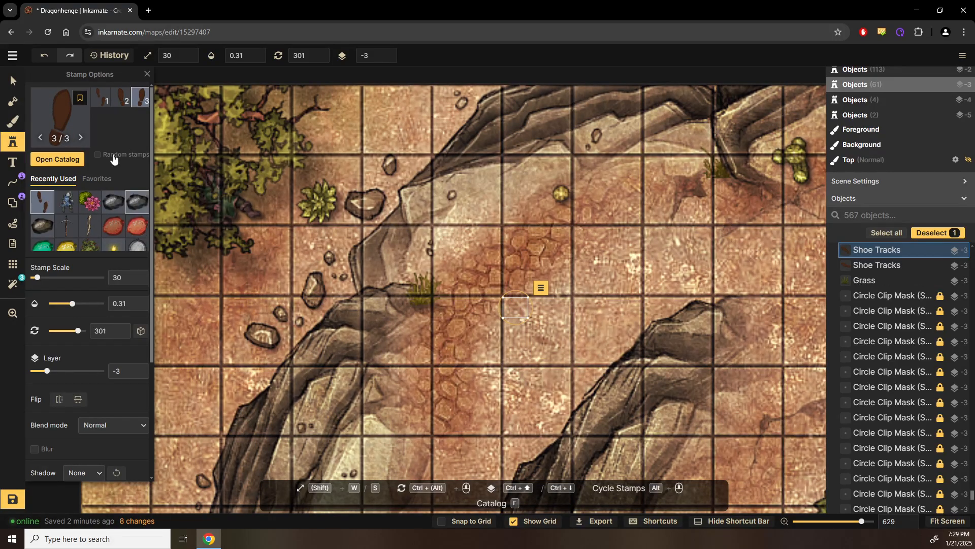
{"action": "left_click", "coordinate": [121, 97]}
{"action": "left_click", "coordinate": [425, 266]}
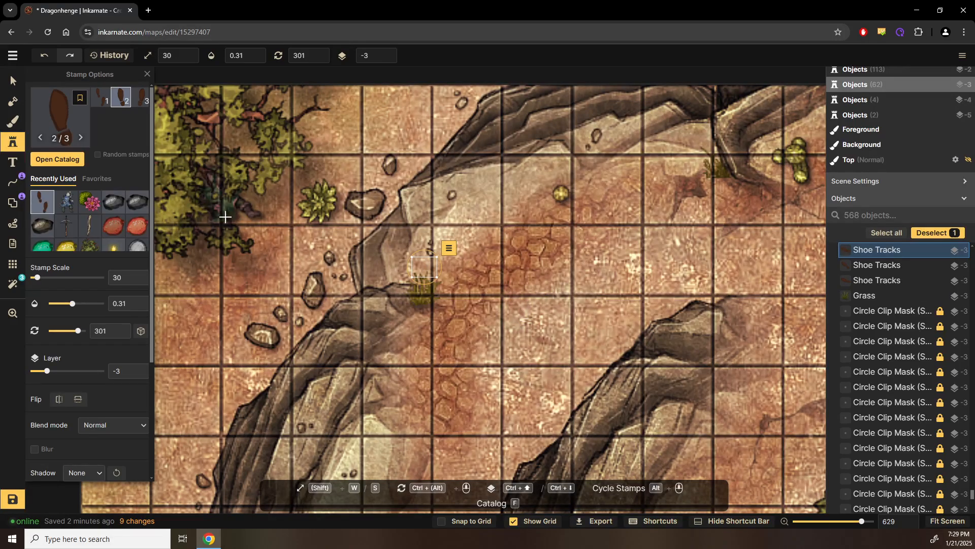
Step: Place the paired shoe tracks just below the corner bush, beside the small rocks, and rotate them to 307
{"action": "left_click", "coordinate": [109, 101]}
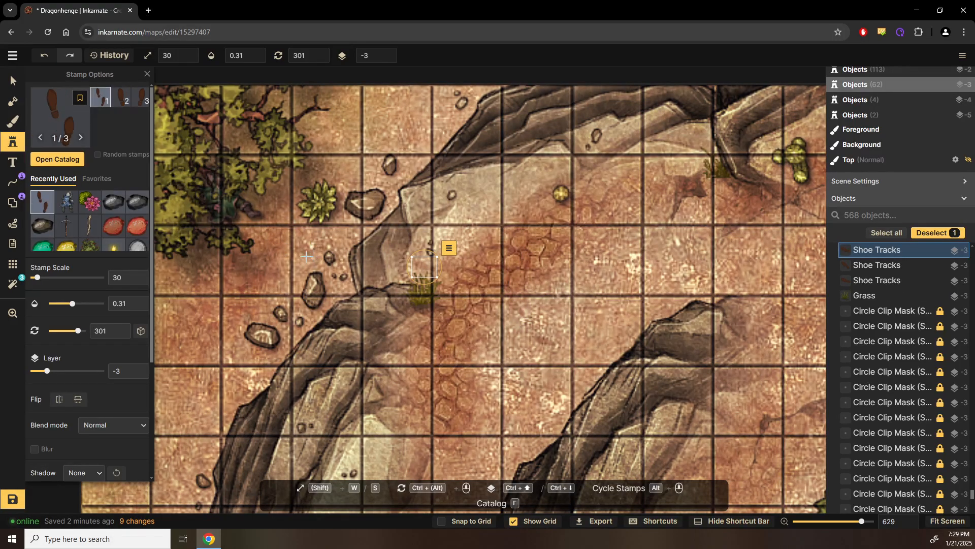
{"action": "left_click", "coordinate": [298, 253]}
{"action": "mouse_move", "coordinate": [295, 226]}
{"action": "left_mouse_down"}
{"action": "mouse_move", "coordinate": [308, 226]}
{"action": "mouse_move", "coordinate": [277, 231]}
{"action": "left_mouse_up"}
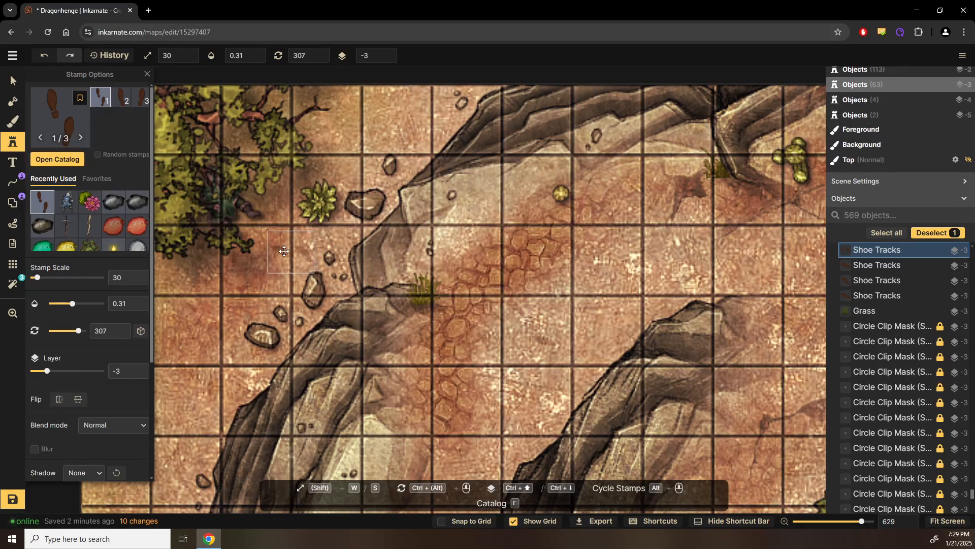
{"action": "left_click", "coordinate": [18, 89]}
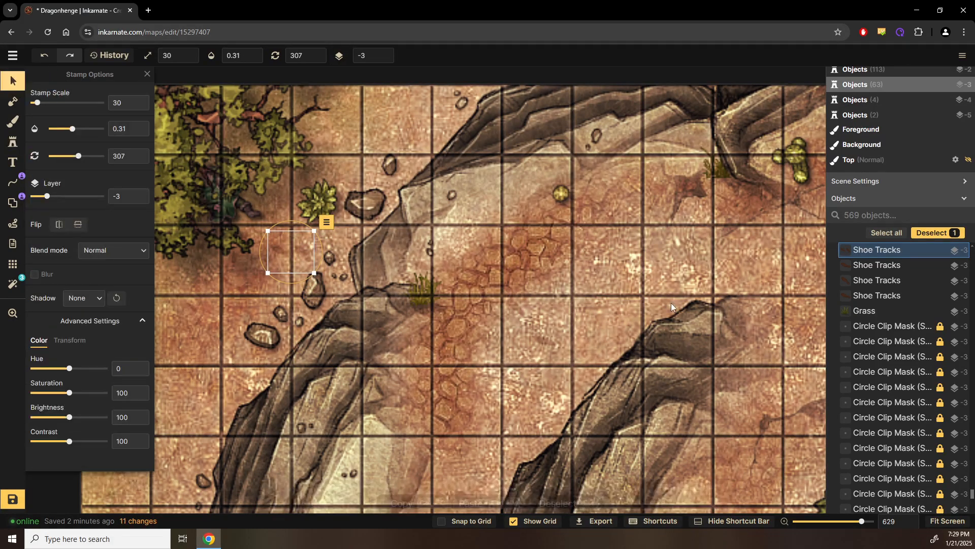
{"action": "left_click", "coordinate": [568, 311]}
Step: Place a faint print of variant 2 just above the large fruit tree and rotate it to 137
{"action": "scroll", "coordinate": [567, 313], "scroll_direction": "down", "scroll_amount": 3}
{"action": "scroll", "coordinate": [567, 316], "scroll_direction": "down", "scroll_amount": 6}
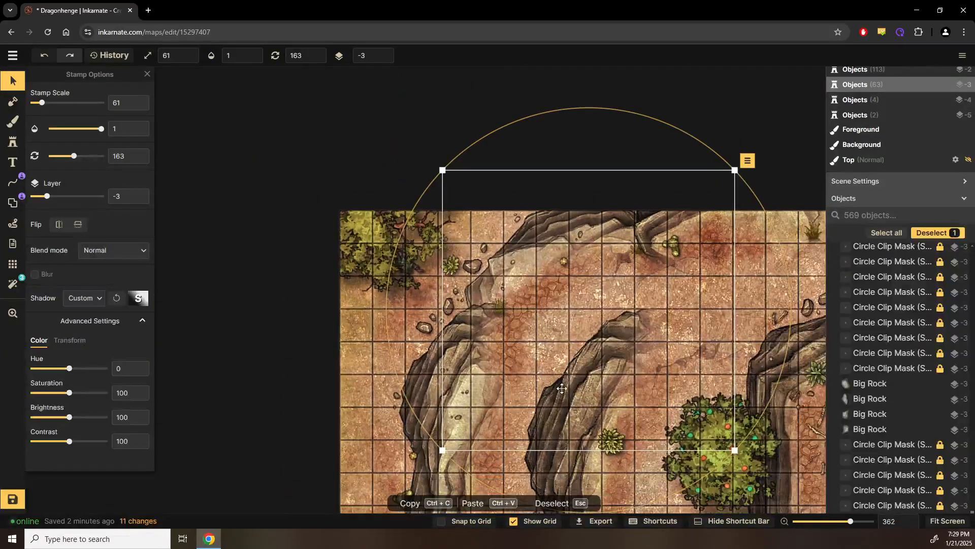
{"action": "scroll", "coordinate": [491, 336], "scroll_direction": "up", "scroll_amount": 4}
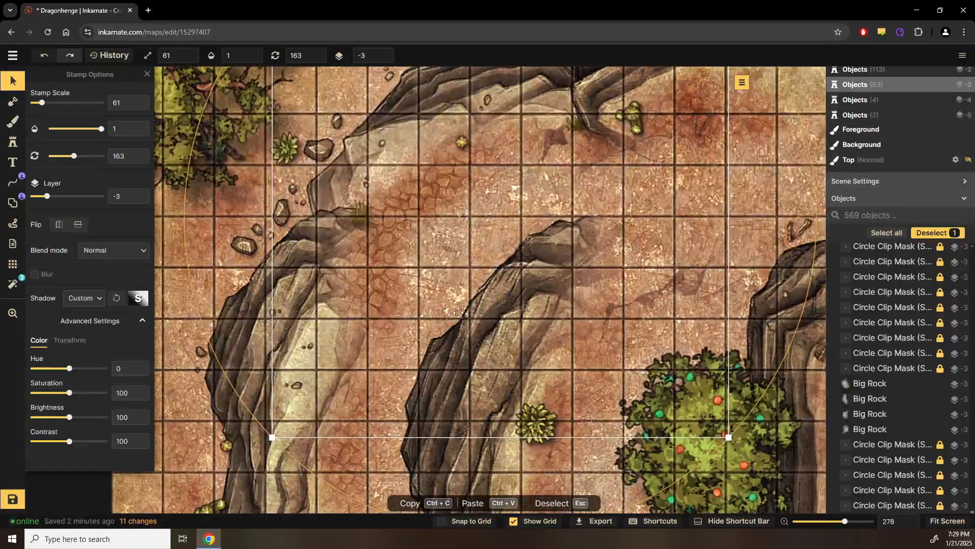
{"action": "key", "text": "Escape"}
{"action": "key", "text": "s"}
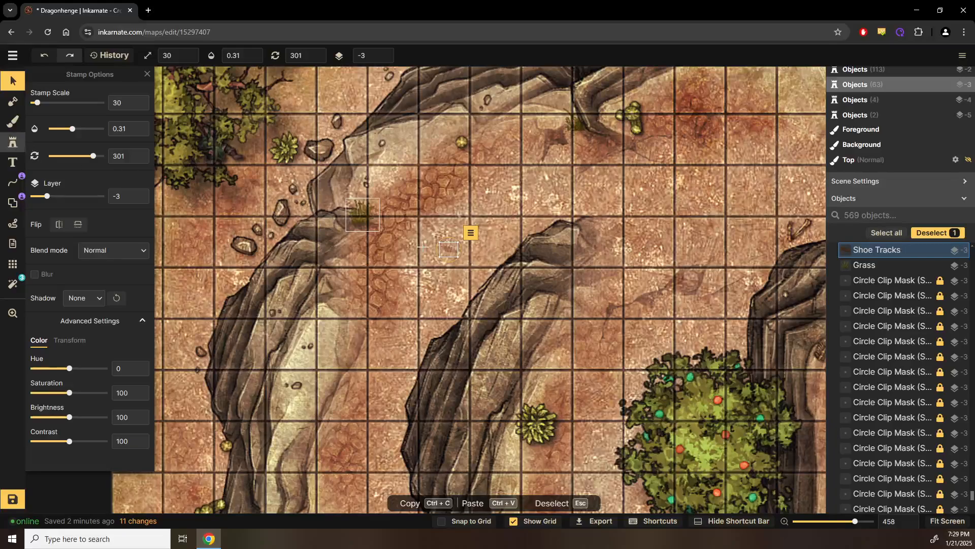
{"action": "left_click_drag", "start_coordinate": [533, 297], "coordinate": [422, 286]}
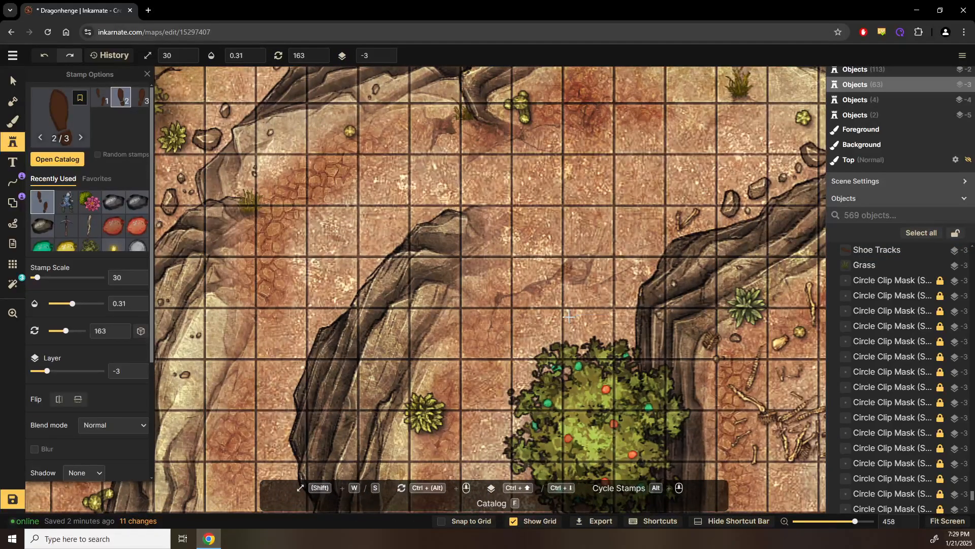
{"action": "left_click", "coordinate": [568, 316]}
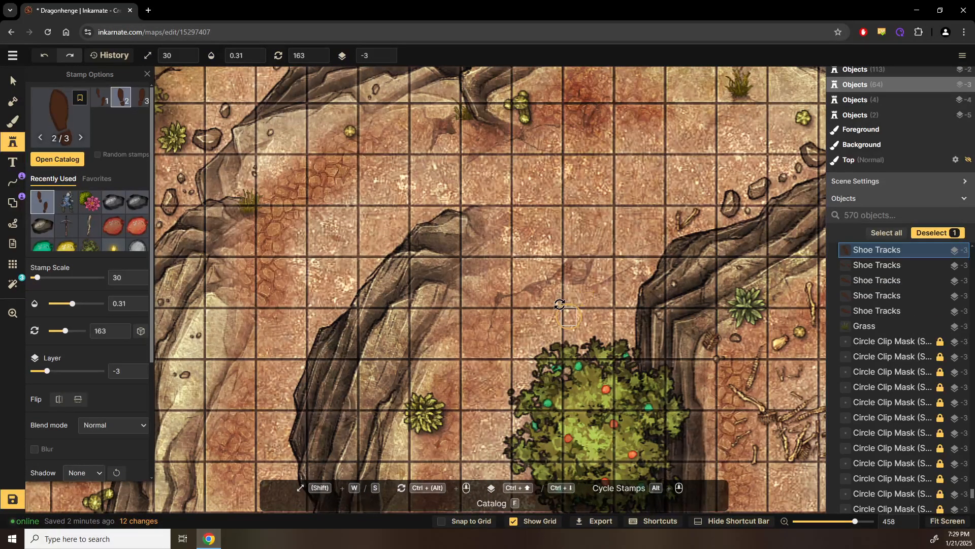
Step: Place a variant 3 print just ahead of the one above the fruit tree, and switch back to variant 2
{"action": "left_click", "coordinate": [140, 97]}
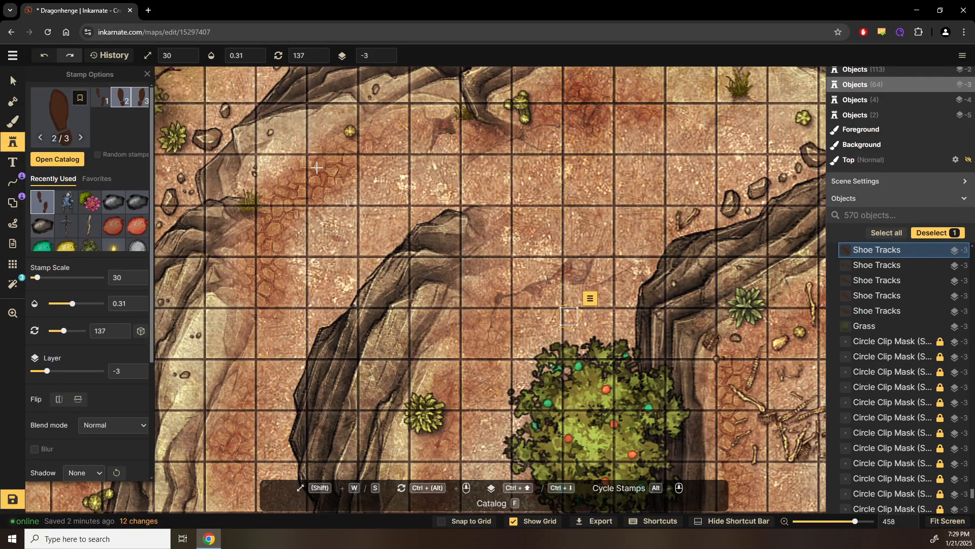
{"action": "left_click", "coordinate": [564, 292]}
{"action": "left_click", "coordinate": [121, 98]}
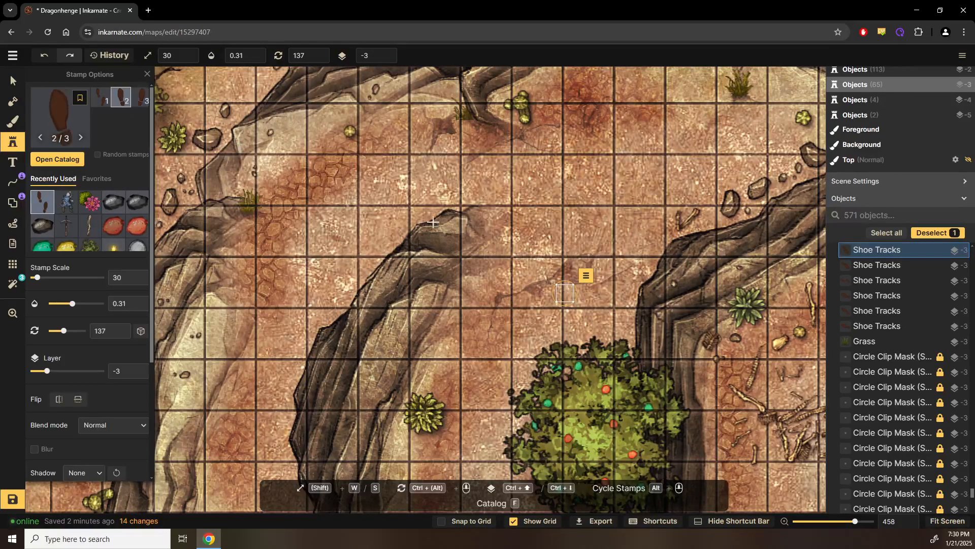
Step: Continue the trail above the large fruit tree with a variant 2 and a variant 3 print, and raise the last one to layer -2
{"action": "left_click", "coordinate": [518, 271]}
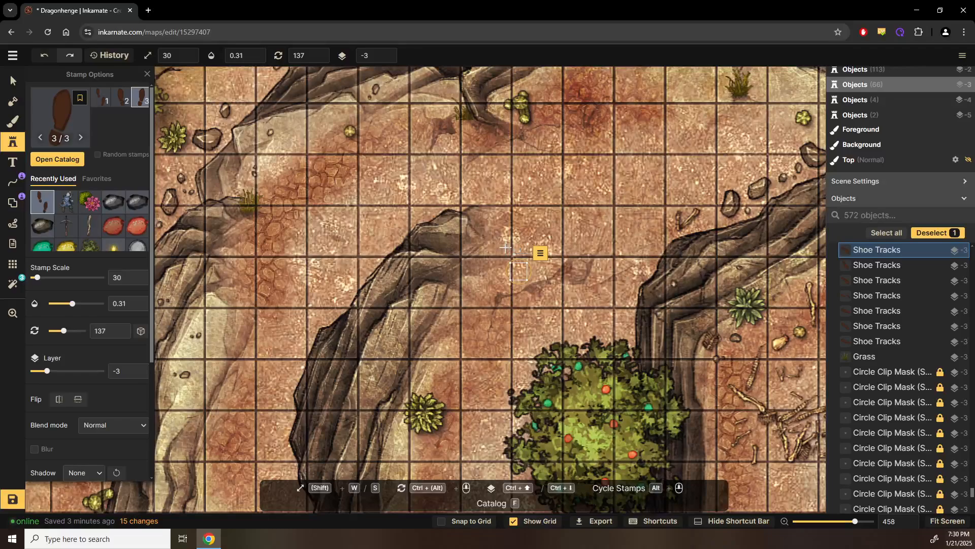
{"action": "left_click", "coordinate": [518, 260]}
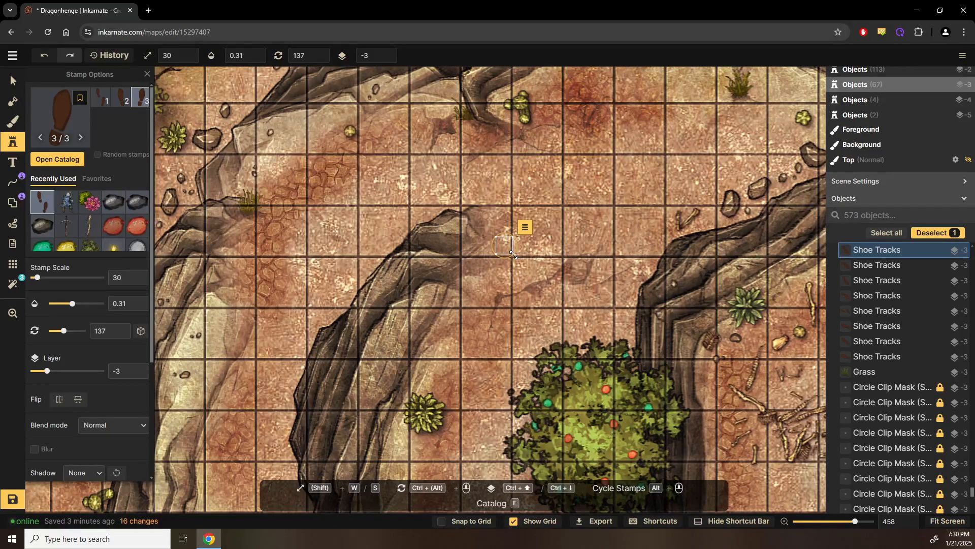
{"action": "key", "text": "ctrl+Up"}
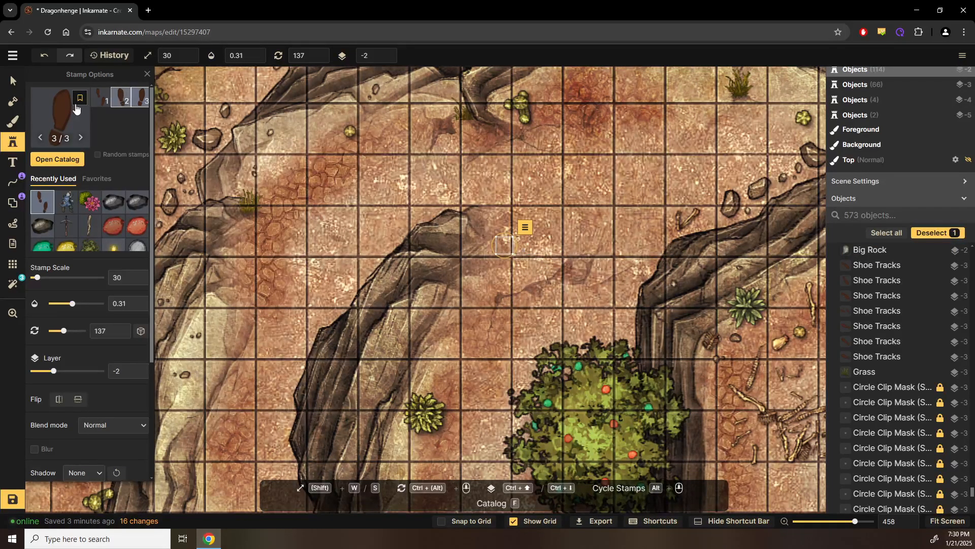
Step: Raise the other three shoe prints above the large fruit tree to layer -2
{"action": "left_click", "coordinate": [13, 81]}
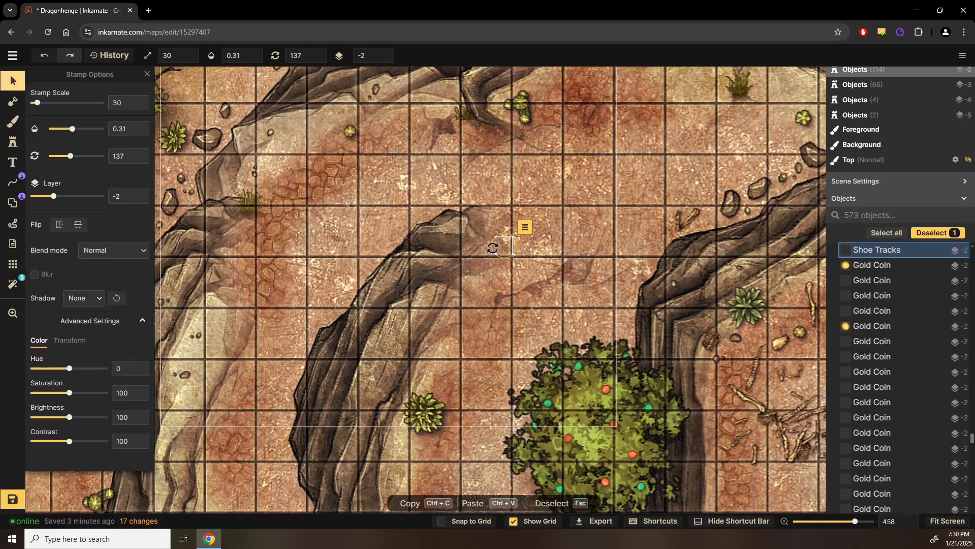
{"action": "left_click", "coordinate": [523, 271]}
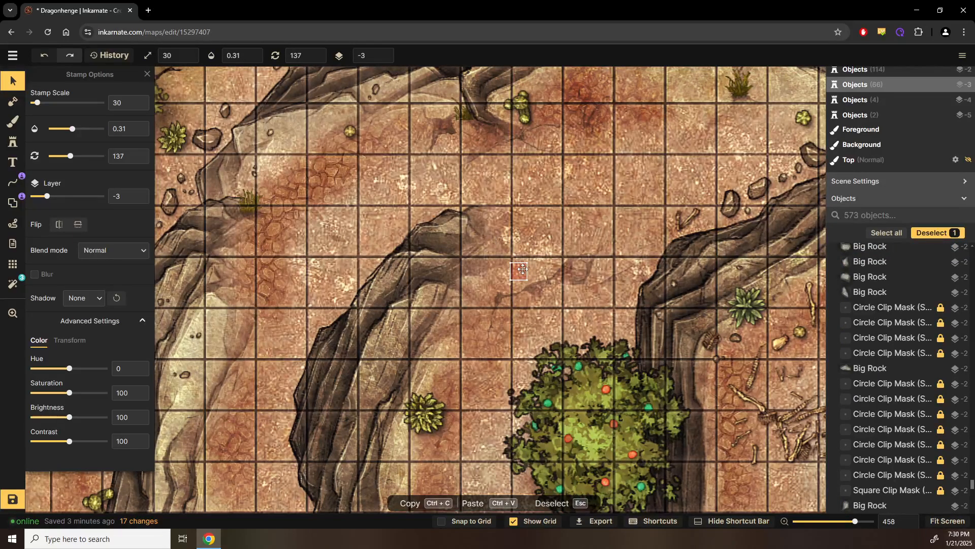
{"action": "key", "text": "ctrl+Up"}
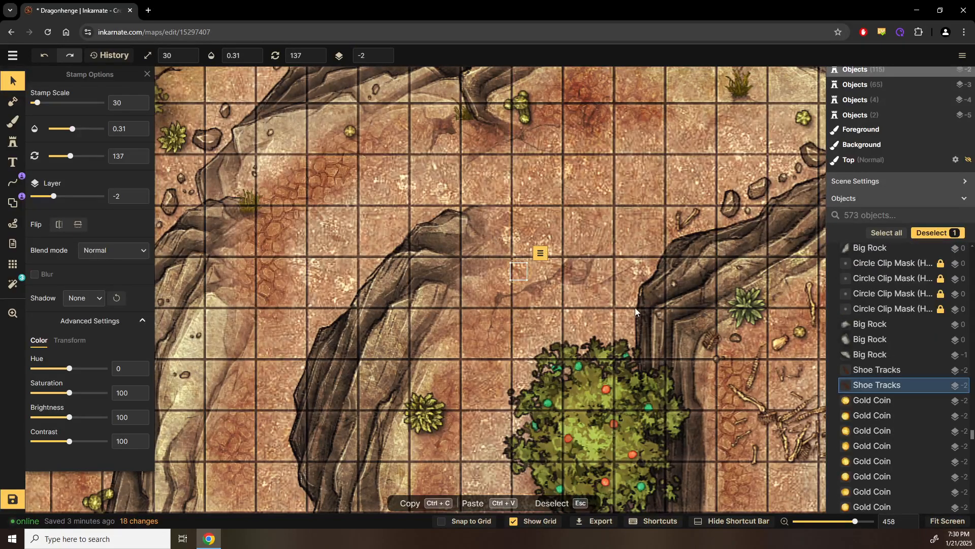
{"action": "left_click", "coordinate": [564, 295]}
{"action": "key", "text": "ctrl+Up"}
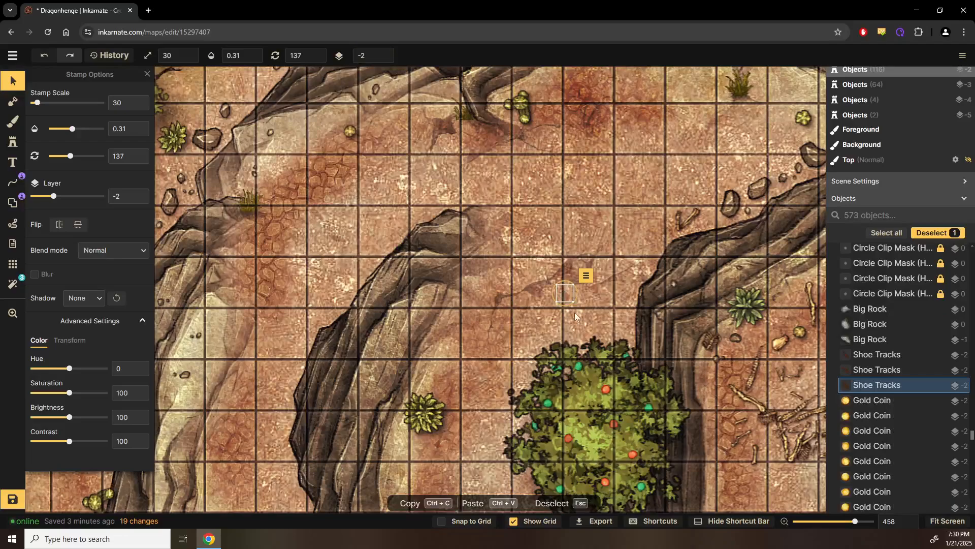
{"action": "left_click", "coordinate": [570, 314]}
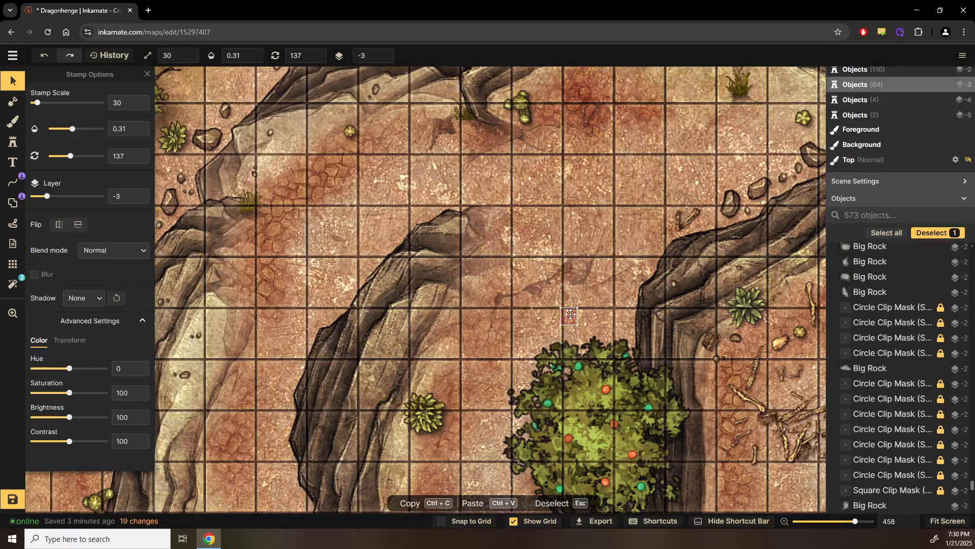
{"action": "key", "text": "ctrl+Up"}
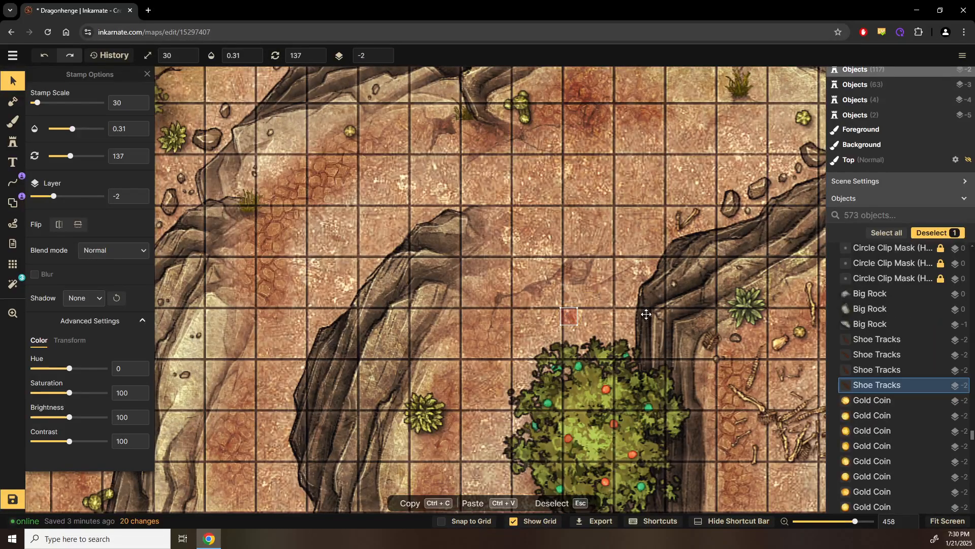
Step: Deselect the shoe print and look over the cliffs from the fruit tree to the ledge beside the dragon statue
{"action": "left_click", "coordinate": [14, 82]}
{"action": "scroll", "coordinate": [440, 312], "scroll_direction": "down", "scroll_amount": 5}
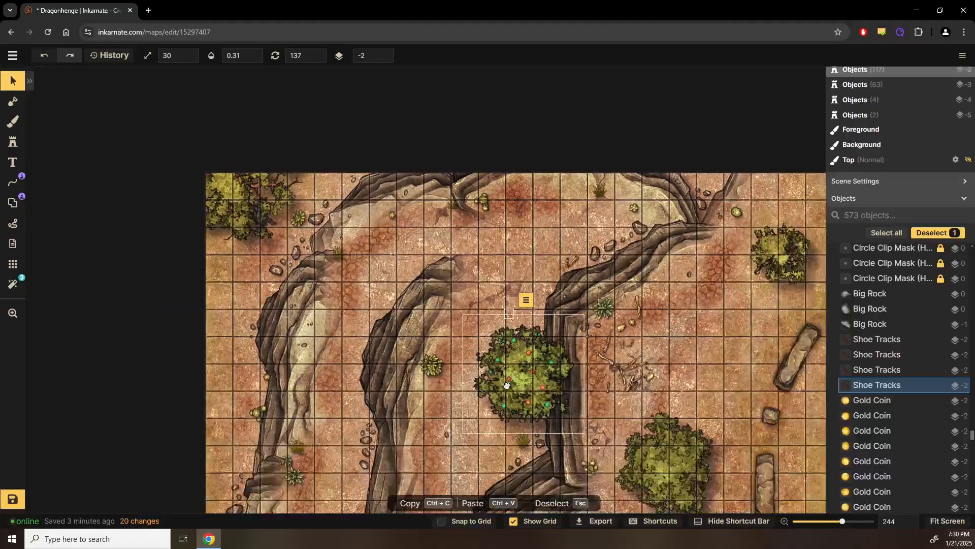
{"action": "left_click_drag", "start_coordinate": [510, 395], "coordinate": [440, 263]}
{"action": "scroll", "coordinate": [504, 389], "scroll_direction": "down", "scroll_amount": 2}
{"action": "left_click_drag", "start_coordinate": [634, 396], "coordinate": [381, 289]}
{"action": "left_click_drag", "start_coordinate": [456, 189], "coordinate": [279, 22]}
{"action": "left_click_drag", "start_coordinate": [459, 334], "coordinate": [761, 171]}
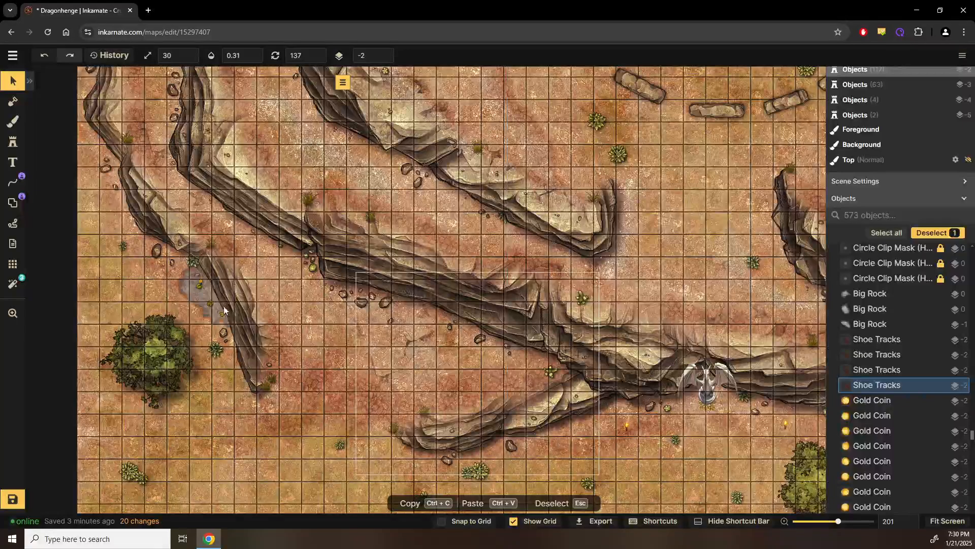
{"action": "left_click", "coordinate": [712, 442]}
{"action": "left_click_drag", "start_coordinate": [715, 446], "coordinate": [565, 402]}
{"action": "scroll", "coordinate": [653, 354], "scroll_direction": "up", "scroll_amount": 1}
{"action": "left_click_drag", "start_coordinate": [653, 355], "coordinate": [505, 356]}
{"action": "scroll", "coordinate": [593, 230], "scroll_direction": "up", "scroll_amount": 2}
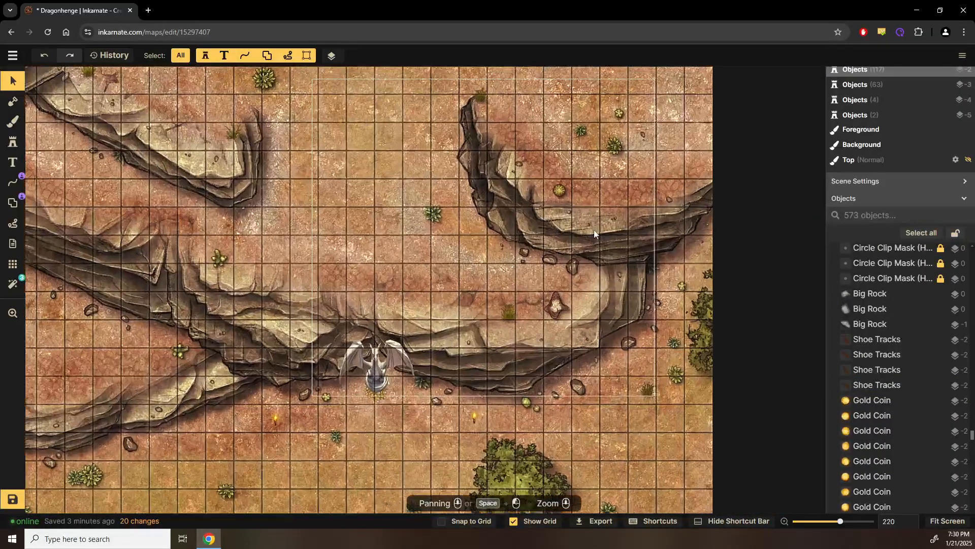
{"action": "scroll", "coordinate": [594, 232], "scroll_direction": "up", "scroll_amount": 6}
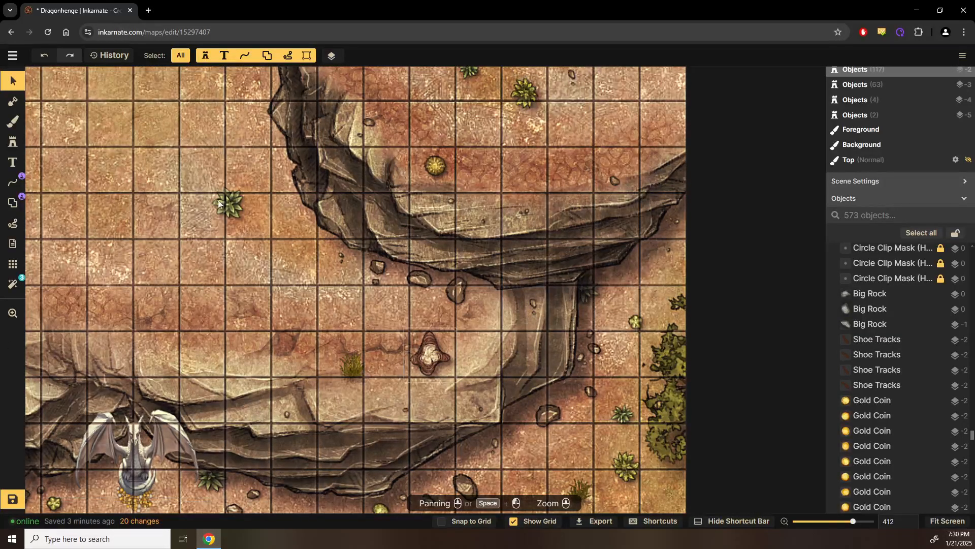
Step: Open the stamp catalog and show all Fantasy Battlemaps stamps, dropping the track search
{"action": "left_click", "coordinate": [13, 142]}
{"action": "left_click", "coordinate": [58, 160]}
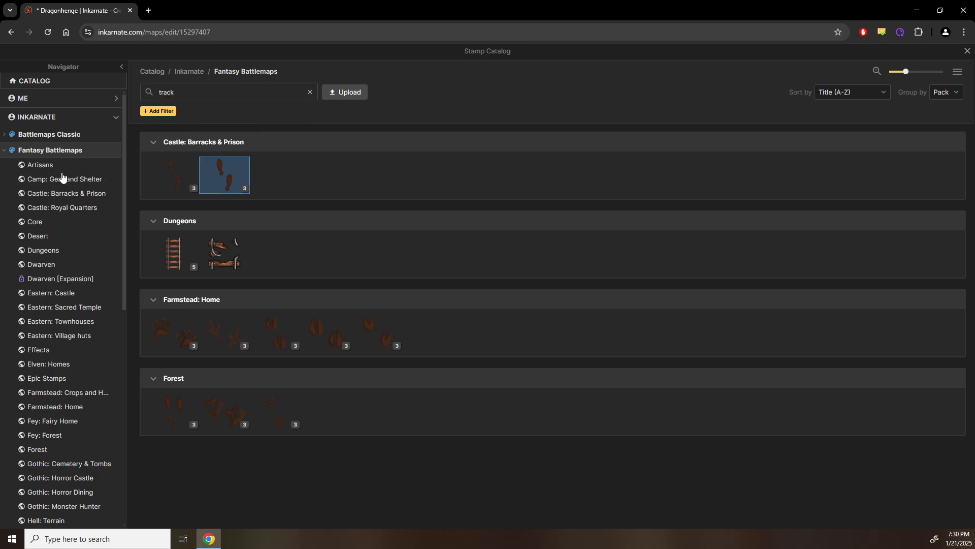
{"action": "left_click", "coordinate": [62, 152]}
Step: Browse the Fantasy Battlemaps stamp packs from Castle: Barracks & Prison through Jungle: Tropics for further map details
{"action": "scroll", "coordinate": [291, 335], "scroll_direction": "down", "scroll_amount": 5}
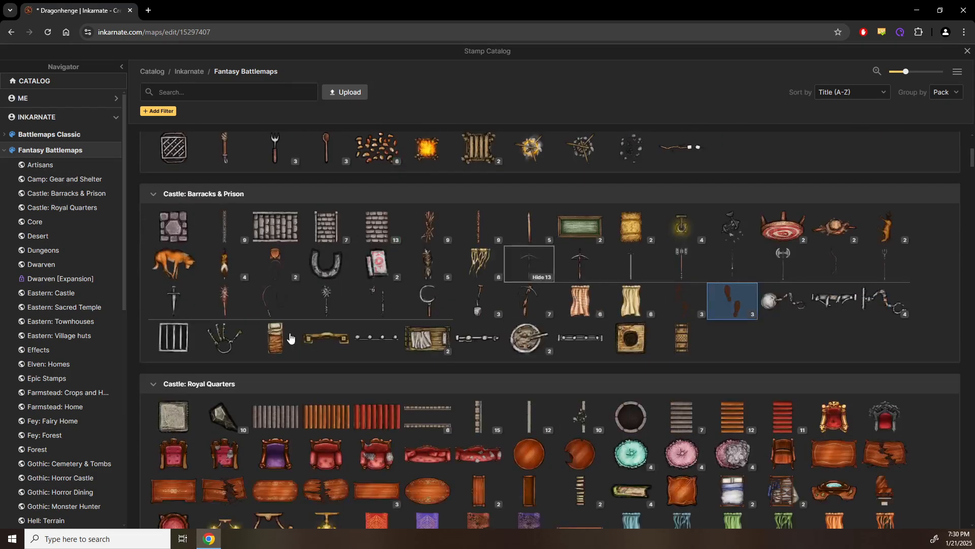
{"action": "scroll", "coordinate": [290, 337], "scroll_direction": "down", "scroll_amount": 3}
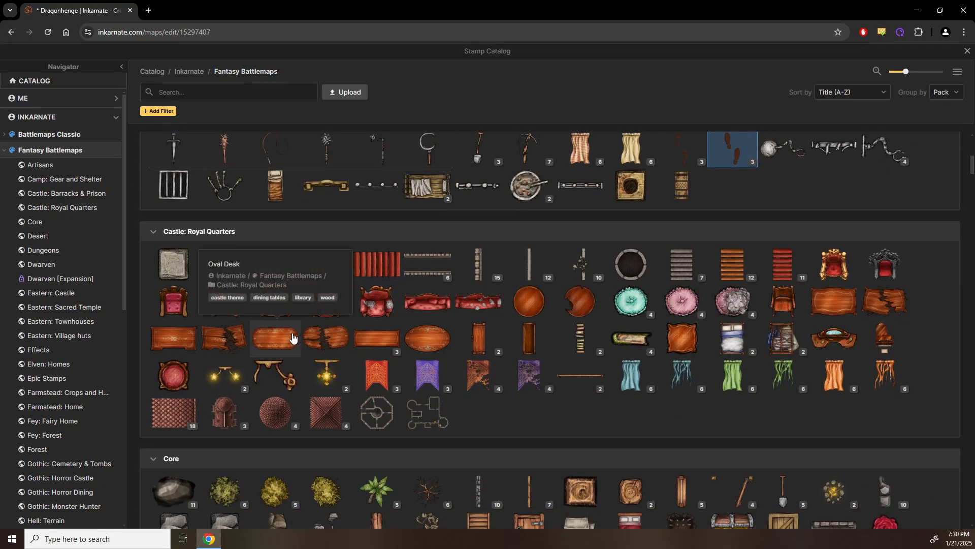
{"action": "scroll", "coordinate": [435, 371], "scroll_direction": "down", "scroll_amount": 8}
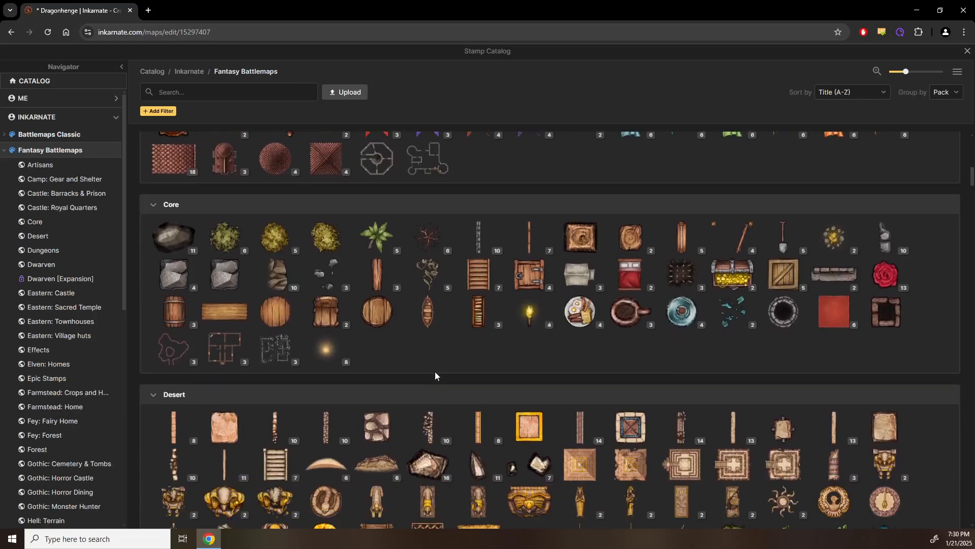
{"action": "scroll", "coordinate": [435, 370], "scroll_direction": "down", "scroll_amount": 5}
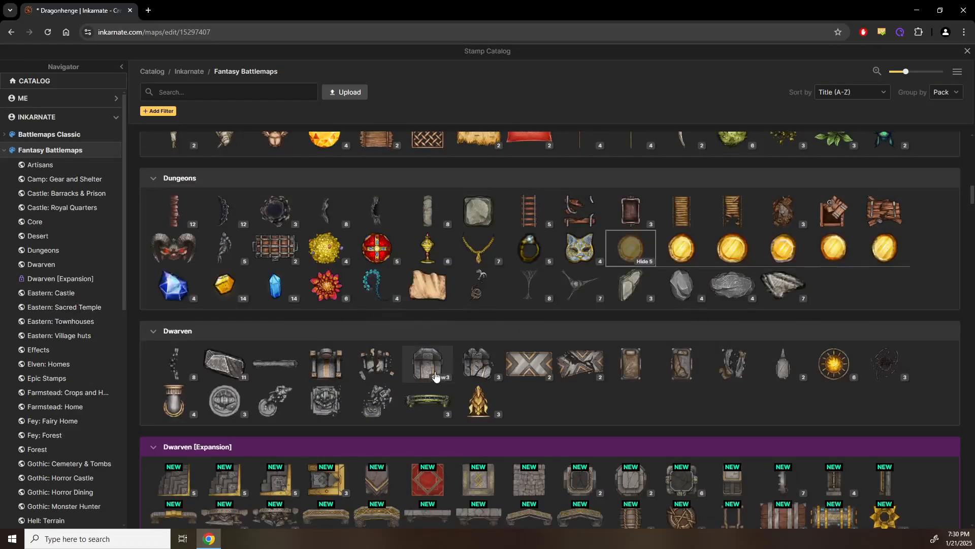
{"action": "scroll", "coordinate": [435, 376], "scroll_direction": "down", "scroll_amount": 1}
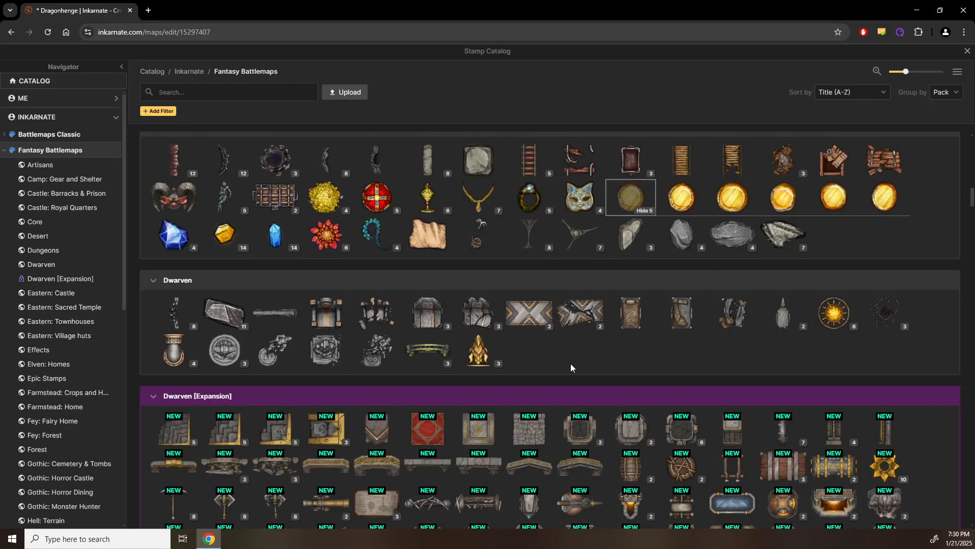
{"action": "scroll", "coordinate": [571, 364], "scroll_direction": "down", "scroll_amount": 12}
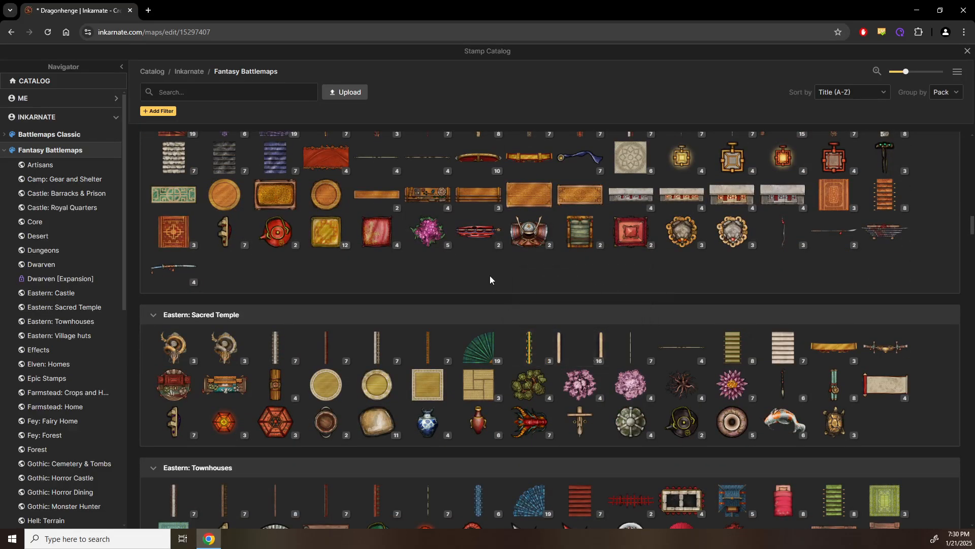
{"action": "scroll", "coordinate": [490, 279], "scroll_direction": "down", "scroll_amount": 7}
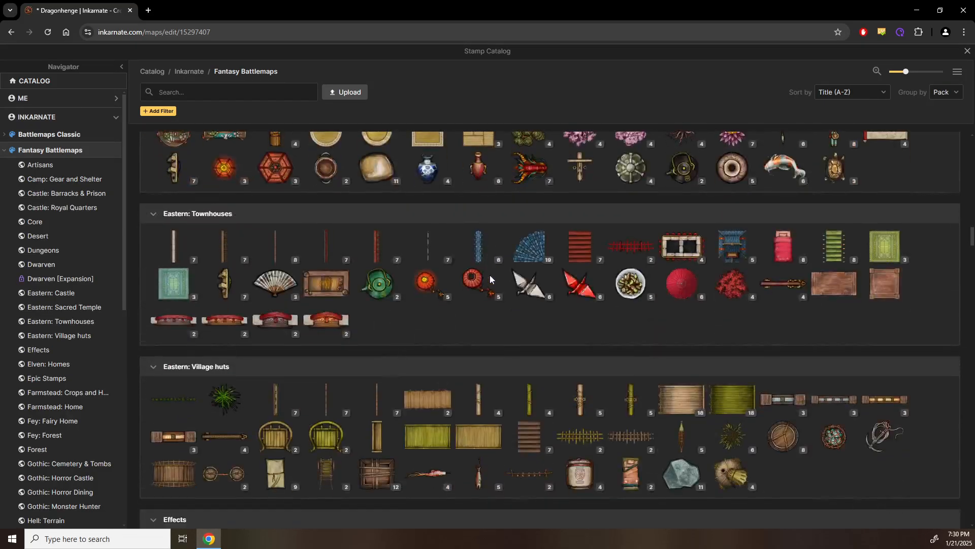
{"action": "scroll", "coordinate": [489, 277], "scroll_direction": "down", "scroll_amount": 2}
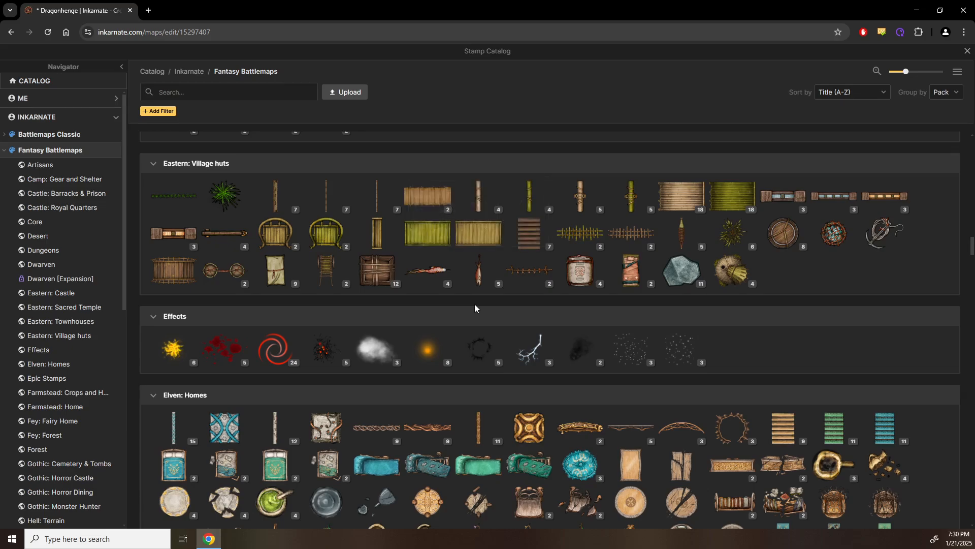
{"action": "scroll", "coordinate": [475, 304], "scroll_direction": "down", "scroll_amount": 1}
{"action": "scroll", "coordinate": [475, 307], "scroll_direction": "down", "scroll_amount": 3}
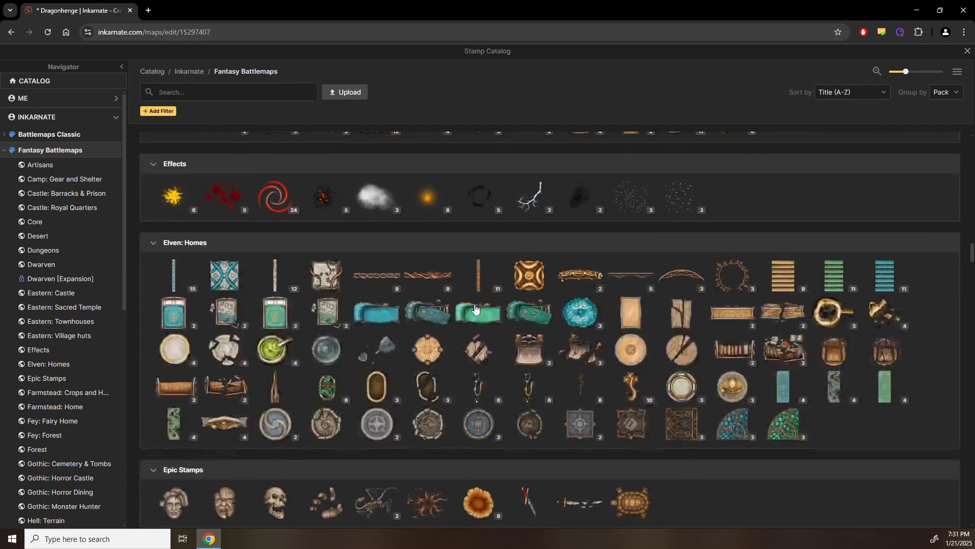
{"action": "scroll", "coordinate": [474, 307], "scroll_direction": "down", "scroll_amount": 2}
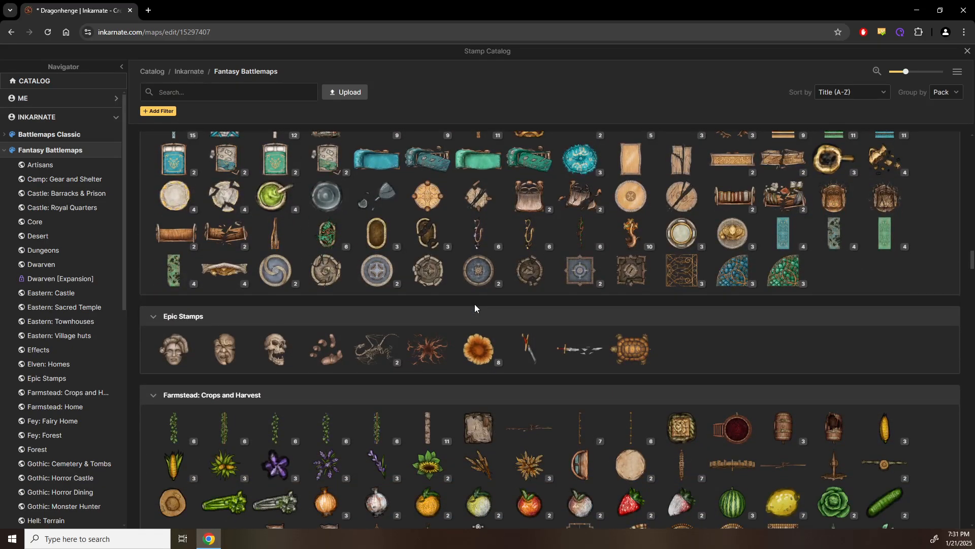
{"action": "scroll", "coordinate": [475, 305], "scroll_direction": "down", "scroll_amount": 1}
{"action": "scroll", "coordinate": [470, 305], "scroll_direction": "down", "scroll_amount": 2}
{"action": "scroll", "coordinate": [467, 305], "scroll_direction": "down", "scroll_amount": 3}
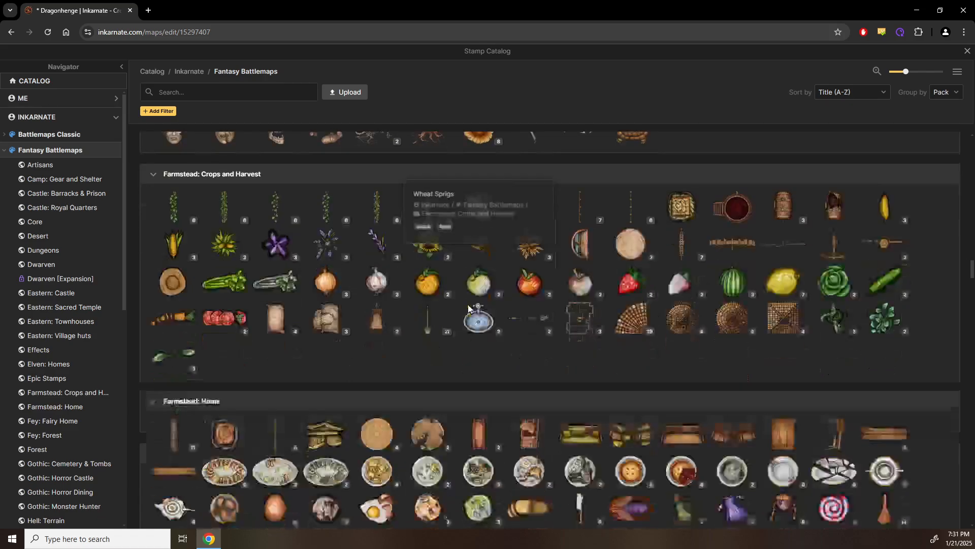
{"action": "scroll", "coordinate": [467, 309], "scroll_direction": "down", "scroll_amount": 4}
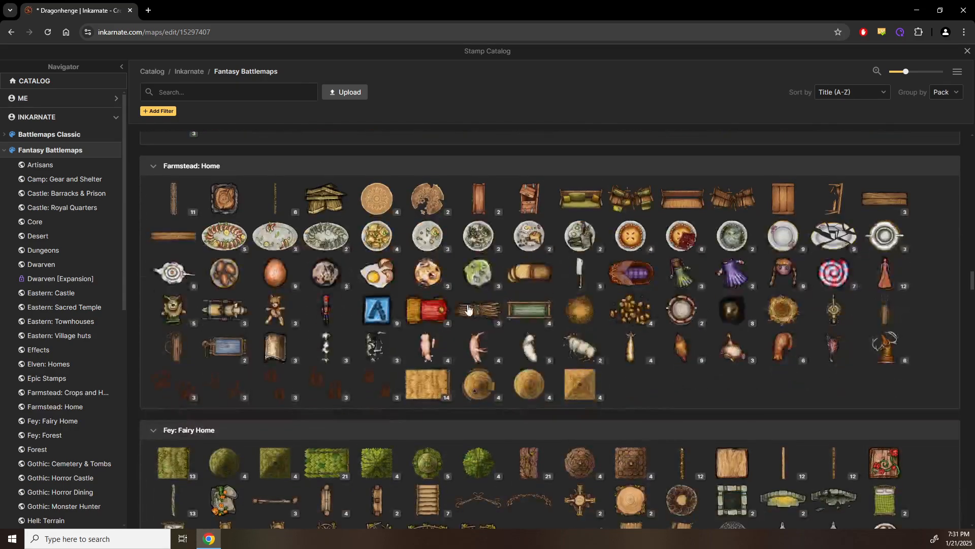
{"action": "scroll", "coordinate": [468, 308], "scroll_direction": "down", "scroll_amount": 4}
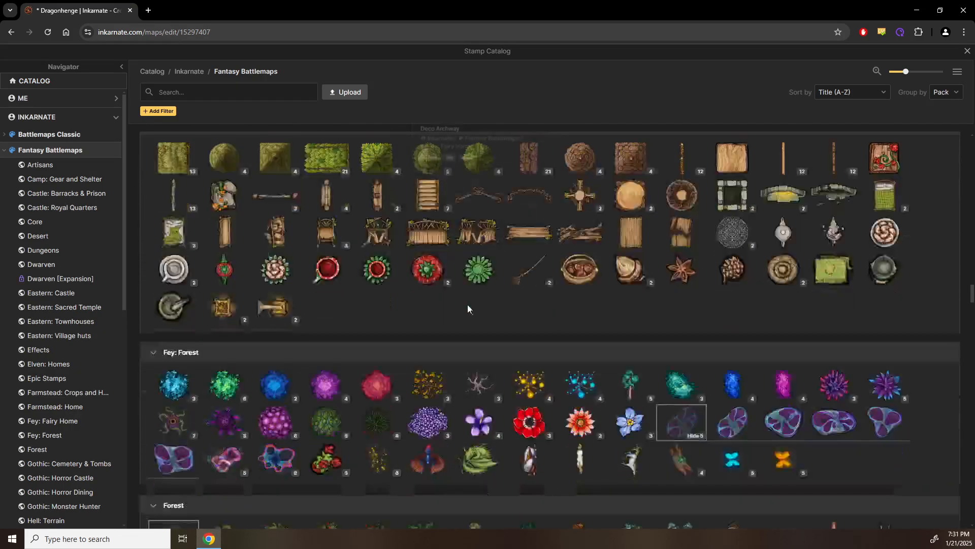
{"action": "scroll", "coordinate": [449, 337], "scroll_direction": "down", "scroll_amount": 7}
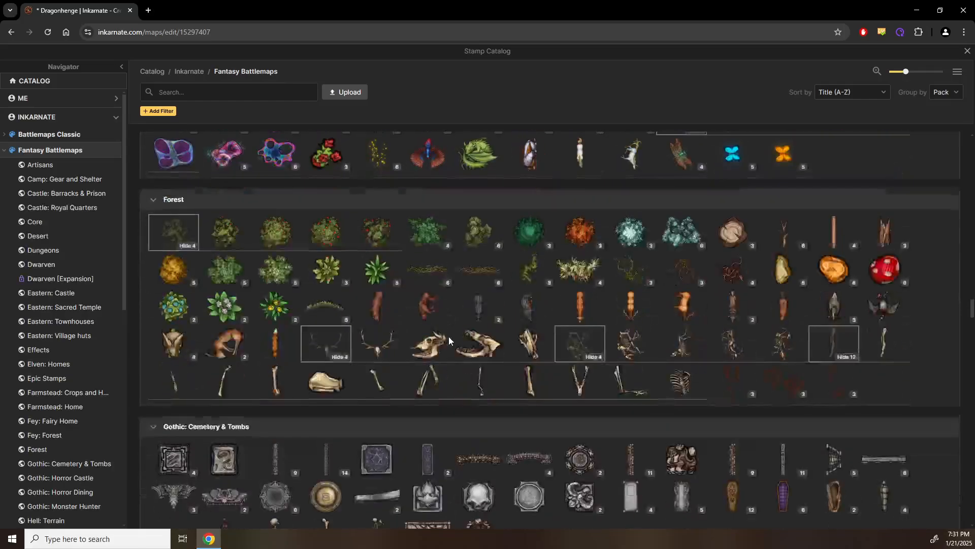
{"action": "scroll", "coordinate": [449, 339], "scroll_direction": "down", "scroll_amount": 2}
{"action": "scroll", "coordinate": [449, 336], "scroll_direction": "down", "scroll_amount": 4}
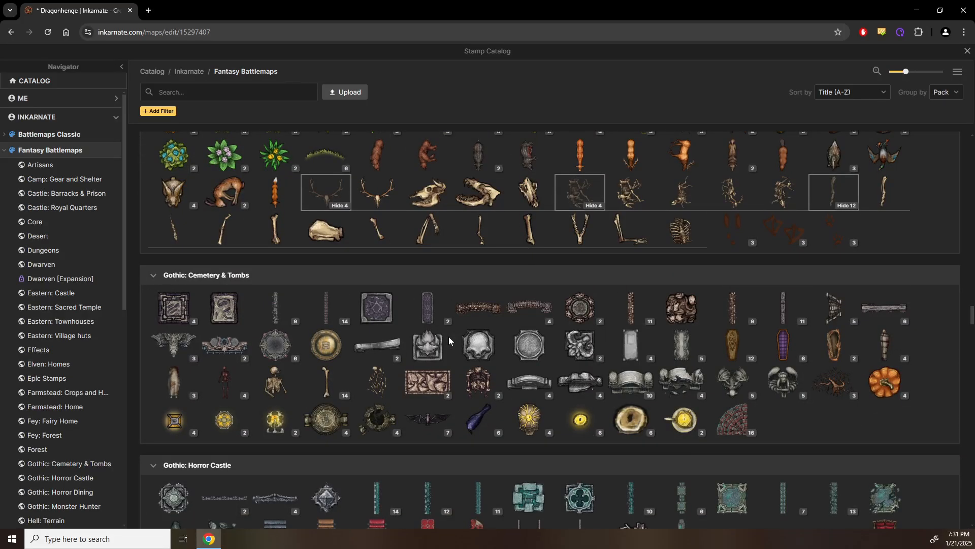
{"action": "scroll", "coordinate": [449, 336], "scroll_direction": "down", "scroll_amount": 10}
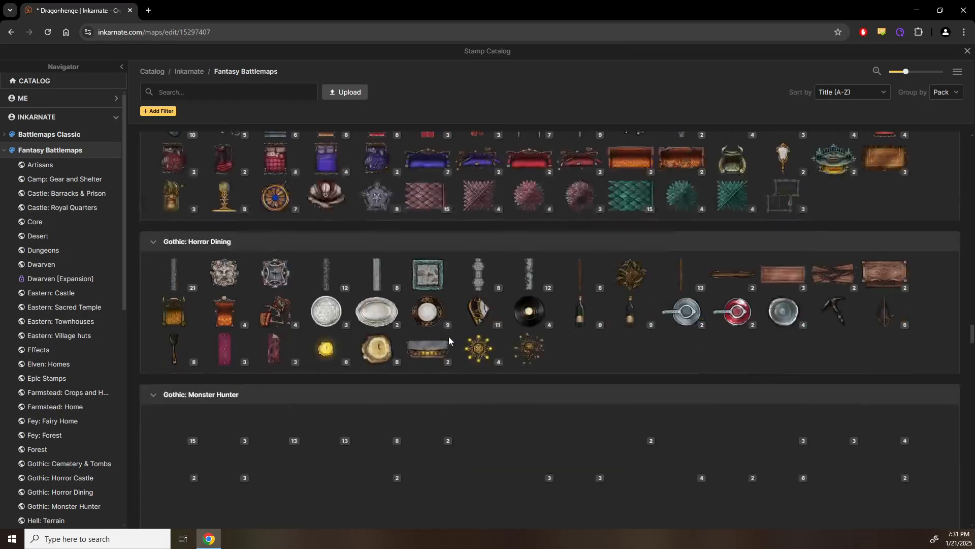
{"action": "scroll", "coordinate": [449, 341], "scroll_direction": "down", "scroll_amount": 2}
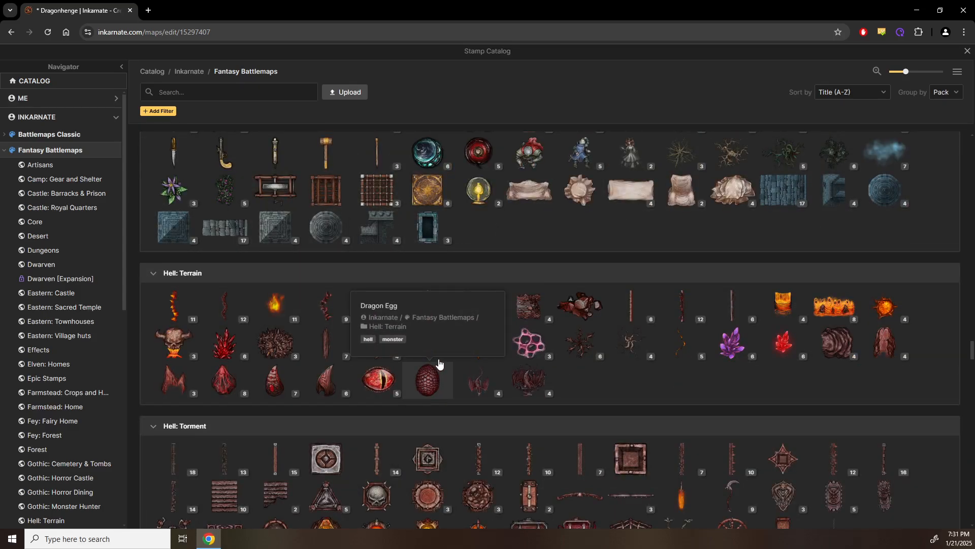
{"action": "scroll", "coordinate": [439, 362], "scroll_direction": "down", "scroll_amount": 8}
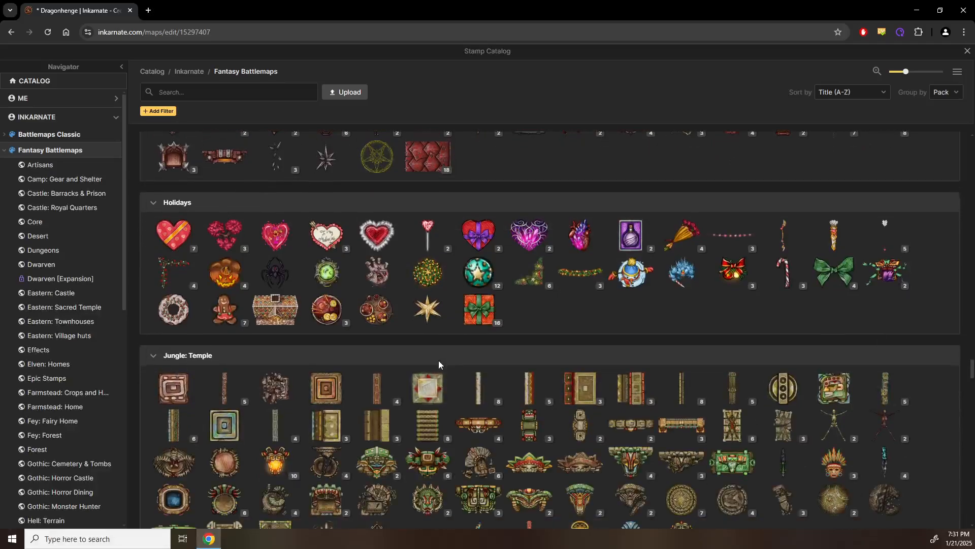
{"action": "scroll", "coordinate": [439, 364], "scroll_direction": "down", "scroll_amount": 2}
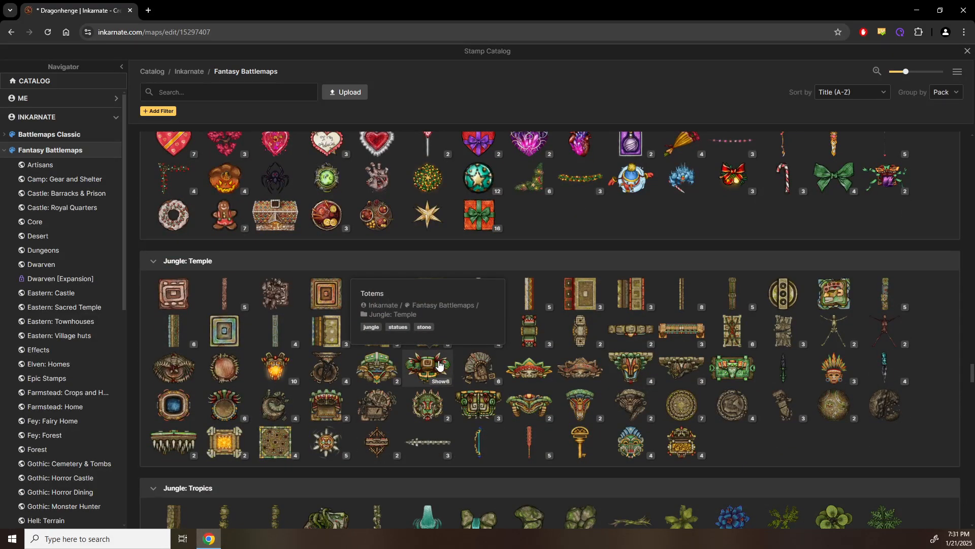
{"action": "scroll", "coordinate": [438, 359], "scroll_direction": "up", "scroll_amount": 2}
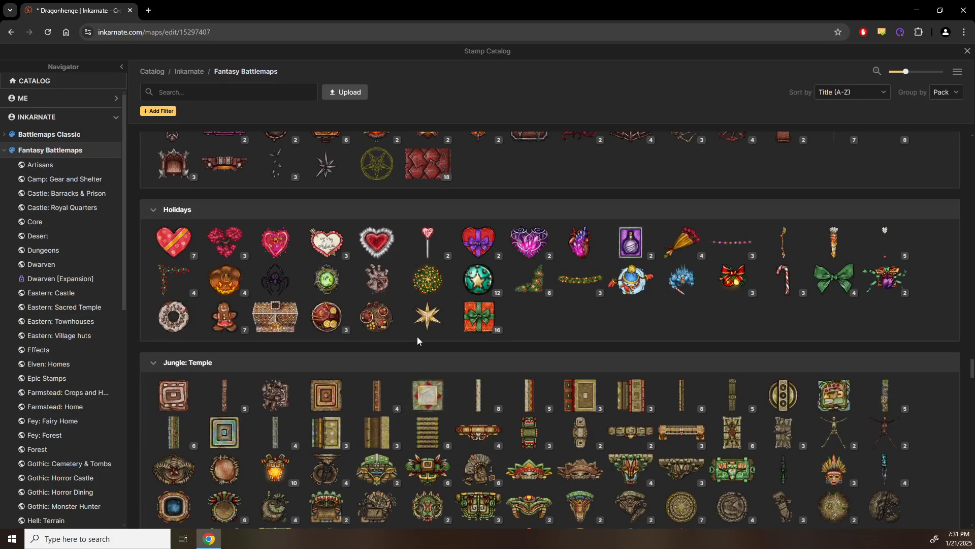
{"action": "scroll", "coordinate": [417, 340], "scroll_direction": "down", "scroll_amount": 5}
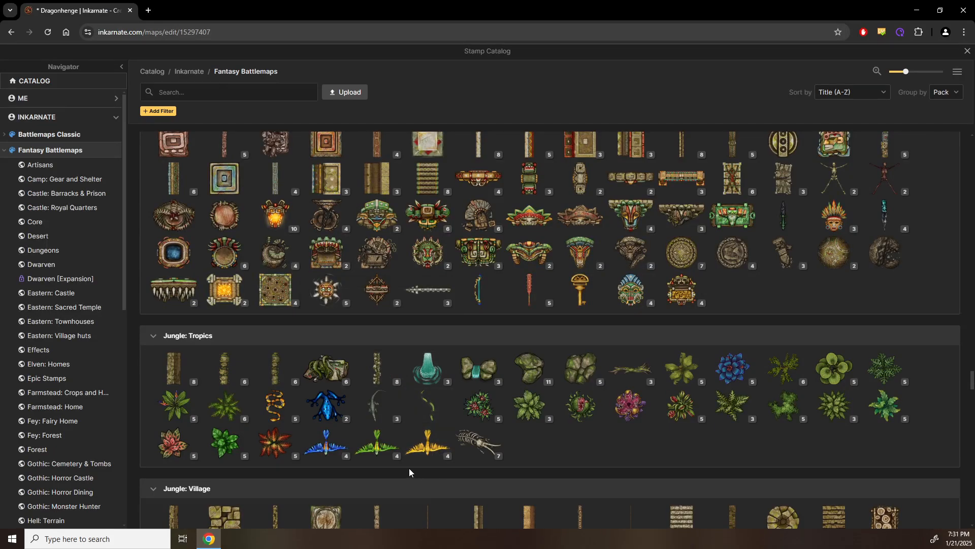
Step: Place the green Tropical Frog variant at scale 15 on the smallest lily pad in the pond beside the cliff
{"action": "left_click", "coordinate": [323, 412]}
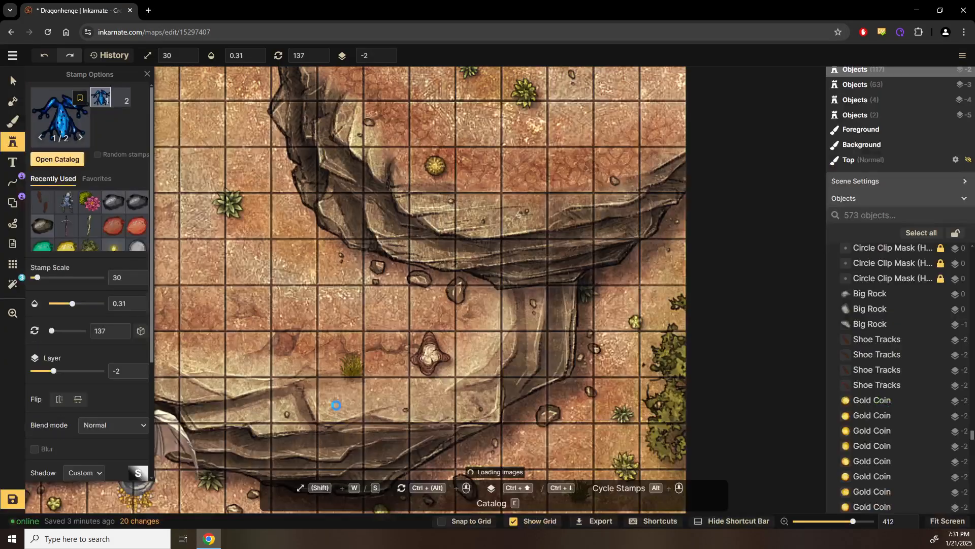
{"action": "left_click_drag", "start_coordinate": [227, 237], "coordinate": [468, 361]}
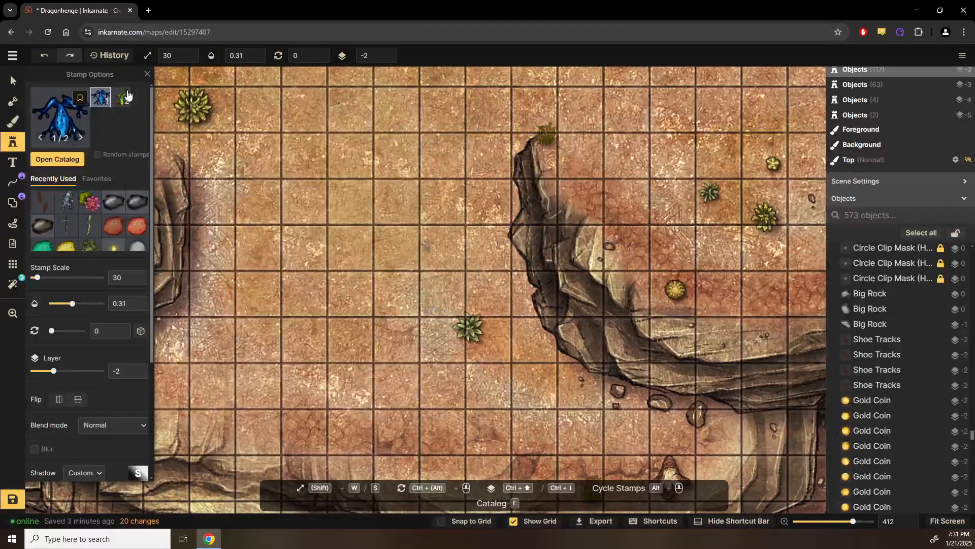
{"action": "left_click", "coordinate": [121, 97]}
{"action": "left_click_drag", "start_coordinate": [355, 238], "coordinate": [324, 300]}
{"action": "scroll", "coordinate": [434, 408], "scroll_direction": "up", "scroll_amount": 5}
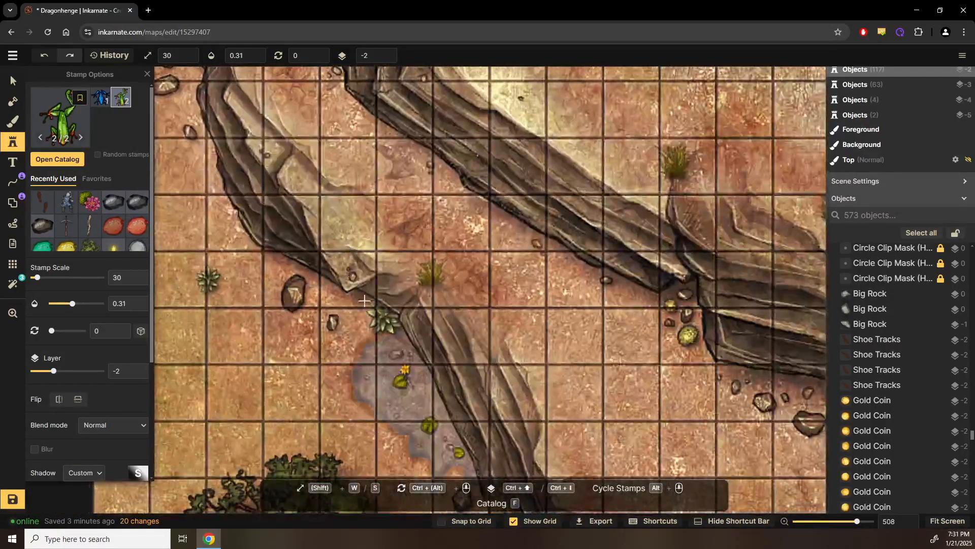
{"action": "scroll", "coordinate": [434, 408], "scroll_direction": "up", "scroll_amount": 5}
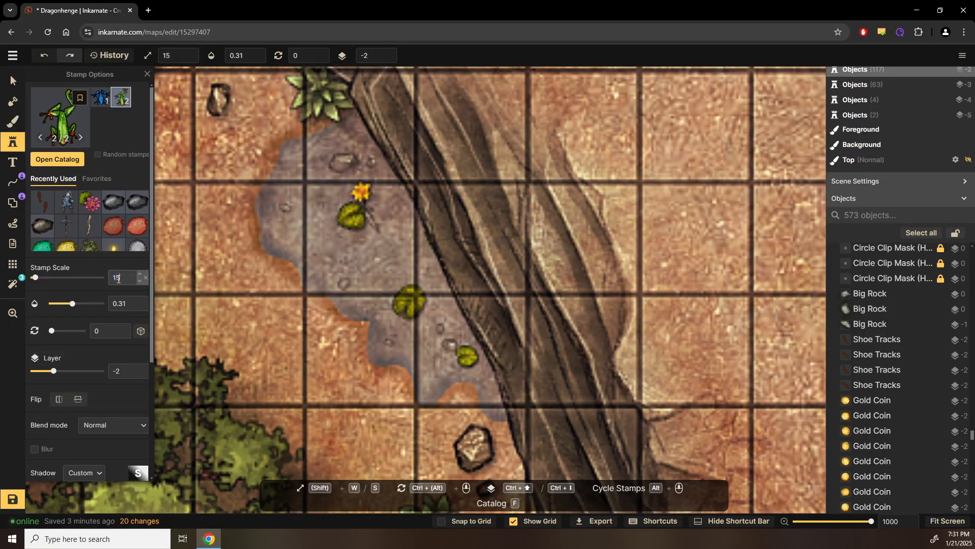
{"action": "left_click", "coordinate": [466, 348]}
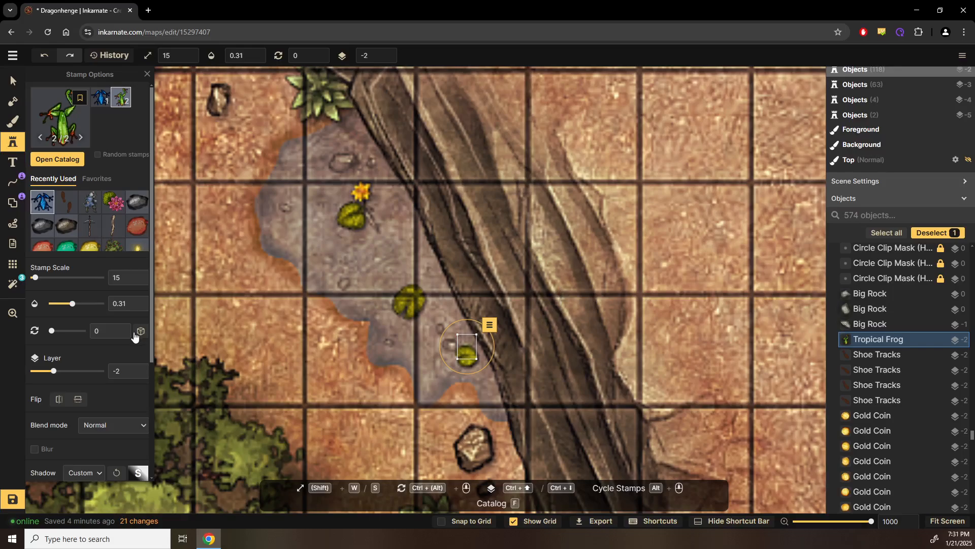
Step: Make the frog fully opaque, raise it to layer 2 and rotate it to 79 degrees on its lily pad
{"action": "left_click_drag", "start_coordinate": [72, 304], "coordinate": [158, 308]}
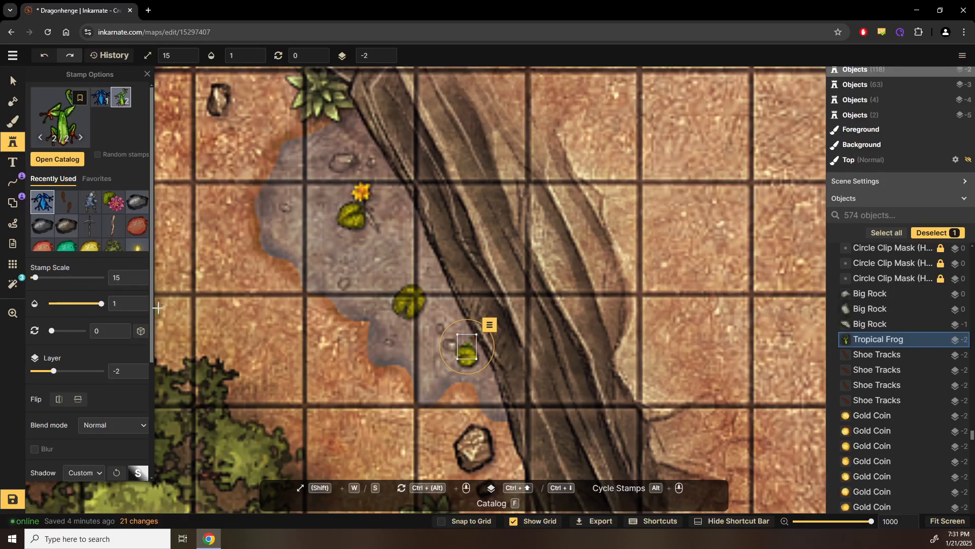
{"action": "left_click", "coordinate": [140, 368]}
{"action": "left_click", "coordinate": [140, 368]}
{"action": "left_click", "coordinate": [141, 368]}
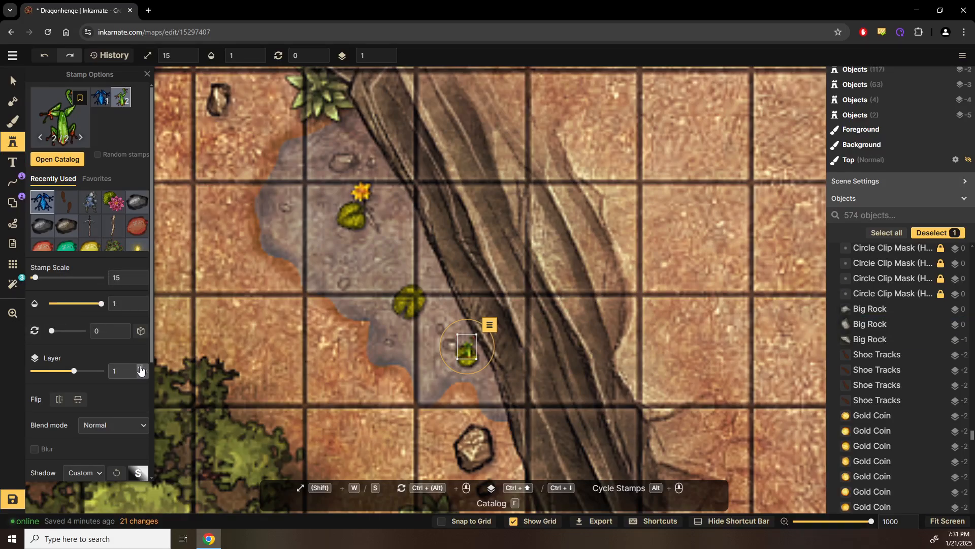
{"action": "key", "text": "ctrl+Up"}
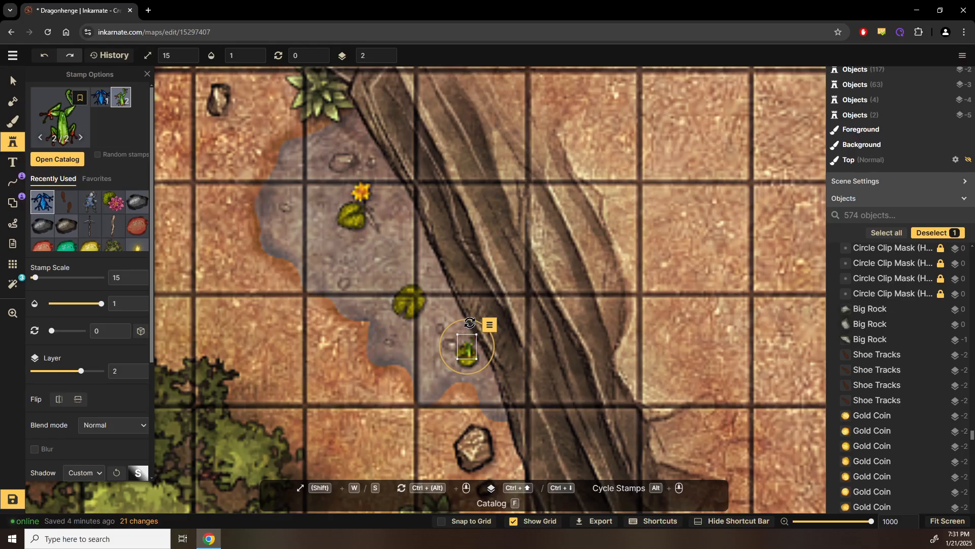
{"action": "mouse_move", "coordinate": [491, 333]}
{"action": "left_mouse_down"}
{"action": "mouse_move", "coordinate": [496, 343]}
{"action": "mouse_move", "coordinate": [476, 341]}
{"action": "left_mouse_up"}
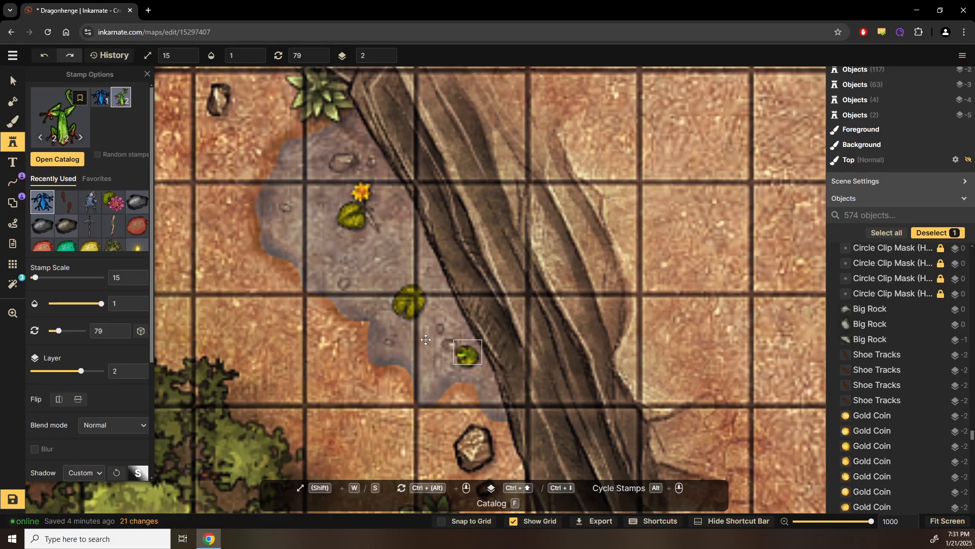
Step: Deselect the frog and look over the map from the pond to the ground below the dragon statue
{"action": "left_click", "coordinate": [13, 81]}
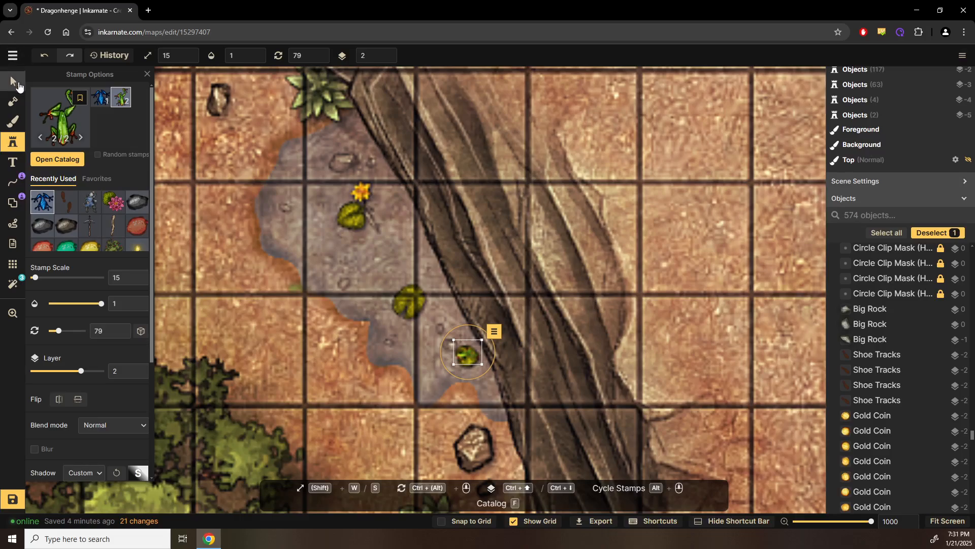
{"action": "scroll", "coordinate": [614, 395], "scroll_direction": "down", "scroll_amount": 8}
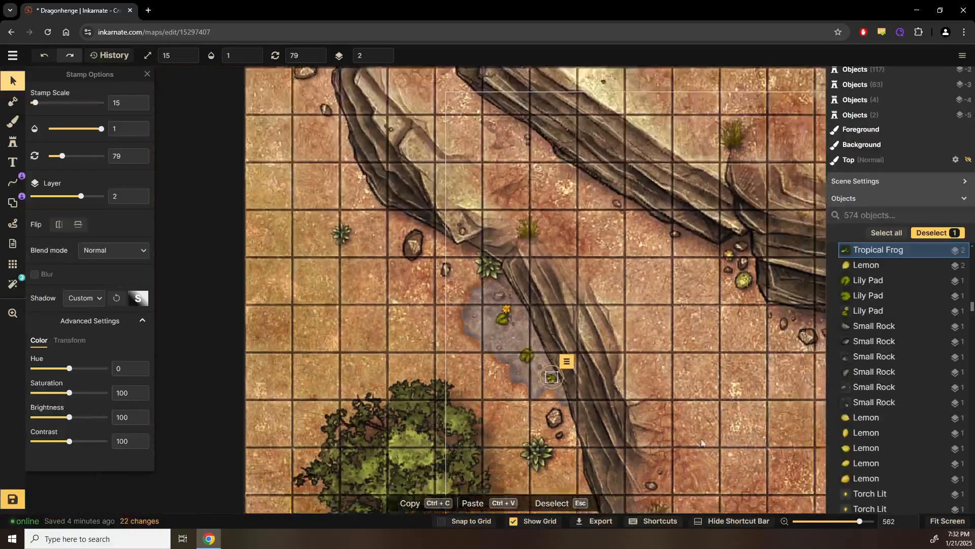
{"action": "left_click", "coordinate": [670, 392]}
{"action": "left_click_drag", "start_coordinate": [672, 392], "coordinate": [478, 183]}
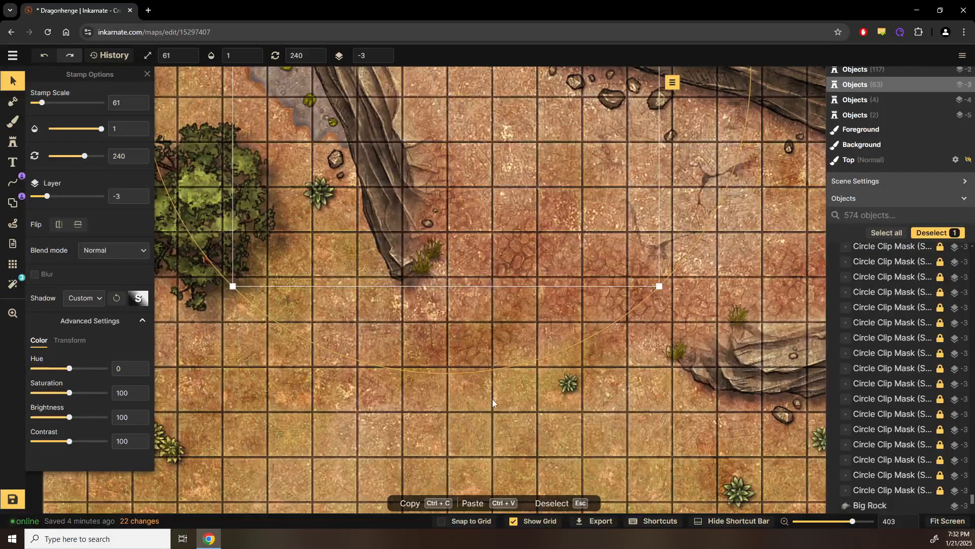
{"action": "left_click", "coordinate": [492, 398]}
{"action": "scroll", "coordinate": [493, 399], "scroll_direction": "down", "scroll_amount": 1}
{"action": "left_click_drag", "start_coordinate": [526, 373], "coordinate": [43, 155]}
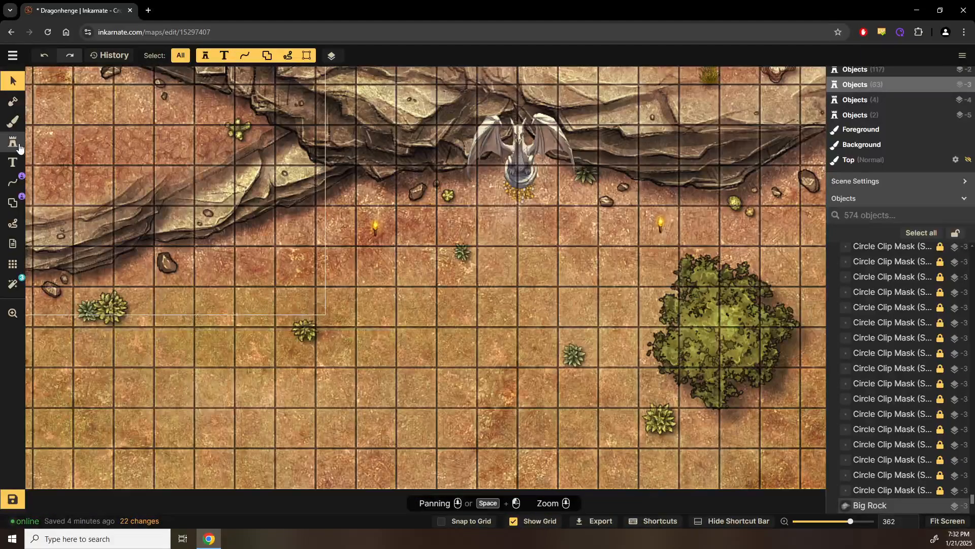
Step: Browse the Fantasy Battlemaps stamp packs from Jungle: Tropics through Tavern: Bar for further map details
{"action": "left_click", "coordinate": [15, 145]}
{"action": "key", "text": "f"}
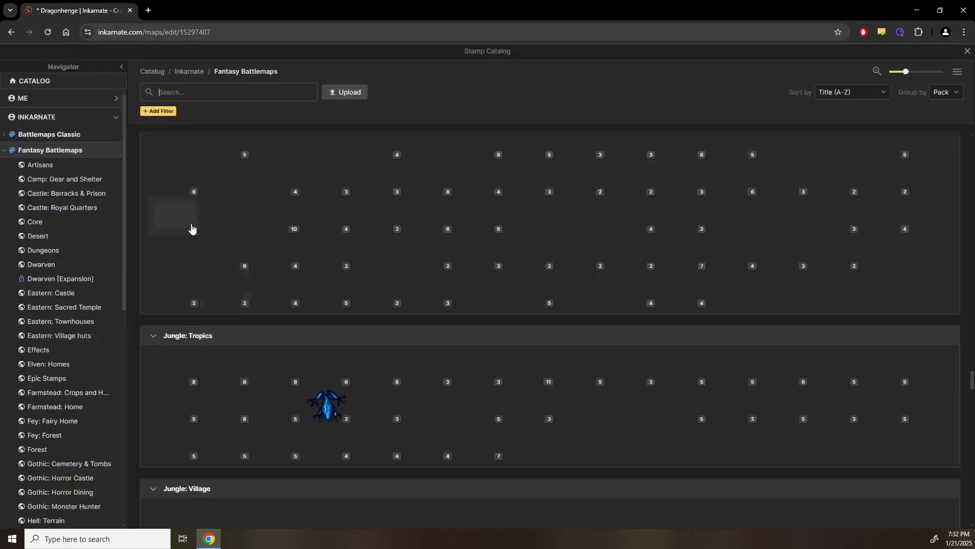
{"action": "scroll", "coordinate": [358, 389], "scroll_direction": "down", "scroll_amount": 7}
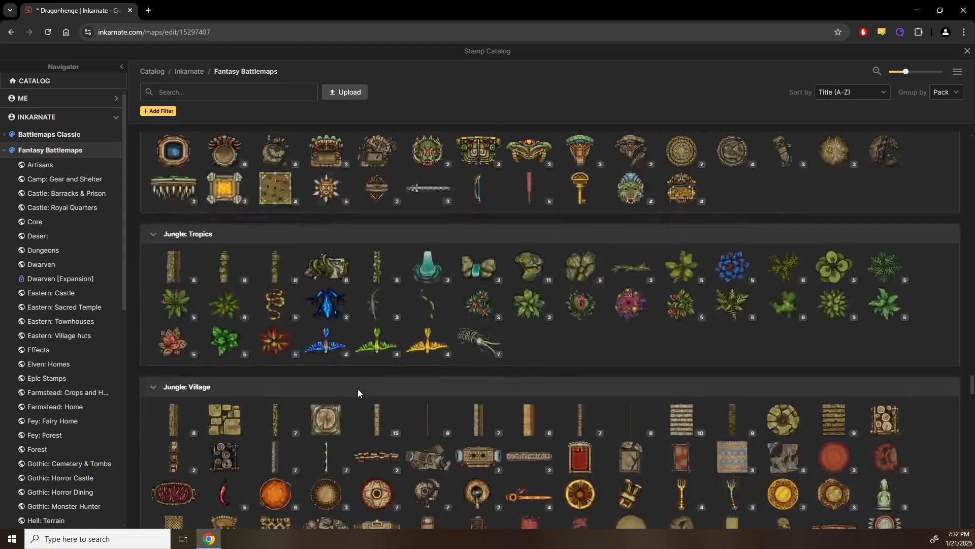
{"action": "scroll", "coordinate": [358, 389], "scroll_direction": "down", "scroll_amount": 3}
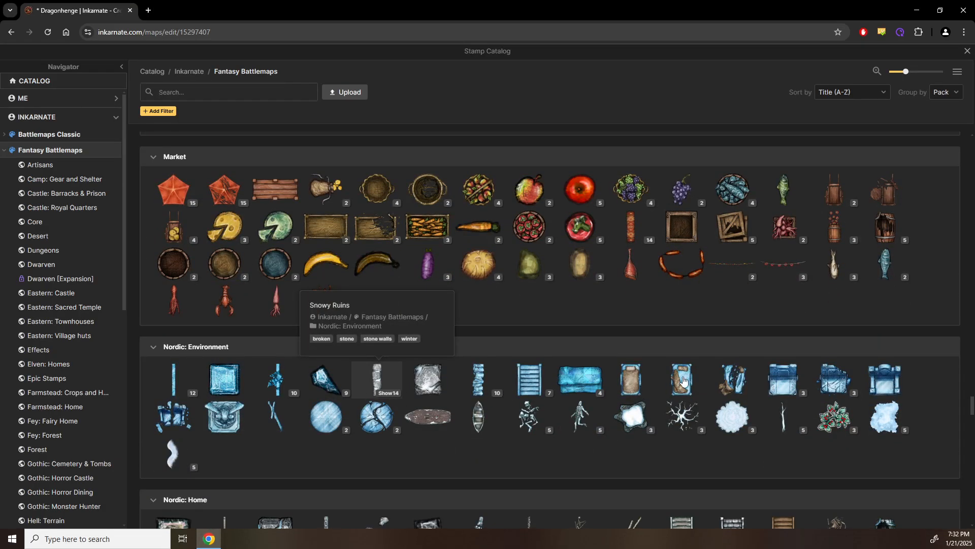
{"action": "scroll", "coordinate": [515, 396], "scroll_direction": "down", "scroll_amount": 8}
{"action": "scroll", "coordinate": [514, 395], "scroll_direction": "down", "scroll_amount": 5}
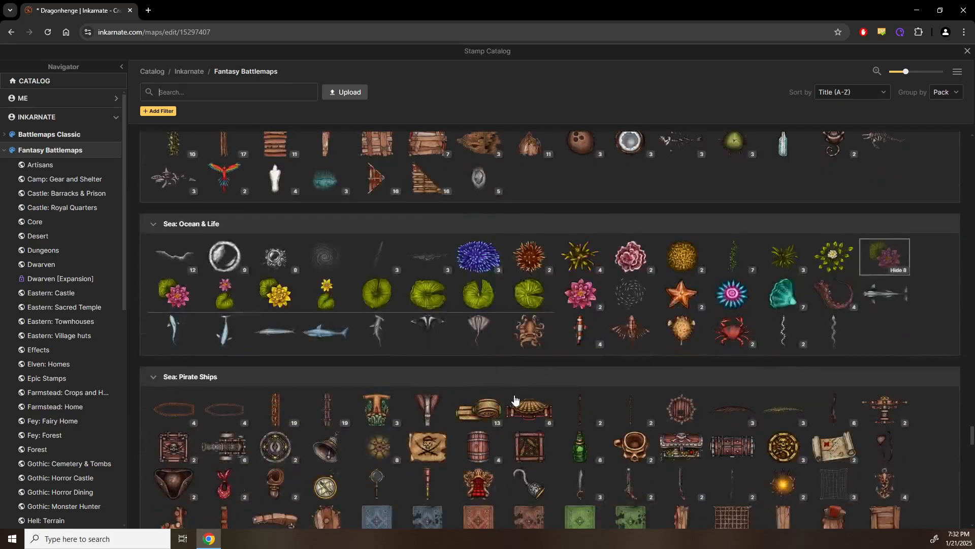
{"action": "scroll", "coordinate": [514, 398], "scroll_direction": "down", "scroll_amount": 3}
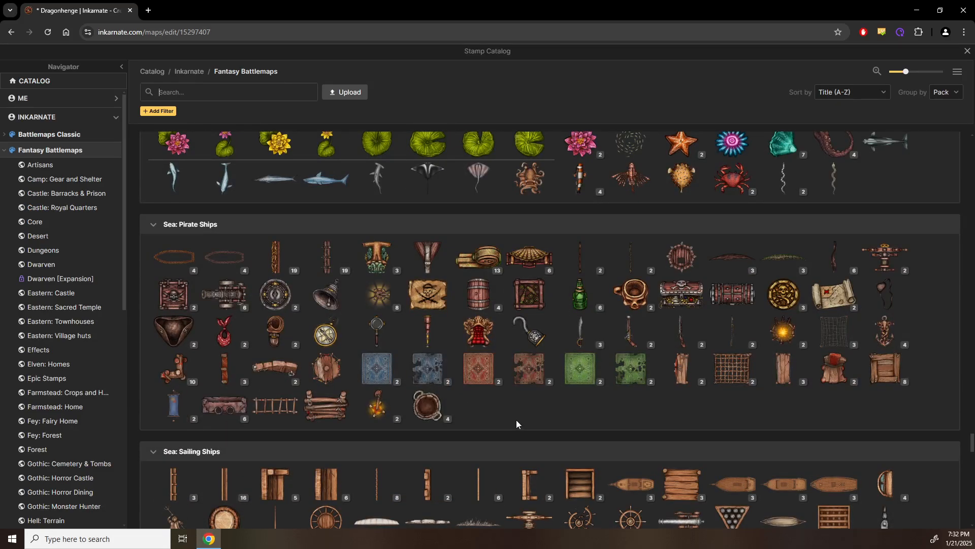
{"action": "scroll", "coordinate": [516, 422], "scroll_direction": "down", "scroll_amount": 5}
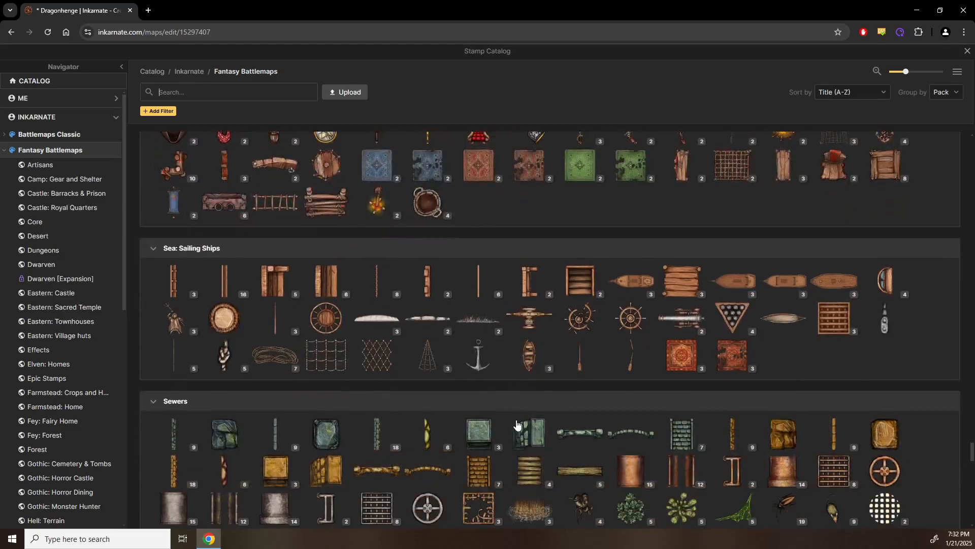
{"action": "scroll", "coordinate": [516, 420], "scroll_direction": "down", "scroll_amount": 6}
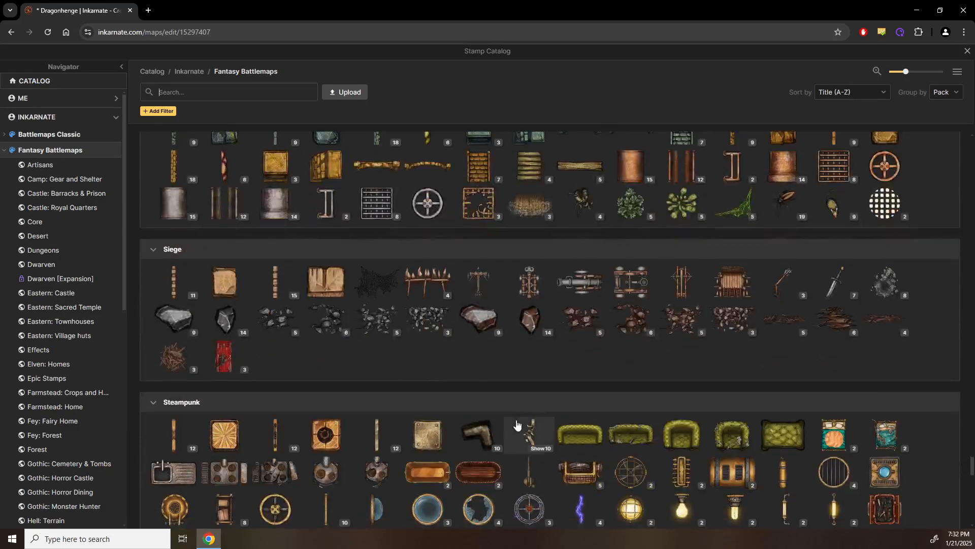
{"action": "scroll", "coordinate": [517, 420], "scroll_direction": "down", "scroll_amount": 5}
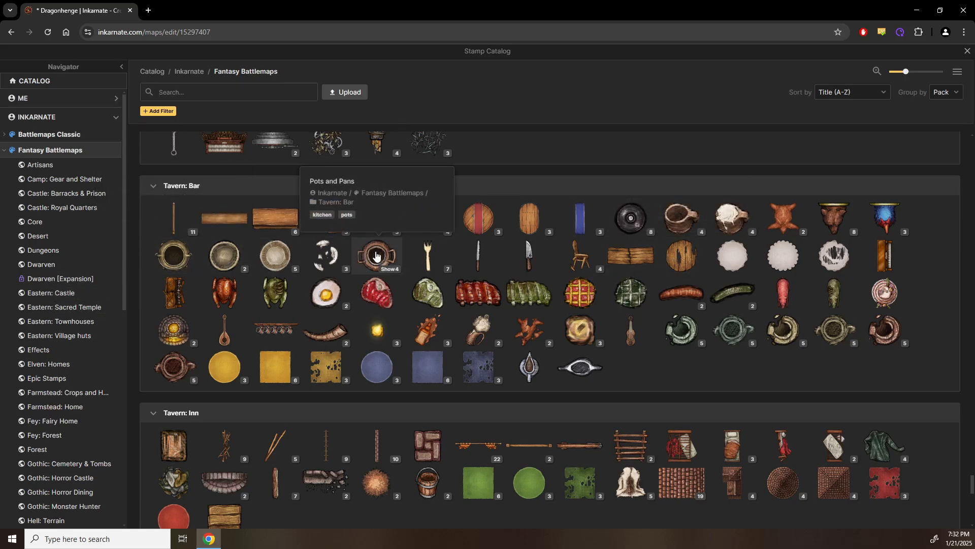
Step: Search the Fantasy Battlemaps stamps for "urn" and examine the matching stamps in each pack
{"action": "type", "text": "urn"}
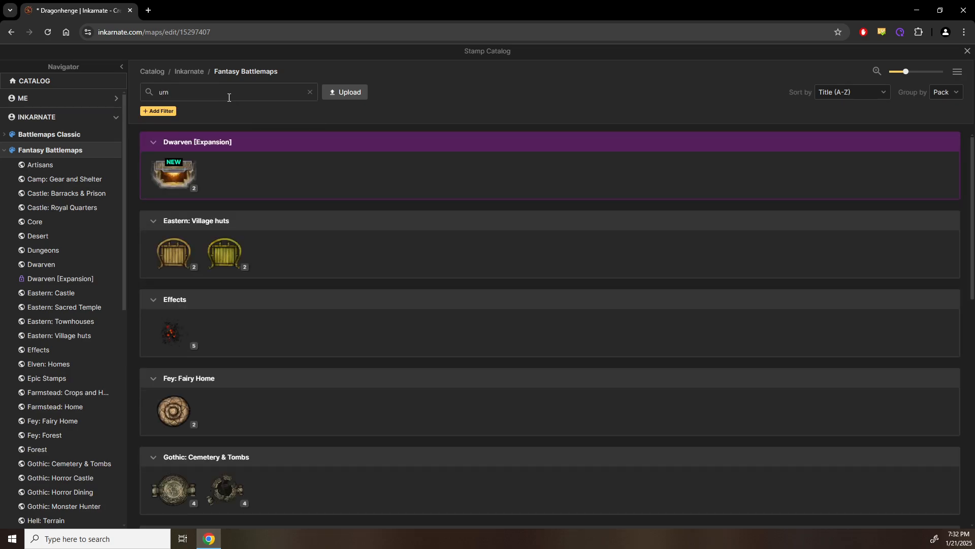
{"action": "mouse_move", "coordinate": [176, 175]}
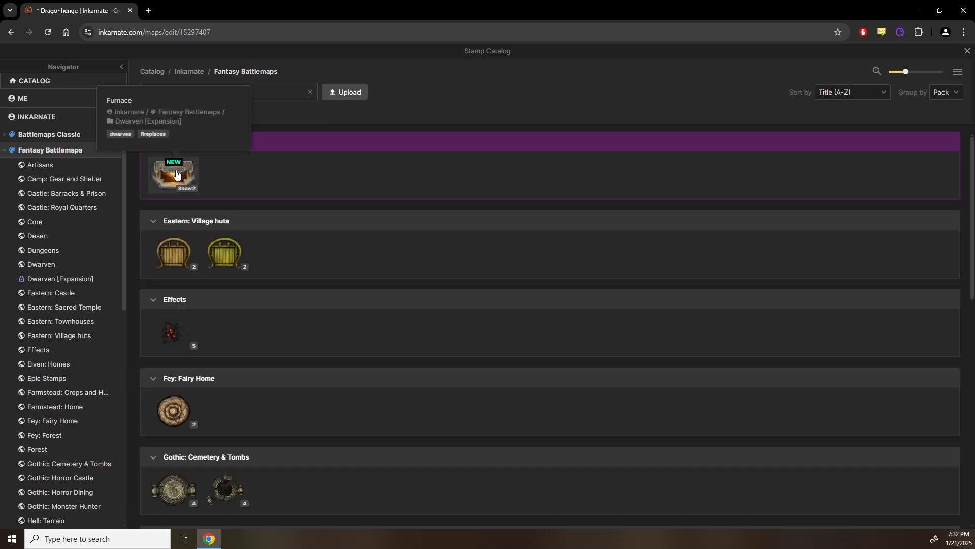
{"action": "scroll", "coordinate": [204, 254], "scroll_direction": "down", "scroll_amount": 4}
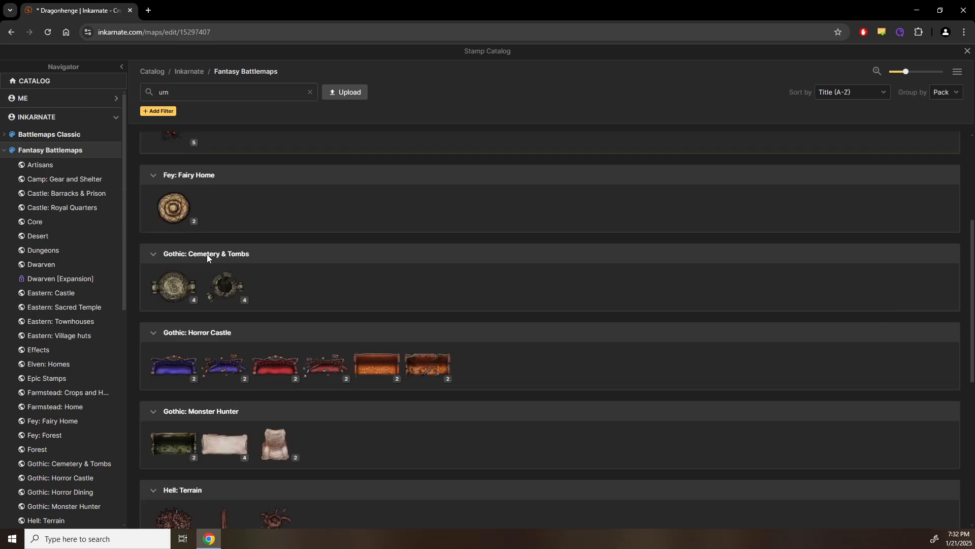
{"action": "mouse_move", "coordinate": [173, 204]}
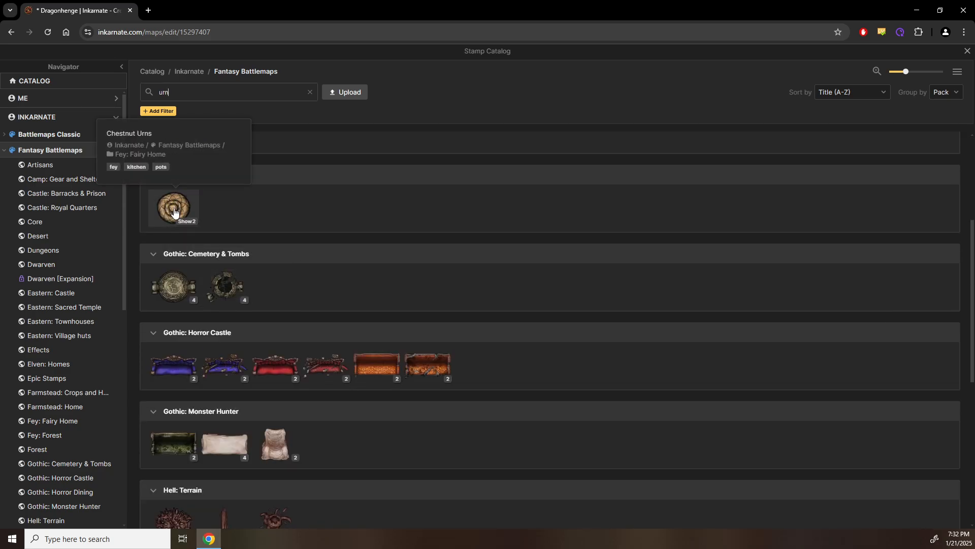
{"action": "mouse_move", "coordinate": [222, 296]}
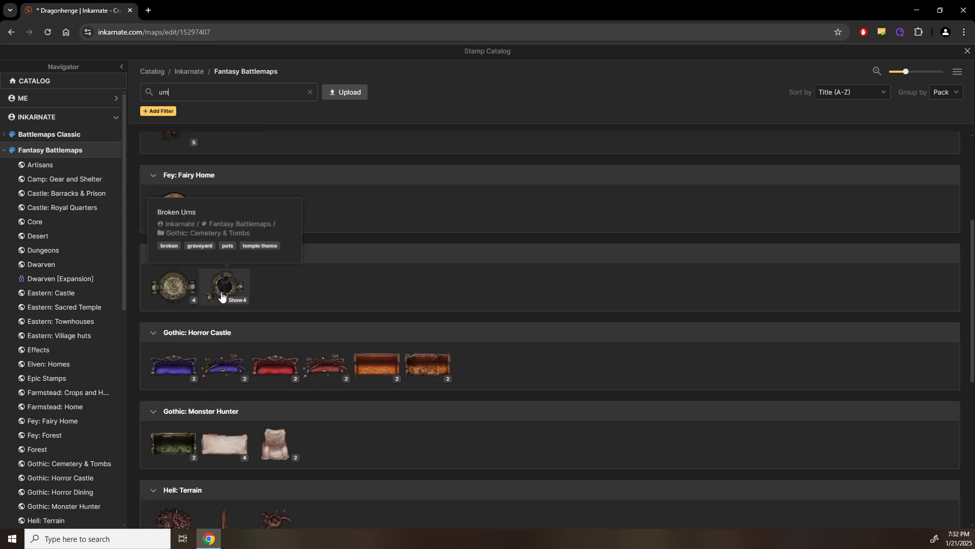
{"action": "scroll", "coordinate": [288, 322], "scroll_direction": "down", "scroll_amount": 7}
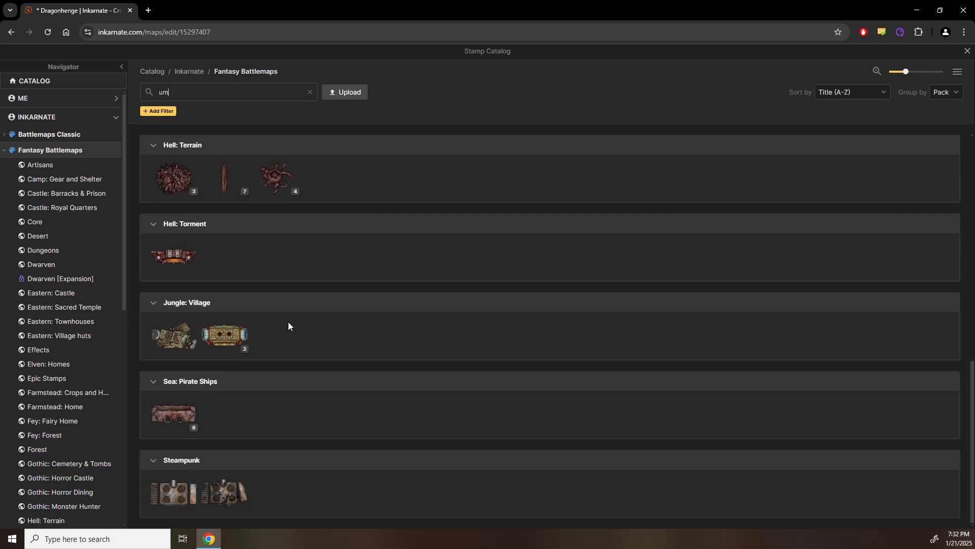
{"action": "scroll", "coordinate": [276, 348], "scroll_direction": "up", "scroll_amount": 9}
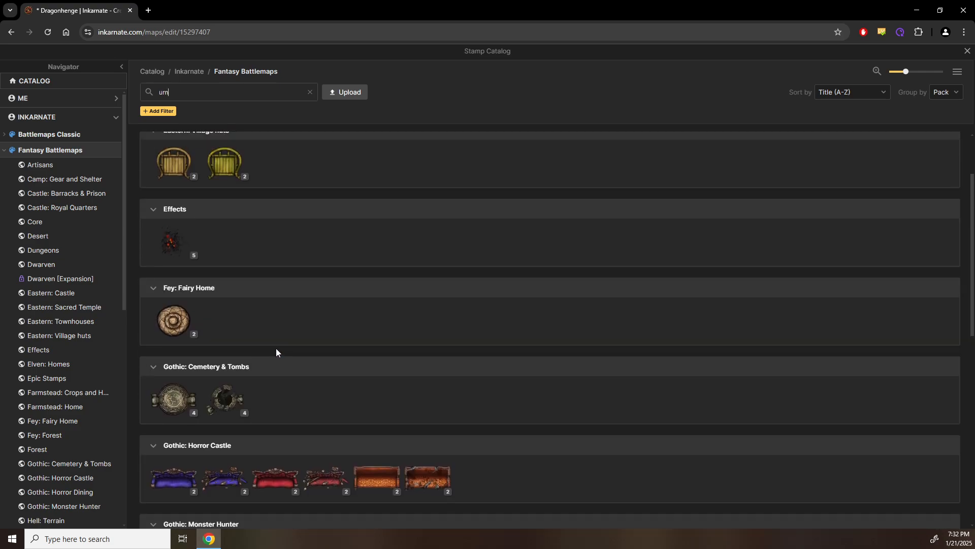
{"action": "scroll", "coordinate": [277, 349], "scroll_direction": "up", "scroll_amount": 2}
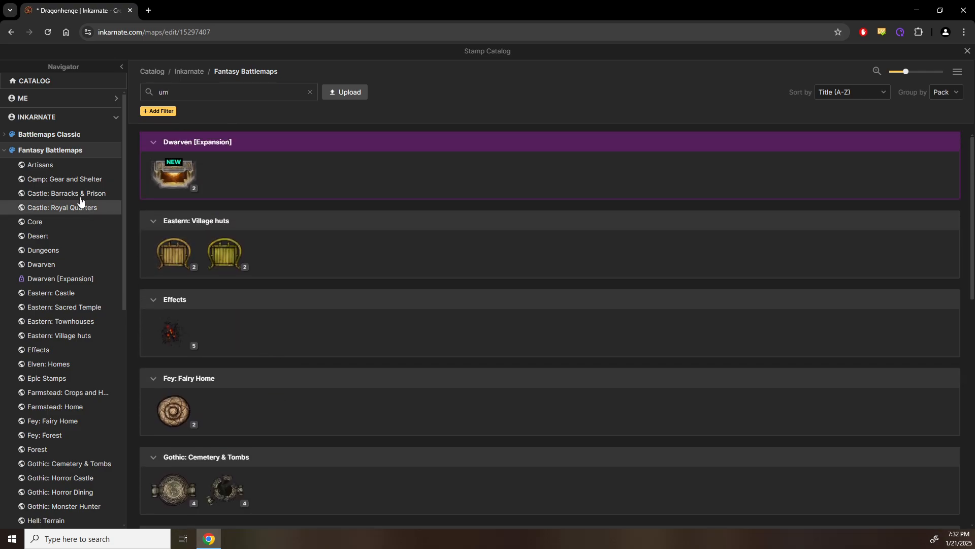
Step: Search the stamps for "basket" and choose the Woven Basket from the Jungle: Village pack
{"action": "left_click", "coordinate": [179, 86]}
{"action": "double_click", "coordinate": [179, 88]}
{"action": "type", "text": "basket"}
{"action": "key", "text": "Return"}
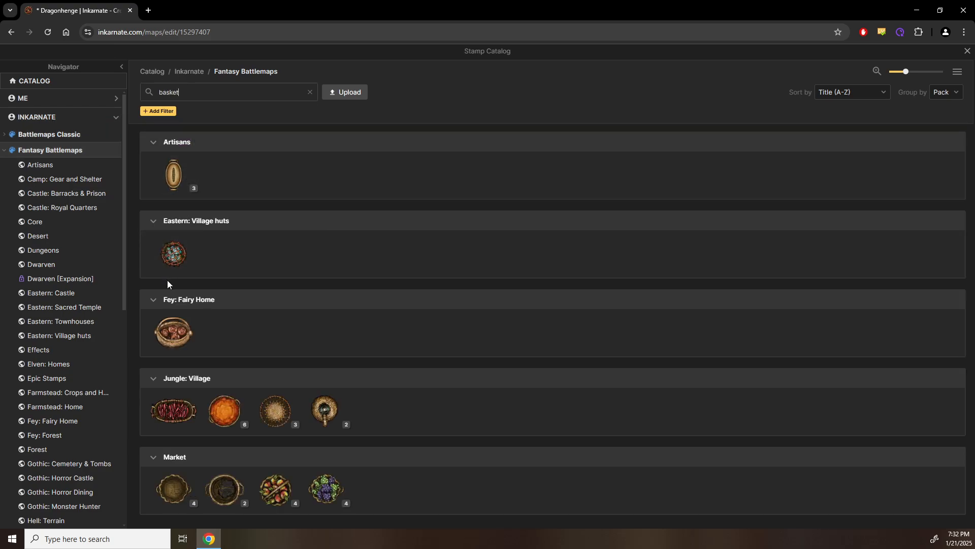
{"action": "mouse_move", "coordinate": [282, 416]}
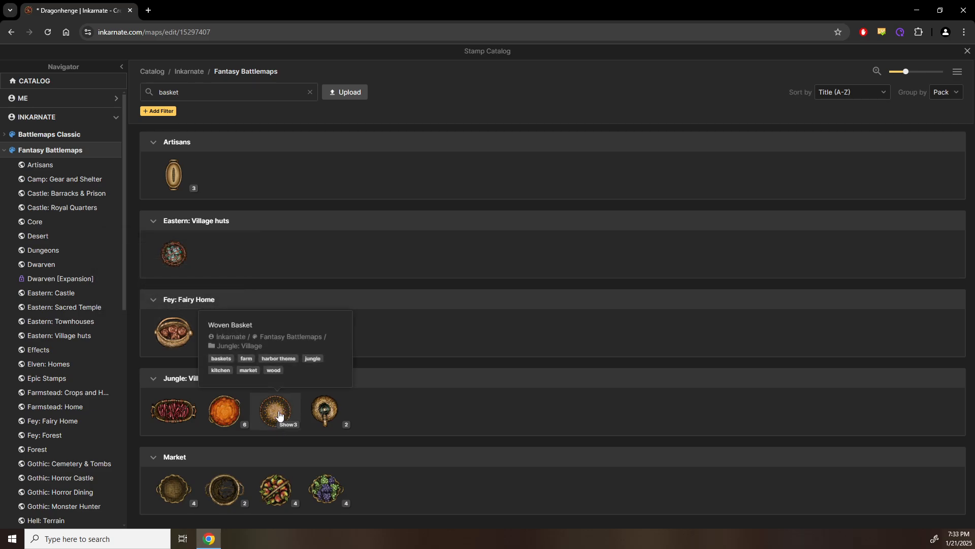
{"action": "left_click", "coordinate": [278, 416]}
Step: Place a Woven Basket at scale 30 beside the rock below the cliff edge, with random stamp variants enabled
{"action": "left_click_drag", "start_coordinate": [321, 148], "coordinate": [287, 382]}
{"action": "left_click_drag", "start_coordinate": [669, 283], "coordinate": [532, 295]}
{"action": "scroll", "coordinate": [538, 370], "scroll_direction": "up", "scroll_amount": 3}
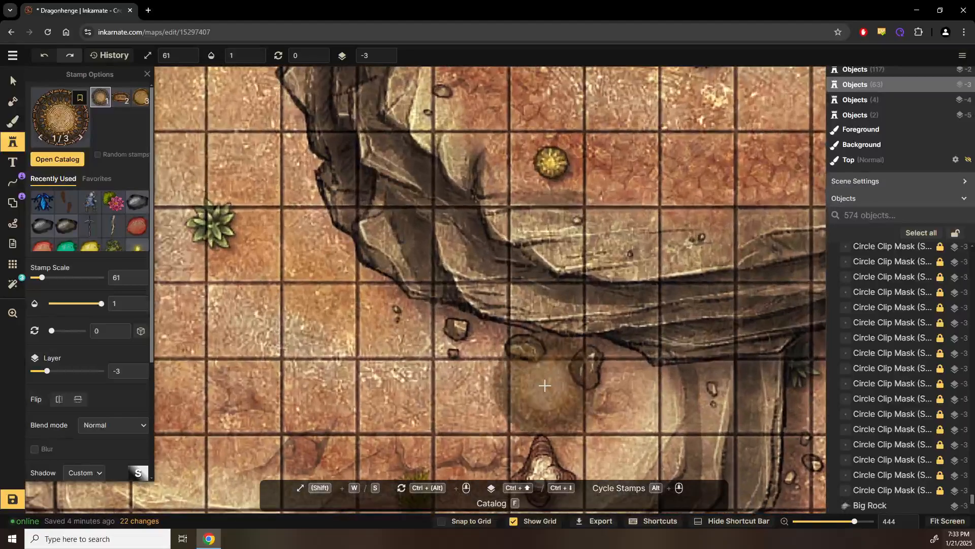
{"action": "scroll", "coordinate": [545, 385], "scroll_direction": "up", "scroll_amount": 5}
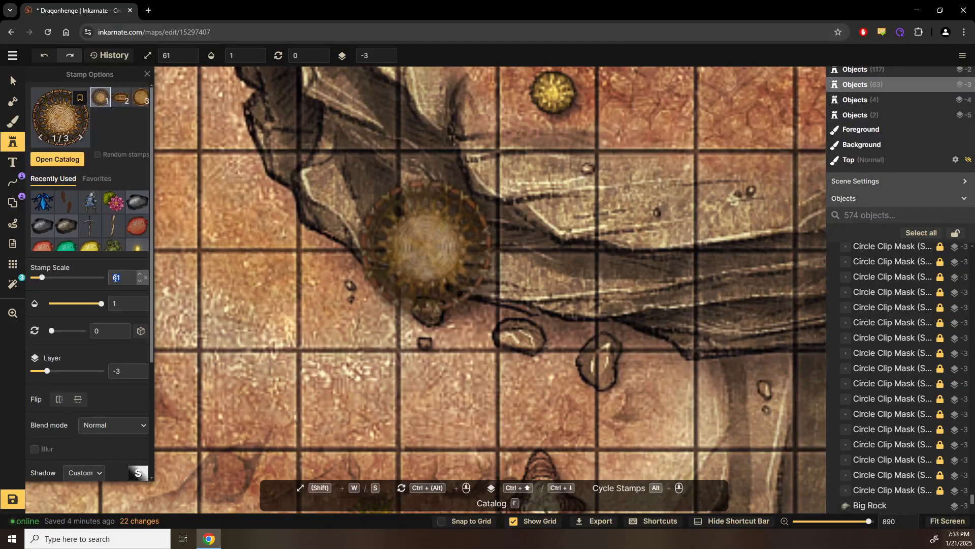
{"action": "type", "text": "30"}
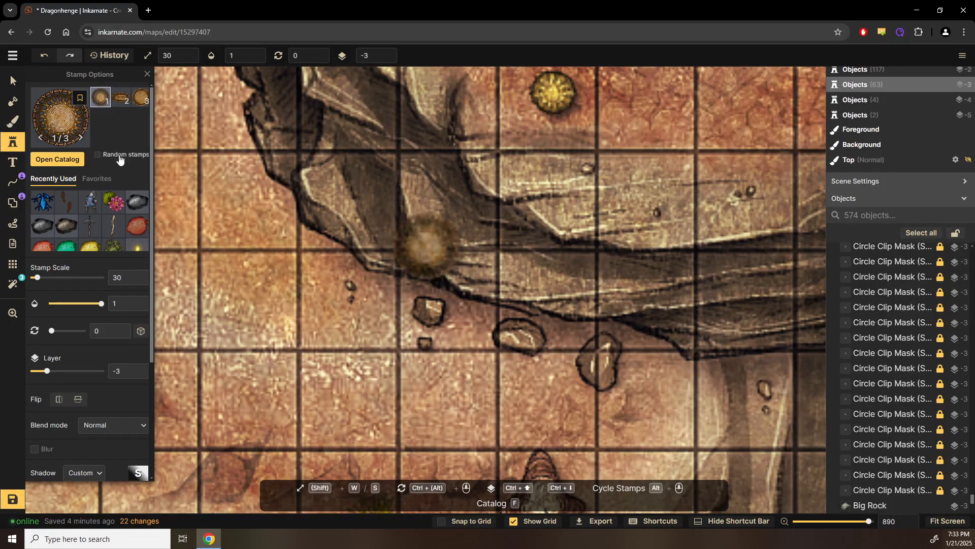
{"action": "left_click", "coordinate": [141, 98]}
{"action": "scroll", "coordinate": [501, 338], "scroll_direction": "up", "scroll_amount": 1}
{"action": "left_click_drag", "start_coordinate": [497, 341], "coordinate": [390, 266]}
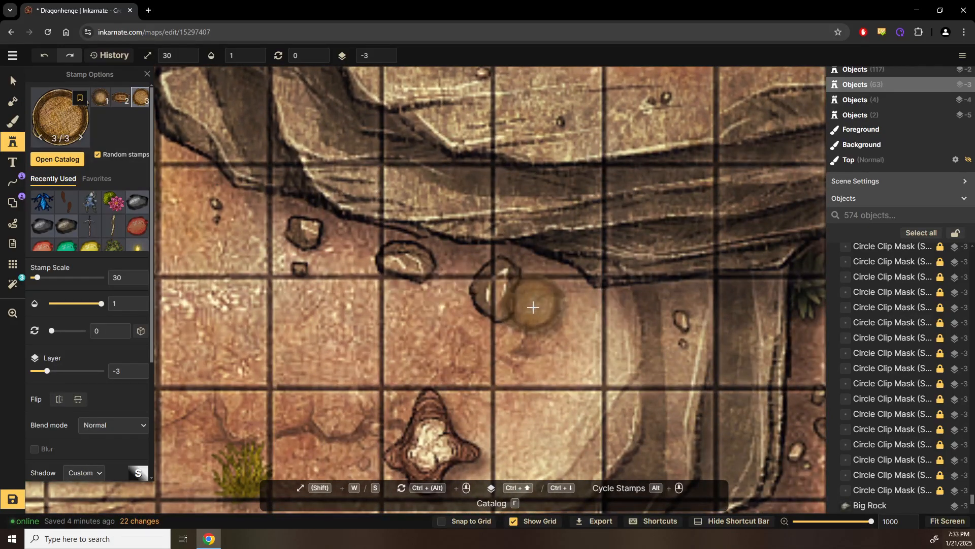
{"action": "left_click", "coordinate": [534, 315]}
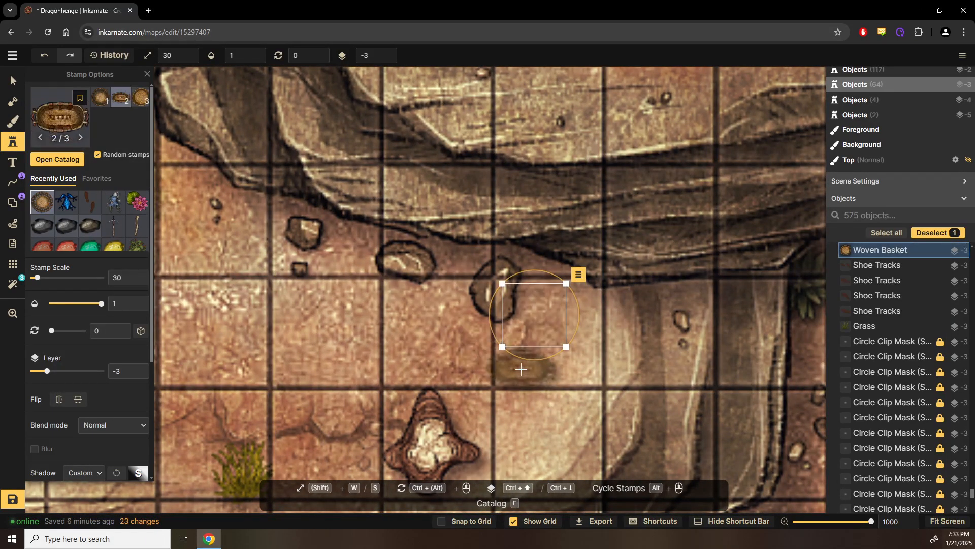
Step: Raise the new woven basket to layer 1 and move it up against the neighbouring rock
{"action": "key", "text": "ctrl+Up"}
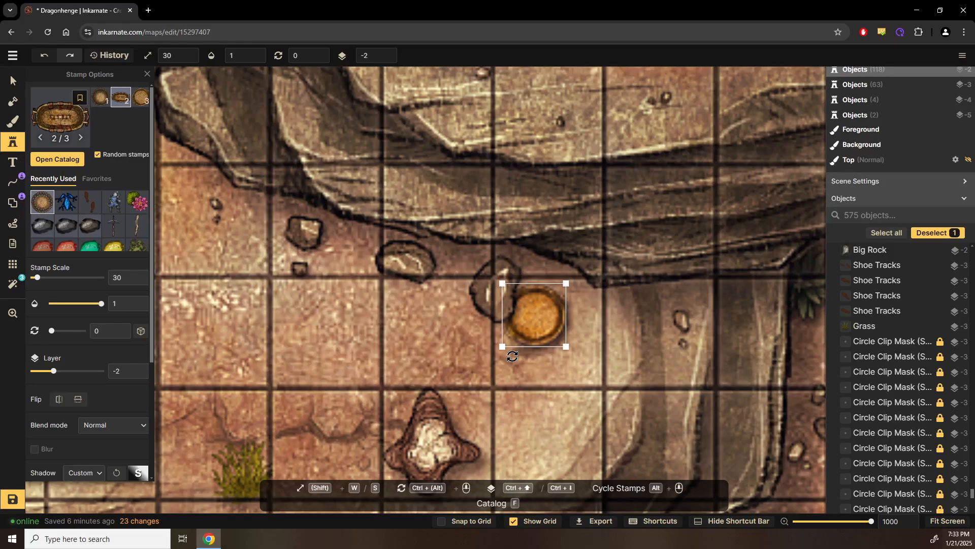
{"action": "key", "text": "ctrl+Up"}
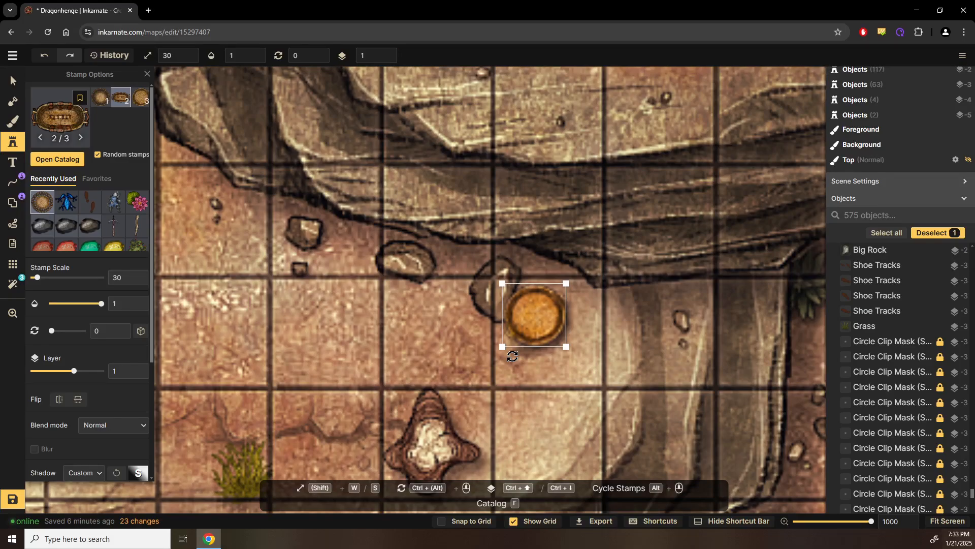
{"action": "mouse_move", "coordinate": [532, 336]}
{"action": "left_mouse_down"}
{"action": "mouse_move", "coordinate": [496, 333]}
{"action": "mouse_move", "coordinate": [547, 339]}
{"action": "left_mouse_up"}
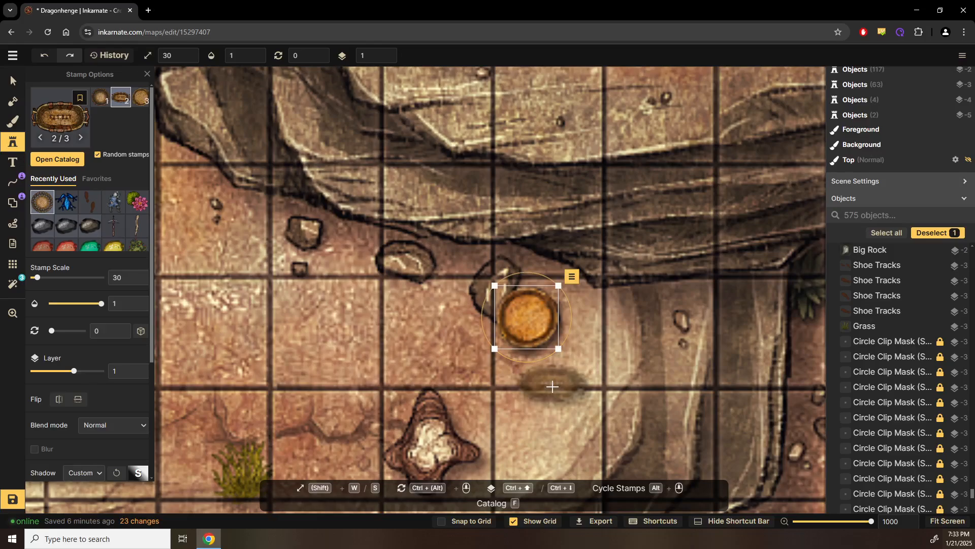
Step: Add an oval woven basket rotated to 300 degrees and fit it diagonally against the first round basket
{"action": "left_click", "coordinate": [553, 387]}
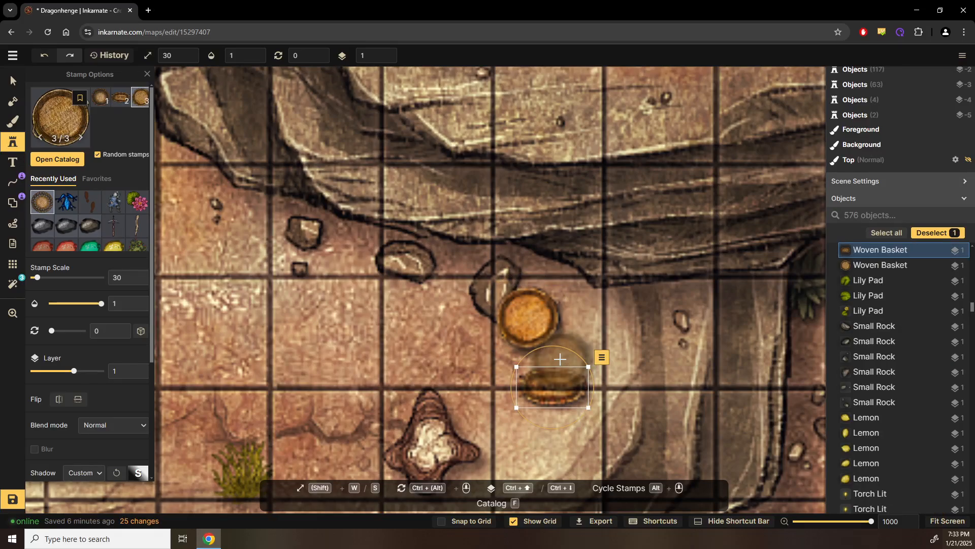
{"action": "scroll", "coordinate": [559, 359], "scroll_direction": "down", "scroll_amount": 2}
{"action": "mouse_move", "coordinate": [557, 359]}
{"action": "left_mouse_down"}
{"action": "mouse_move", "coordinate": [557, 322]}
{"action": "mouse_move", "coordinate": [573, 354]}
{"action": "mouse_move", "coordinate": [589, 358]}
{"action": "mouse_move", "coordinate": [574, 351]}
{"action": "left_mouse_up"}
{"action": "scroll", "coordinate": [558, 325], "scroll_direction": "down", "scroll_amount": 2}
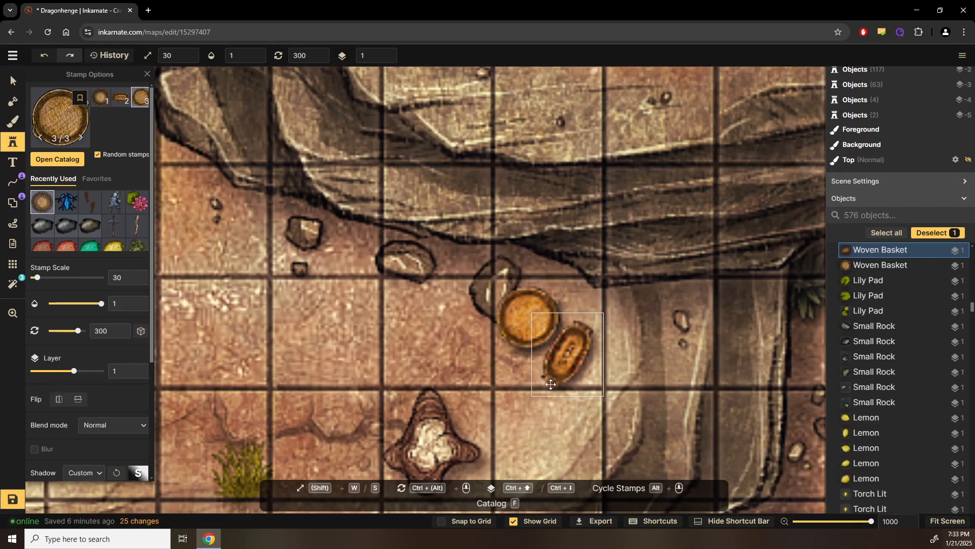
Step: Place two more round woven baskets side by side between the oval basket and the pale star-shaped rock
{"action": "left_click", "coordinate": [524, 412]}
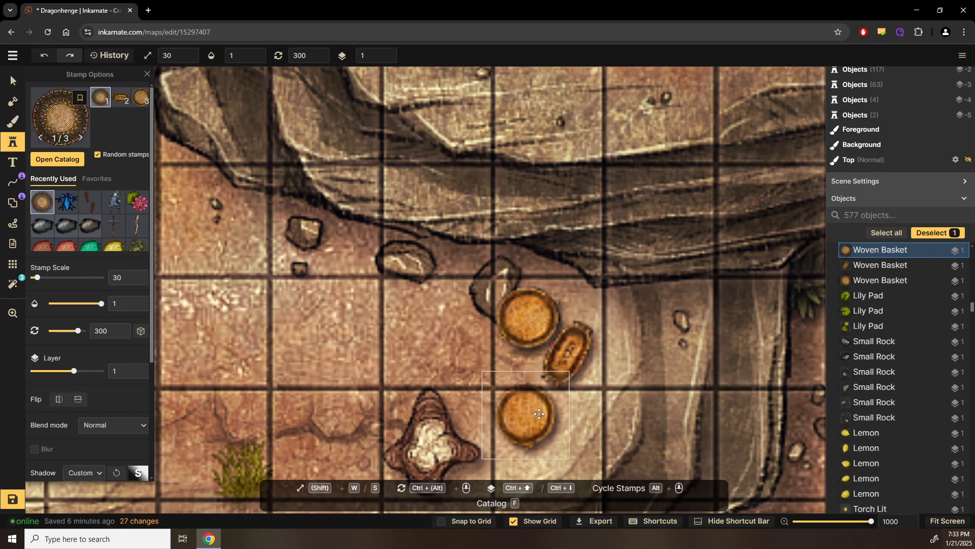
{"action": "left_click_drag", "start_coordinate": [539, 414], "coordinate": [476, 415]}
{"action": "left_click", "coordinate": [540, 415]}
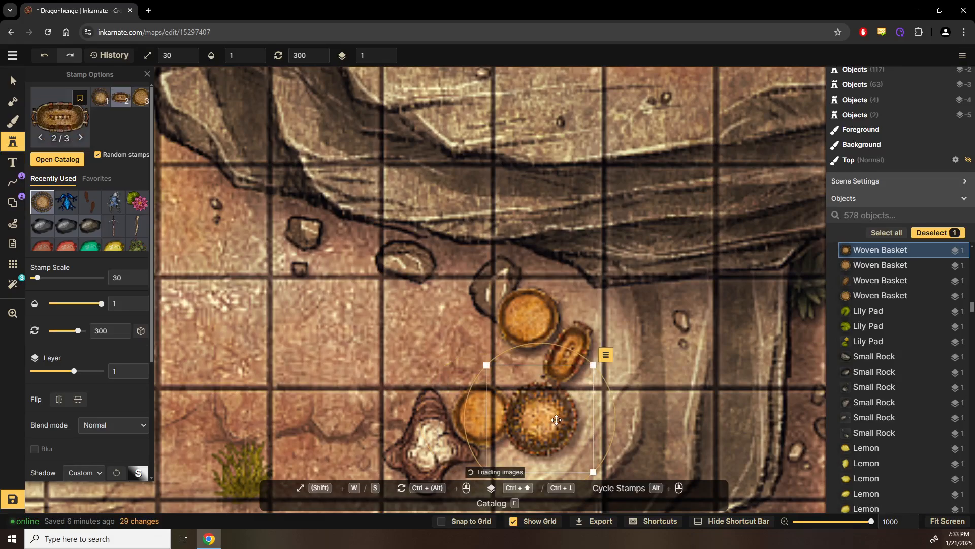
{"action": "left_click_drag", "start_coordinate": [550, 411], "coordinate": [551, 407]}
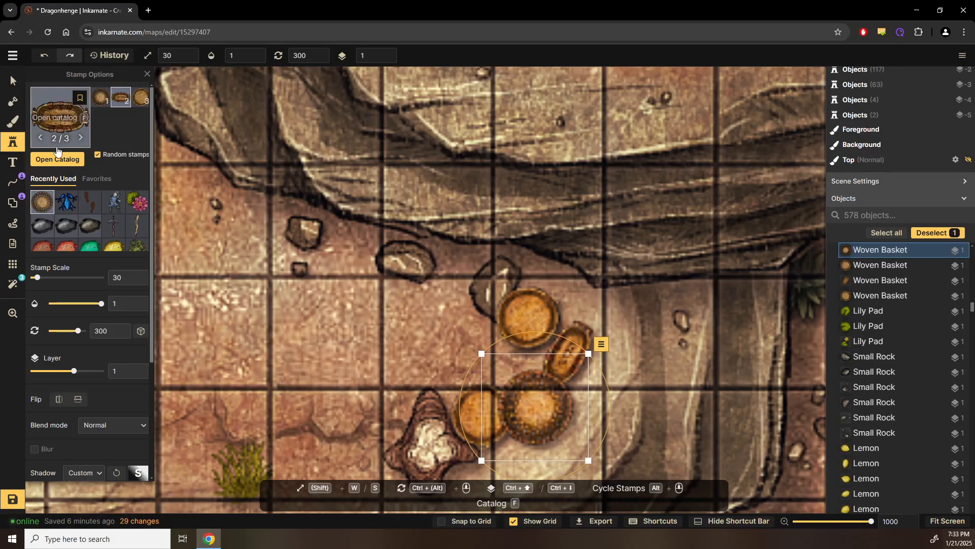
Step: Search the stamps for "meat" and choose the red Meat stamp from the Tavern: Bar pack
{"action": "left_click", "coordinate": [71, 159]}
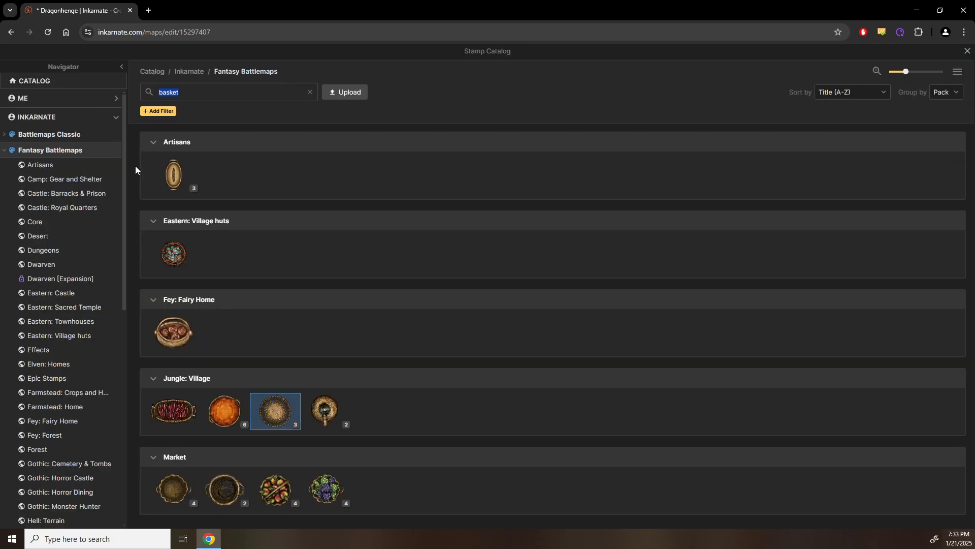
{"action": "double_click", "coordinate": [197, 95]}
{"action": "type", "text": "meat"}
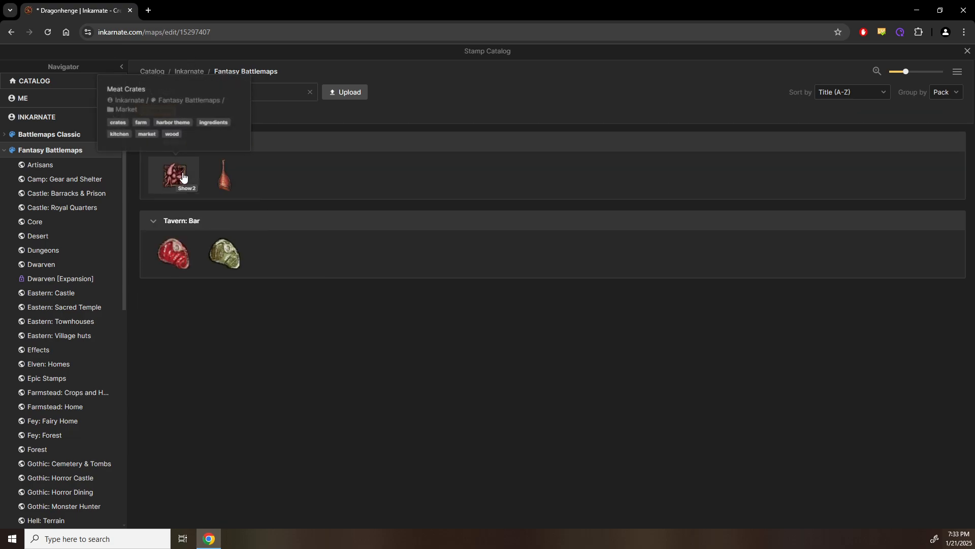
{"action": "left_click", "coordinate": [183, 189]}
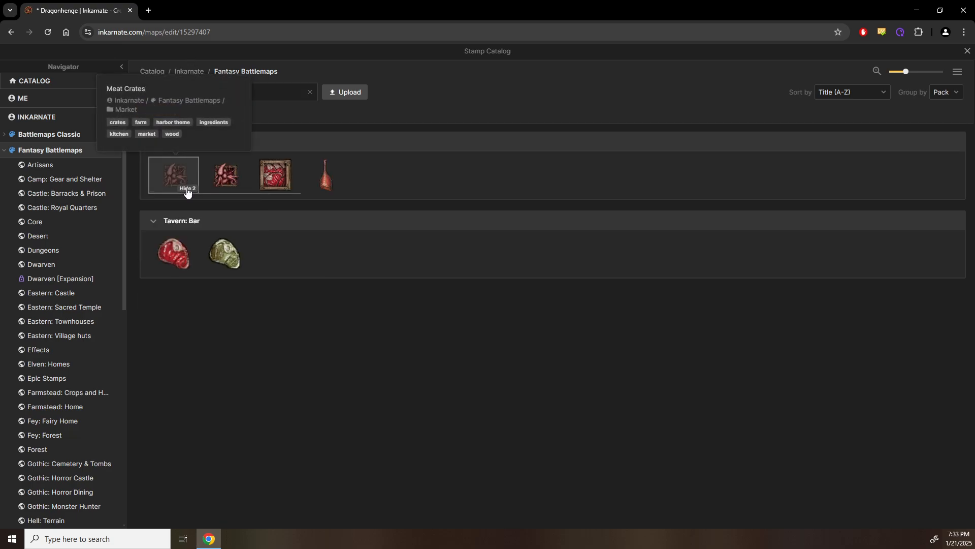
{"action": "left_click", "coordinate": [179, 257]}
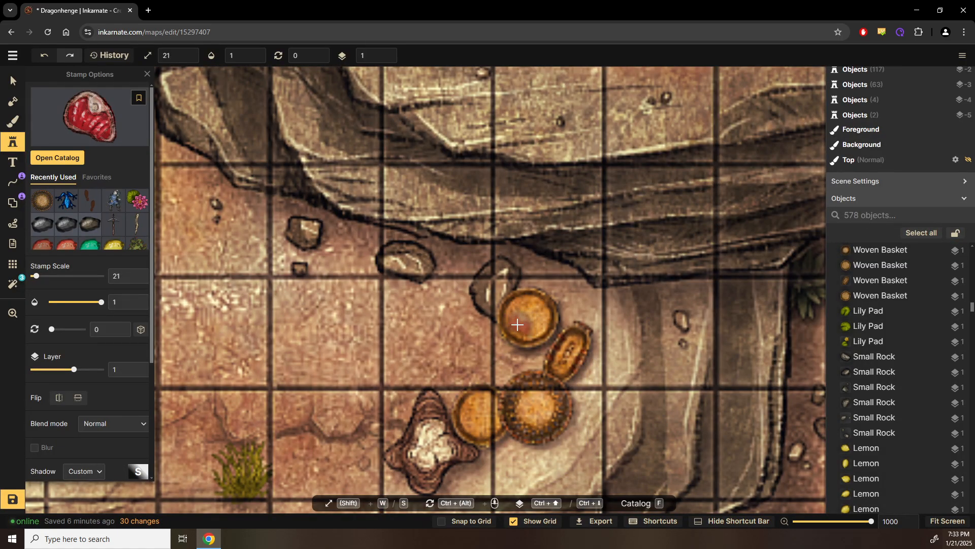
Step: Fill the round basket next to the rock with three pieces of meat, using random rotation
{"action": "left_click", "coordinate": [517, 325]}
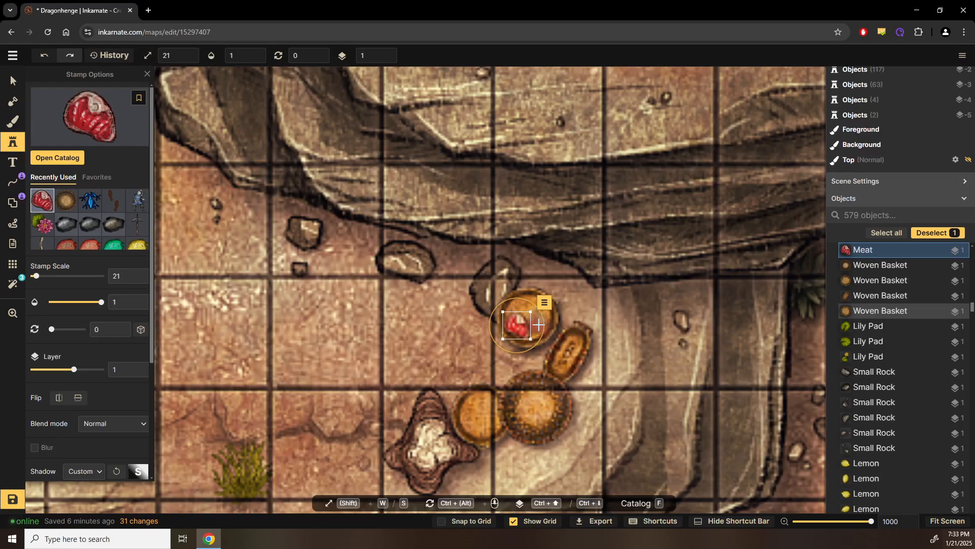
{"action": "left_click", "coordinate": [141, 329]}
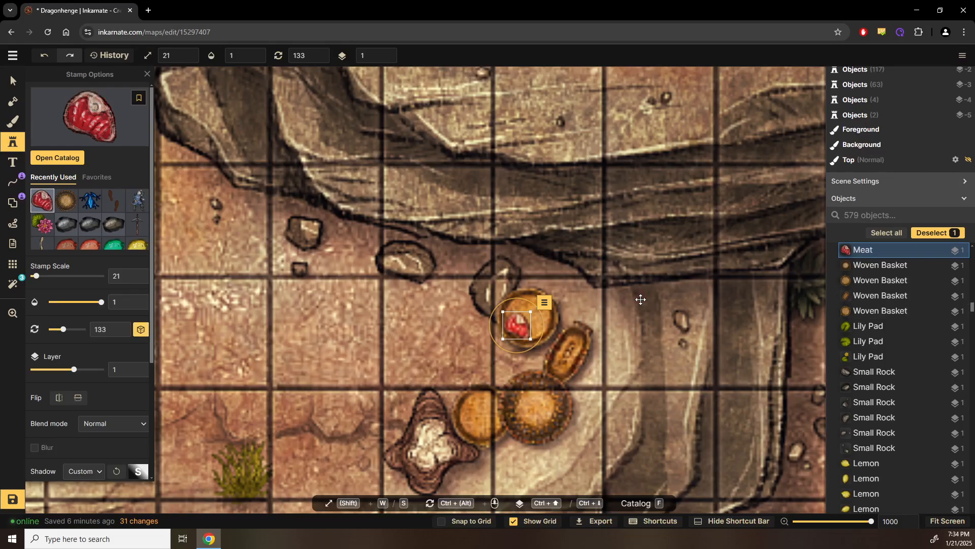
{"action": "left_click", "coordinate": [534, 304]}
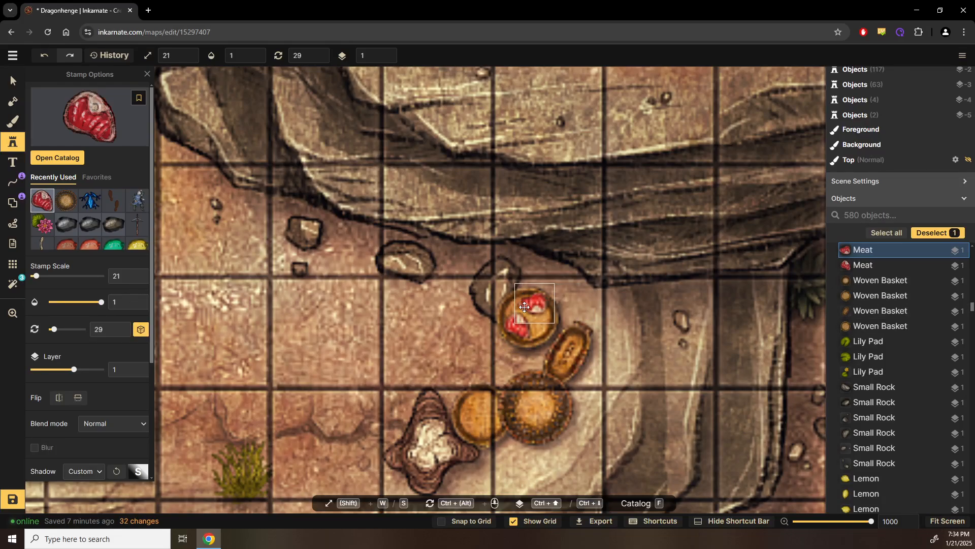
{"action": "left_click", "coordinate": [525, 312]}
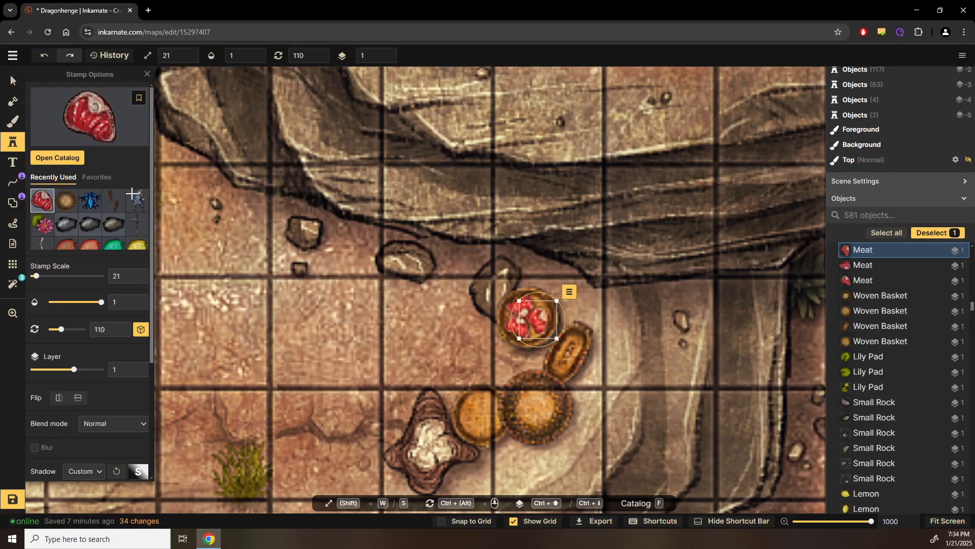
Step: Search the stamps for "basket" and choose the second Broken Basket variant from the Market pack
{"action": "left_click", "coordinate": [114, 141]}
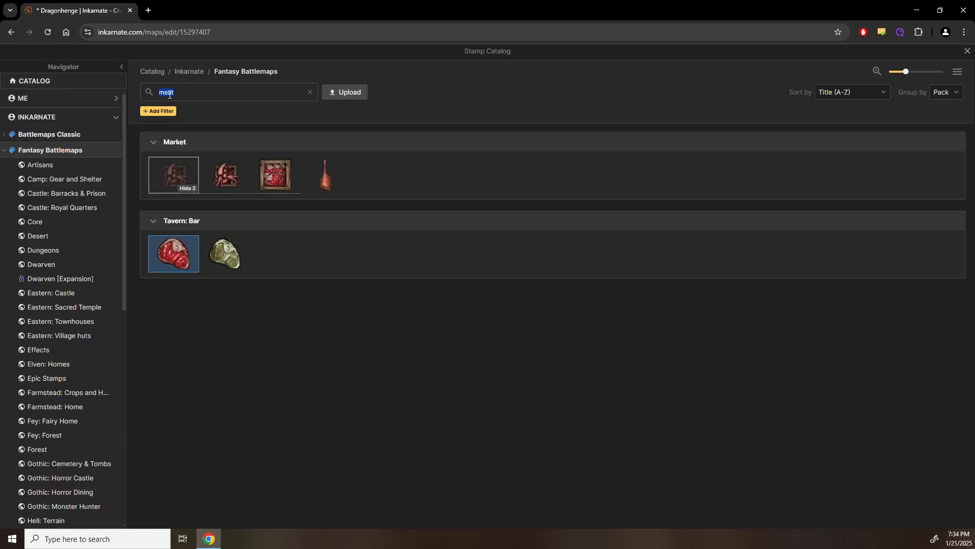
{"action": "type", "text": "bas"}
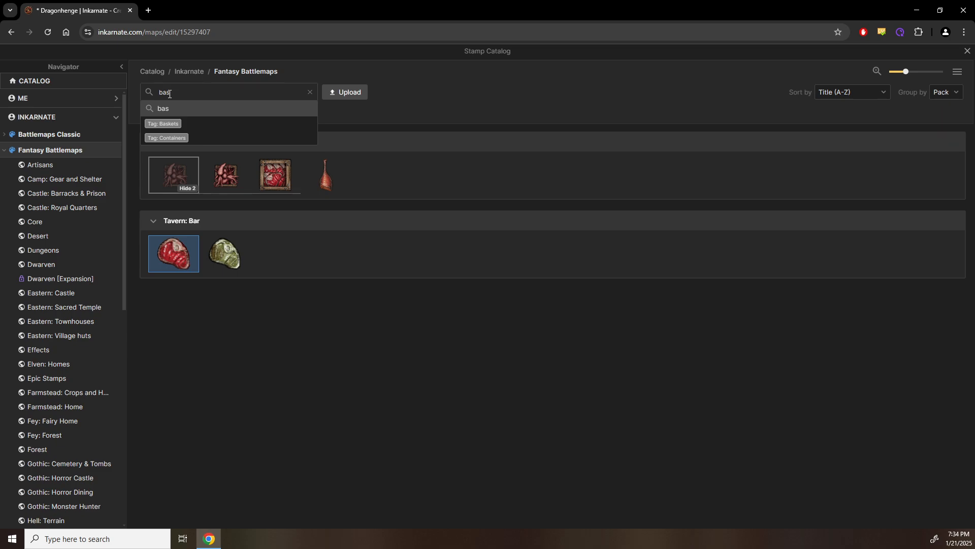
{"action": "type", "text": "ket"}
{"action": "key", "text": "Return"}
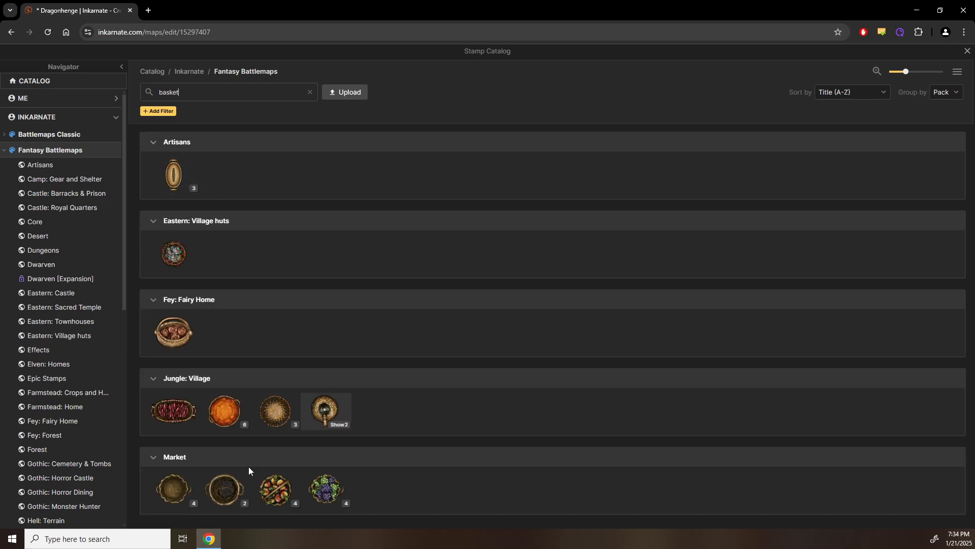
{"action": "left_click", "coordinate": [237, 503]}
{"action": "left_click", "coordinate": [330, 505]}
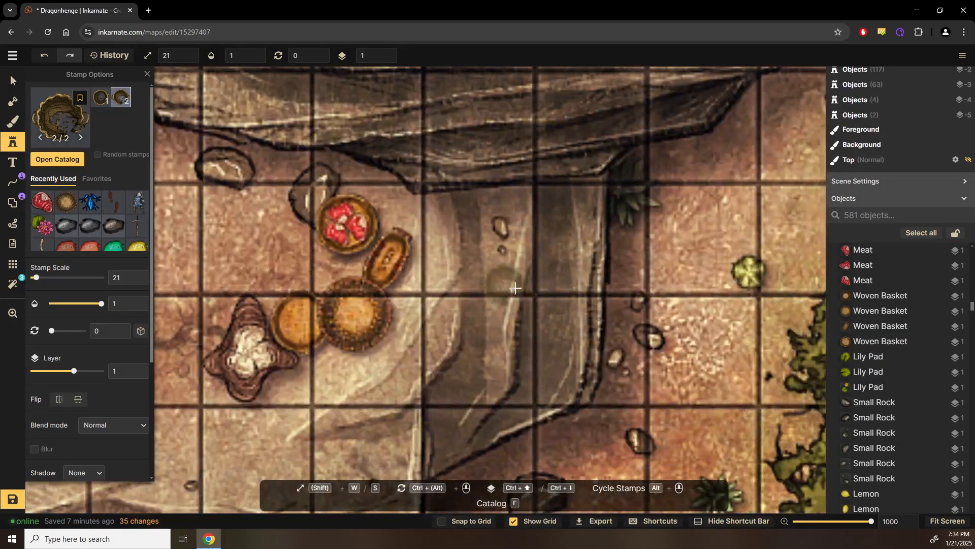
Step: Place the broken basket, rotate it to 84 degrees and move it onto the ground just east of the stone pillar
{"action": "left_click", "coordinate": [573, 291]}
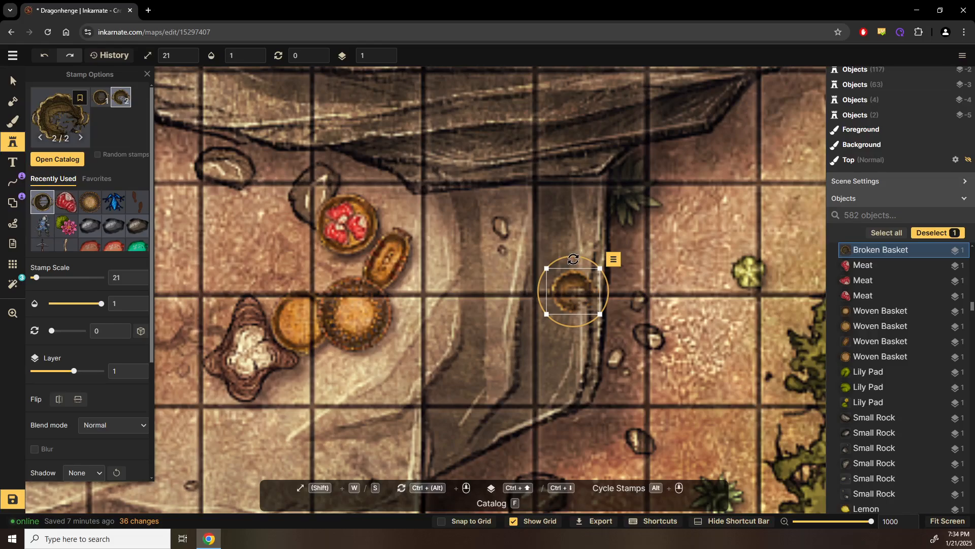
{"action": "left_click_drag", "start_coordinate": [617, 282], "coordinate": [587, 329]}
{"action": "left_click_drag", "start_coordinate": [586, 287], "coordinate": [656, 286]}
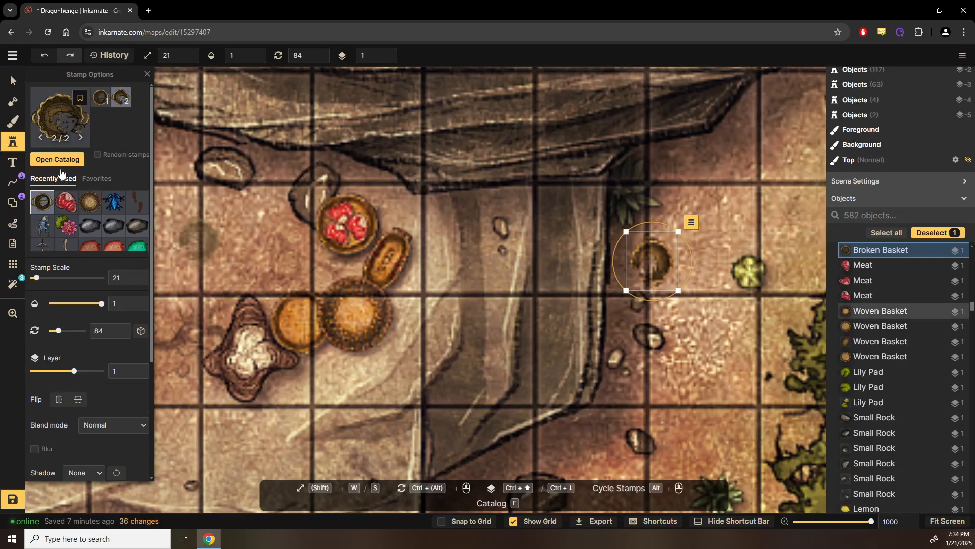
Step: Place the first Broken Basket variant on the lower part of the stone pillar and deselect it
{"action": "left_click", "coordinate": [100, 97]}
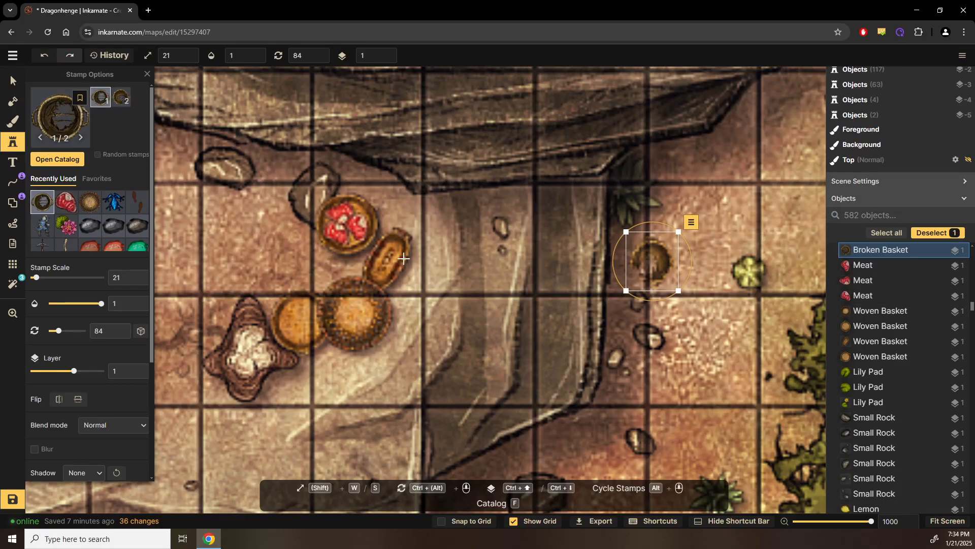
{"action": "left_click", "coordinate": [465, 382]}
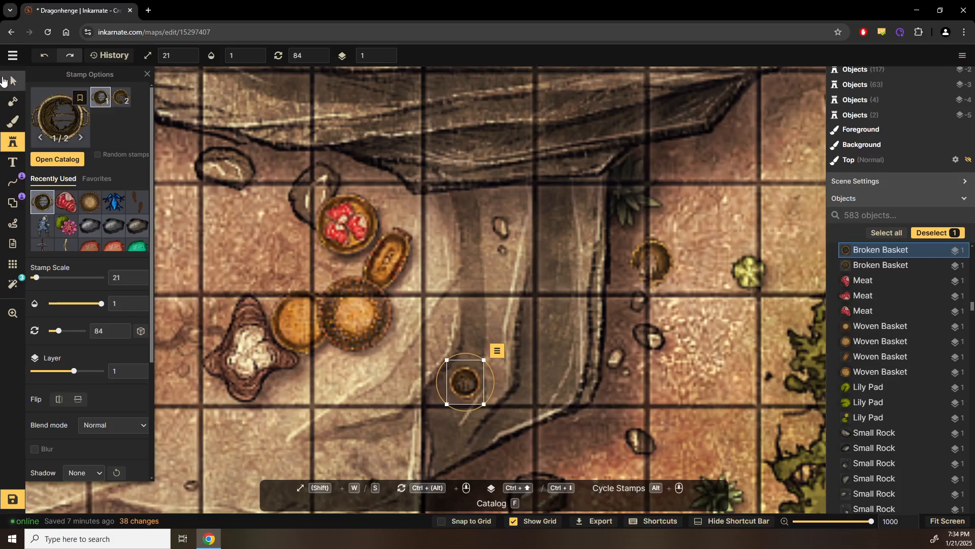
{"action": "left_click", "coordinate": [4, 80]}
{"action": "left_click", "coordinate": [13, 142]}
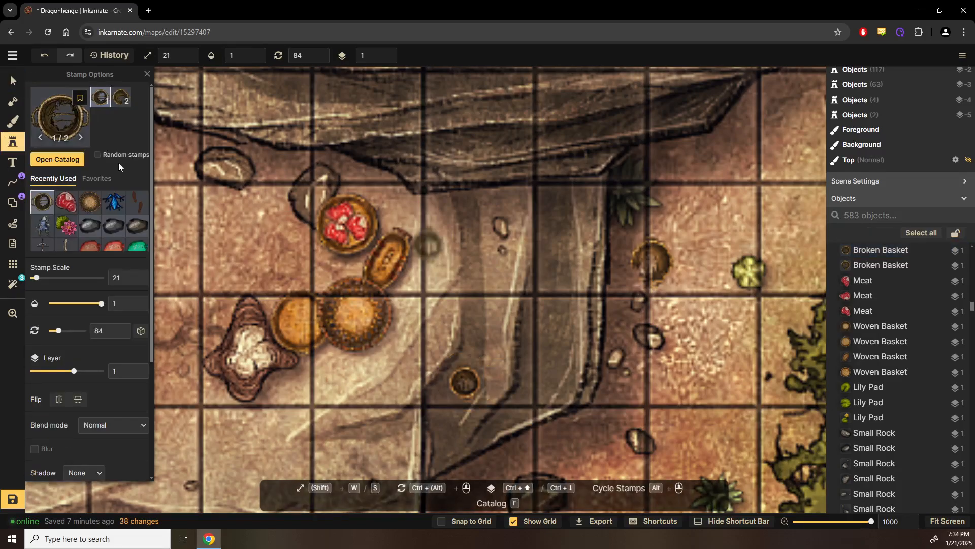
Step: Search the stamps for "meat" and place one Hunk of Meat in the oval basket and another on the nearby stone
{"action": "key", "text": "f"}
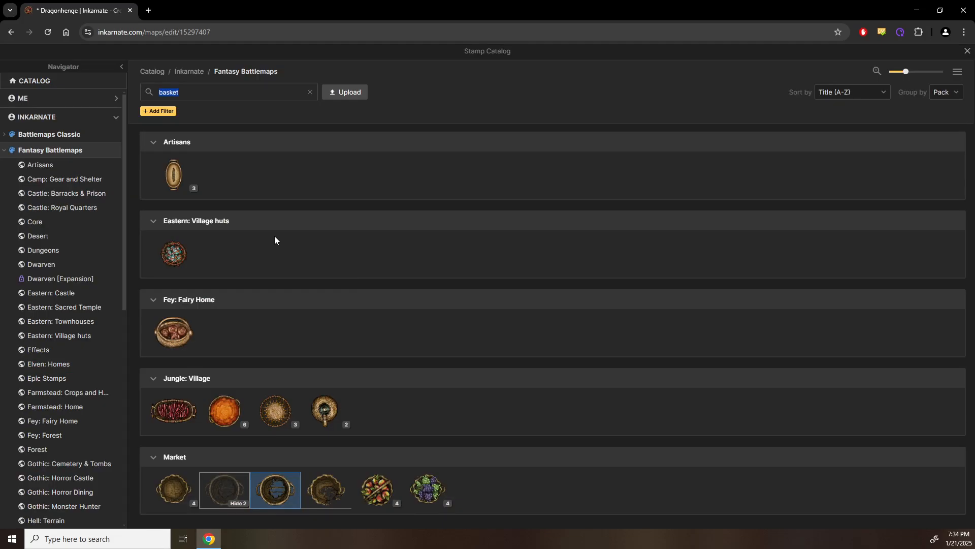
{"action": "type", "text": "meat"}
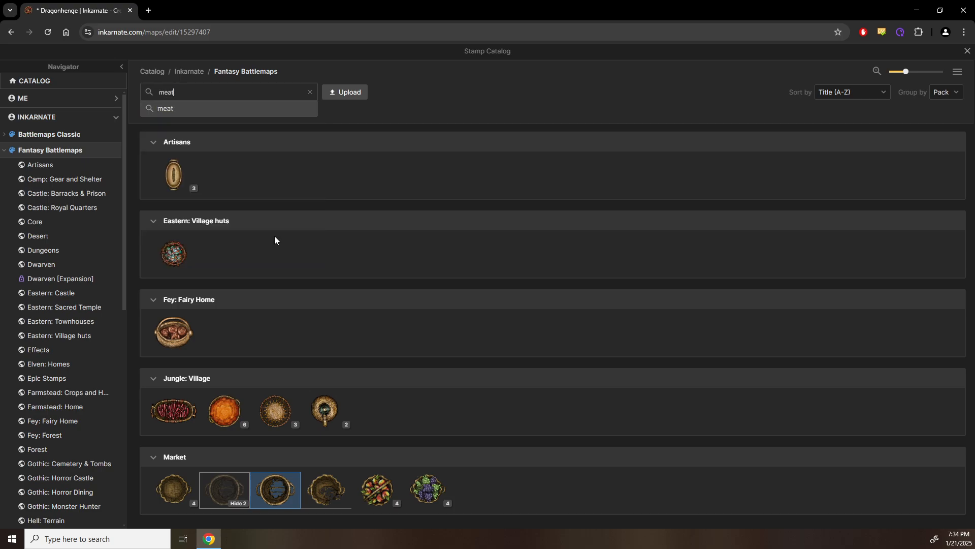
{"action": "left_click", "coordinate": [326, 175]}
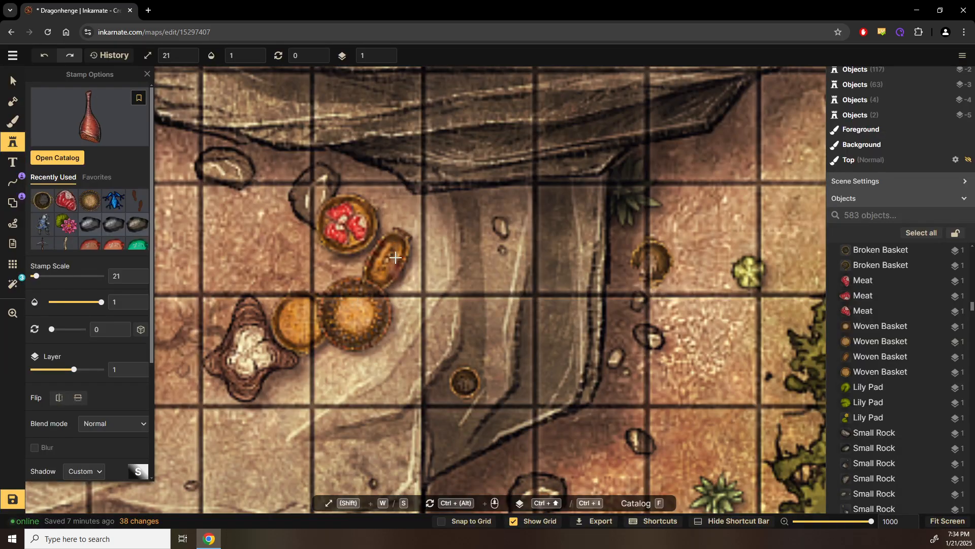
{"action": "left_click", "coordinate": [394, 254]}
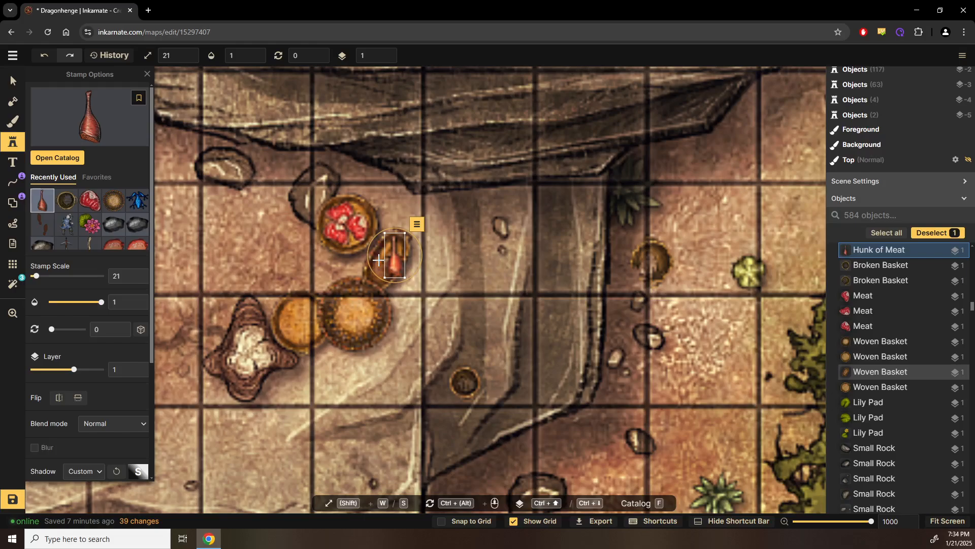
{"action": "left_click", "coordinate": [457, 213]}
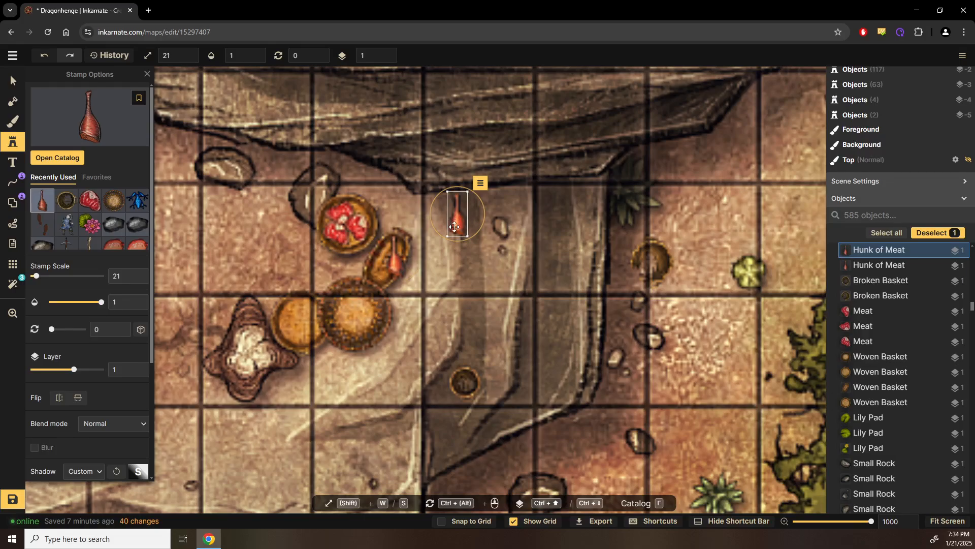
Step: Move the second Hunk of Meat from the stone into the oval basket and rotate it to 225 degrees
{"action": "scroll", "coordinate": [455, 227], "scroll_direction": "up", "scroll_amount": 3}
{"action": "left_click_drag", "start_coordinate": [454, 227], "coordinate": [386, 261]}
{"action": "scroll", "coordinate": [393, 261], "scroll_direction": "up", "scroll_amount": 10}
{"action": "scroll", "coordinate": [398, 253], "scroll_direction": "up", "scroll_amount": 2}
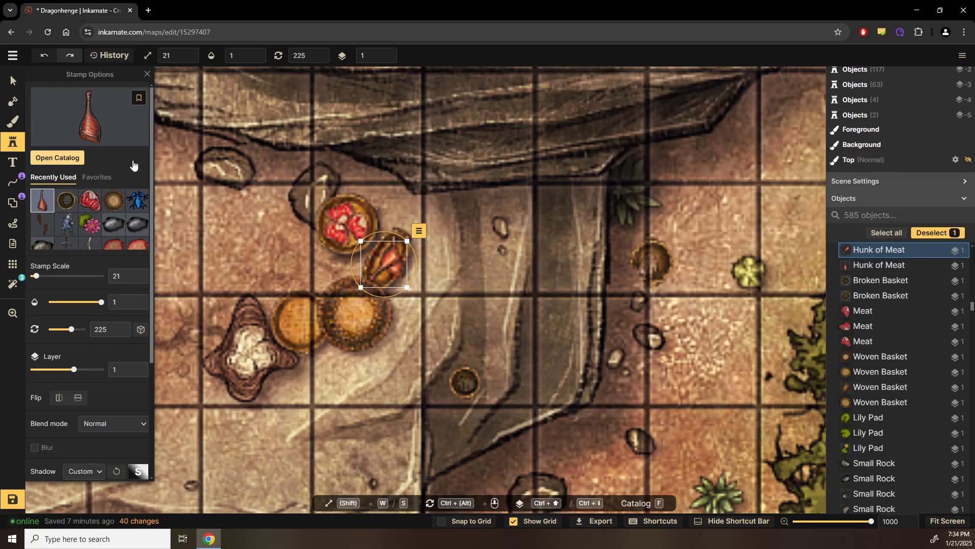
Step: Search the stamps for "sausage" and place the Sausages string at scale 32 in the round basket beside the sack
{"action": "type", "text": "fsausage"}
{"action": "key", "text": "Return"}
{"action": "mouse_move", "coordinate": [218, 251]}
{"action": "left_click", "coordinate": [249, 276]}
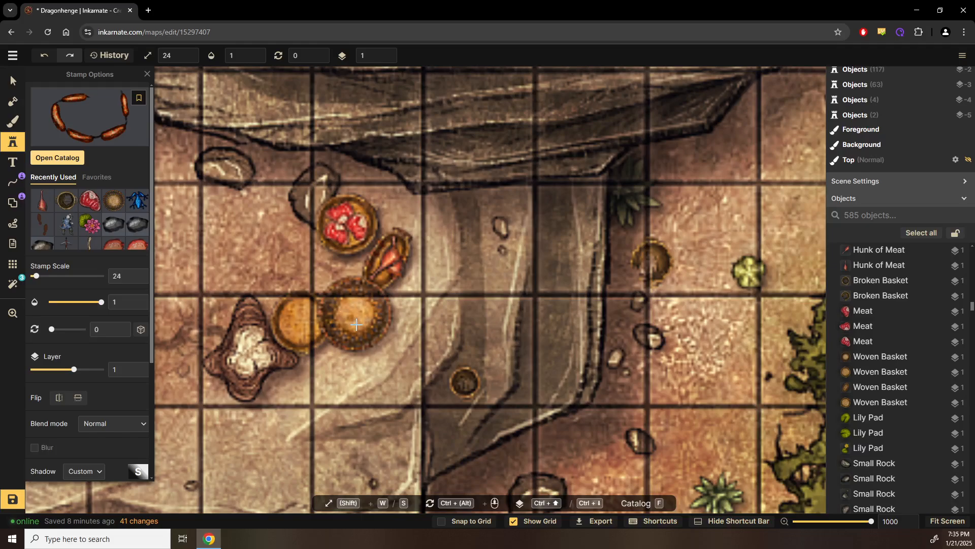
{"action": "left_click", "coordinate": [304, 328]}
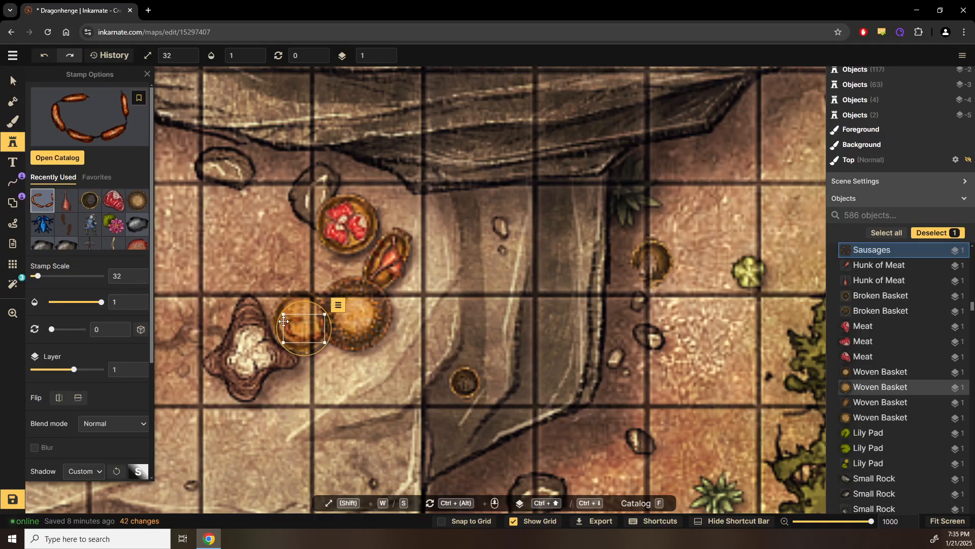
Step: Put the Sausages string and the round basket under it on layer 0, keeping the sausages above the basket
{"action": "key", "text": "ctrl+Down"}
{"action": "key", "text": "ctrl+Up"}
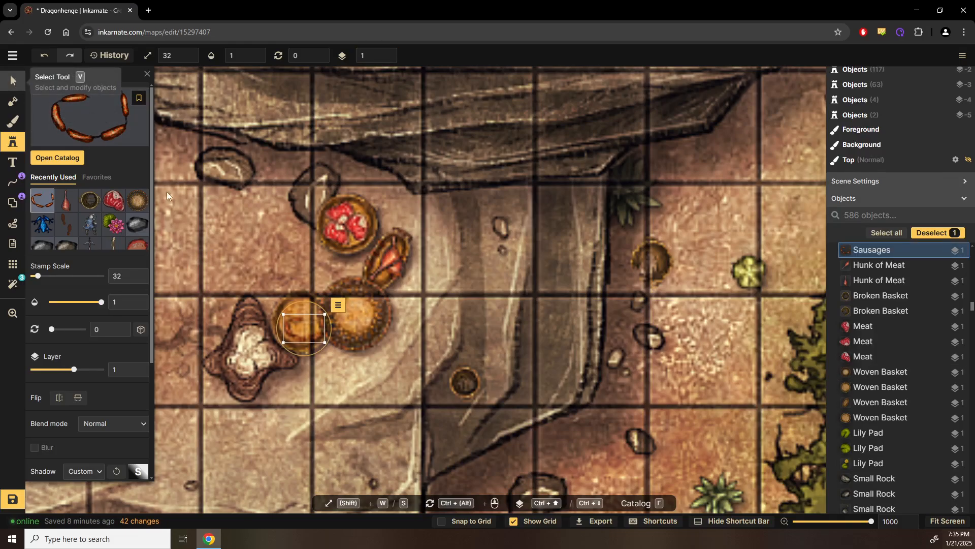
{"action": "key", "text": "ctrl+Down"}
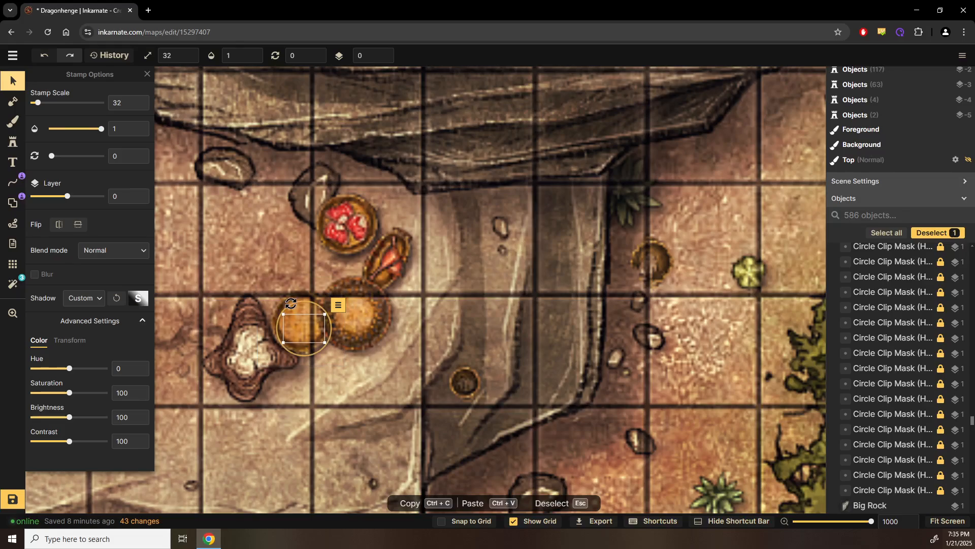
{"action": "left_click", "coordinate": [287, 298]}
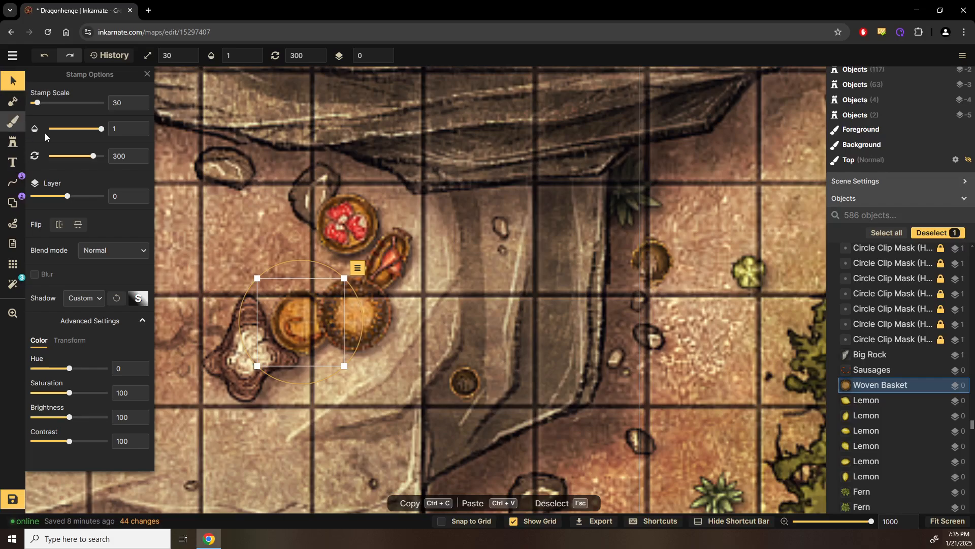
Step: Choose the brown Sausage stamp from the Tavern: Bar pack and place five sausages in the basket beside the sack
{"action": "left_click", "coordinate": [15, 142]}
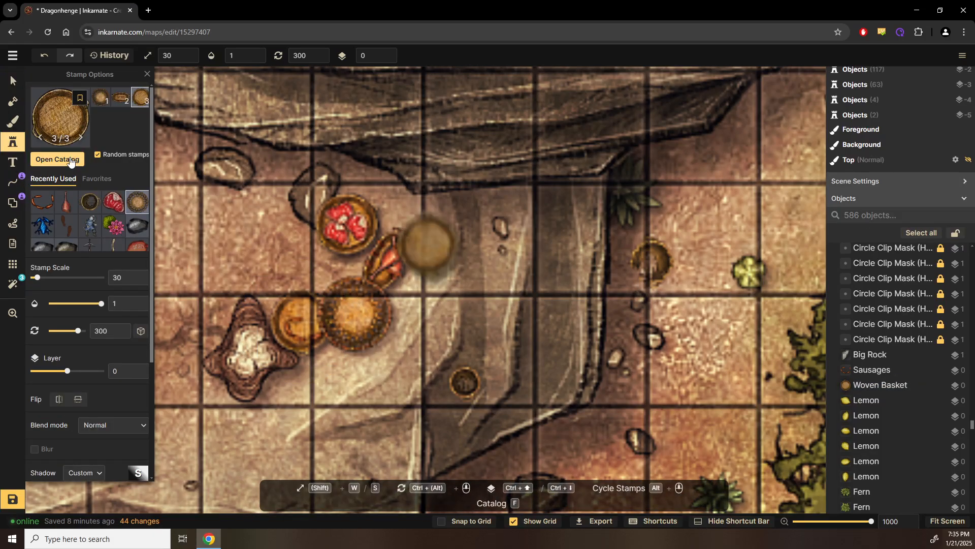
{"action": "left_click", "coordinate": [57, 159]}
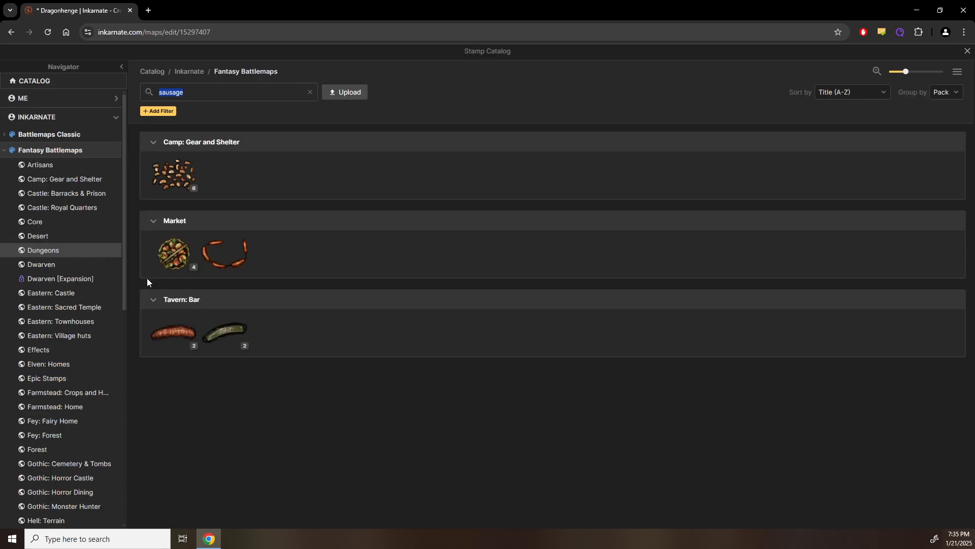
{"action": "left_click", "coordinate": [172, 334]}
{"action": "left_click", "coordinate": [304, 322]}
{"action": "left_click", "coordinate": [297, 311]}
{"action": "left_click", "coordinate": [303, 317]}
{"action": "left_click", "coordinate": [304, 328]}
{"action": "left_click", "coordinate": [292, 328]}
Step: Search the stamps for "chicken" and choose the third Dead Chicken variant from the Farmstead: Home pack
{"action": "left_click", "coordinate": [68, 160]}
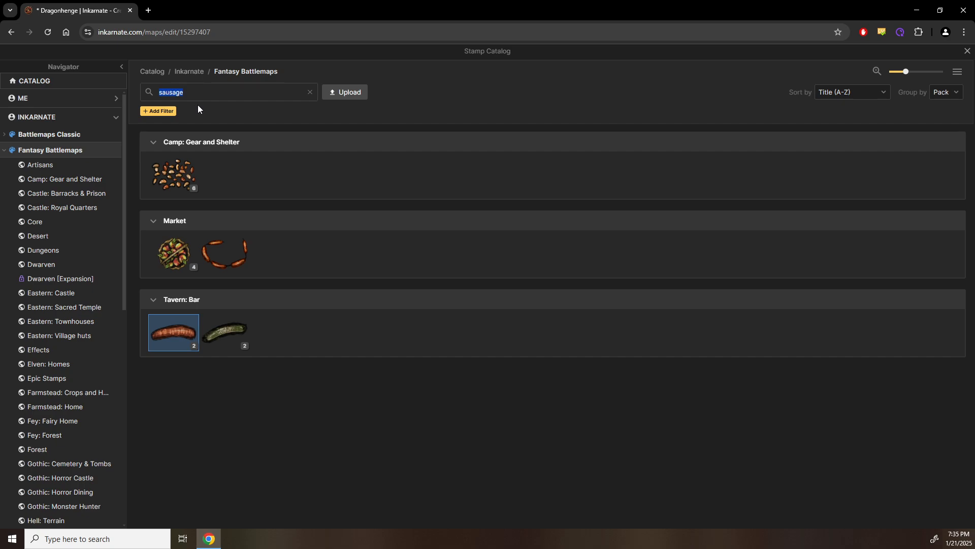
{"action": "type", "text": "chicken"}
{"action": "left_click", "coordinate": [198, 109]}
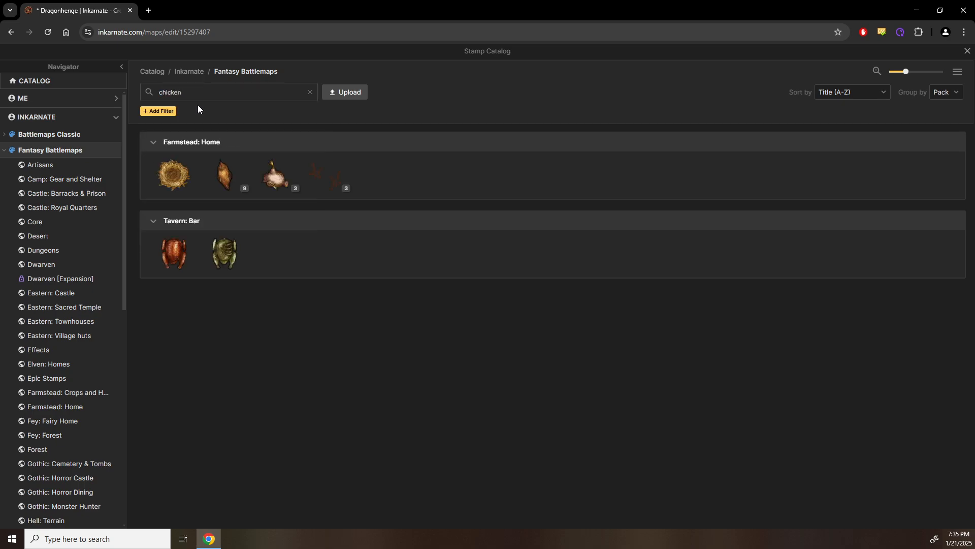
{"action": "left_click", "coordinate": [288, 188]}
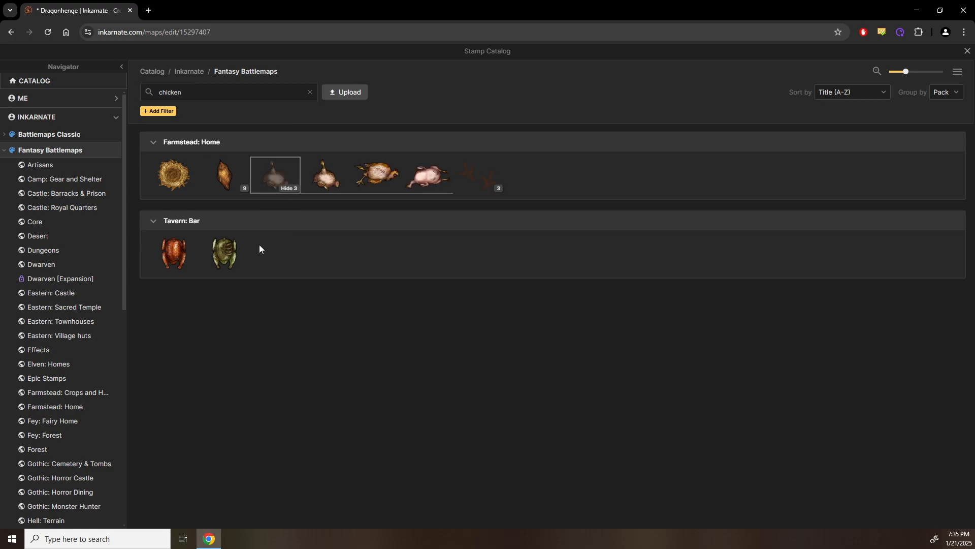
{"action": "left_click", "coordinate": [426, 174]}
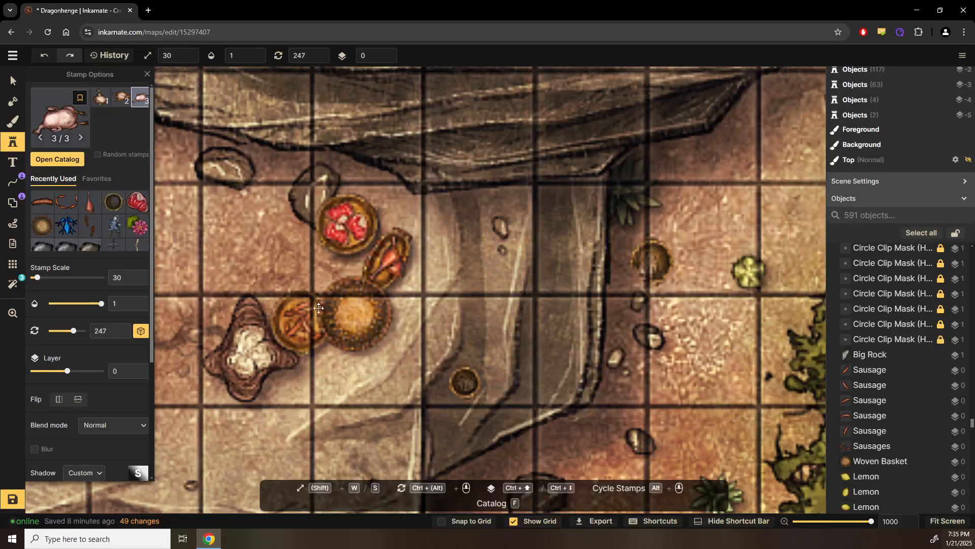
Step: Place the dead chicken in the empty large woven basket, raise it to layer 1 and deselect it
{"action": "left_click", "coordinate": [351, 312]}
{"action": "key", "text": "ctrl+Up"}
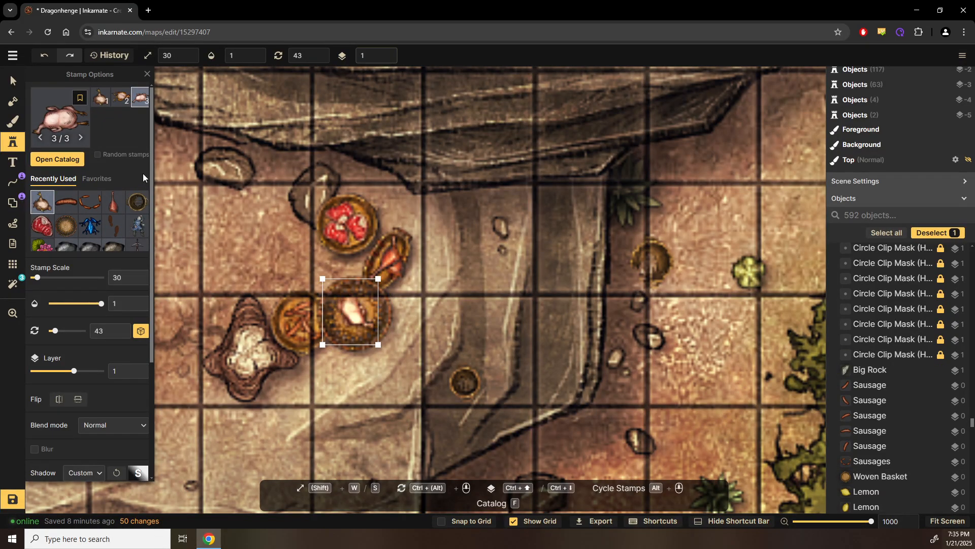
{"action": "left_click", "coordinate": [12, 80]}
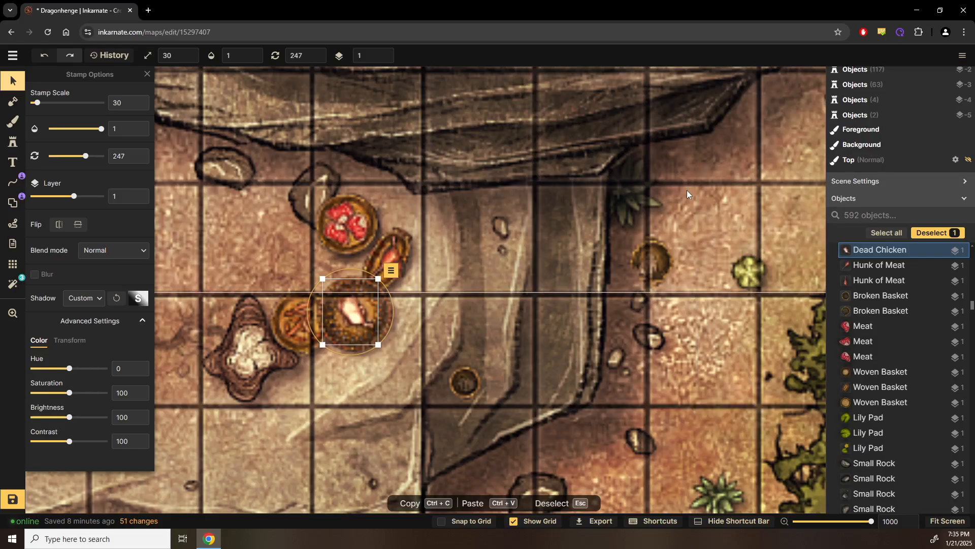
{"action": "left_click", "coordinate": [687, 190]}
{"action": "scroll", "coordinate": [686, 190], "scroll_direction": "down", "scroll_amount": 5}
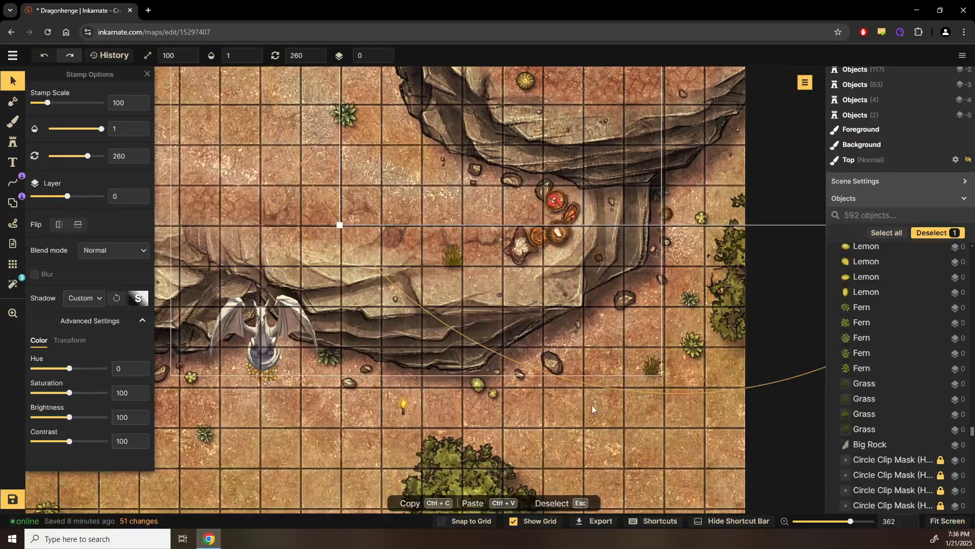
{"action": "left_click", "coordinate": [632, 453]}
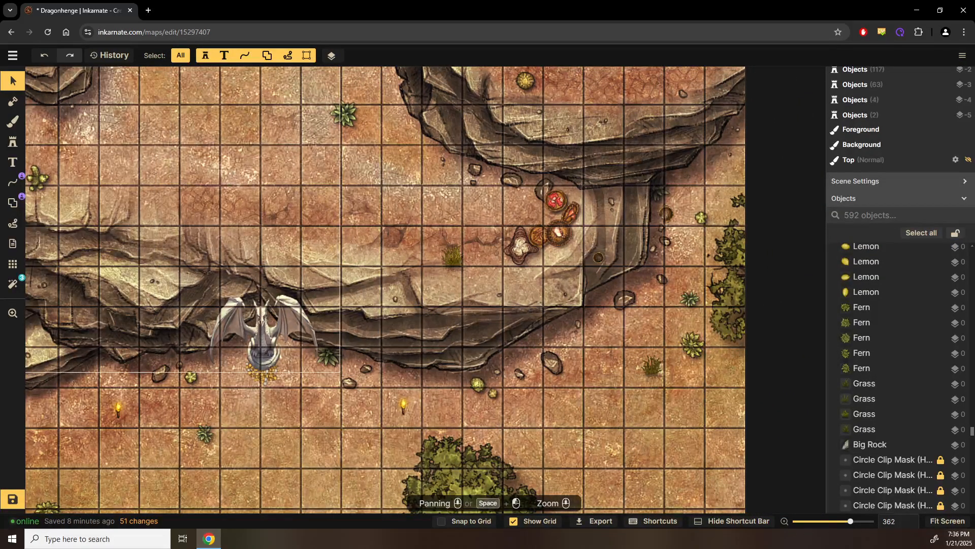
Step: Search the stamps for "barrel" and choose the second Broken Barrel variant from the Market pack
{"action": "left_click", "coordinate": [13, 141]}
{"action": "left_click", "coordinate": [58, 159]}
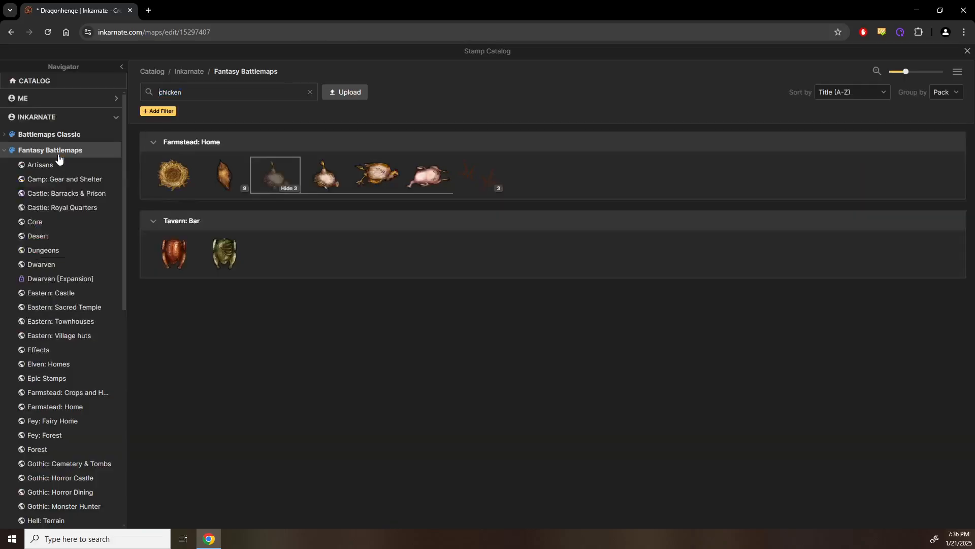
{"action": "type", "text": "barrel"}
{"action": "key", "text": "Return"}
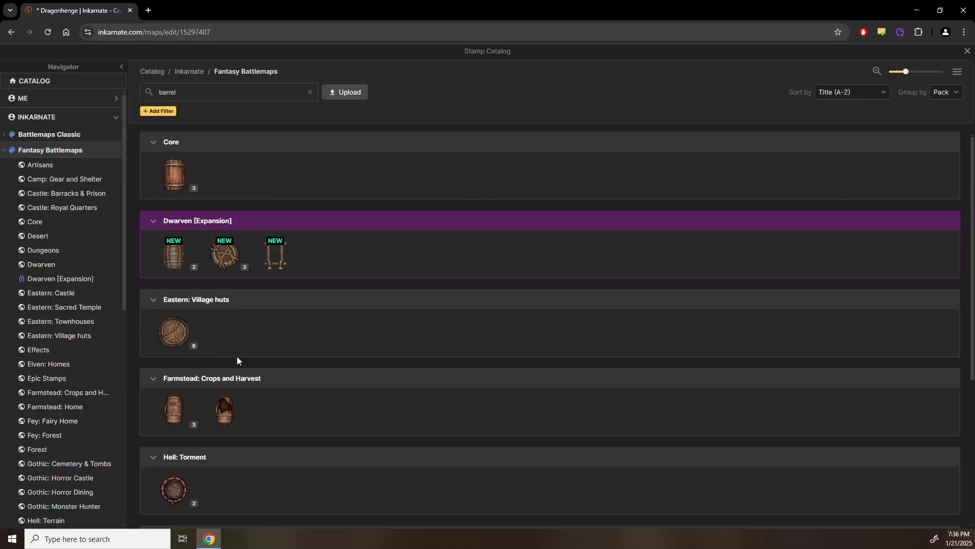
{"action": "scroll", "coordinate": [236, 360], "scroll_direction": "down", "scroll_amount": 2}
{"action": "scroll", "coordinate": [237, 360], "scroll_direction": "down", "scroll_amount": 2}
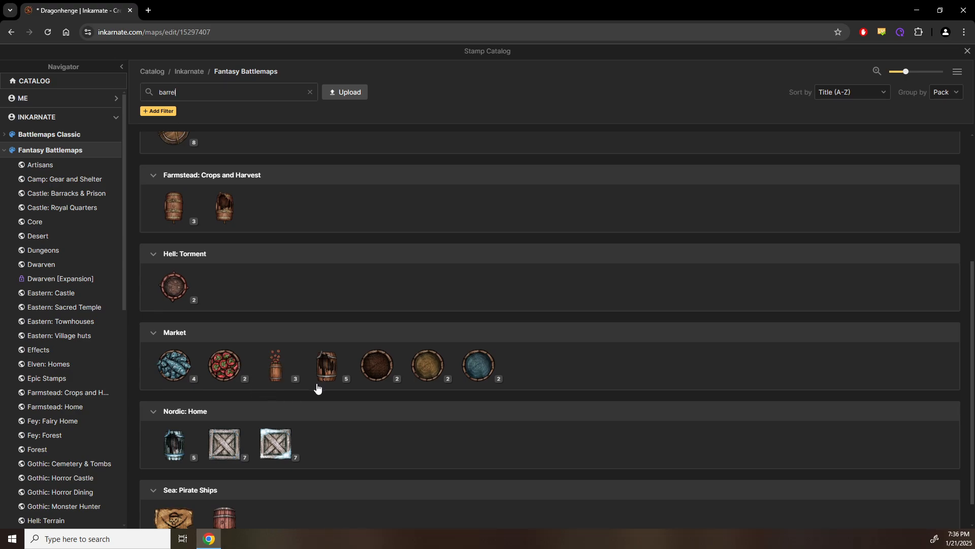
{"action": "left_click", "coordinate": [334, 380]}
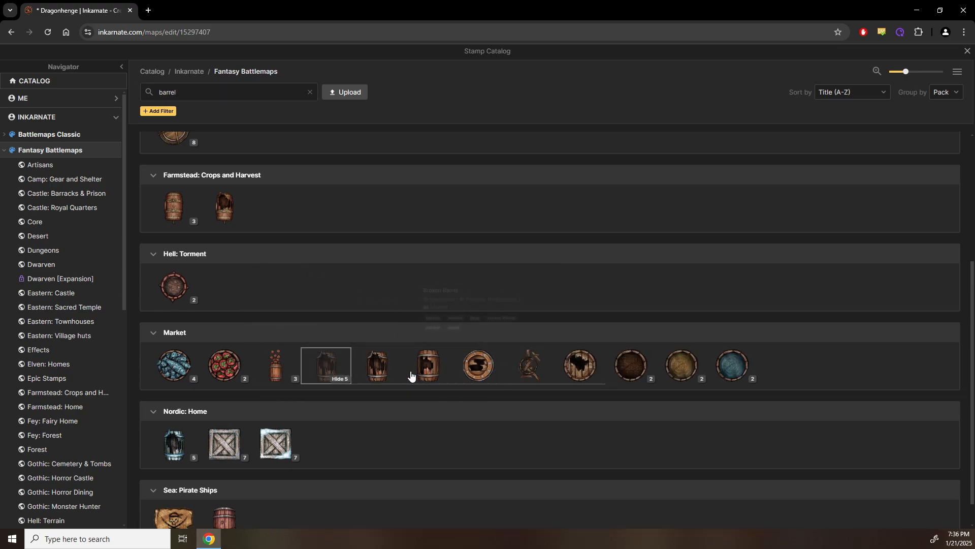
{"action": "left_click", "coordinate": [427, 375]}
Step: Set the stamp scale to 20 and place the broken barrel on the ground just south of the stone pillar
{"action": "scroll", "coordinate": [647, 304], "scroll_direction": "up", "scroll_amount": 5}
{"action": "left_click", "coordinate": [430, 244]}
{"action": "double_click", "coordinate": [120, 277]}
{"action": "type", "text": "30"}
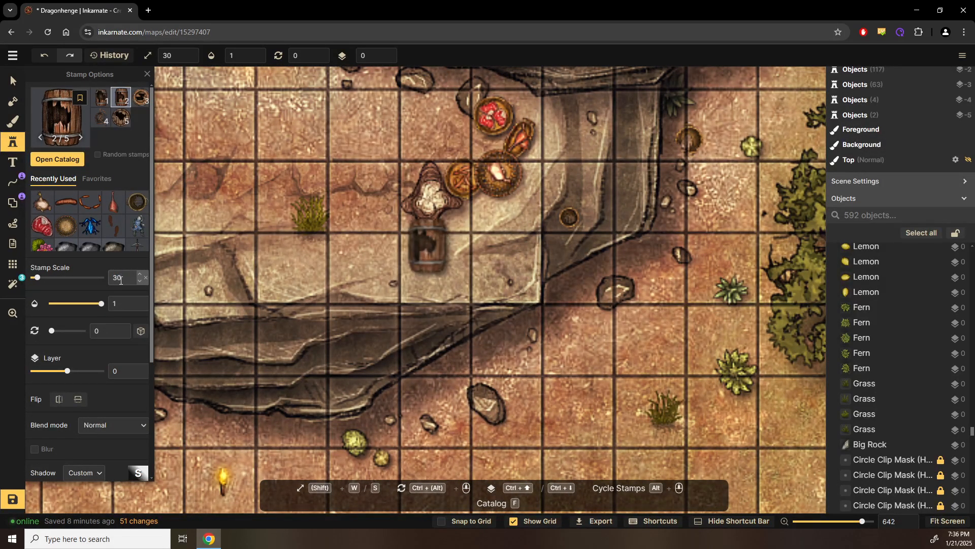
{"action": "key", "text": "BackSpace"}
{"action": "key", "text": "BackSpace"}
{"action": "type", "text": "20"}
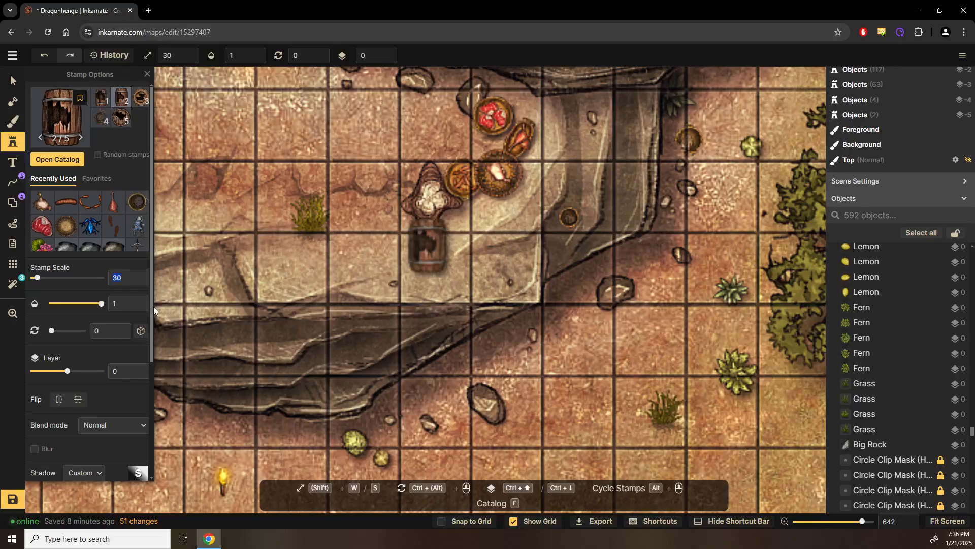
{"action": "scroll", "coordinate": [499, 306], "scroll_direction": "up", "scroll_amount": 5}
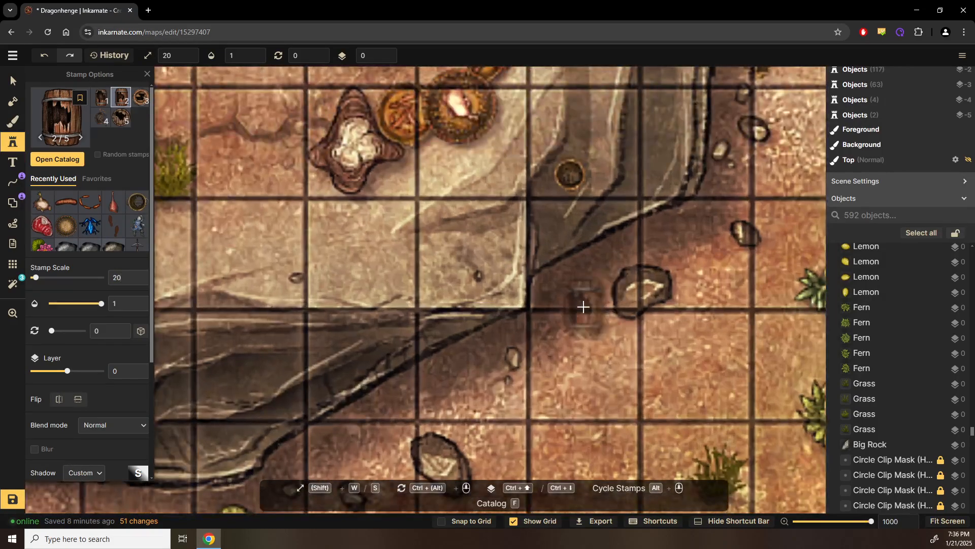
{"action": "left_click", "coordinate": [583, 307]}
Step: Move the broken barrel against the small rock southeast of the pillar, rotate it to 158 degrees and raise it to layer 1
{"action": "scroll", "coordinate": [589, 263], "scroll_direction": "down", "scroll_amount": 3, "text": "ctrl"}
{"action": "scroll", "coordinate": [584, 292], "scroll_direction": "up", "scroll_amount": 8, "text": "ctrl"}
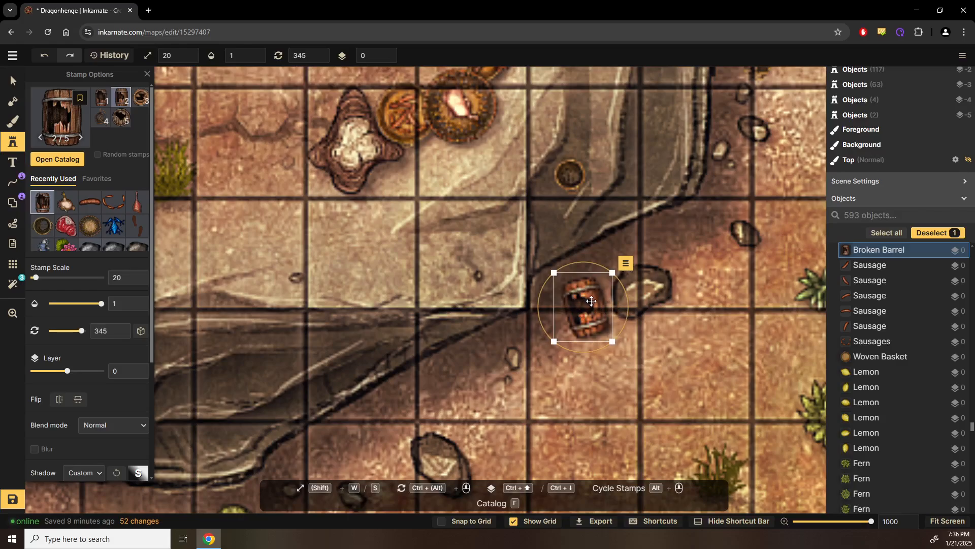
{"action": "left_click_drag", "start_coordinate": [582, 295], "coordinate": [721, 233]}
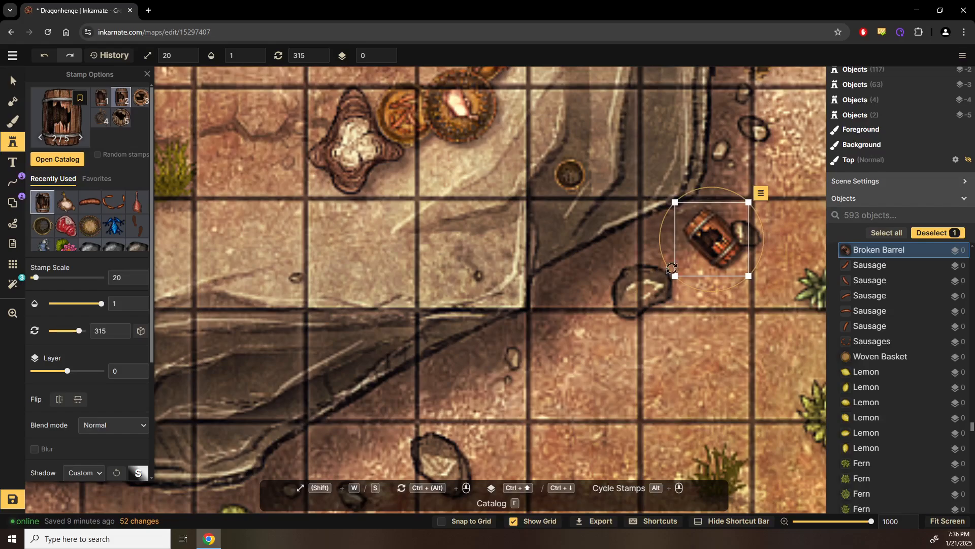
{"action": "left_click_drag", "start_coordinate": [661, 226], "coordinate": [777, 283]}
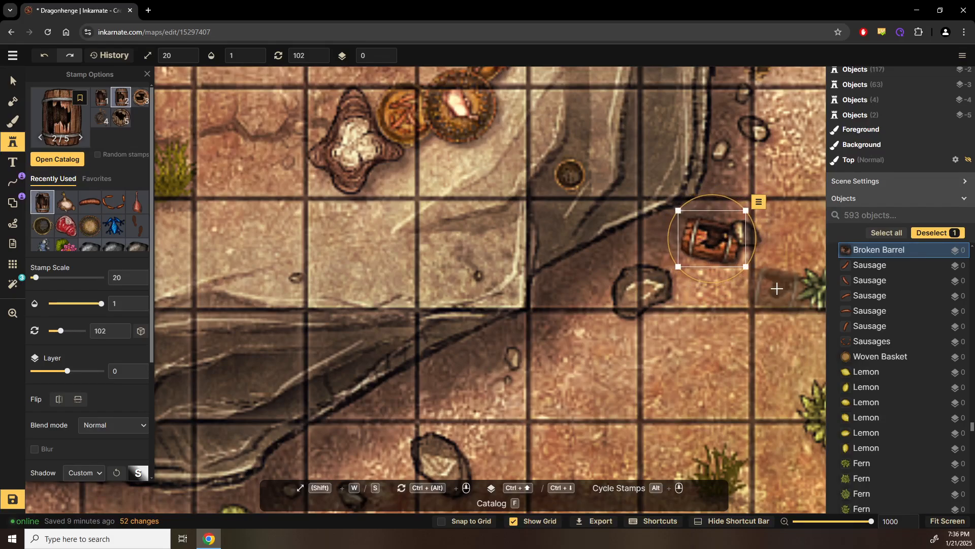
{"action": "key", "text": "ctrl+Up"}
{"action": "left_click_drag", "start_coordinate": [753, 217], "coordinate": [717, 240]}
{"action": "left_click", "coordinate": [12, 80]}
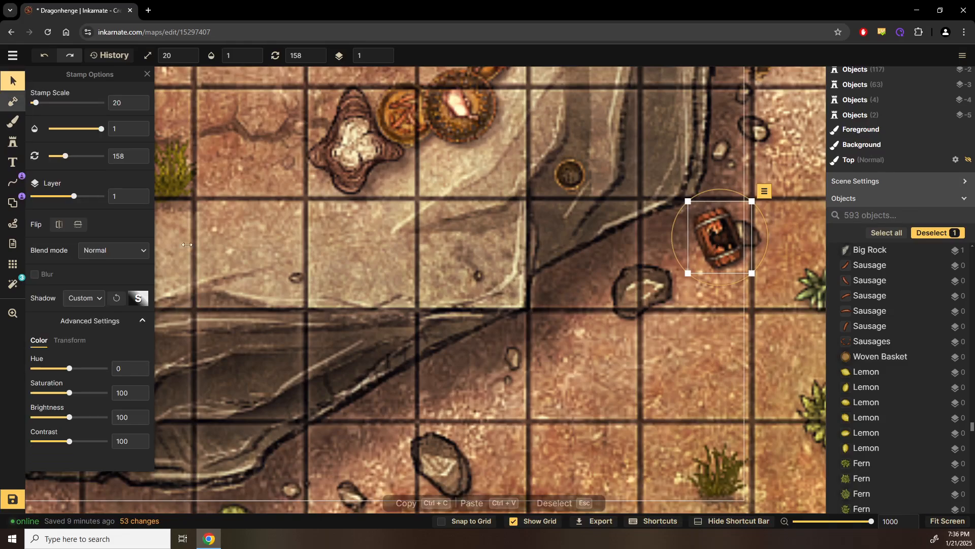
Step: Clear the object selection and save the map
{"action": "left_click", "coordinate": [600, 367]}
{"action": "scroll", "coordinate": [610, 368], "scroll_direction": "down", "scroll_amount": 3}
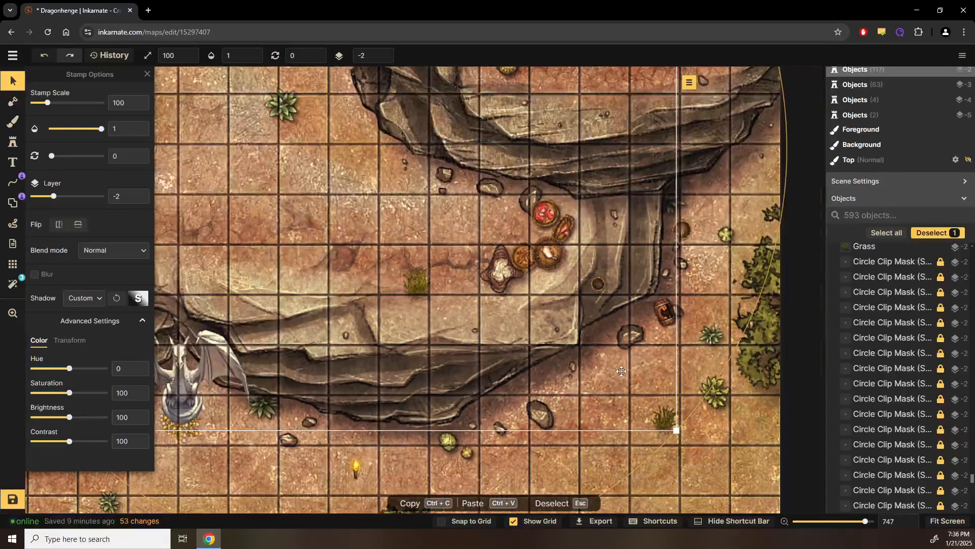
{"action": "scroll", "coordinate": [621, 370], "scroll_direction": "down", "scroll_amount": 2}
{"action": "left_click", "coordinate": [697, 475]}
{"action": "left_click_drag", "start_coordinate": [697, 475], "coordinate": [706, 403]}
{"action": "scroll", "coordinate": [633, 399], "scroll_direction": "down", "scroll_amount": 3}
{"action": "left_click_drag", "start_coordinate": [627, 401], "coordinate": [734, 339]}
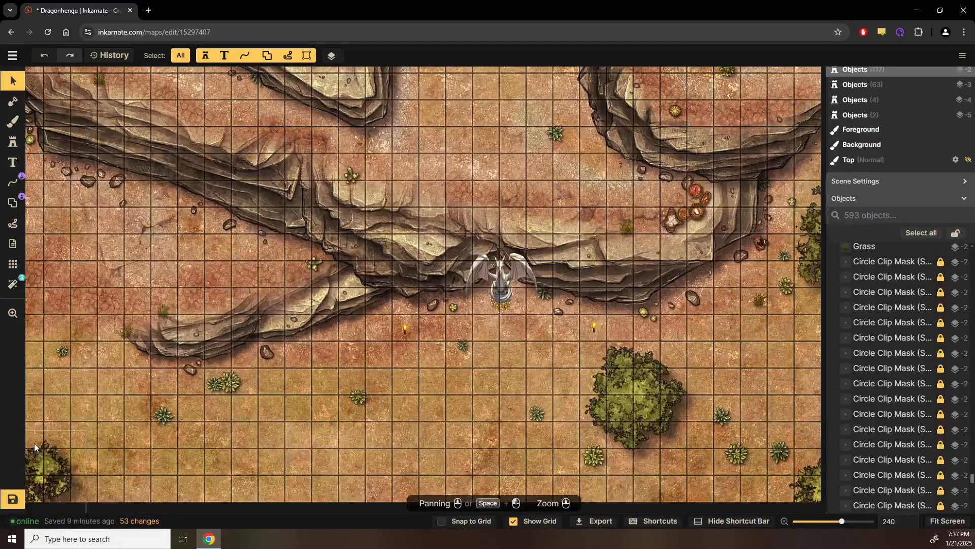
{"action": "key", "text": "ctrl+s"}
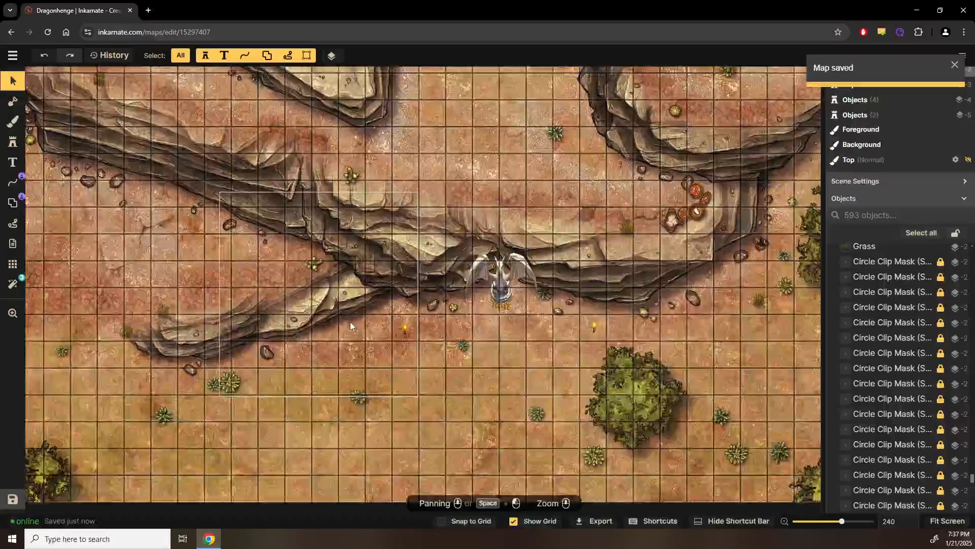
Step: Set up the Path tool in Segments mode with a solid line style
{"action": "scroll", "coordinate": [350, 322], "scroll_direction": "down", "scroll_amount": 2}
{"action": "left_click_drag", "start_coordinate": [349, 321], "coordinate": [384, 327]}
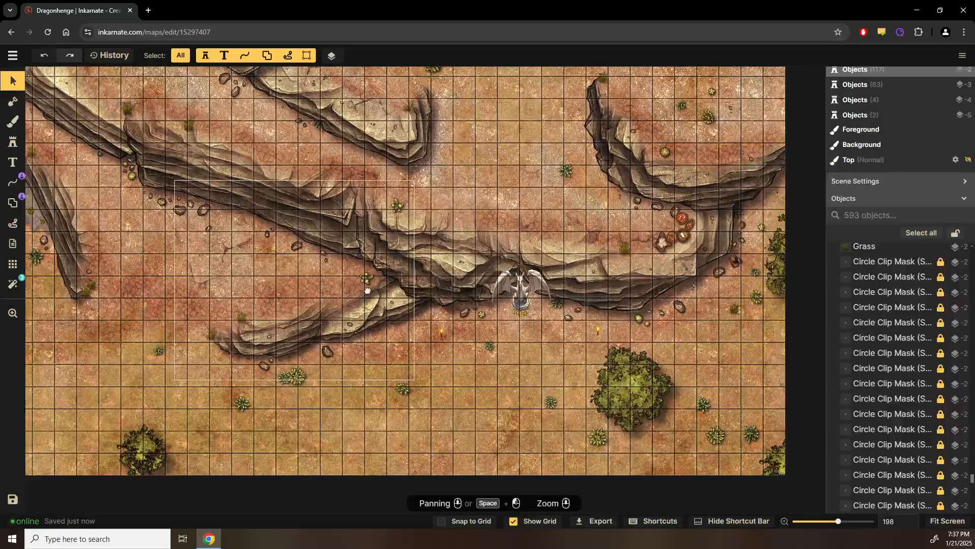
{"action": "left_click_drag", "start_coordinate": [194, 259], "coordinate": [418, 262]}
{"action": "left_click_drag", "start_coordinate": [298, 213], "coordinate": [325, 297]}
{"action": "scroll", "coordinate": [325, 298], "scroll_direction": "down", "scroll_amount": 3}
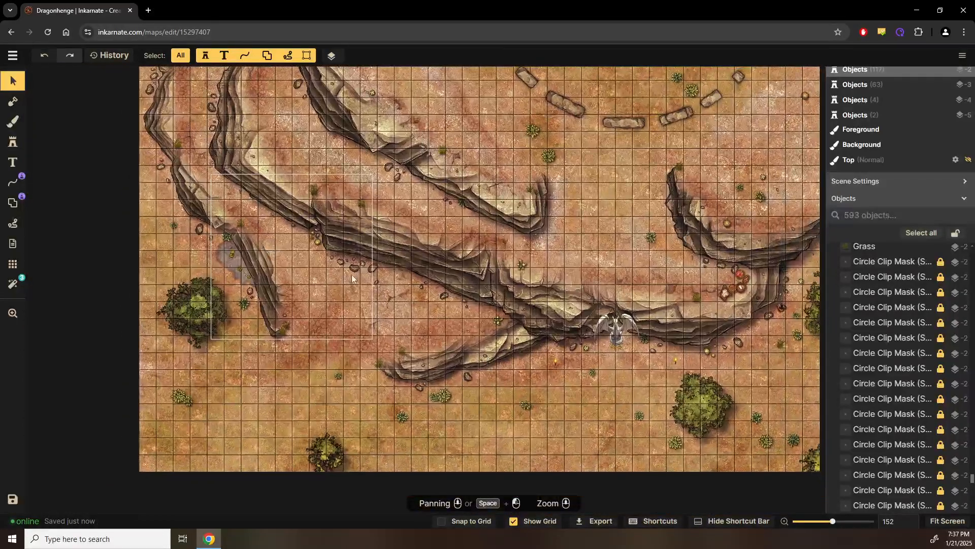
{"action": "left_click", "coordinate": [15, 230]}
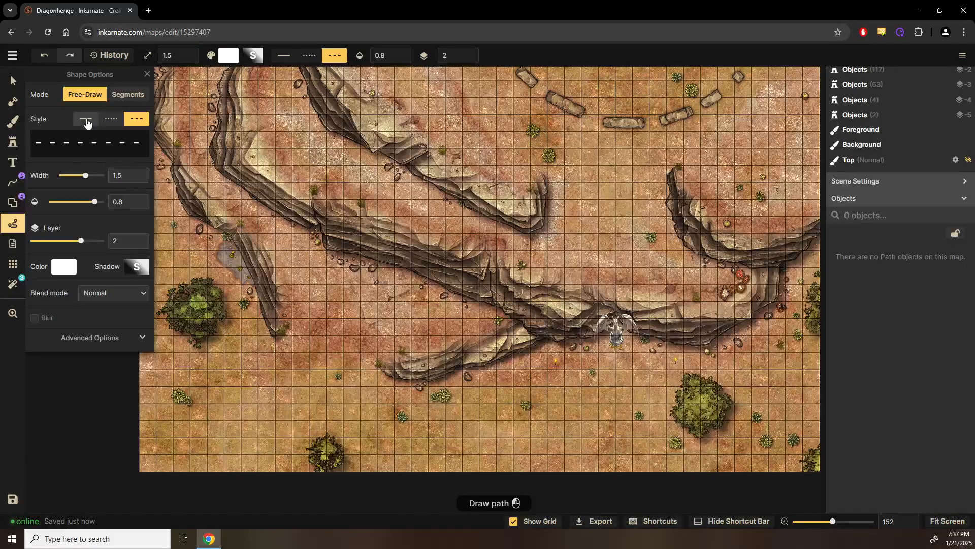
{"action": "left_click", "coordinate": [127, 94]}
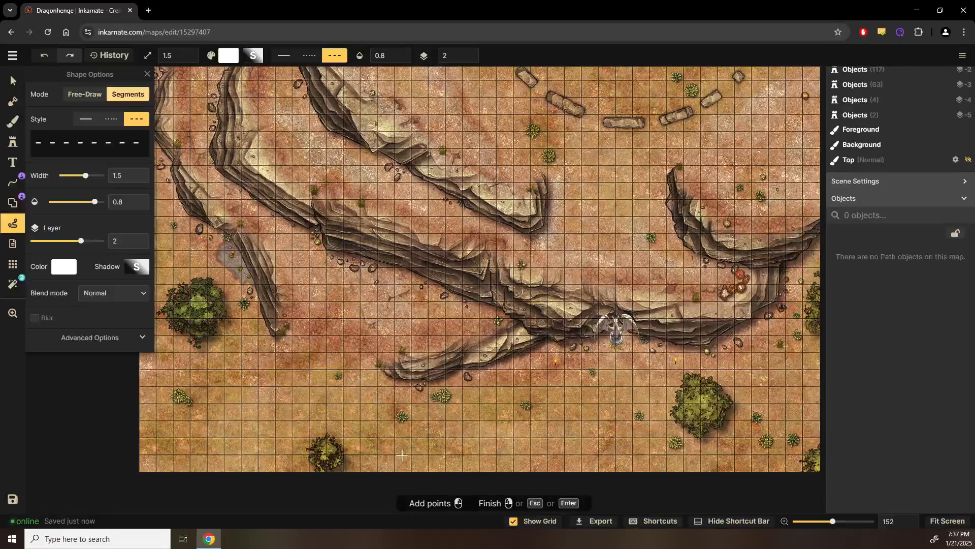
{"action": "left_click", "coordinate": [86, 119]}
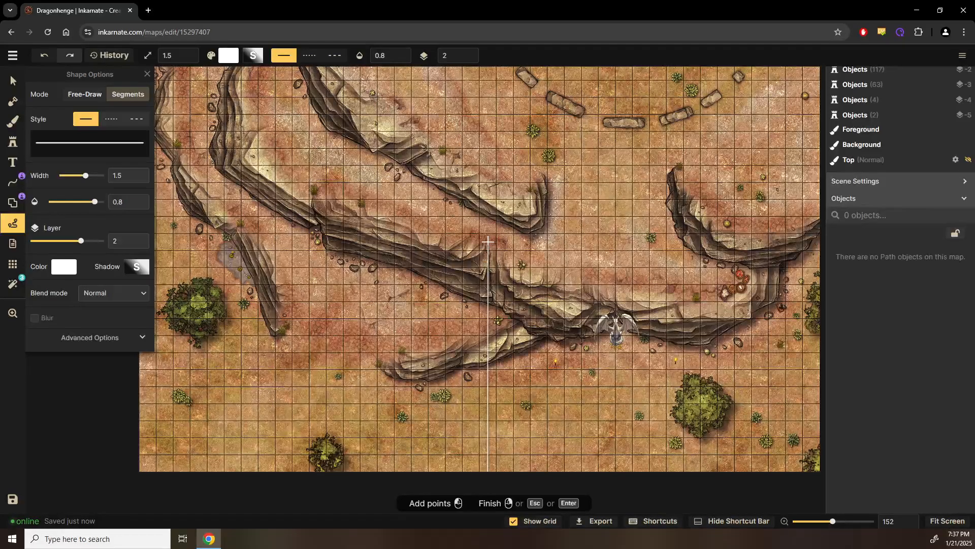
Step: Draw a white three-sided path frame about 12 grid squares wide around the cliffs west of the dragon statue, open at the map's southern edge
{"action": "left_click", "coordinate": [486, 149]}
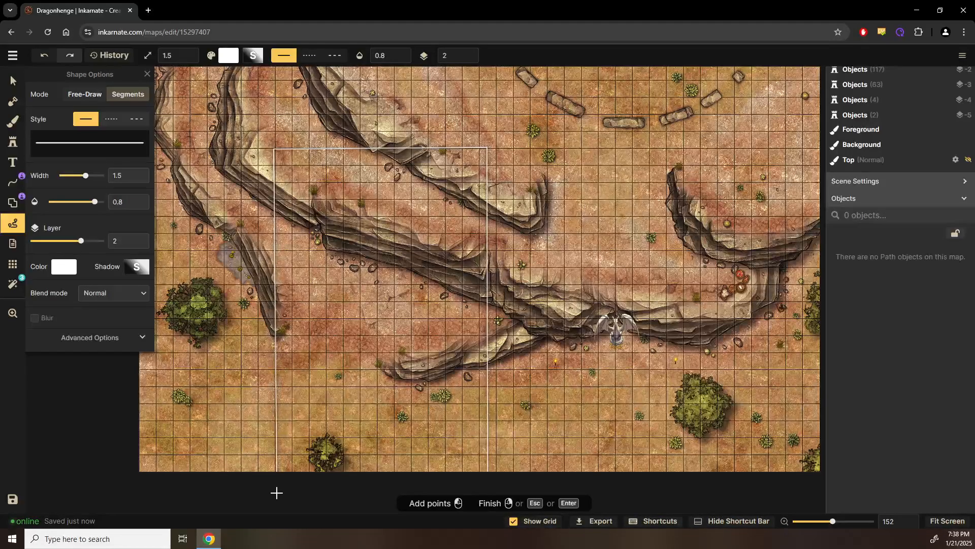
{"action": "right_click", "coordinate": [325, 465]}
{"action": "left_click", "coordinate": [13, 80]}
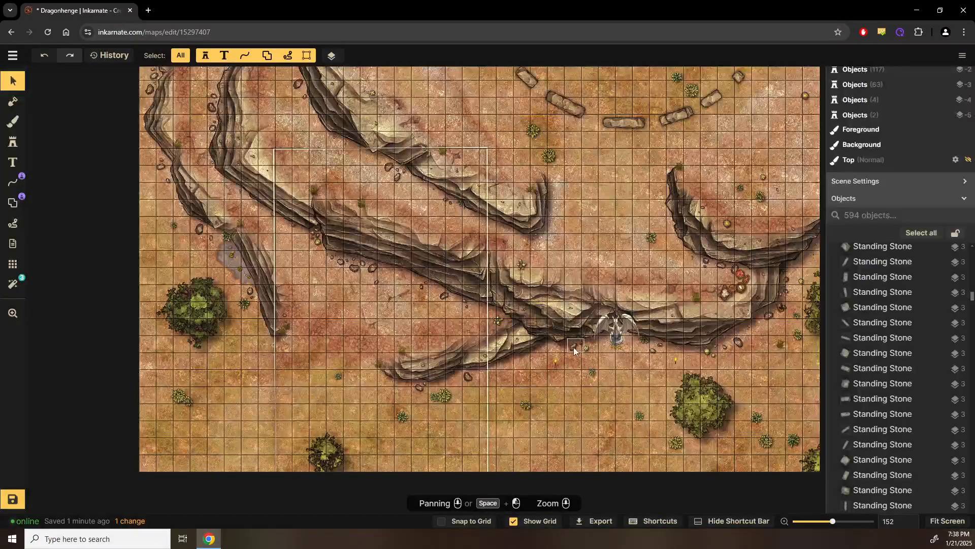
Step: Open the stamp catalog and clear the "barrel" search so the whole Fantasy Battlemaps collection can be browsed
{"action": "left_click", "coordinate": [561, 373]}
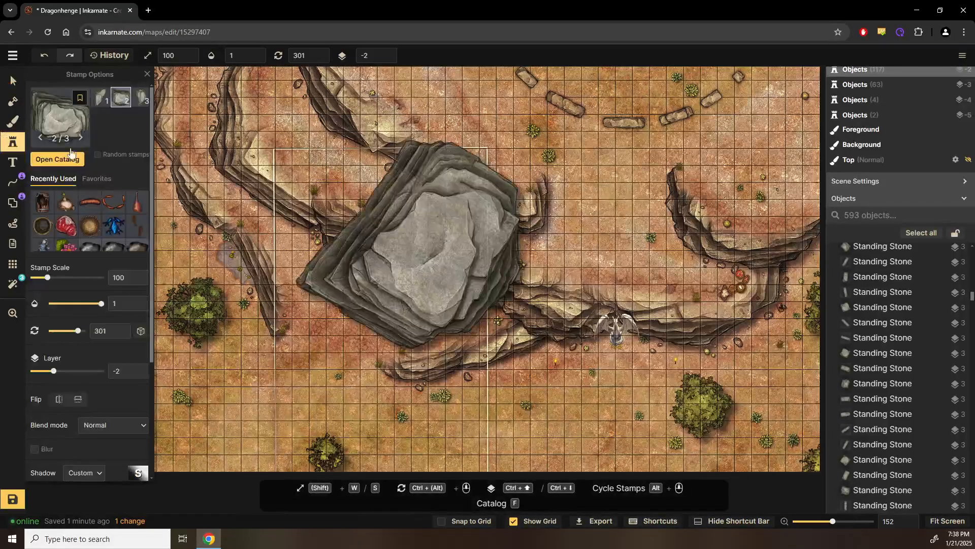
{"action": "left_click", "coordinate": [56, 158]}
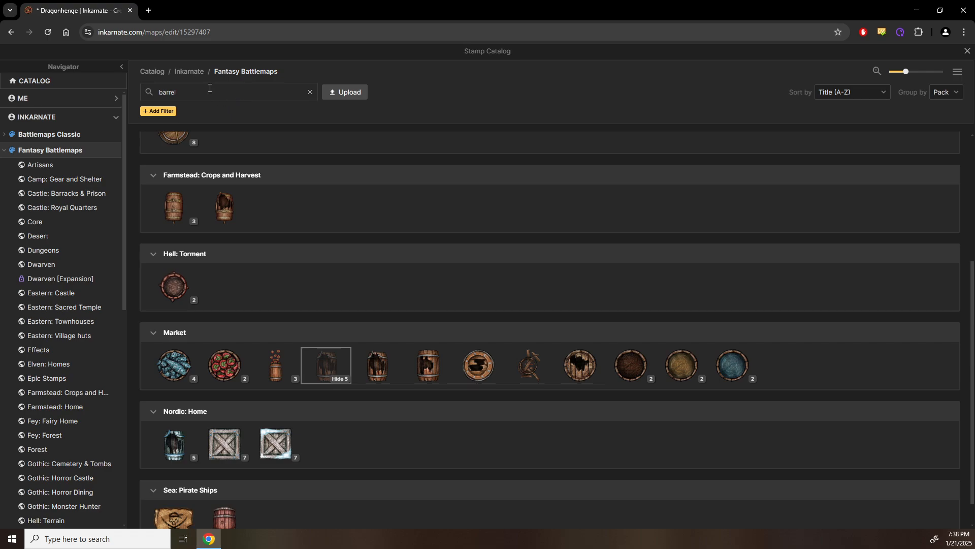
{"action": "key", "text": "ctrl+a"}
{"action": "key", "text": "BackSpace"}
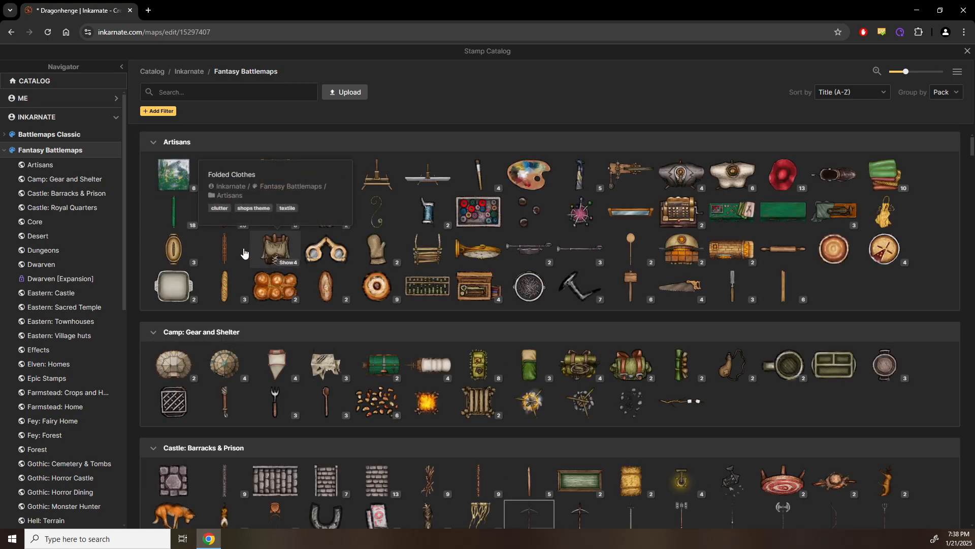
Step: Look through the Fantasy Battlemaps stamp packs from Artisans to Wizard for story details, close the catalog and return to the Select tool
{"action": "scroll", "coordinate": [288, 212], "scroll_direction": "down", "scroll_amount": 8}
{"action": "scroll", "coordinate": [287, 210], "scroll_direction": "down", "scroll_amount": 6}
{"action": "scroll", "coordinate": [285, 213], "scroll_direction": "up", "scroll_amount": 4}
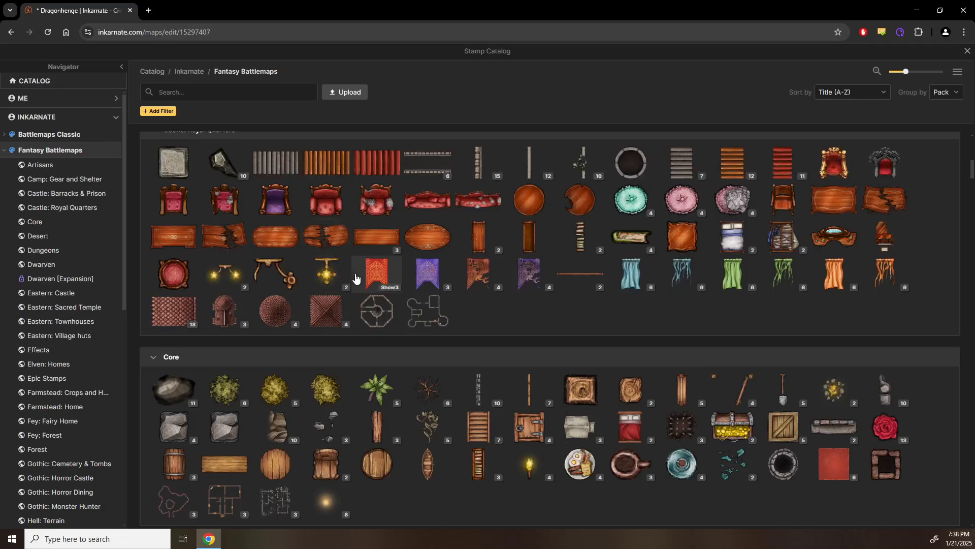
{"action": "scroll", "coordinate": [355, 277], "scroll_direction": "down", "scroll_amount": 9}
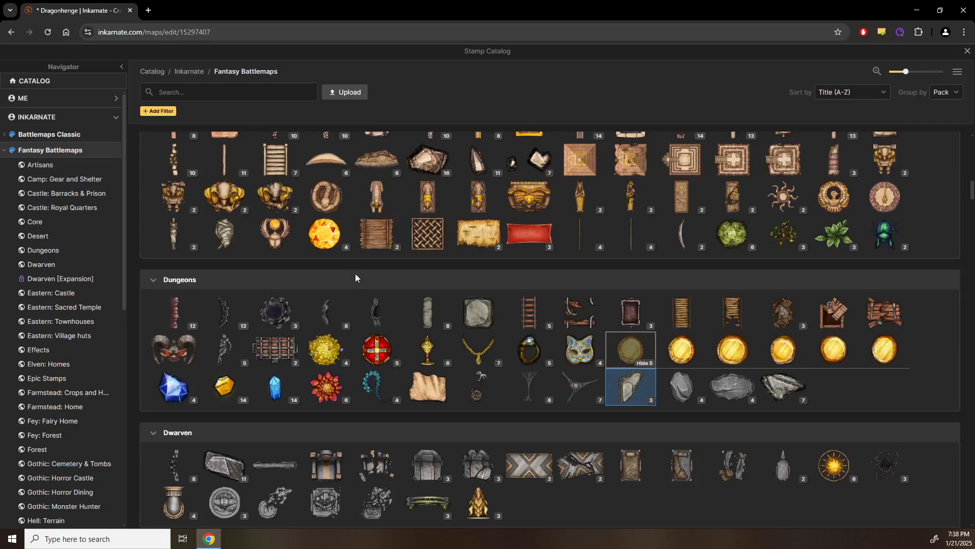
{"action": "scroll", "coordinate": [355, 276], "scroll_direction": "down", "scroll_amount": 7}
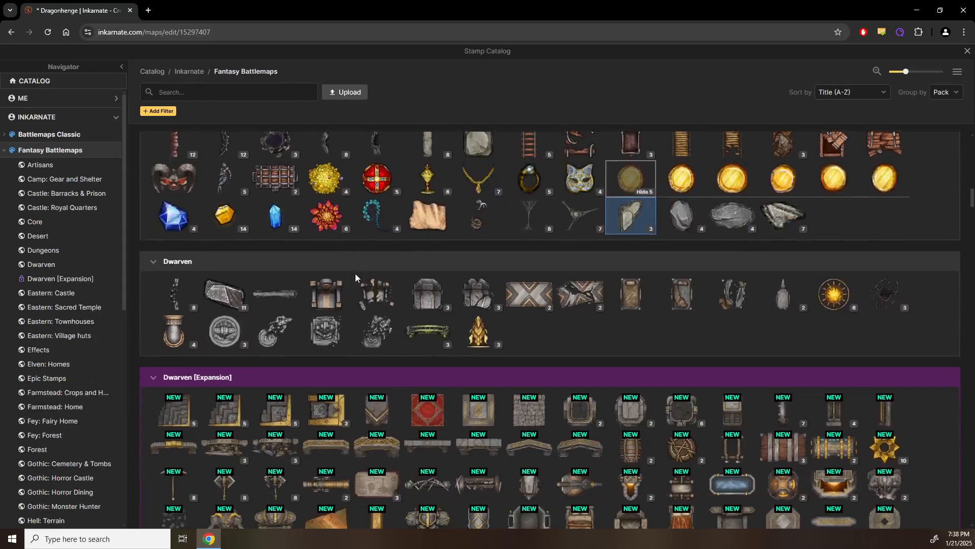
{"action": "scroll", "coordinate": [355, 277], "scroll_direction": "down", "scroll_amount": 10}
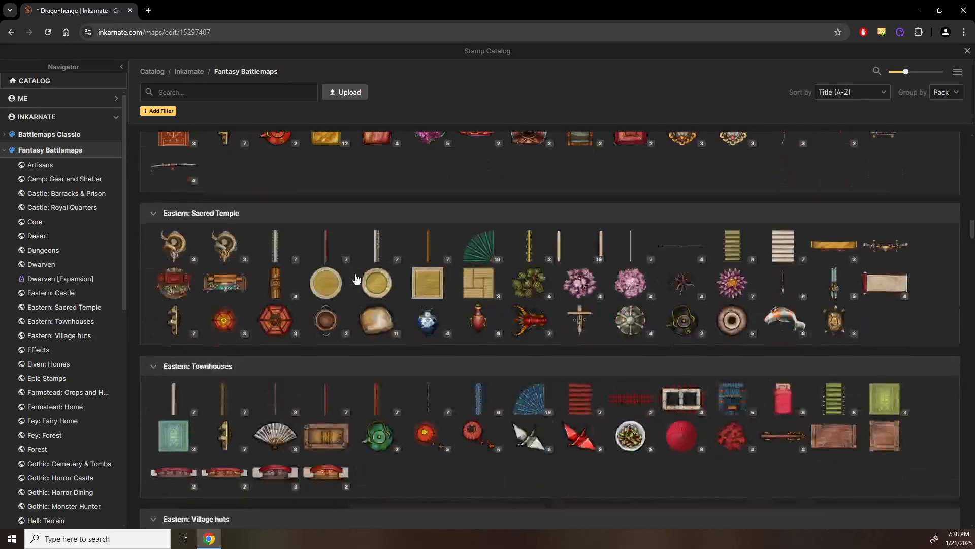
{"action": "scroll", "coordinate": [355, 277], "scroll_direction": "down", "scroll_amount": 5}
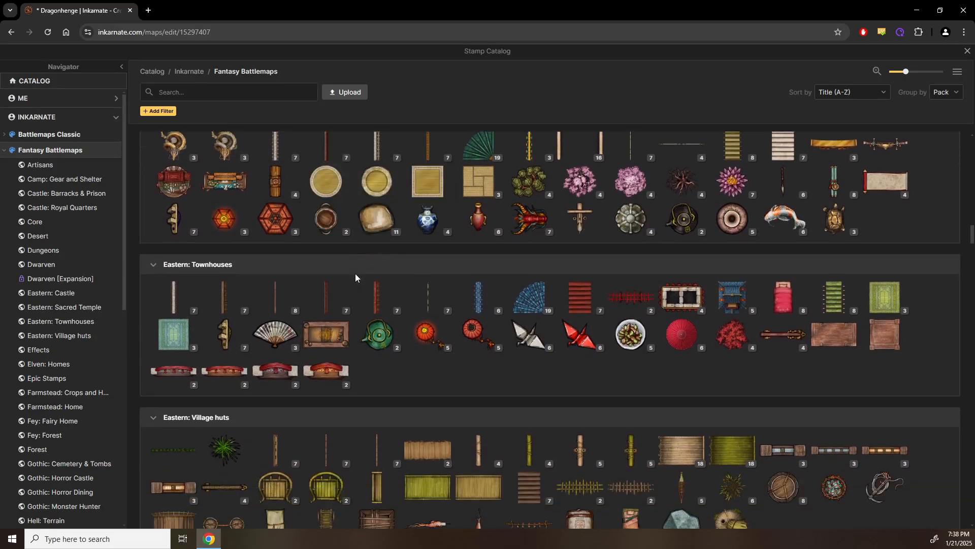
{"action": "scroll", "coordinate": [355, 277], "scroll_direction": "down", "scroll_amount": 6}
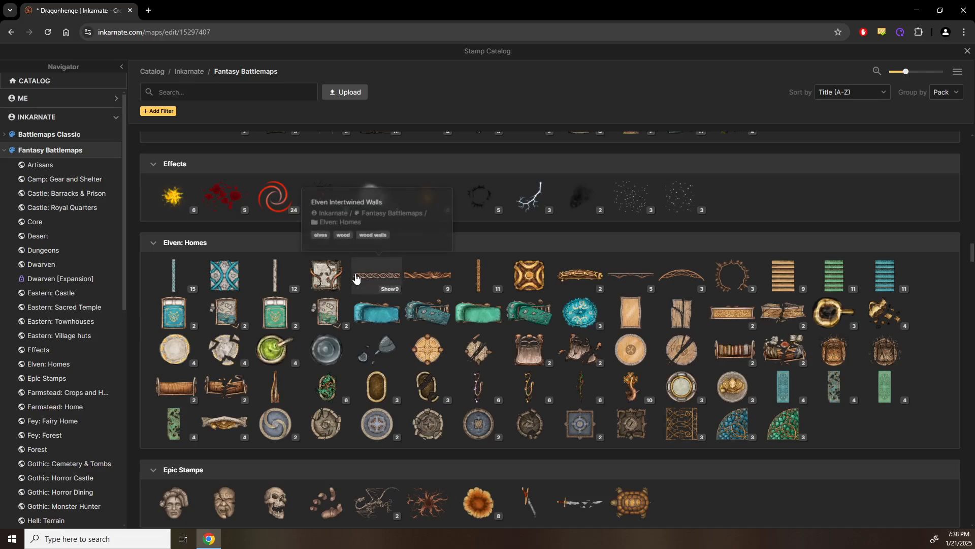
{"action": "scroll", "coordinate": [356, 278], "scroll_direction": "down", "scroll_amount": 1}
{"action": "scroll", "coordinate": [355, 279], "scroll_direction": "down", "scroll_amount": 5}
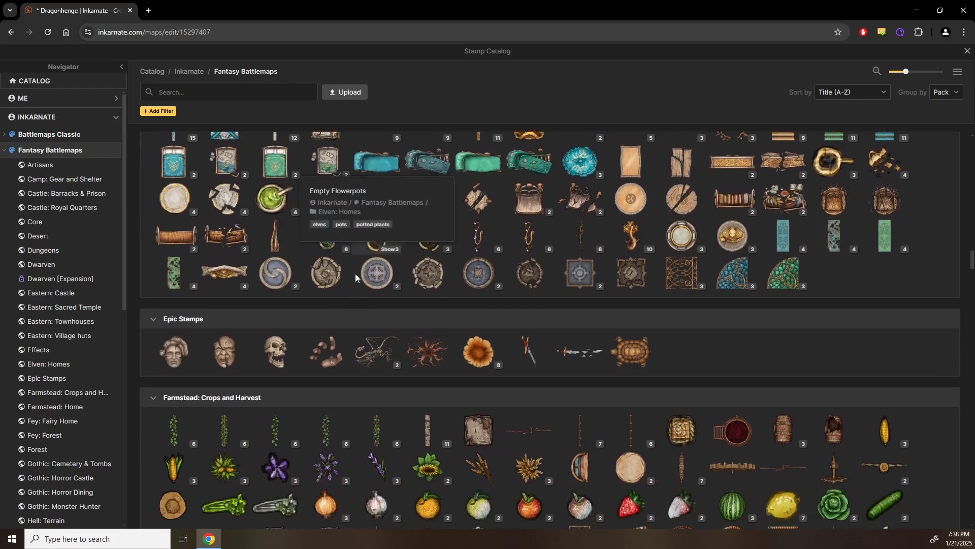
{"action": "scroll", "coordinate": [355, 278], "scroll_direction": "down", "scroll_amount": 5}
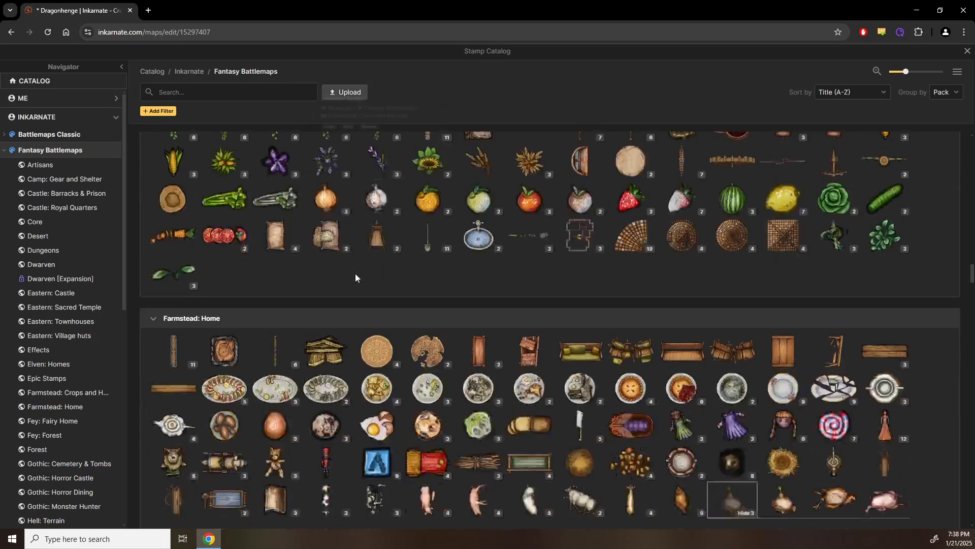
{"action": "scroll", "coordinate": [332, 290], "scroll_direction": "down", "scroll_amount": 7}
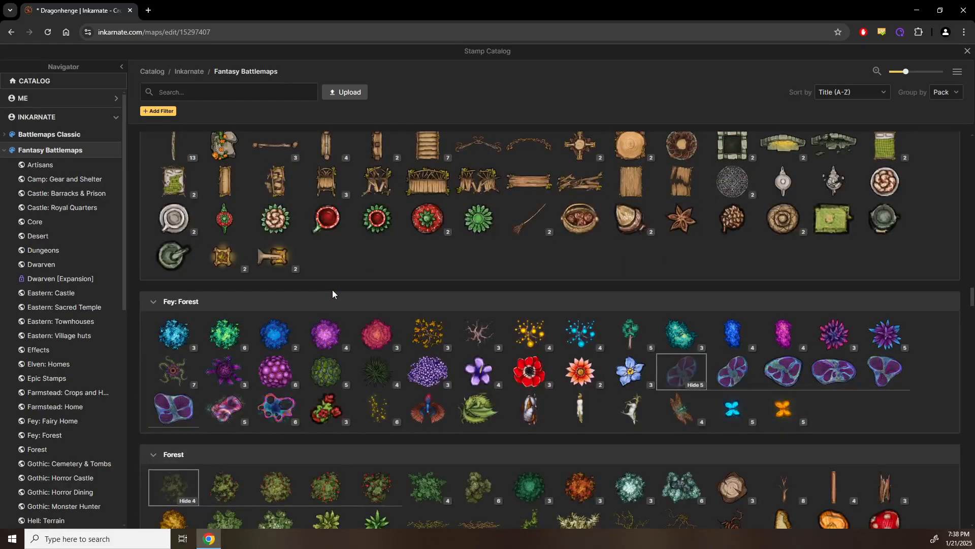
{"action": "scroll", "coordinate": [332, 294], "scroll_direction": "down", "scroll_amount": 2}
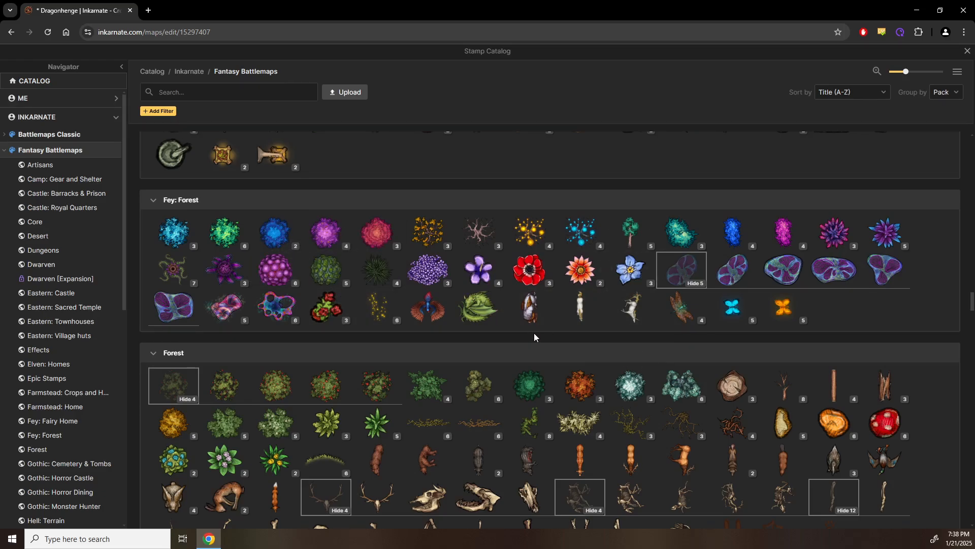
{"action": "scroll", "coordinate": [535, 334], "scroll_direction": "down", "scroll_amount": 5}
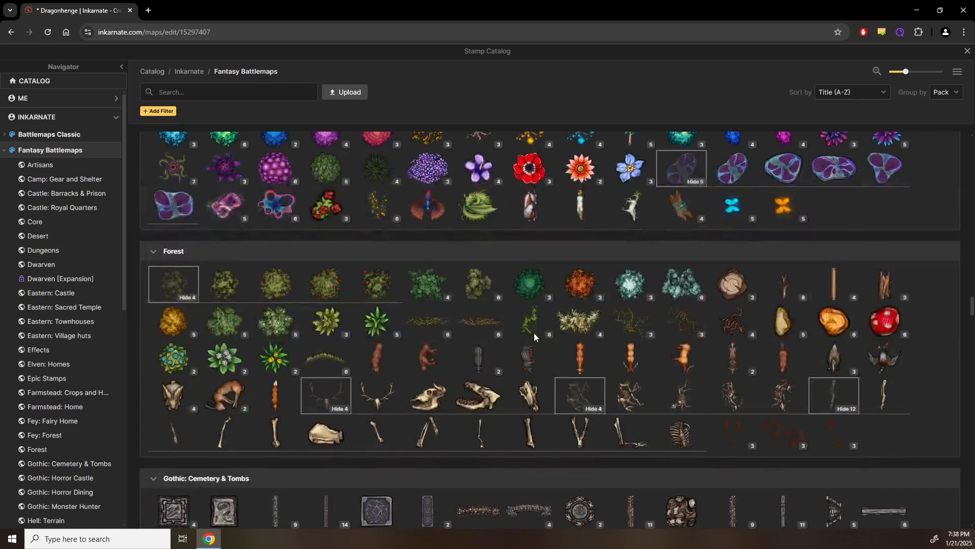
{"action": "scroll", "coordinate": [534, 333], "scroll_direction": "down", "scroll_amount": 9}
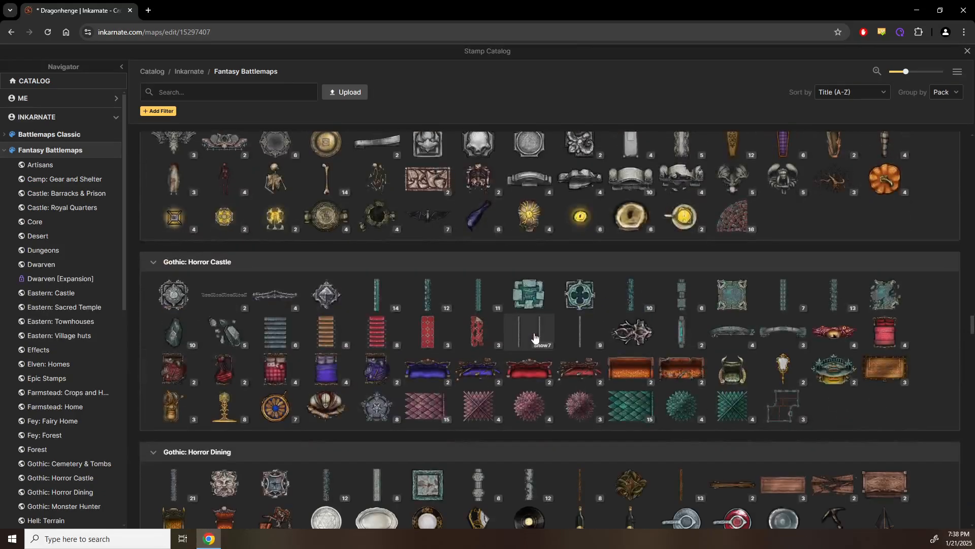
{"action": "scroll", "coordinate": [535, 337], "scroll_direction": "down", "scroll_amount": 6}
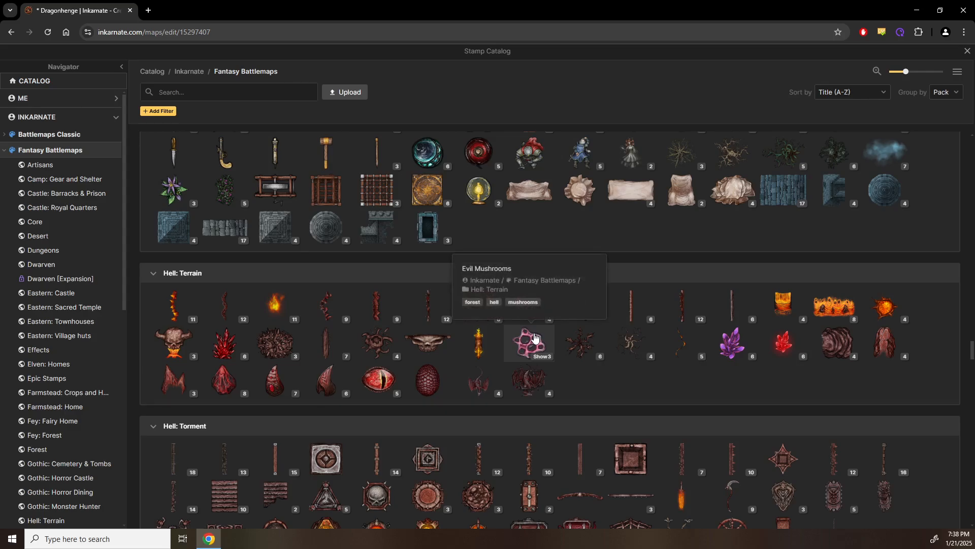
{"action": "scroll", "coordinate": [535, 337], "scroll_direction": "down", "scroll_amount": 5}
{"action": "scroll", "coordinate": [534, 337], "scroll_direction": "down", "scroll_amount": 9}
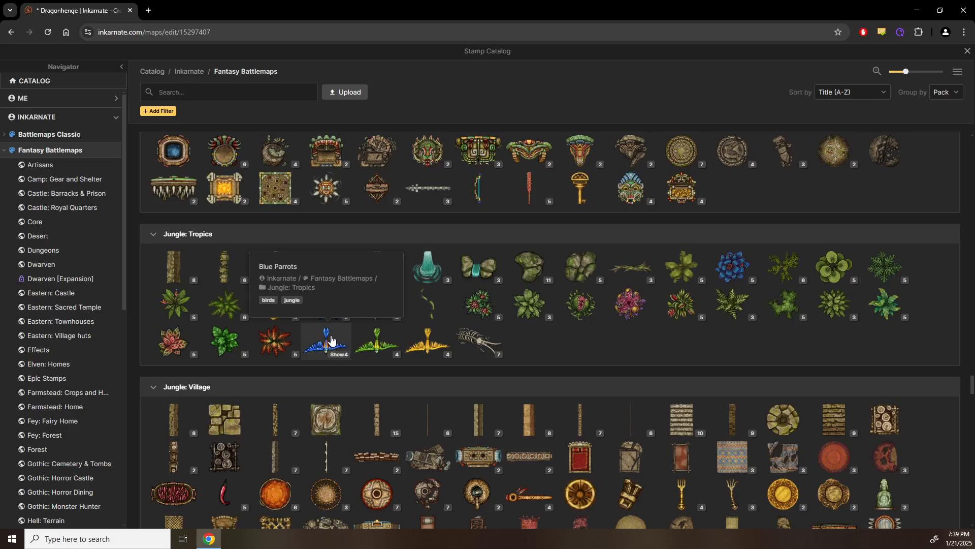
{"action": "scroll", "coordinate": [654, 333], "scroll_direction": "down", "scroll_amount": 12}
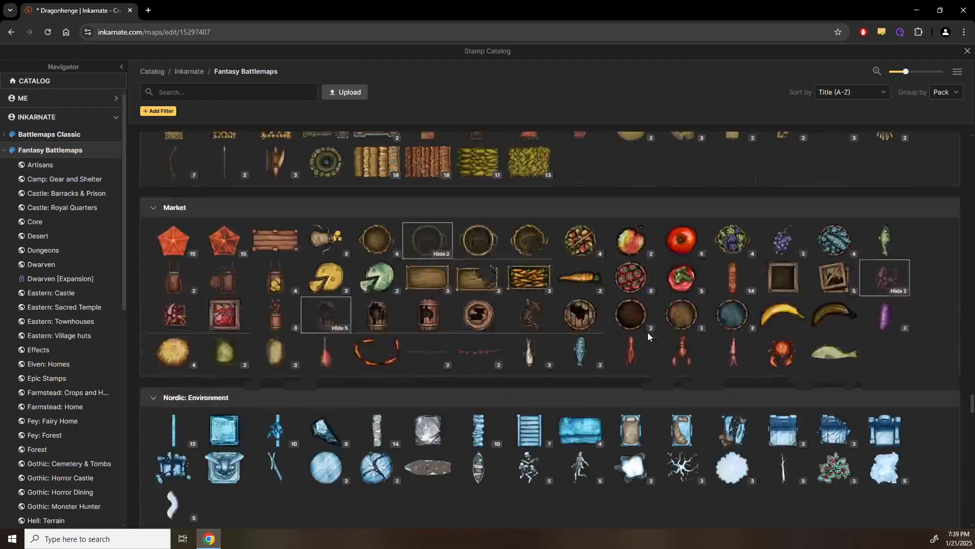
{"action": "scroll", "coordinate": [648, 332], "scroll_direction": "down", "scroll_amount": 4}
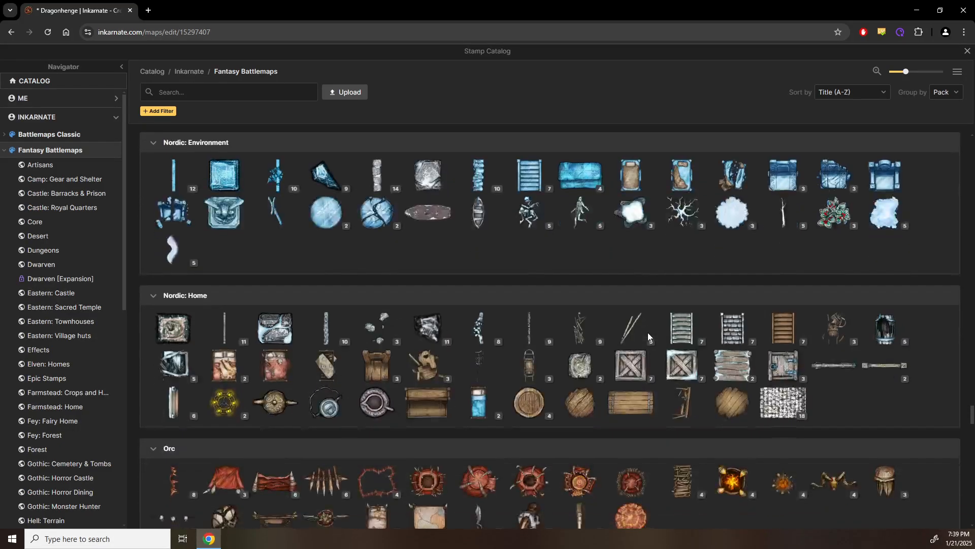
{"action": "scroll", "coordinate": [647, 332], "scroll_direction": "down", "scroll_amount": 7}
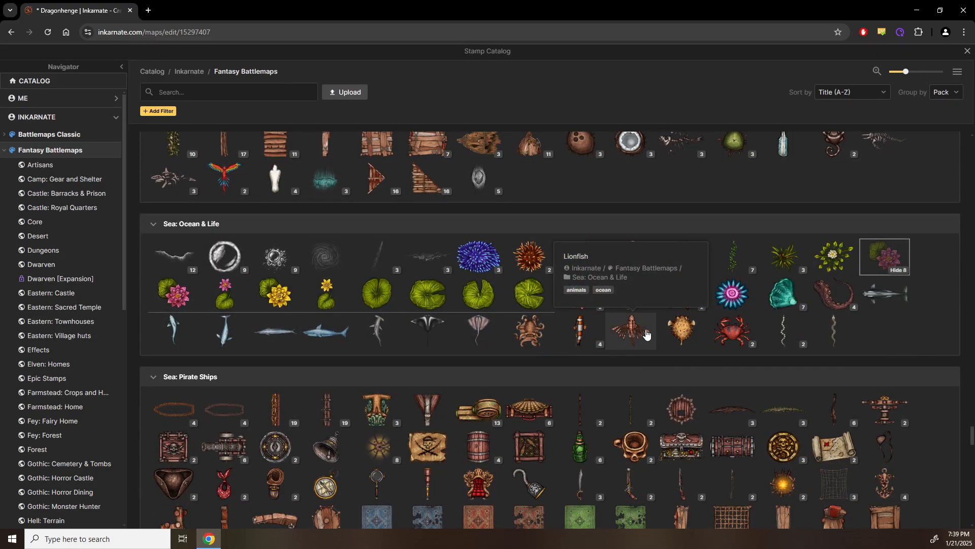
{"action": "scroll", "coordinate": [644, 331], "scroll_direction": "down", "scroll_amount": 6}
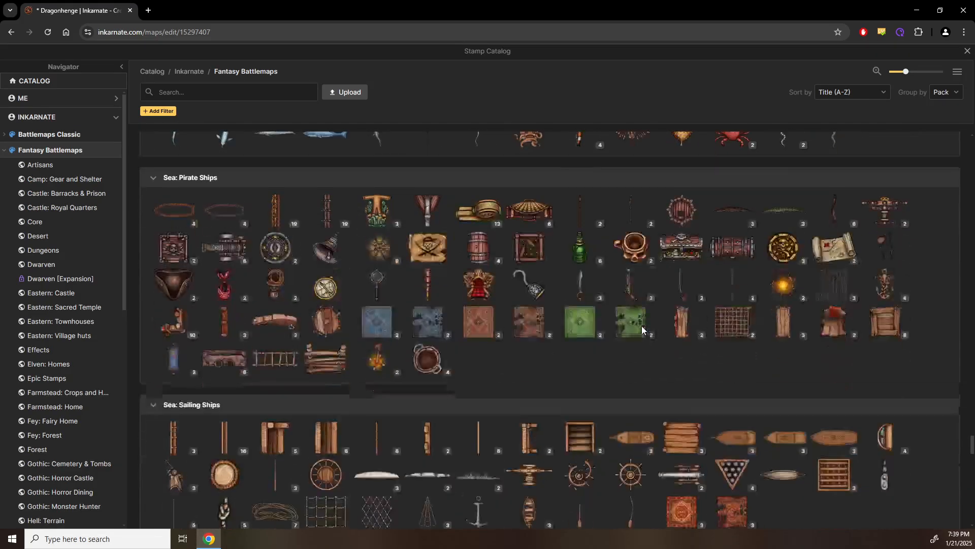
{"action": "scroll", "coordinate": [635, 329], "scroll_direction": "down", "scroll_amount": 8}
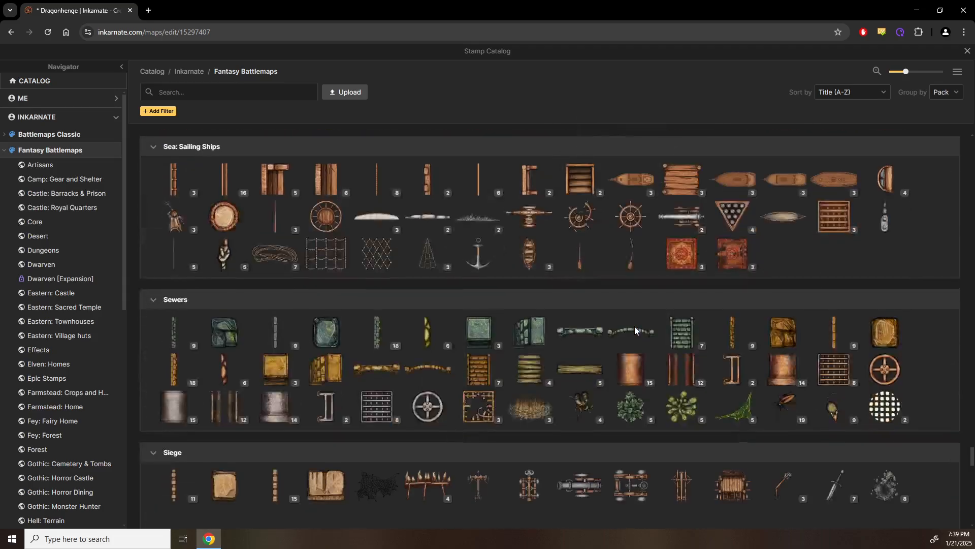
{"action": "scroll", "coordinate": [635, 330], "scroll_direction": "down", "scroll_amount": 8}
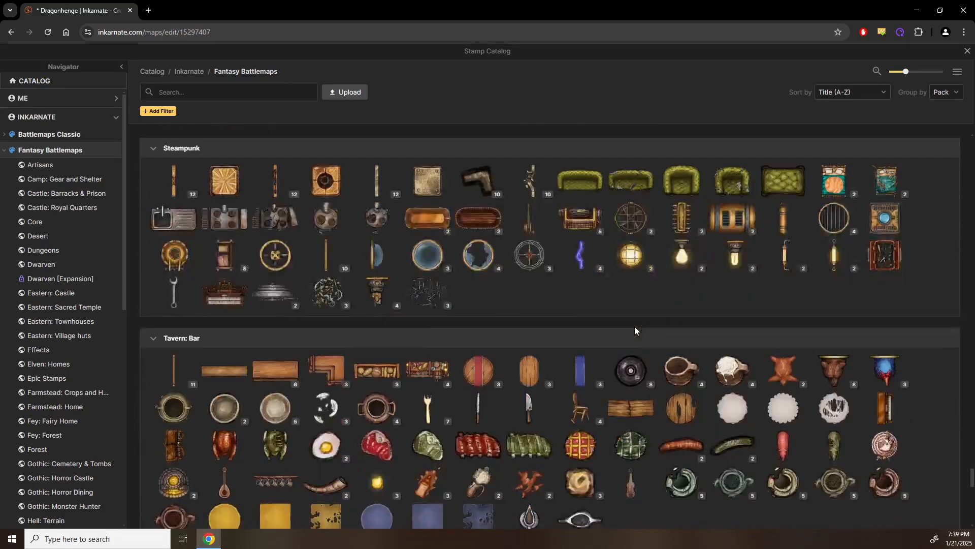
{"action": "scroll", "coordinate": [635, 330], "scroll_direction": "down", "scroll_amount": 7}
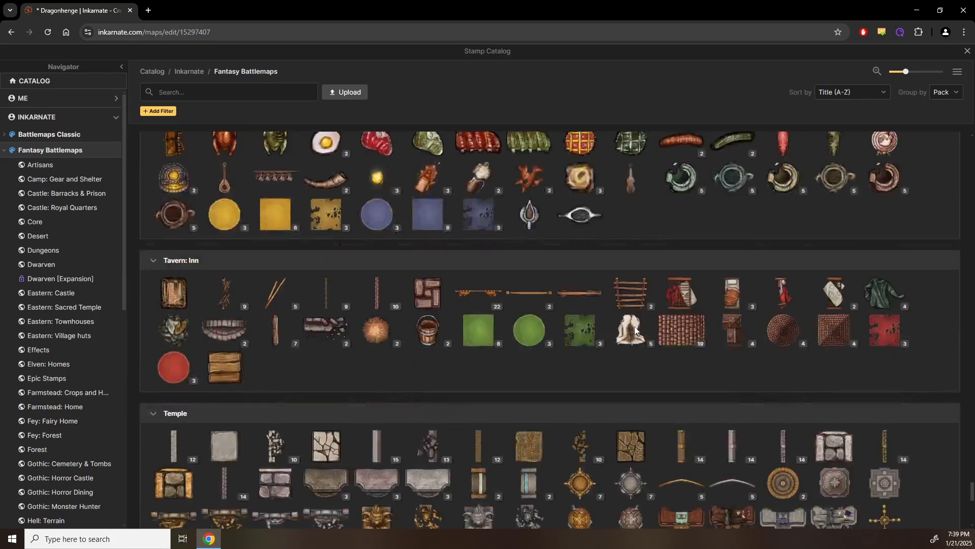
{"action": "scroll", "coordinate": [635, 329], "scroll_direction": "down", "scroll_amount": 5}
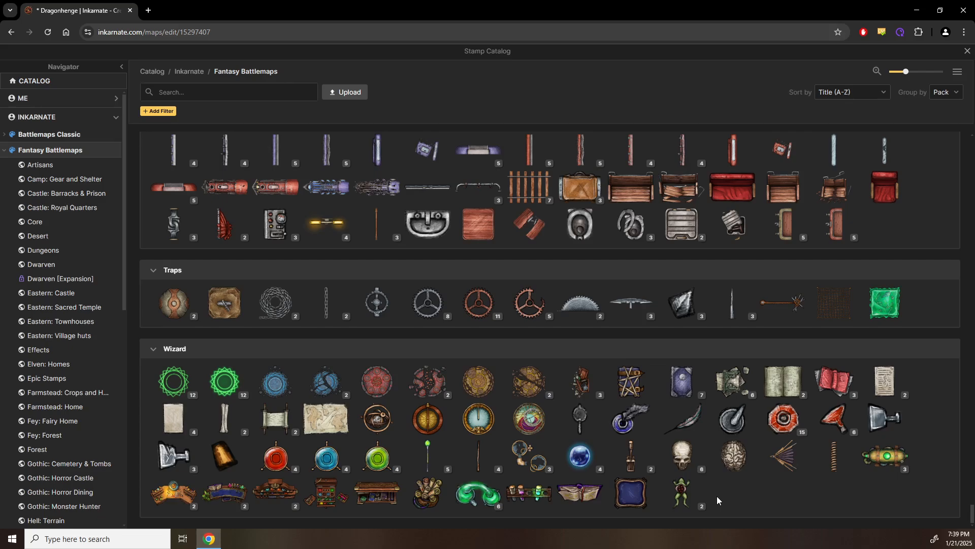
{"action": "scroll", "coordinate": [717, 496], "scroll_direction": "up", "scroll_amount": 10}
{"action": "scroll", "coordinate": [465, 425], "scroll_direction": "up", "scroll_amount": 6}
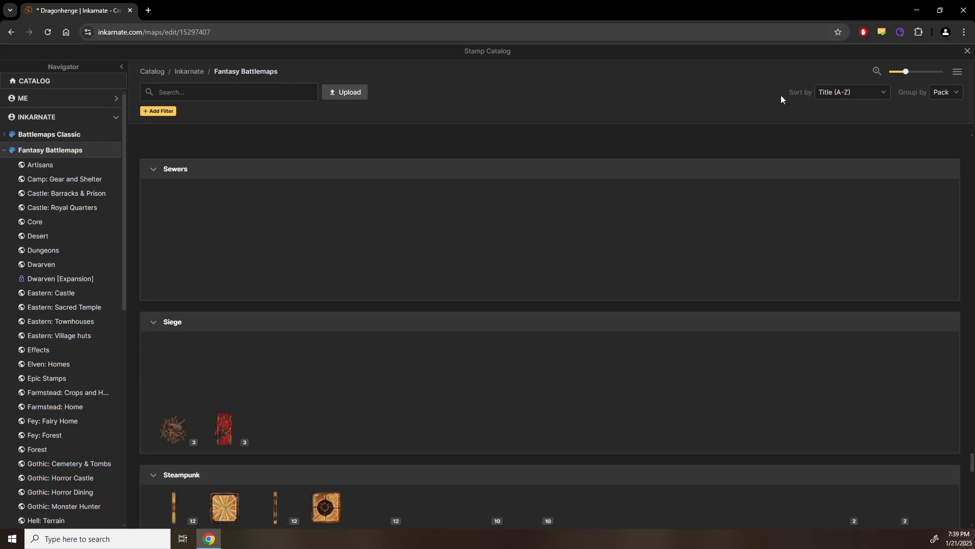
{"action": "left_click", "coordinate": [967, 51]}
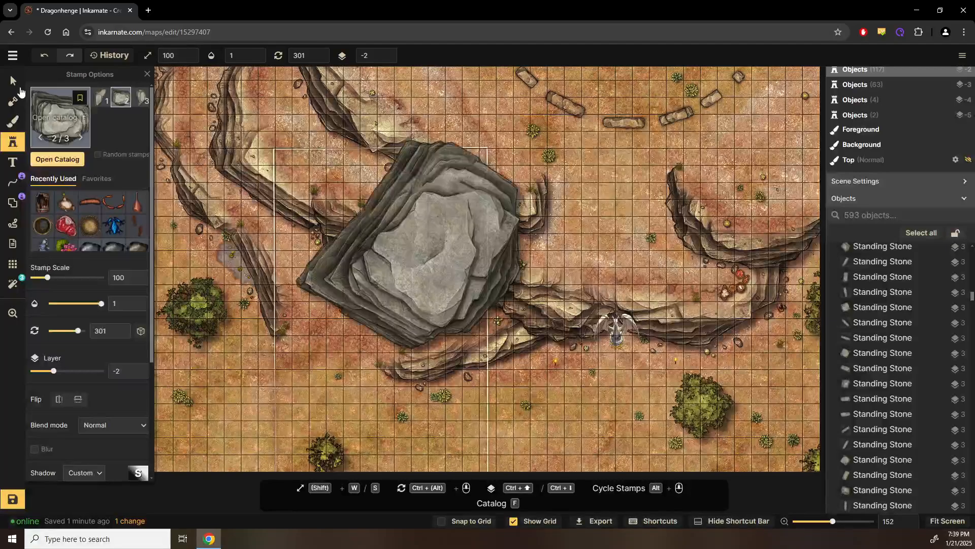
{"action": "left_click", "coordinate": [13, 81]}
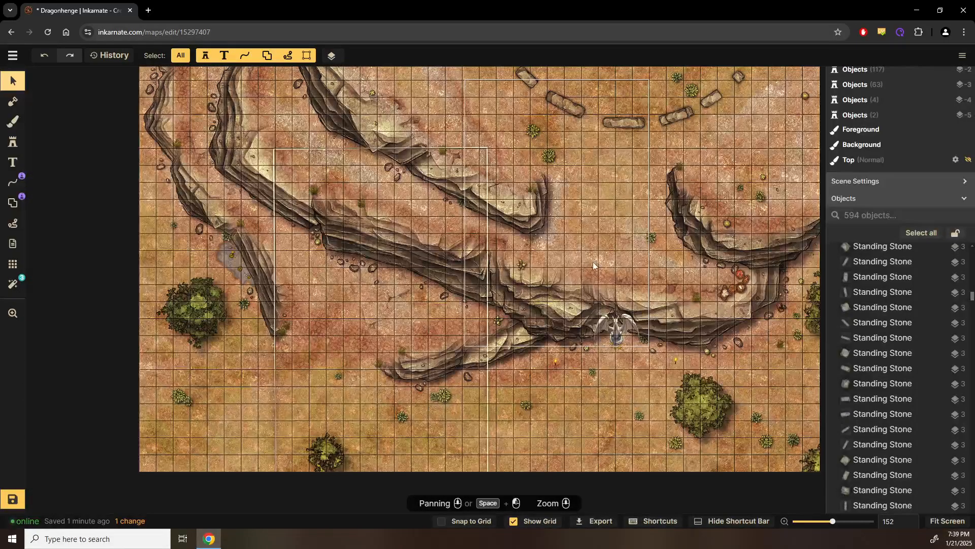
{"action": "scroll", "coordinate": [595, 261], "scroll_direction": "up", "scroll_amount": 6}
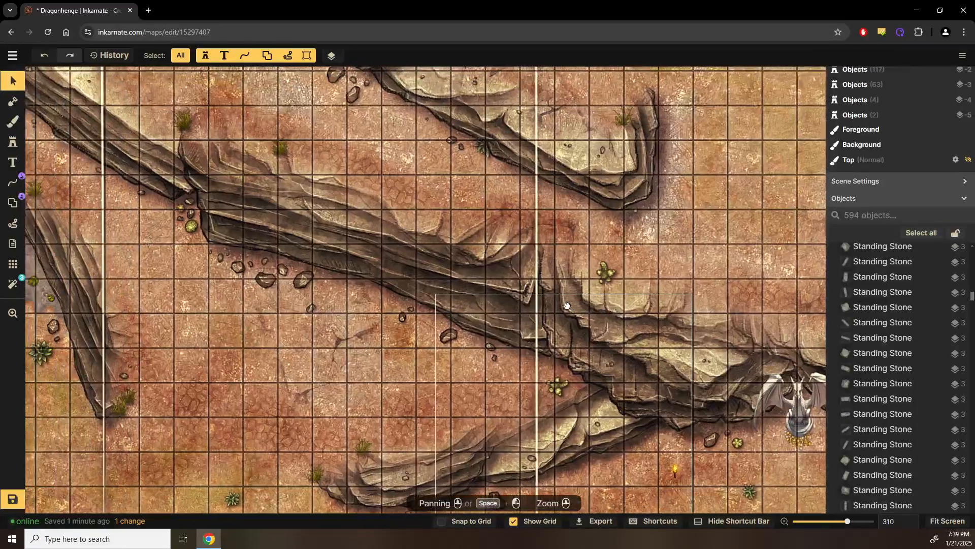
{"action": "left_click_drag", "start_coordinate": [568, 306], "coordinate": [644, 328]}
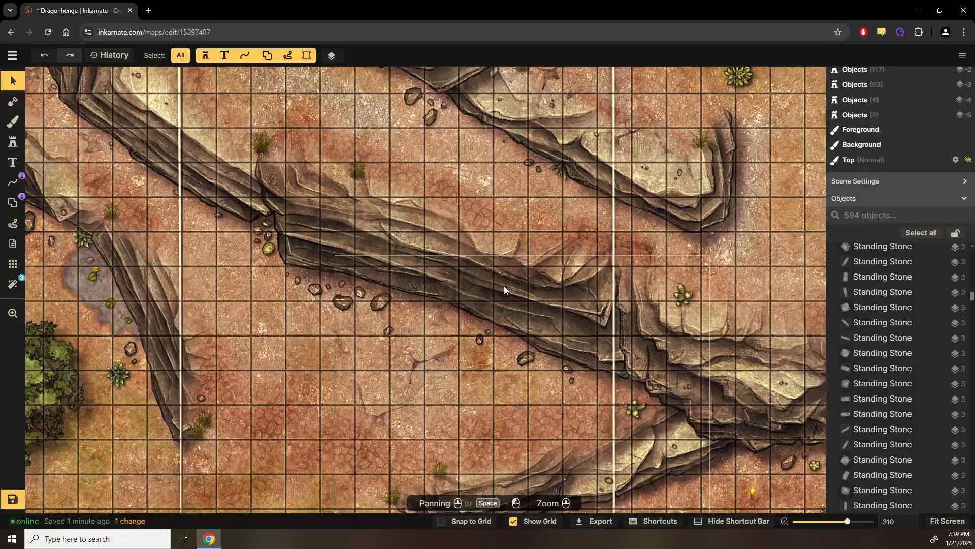
{"action": "scroll", "coordinate": [503, 287], "scroll_direction": "down", "scroll_amount": 1}
{"action": "left_click_drag", "start_coordinate": [480, 316], "coordinate": [473, 289]}
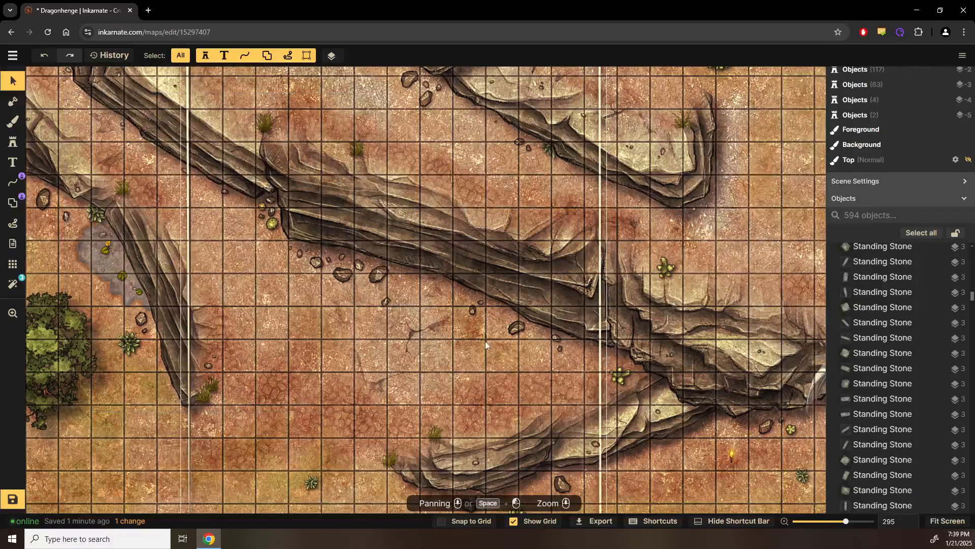
{"action": "scroll", "coordinate": [480, 347], "scroll_direction": "down", "scroll_amount": 2}
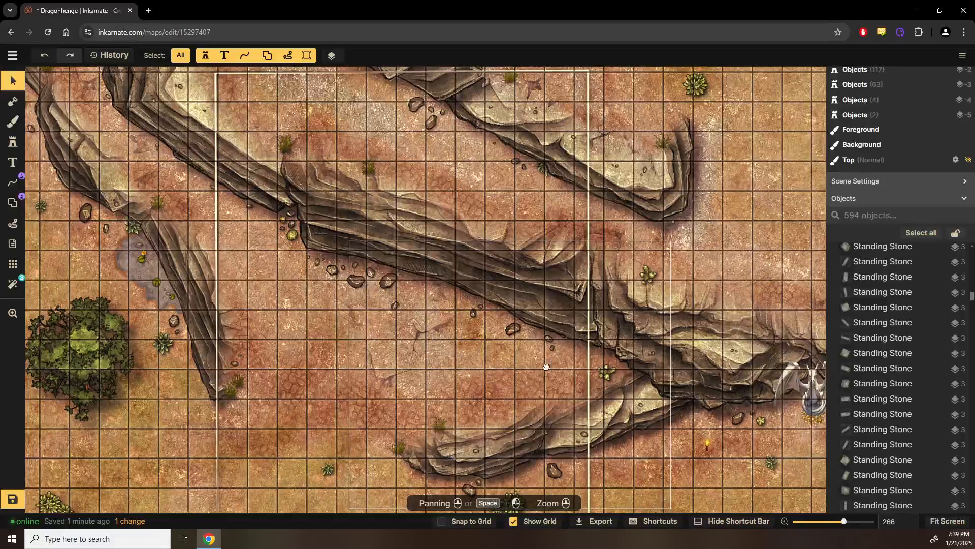
{"action": "left_click_drag", "start_coordinate": [515, 399], "coordinate": [564, 347]}
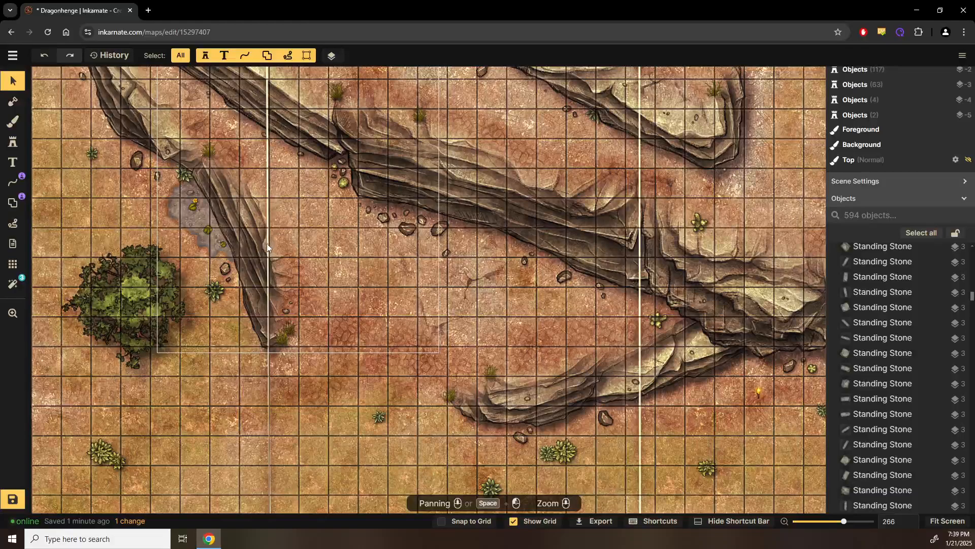
Step: Find the white frame among the scene objects by searching "path" and delete it from the map
{"action": "left_click", "coordinate": [854, 215]}
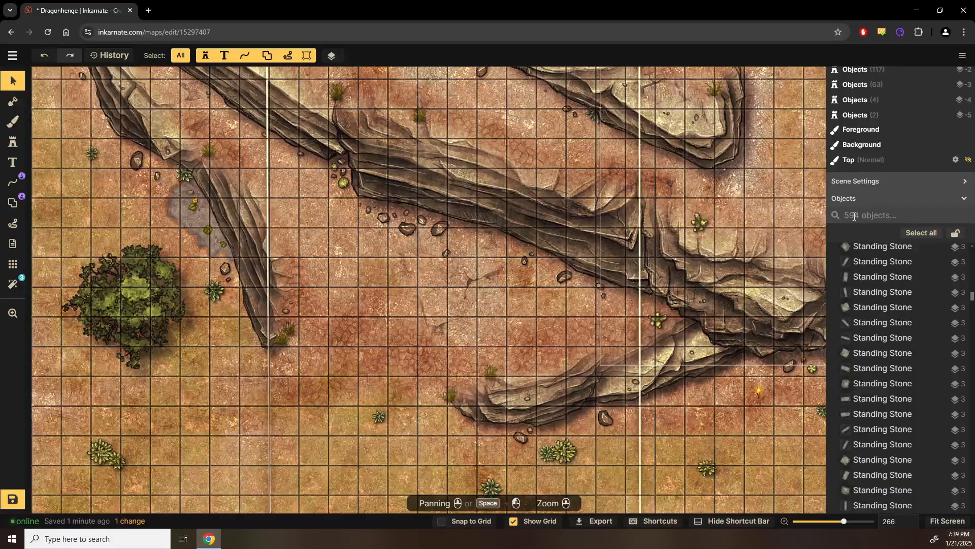
{"action": "type", "text": "path"}
{"action": "left_click", "coordinate": [888, 265]}
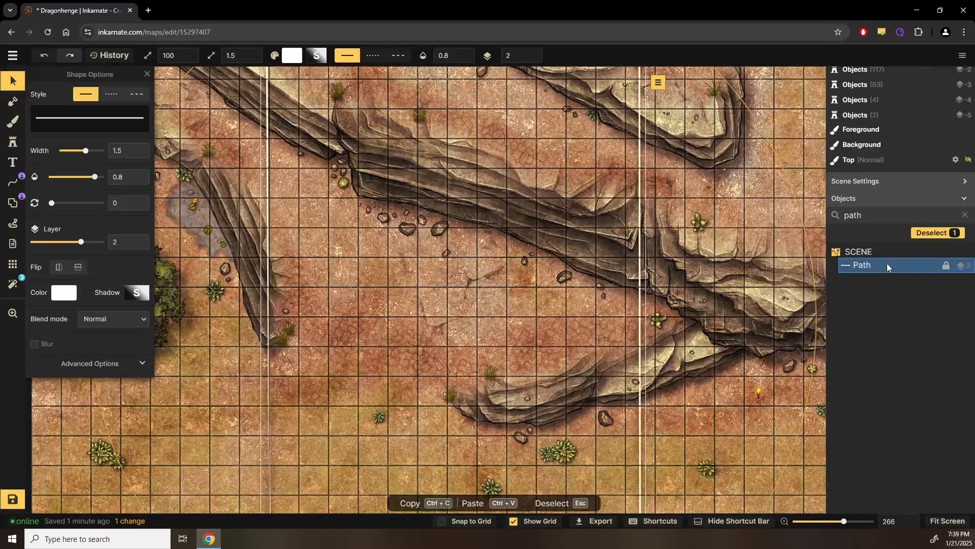
{"action": "key", "text": "Delete"}
{"action": "scroll", "coordinate": [607, 269], "scroll_direction": "down", "scroll_amount": 1}
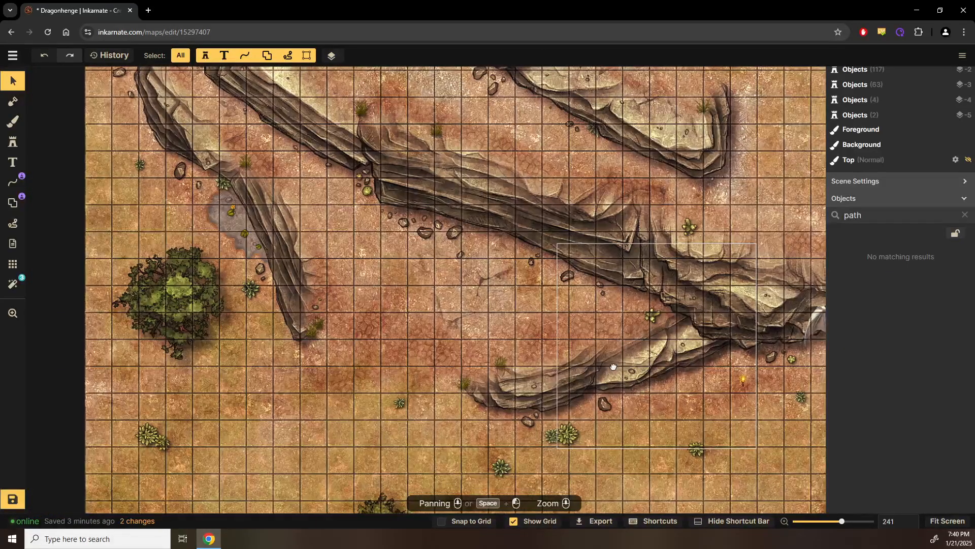
{"action": "left_click_drag", "start_coordinate": [617, 366], "coordinate": [578, 370]}
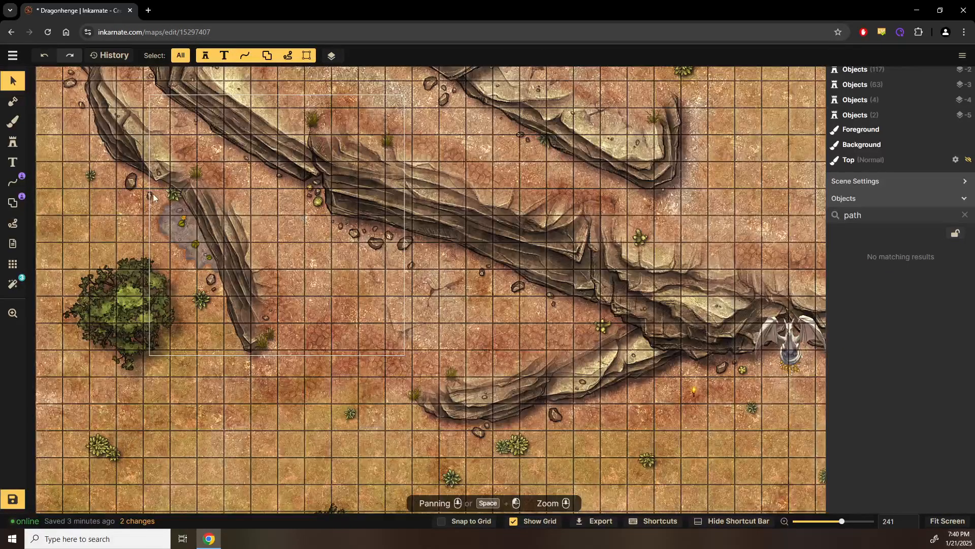
{"action": "left_click", "coordinate": [16, 146]}
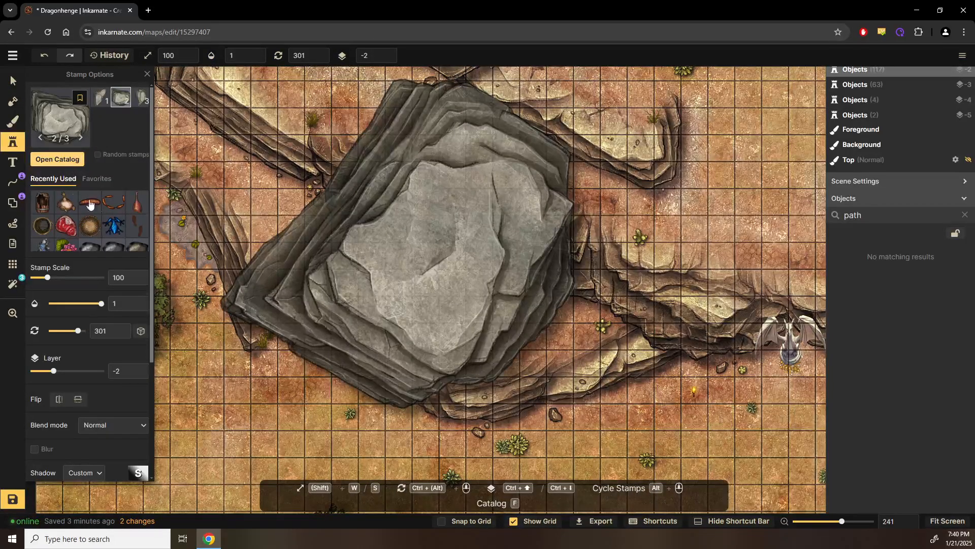
{"action": "key", "text": "f"}
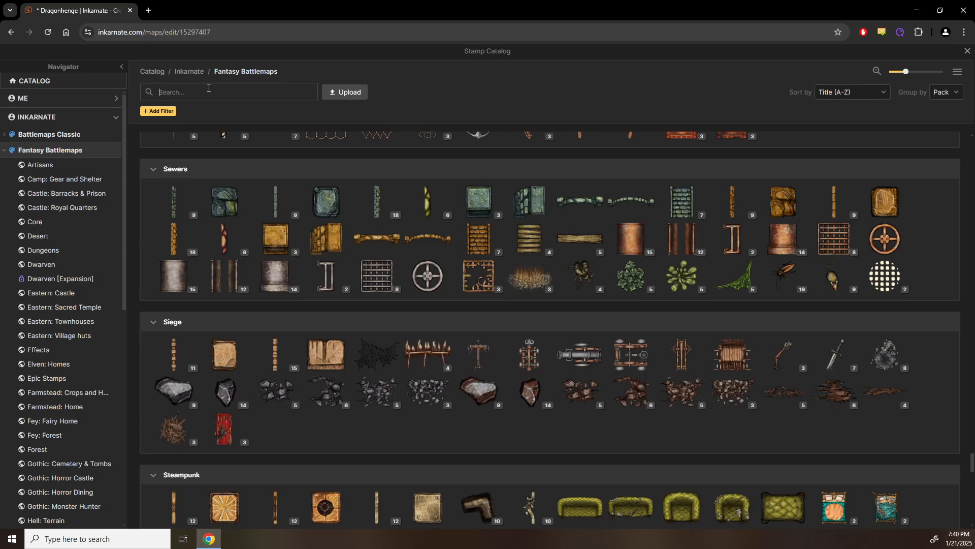
{"action": "left_click", "coordinate": [966, 52]}
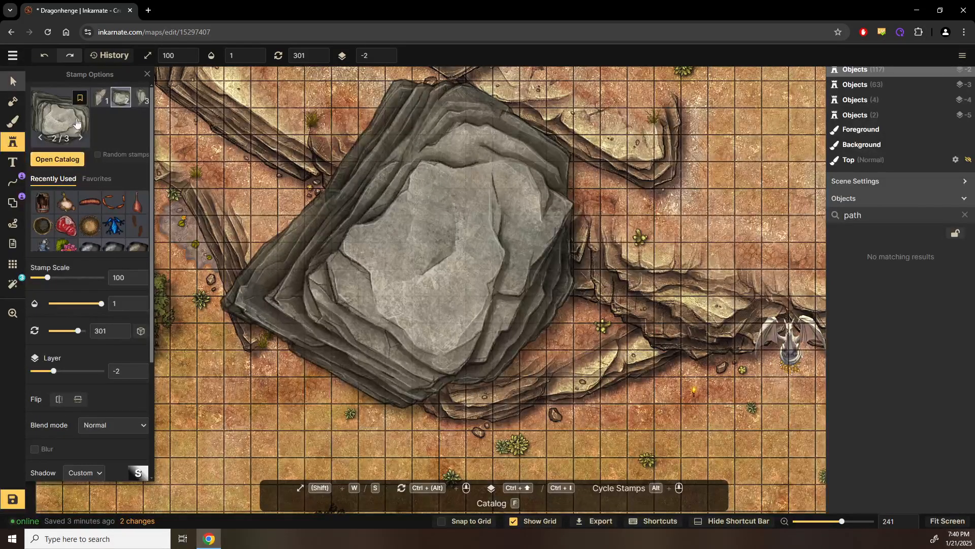
Step: Move the rock stamp with its small pebble from the foot of the central cliff southeast, beside the yellow-green shrub
{"action": "left_click", "coordinate": [13, 83]}
{"action": "scroll", "coordinate": [482, 290], "scroll_direction": "down", "scroll_amount": 1}
{"action": "left_click_drag", "start_coordinate": [491, 308], "coordinate": [569, 368]}
{"action": "scroll", "coordinate": [539, 342], "scroll_direction": "up", "scroll_amount": 4}
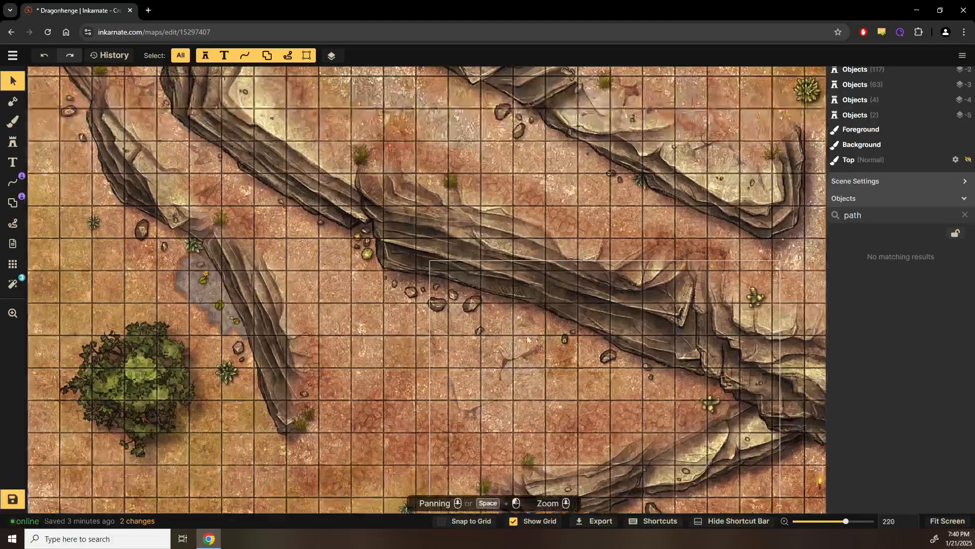
{"action": "scroll", "coordinate": [528, 339], "scroll_direction": "up", "scroll_amount": 3}
{"action": "left_click", "coordinate": [452, 295]}
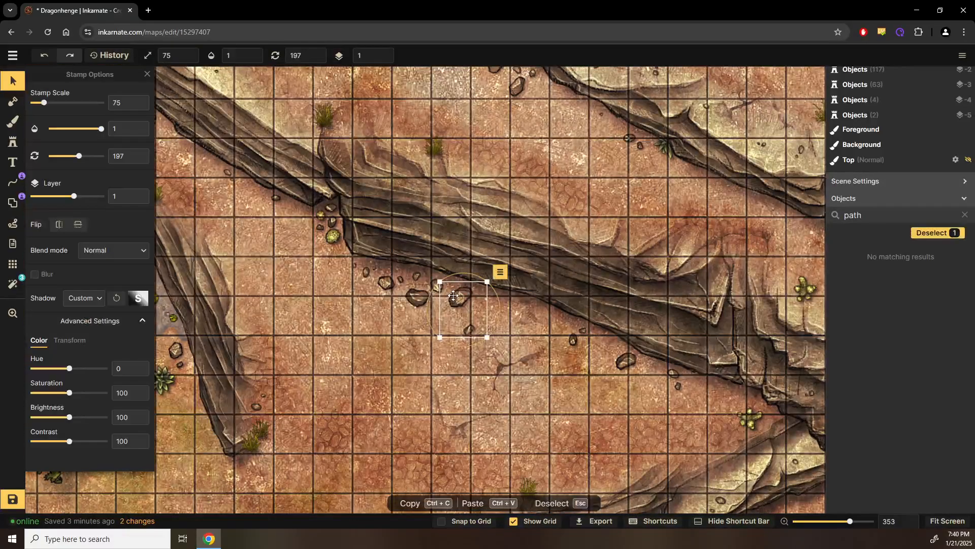
{"action": "left_click_drag", "start_coordinate": [614, 366], "coordinate": [710, 399]}
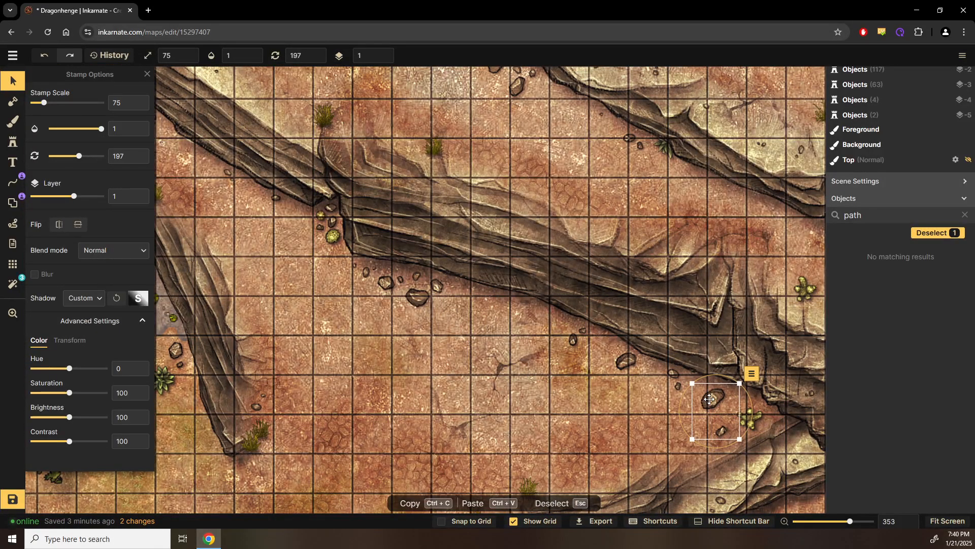
Step: Move two more rocks from the foot of the central cliff: one northwest beside the round yellow-green plant, one up onto the ledge
{"action": "left_click", "coordinate": [437, 287]}
{"action": "left_click_drag", "start_coordinate": [315, 231], "coordinate": [294, 214]}
{"action": "left_click", "coordinate": [425, 300]}
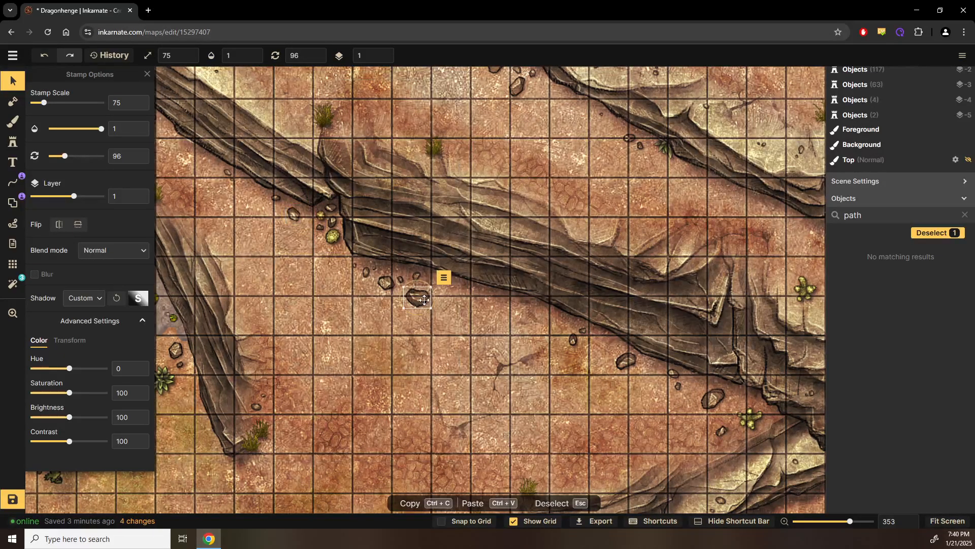
{"action": "left_click_drag", "start_coordinate": [420, 300], "coordinate": [309, 145]}
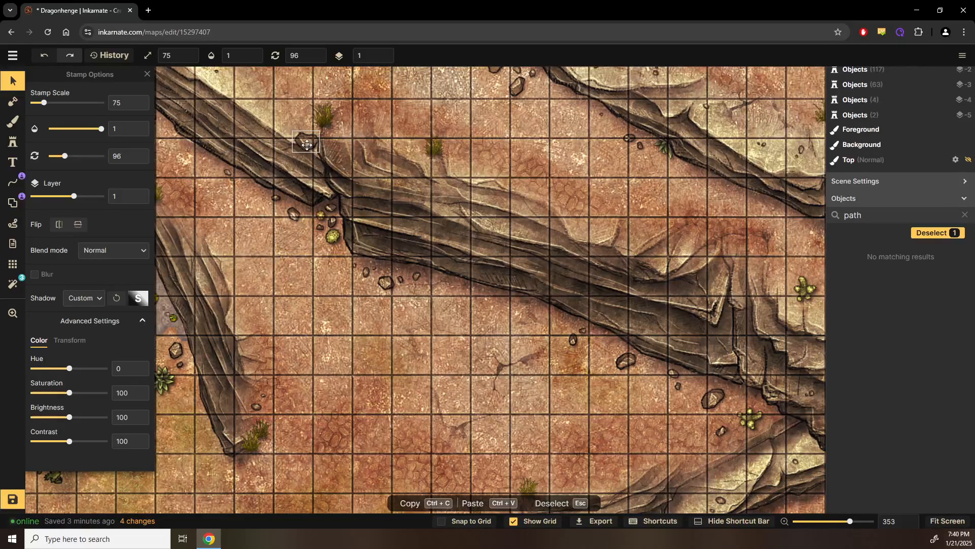
Step: Search the stamp catalog for "tent" and pick the green tarp variant from the Small Tents set in Camp: Gear and Shelter
{"action": "left_click", "coordinate": [13, 141]}
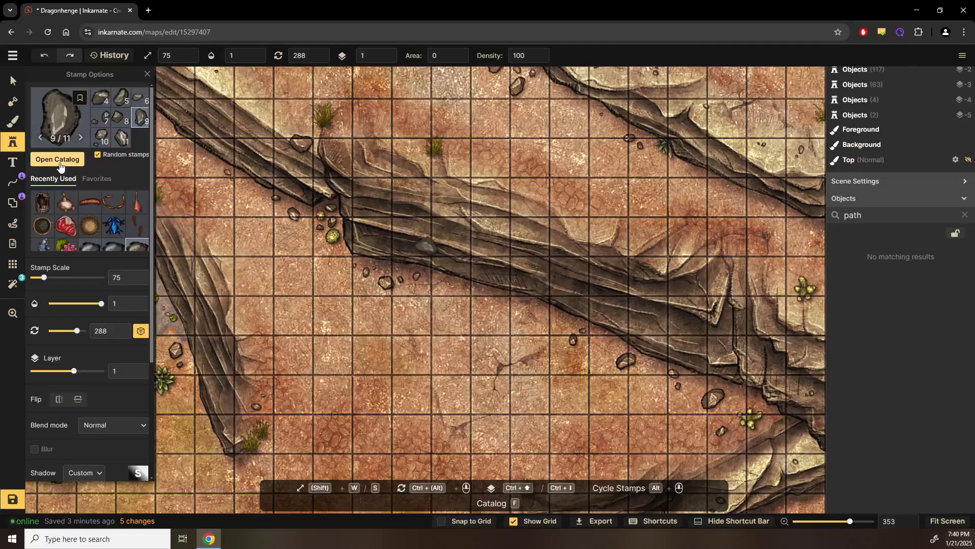
{"action": "left_click", "coordinate": [58, 160]}
{"action": "type", "text": "tent"}
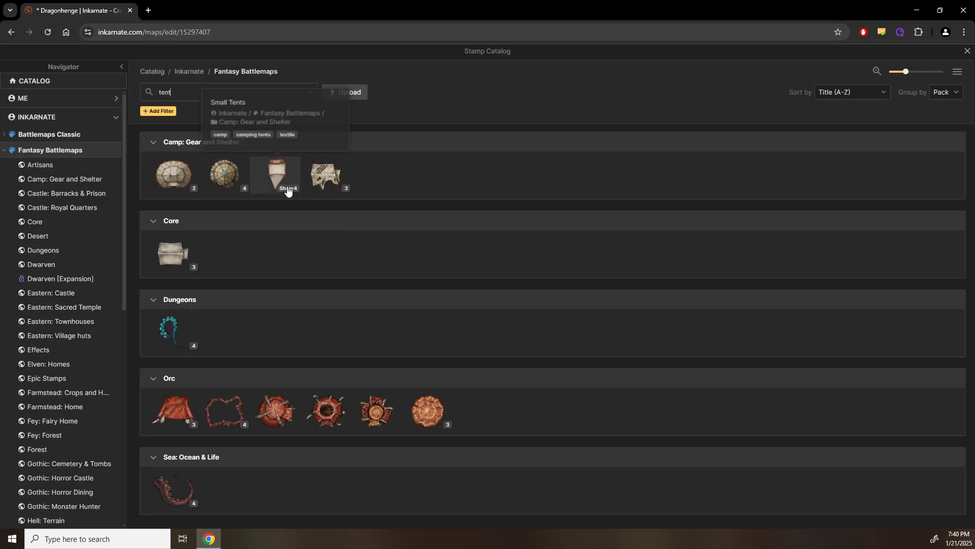
{"action": "left_click", "coordinate": [288, 188]}
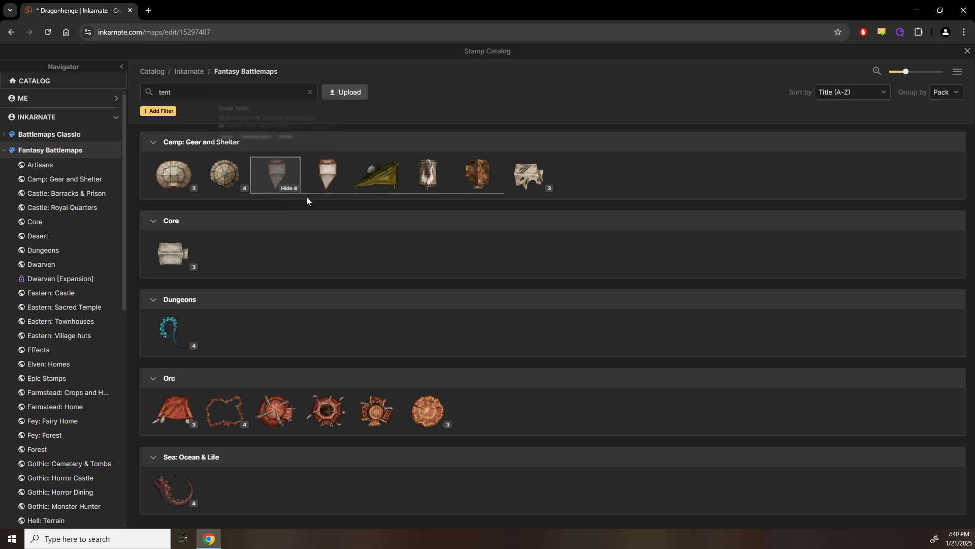
{"action": "left_click", "coordinate": [369, 175]}
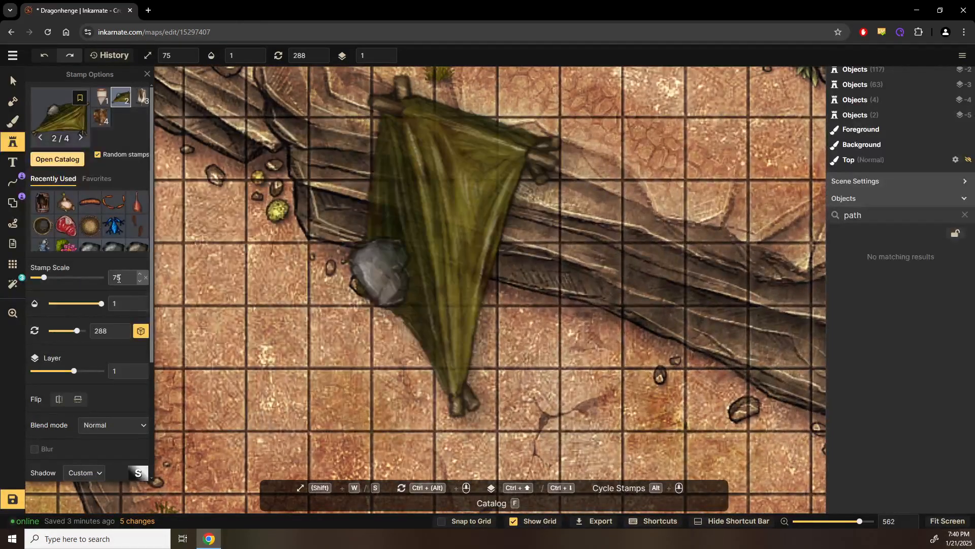
Step: Set the stamp scale to 30, place the tent, rotate it and position it against the foot of the central cliff
{"action": "double_click", "coordinate": [117, 278]}
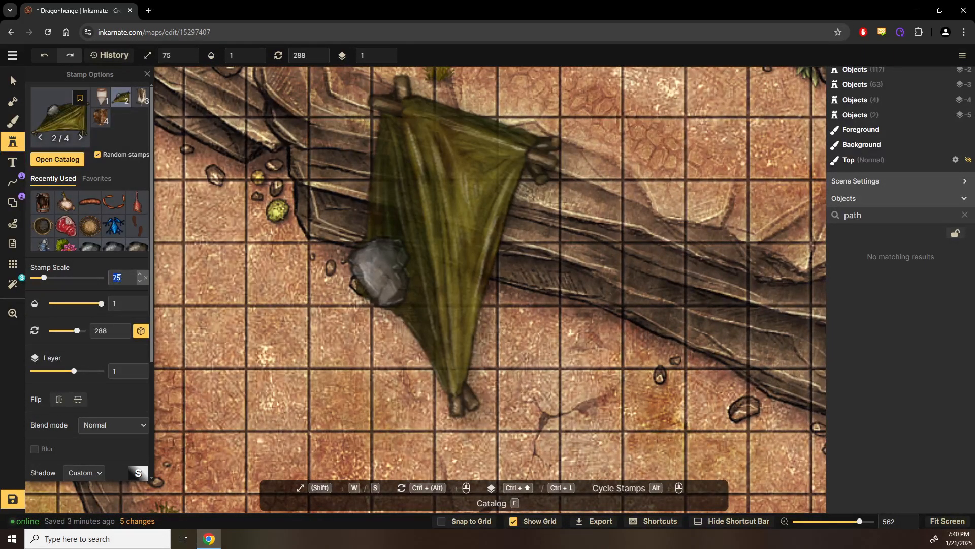
{"action": "type", "text": "30"}
{"action": "left_click", "coordinate": [549, 377]}
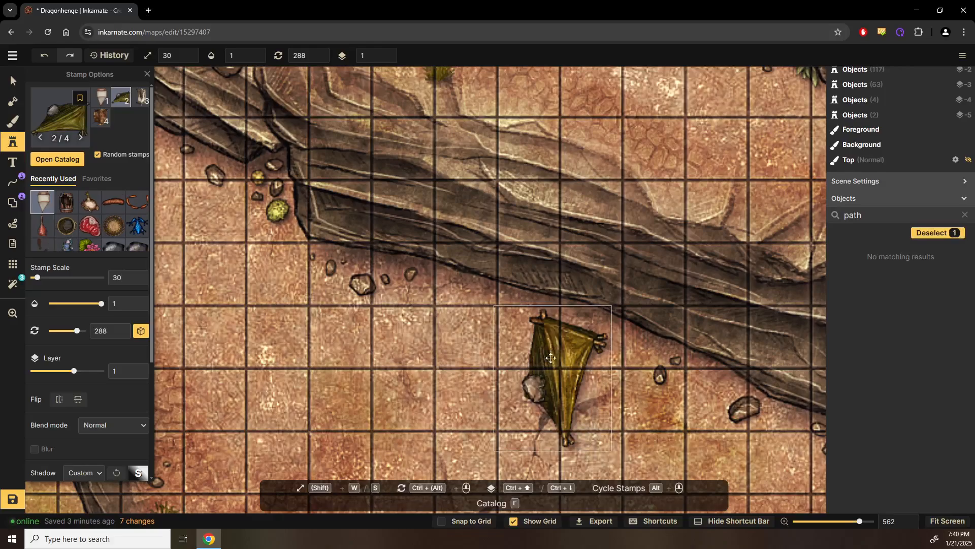
{"action": "left_click_drag", "start_coordinate": [554, 285], "coordinate": [681, 372]}
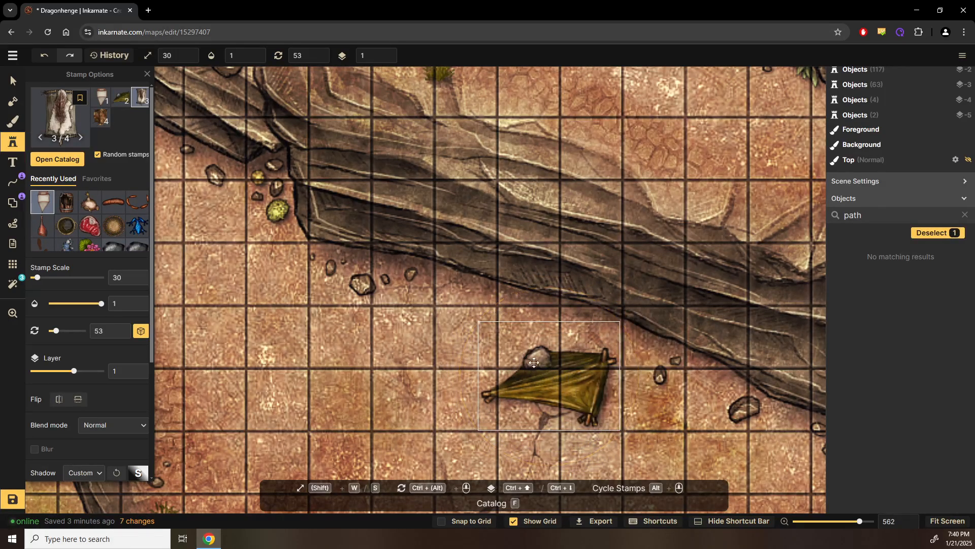
{"action": "left_click_drag", "start_coordinate": [533, 355], "coordinate": [499, 319]}
Step: Lower the tent to layer -3, then adjust its rotation and position so it tucks under the cliff edge
{"action": "key", "text": "ctrl+Down"}
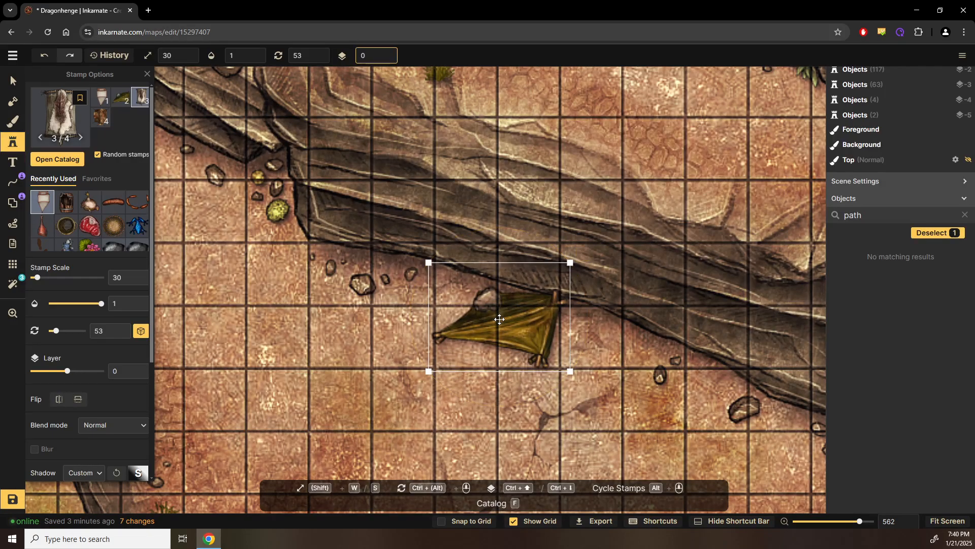
{"action": "key", "text": "ctrl+Down"}
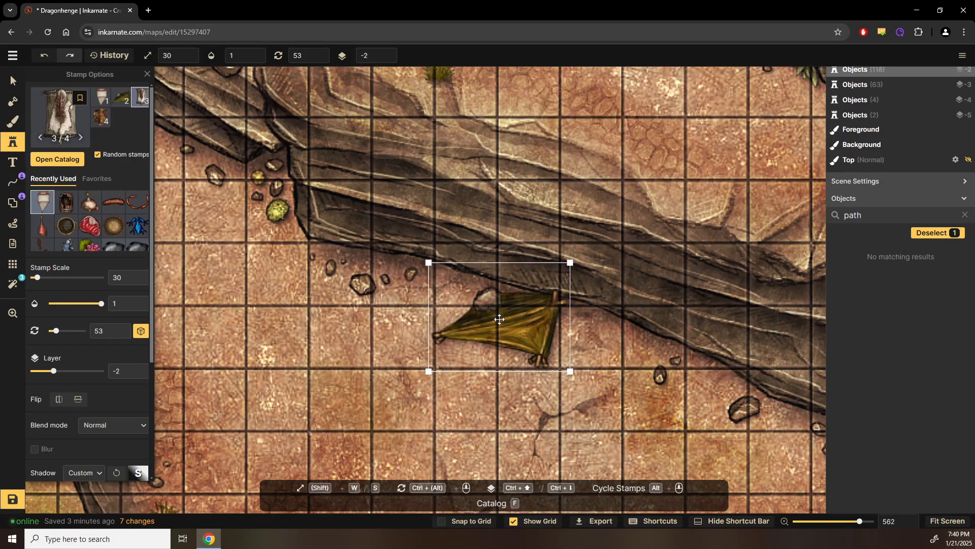
{"action": "key", "text": "ctrl+Down"}
{"action": "mouse_move", "coordinate": [511, 231]}
{"action": "left_click_drag", "start_coordinate": [511, 232], "coordinate": [518, 233]}
{"action": "left_click_drag", "start_coordinate": [505, 300], "coordinate": [508, 298]}
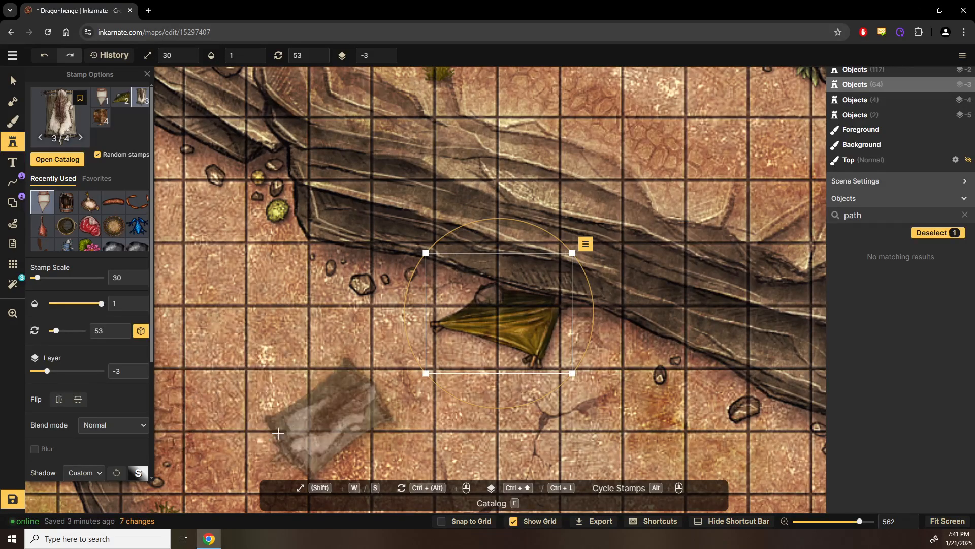
Step: Recolor the tent blue by setting its hue to 156
{"action": "scroll", "coordinate": [101, 401], "scroll_direction": "down", "scroll_amount": 3}
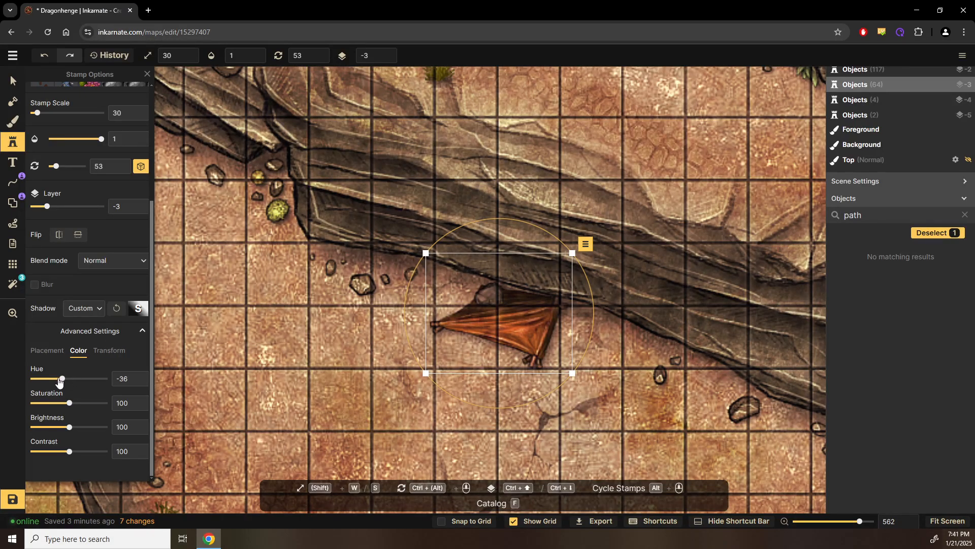
{"action": "left_click_drag", "start_coordinate": [25, 377], "coordinate": [59, 378]}
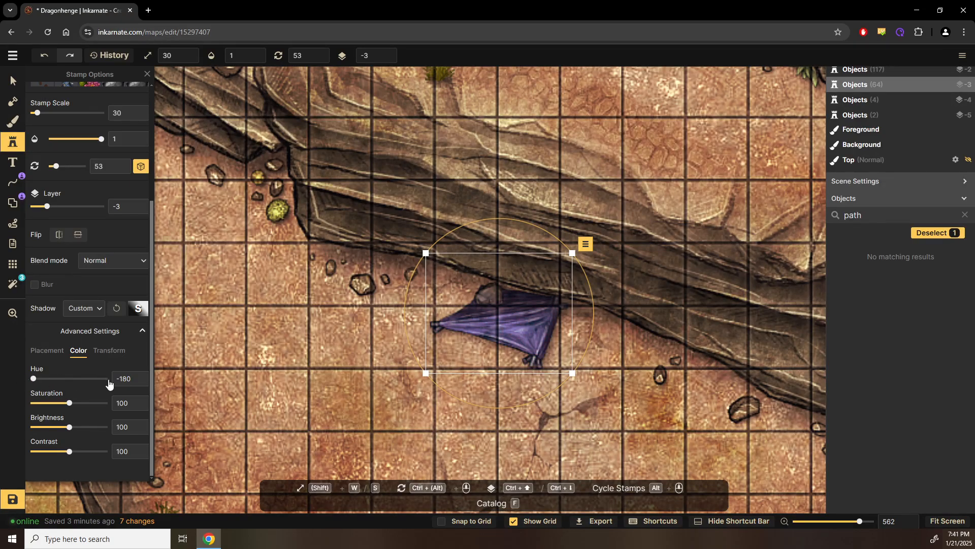
{"action": "left_click_drag", "start_coordinate": [101, 379], "coordinate": [102, 380]}
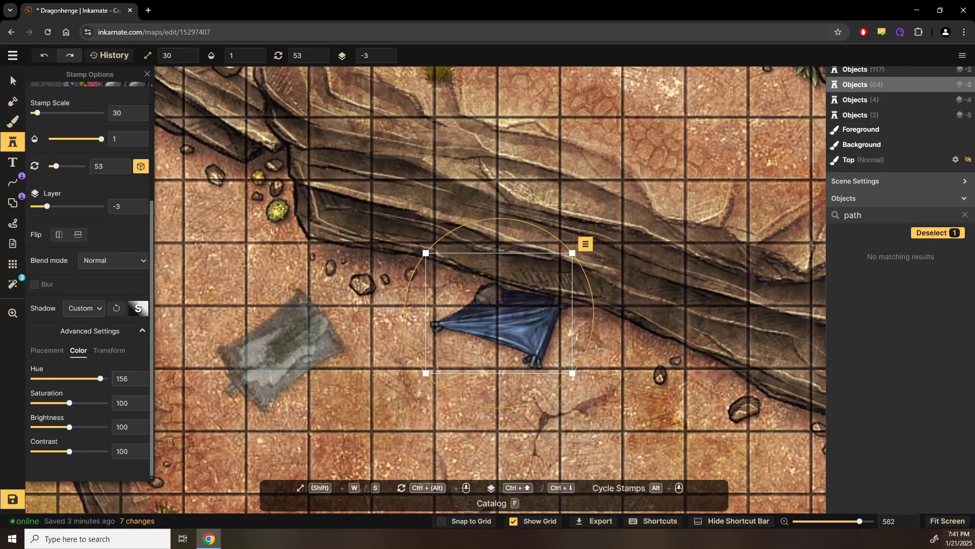
{"action": "left_click", "coordinate": [12, 141]}
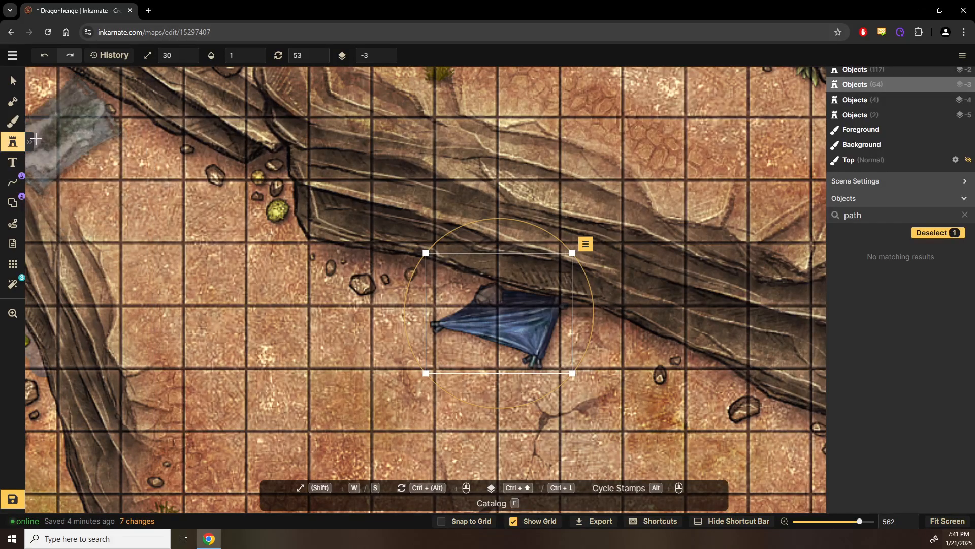
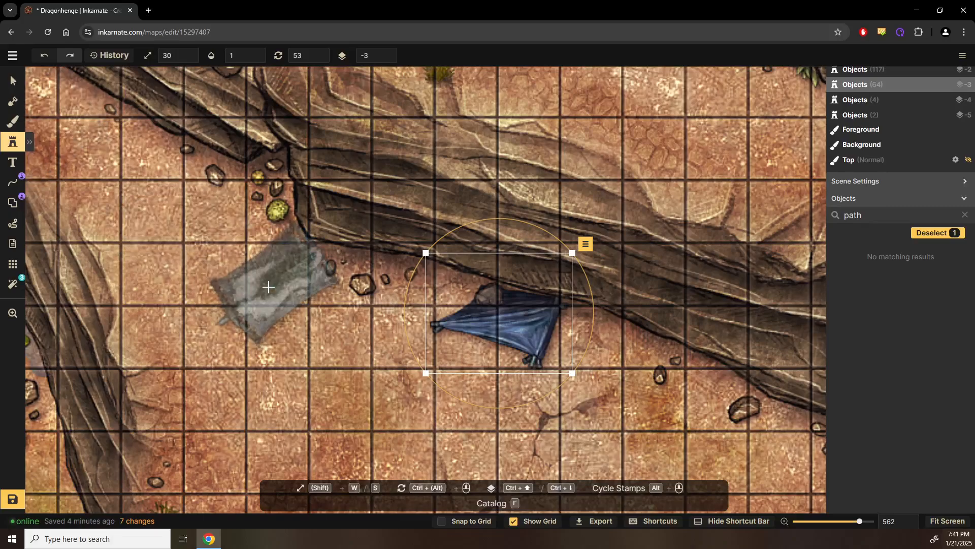
Step: Search the stamp catalog for "campfire" and pick the burnt-out stone fire ring from Camp: Gear and Shelter
{"action": "scroll", "coordinate": [270, 284], "scroll_direction": "down", "scroll_amount": 2}
{"action": "left_click", "coordinate": [29, 142]}
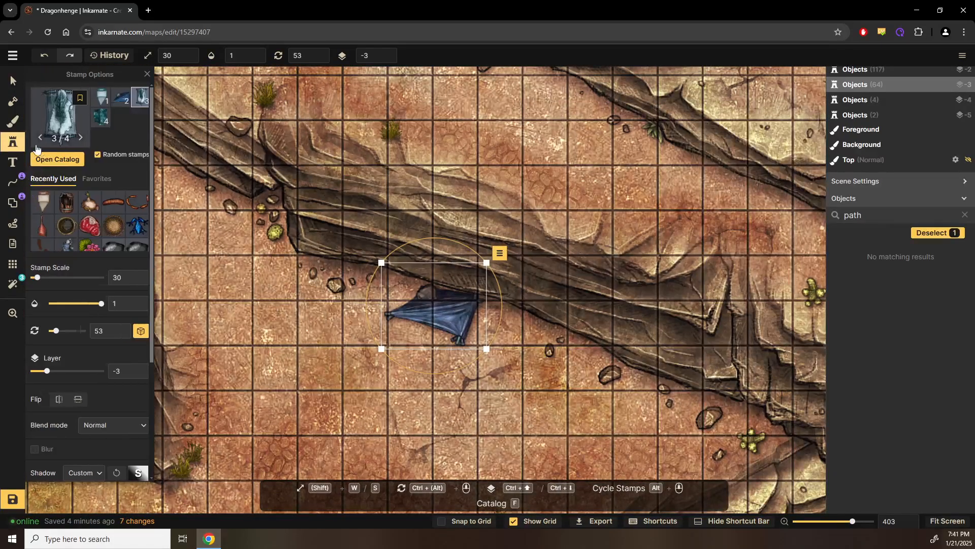
{"action": "left_click", "coordinate": [53, 161]}
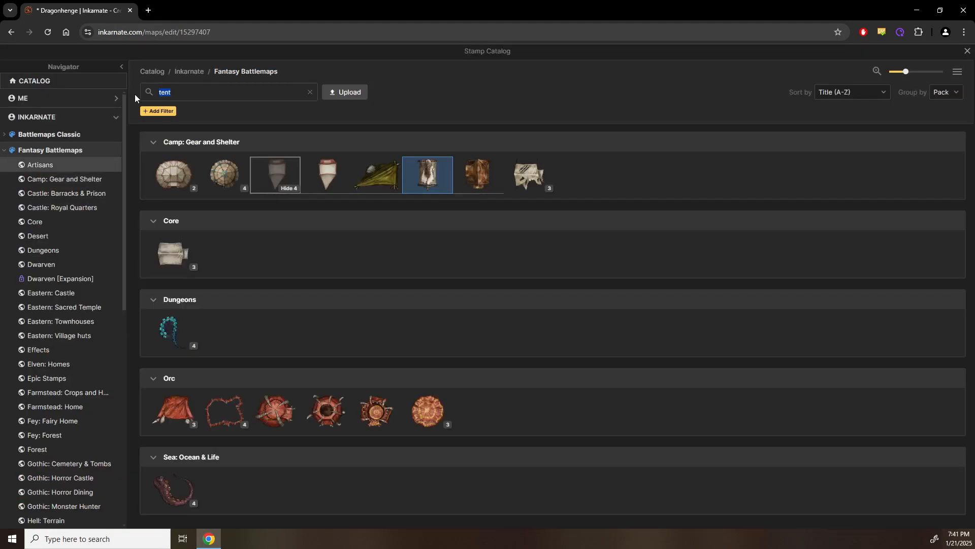
{"action": "double_click", "coordinate": [184, 97]}
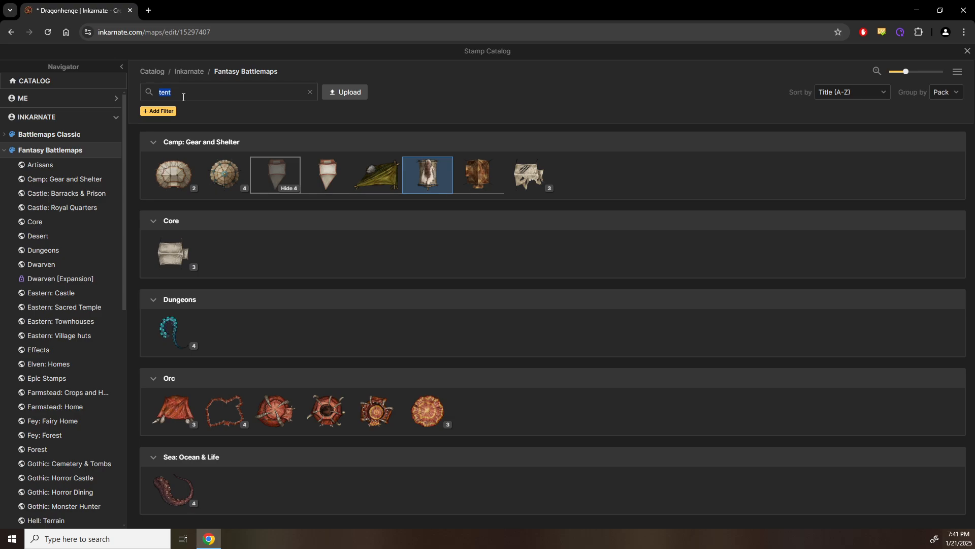
{"action": "type", "text": "campfire"}
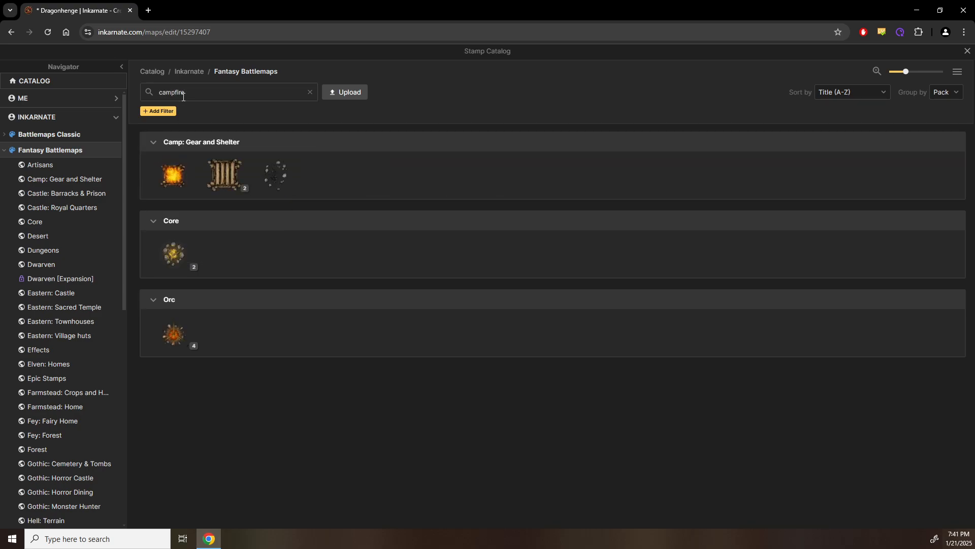
{"action": "left_click", "coordinate": [276, 174]}
Step: Place the burnt-out campfire on the ground just south of the blue tent and reduce its scale to 22
{"action": "scroll", "coordinate": [453, 355], "scroll_direction": "up", "scroll_amount": 5}
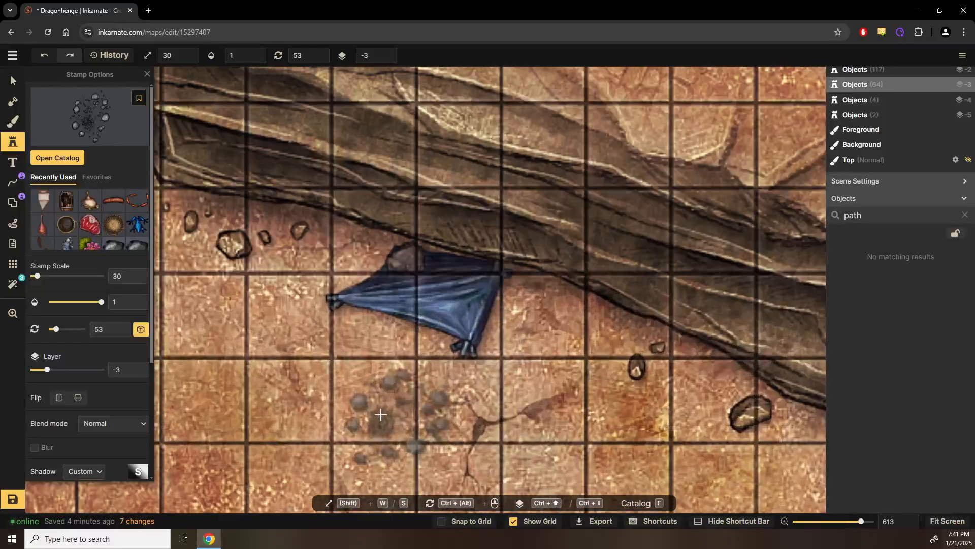
{"action": "scroll", "coordinate": [415, 331], "scroll_direction": "down", "scroll_amount": 5}
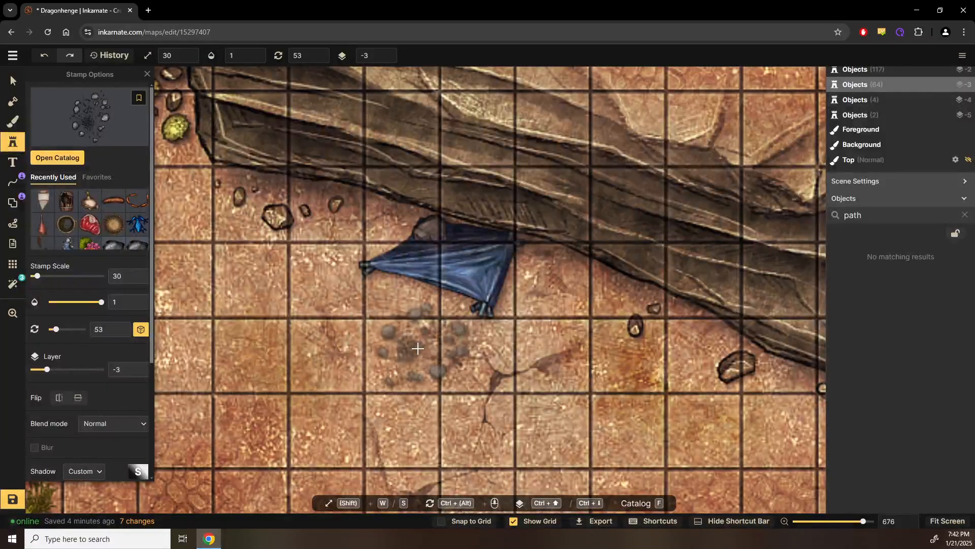
{"action": "left_click", "coordinate": [417, 356]}
{"action": "key", "text": "s"}
{"action": "key", "text": "s"}
{"action": "key", "text": "s"}
{"action": "key", "text": "s"}
{"action": "key", "text": "s"}
{"action": "key", "text": "s"}
{"action": "key", "text": "s"}
{"action": "key", "text": "s"}
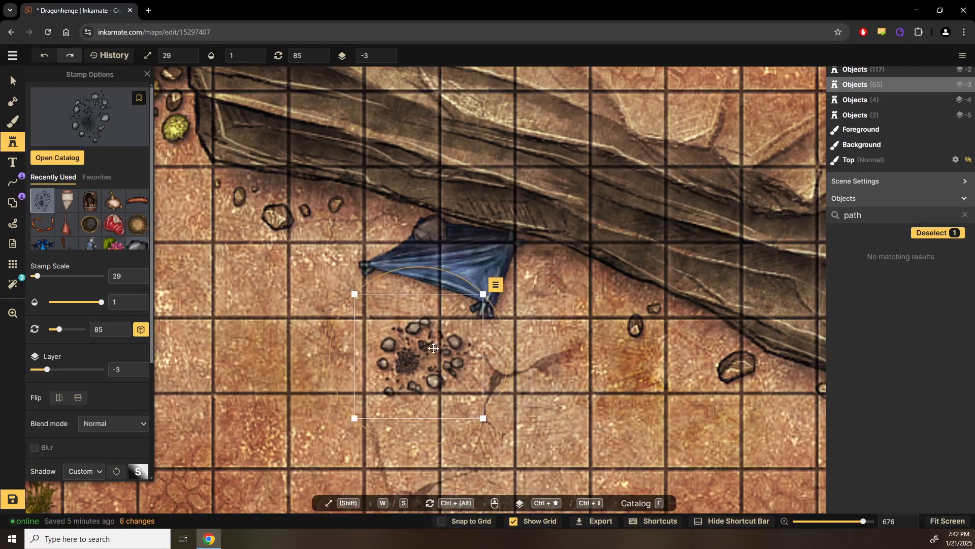
{"action": "key", "text": "s"}
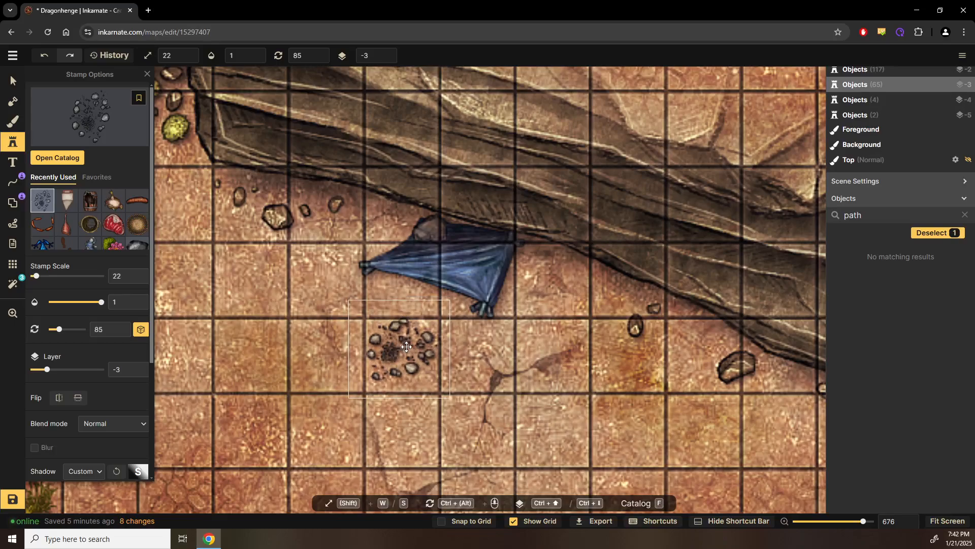
Step: Reduce the burnt-out campfire's scale to 20, then search the stamp catalog for "log" and pick the Core log
{"action": "key", "text": "s"}
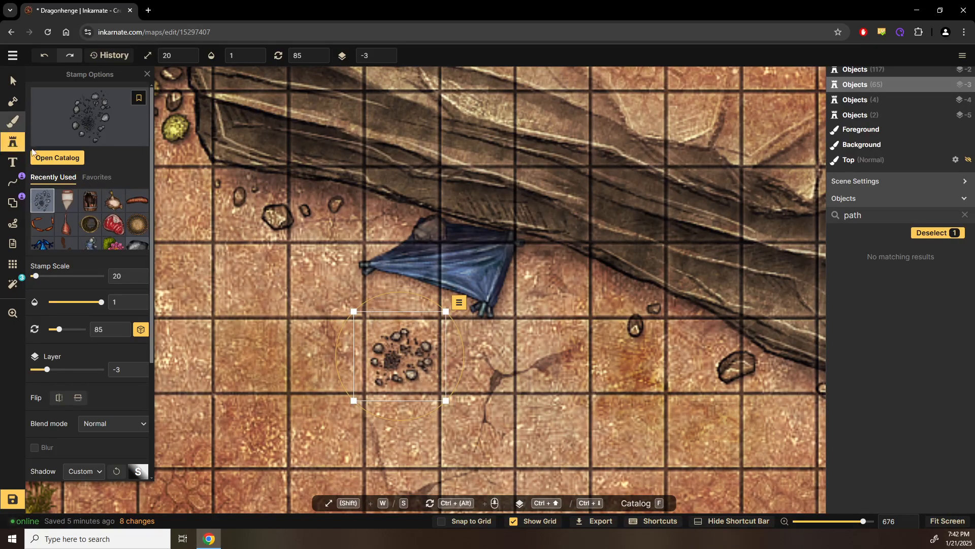
{"action": "left_click", "coordinate": [71, 158]}
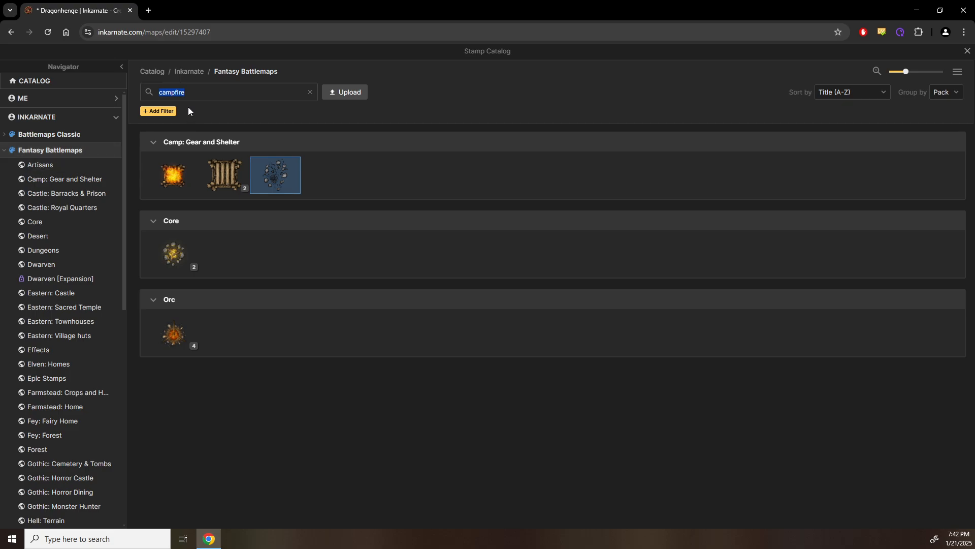
{"action": "type", "text": "log"}
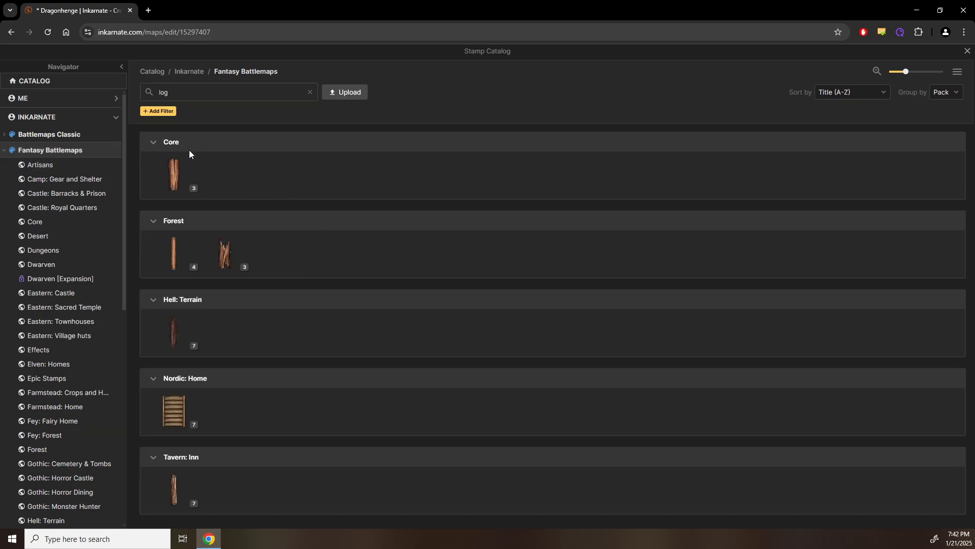
{"action": "left_click", "coordinate": [173, 176]}
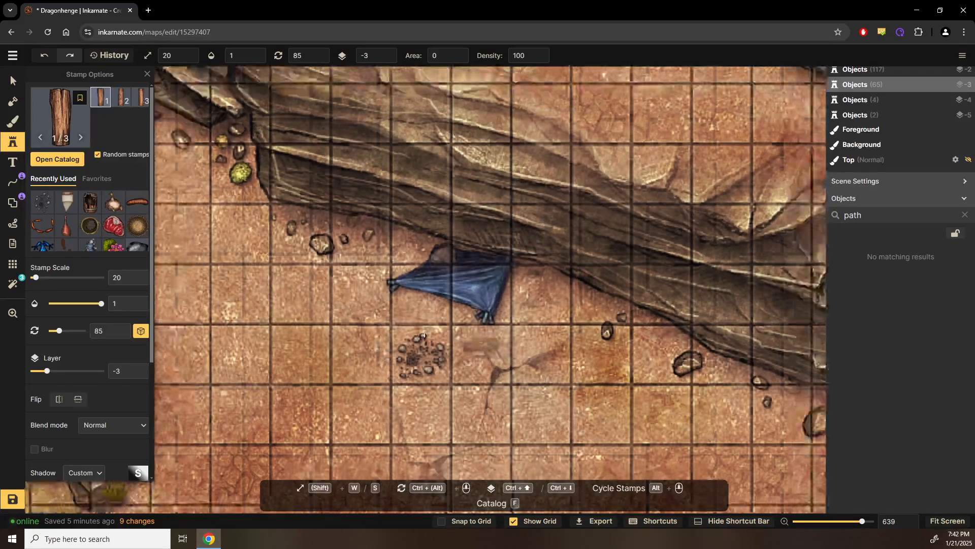
Step: Place a log on the ground just west of the campfire and rotate it to 45
{"action": "left_click", "coordinate": [353, 320]}
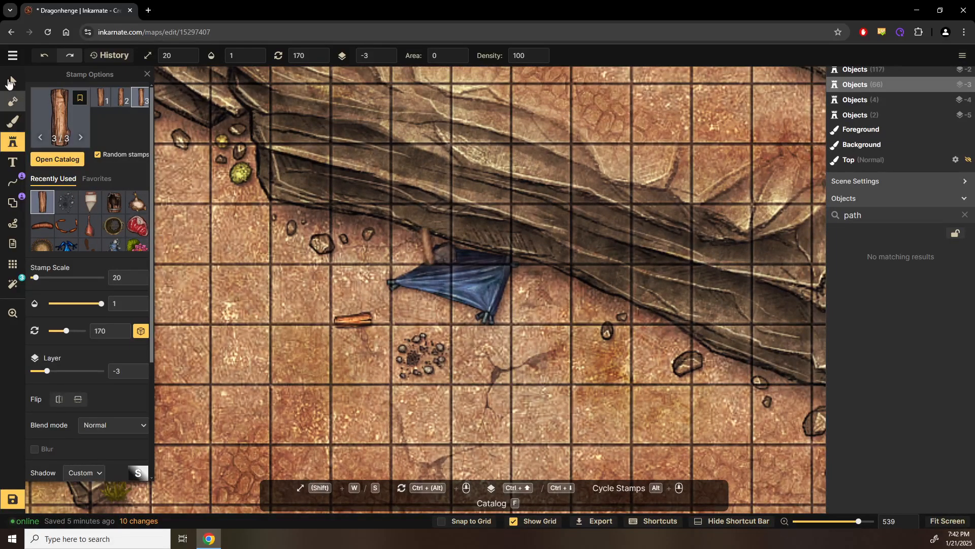
{"action": "left_click", "coordinate": [13, 80]}
{"action": "left_click_drag", "start_coordinate": [336, 291], "coordinate": [319, 297]}
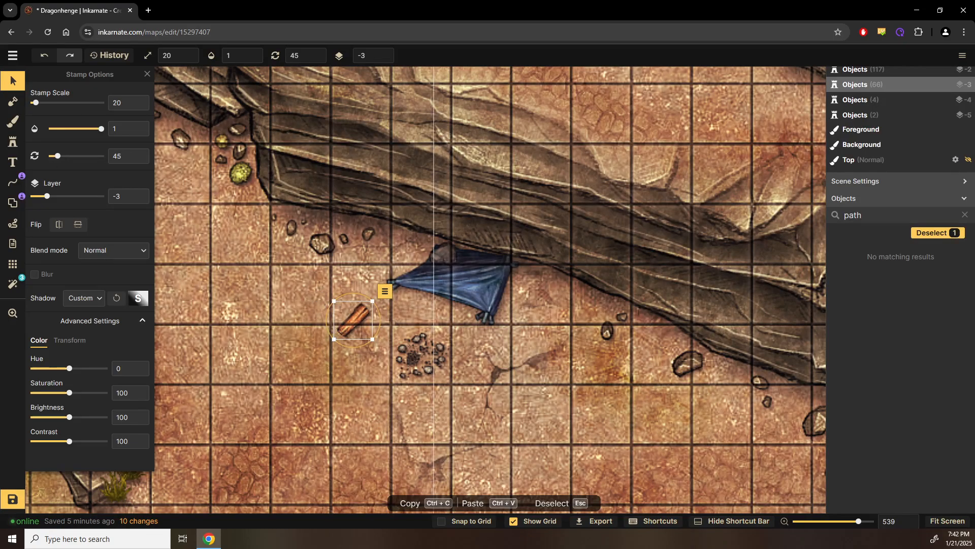
{"action": "left_click", "coordinate": [11, 82]}
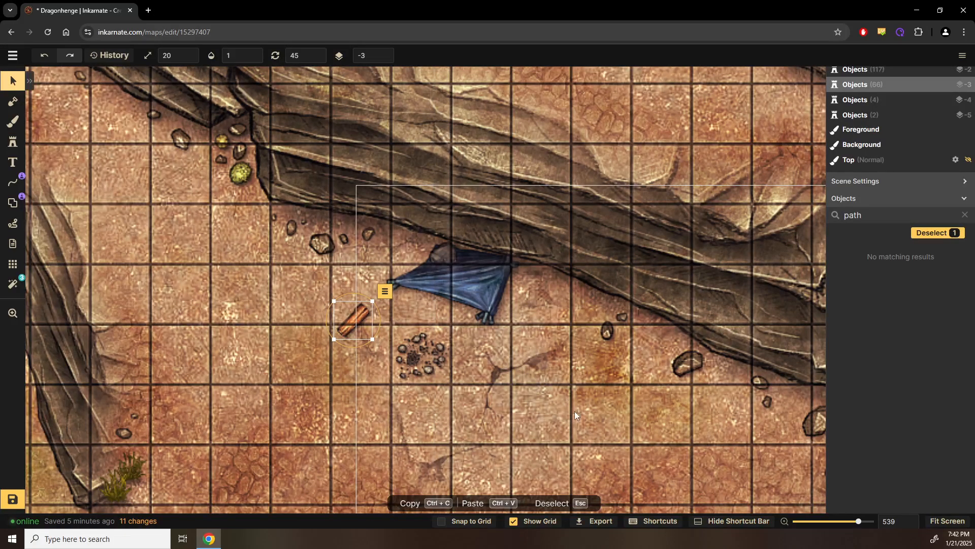
Step: Examine how the campsite with its tent, fire ring and log fits among the southern cliffs
{"action": "scroll", "coordinate": [574, 411], "scroll_direction": "down", "scroll_amount": 4}
{"action": "scroll", "coordinate": [546, 394], "scroll_direction": "down", "scroll_amount": 6}
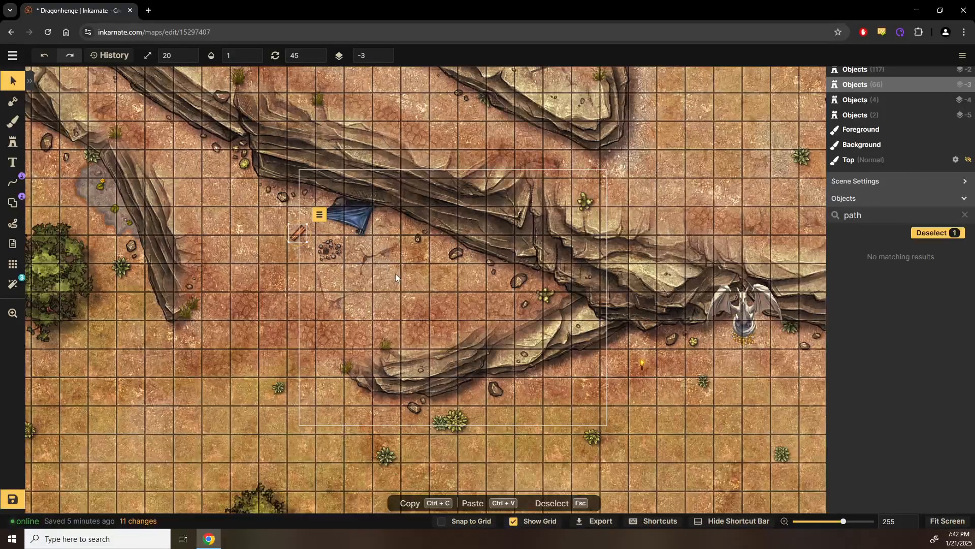
{"action": "scroll", "coordinate": [649, 432], "scroll_direction": "down", "scroll_amount": 2}
{"action": "left_click", "coordinate": [649, 433]}
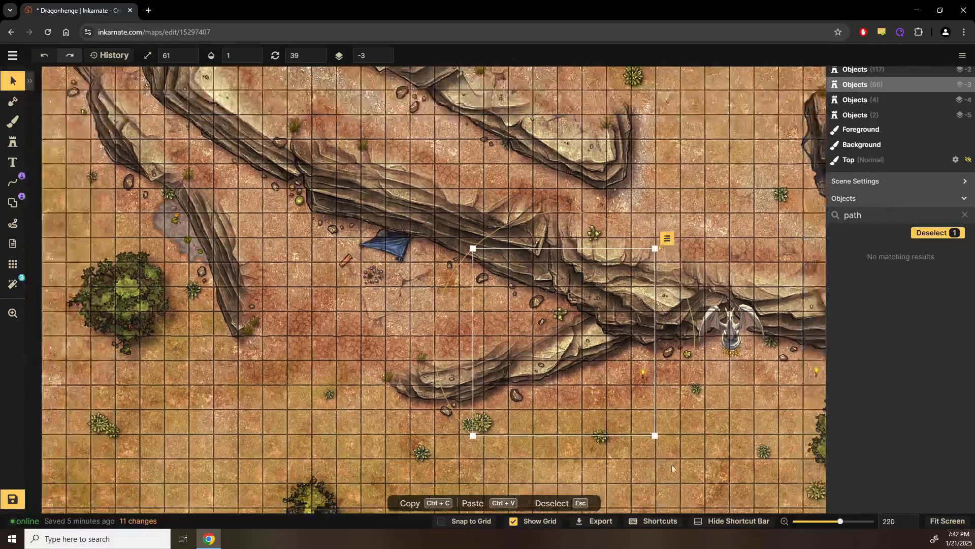
{"action": "left_click", "coordinate": [671, 465]}
{"action": "left_click_drag", "start_coordinate": [672, 464], "coordinate": [634, 435]}
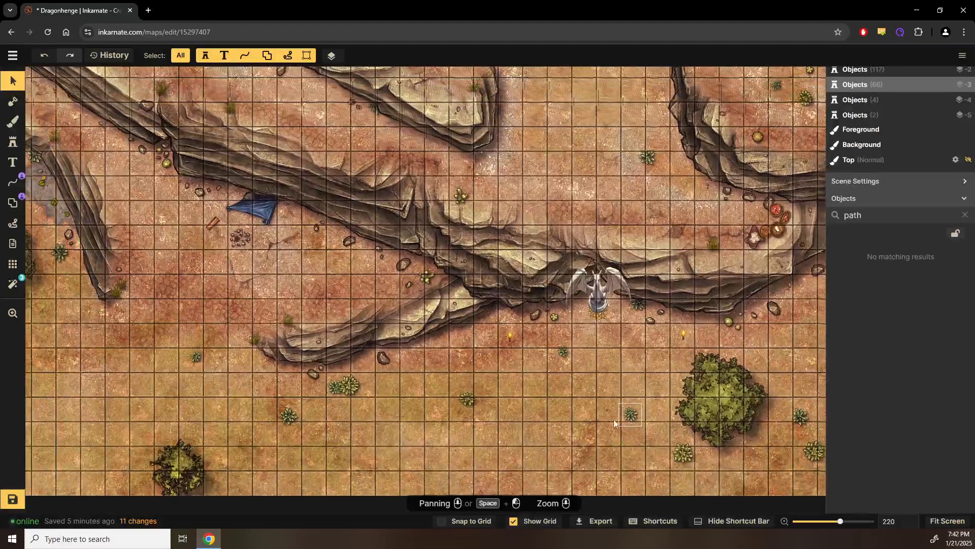
{"action": "scroll", "coordinate": [419, 330], "scroll_direction": "down", "scroll_amount": 1}
{"action": "left_click_drag", "start_coordinate": [290, 304], "coordinate": [354, 341]}
{"action": "scroll", "coordinate": [354, 339], "scroll_direction": "up", "scroll_amount": 1}
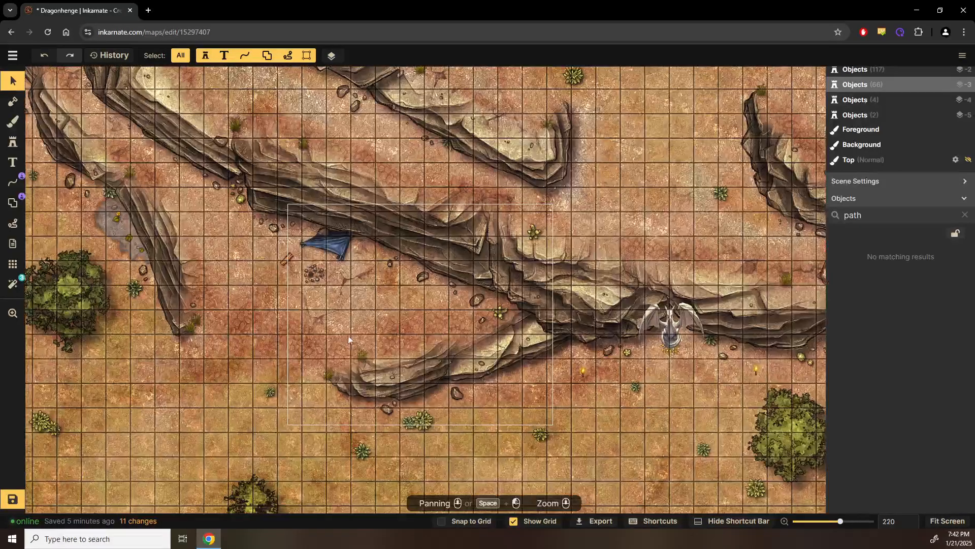
{"action": "scroll", "coordinate": [197, 384], "scroll_direction": "up", "scroll_amount": 3}
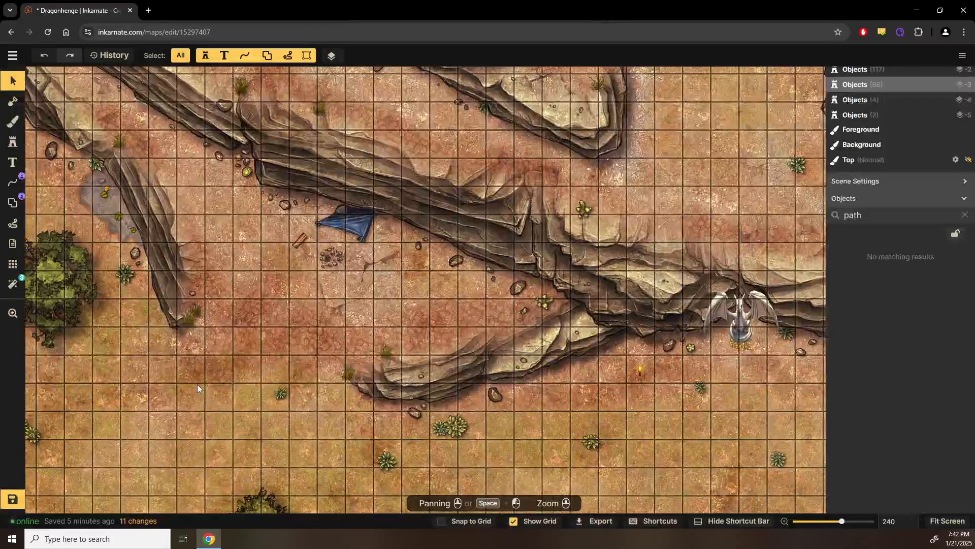
{"action": "left_click_drag", "start_coordinate": [197, 384], "coordinate": [257, 404]}
{"action": "scroll", "coordinate": [306, 353], "scroll_direction": "up", "scroll_amount": 1}
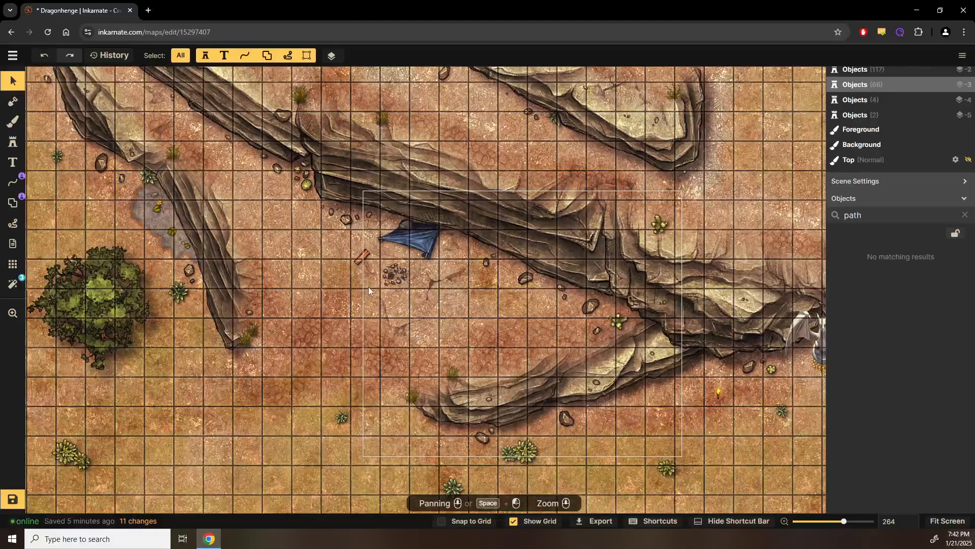
{"action": "scroll", "coordinate": [362, 203], "scroll_direction": "up", "scroll_amount": 5}
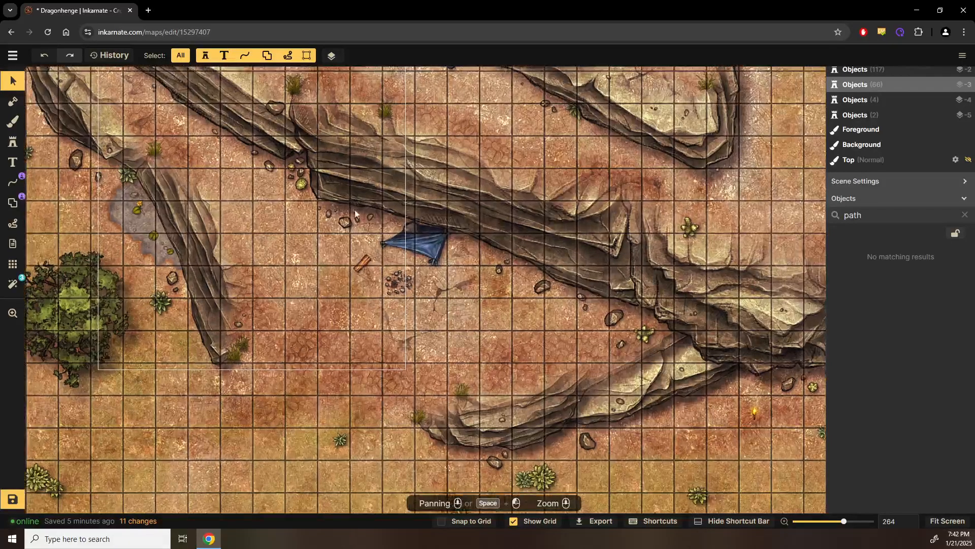
{"action": "scroll", "coordinate": [377, 295], "scroll_direction": "up", "scroll_amount": 4}
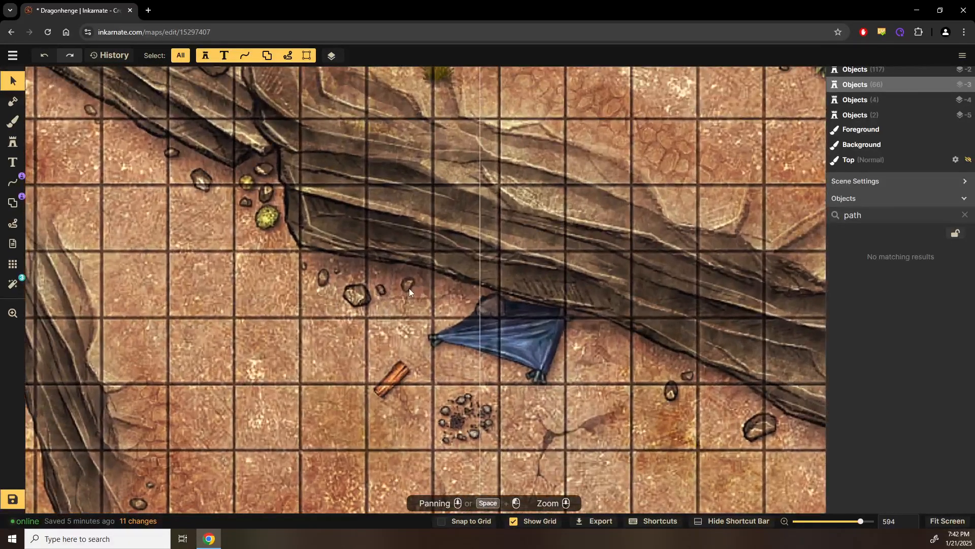
Step: Move the small rock from the cliff base northwest of the tent to the log beside the campfire
{"action": "left_click_drag", "start_coordinate": [410, 288], "coordinate": [387, 372]}
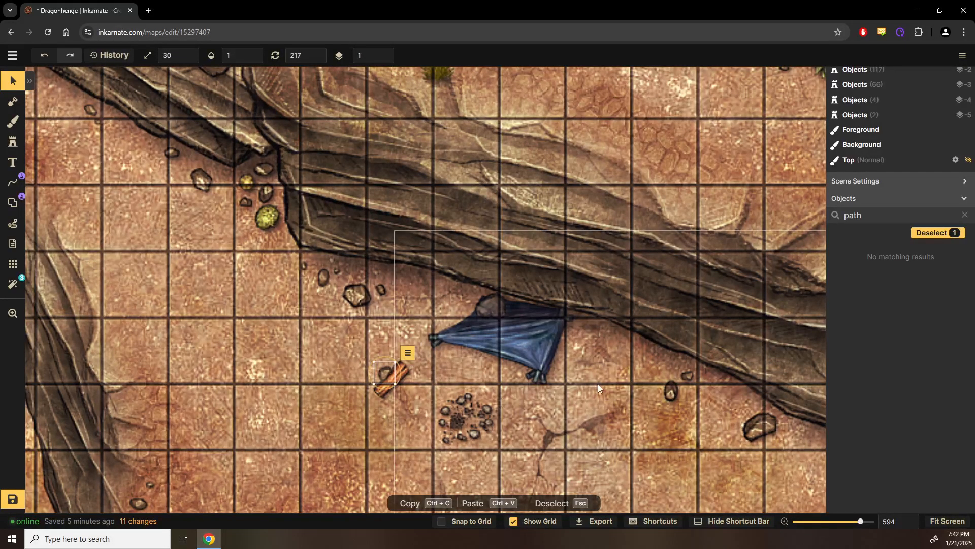
{"action": "left_click", "coordinate": [598, 384]}
{"action": "scroll", "coordinate": [598, 384], "scroll_direction": "up", "scroll_amount": 1}
{"action": "left_click_drag", "start_coordinate": [598, 384], "coordinate": [504, 296]}
{"action": "scroll", "coordinate": [507, 320], "scroll_direction": "down", "scroll_amount": 1}
{"action": "left_click_drag", "start_coordinate": [508, 344], "coordinate": [466, 315]}
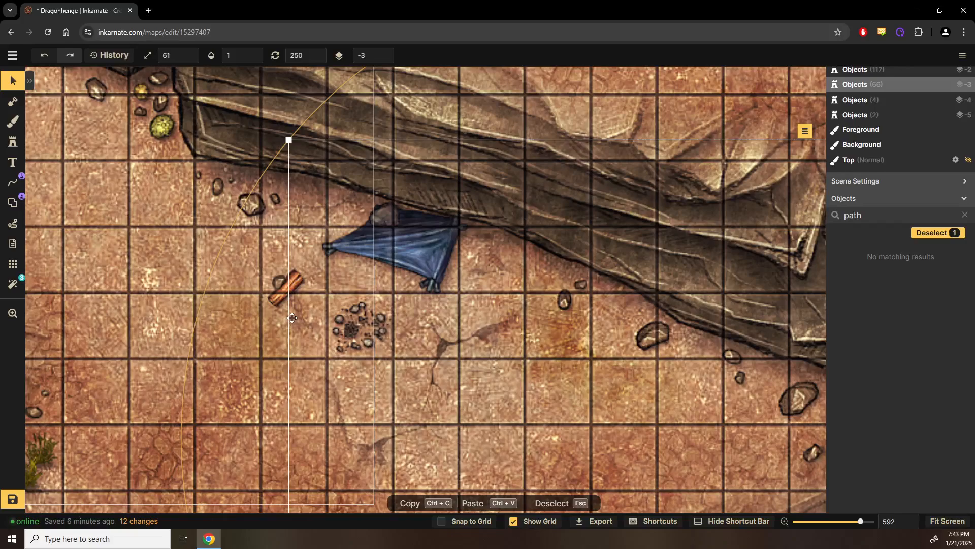
Step: Review the southern part of the map, from the campsite to the winged statue and the eastern cliffs
{"action": "scroll", "coordinate": [291, 318], "scroll_direction": "down", "scroll_amount": 5}
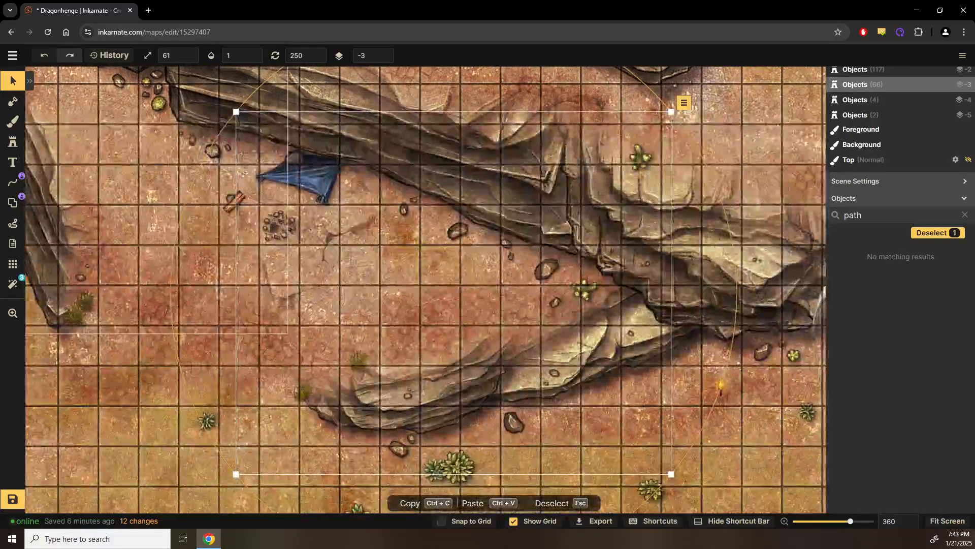
{"action": "left_click", "coordinate": [733, 441]}
{"action": "scroll", "coordinate": [731, 439], "scroll_direction": "down", "scroll_amount": 4}
{"action": "left_click_drag", "start_coordinate": [683, 410], "coordinate": [565, 332]}
{"action": "left_click", "coordinate": [651, 447]}
{"action": "scroll", "coordinate": [630, 379], "scroll_direction": "down", "scroll_amount": 2}
{"action": "left_click_drag", "start_coordinate": [630, 381], "coordinate": [484, 393]}
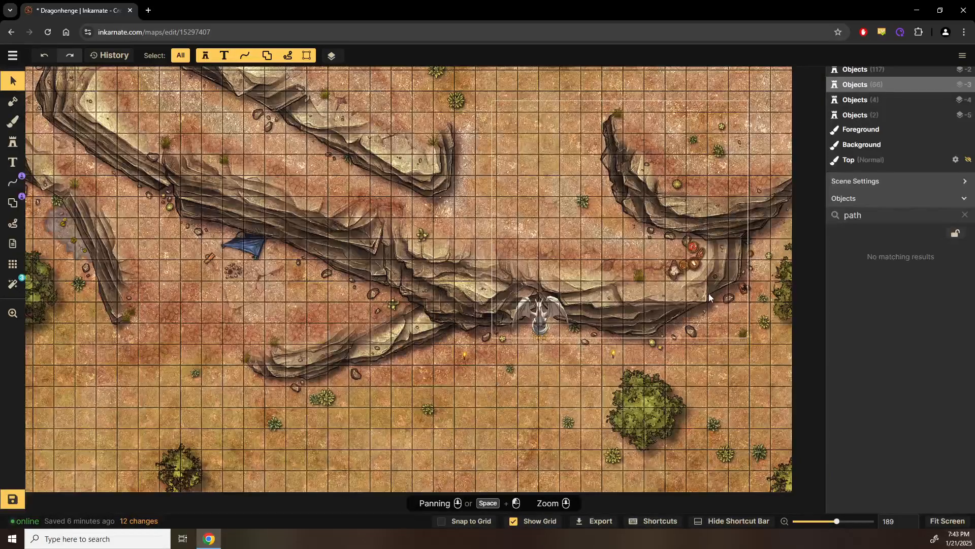
{"action": "left_click_drag", "start_coordinate": [241, 259], "coordinate": [402, 286]}
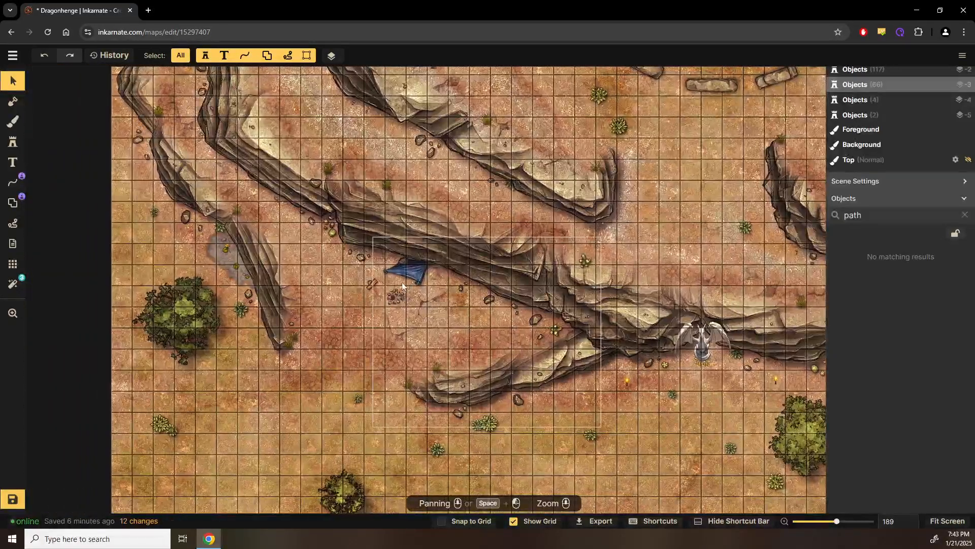
{"action": "scroll", "coordinate": [402, 286], "scroll_direction": "down", "scroll_amount": 1}
{"action": "left_click_drag", "start_coordinate": [332, 279], "coordinate": [417, 317]}
Step: Inspect the northwestern cliffs, the fruit-bearing tree and the bones beside it for areas needing more detail
{"action": "scroll", "coordinate": [333, 290], "scroll_direction": "up", "scroll_amount": 4}
{"action": "scroll", "coordinate": [364, 292], "scroll_direction": "up", "scroll_amount": 1}
{"action": "left_click_drag", "start_coordinate": [413, 356], "coordinate": [385, 510]}
{"action": "left_click_drag", "start_coordinate": [468, 283], "coordinate": [487, 421]}
{"action": "left_click_drag", "start_coordinate": [429, 207], "coordinate": [450, 345]}
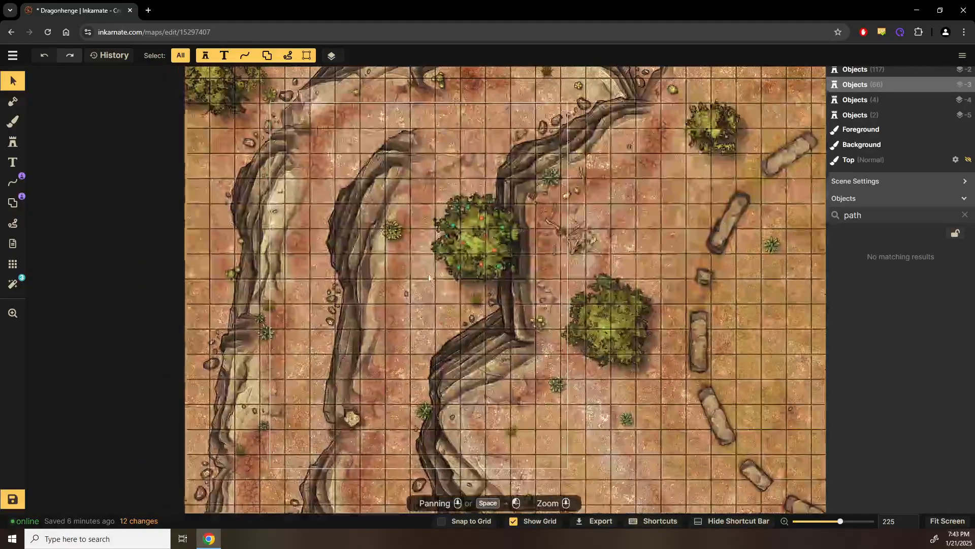
{"action": "left_click_drag", "start_coordinate": [429, 277], "coordinate": [422, 367]}
{"action": "scroll", "coordinate": [215, 196], "scroll_direction": "up", "scroll_amount": 5}
{"action": "scroll", "coordinate": [216, 197], "scroll_direction": "up", "scroll_amount": 2}
{"action": "left_click_drag", "start_coordinate": [314, 254], "coordinate": [356, 305]}
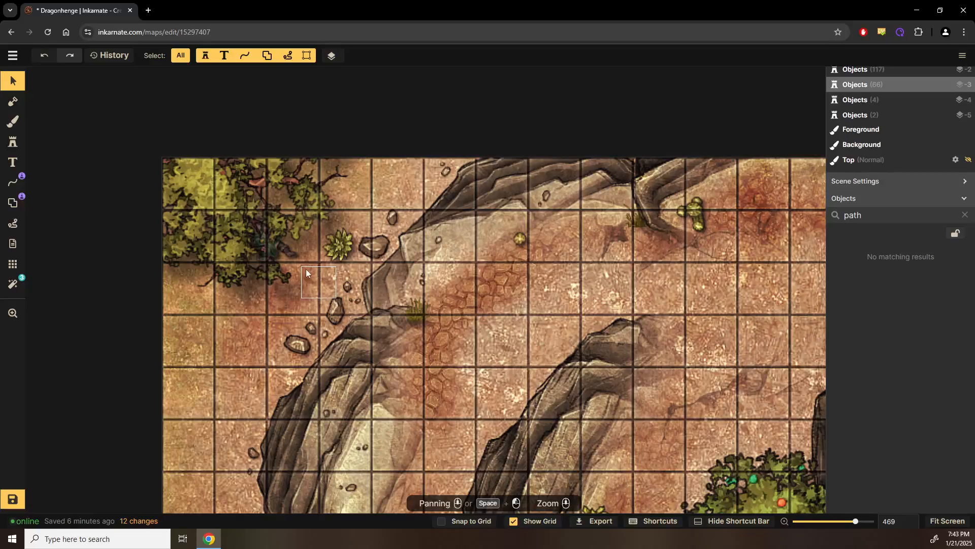
{"action": "left_click_drag", "start_coordinate": [478, 352], "coordinate": [350, 280]}
{"action": "mouse_move", "coordinate": [474, 284]}
{"action": "left_mouse_down"}
{"action": "mouse_move", "coordinate": [329, 278]}
{"action": "mouse_move", "coordinate": [210, 203]}
{"action": "left_mouse_up"}
{"action": "left_click_drag", "start_coordinate": [545, 362], "coordinate": [476, 330]}
{"action": "scroll", "coordinate": [477, 330], "scroll_direction": "down", "scroll_amount": 3}
{"action": "scroll", "coordinate": [569, 363], "scroll_direction": "down", "scroll_amount": 5}
{"action": "mouse_move", "coordinate": [564, 360]}
{"action": "left_mouse_down"}
{"action": "mouse_move", "coordinate": [311, 246]}
{"action": "mouse_move", "coordinate": [397, 321]}
{"action": "left_mouse_up"}
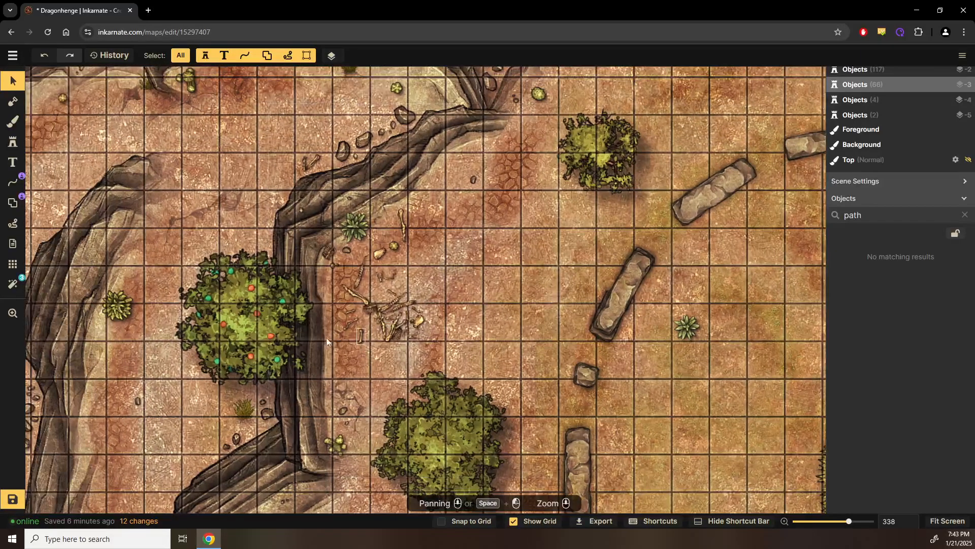
{"action": "left_click", "coordinate": [267, 316]}
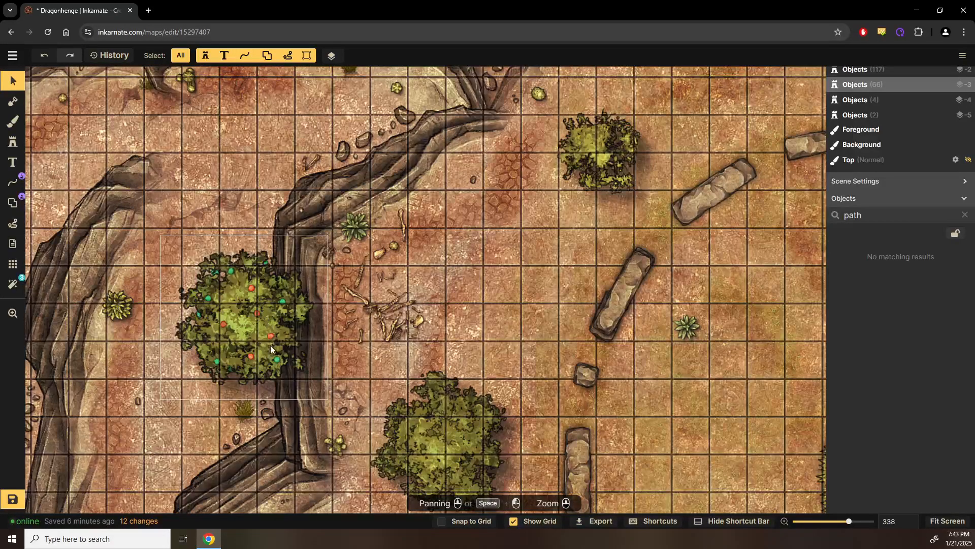
{"action": "scroll", "coordinate": [270, 346], "scroll_direction": "up", "scroll_amount": 1}
{"action": "scroll", "coordinate": [238, 314], "scroll_direction": "down", "scroll_amount": 4}
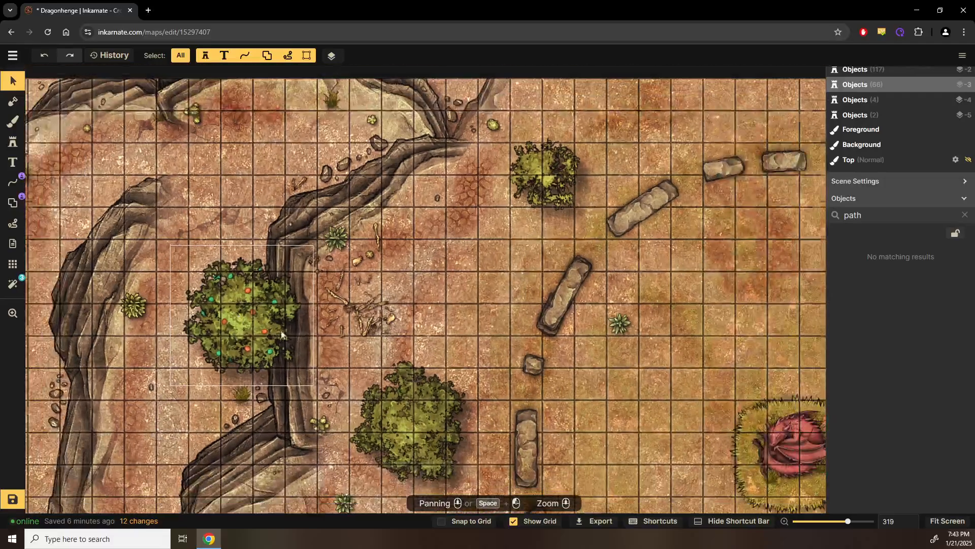
Step: Look over the standing stone circle and the eastern edge of the map
{"action": "left_click_drag", "start_coordinate": [640, 387], "coordinate": [467, 297]}
{"action": "scroll", "coordinate": [481, 290], "scroll_direction": "down", "scroll_amount": 2}
{"action": "left_click_drag", "start_coordinate": [510, 346], "coordinate": [443, 459]}
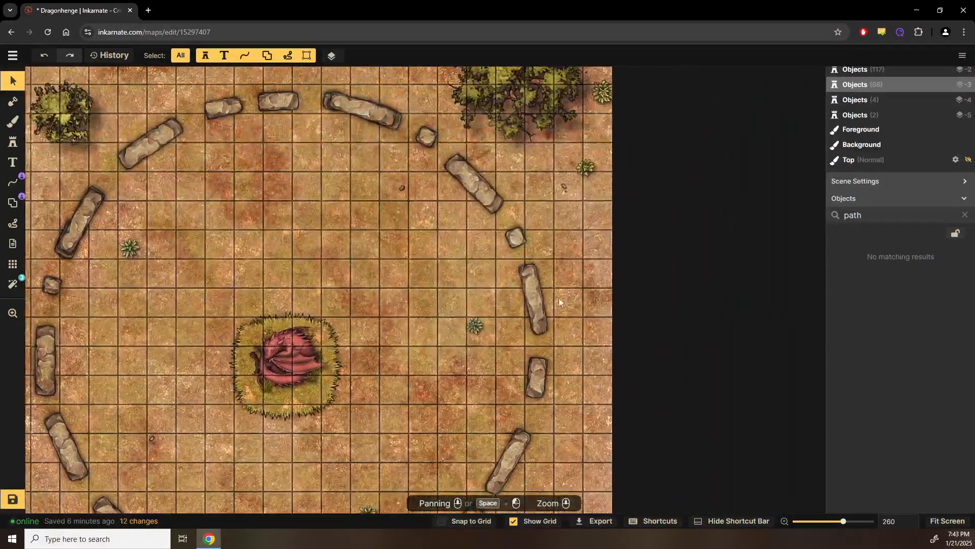
{"action": "scroll", "coordinate": [573, 287], "scroll_direction": "down", "scroll_amount": 1}
{"action": "mouse_move", "coordinate": [572, 290]}
{"action": "left_mouse_down"}
{"action": "mouse_move", "coordinate": [564, 412]}
{"action": "mouse_move", "coordinate": [578, 278]}
{"action": "left_mouse_up"}
{"action": "scroll", "coordinate": [569, 429], "scroll_direction": "down", "scroll_amount": 1}
{"action": "left_click_drag", "start_coordinate": [569, 428], "coordinate": [669, 227]}
{"action": "scroll", "coordinate": [616, 313], "scroll_direction": "down", "scroll_amount": 7}
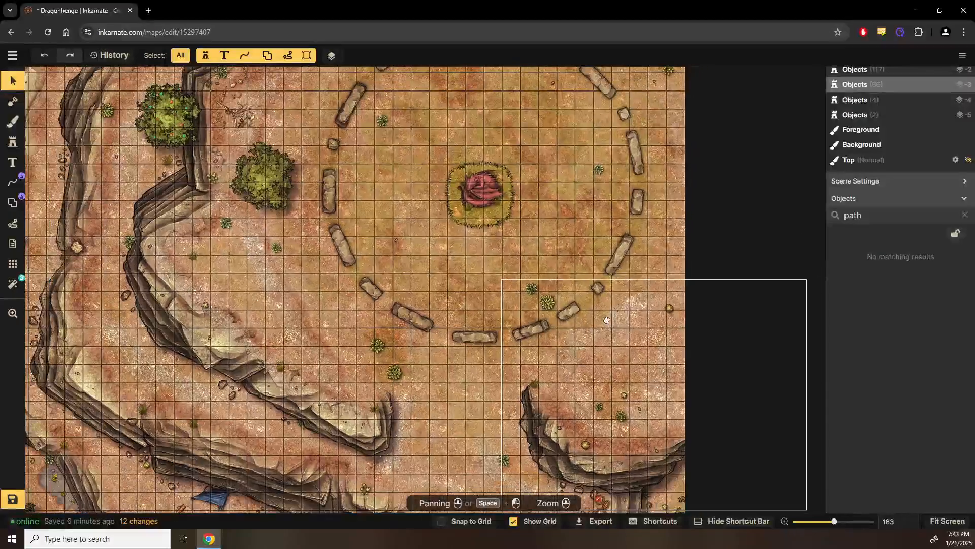
{"action": "left_click_drag", "start_coordinate": [599, 327], "coordinate": [678, 228]}
{"action": "scroll", "coordinate": [538, 326], "scroll_direction": "down", "scroll_amount": 3}
Step: Clear the cliff selection and save the Dragonhenge map
{"action": "left_click", "coordinate": [537, 327]}
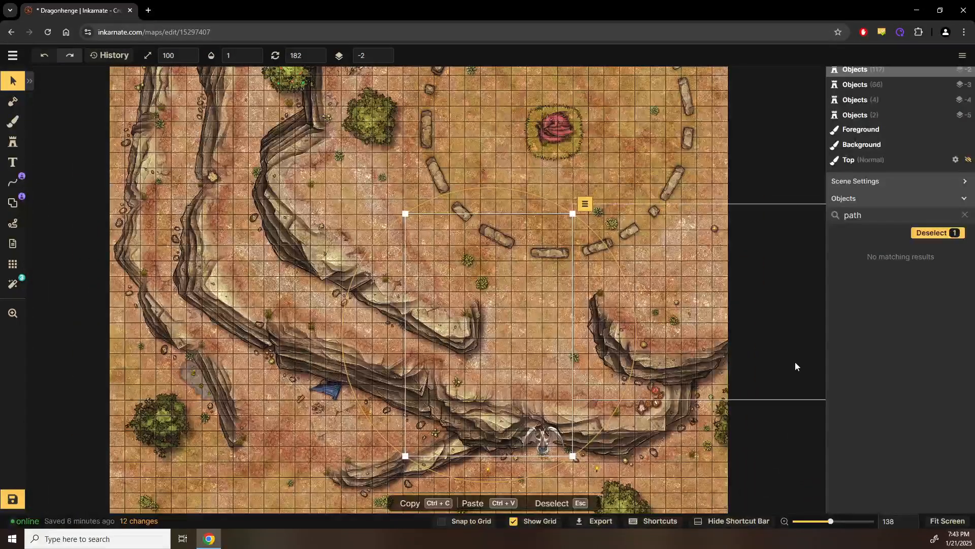
{"action": "scroll", "coordinate": [785, 452], "scroll_direction": "down", "scroll_amount": 2}
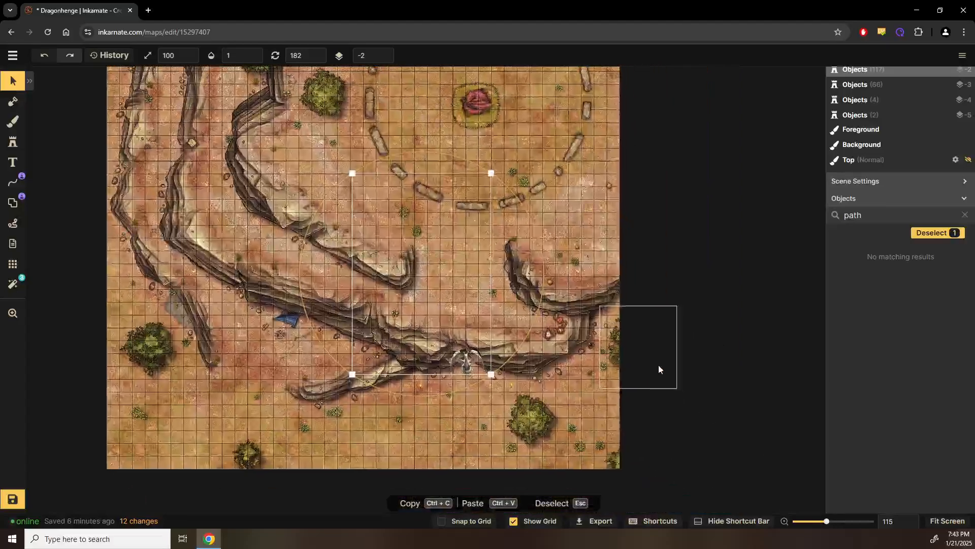
{"action": "left_click", "coordinate": [750, 443]}
{"action": "left_click_drag", "start_coordinate": [761, 352], "coordinate": [773, 405]}
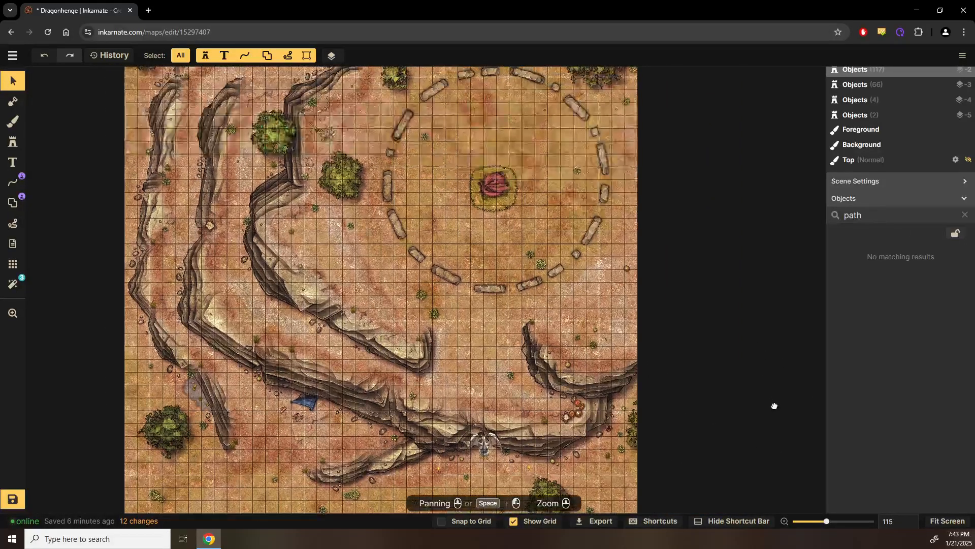
{"action": "left_click", "coordinate": [15, 500]}
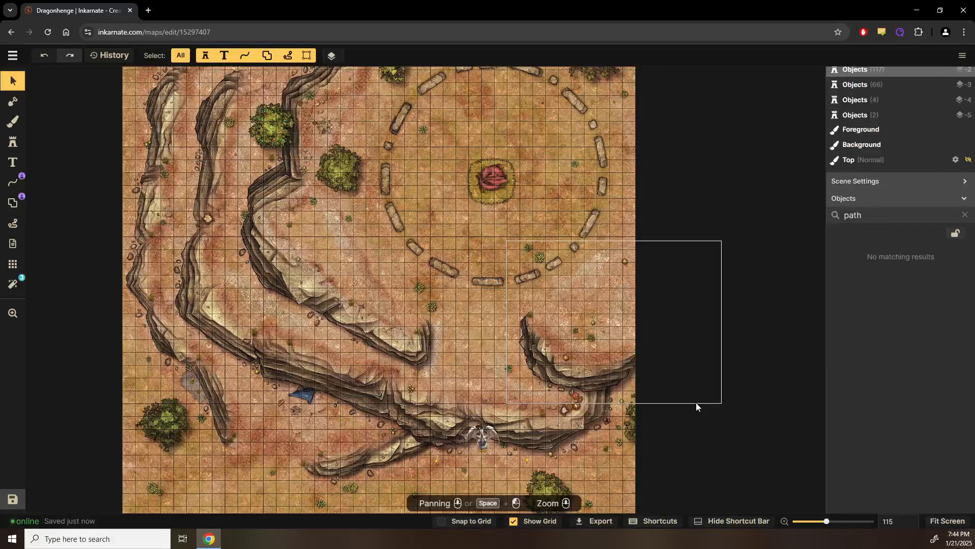
{"action": "left_click_drag", "start_coordinate": [779, 343], "coordinate": [757, 440]}
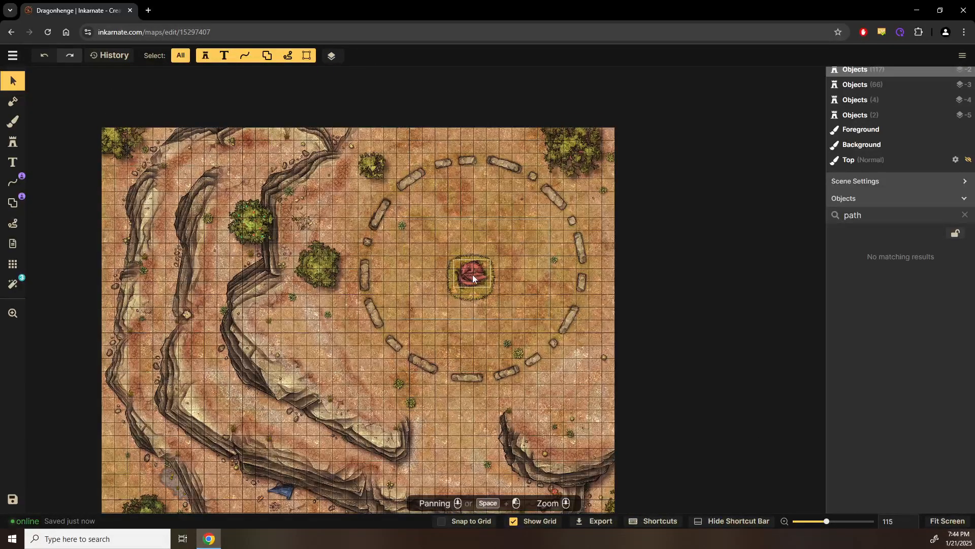
{"action": "scroll", "coordinate": [472, 274], "scroll_direction": "up", "scroll_amount": 10}
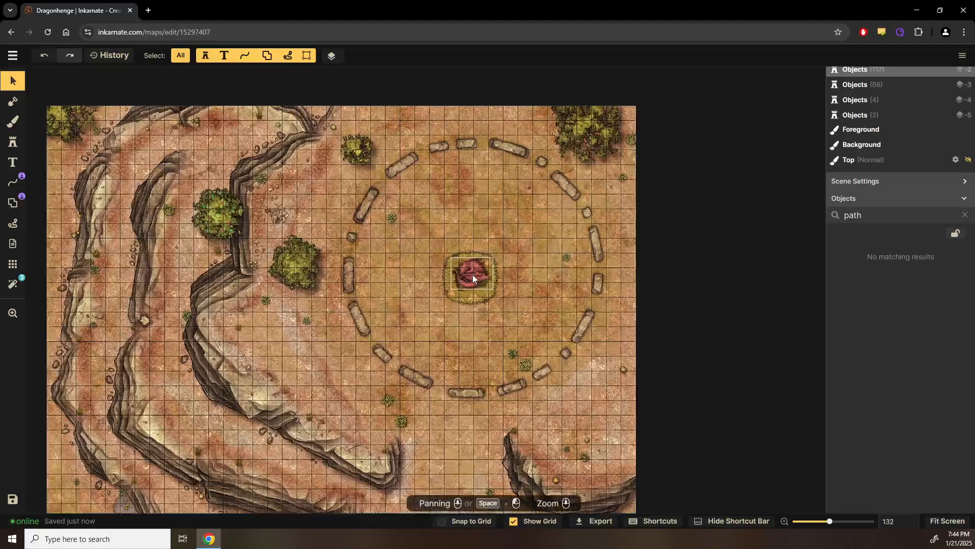
{"action": "scroll", "coordinate": [472, 276], "scroll_direction": "down", "scroll_amount": 8}
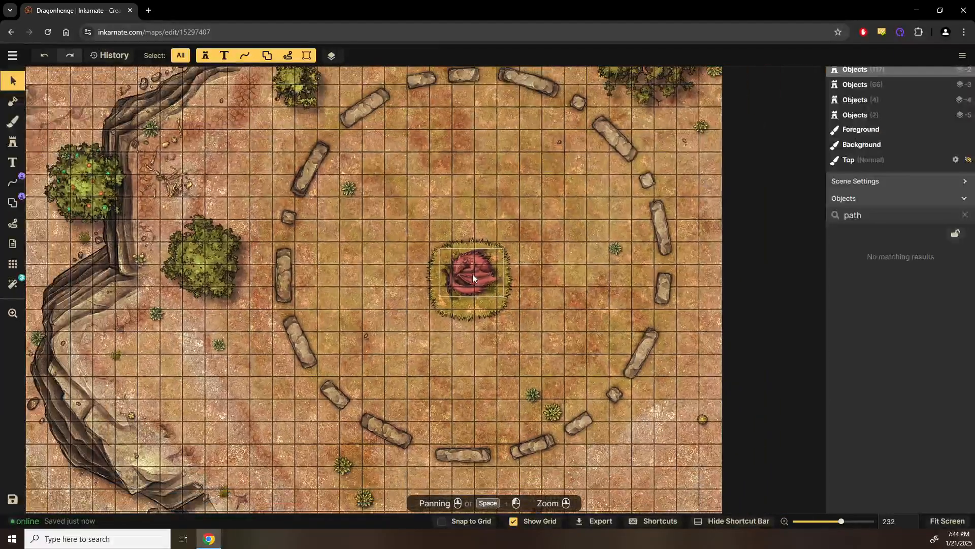
{"action": "scroll", "coordinate": [472, 276], "scroll_direction": "up", "scroll_amount": 7}
{"action": "left_click_drag", "start_coordinate": [470, 295], "coordinate": [465, 321]}
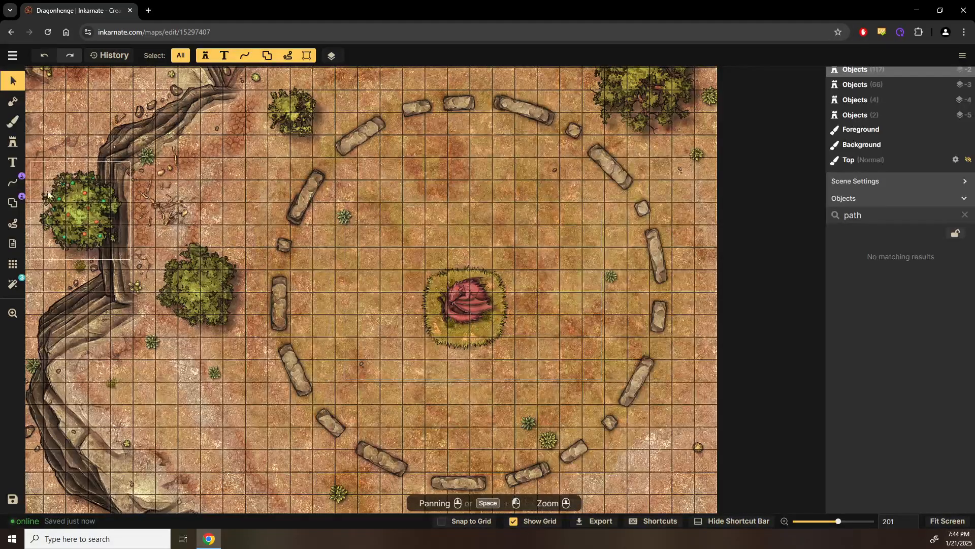
Step: Place the dragon skeleton from the Epic Stamps over the centre of the stone circle as a trial and delete it
{"action": "left_click", "coordinate": [18, 145]}
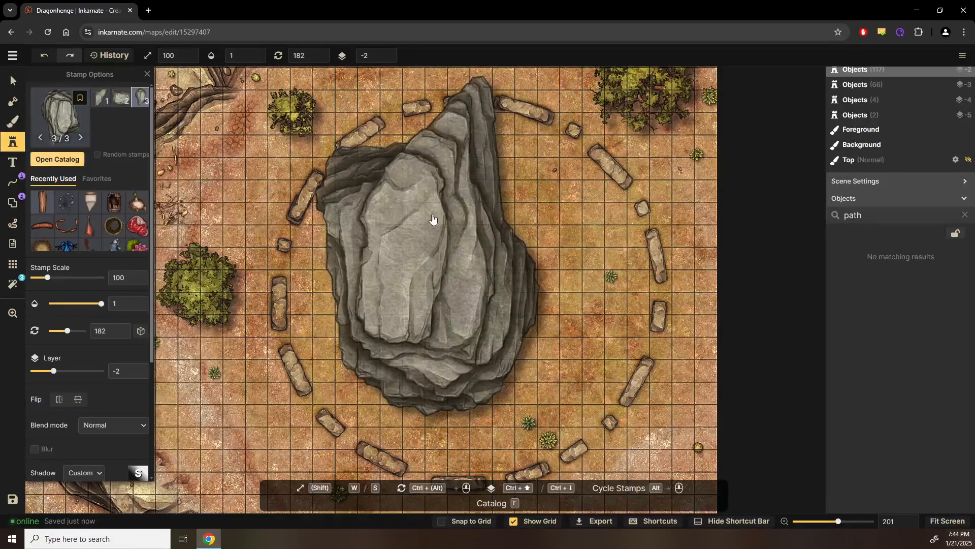
{"action": "right_click", "coordinate": [409, 201]}
{"action": "type", "text": "dragon\\"}
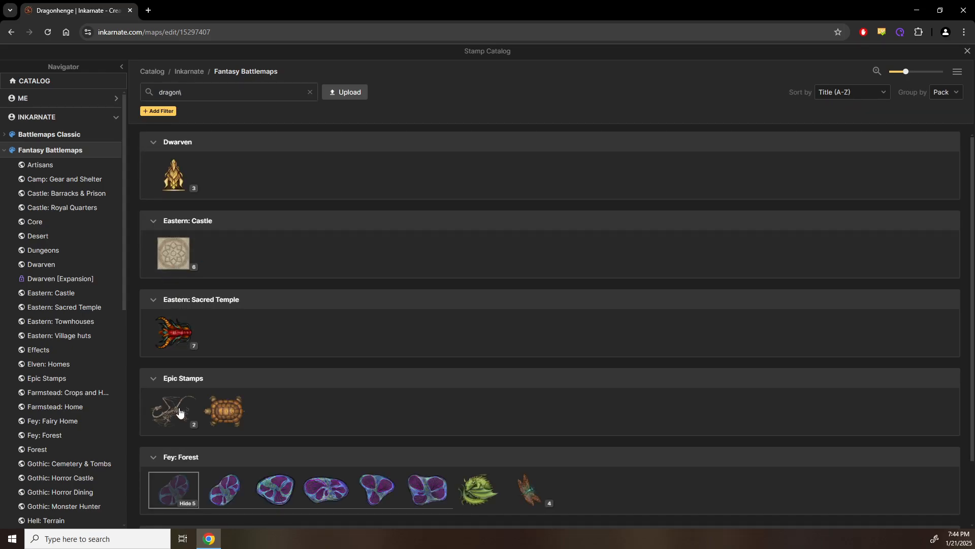
{"action": "left_click", "coordinate": [173, 411]}
{"action": "left_click", "coordinate": [488, 299]}
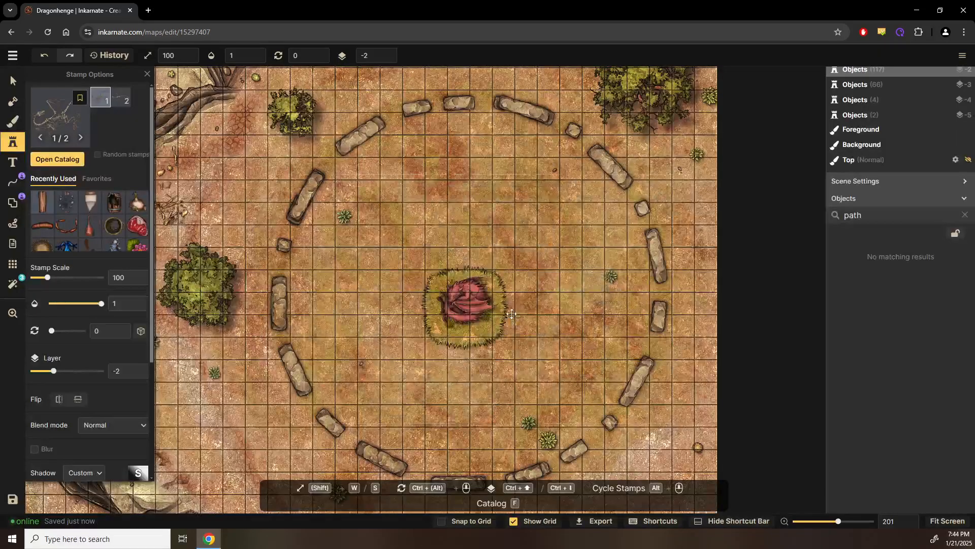
{"action": "left_click", "coordinate": [8, 81]}
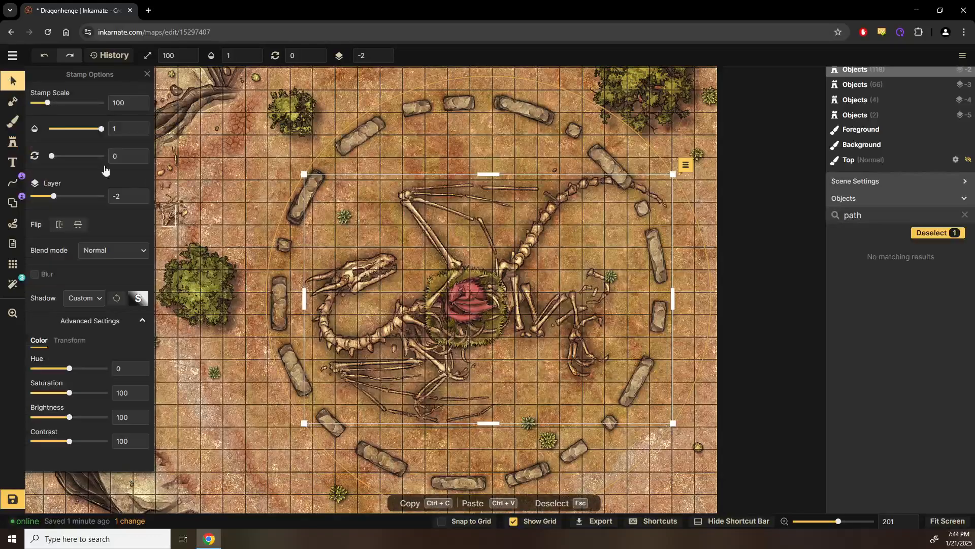
{"action": "key", "text": "Delete"}
Step: View the whole Dragonhenge map and return to the maps overview, discarding the unsaved changes
{"action": "scroll", "coordinate": [468, 278], "scroll_direction": "down", "scroll_amount": 5}
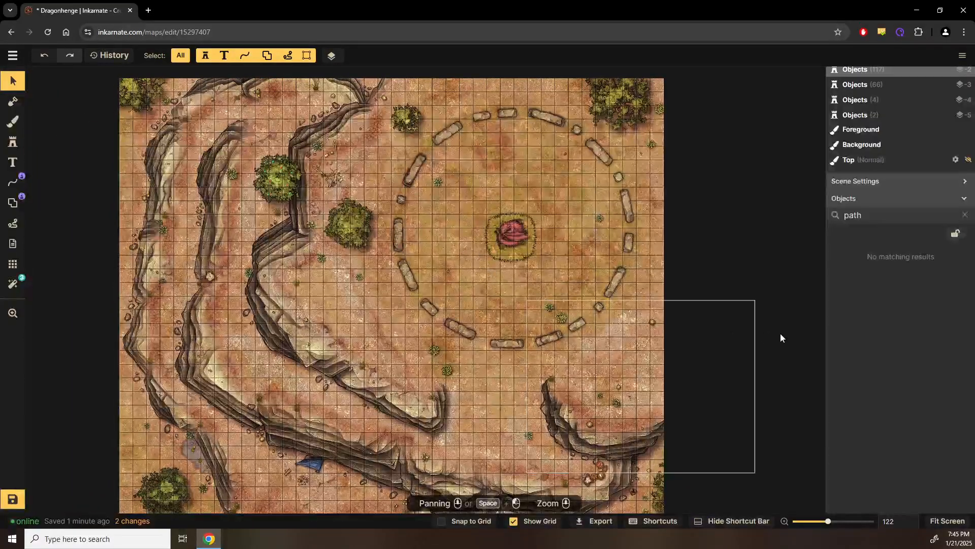
{"action": "left_click_drag", "start_coordinate": [767, 335], "coordinate": [747, 325]}
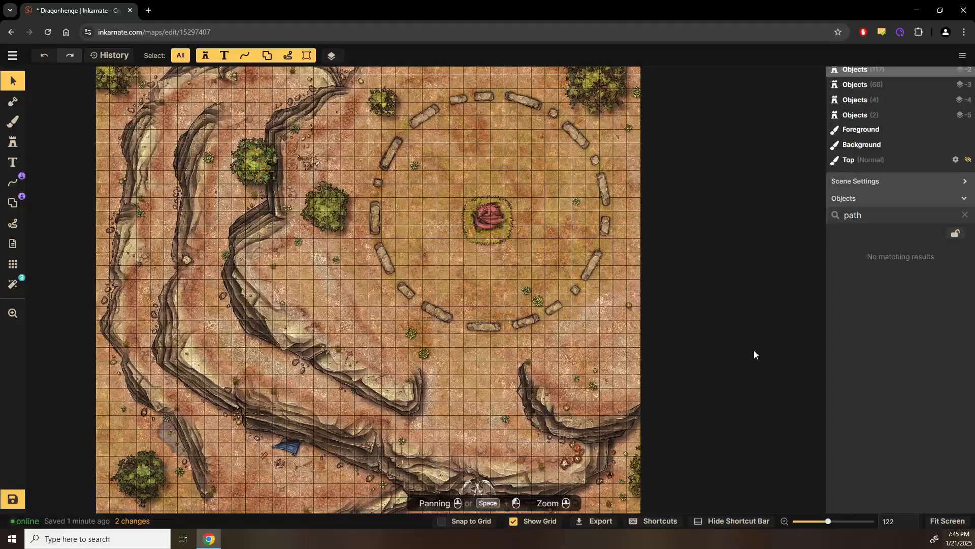
{"action": "left_click", "coordinate": [948, 520]}
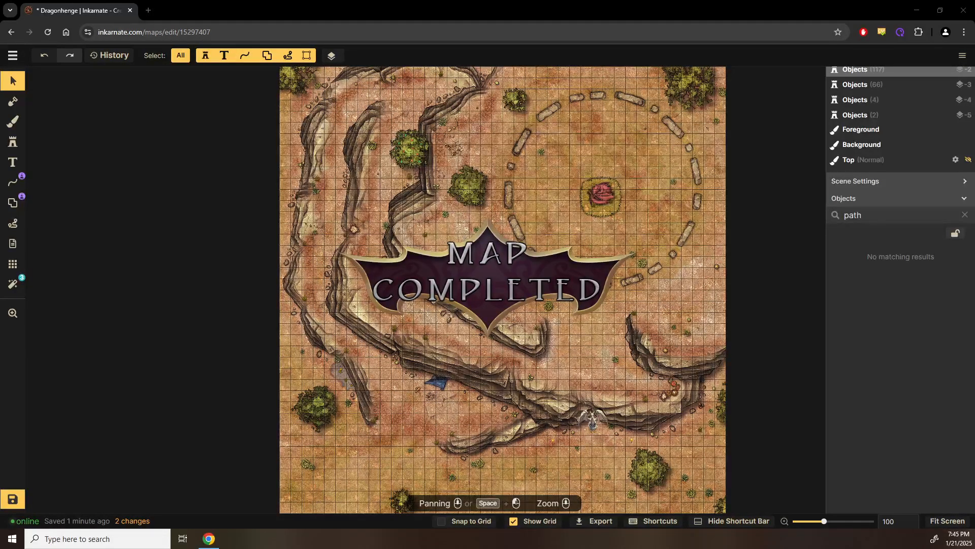
{"action": "left_click", "coordinate": [11, 57]}
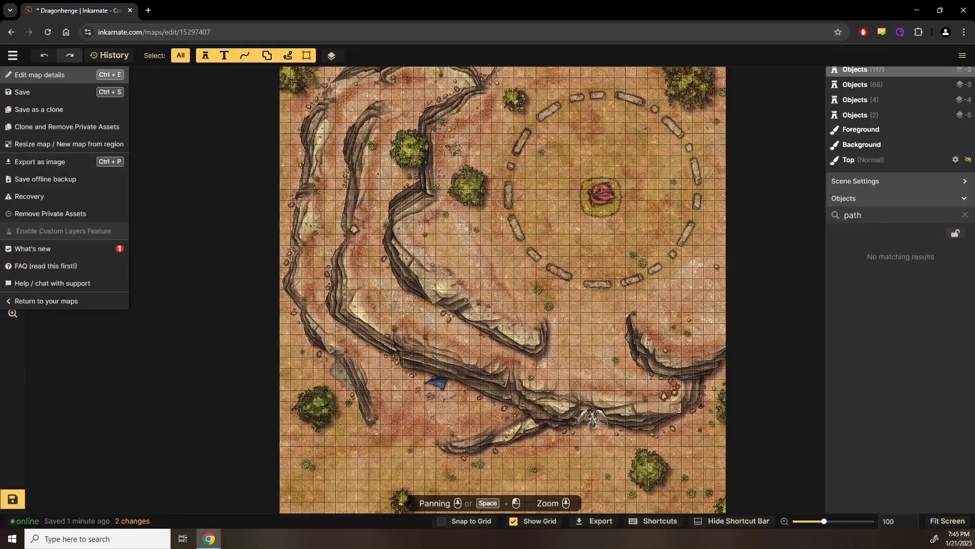
{"action": "left_click", "coordinate": [59, 301]}
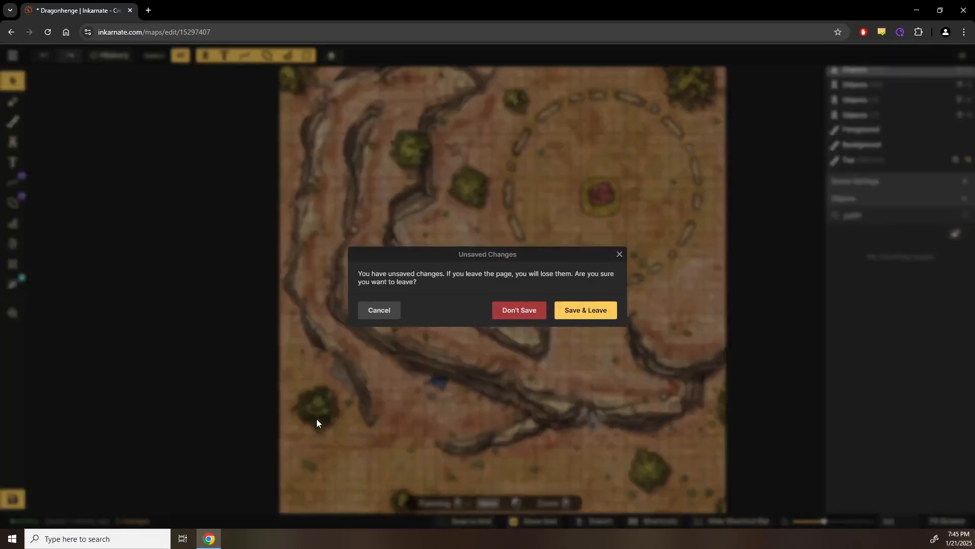
{"action": "left_click", "coordinate": [505, 312]}
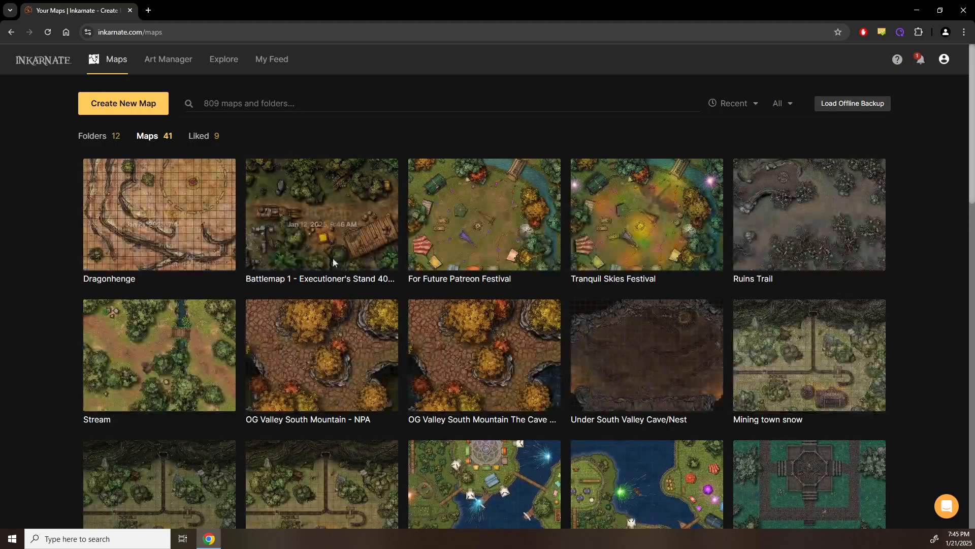
Step: Find the map named The Ancestor Festival in the maps overview and open it for editing
{"action": "scroll", "coordinate": [359, 335], "scroll_direction": "down", "scroll_amount": 1}
{"action": "scroll", "coordinate": [358, 336], "scroll_direction": "down", "scroll_amount": 5}
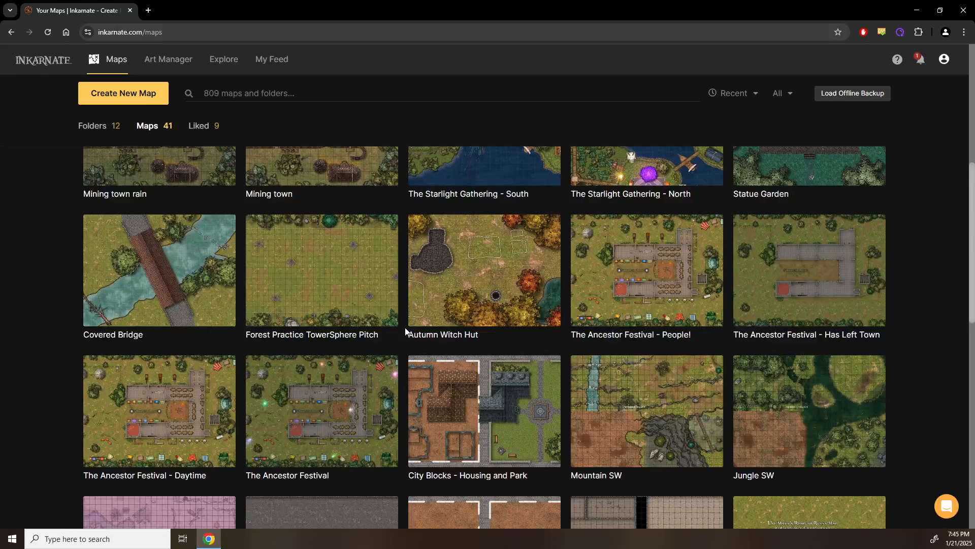
{"action": "mouse_move", "coordinate": [600, 272]}
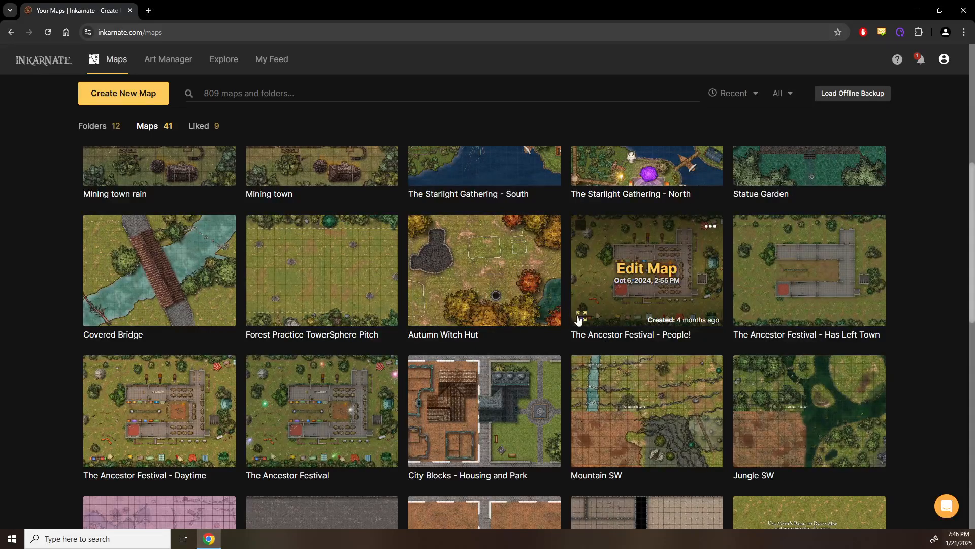
{"action": "left_click", "coordinate": [256, 456]}
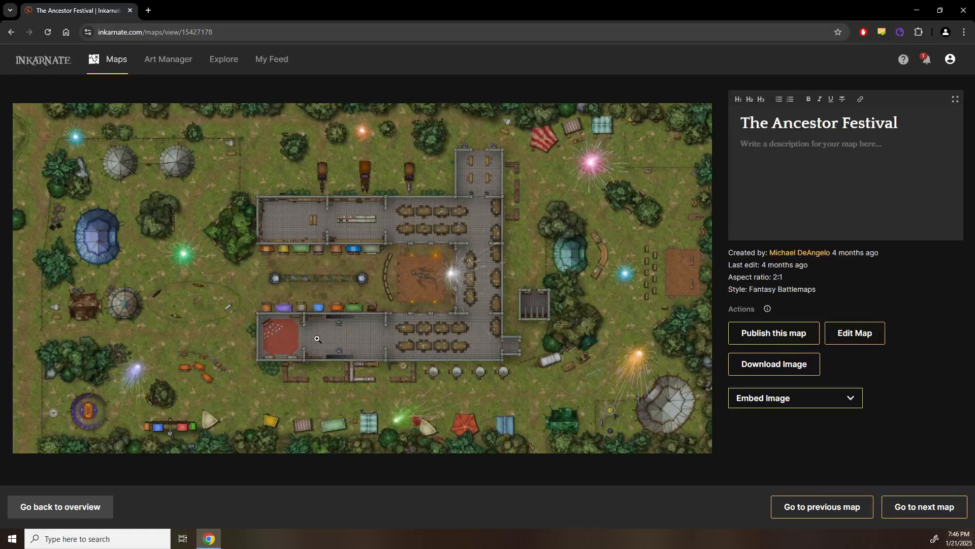
{"action": "left_click", "coordinate": [841, 342]}
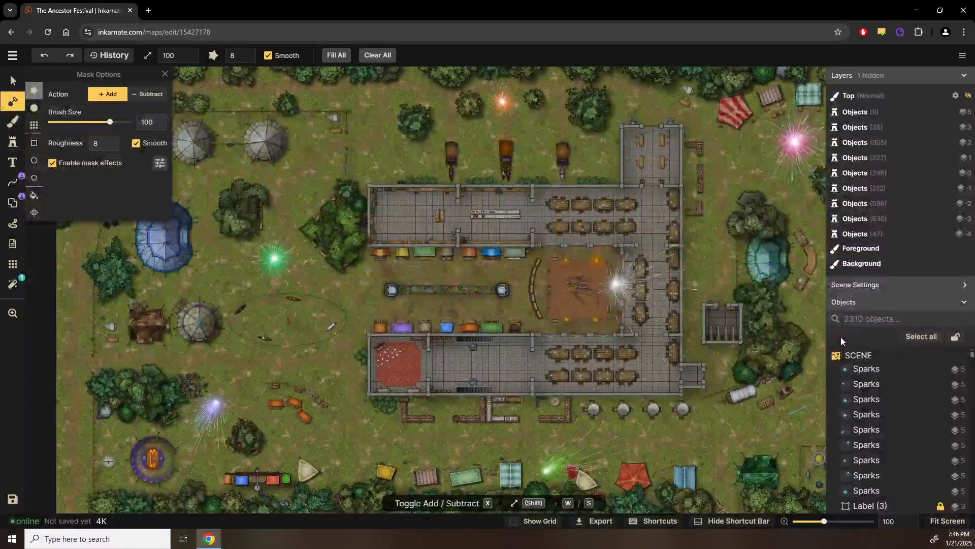
Step: Look over the festival map's main building, stalls, tents and fireworks, and return to the maps overview
{"action": "left_click", "coordinate": [12, 80]}
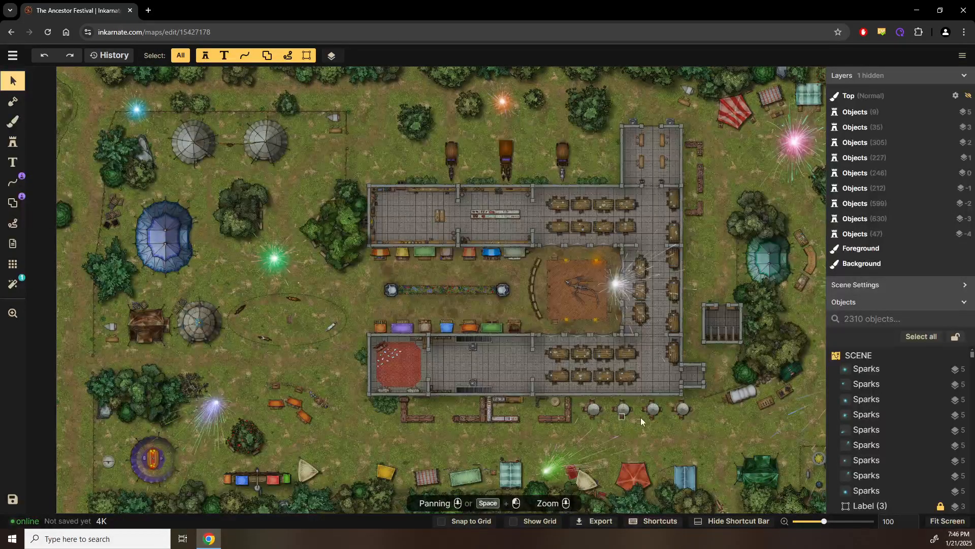
{"action": "left_click_drag", "start_coordinate": [681, 437], "coordinate": [569, 431]}
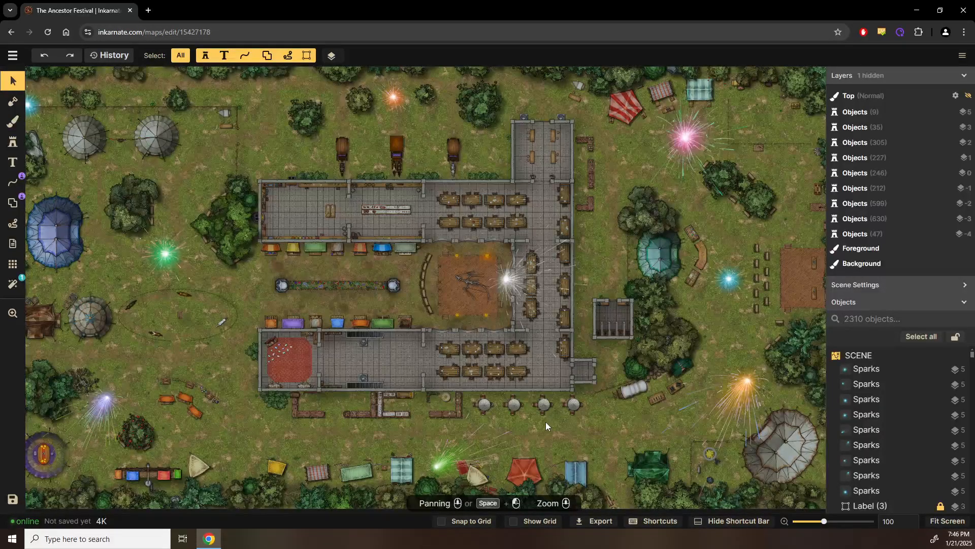
{"action": "left_click_drag", "start_coordinate": [603, 420], "coordinate": [546, 436]}
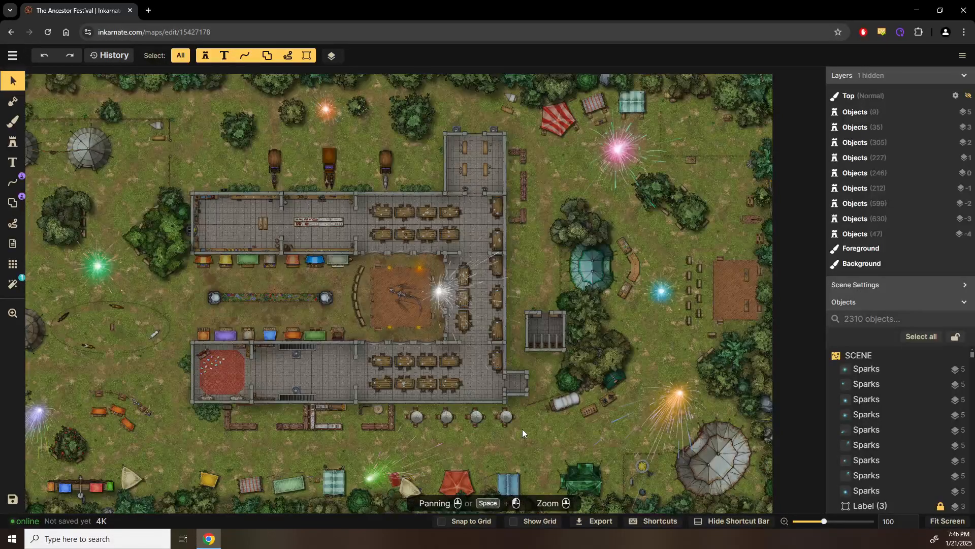
{"action": "scroll", "coordinate": [474, 416], "scroll_direction": "up", "scroll_amount": 1}
{"action": "left_click_drag", "start_coordinate": [372, 429], "coordinate": [571, 418]}
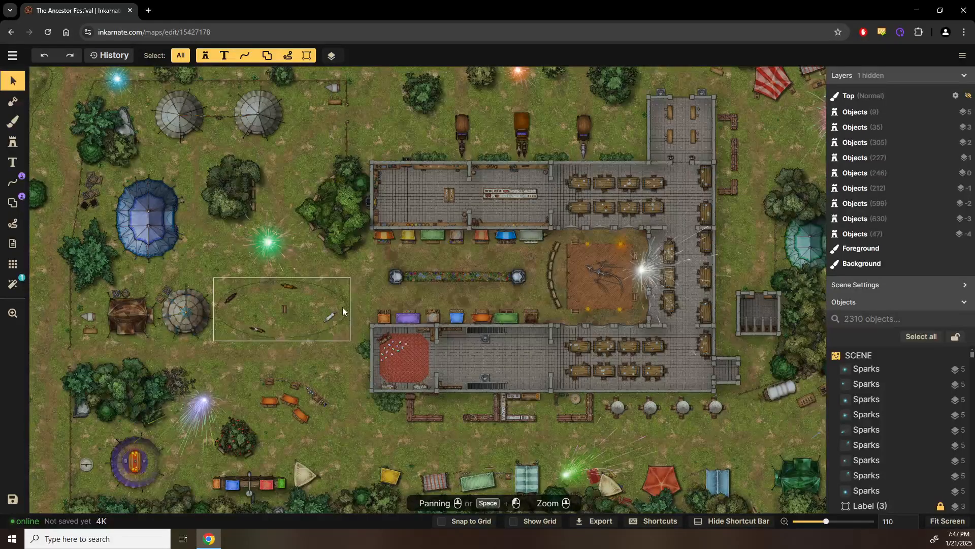
{"action": "left_click_drag", "start_coordinate": [488, 376], "coordinate": [242, 382]}
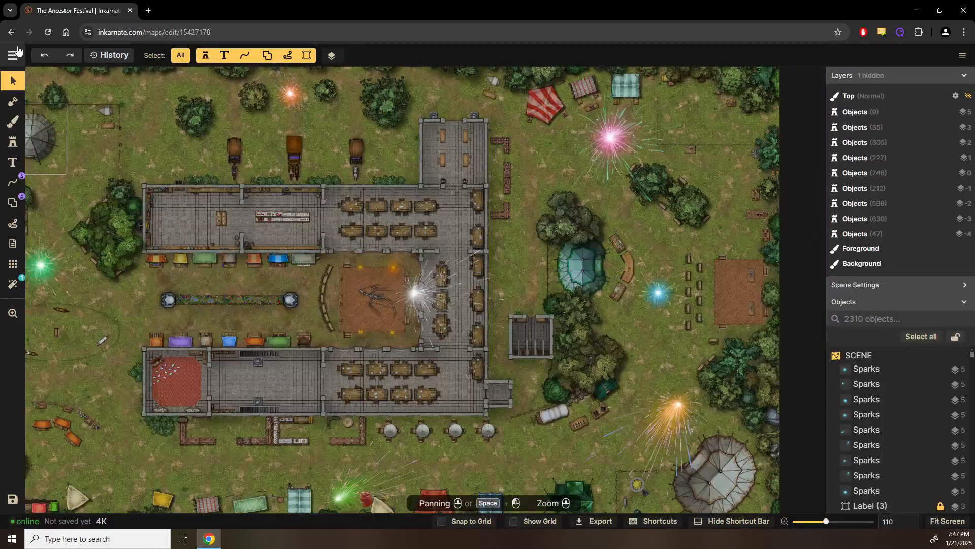
{"action": "left_click", "coordinate": [13, 55]}
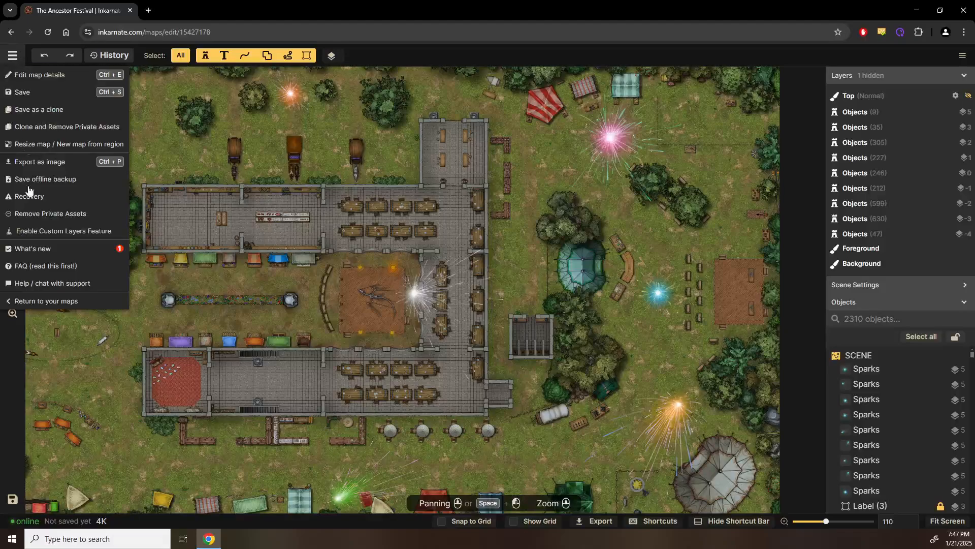
{"action": "left_click", "coordinate": [23, 301]}
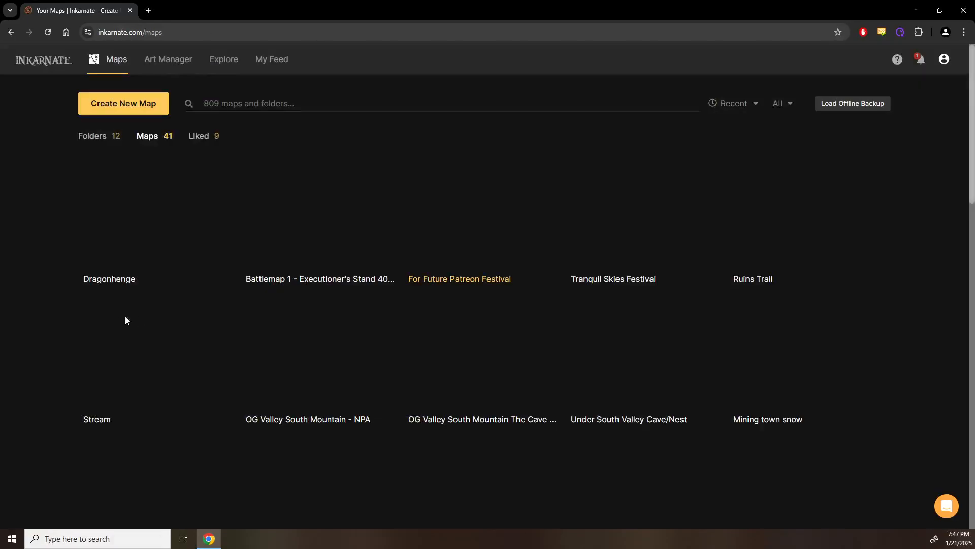
Step: View the Daytime, Has Left Town and People! variants of The Ancestor Festival map
{"action": "scroll", "coordinate": [367, 398], "scroll_direction": "down", "scroll_amount": 1}
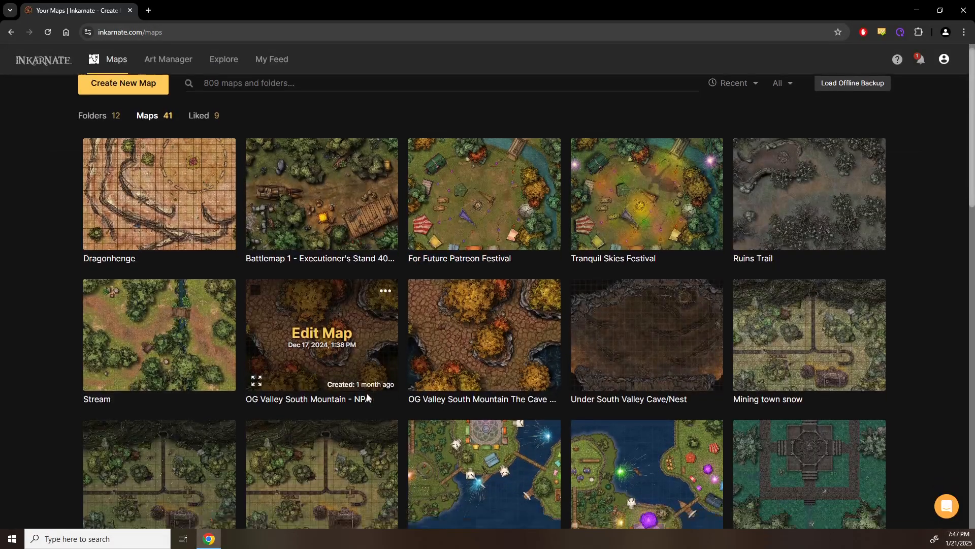
{"action": "scroll", "coordinate": [367, 394], "scroll_direction": "down", "scroll_amount": 9}
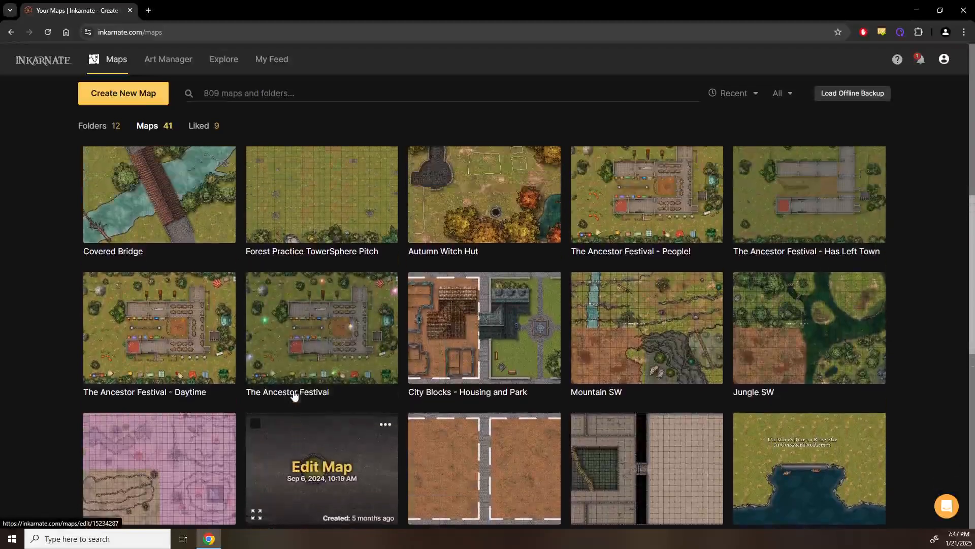
{"action": "left_click", "coordinate": [102, 406]}
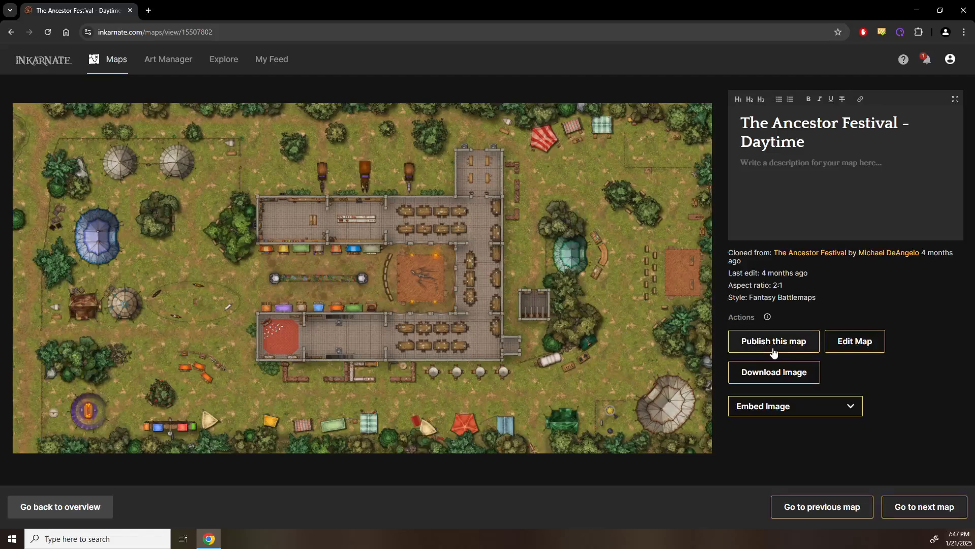
{"action": "left_click", "coordinate": [823, 506]}
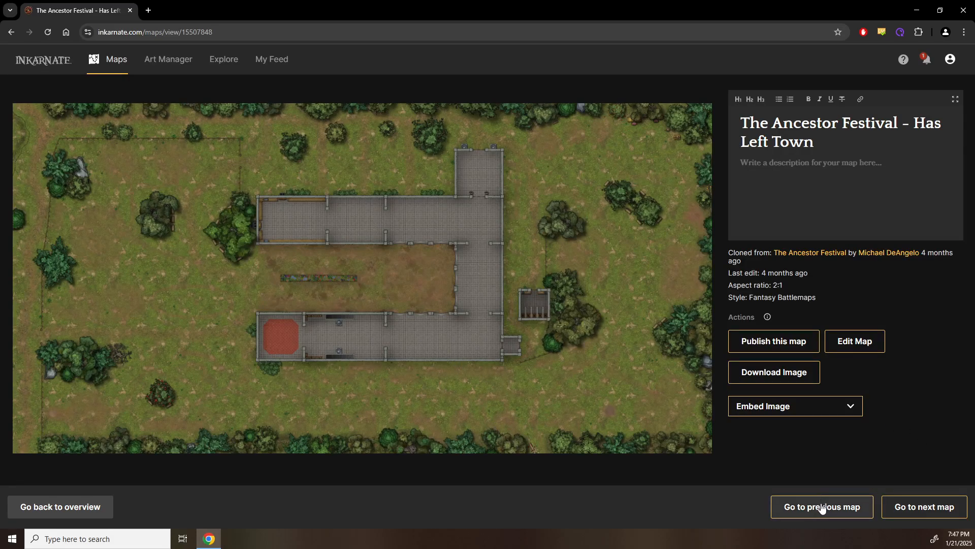
{"action": "left_click", "coordinate": [802, 508]}
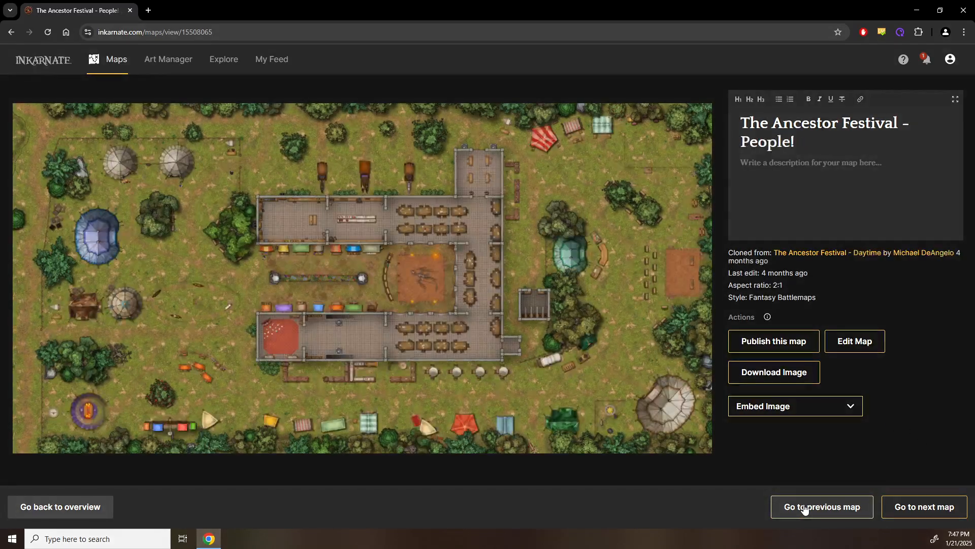
Step: Inspect the full-size image of The Ancestor Festival - People! up close, across the festival grounds, and close it
{"action": "left_click", "coordinate": [225, 241]}
{"action": "scroll", "coordinate": [338, 260], "scroll_direction": "up", "scroll_amount": 6}
{"action": "left_click_drag", "start_coordinate": [366, 317], "coordinate": [470, 533]}
{"action": "left_click_drag", "start_coordinate": [468, 260], "coordinate": [458, 485]}
{"action": "left_click_drag", "start_coordinate": [504, 362], "coordinate": [618, 412]}
{"action": "scroll", "coordinate": [500, 257], "scroll_direction": "up", "scroll_amount": 3}
{"action": "left_click_drag", "start_coordinate": [483, 279], "coordinate": [619, 462]}
{"action": "left_click_drag", "start_coordinate": [407, 244], "coordinate": [484, 321]}
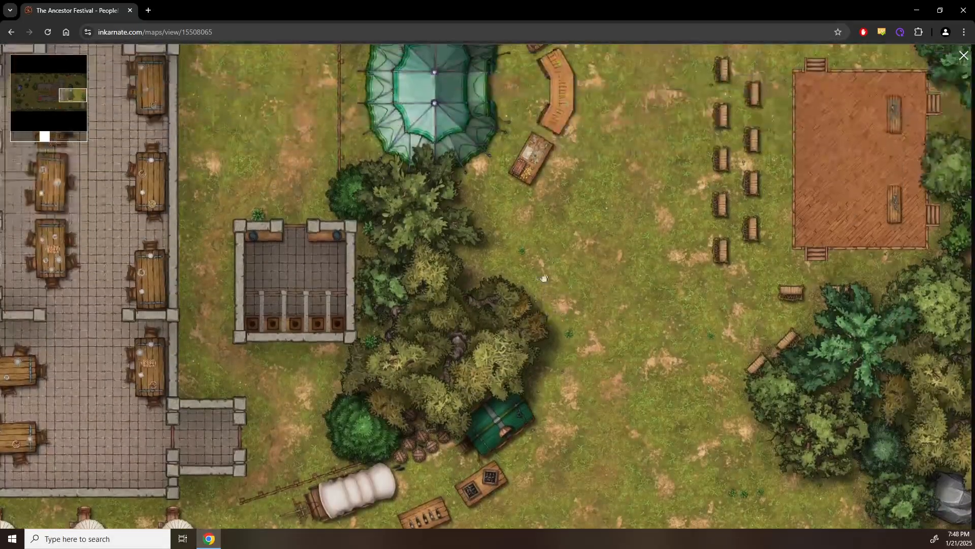
{"action": "scroll", "coordinate": [571, 273], "scroll_direction": "down", "scroll_amount": 5}
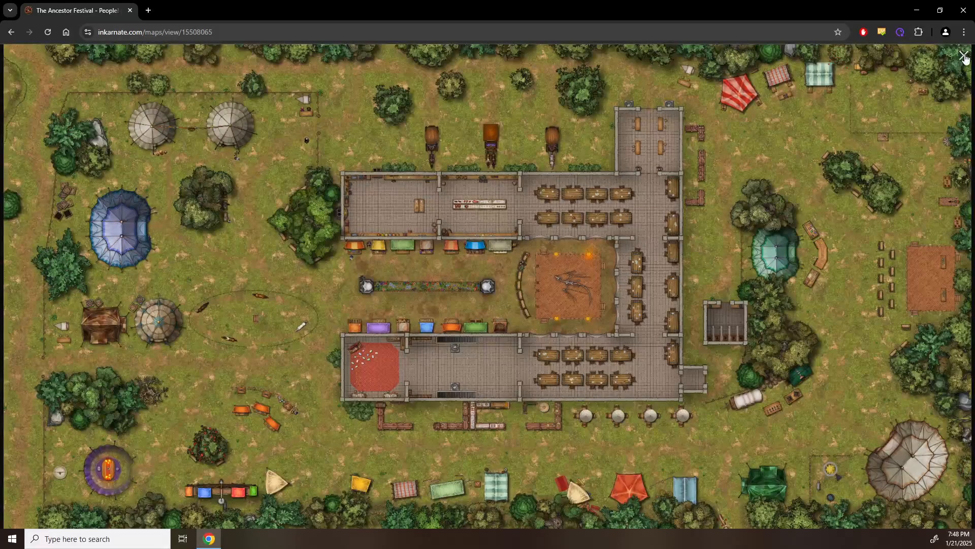
{"action": "left_click", "coordinate": [964, 56]}
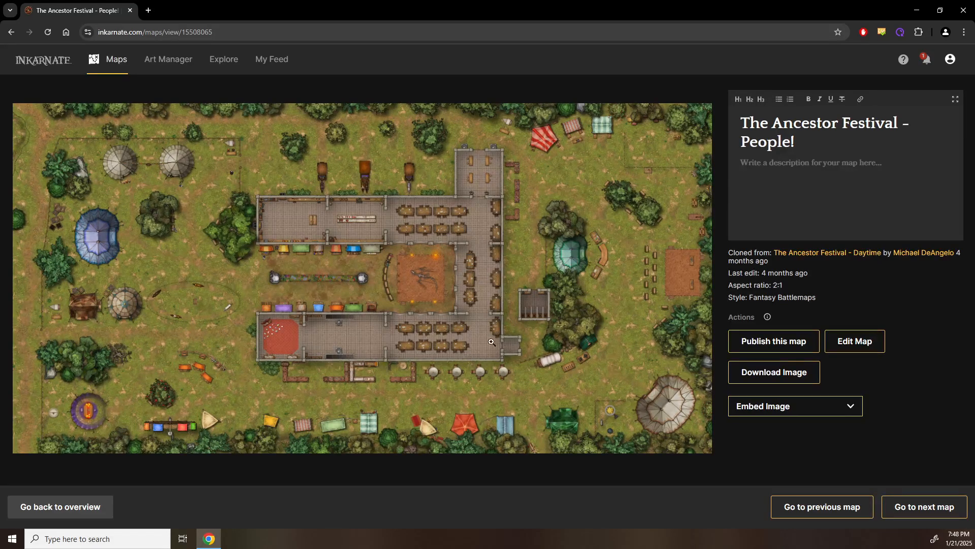
Step: Return to the maps overview, open DriveThruRPG in a new tab and go to the Tellest partner page
{"action": "left_click", "coordinate": [46, 506]}
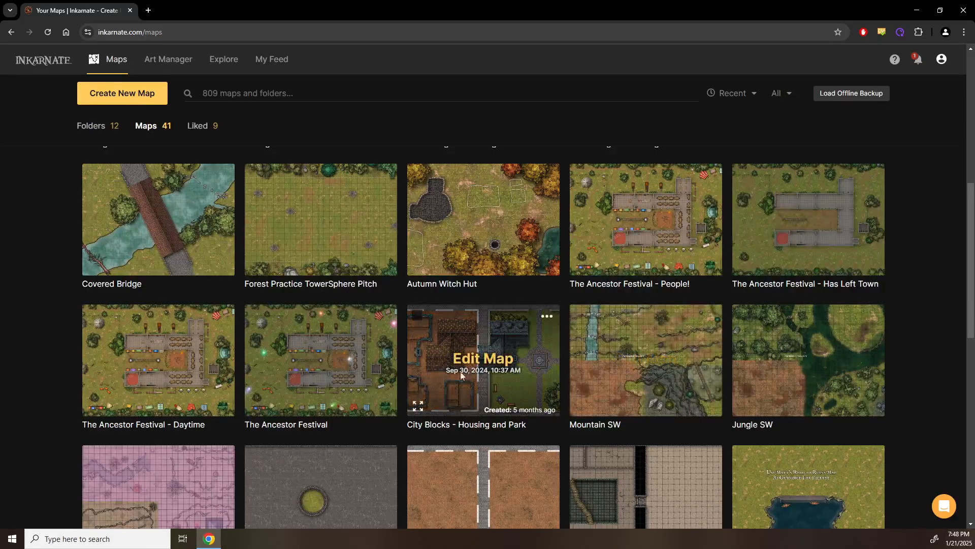
{"action": "left_click", "coordinate": [148, 10]}
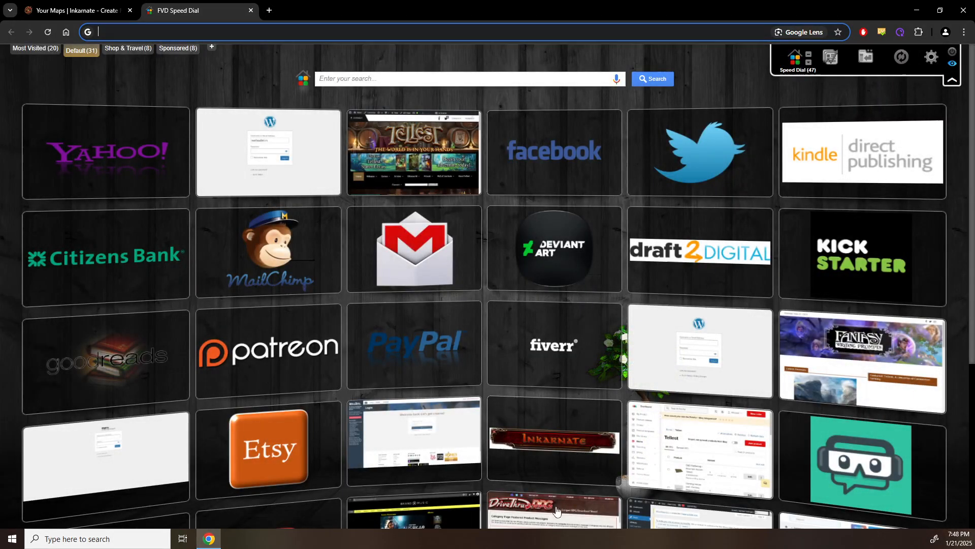
{"action": "left_click", "coordinate": [556, 509]}
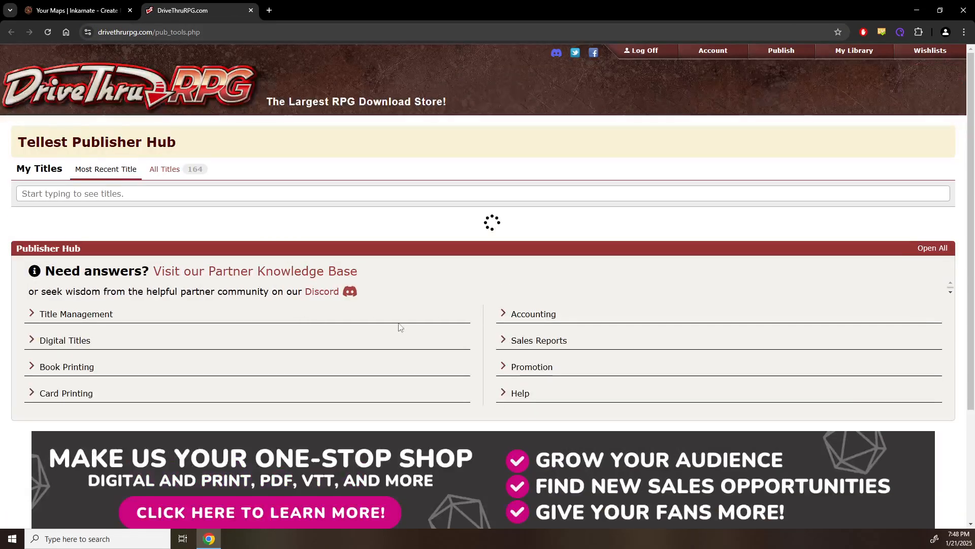
{"action": "scroll", "coordinate": [327, 285], "scroll_direction": "down", "scroll_amount": 9}
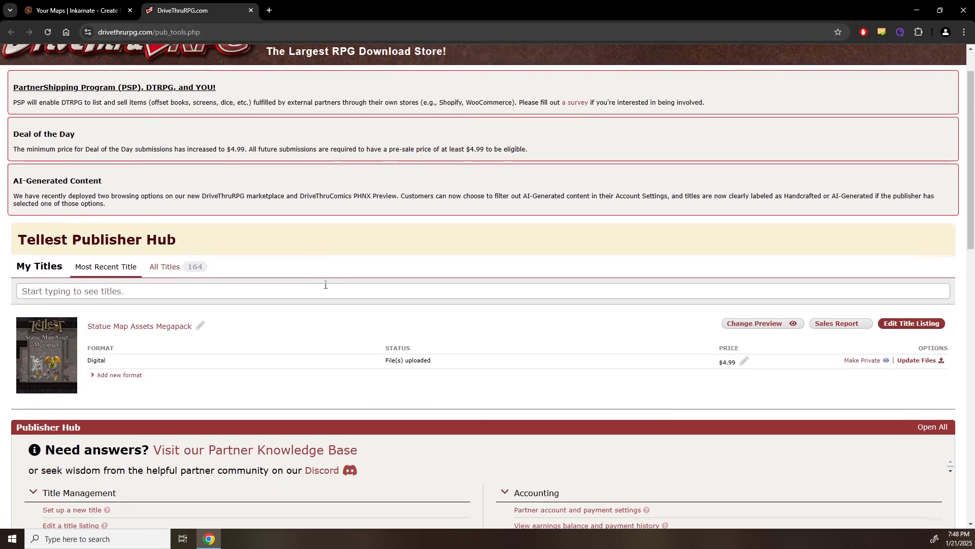
{"action": "scroll", "coordinate": [346, 253], "scroll_direction": "down", "scroll_amount": 3}
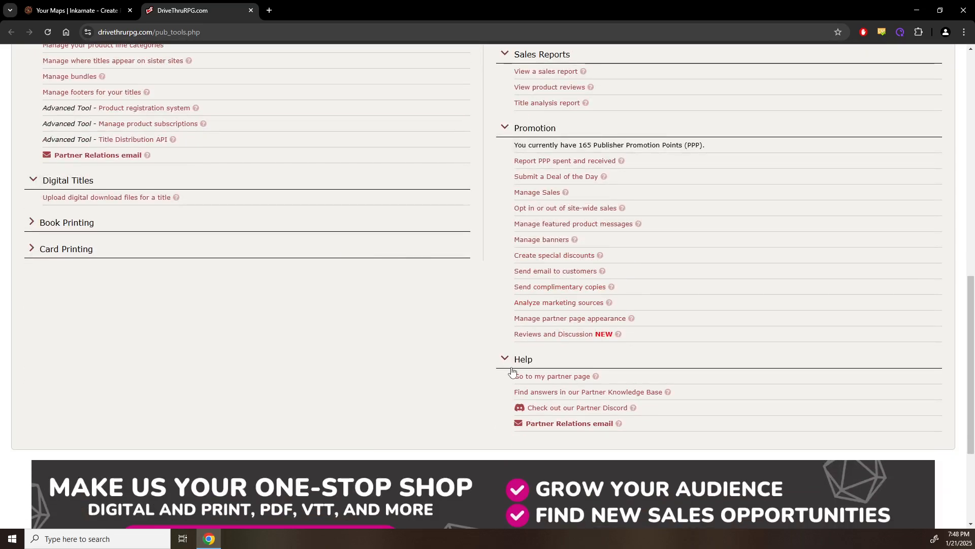
{"action": "left_click", "coordinate": [525, 376]}
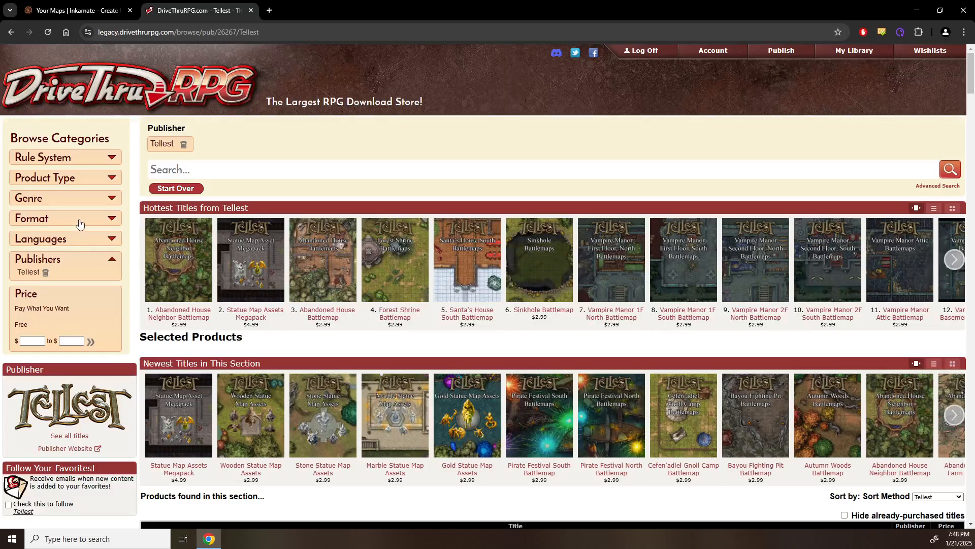
Step: Look through the Tellest hottest and newest titles and the product list down to the end of the first results page
{"action": "mouse_move", "coordinate": [249, 275]}
{"action": "scroll", "coordinate": [139, 291], "scroll_direction": "down", "scroll_amount": 3}
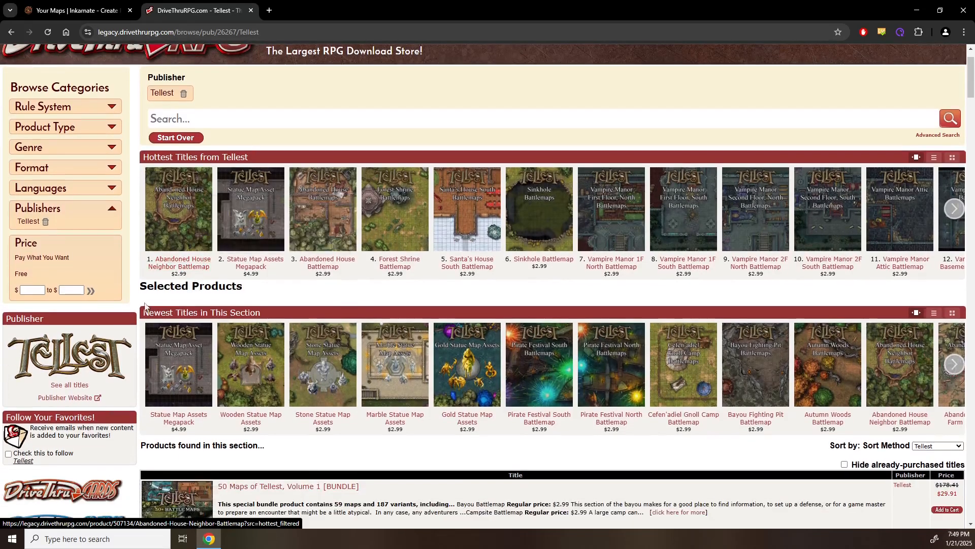
{"action": "scroll", "coordinate": [139, 291], "scroll_direction": "down", "scroll_amount": 4}
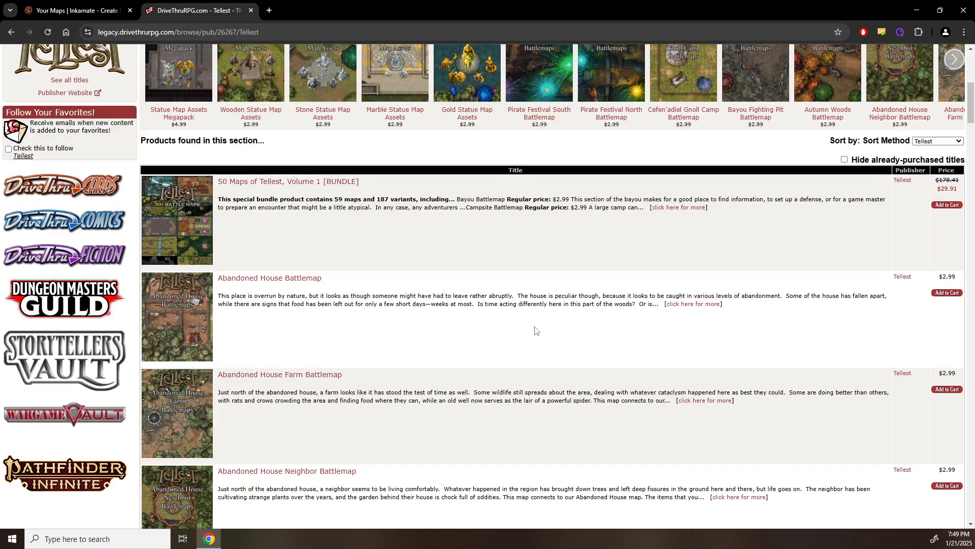
{"action": "scroll", "coordinate": [596, 262], "scroll_direction": "up", "scroll_amount": 2}
{"action": "scroll", "coordinate": [596, 262], "scroll_direction": "up", "scroll_amount": 5}
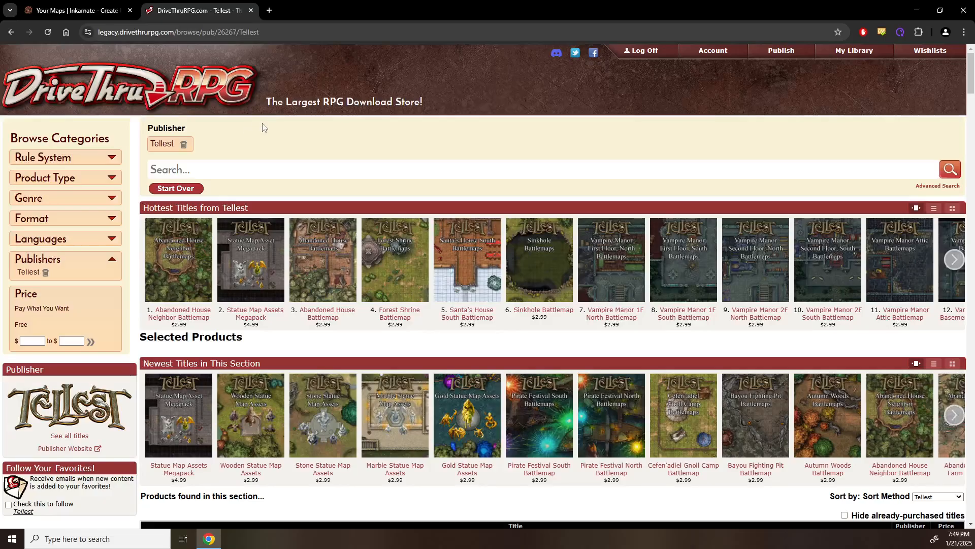
{"action": "scroll", "coordinate": [229, 146], "scroll_direction": "down", "scroll_amount": 2}
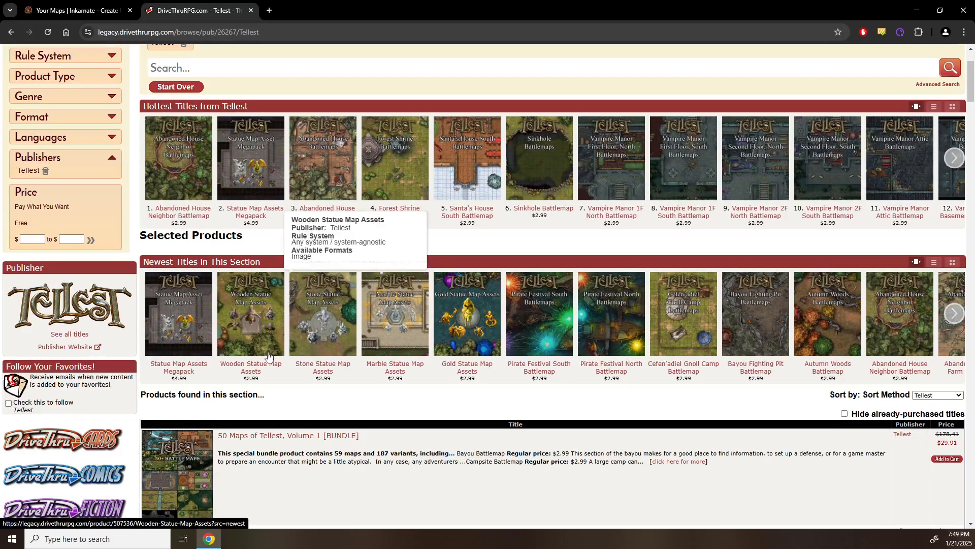
{"action": "scroll", "coordinate": [370, 410], "scroll_direction": "down", "scroll_amount": 20}
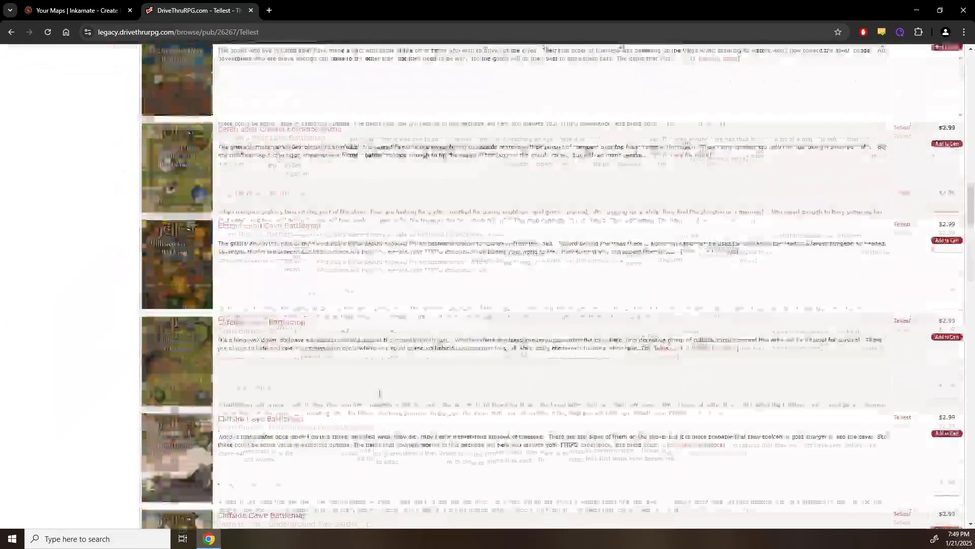
{"action": "scroll", "coordinate": [380, 391], "scroll_direction": "down", "scroll_amount": 10}
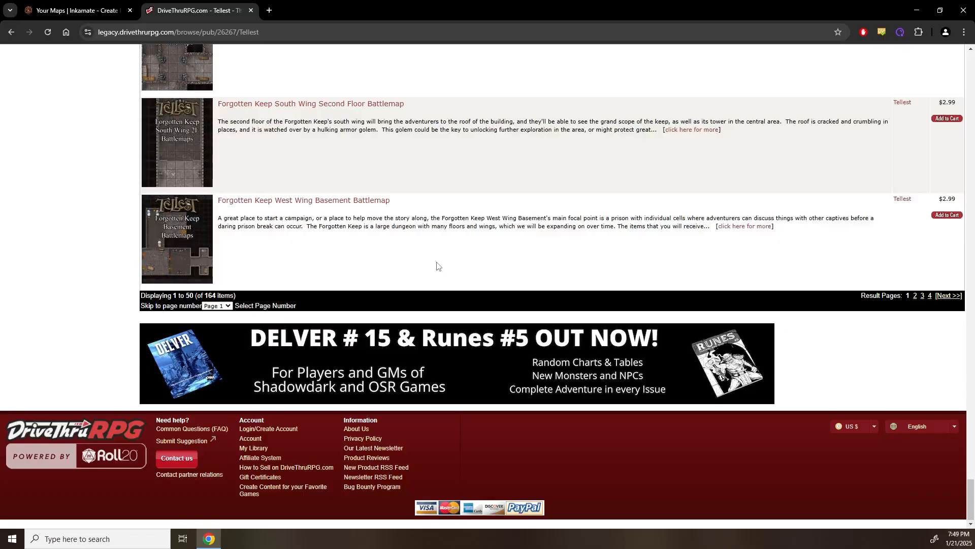
{"action": "scroll", "coordinate": [363, 286], "scroll_direction": "up", "scroll_amount": 20}
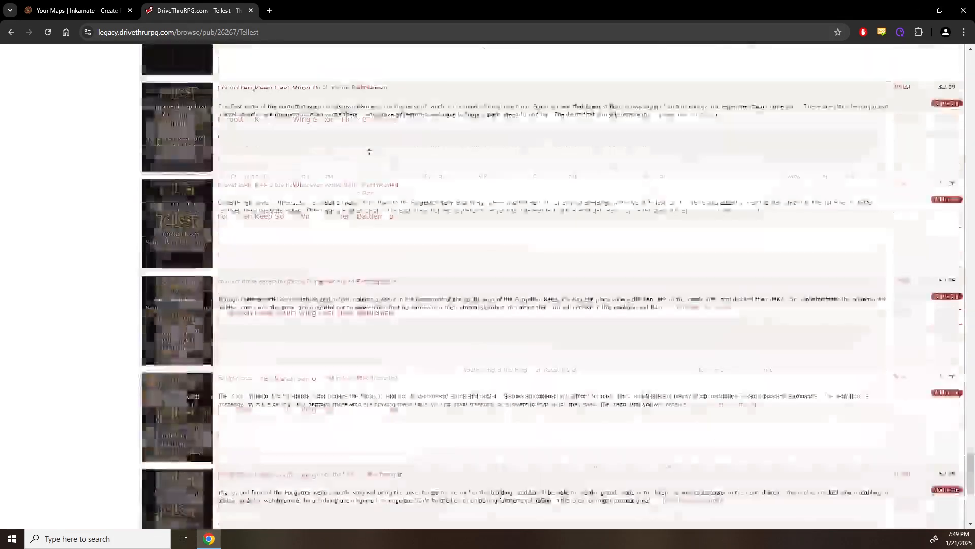
{"action": "scroll", "coordinate": [312, 195], "scroll_direction": "up", "scroll_amount": 20}
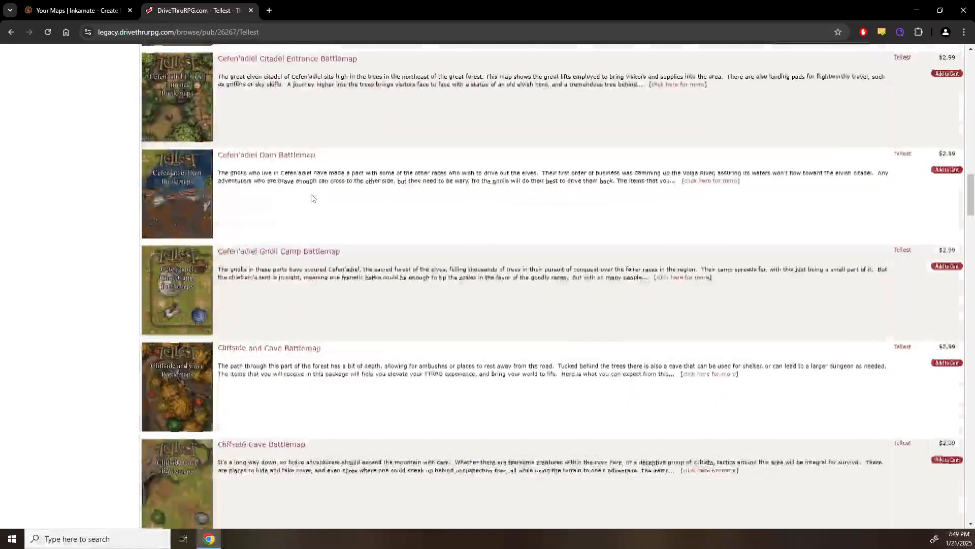
{"action": "scroll", "coordinate": [313, 198], "scroll_direction": "up", "scroll_amount": 20}
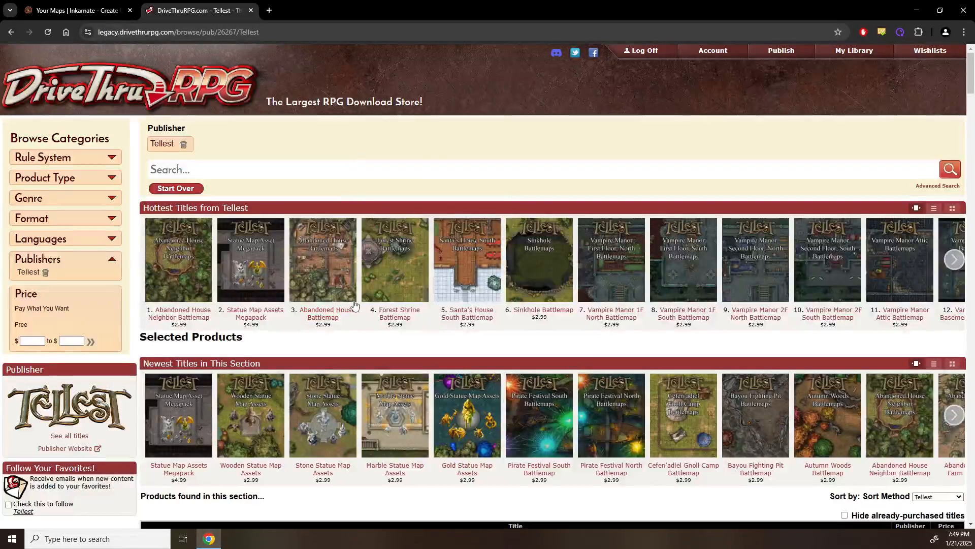
{"action": "scroll", "coordinate": [432, 338], "scroll_direction": "down", "scroll_amount": 2}
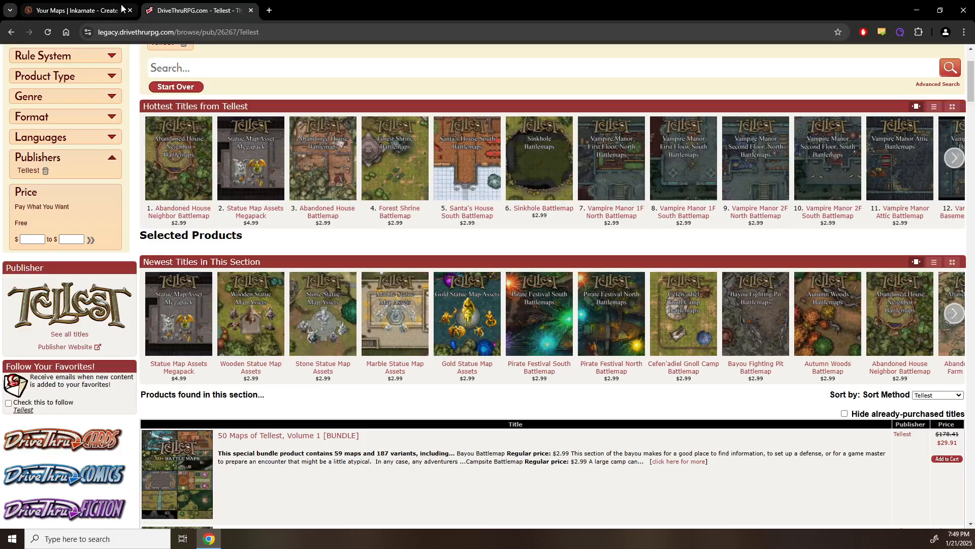
Step: Switch back to Inkarnate, search the maps for "forest entrance" and open Forest Entrance Battlemap
{"action": "left_click", "coordinate": [90, 10]}
{"action": "scroll", "coordinate": [537, 186], "scroll_direction": "up", "scroll_amount": 10}
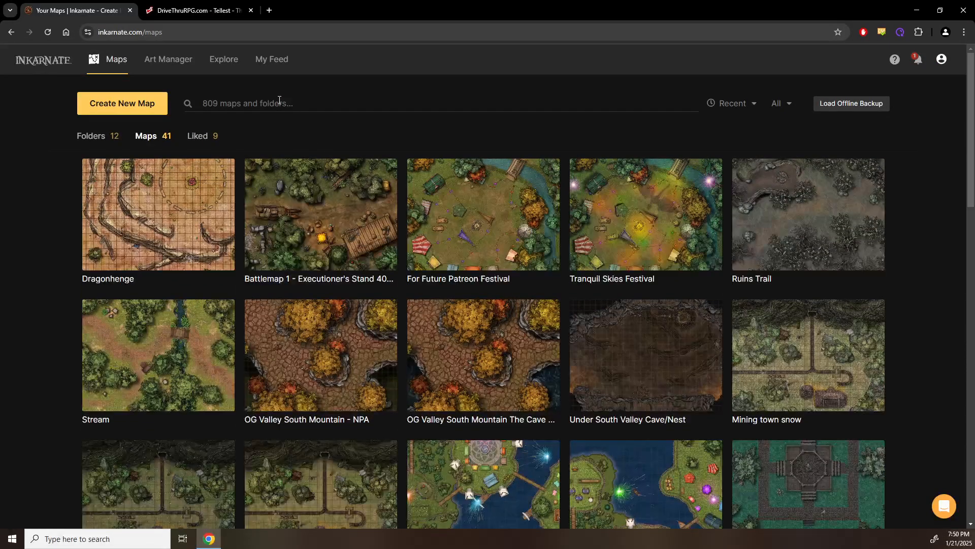
{"action": "left_click", "coordinate": [279, 100]}
{"action": "type", "text": "forest entrance"}
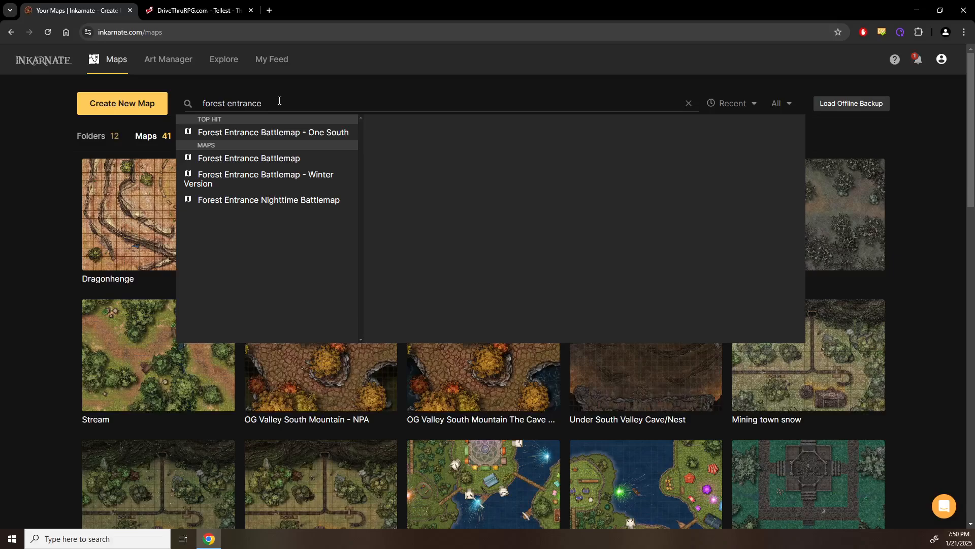
{"action": "left_click", "coordinate": [269, 160]}
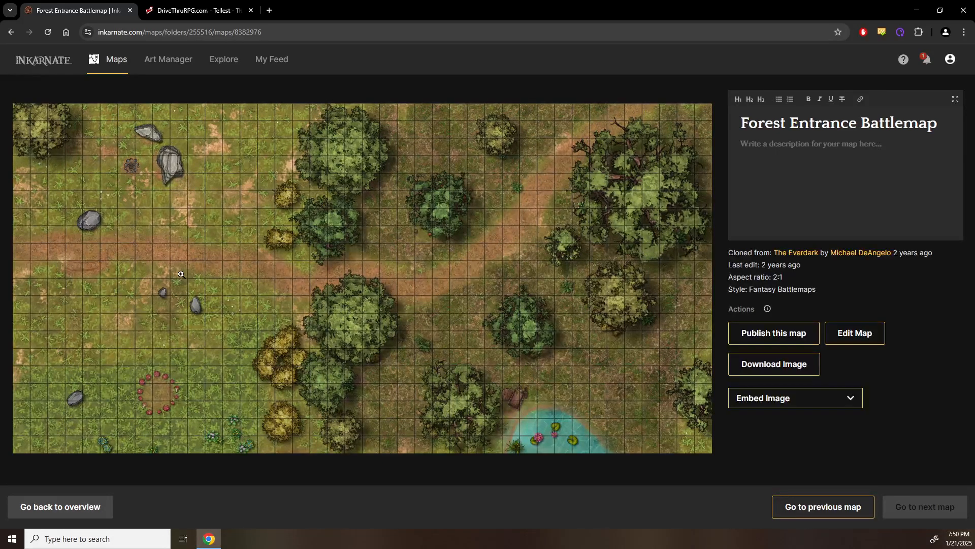
Step: View the Forest Entrance Nighttime Battlemap, then the Jungle Temple map and its Props Version
{"action": "left_click", "coordinate": [836, 509]}
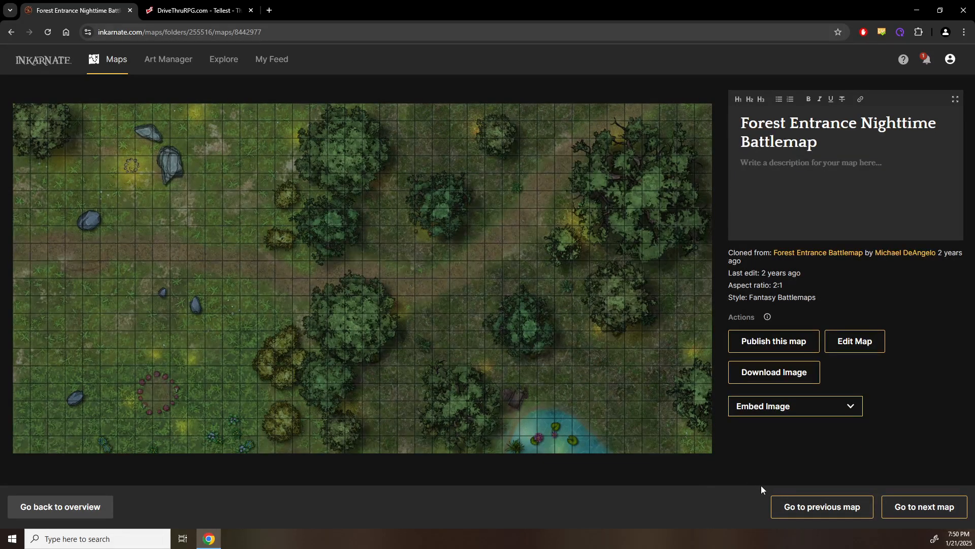
{"action": "left_click", "coordinate": [822, 509]}
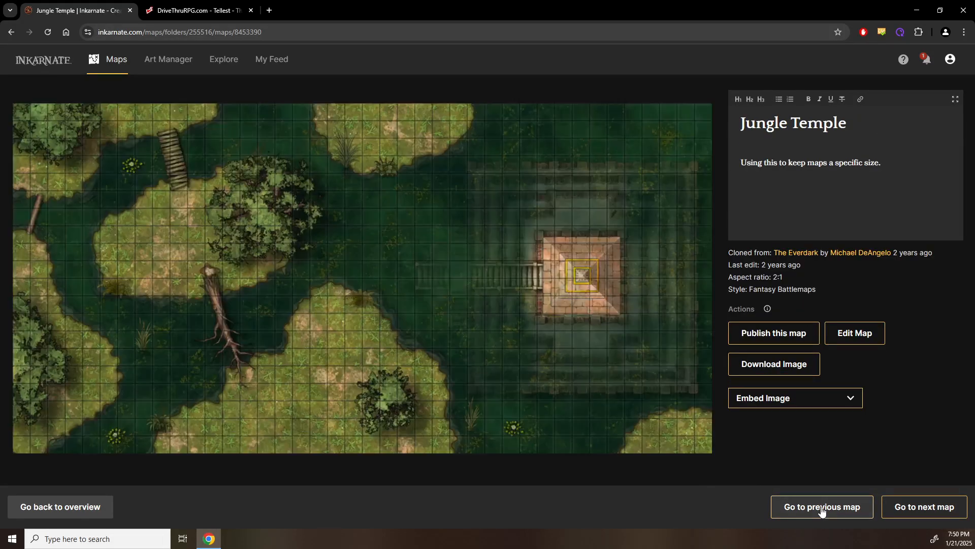
{"action": "left_click", "coordinate": [936, 511]}
{"action": "left_click", "coordinate": [867, 514]}
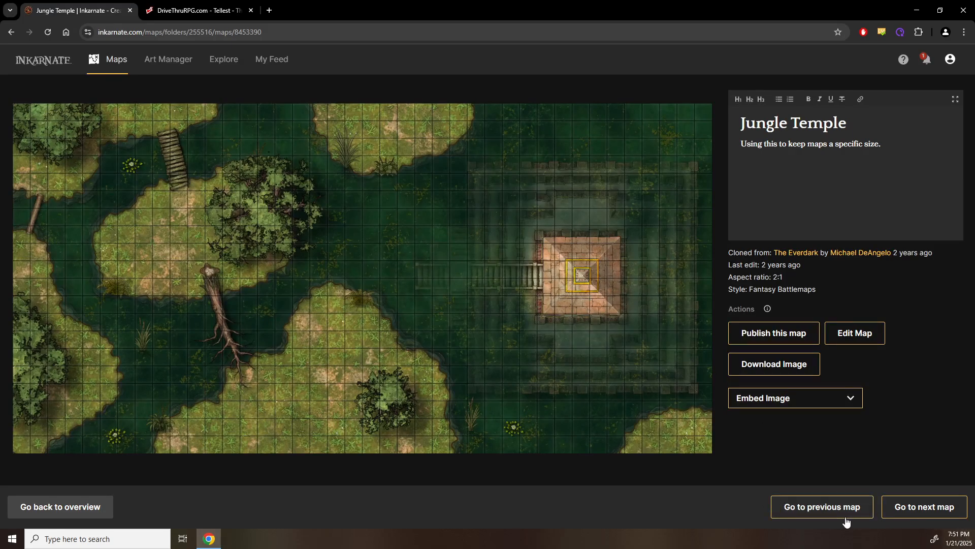
{"action": "left_click", "coordinate": [824, 507]}
{"action": "left_click", "coordinate": [825, 507]}
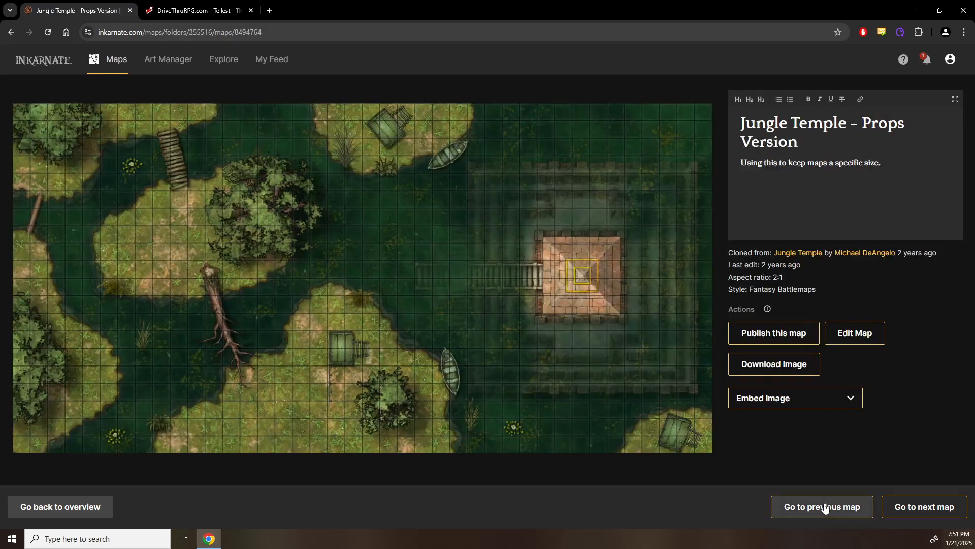
Step: View The Summoning and Graveyard maps, ending on The Summoning
{"action": "left_click", "coordinate": [824, 507]}
{"action": "left_click", "coordinate": [824, 507]}
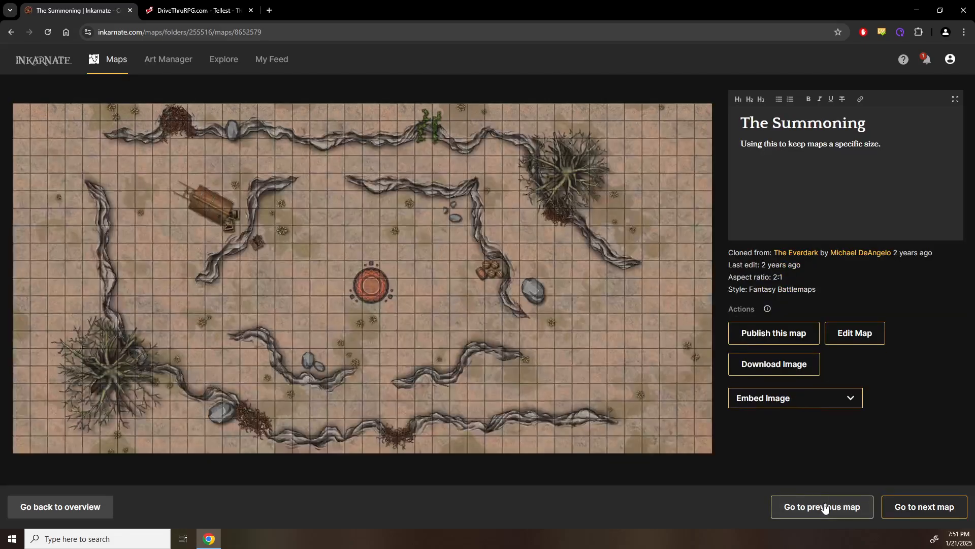
{"action": "left_click", "coordinate": [909, 511]}
{"action": "left_click", "coordinate": [908, 510]}
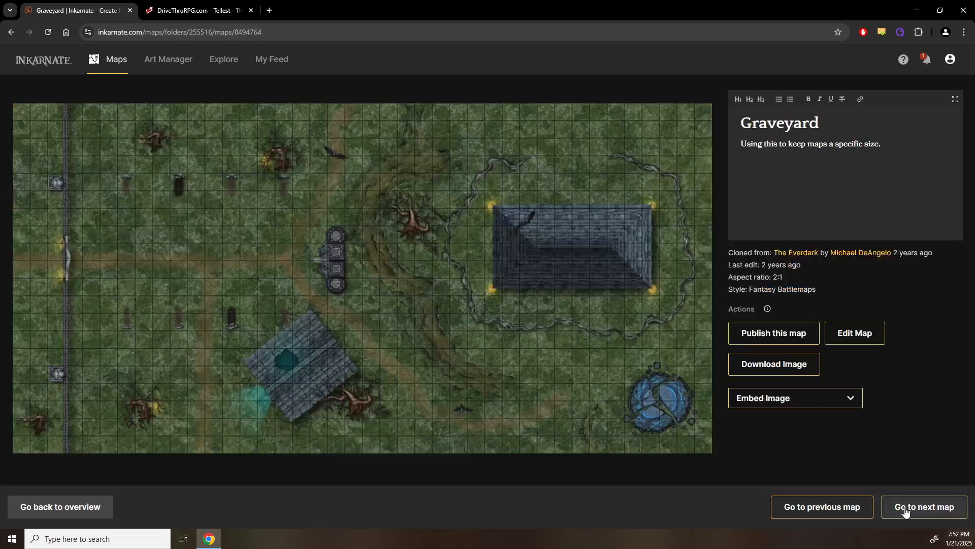
{"action": "left_click", "coordinate": [824, 513]}
{"action": "left_click", "coordinate": [826, 513]}
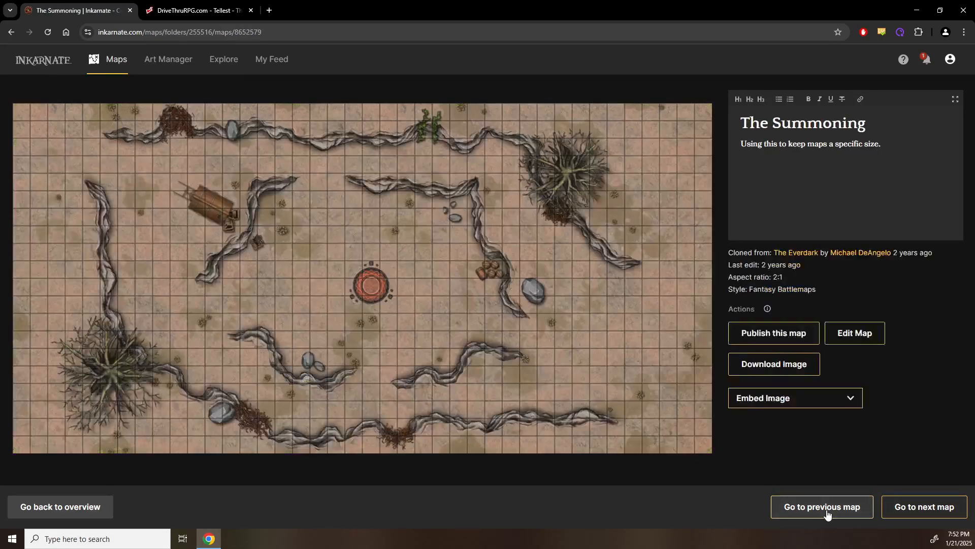
Step: View the Gorgon's Lair, Gorgon's Lair (Trees) and Super High variants of the Cliffside Cave Battlemap
{"action": "left_click", "coordinate": [827, 513]}
{"action": "left_click", "coordinate": [827, 513]}
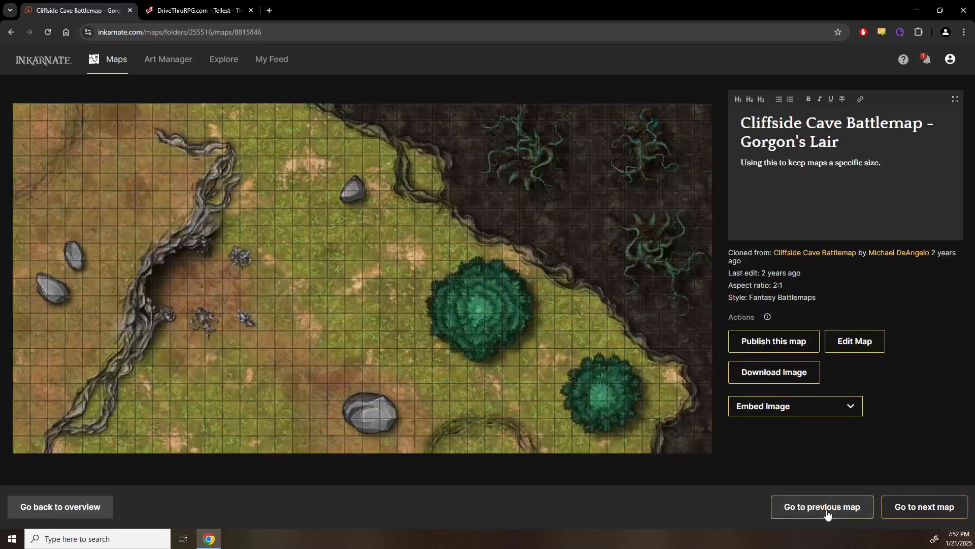
{"action": "left_click", "coordinate": [827, 513]}
{"action": "left_click", "coordinate": [826, 513]}
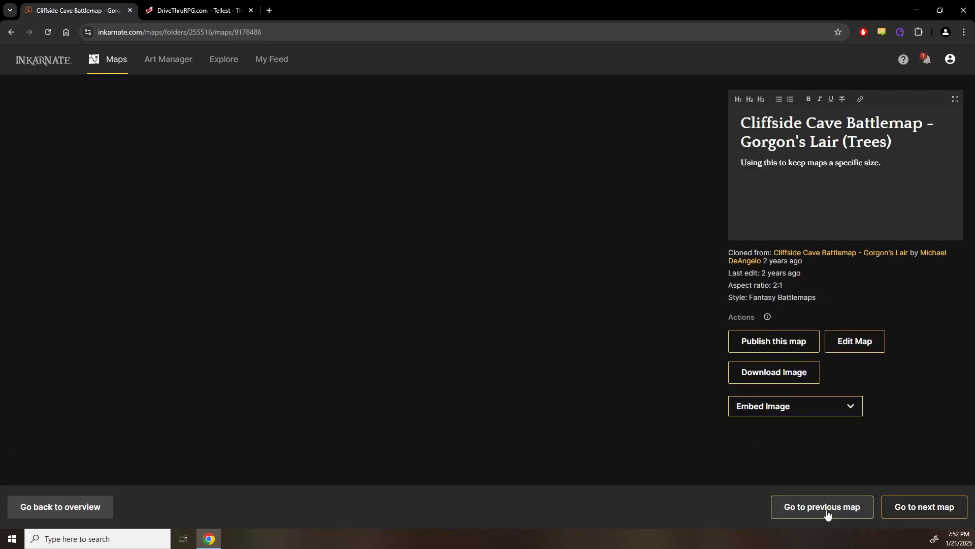
{"action": "left_click", "coordinate": [826, 513]}
{"action": "left_click", "coordinate": [826, 513]}
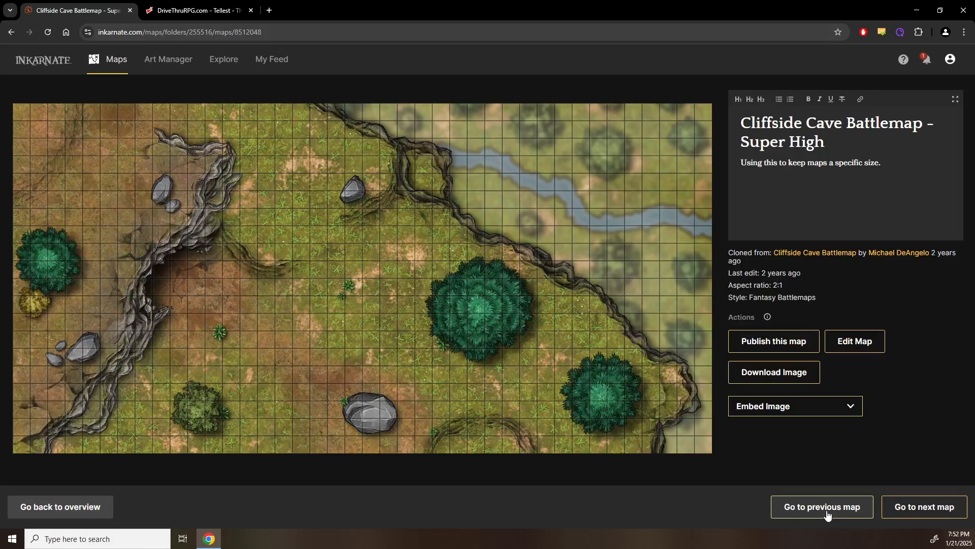
Step: Return to the Patreon Posted overview, search for "lake" and "forest lake", and look through the suggested maps
{"action": "left_click", "coordinate": [30, 506]}
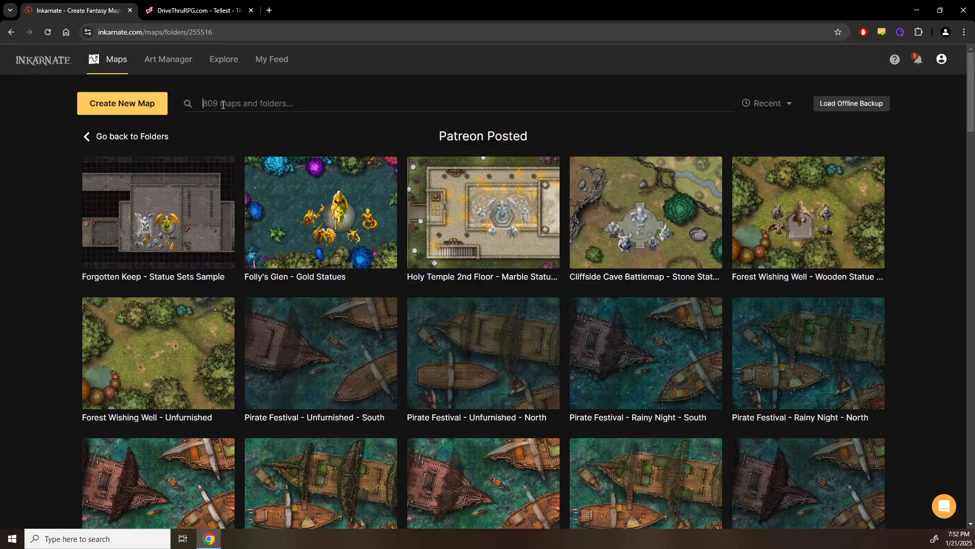
{"action": "left_click", "coordinate": [223, 104]}
{"action": "type", "text": "lake"}
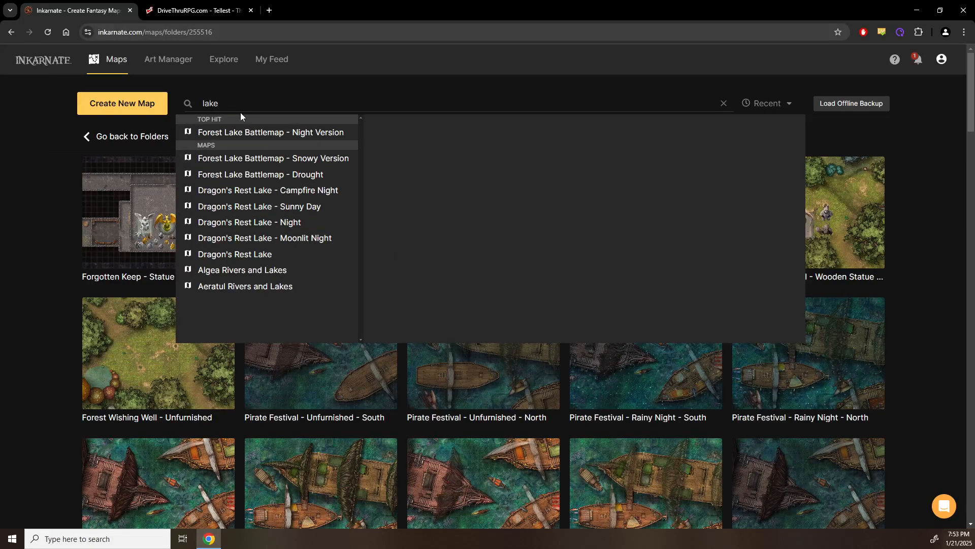
{"action": "double_click", "coordinate": [232, 103]}
{"action": "type", "text": "forest lake"}
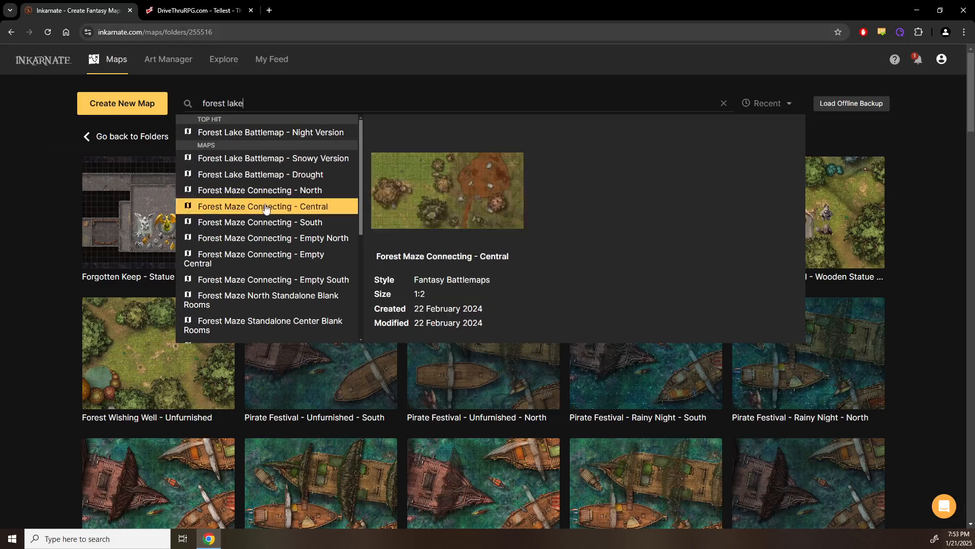
{"action": "scroll", "coordinate": [275, 219], "scroll_direction": "down", "scroll_amount": 1}
{"action": "scroll", "coordinate": [274, 219], "scroll_direction": "down", "scroll_amount": 3}
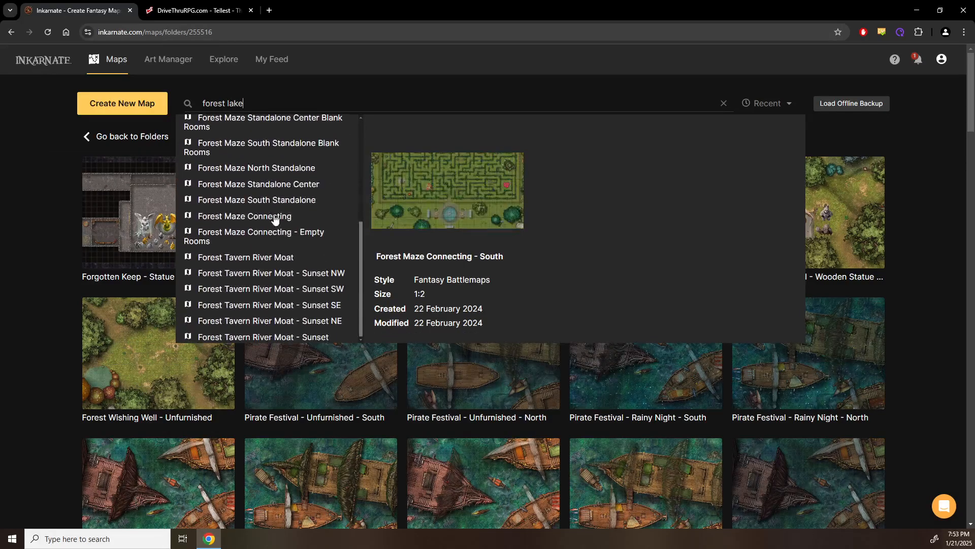
{"action": "scroll", "coordinate": [272, 216], "scroll_direction": "up", "scroll_amount": 5}
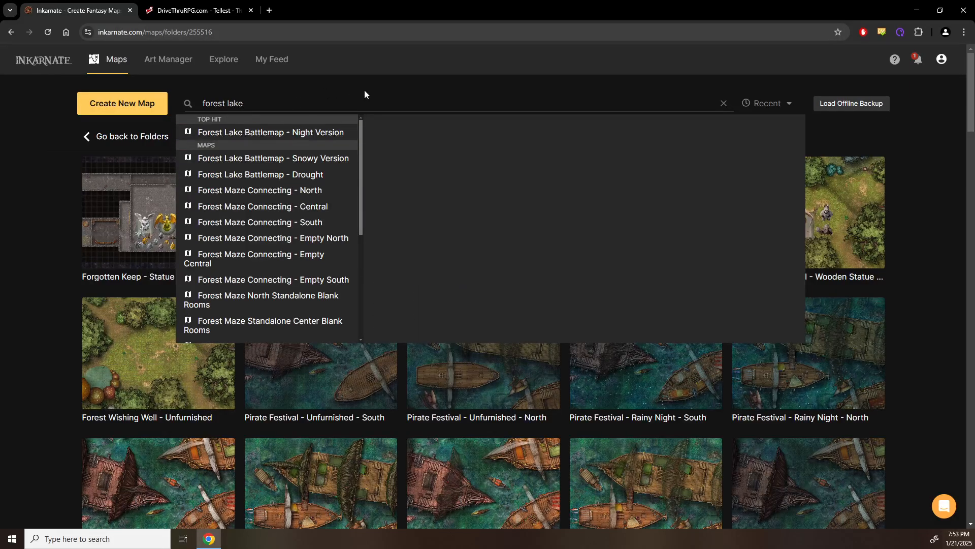
Step: Reopen the Patreon Posted folder and look through its maps down to the Forest Lake Battlemap variants
{"action": "left_click", "coordinate": [105, 136]}
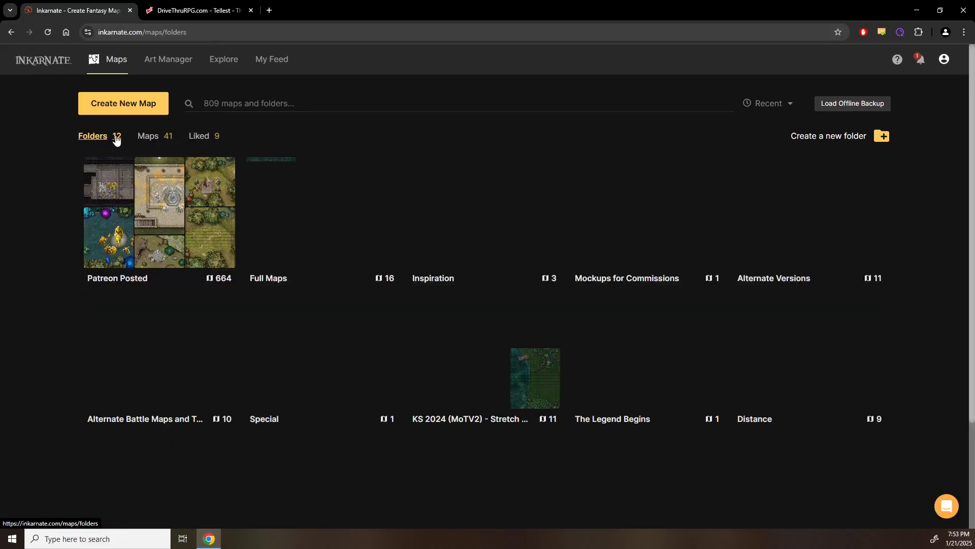
{"action": "left_click", "coordinate": [145, 222]}
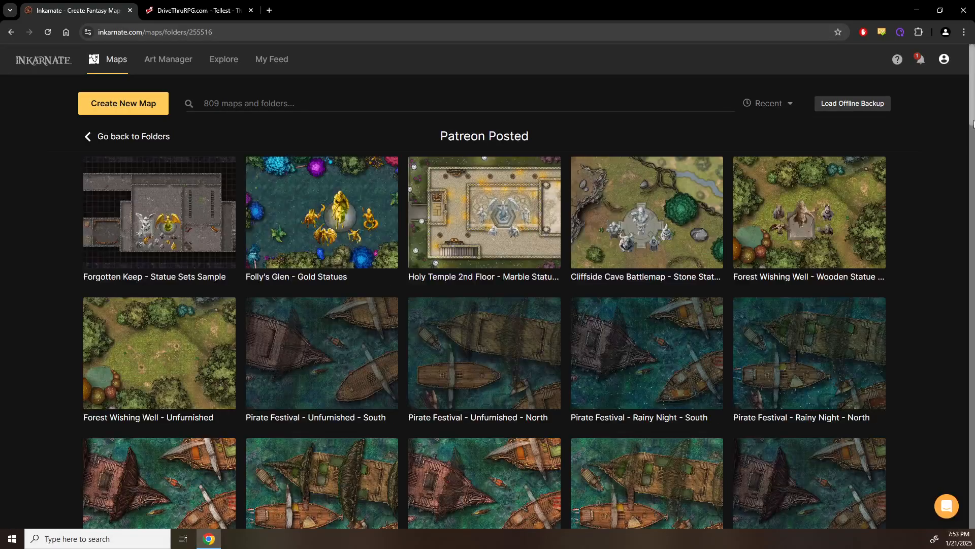
{"action": "left_click", "coordinate": [967, 390]}
{"action": "left_click_drag", "start_coordinate": [967, 390], "coordinate": [959, 520]}
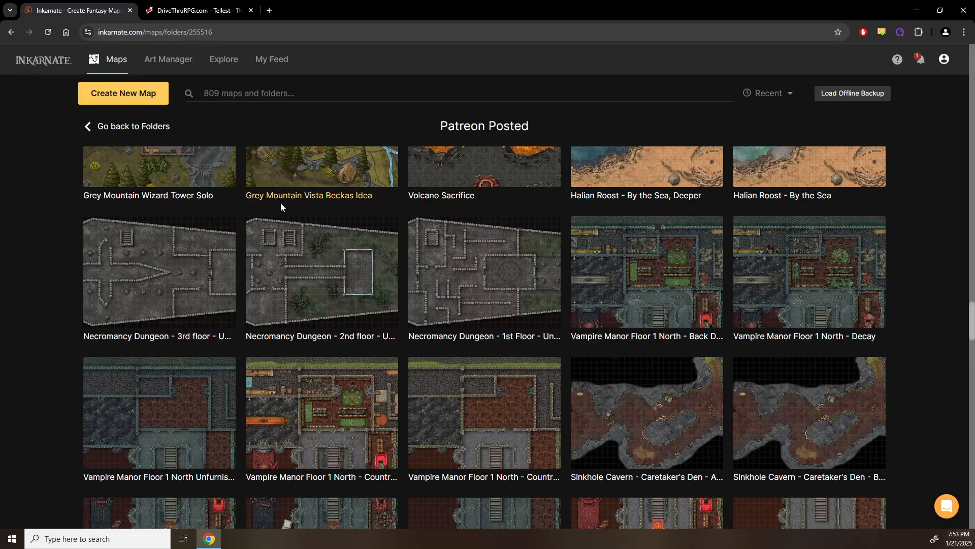
{"action": "scroll", "coordinate": [302, 291], "scroll_direction": "down", "scroll_amount": 10}
{"action": "scroll", "coordinate": [302, 297], "scroll_direction": "down", "scroll_amount": 15}
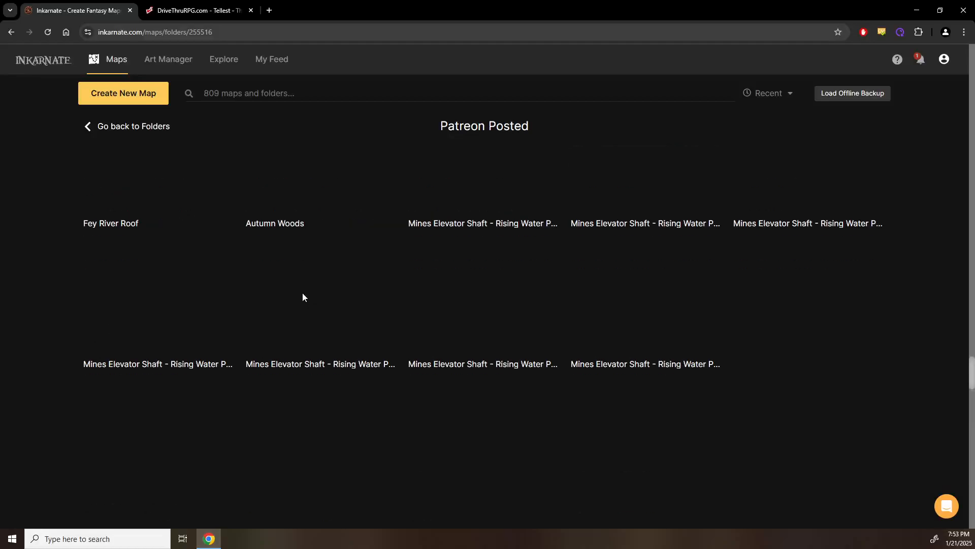
{"action": "scroll", "coordinate": [301, 293], "scroll_direction": "down", "scroll_amount": 20}
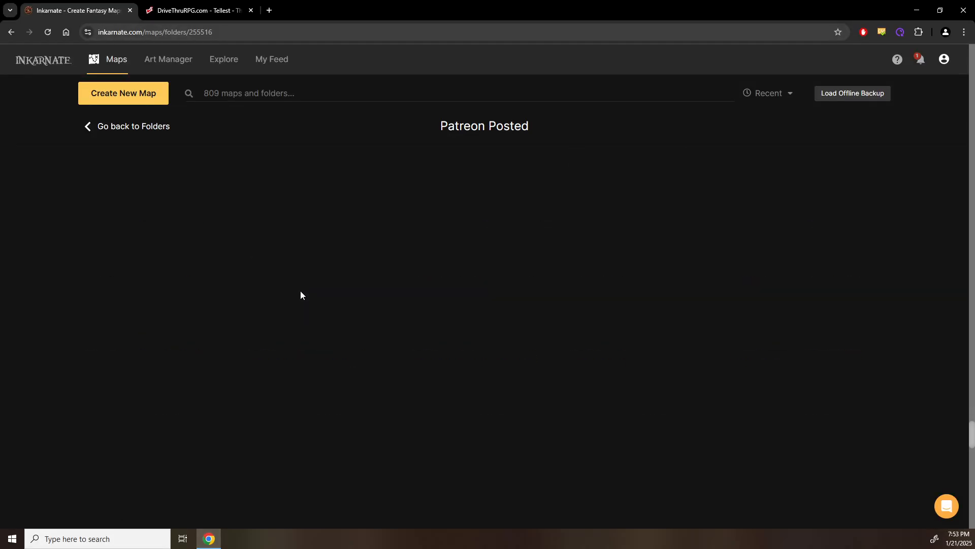
{"action": "scroll", "coordinate": [300, 293], "scroll_direction": "down", "scroll_amount": 15}
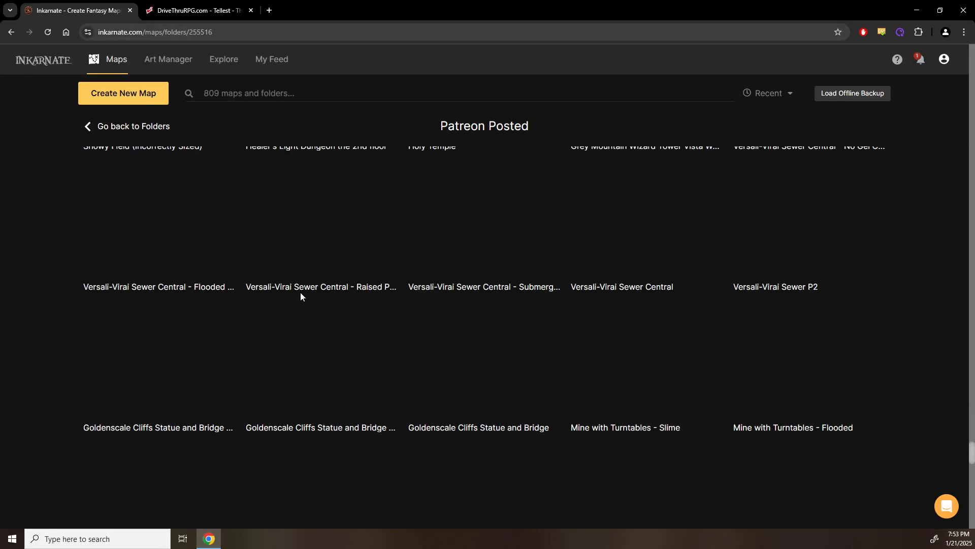
{"action": "scroll", "coordinate": [294, 269], "scroll_direction": "down", "scroll_amount": 15}
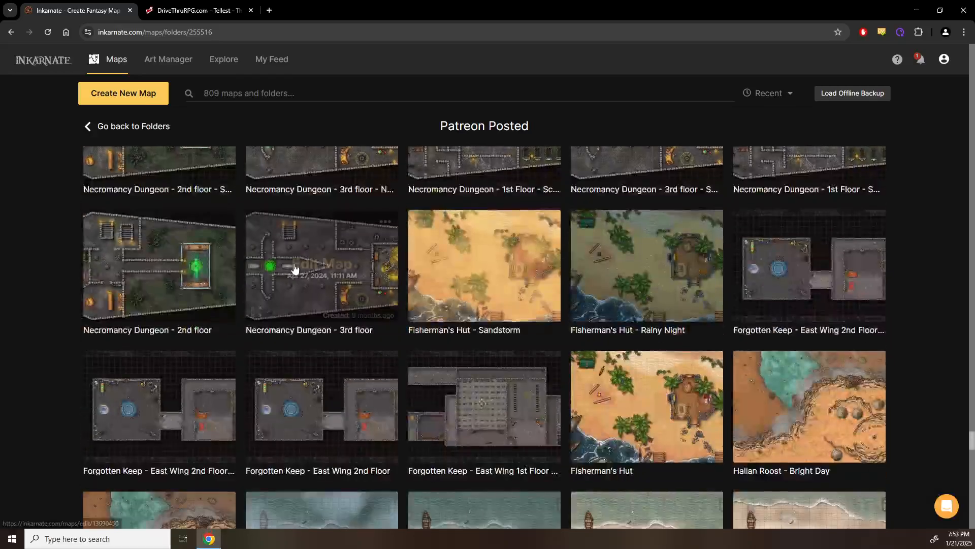
{"action": "scroll", "coordinate": [294, 269], "scroll_direction": "down", "scroll_amount": 15}
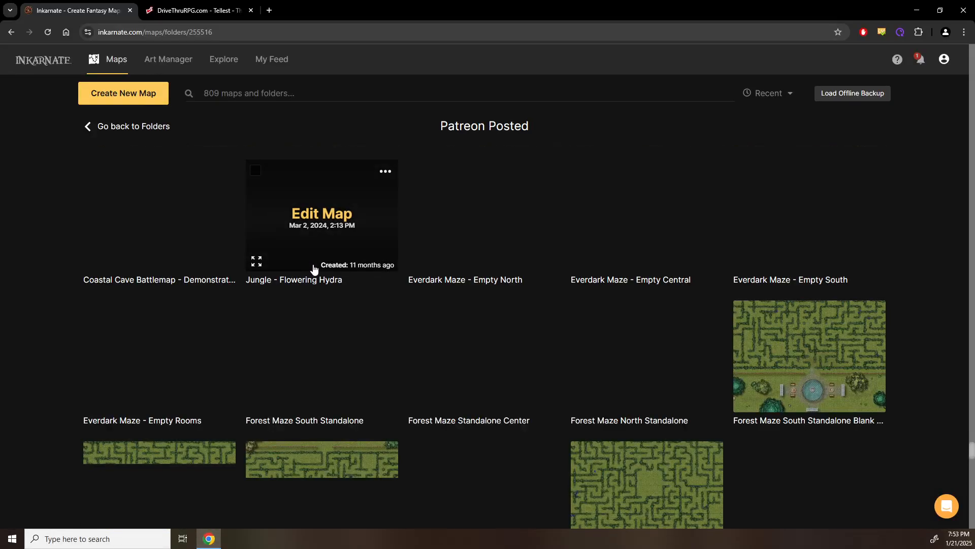
{"action": "scroll", "coordinate": [373, 321], "scroll_direction": "down", "scroll_amount": 15}
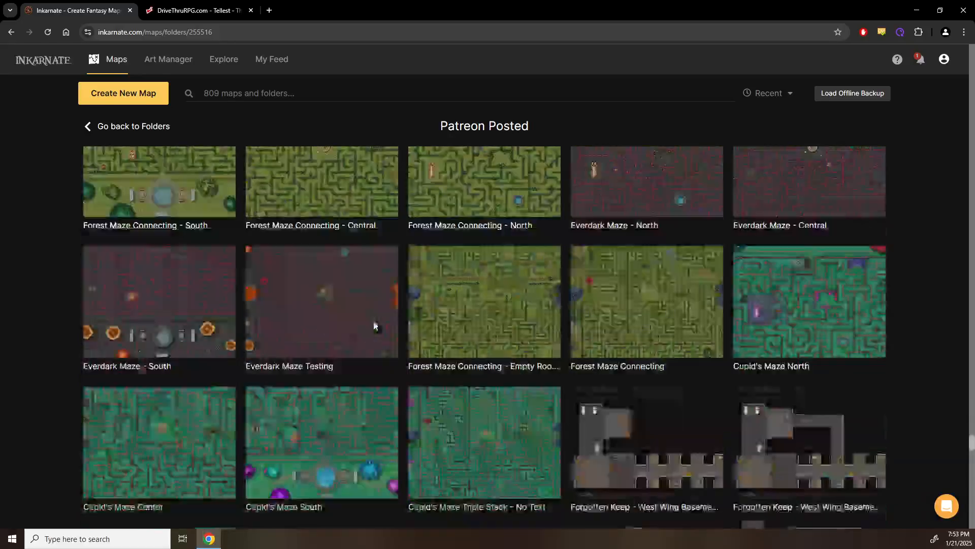
{"action": "scroll", "coordinate": [372, 320], "scroll_direction": "down", "scroll_amount": 12}
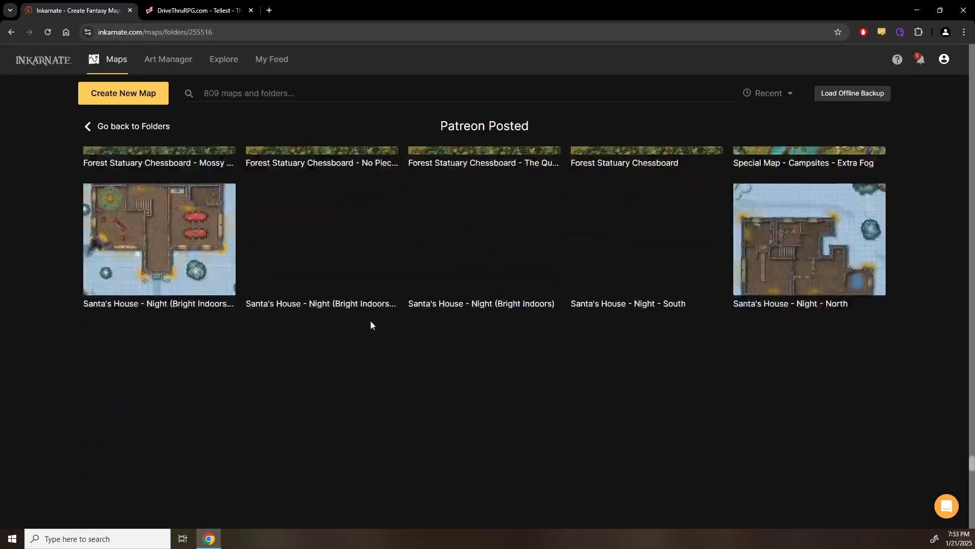
{"action": "scroll", "coordinate": [370, 325], "scroll_direction": "down", "scroll_amount": 12}
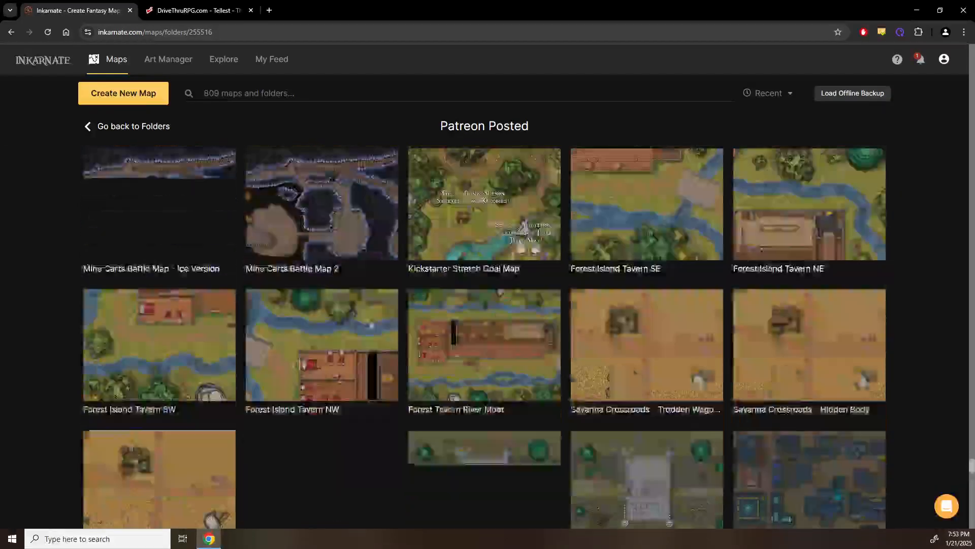
{"action": "scroll", "coordinate": [370, 321], "scroll_direction": "down", "scroll_amount": 12}
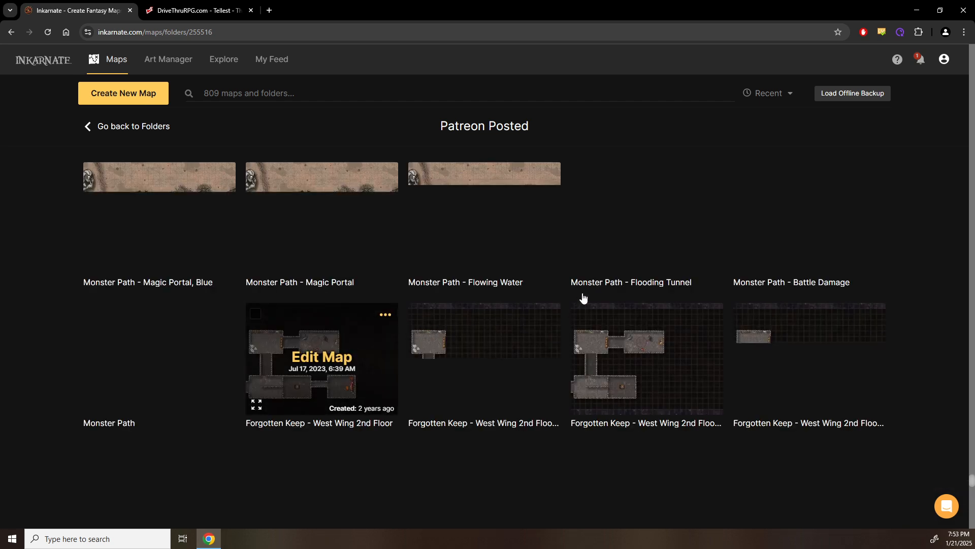
{"action": "scroll", "coordinate": [579, 315], "scroll_direction": "down", "scroll_amount": 5}
{"action": "scroll", "coordinate": [576, 311], "scroll_direction": "down", "scroll_amount": 14}
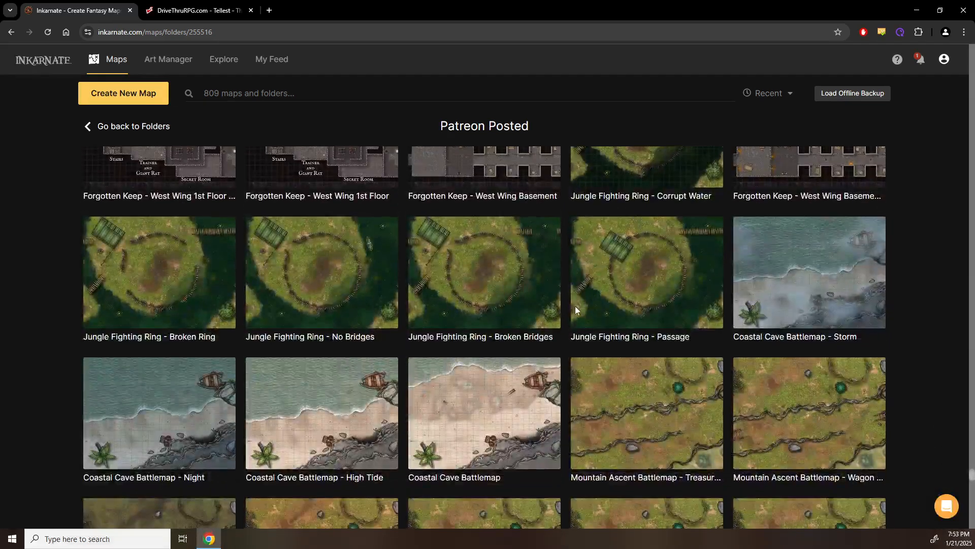
{"action": "scroll", "coordinate": [575, 306], "scroll_direction": "down", "scroll_amount": 5}
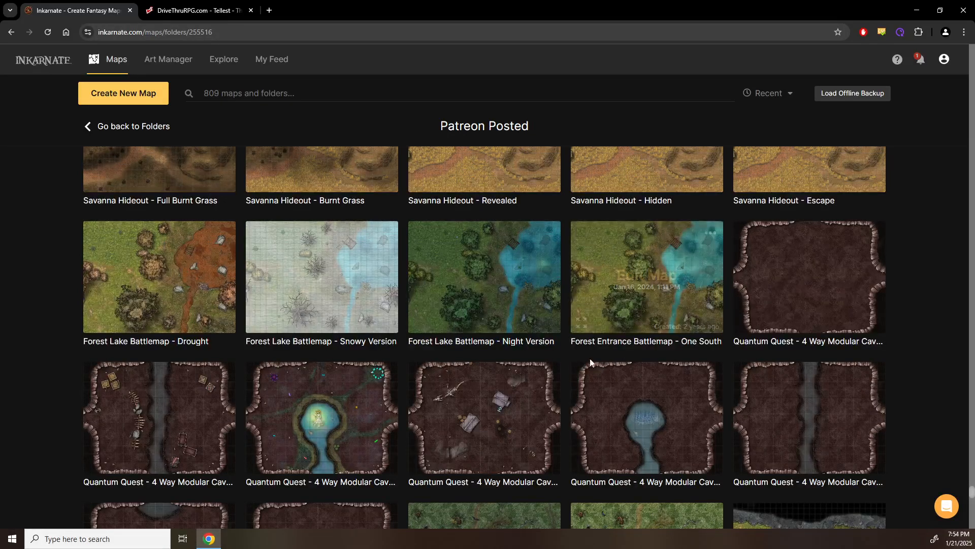
Step: View the Forest Entrance Battlemap - One South map, then the original Forest Entrance Battlemap, and return to the folder overview
{"action": "left_click", "coordinate": [581, 323]}
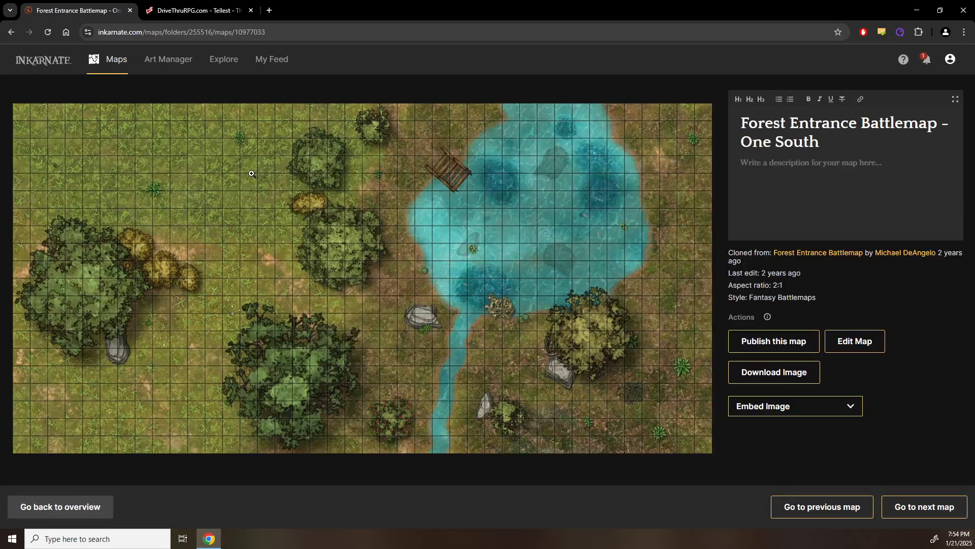
{"action": "left_click", "coordinate": [32, 511]}
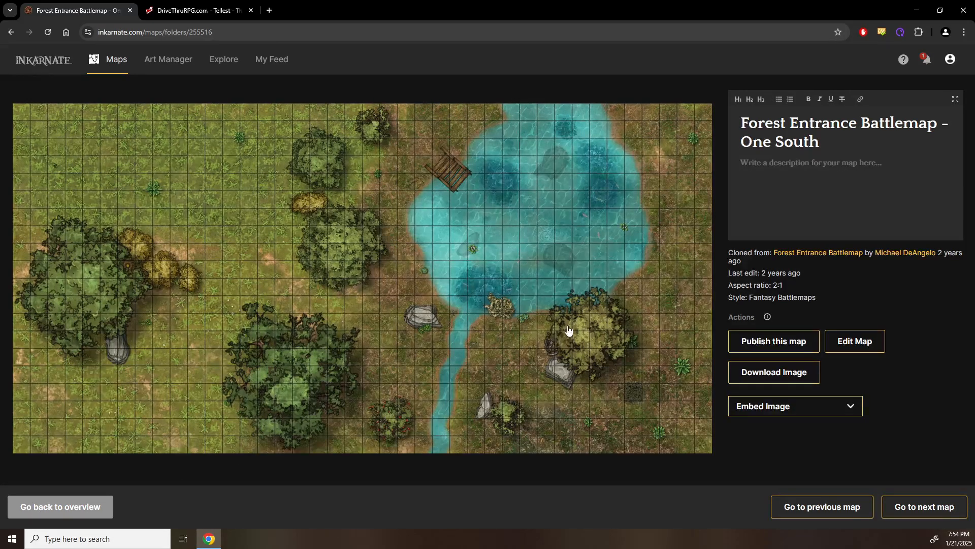
{"action": "scroll", "coordinate": [669, 380], "scroll_direction": "down", "scroll_amount": 6}
{"action": "scroll", "coordinate": [647, 365], "scroll_direction": "down", "scroll_amount": 10}
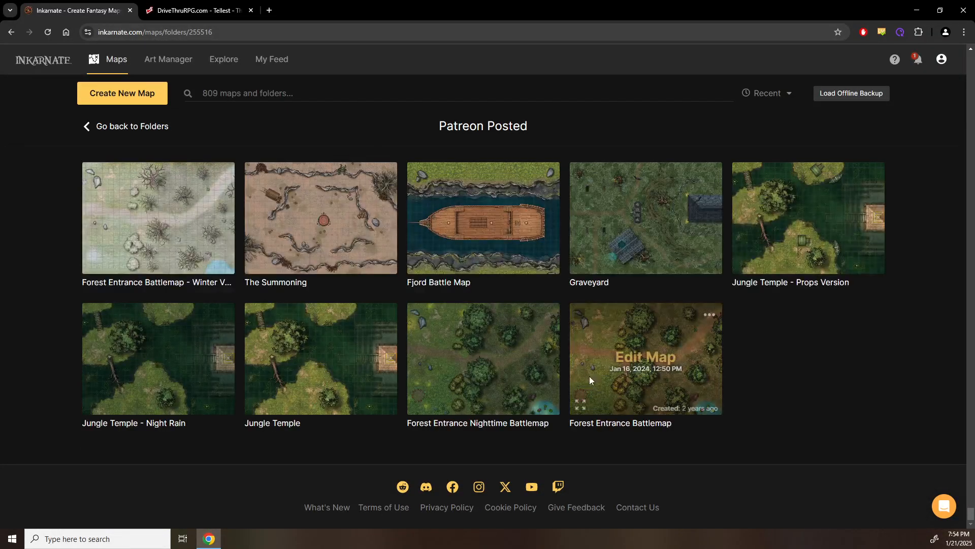
{"action": "left_click", "coordinate": [580, 405]}
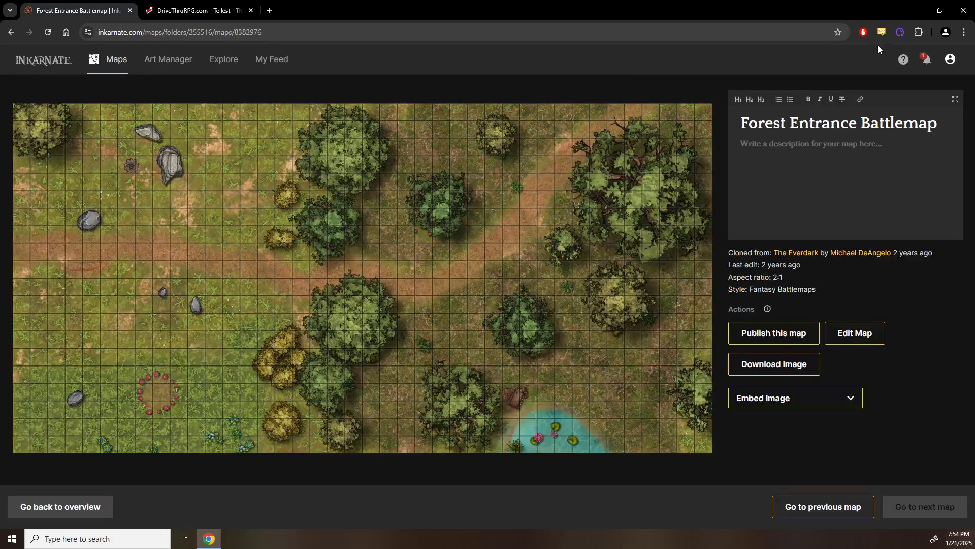
{"action": "left_click", "coordinate": [108, 510]}
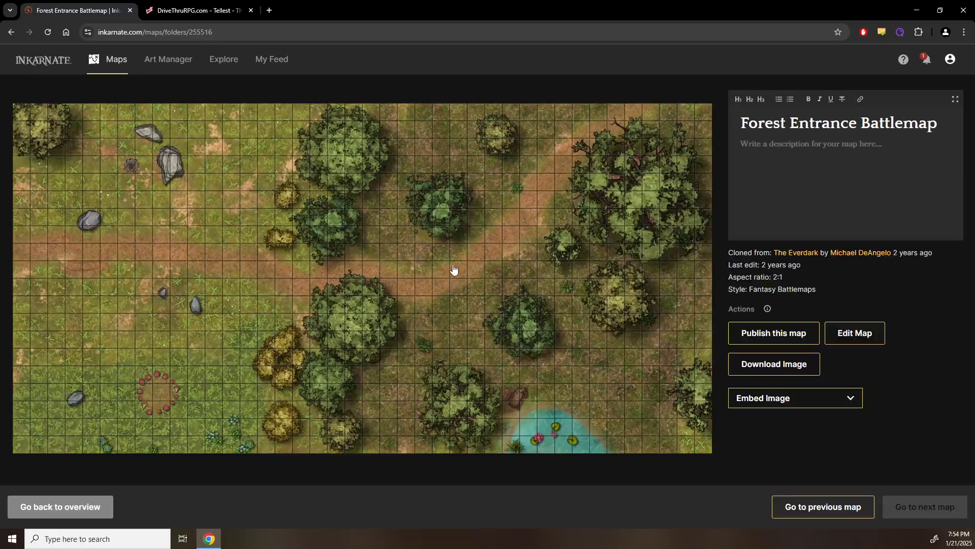
Step: Search the maps for "wishing well", view the Forest Wishing Well map, and return to the folder overview
{"action": "scroll", "coordinate": [376, 270], "scroll_direction": "down", "scroll_amount": 10}
{"action": "scroll", "coordinate": [369, 264], "scroll_direction": "up", "scroll_amount": 5}
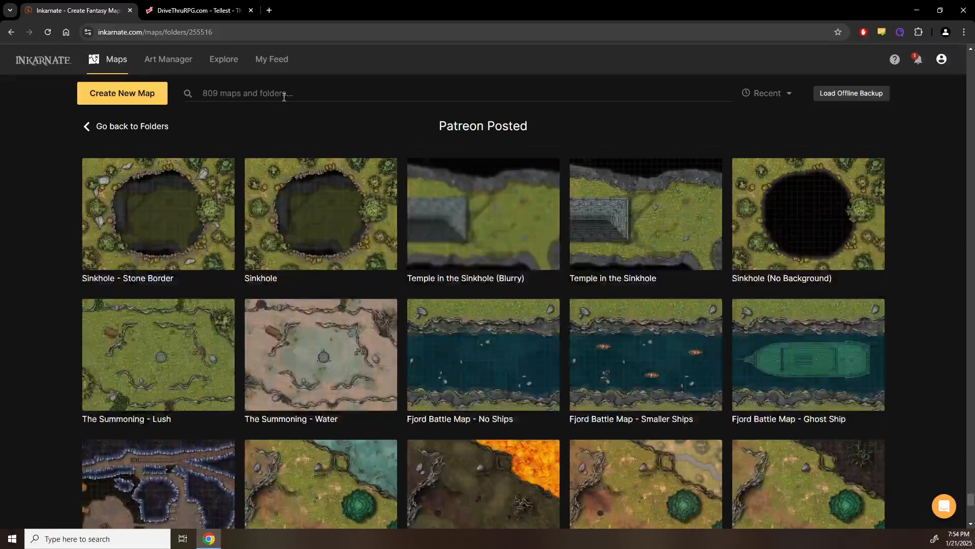
{"action": "left_click", "coordinate": [284, 96]}
{"action": "type", "text": "wishing well"}
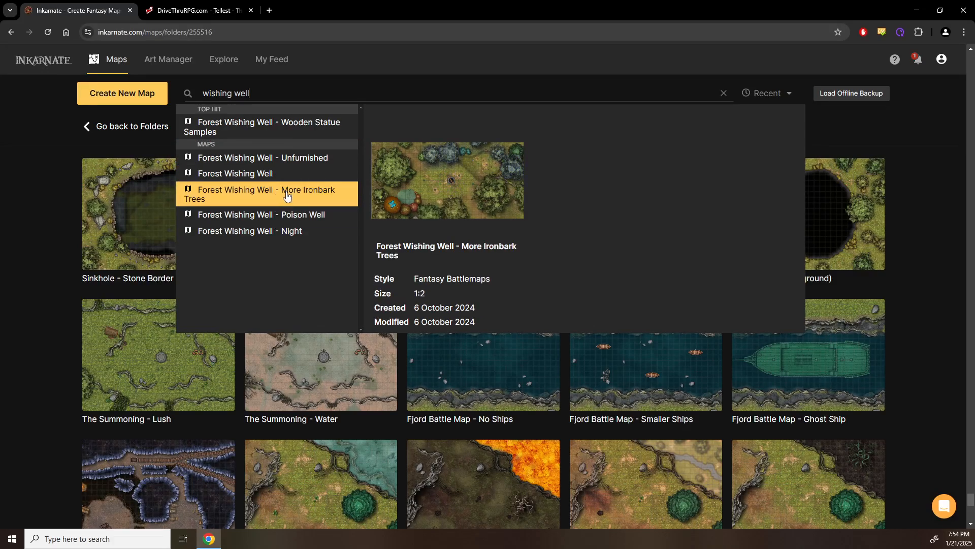
{"action": "left_click", "coordinate": [275, 175]}
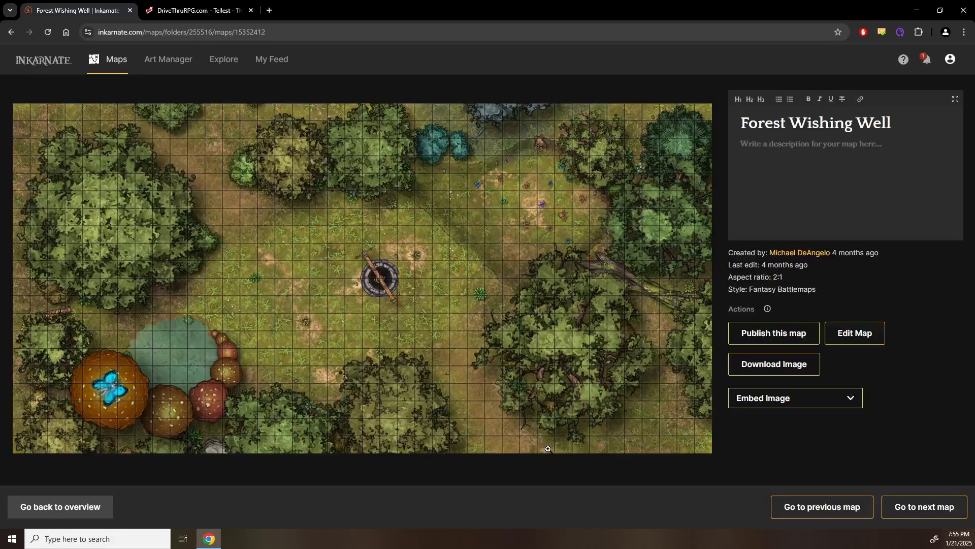
{"action": "left_click", "coordinate": [100, 507]}
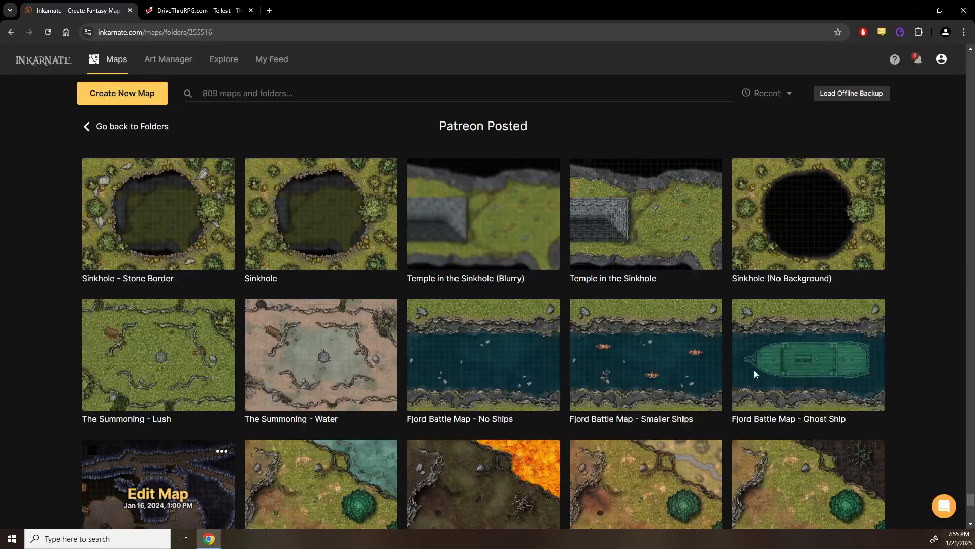